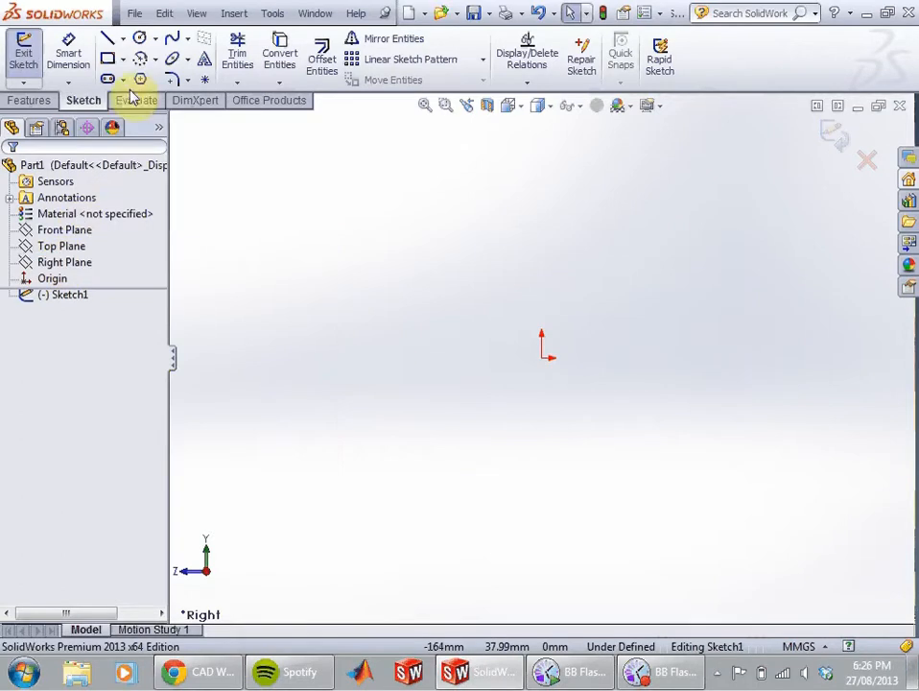
Step: Sketch a vertical centerline about 77 mm long, starting at the origin and going upward
{"action": "left_click", "coordinate": [123, 39]}
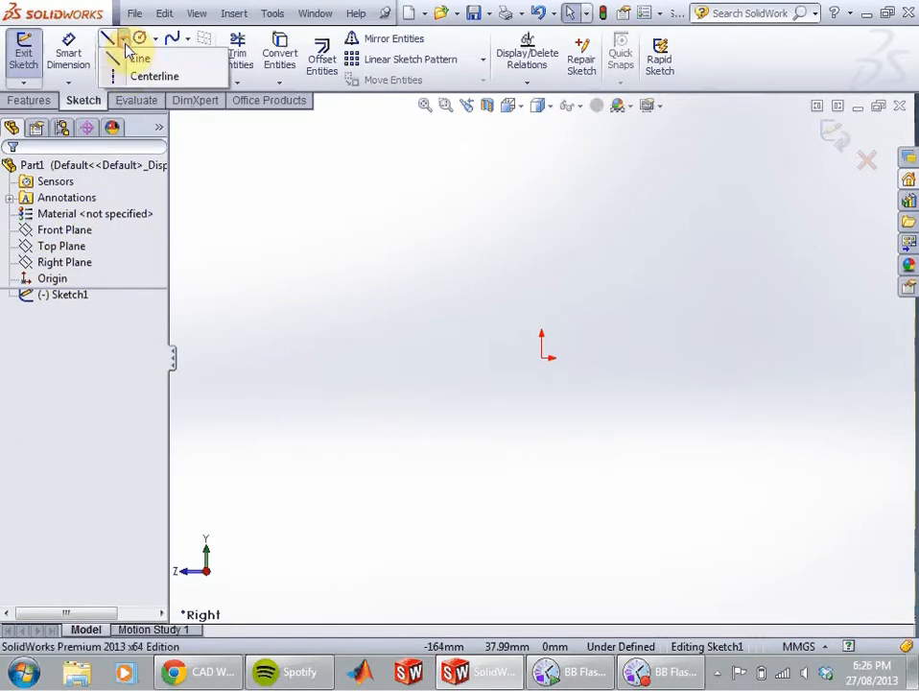
{"action": "left_click", "coordinate": [132, 78]}
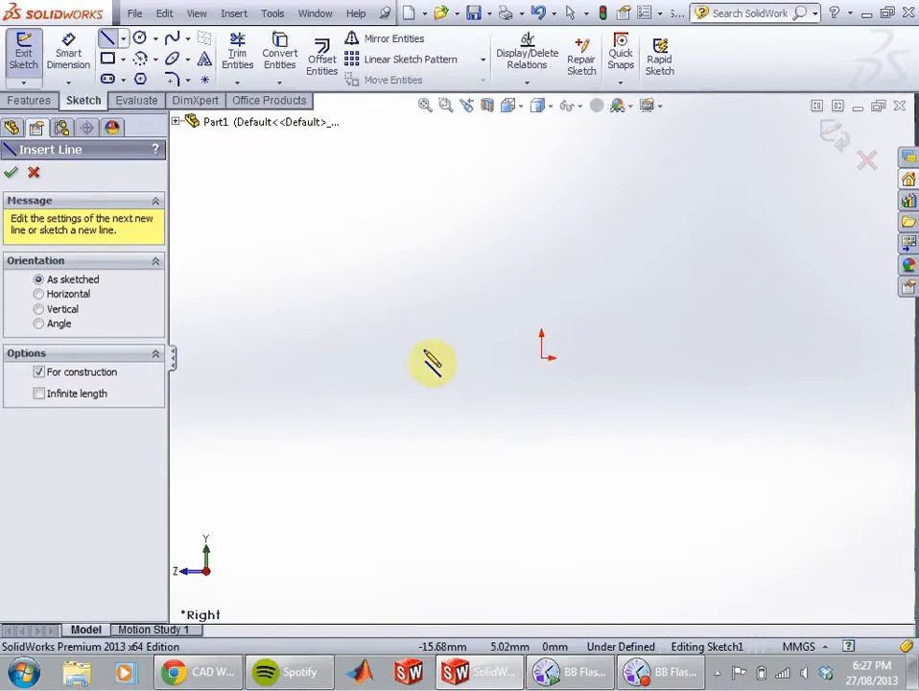
{"action": "left_click", "coordinate": [542, 358]}
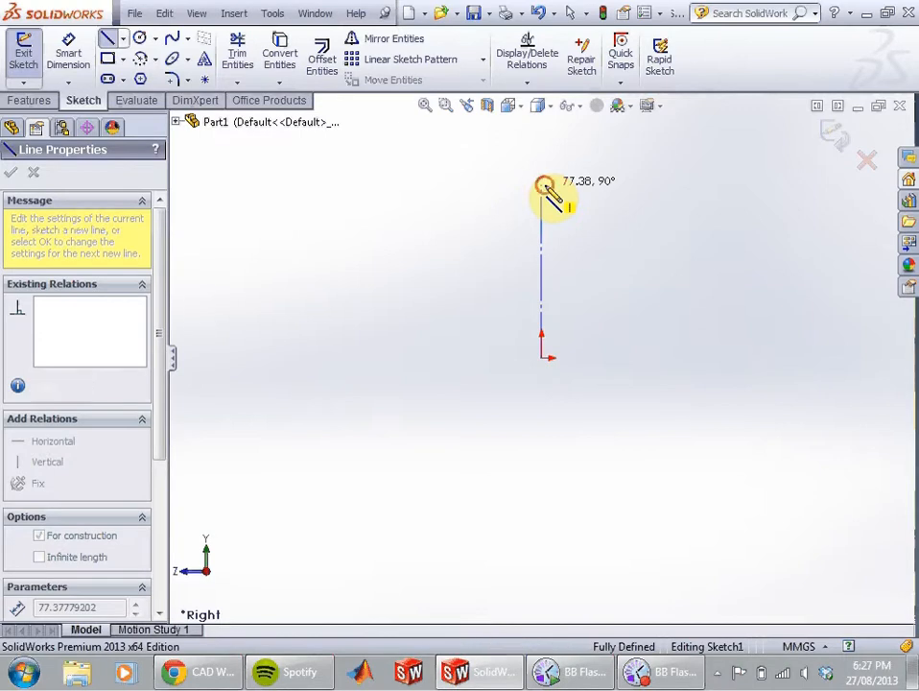
{"action": "left_click", "coordinate": [543, 185]}
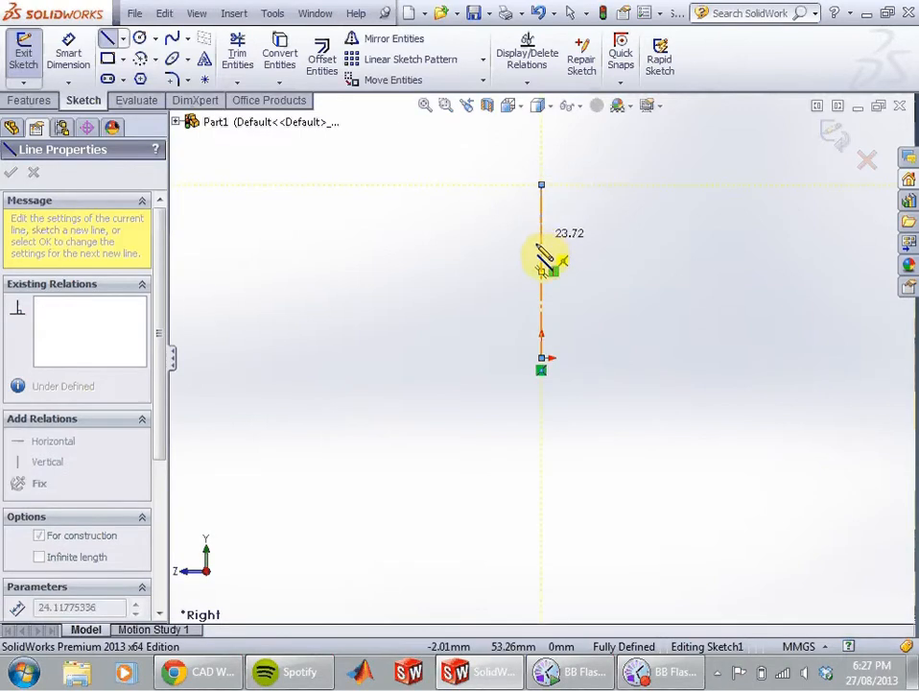
{"action": "key", "text": "Escape"}
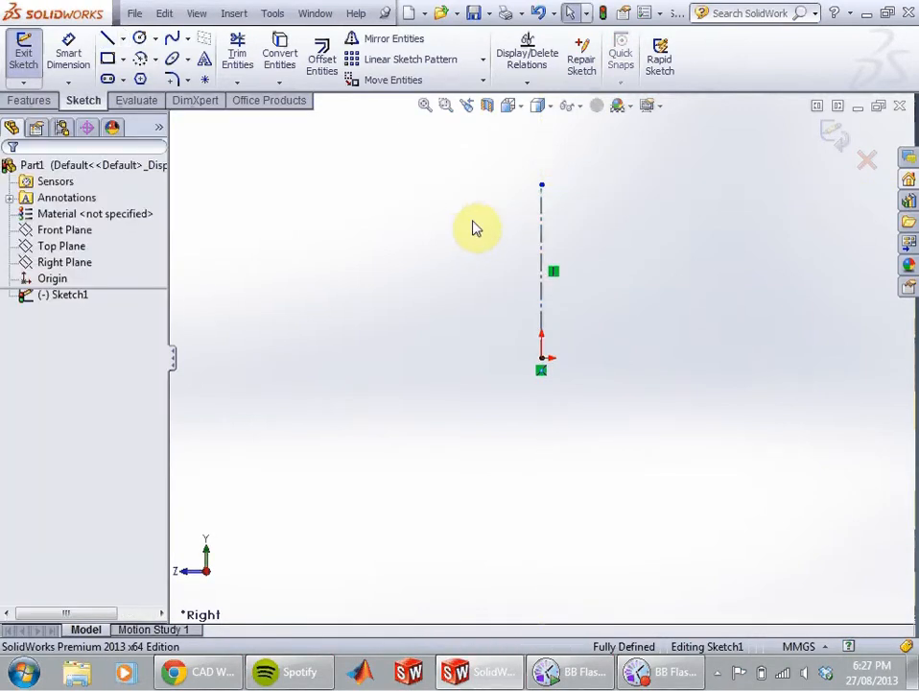
Step: Sketch a corner rectangle from the origin, with one side lying along the lower part of the centerline
{"action": "left_click", "coordinate": [107, 58]}
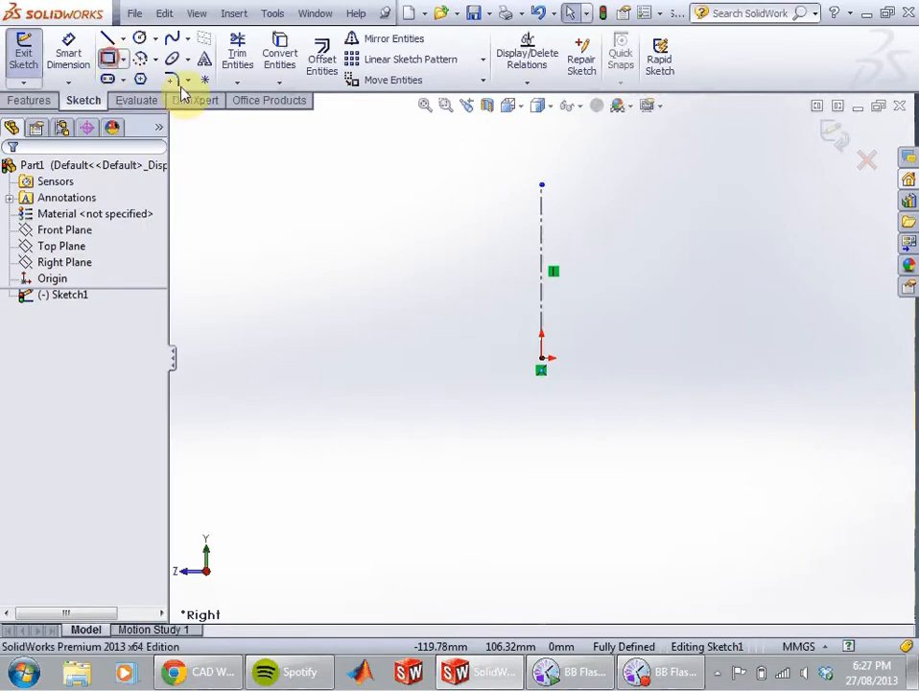
{"action": "left_click", "coordinate": [542, 359]}
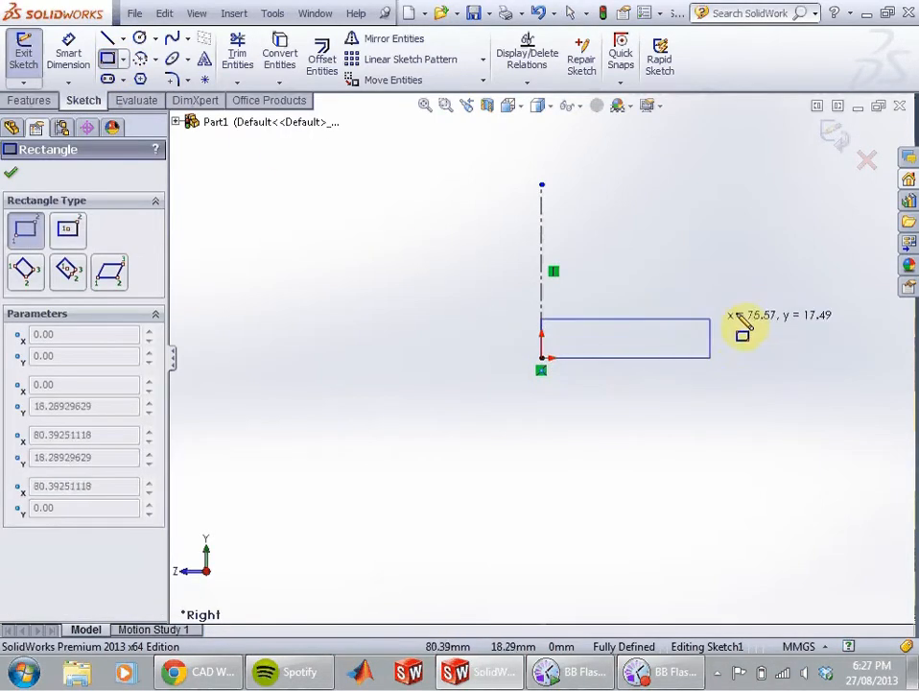
{"action": "left_click", "coordinate": [849, 277]}
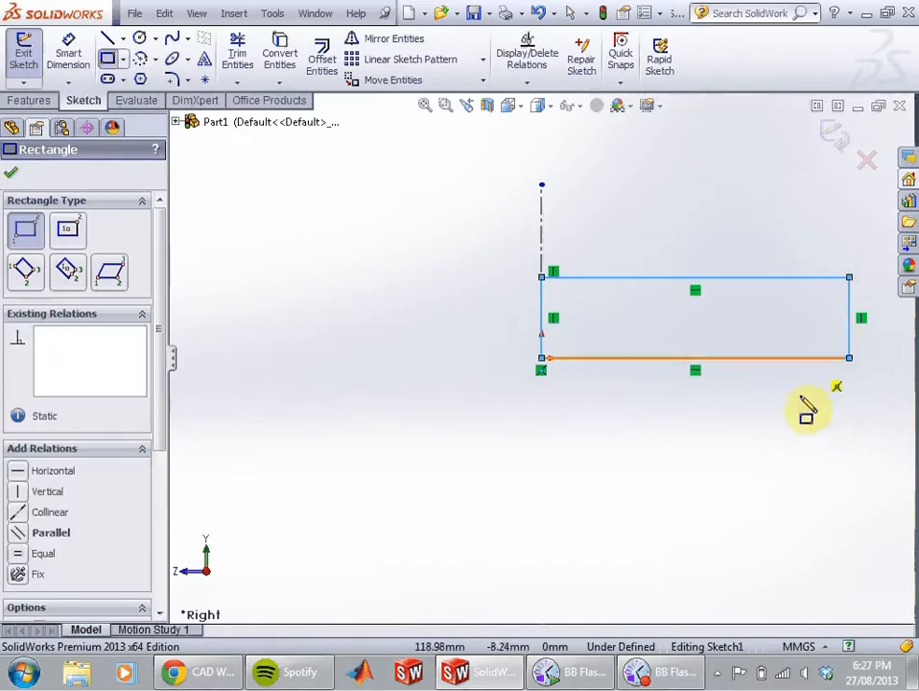
{"action": "key", "text": "Escape"}
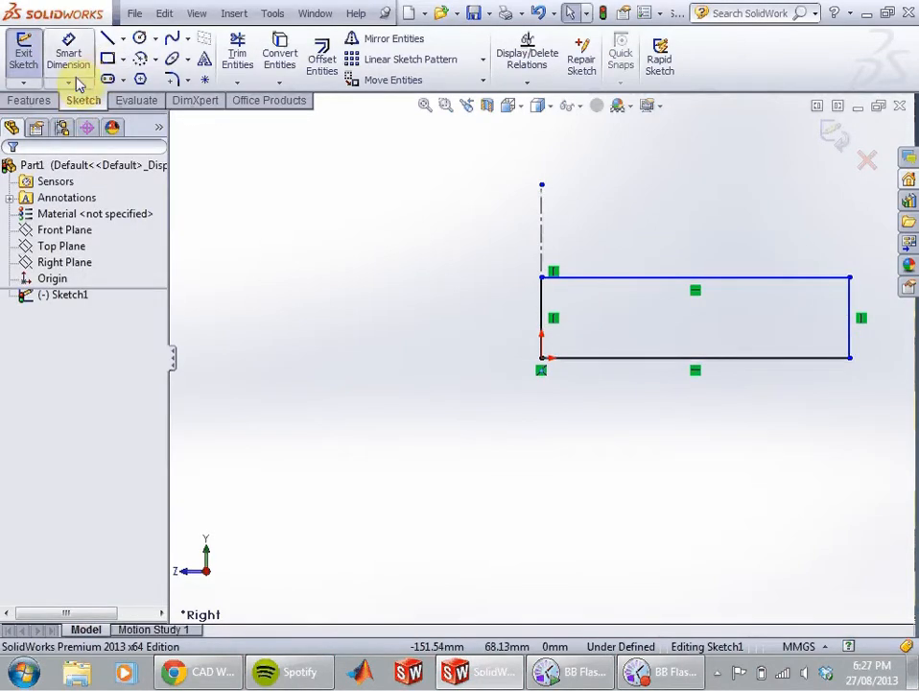
{"action": "left_click", "coordinate": [37, 101]}
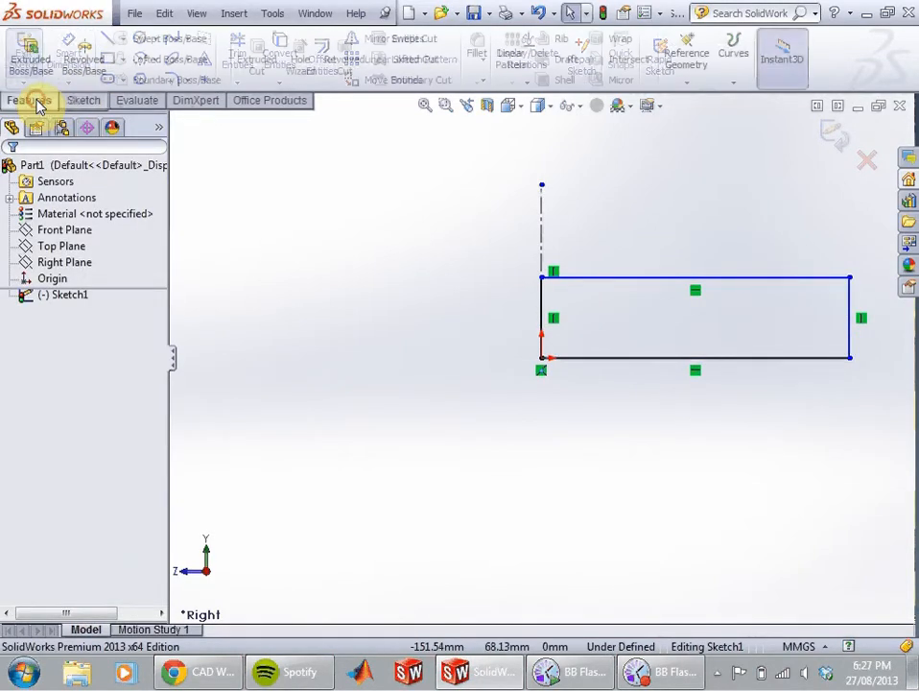
{"action": "left_click", "coordinate": [83, 84]}
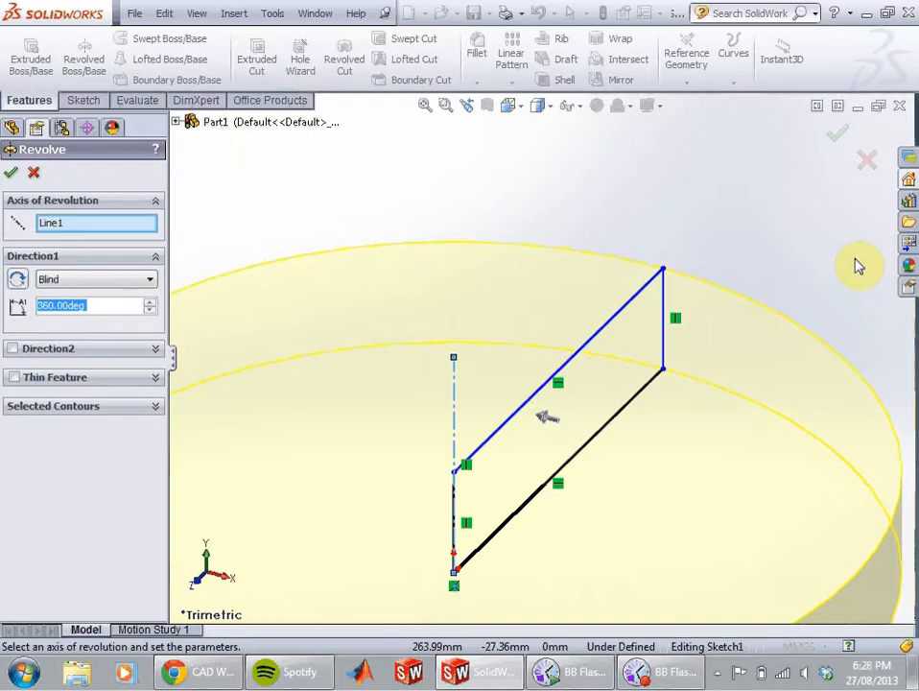
{"action": "left_click", "coordinate": [37, 177]}
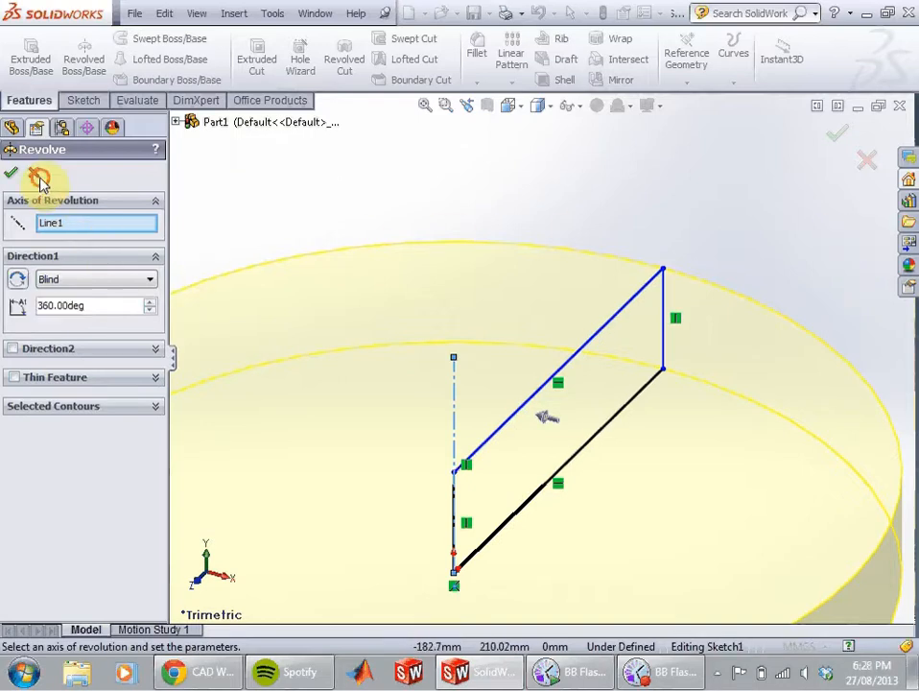
{"action": "key", "text": "space"}
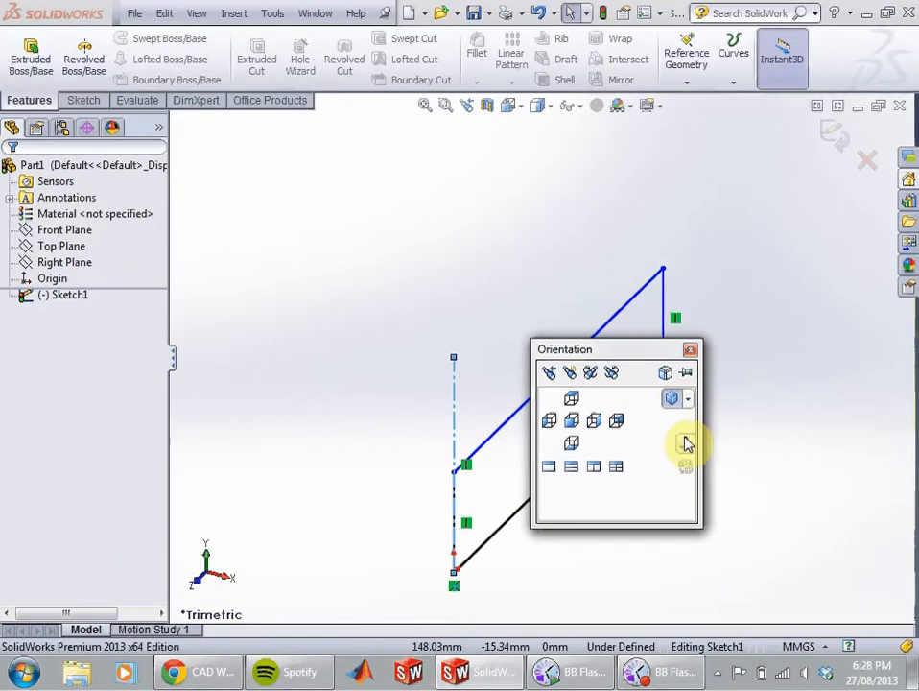
{"action": "left_click", "coordinate": [685, 443]}
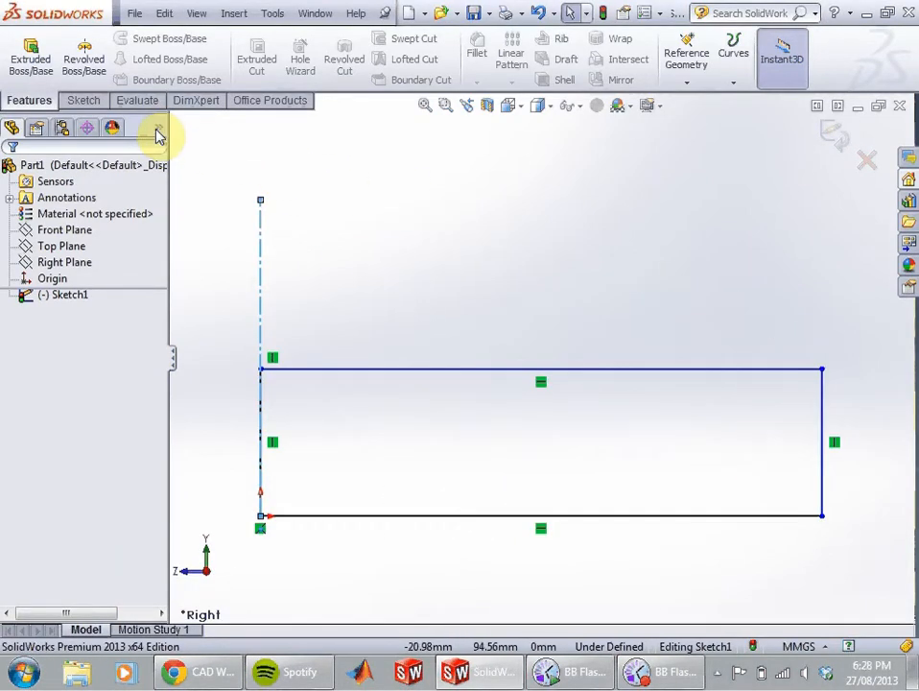
Step: Trim away the rectangle's upper edge and its outer vertical edge with Power trim
{"action": "left_click", "coordinate": [78, 103]}
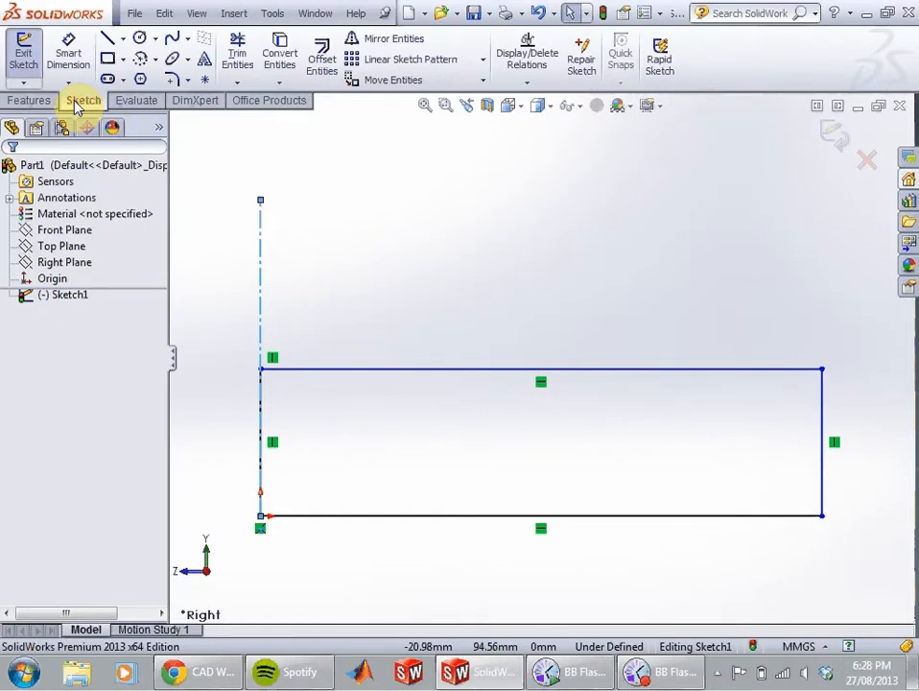
{"action": "left_click", "coordinate": [240, 59]}
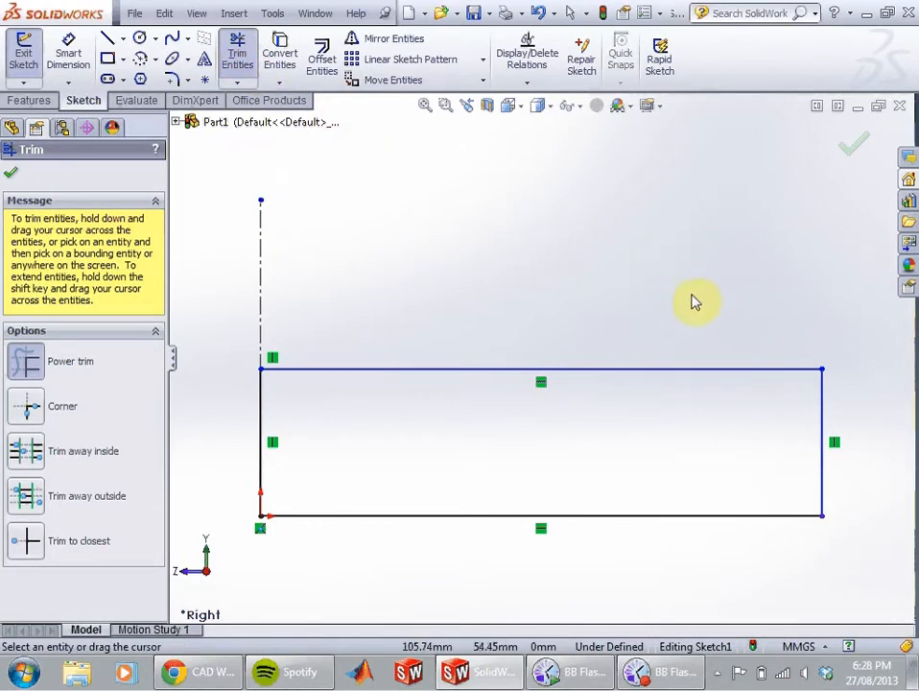
{"action": "mouse_move", "coordinate": [700, 305]}
{"action": "left_mouse_down"}
{"action": "mouse_move", "coordinate": [794, 404]}
{"action": "mouse_move", "coordinate": [754, 405]}
{"action": "mouse_move", "coordinate": [831, 431]}
{"action": "mouse_move", "coordinate": [853, 425]}
{"action": "left_mouse_up"}
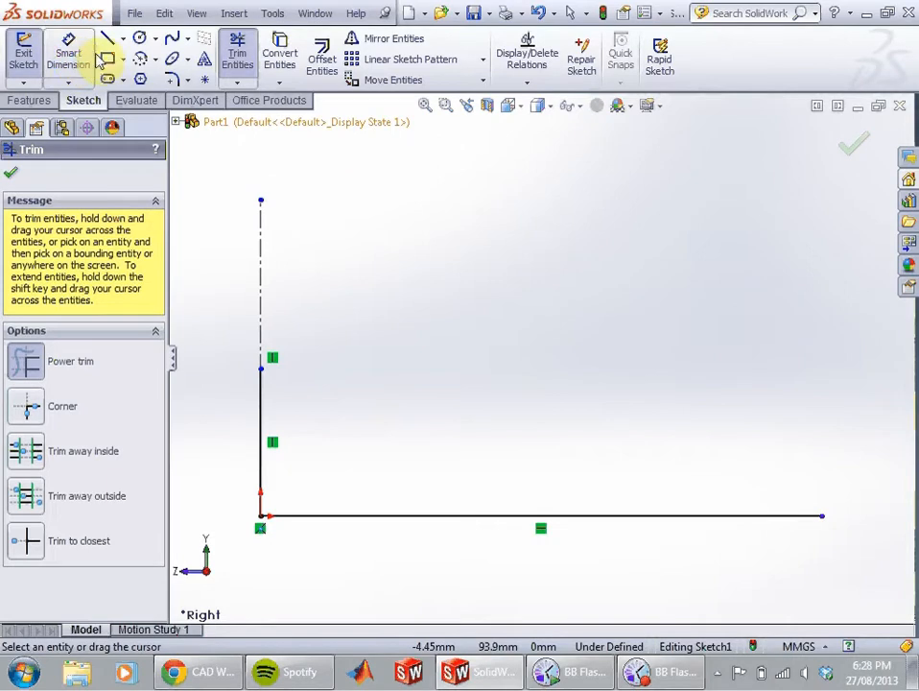
Step: Sketch a wavy spline from the upper end of the vertical line through three intermediate points to the outer end of the base line
{"action": "left_click", "coordinate": [175, 40]}
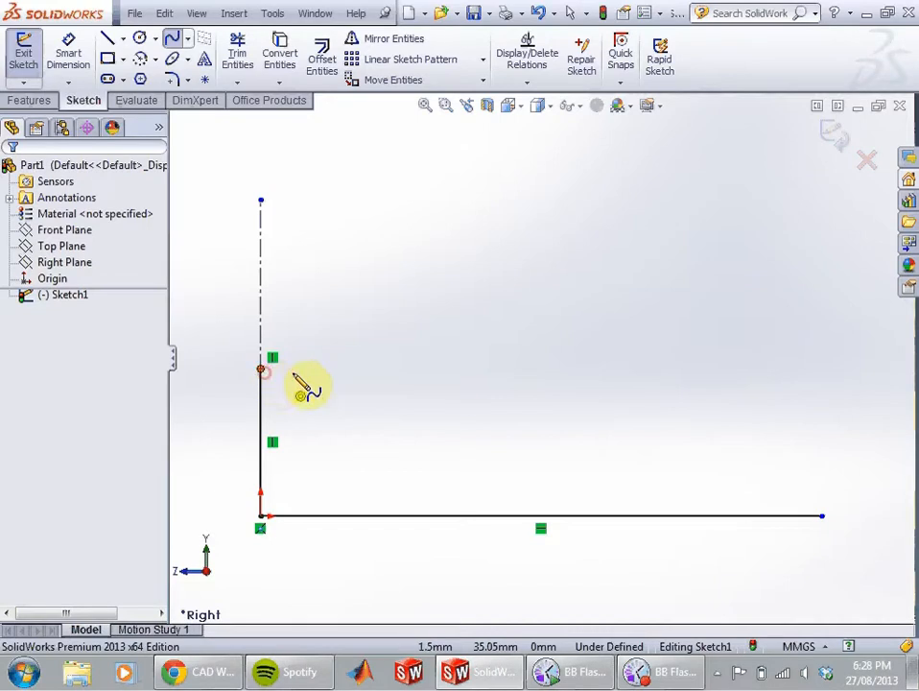
{"action": "left_click", "coordinate": [264, 370]}
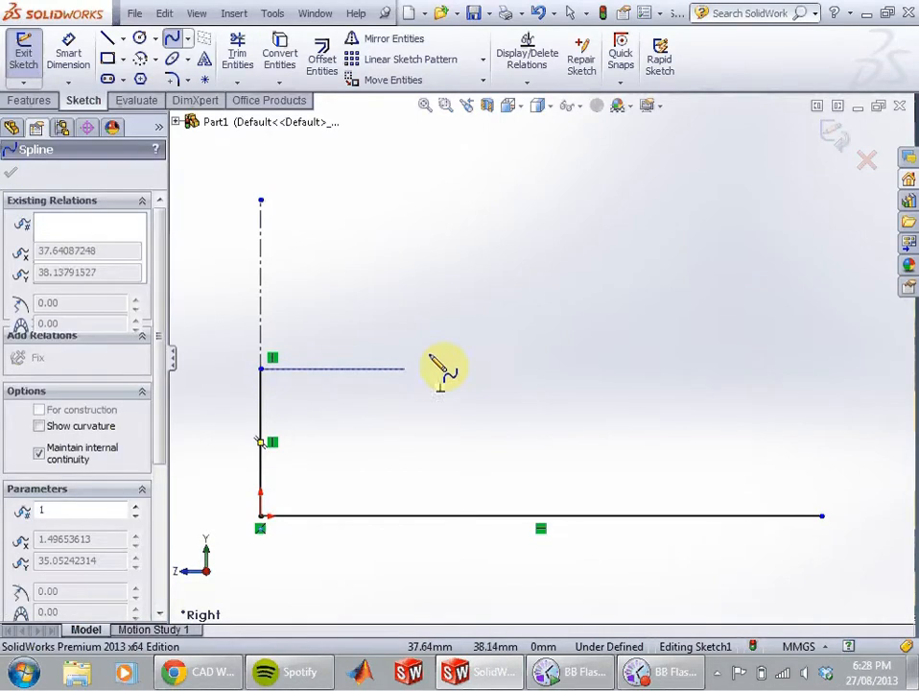
{"action": "left_click", "coordinate": [495, 337]}
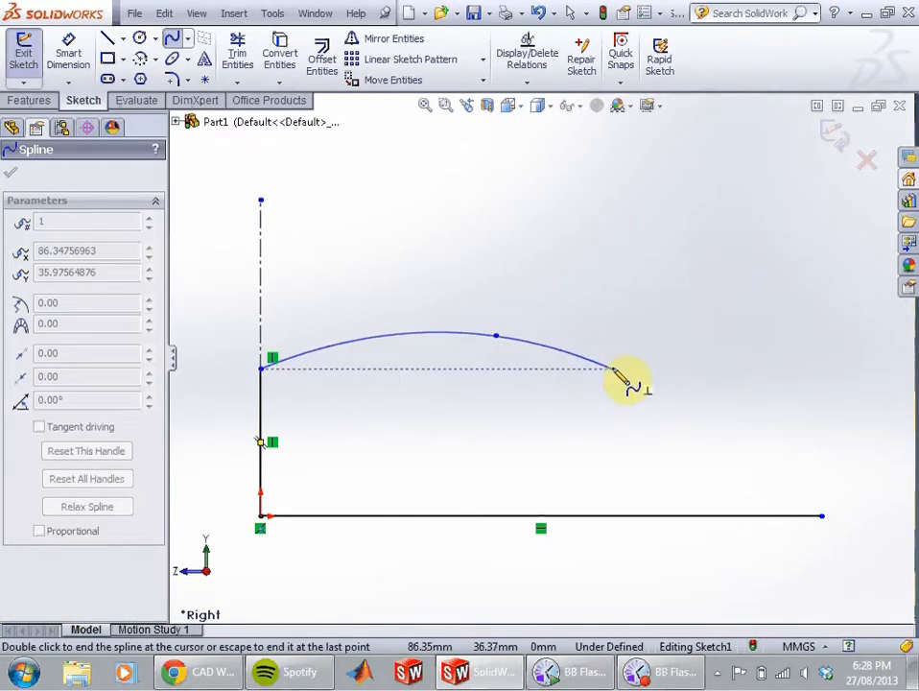
{"action": "left_click", "coordinate": [636, 386]}
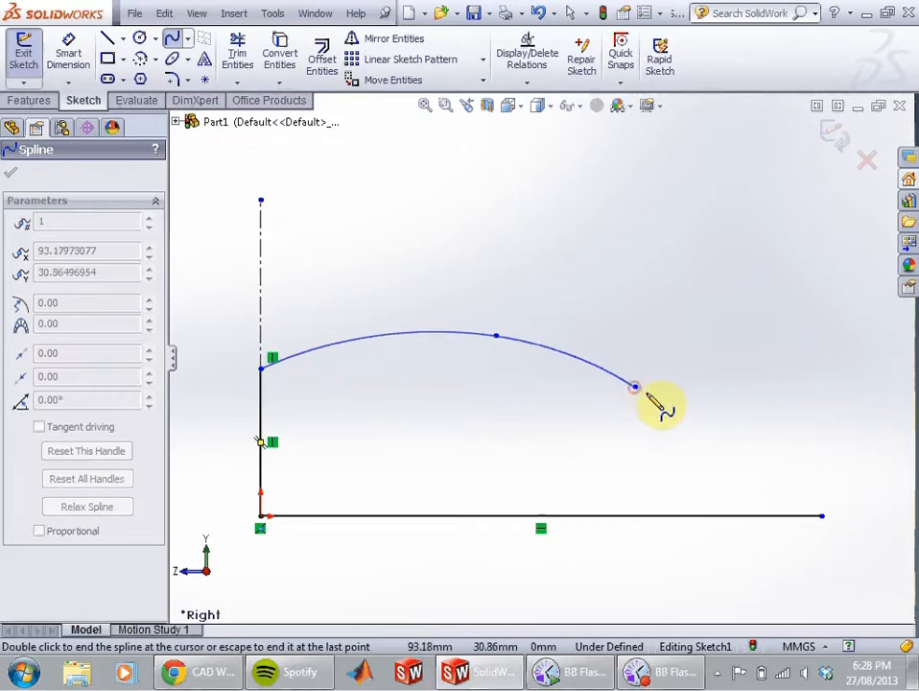
{"action": "left_click", "coordinate": [752, 423]}
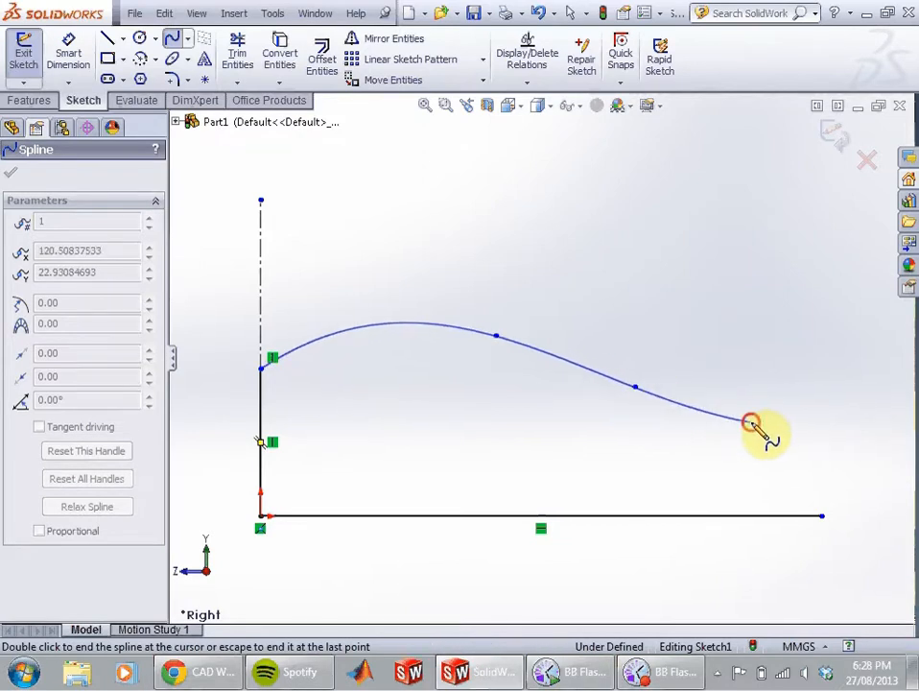
{"action": "left_click", "coordinate": [824, 517]}
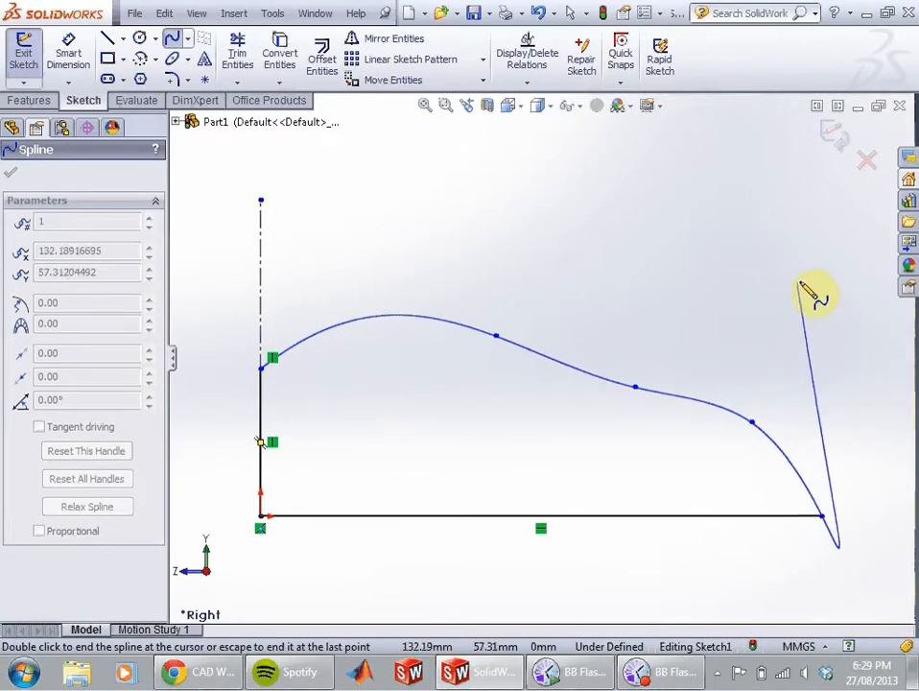
{"action": "key", "text": "Escape"}
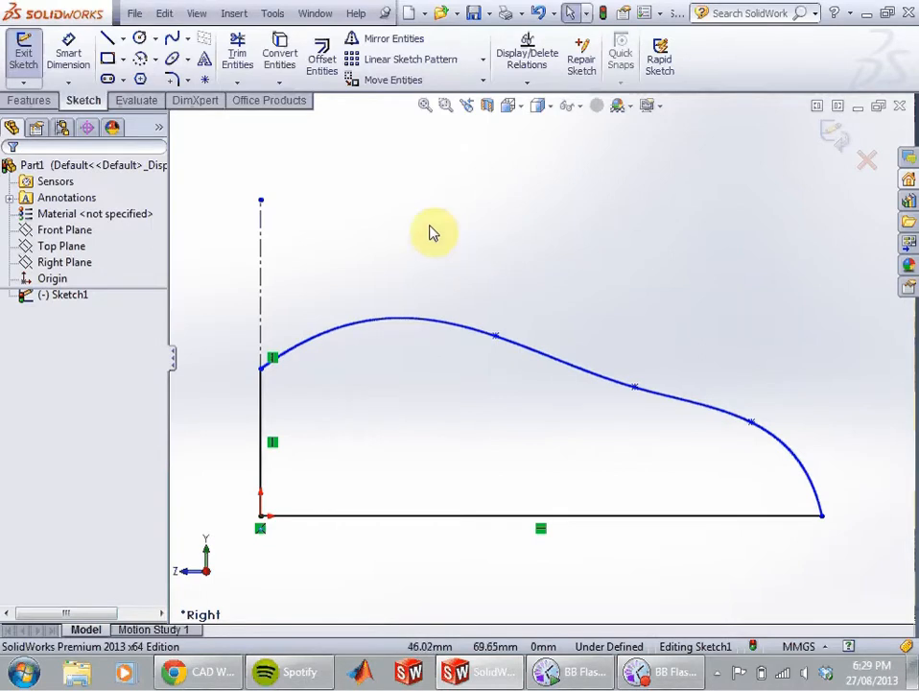
Step: Revolve the closed spline profile 360 degrees about the centerline as a solid boss
{"action": "left_click", "coordinate": [30, 101]}
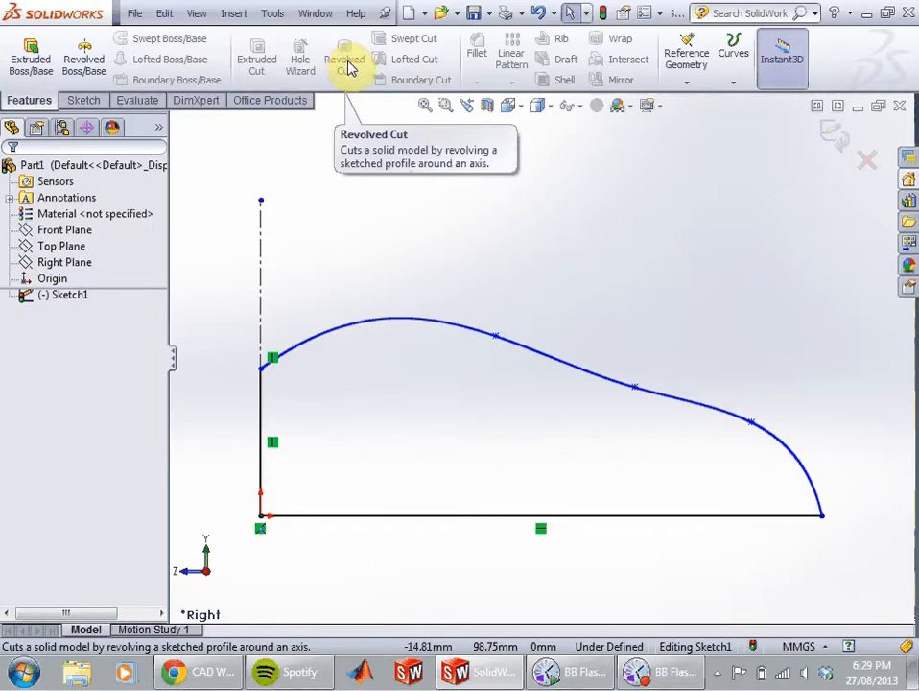
{"action": "left_click", "coordinate": [99, 58]}
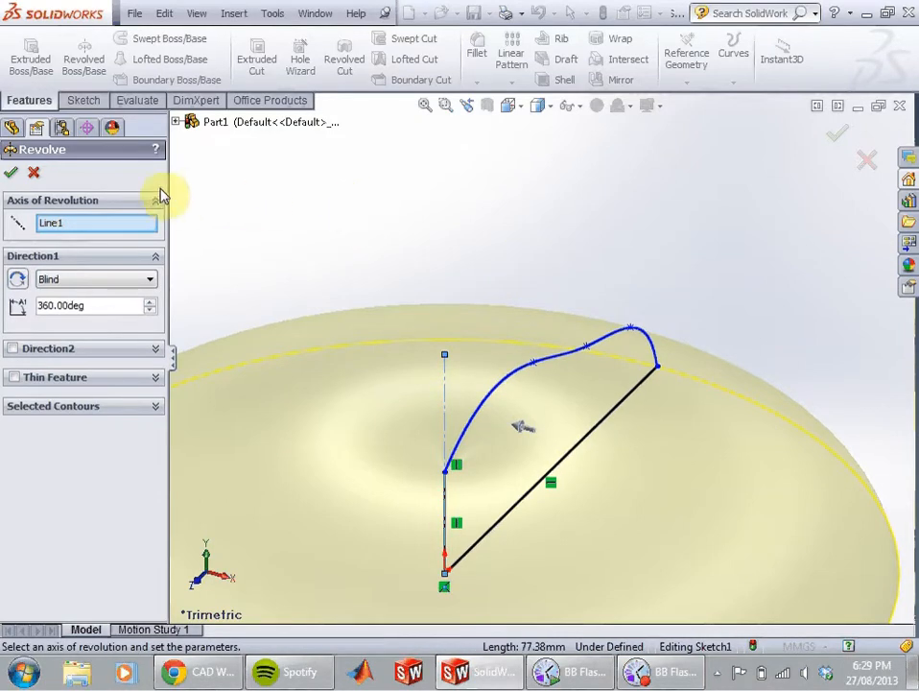
{"action": "left_click", "coordinate": [9, 175]}
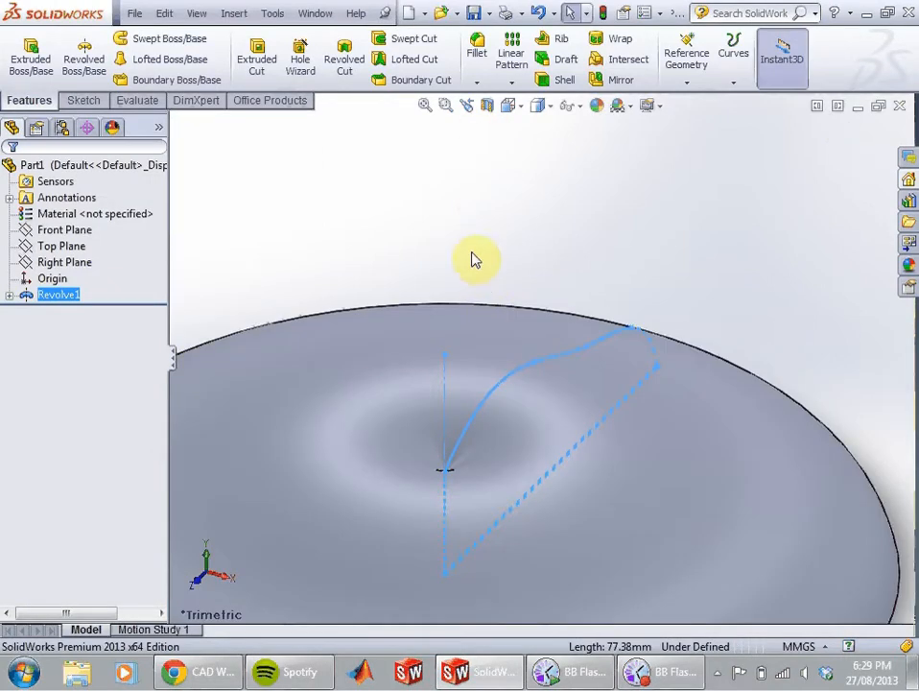
Step: View the revolved solid from the right side and from below
{"action": "left_click", "coordinate": [515, 108]}
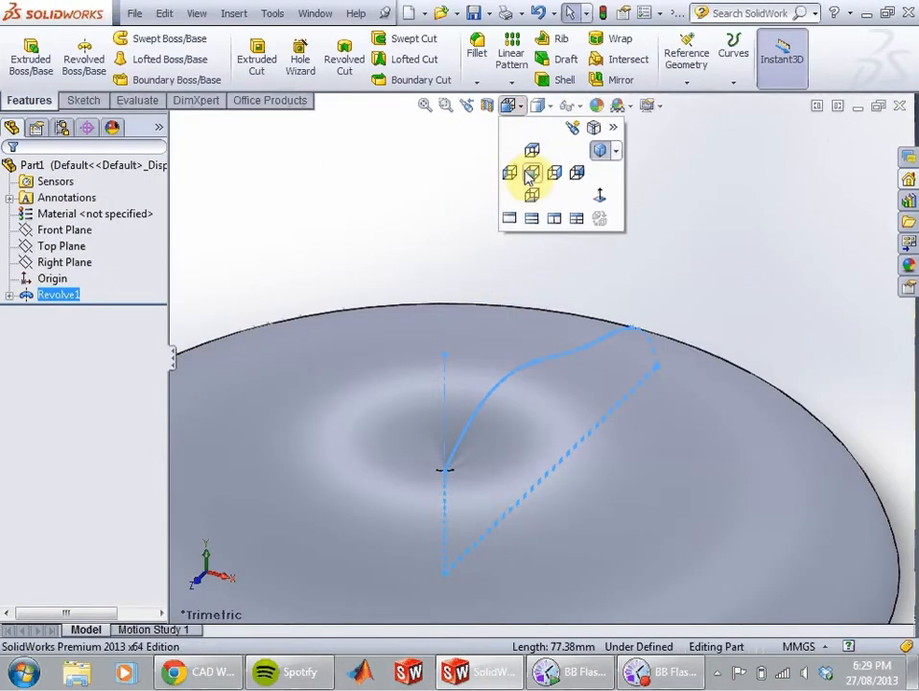
{"action": "left_click", "coordinate": [554, 147]}
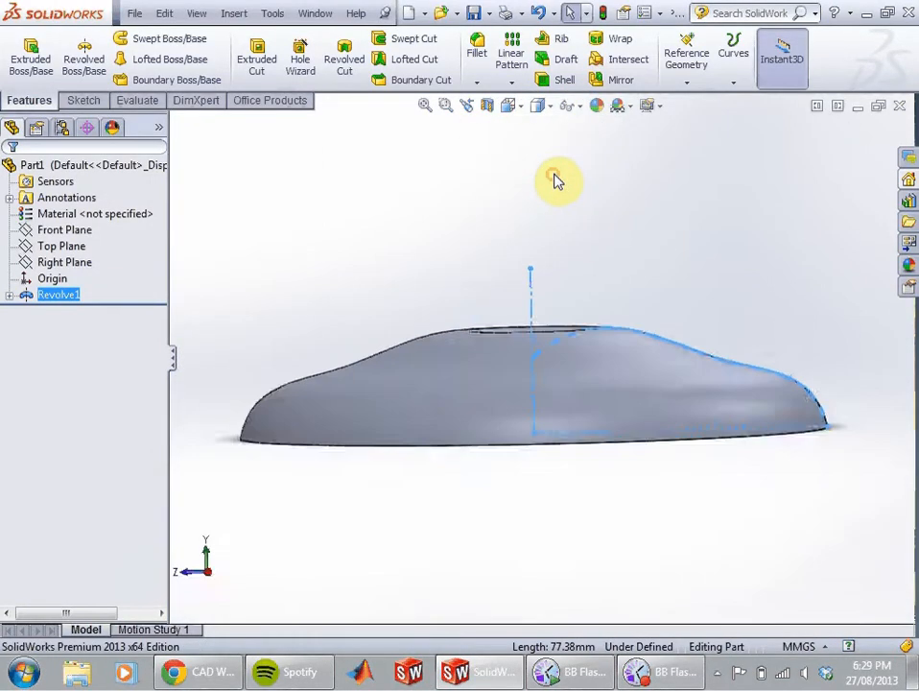
{"action": "left_click", "coordinate": [510, 105]}
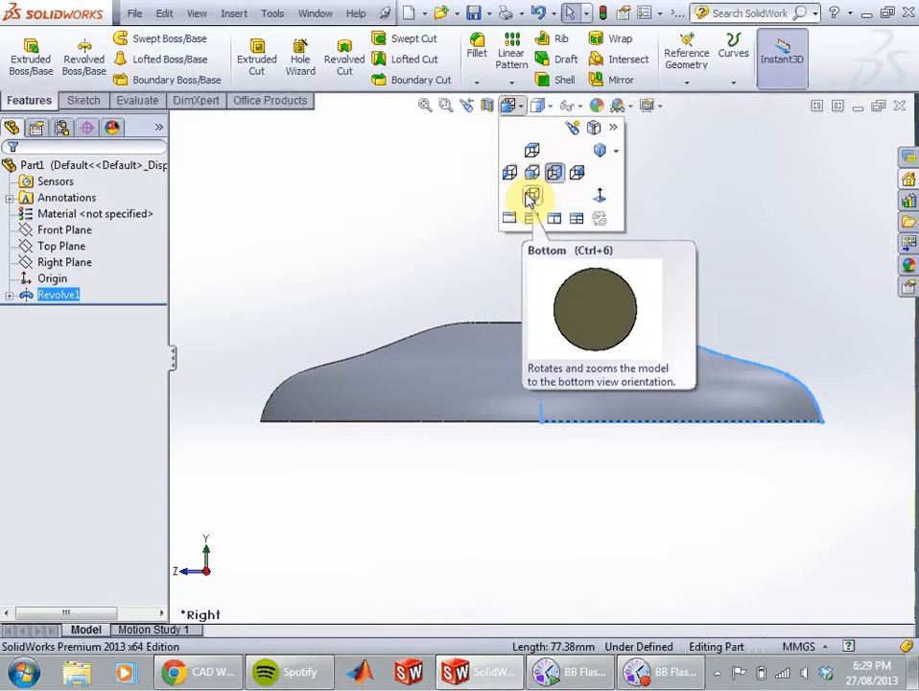
{"action": "left_click", "coordinate": [529, 195]}
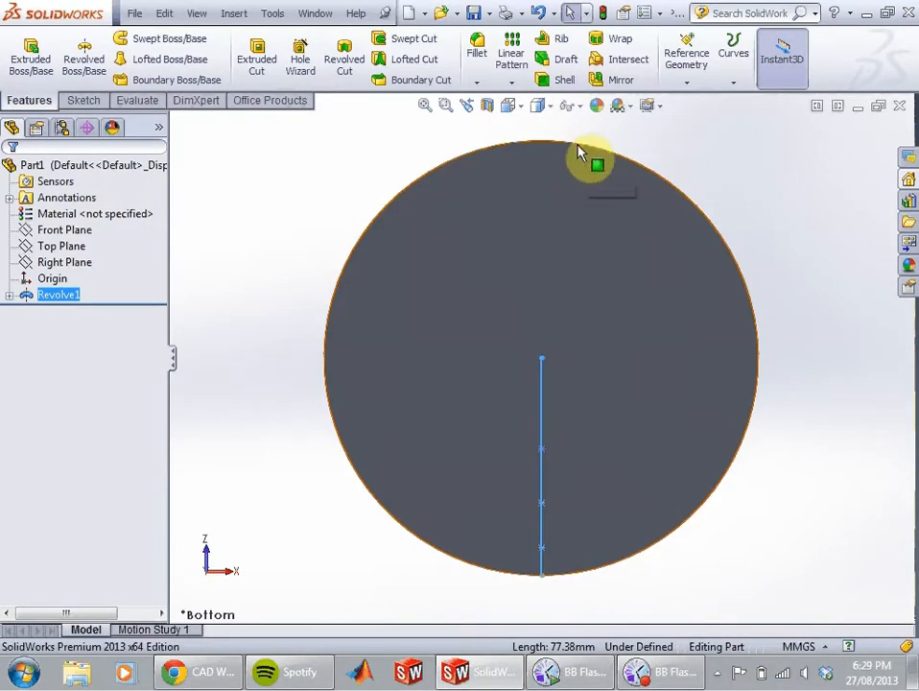
Step: Display the orientation cube around the solid and switch to the isometric view
{"action": "left_click", "coordinate": [512, 105]}
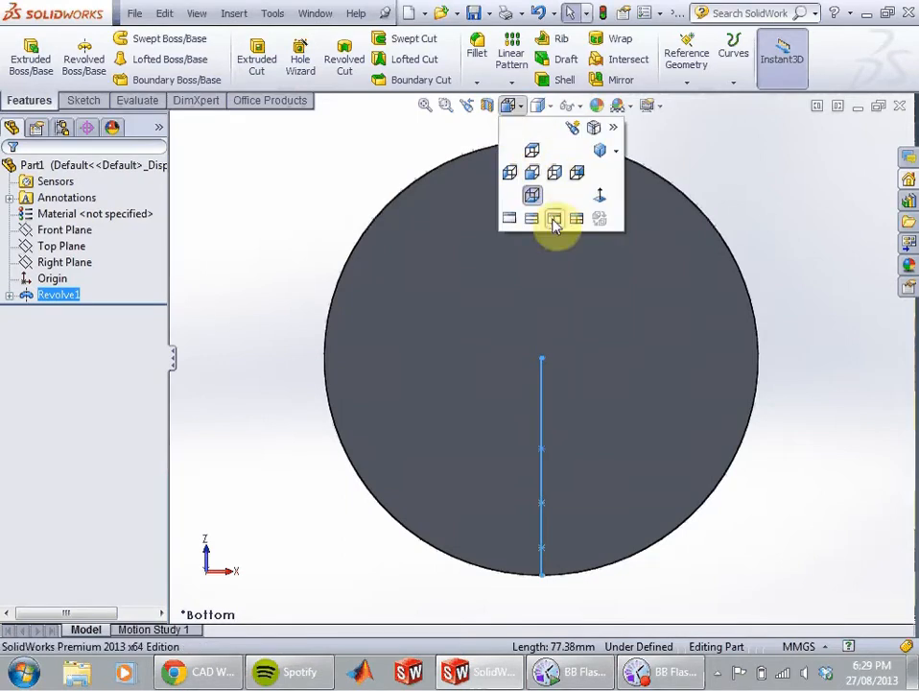
{"action": "left_click", "coordinate": [593, 133]}
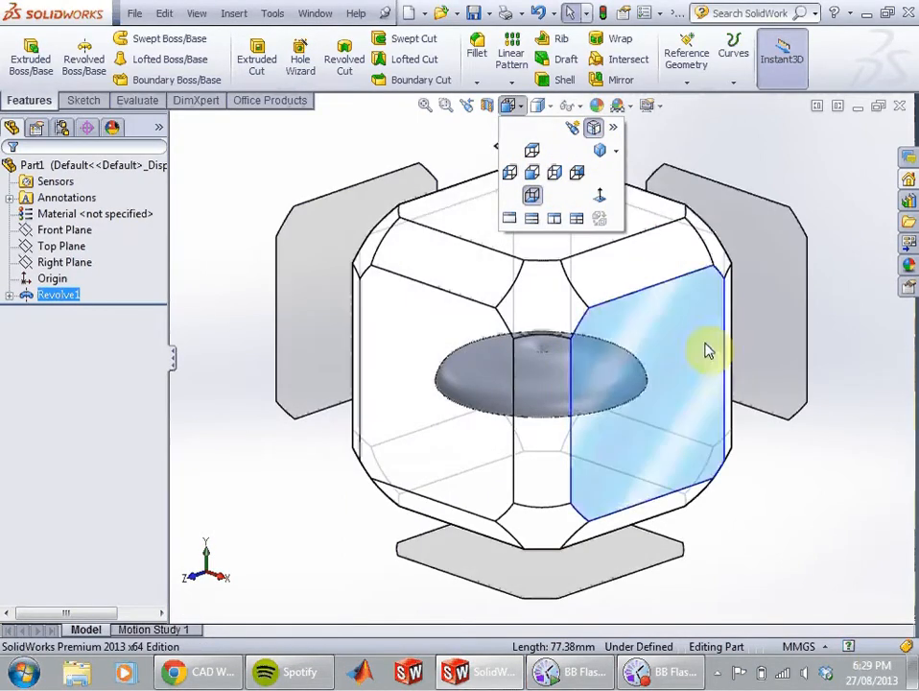
{"action": "left_click", "coordinate": [758, 546]}
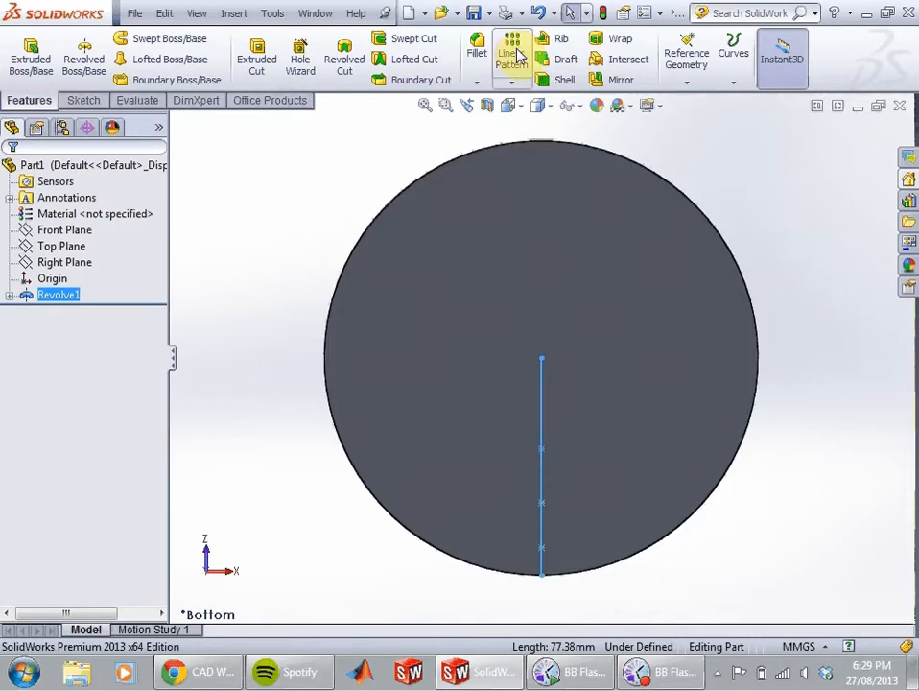
{"action": "left_click", "coordinate": [520, 110]}
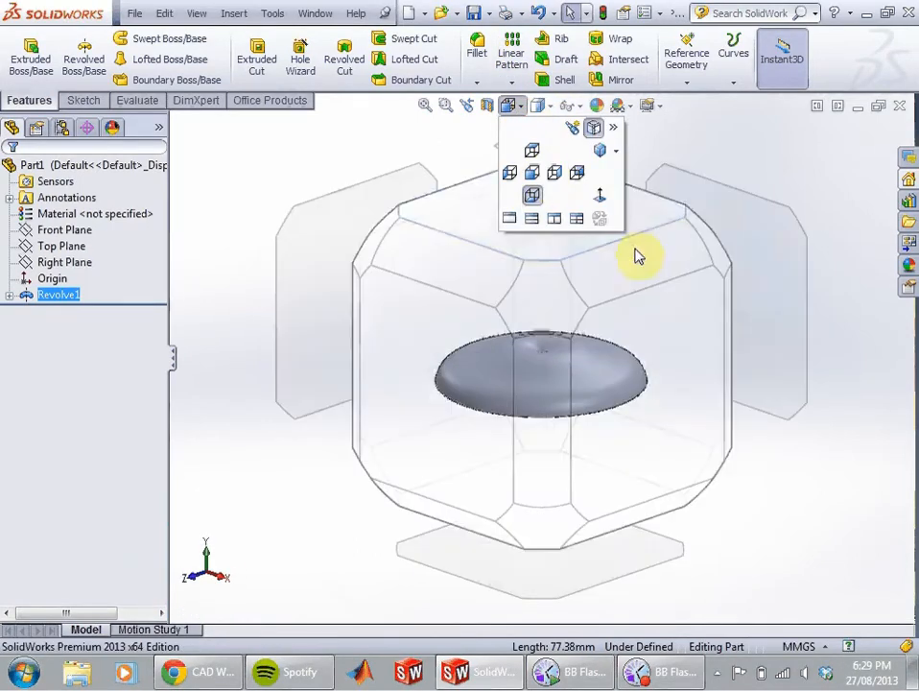
{"action": "left_click", "coordinate": [538, 300]}
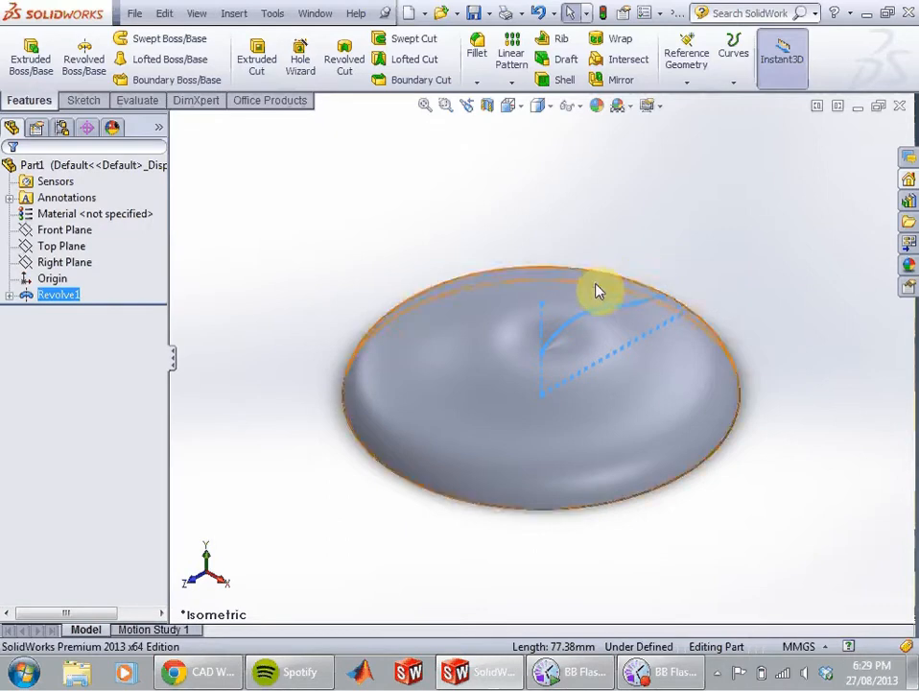
Step: Edit the revolve feature so the profile sweeps only 180 degrees about the centerline
{"action": "right_click", "coordinate": [29, 296]}
{"action": "left_click", "coordinate": [46, 258]}
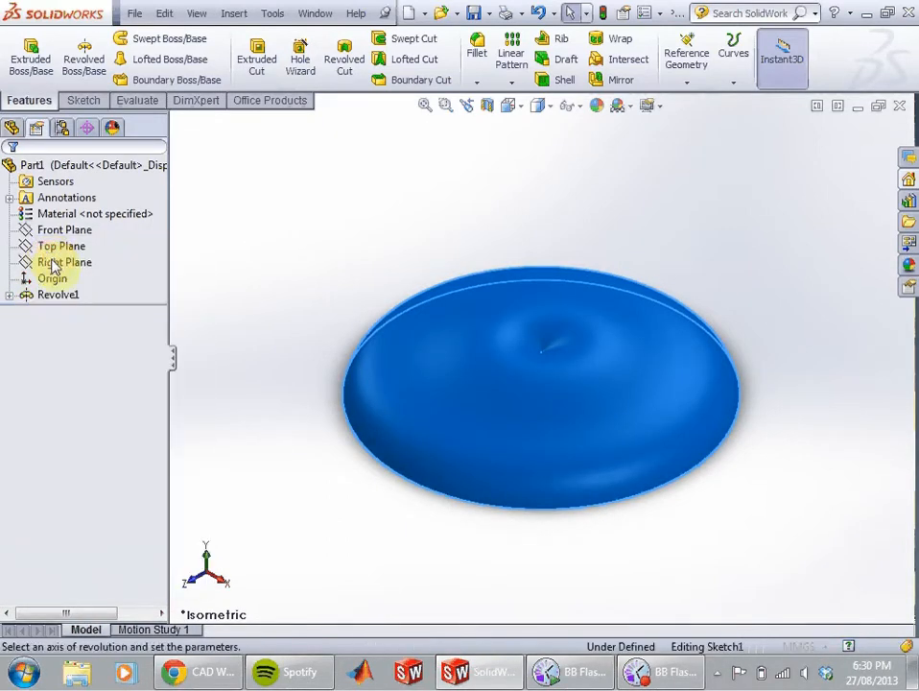
{"action": "left_click", "coordinate": [55, 306]}
{"action": "left_click_drag", "start_coordinate": [55, 305], "coordinate": [42, 305]}
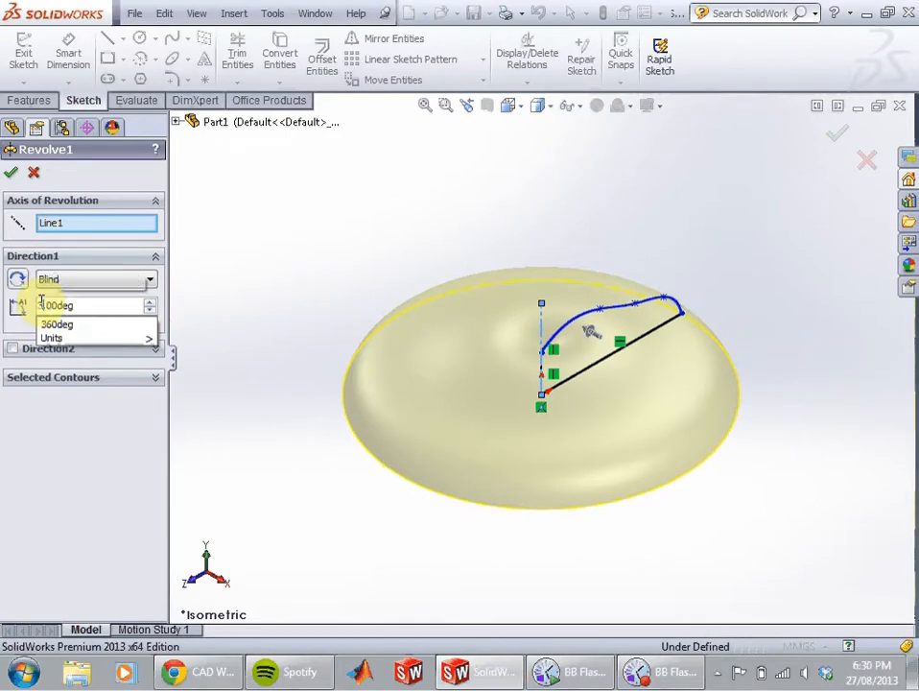
{"action": "type", "text": "0"}
{"action": "type", "text": "18"}
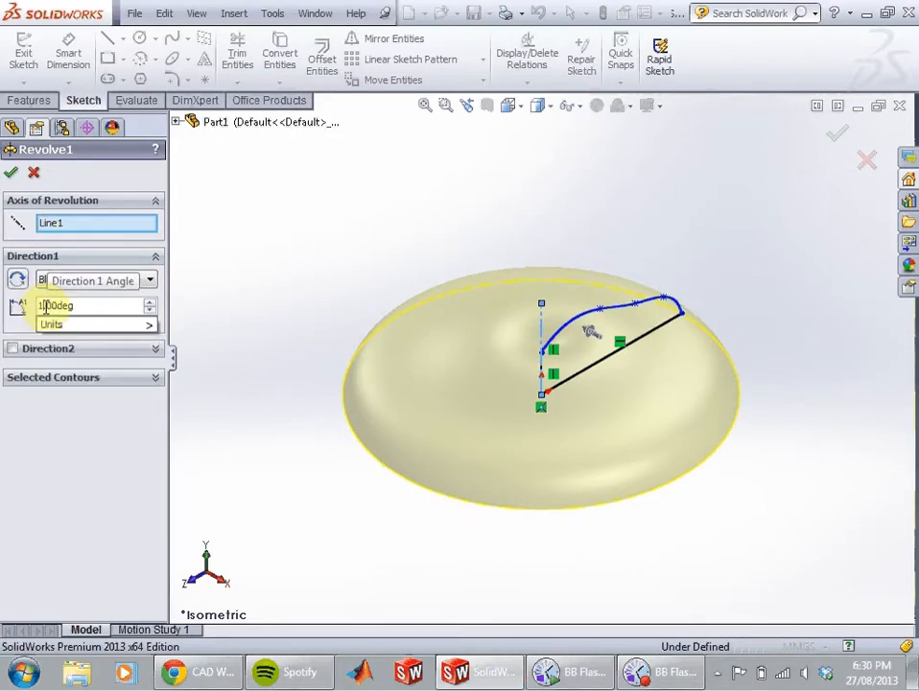
{"action": "key", "text": "Return"}
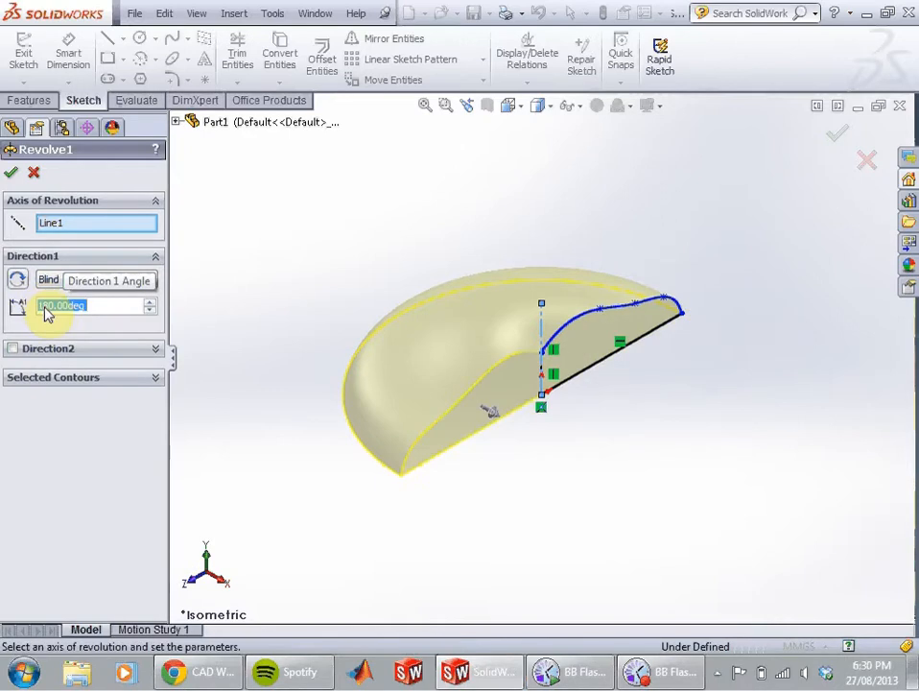
{"action": "left_click", "coordinate": [11, 173]}
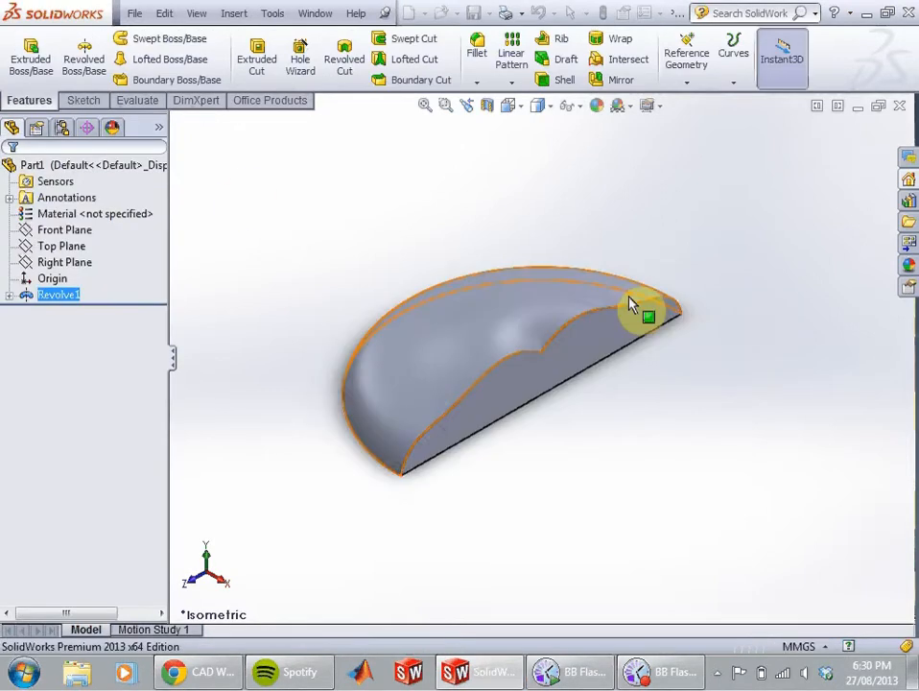
{"action": "left_click", "coordinate": [775, 387]}
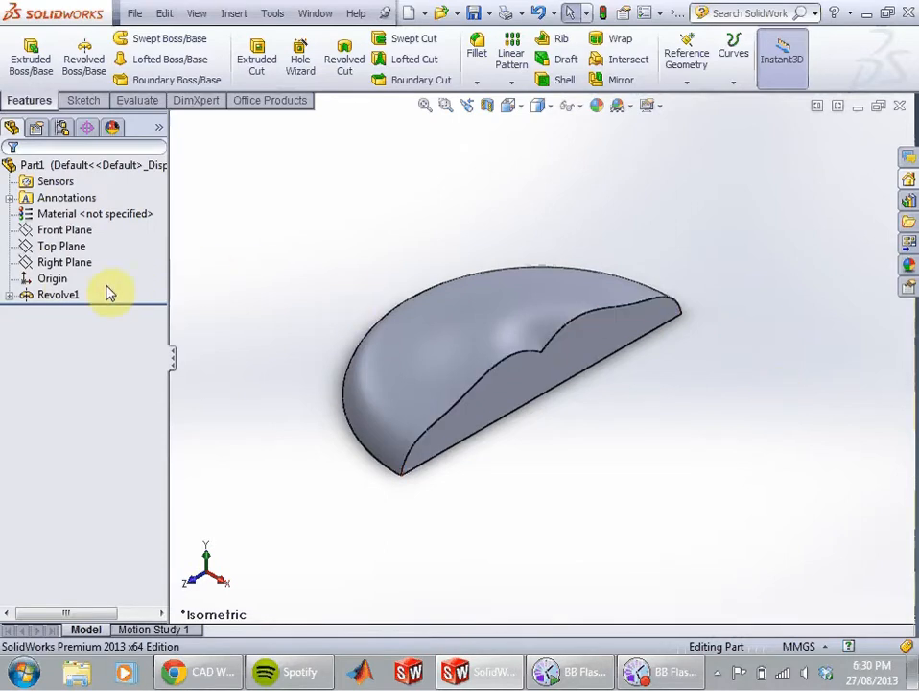
Step: Set the revolve feature's angle to 360 degrees, consulting the CAD Workshop outline in Google Docs before accepting the edit
{"action": "right_click", "coordinate": [61, 294]}
{"action": "left_click", "coordinate": [71, 241]}
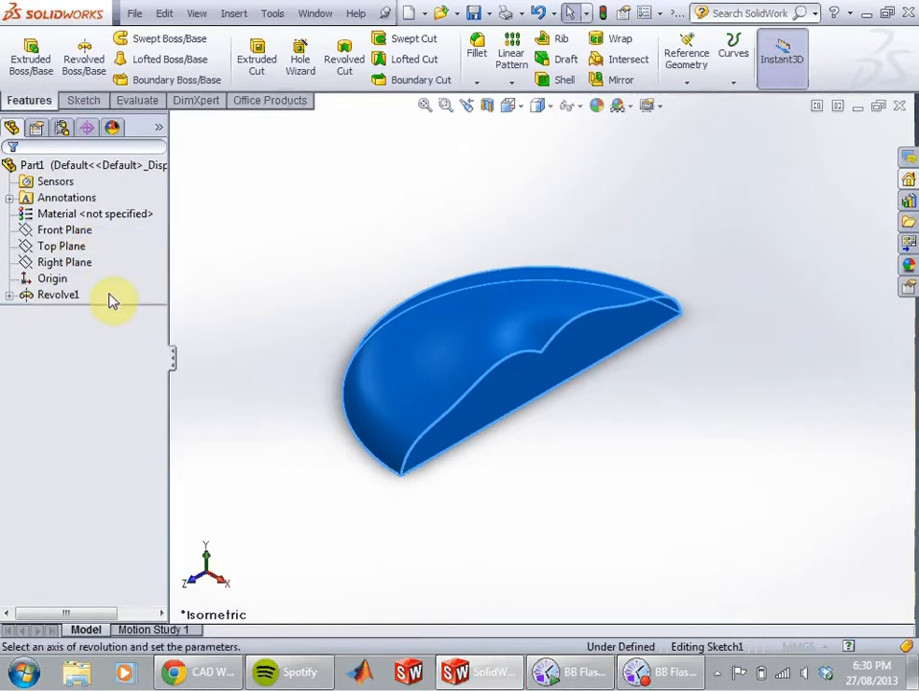
{"action": "type", "text": "360"}
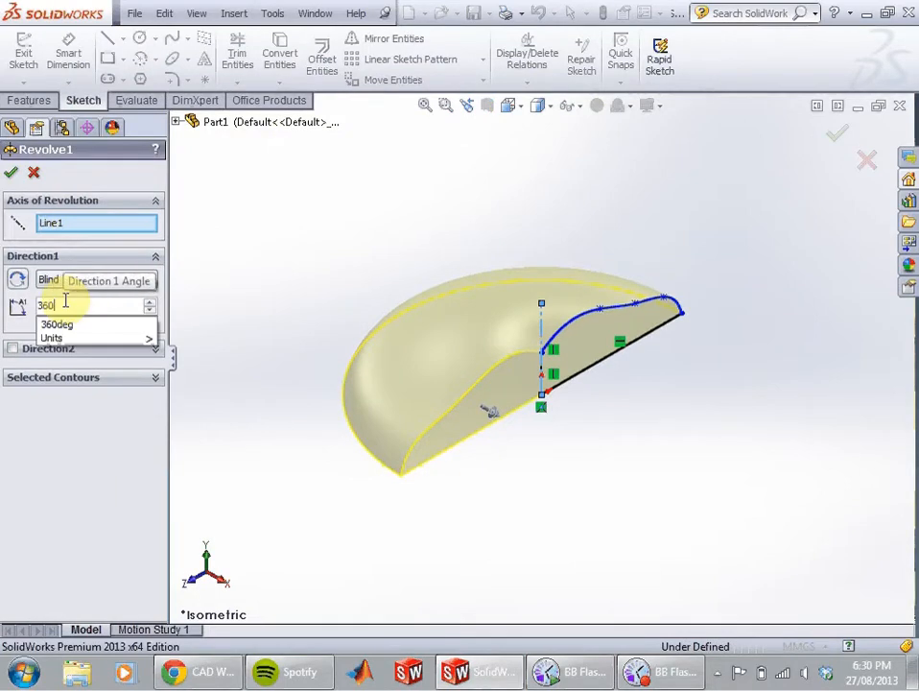
{"action": "key", "text": "Return"}
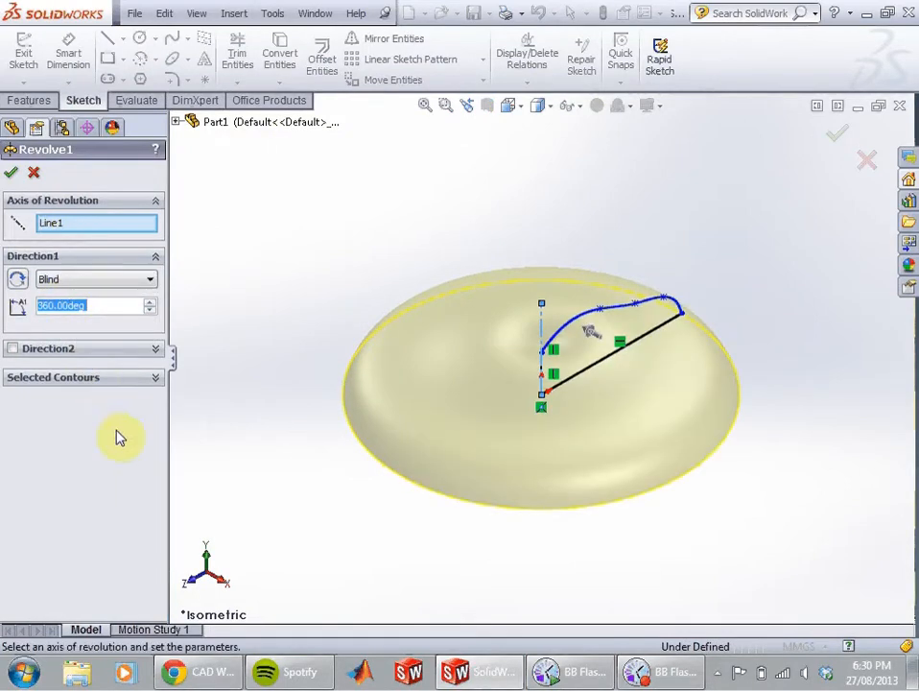
{"action": "left_click", "coordinate": [211, 674]}
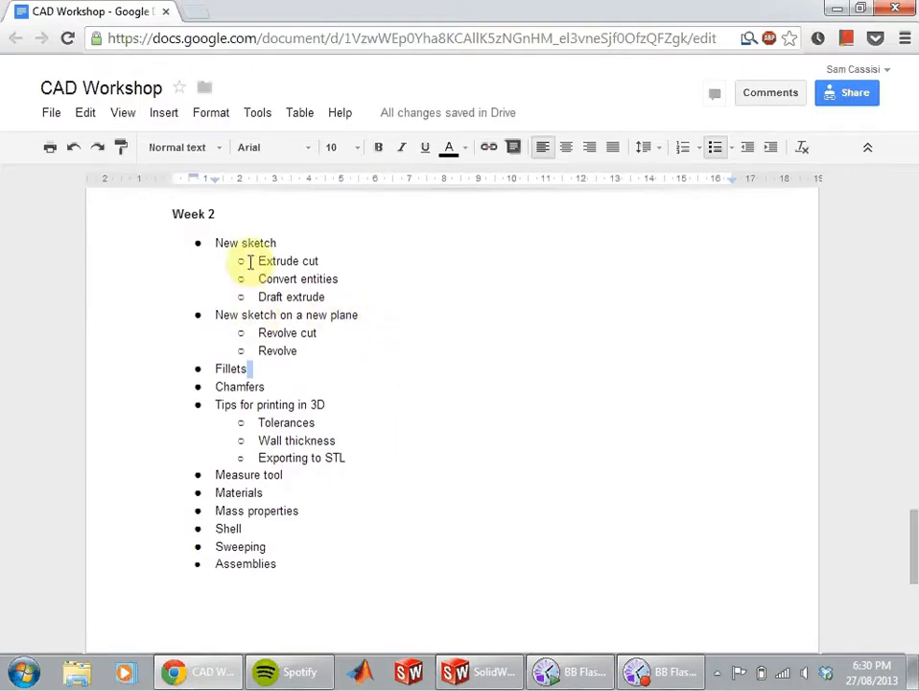
{"action": "left_click", "coordinate": [833, 9]}
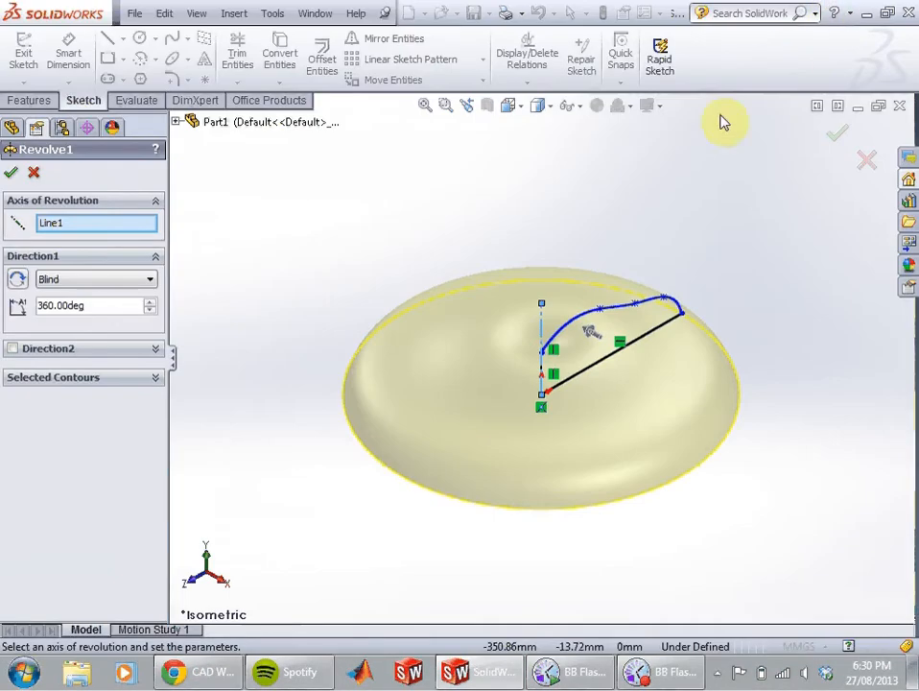
{"action": "left_click", "coordinate": [10, 172]}
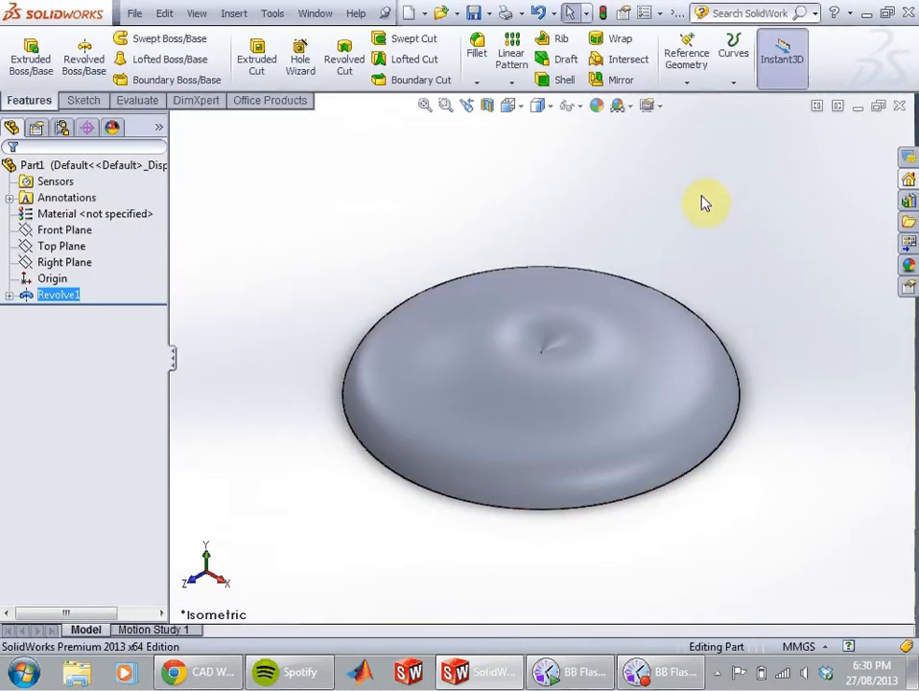
Step: View the full revolved solid in isometric orientation and from the bottom
{"action": "left_click", "coordinate": [520, 107]}
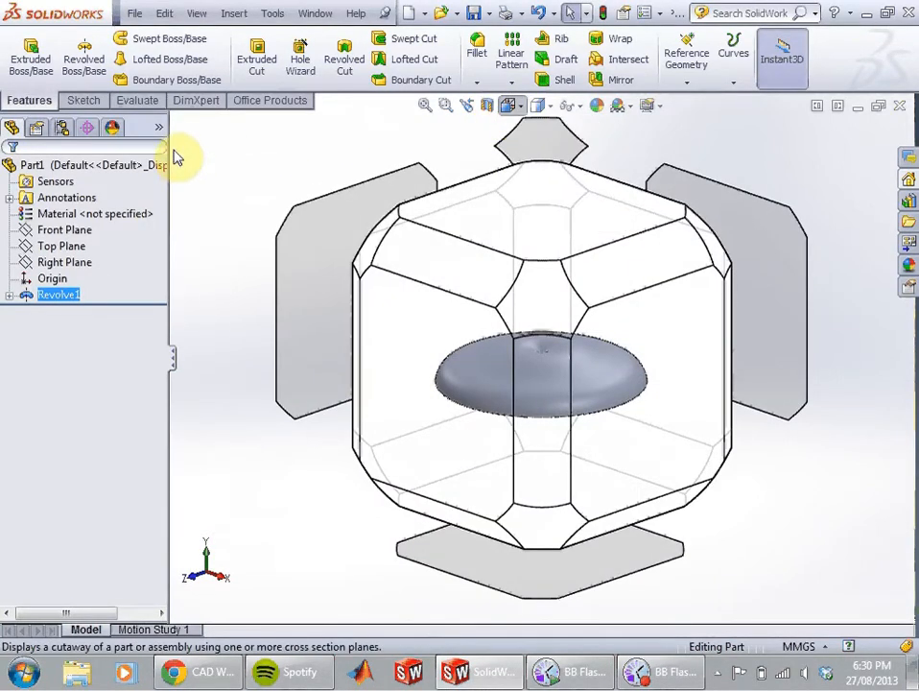
{"action": "left_click", "coordinate": [109, 167]}
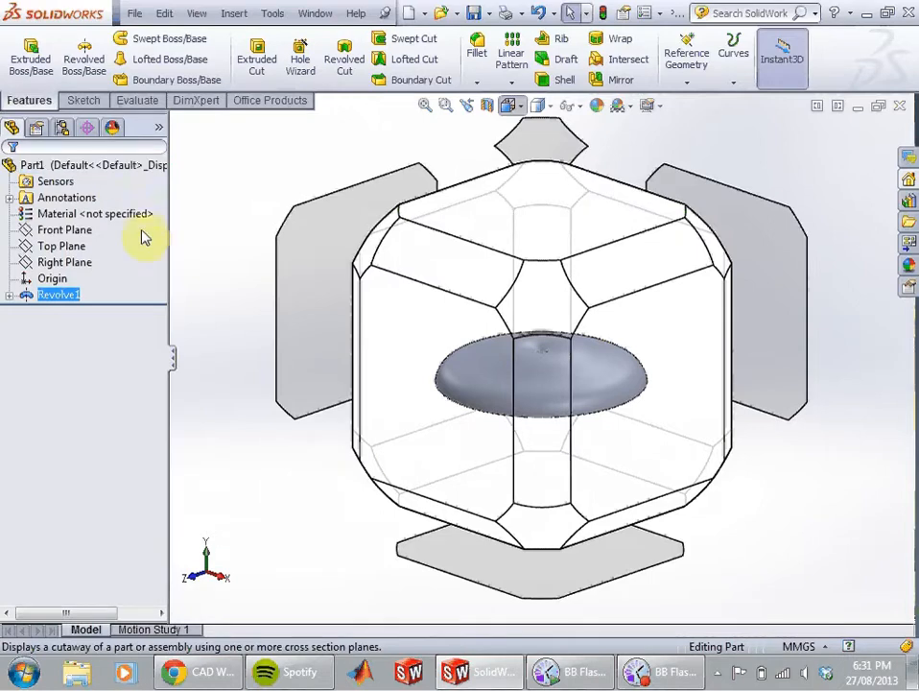
{"action": "left_click", "coordinate": [240, 144]}
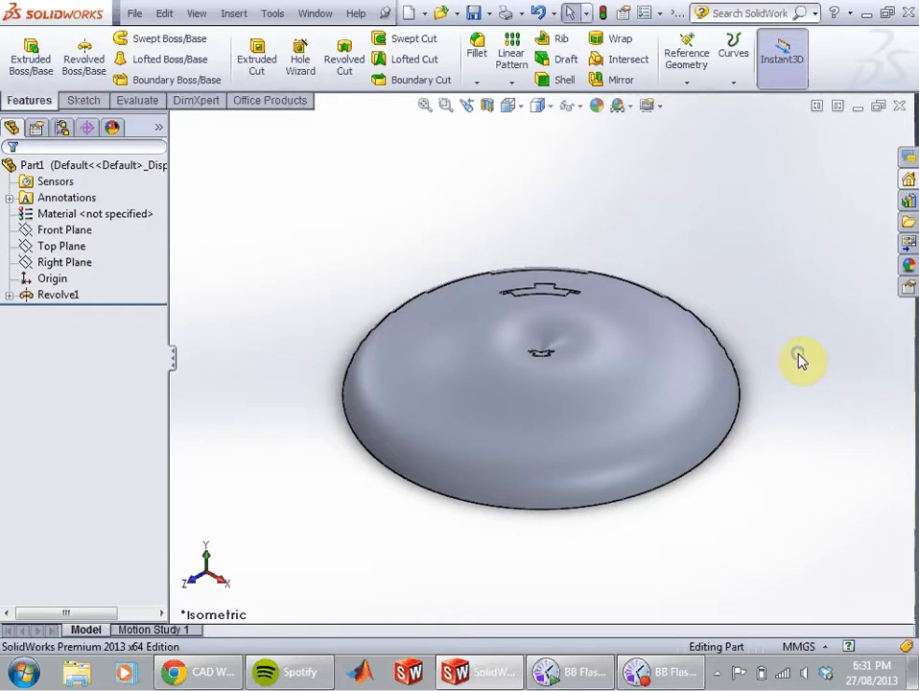
{"action": "left_click", "coordinate": [64, 262]}
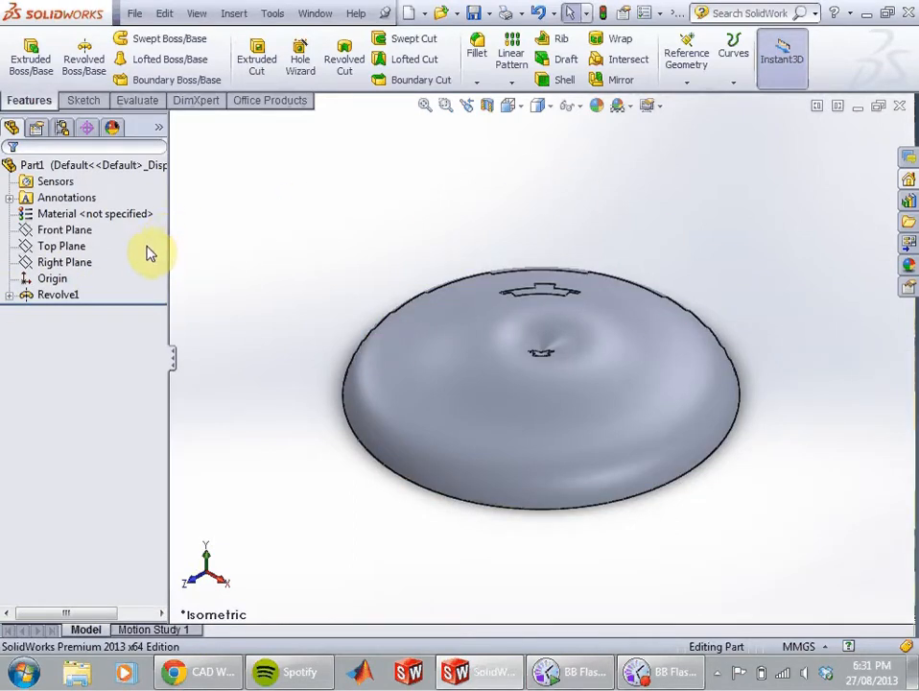
{"action": "left_click", "coordinate": [519, 115]}
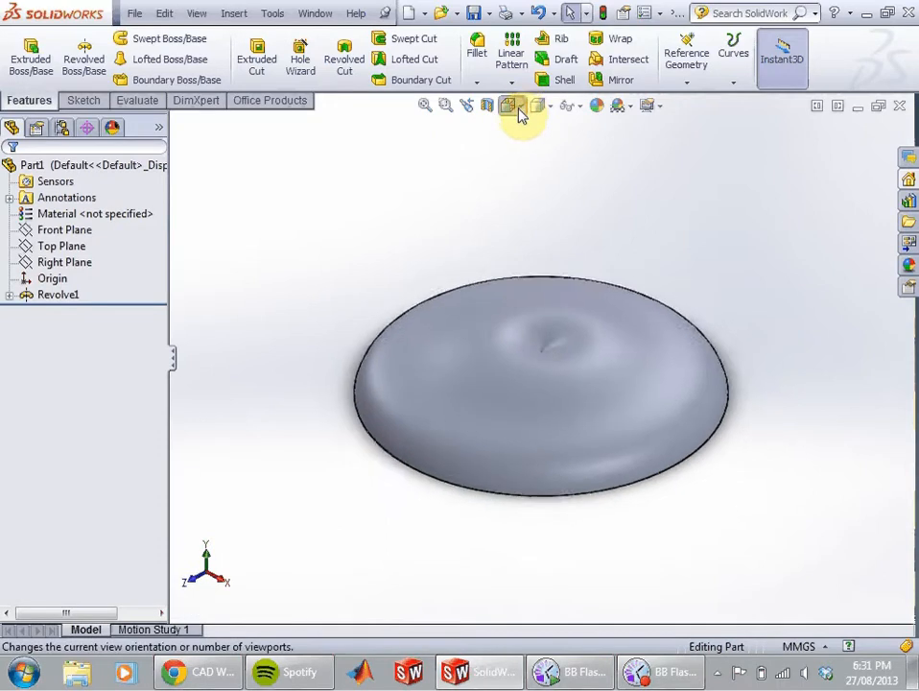
{"action": "left_click", "coordinate": [533, 193]}
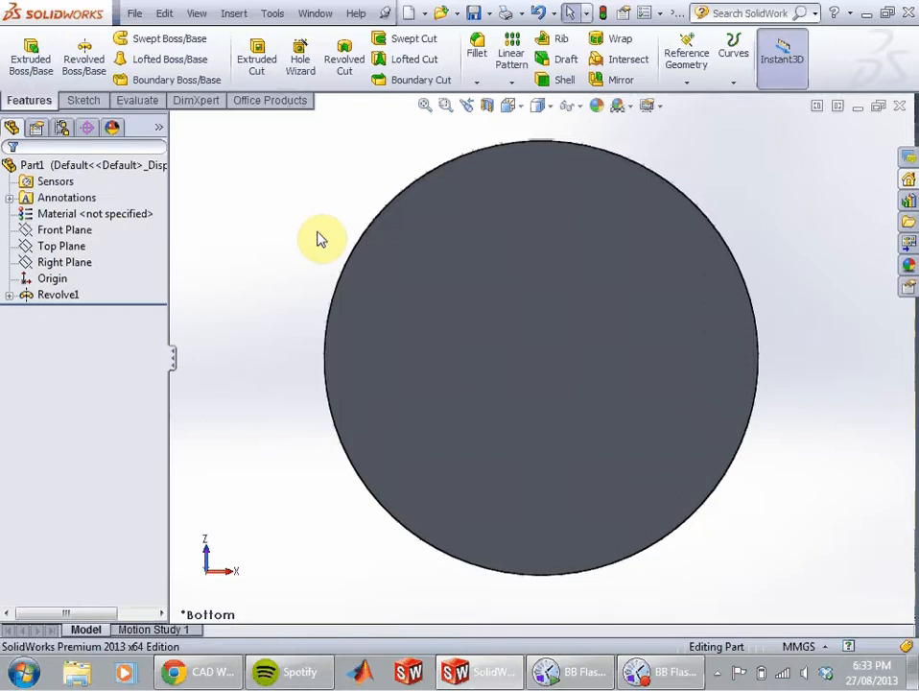
Step: Open the revolve feature for editing and orient its sketch profile to the right view
{"action": "left_click", "coordinate": [25, 298]}
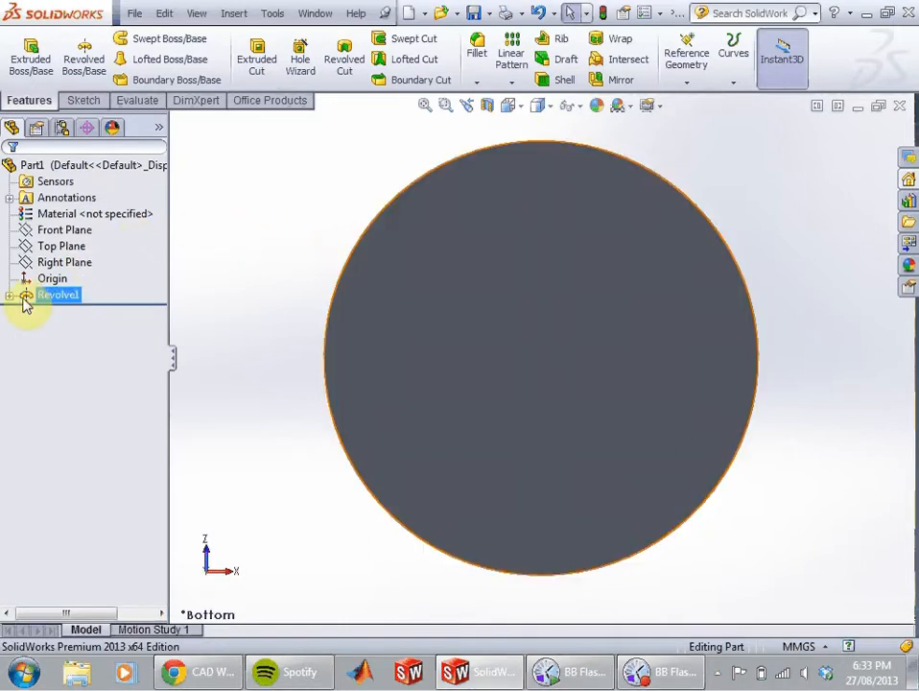
{"action": "right_click", "coordinate": [25, 297]}
{"action": "left_click", "coordinate": [36, 249]}
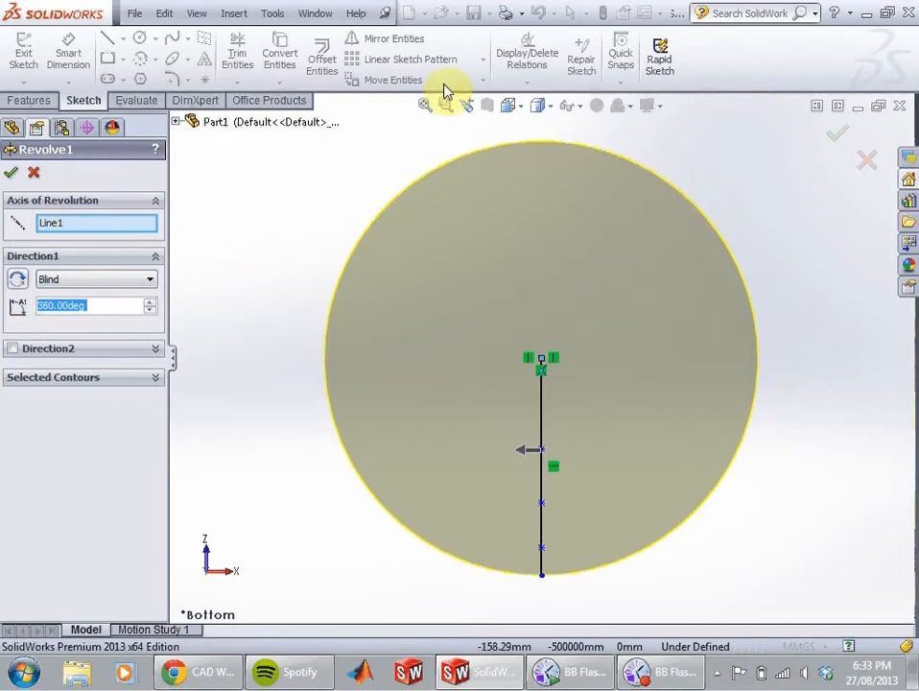
{"action": "left_click", "coordinate": [509, 106]}
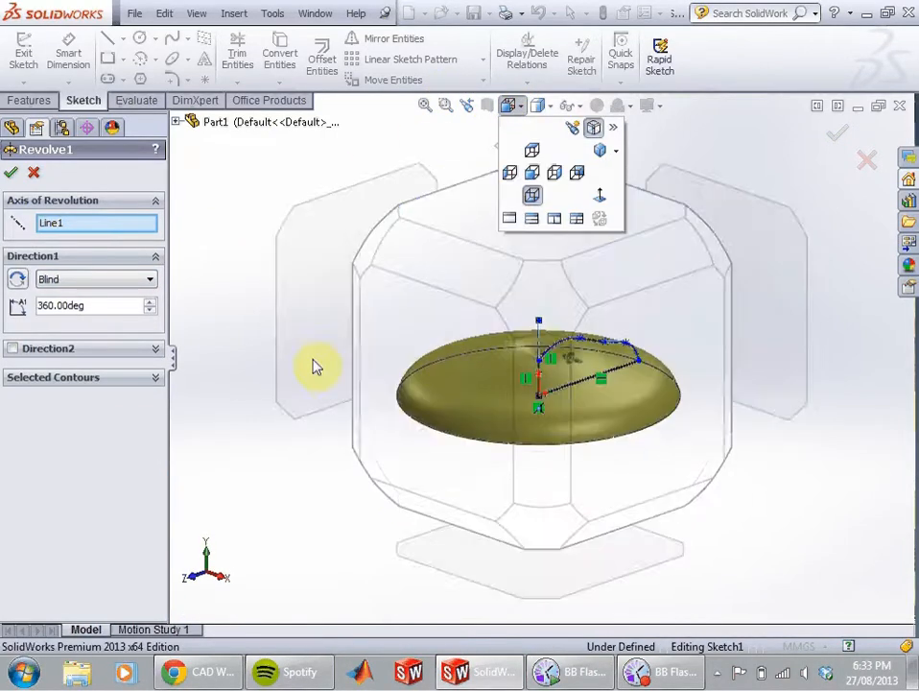
{"action": "left_click", "coordinate": [534, 194]}
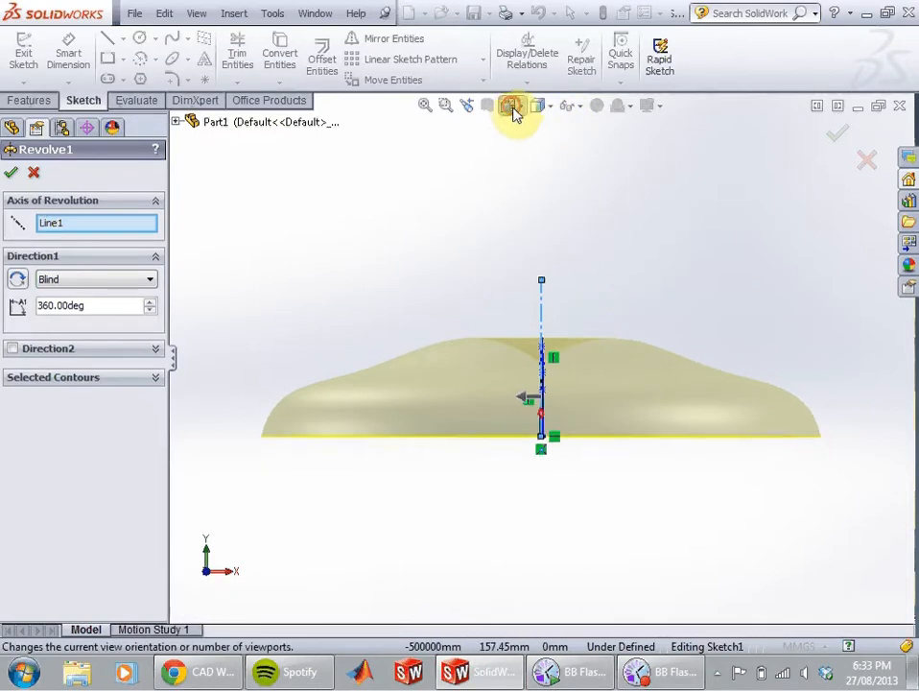
{"action": "left_click", "coordinate": [515, 108]}
{"action": "left_click", "coordinate": [552, 172]}
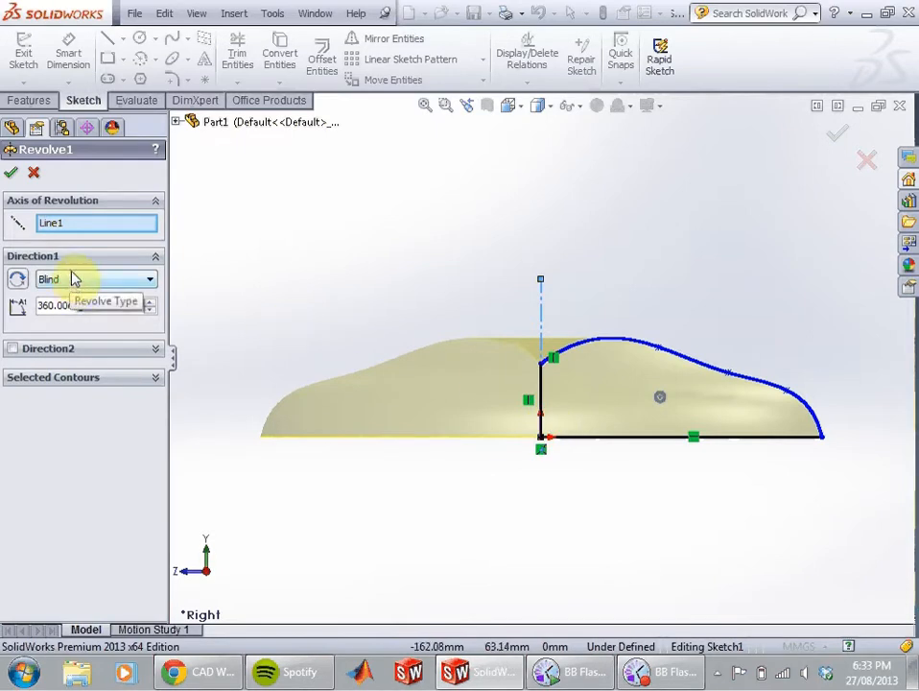
Step: Try replacing the revolve's vertical centerline axis with the horizontal base line of the profile
{"action": "left_click", "coordinate": [82, 230]}
{"action": "right_click", "coordinate": [83, 230]}
{"action": "left_click", "coordinate": [134, 253]}
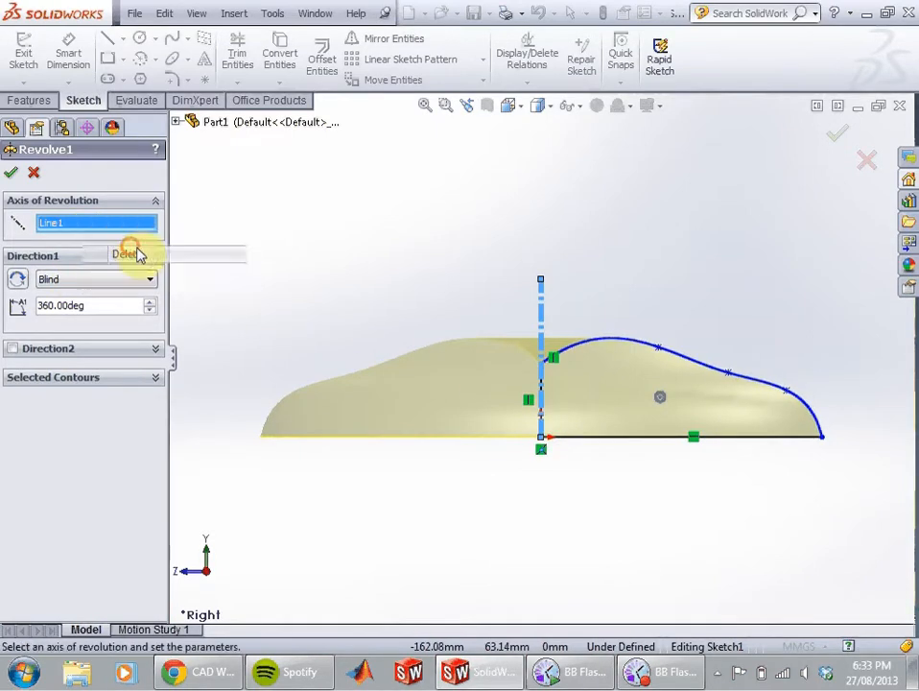
{"action": "left_click", "coordinate": [646, 438]}
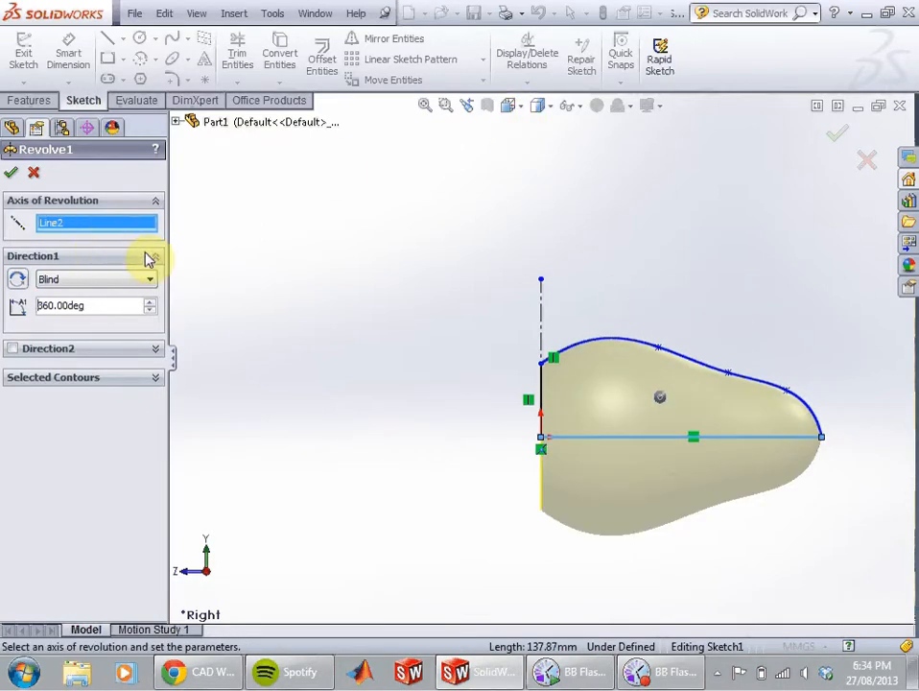
{"action": "left_click", "coordinate": [40, 305]}
{"action": "left_click_drag", "start_coordinate": [79, 305], "coordinate": [86, 305]}
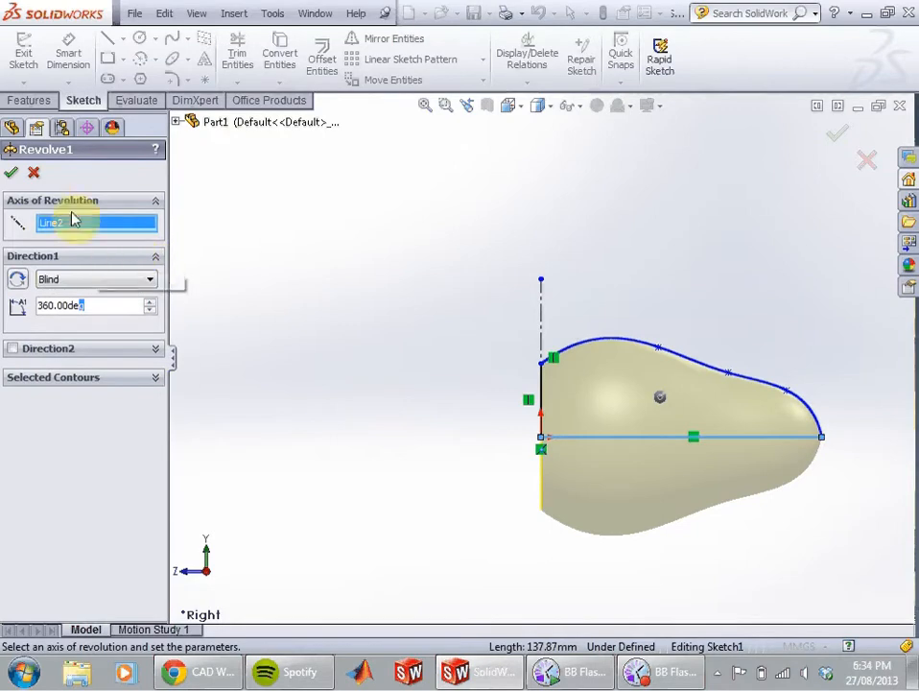
{"action": "left_click", "coordinate": [12, 173]}
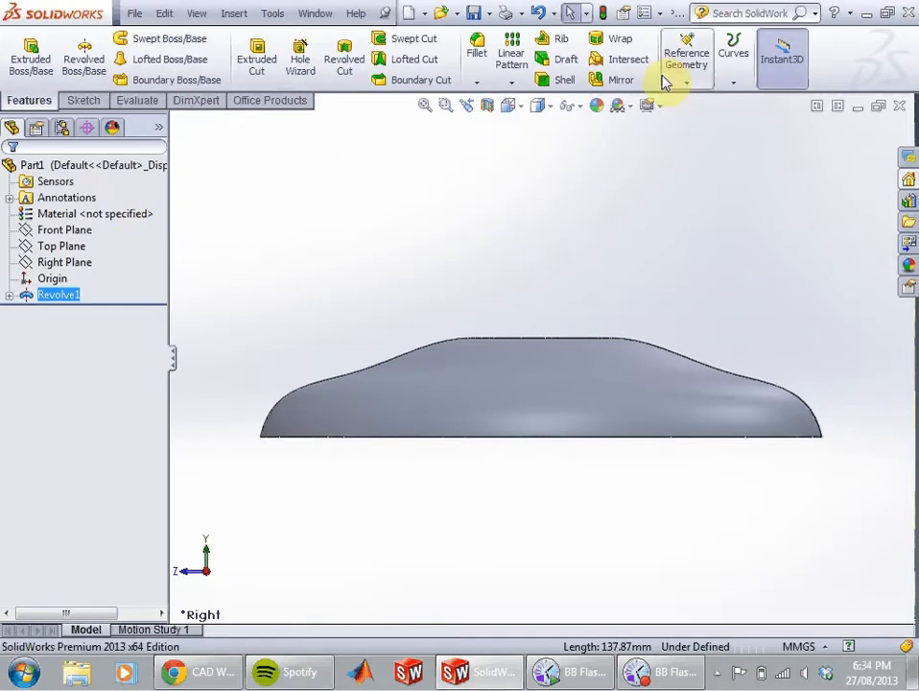
Step: View the revolved solid from the bottom and start a sketch on its flat circular face
{"action": "left_click", "coordinate": [521, 104]}
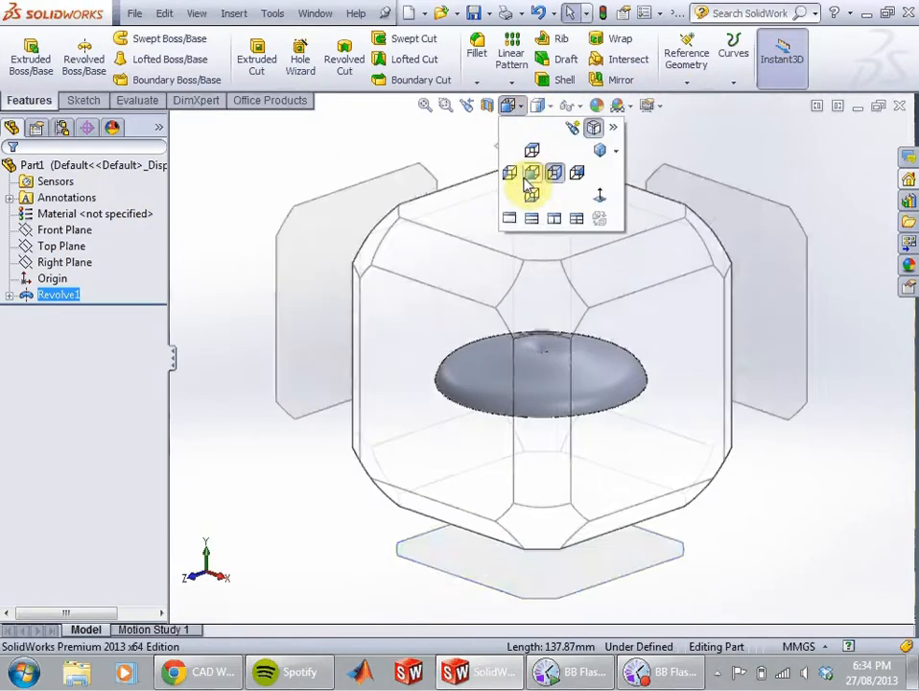
{"action": "left_click", "coordinate": [530, 197]}
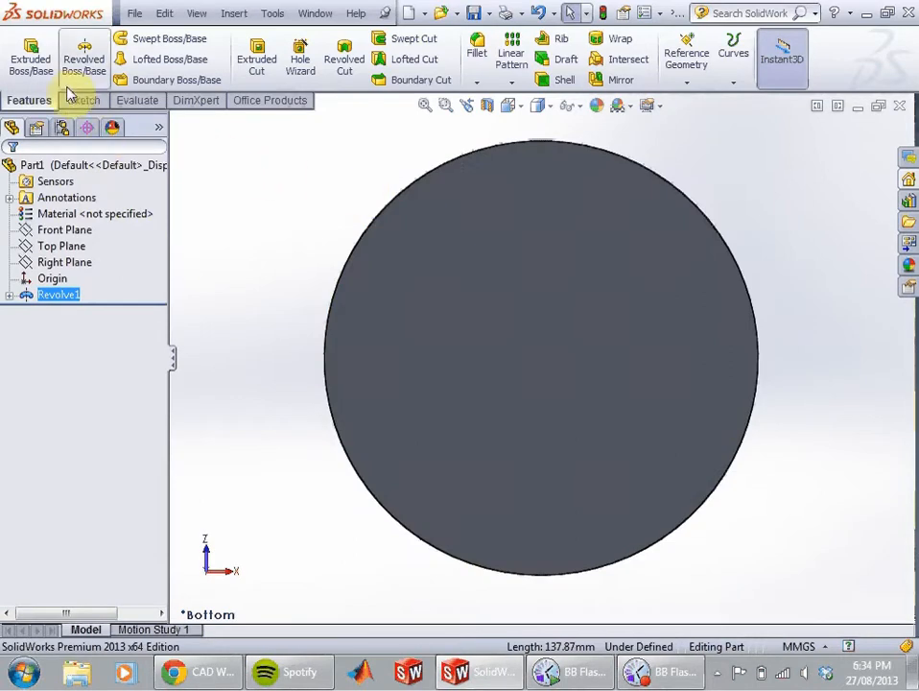
{"action": "left_click", "coordinate": [83, 100]}
{"action": "left_click", "coordinate": [21, 48]}
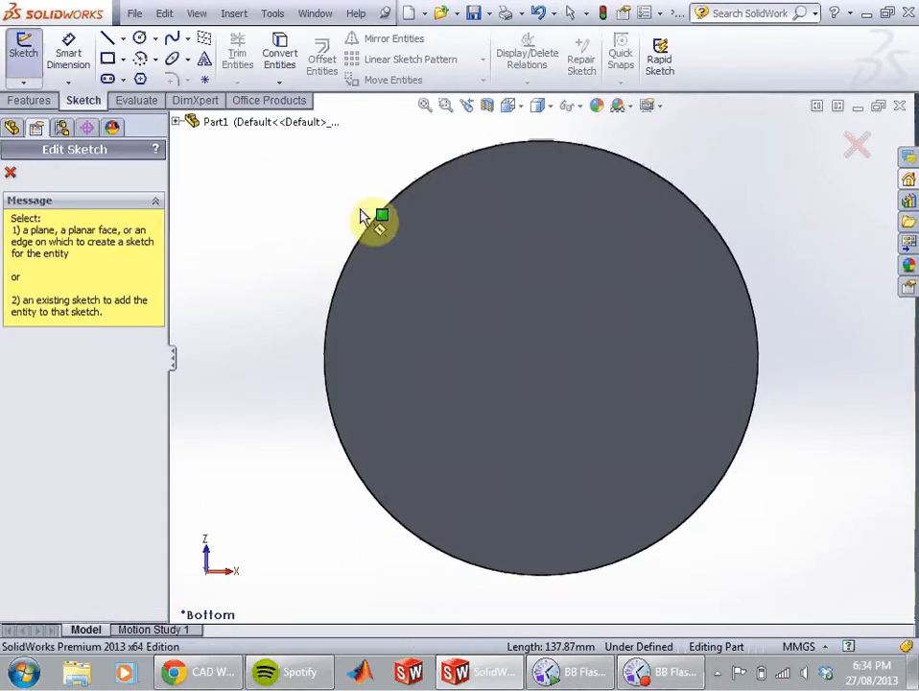
{"action": "left_click", "coordinate": [507, 276]}
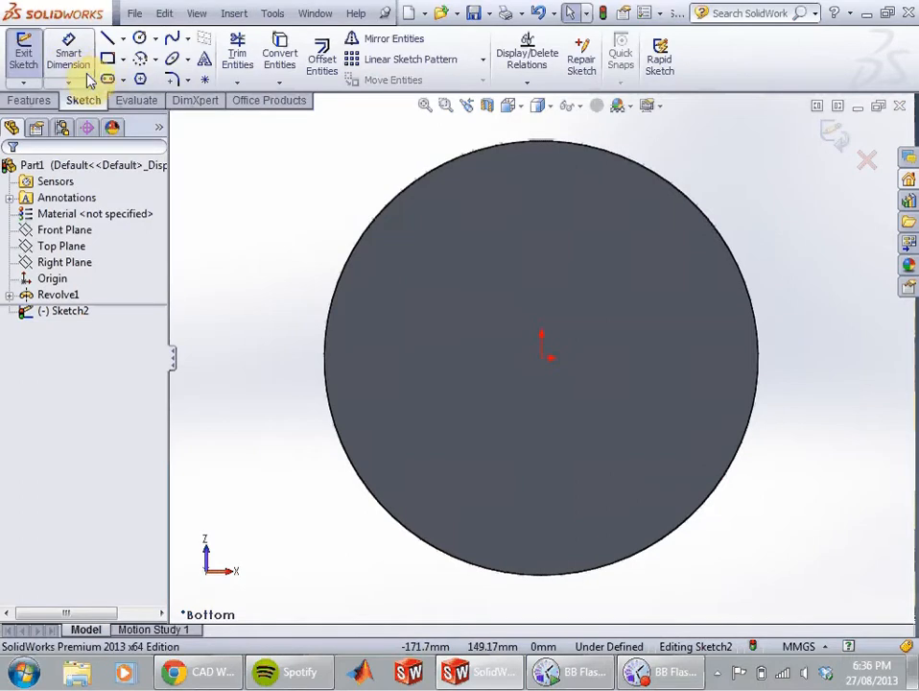
Step: Sketch two nested corner rectangles around the origin on the circular bottom face
{"action": "left_click", "coordinate": [109, 59]}
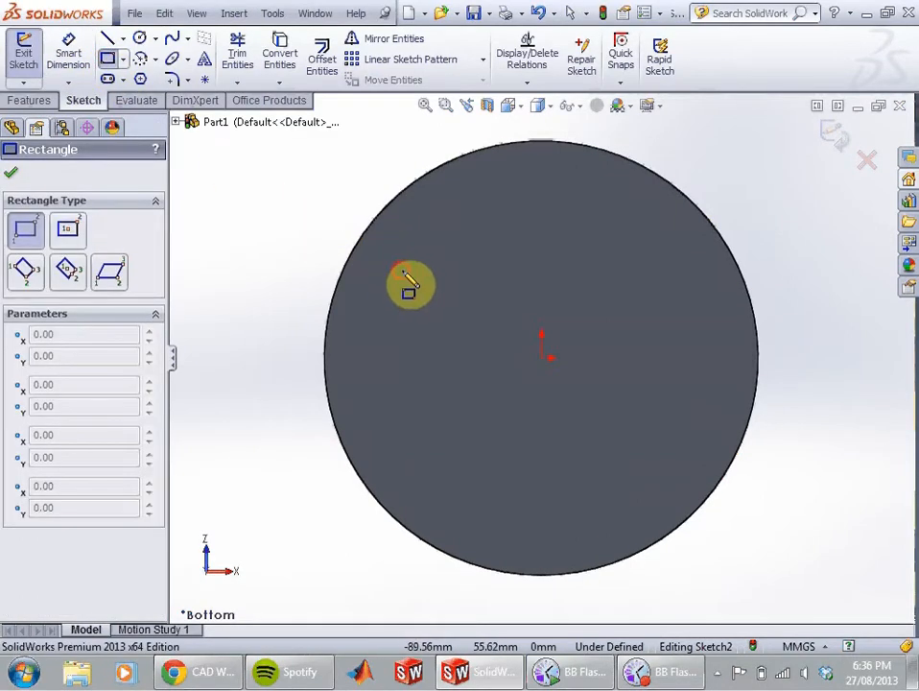
{"action": "left_click_drag", "start_coordinate": [400, 272], "coordinate": [692, 452]}
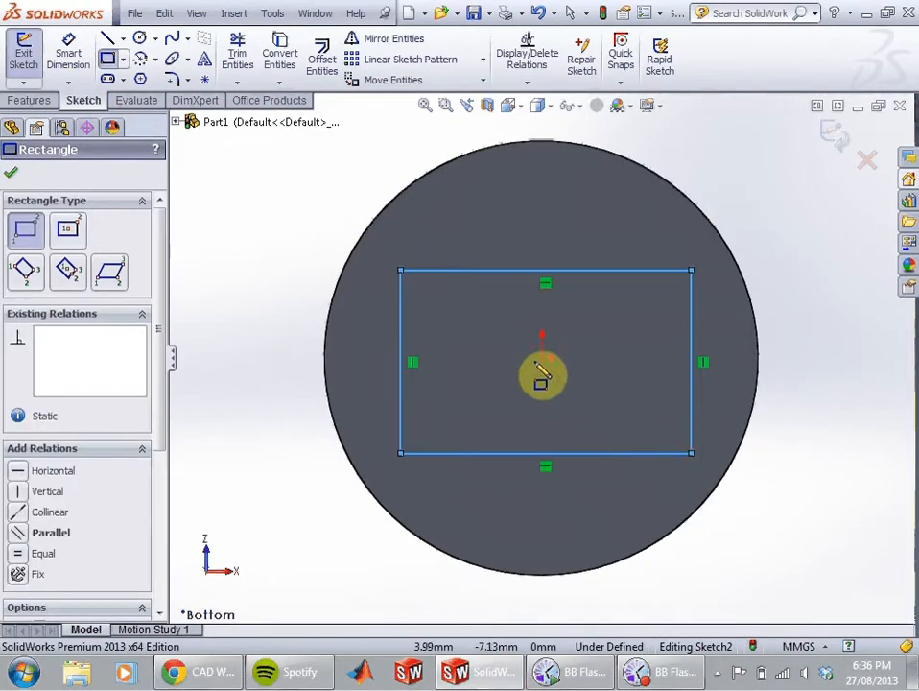
{"action": "left_click_drag", "start_coordinate": [434, 305], "coordinate": [649, 424]}
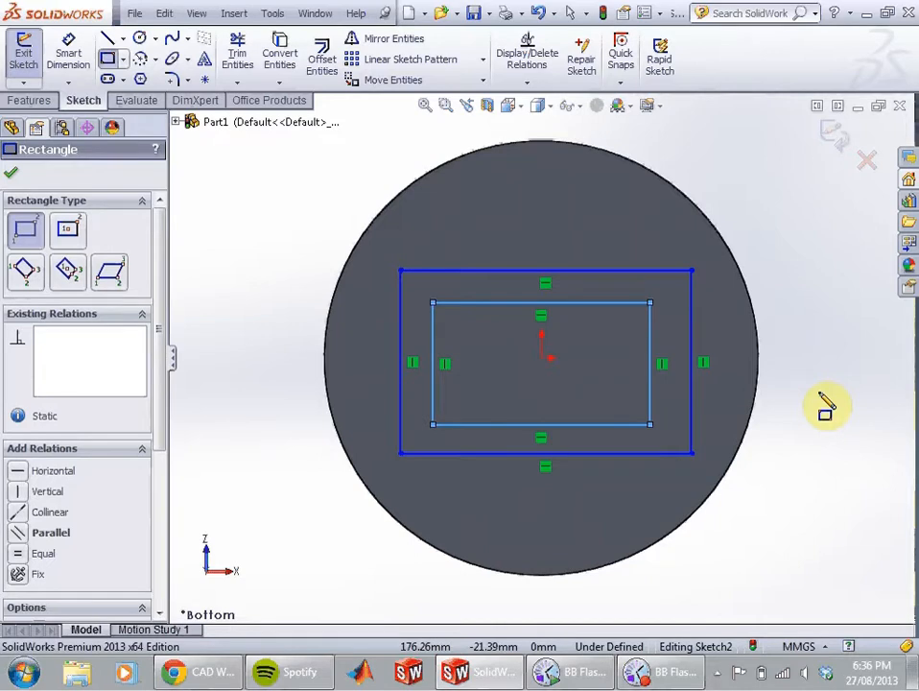
Step: Start a blind boss extrusion from the nested rectangles with draft turned on
{"action": "left_click", "coordinate": [29, 99]}
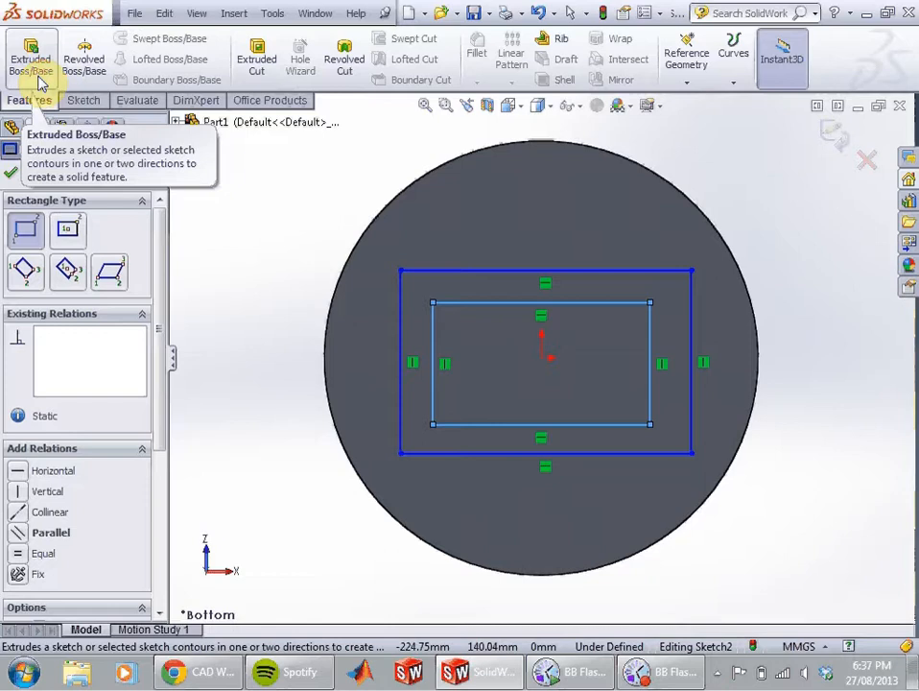
{"action": "left_click", "coordinate": [33, 77]}
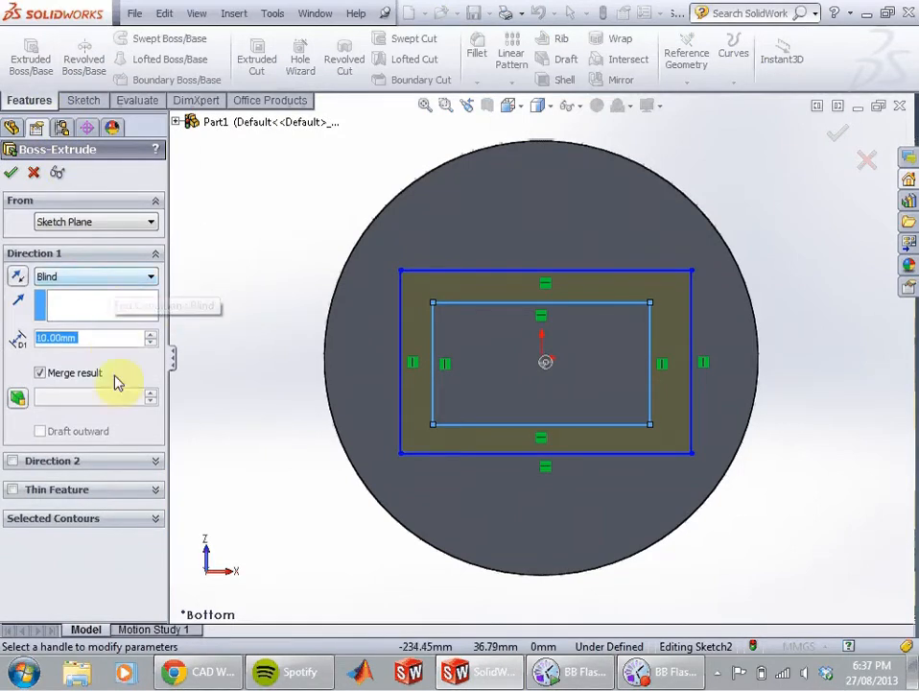
{"action": "left_click", "coordinate": [17, 396]}
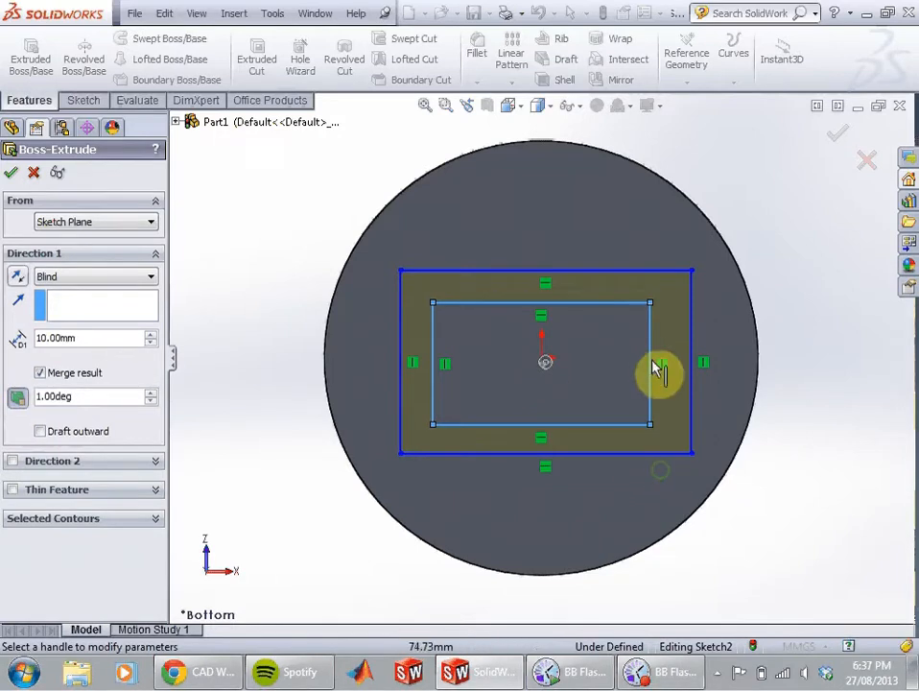
Step: Examine the extrusion preview in isometric and bottom orientations, and dismiss the system notifications
{"action": "left_click", "coordinate": [517, 105]}
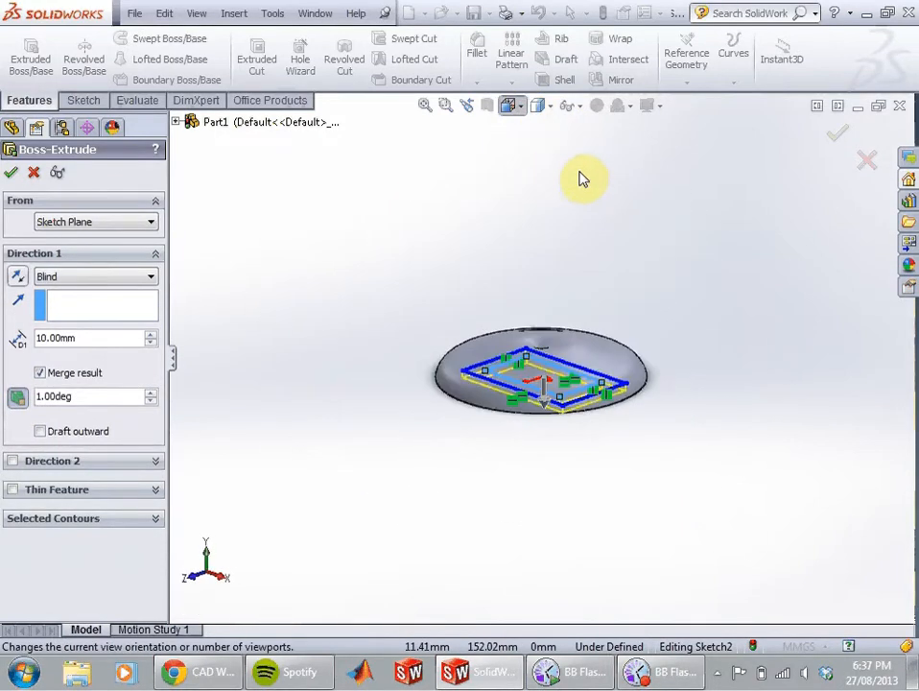
{"action": "left_click", "coordinate": [599, 152]}
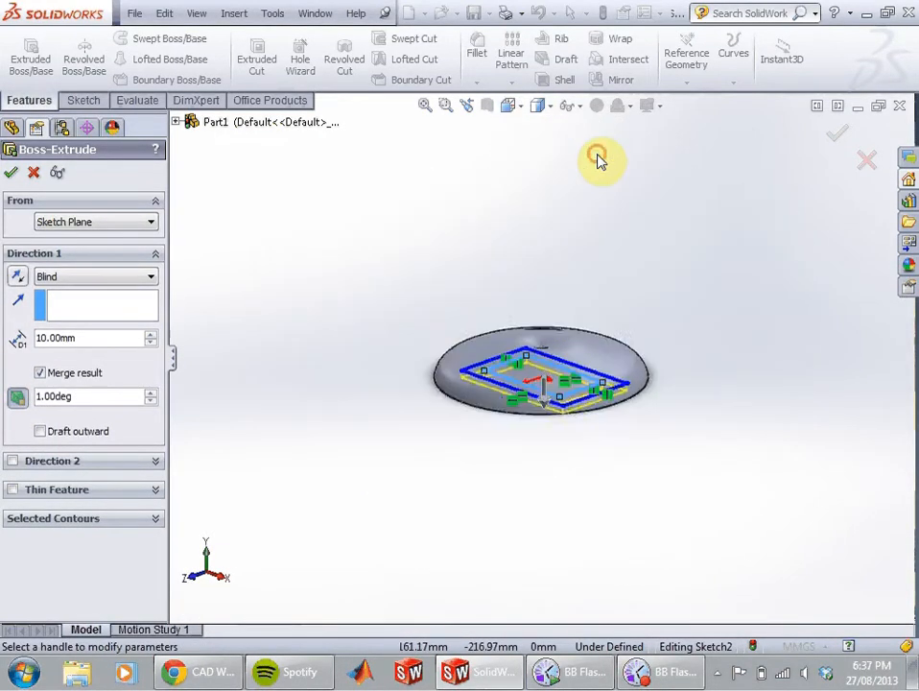
{"action": "left_click", "coordinate": [542, 113]}
{"action": "left_click", "coordinate": [525, 115]}
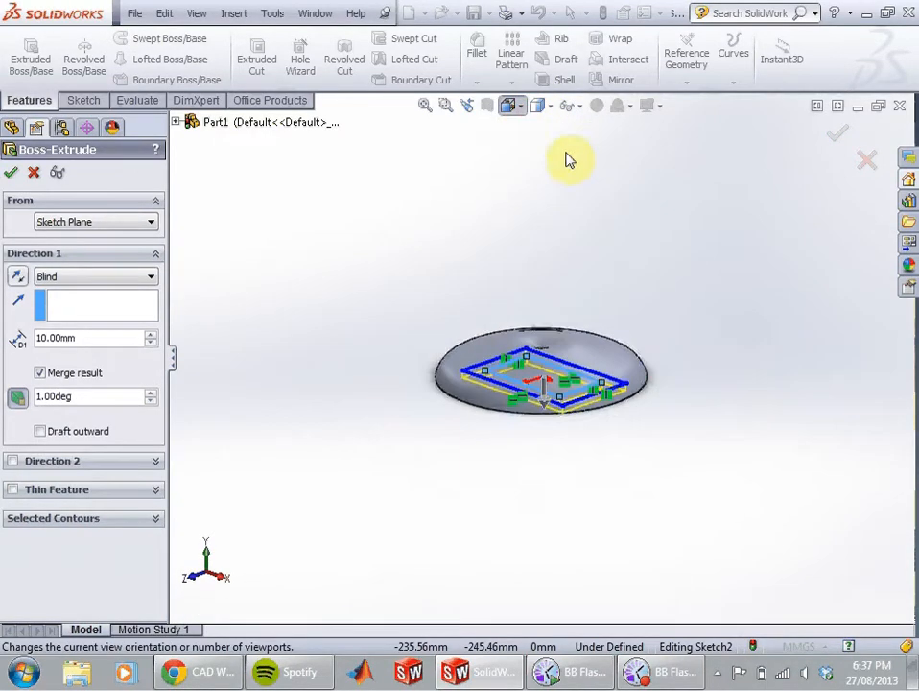
{"action": "left_click", "coordinate": [516, 108]}
{"action": "left_click", "coordinate": [615, 151]}
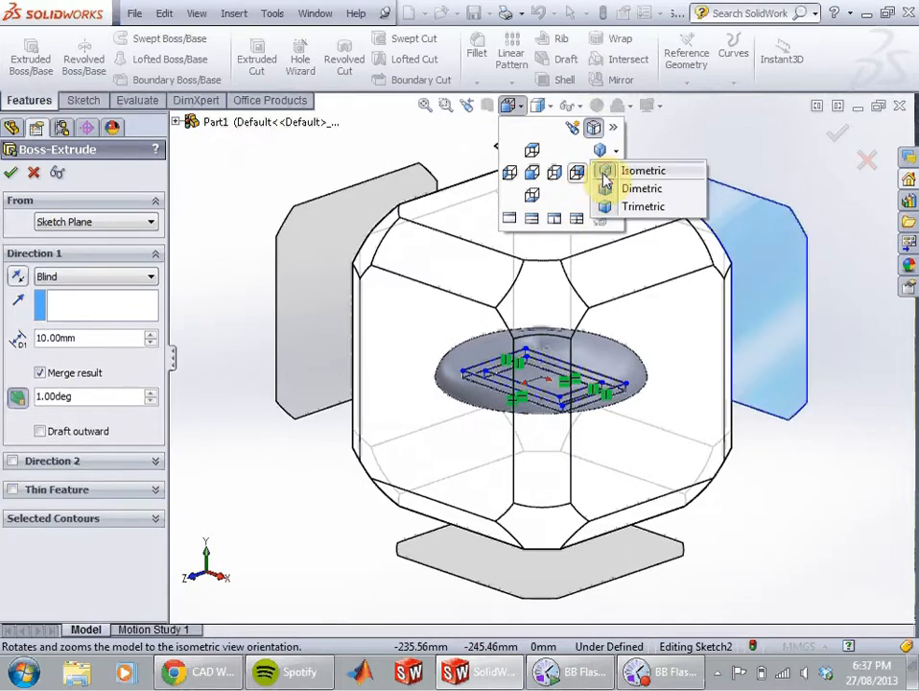
{"action": "left_click", "coordinate": [534, 195]}
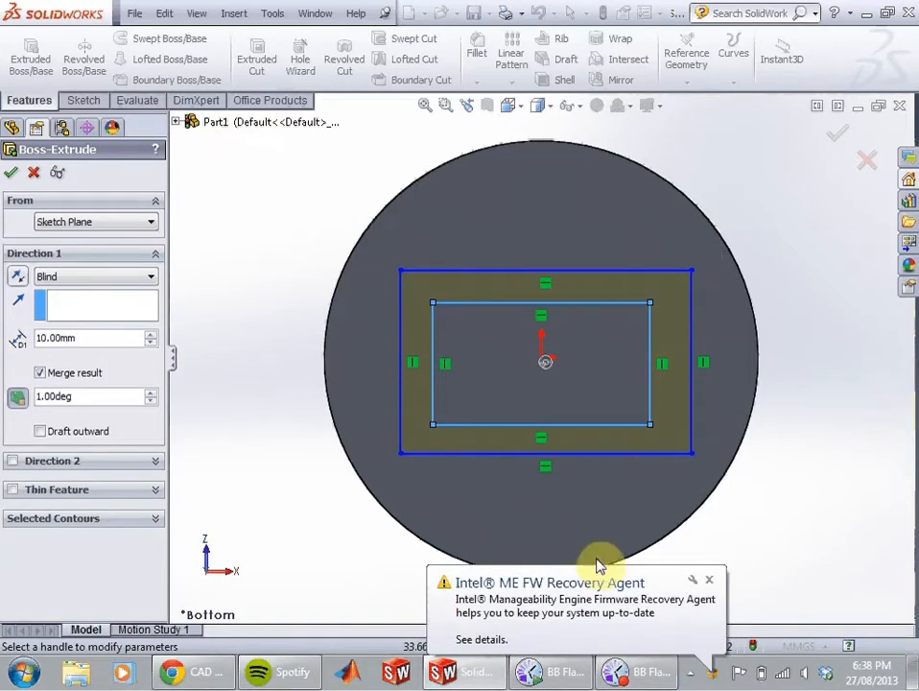
{"action": "left_click", "coordinate": [709, 580]}
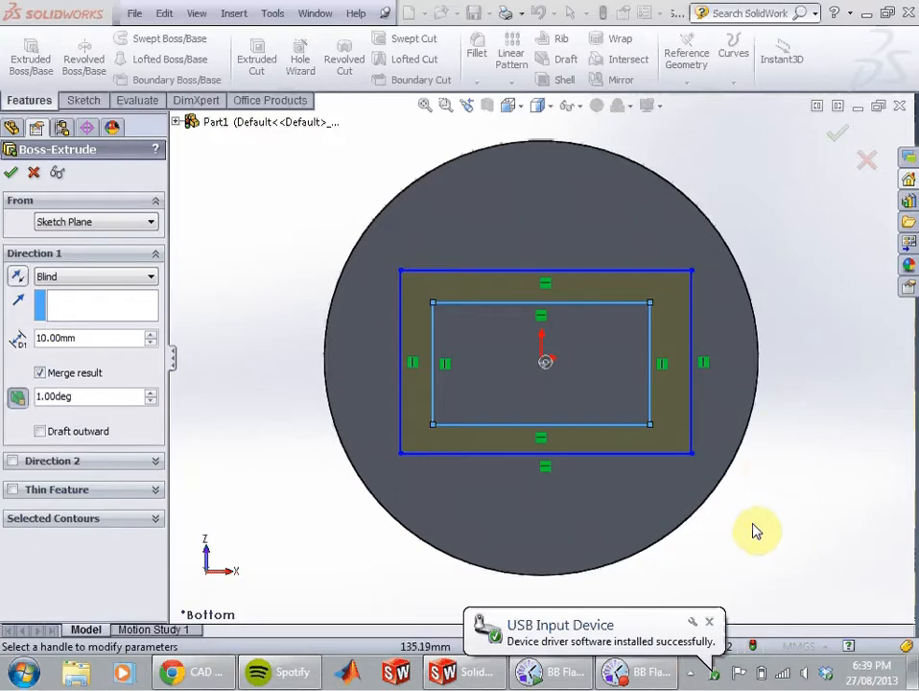
{"action": "left_click", "coordinate": [711, 617]}
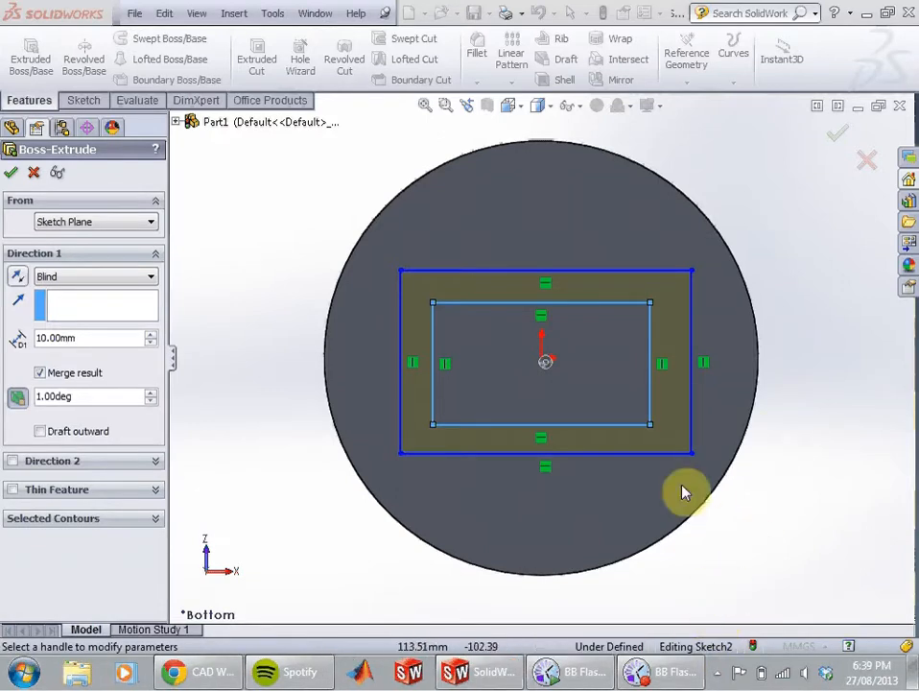
Step: Set the boss extrusion's depth to 70 mm
{"action": "middle_click_drag", "start_coordinate": [343, 425], "coordinate": [324, 258]}
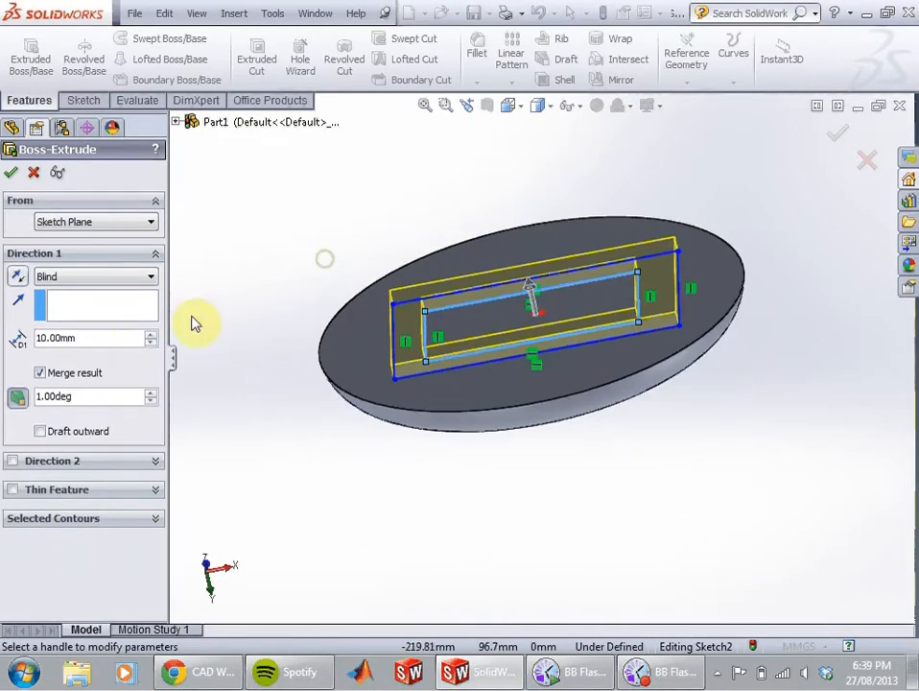
{"action": "left_click", "coordinate": [45, 338]}
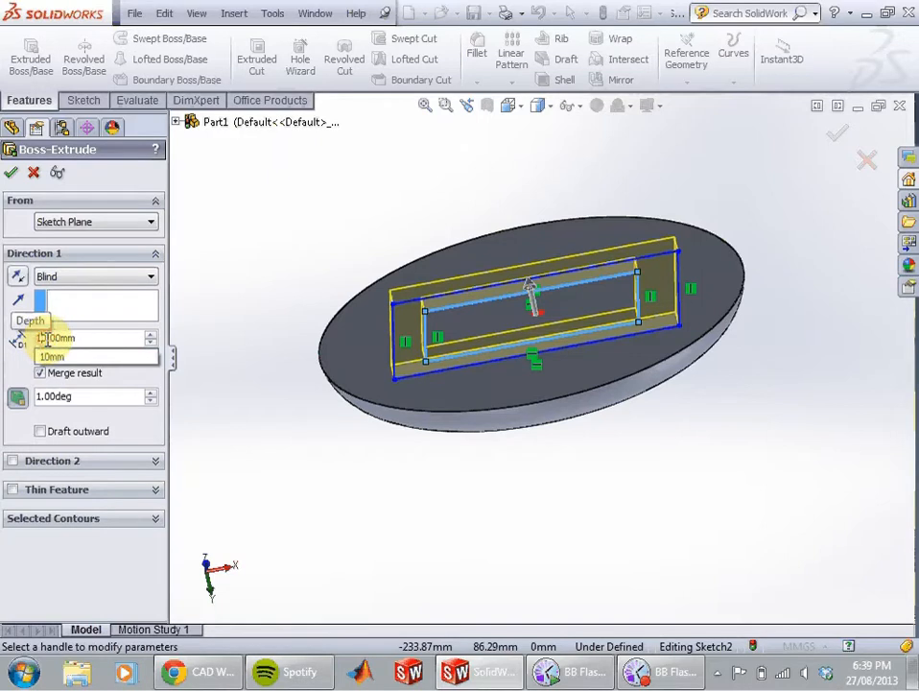
{"action": "left_click_drag", "start_coordinate": [46, 338], "coordinate": [31, 345]}
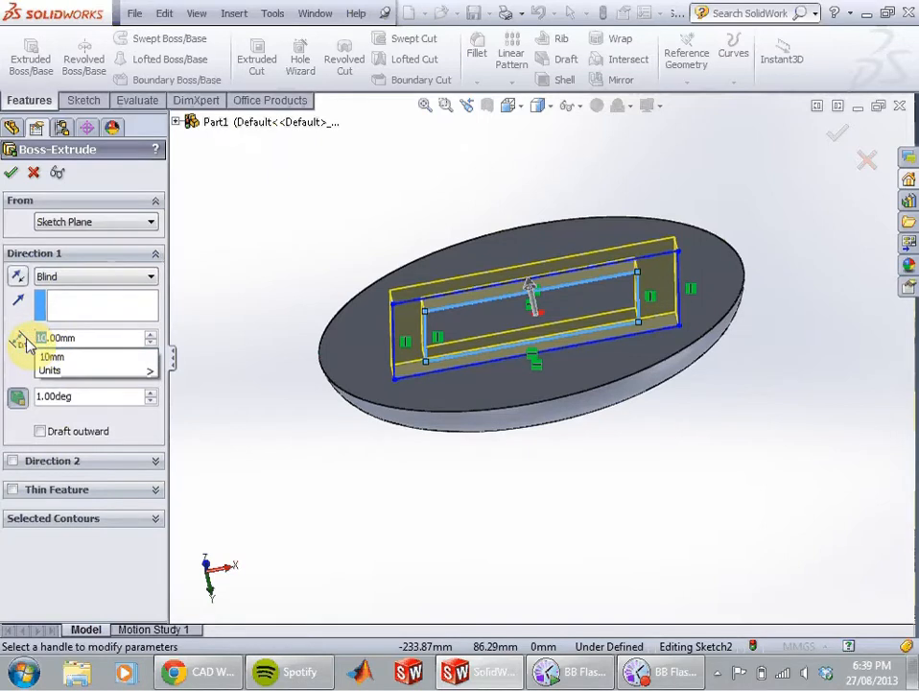
{"action": "type", "text": "70"}
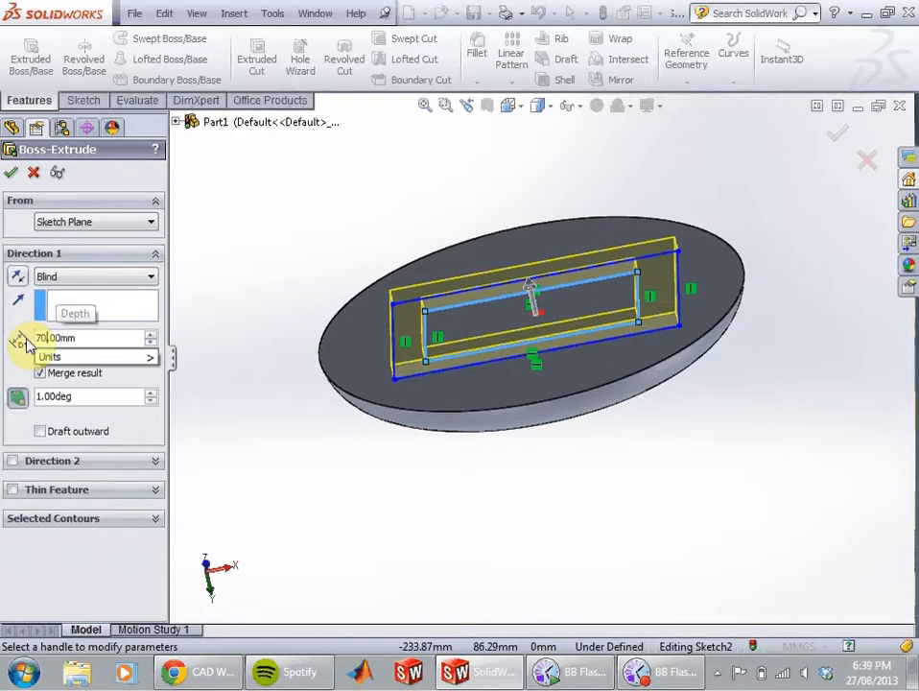
{"action": "key", "text": "Return"}
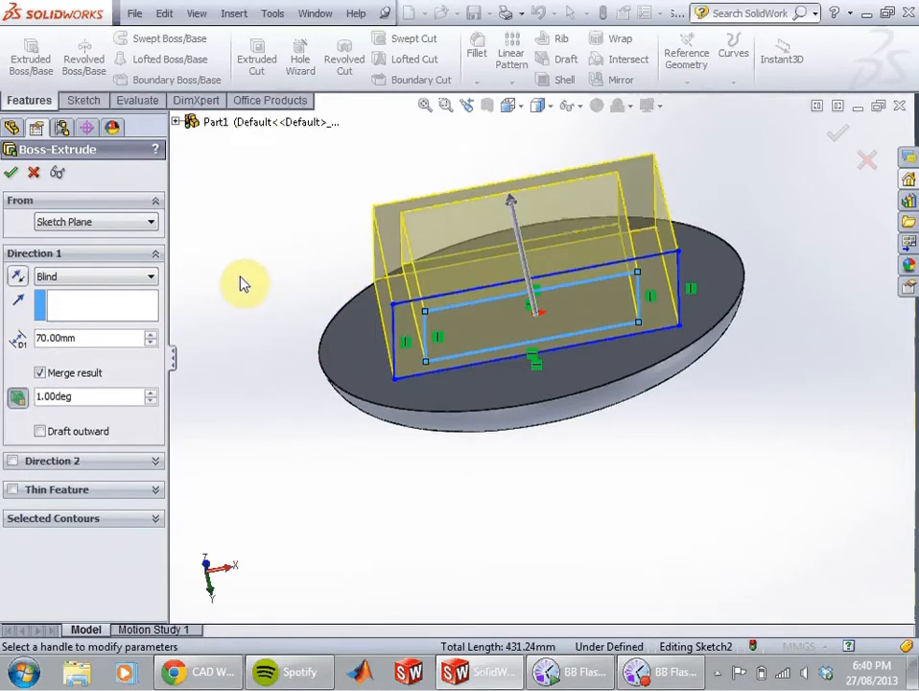
Step: Set the boss extrusion's draft angle to 5 degrees
{"action": "left_click", "coordinate": [151, 392]}
{"action": "left_click", "coordinate": [151, 393]}
{"action": "left_click", "coordinate": [150, 392]}
{"action": "left_click", "coordinate": [151, 392]}
{"action": "left_click", "coordinate": [151, 392]}
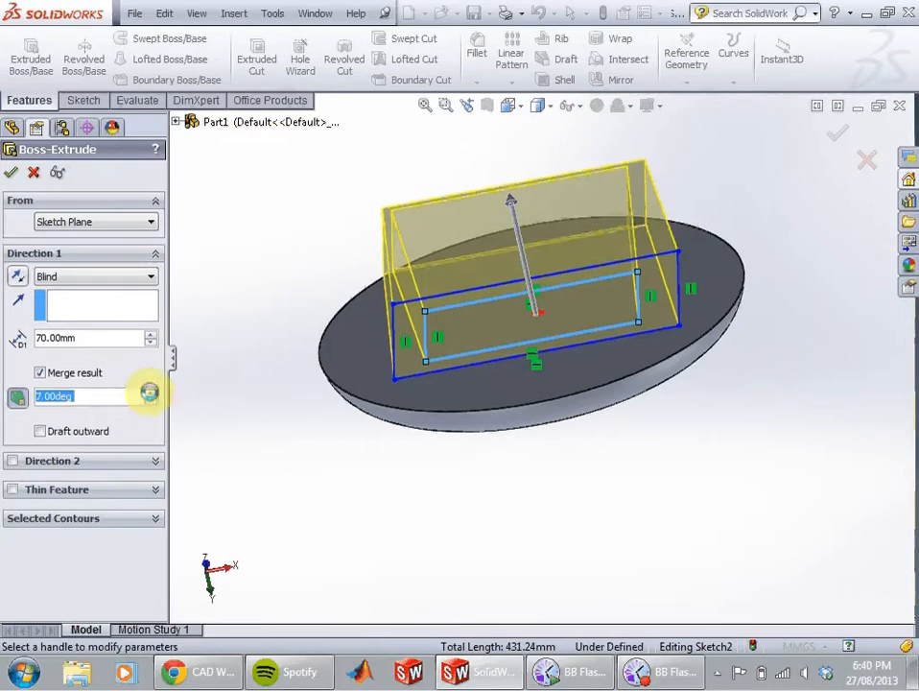
{"action": "left_click", "coordinate": [149, 403]}
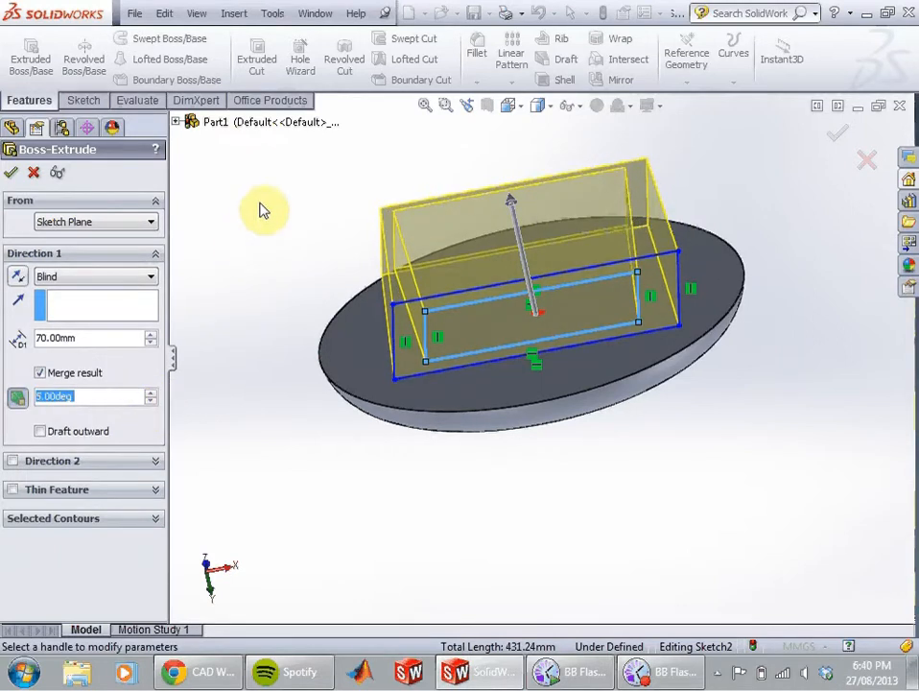
Step: Make the extrusion a one-direction thin feature with a wall thickness of 1 mm
{"action": "middle_click_drag", "start_coordinate": [259, 205], "coordinate": [265, 147]}
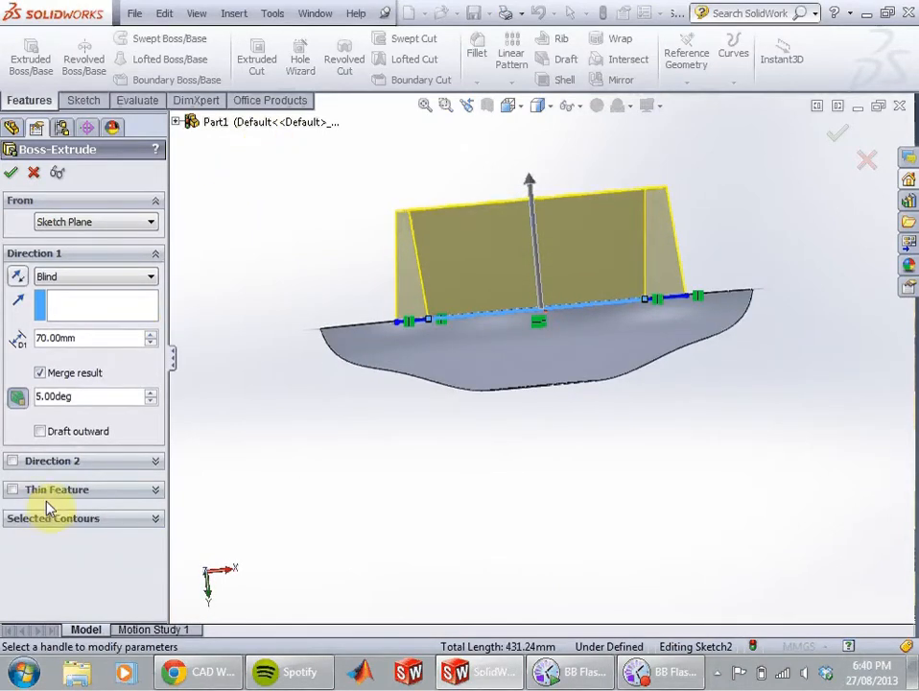
{"action": "left_click", "coordinate": [12, 490]}
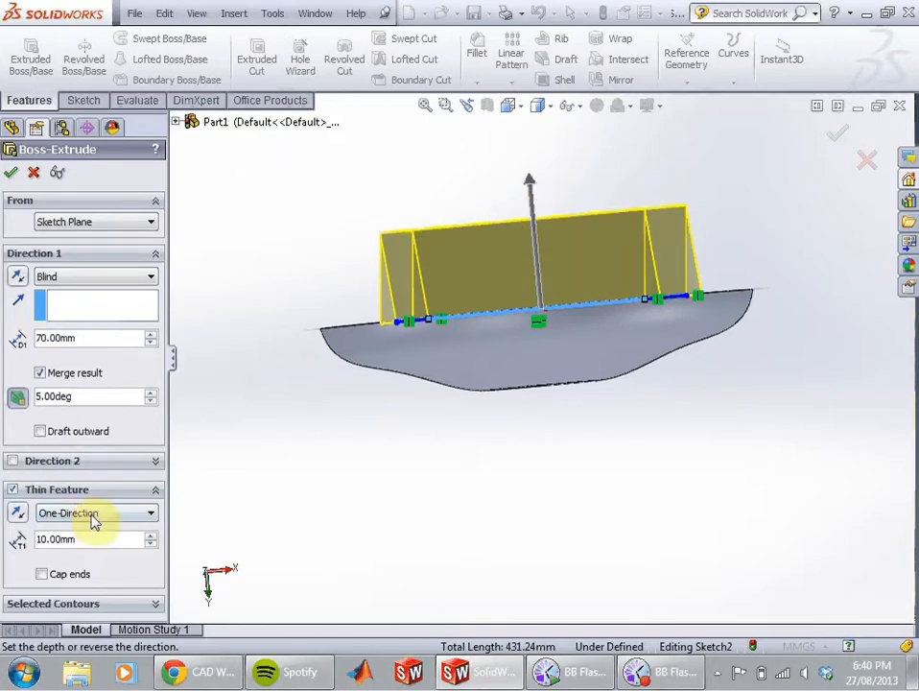
{"action": "middle_click_drag", "start_coordinate": [287, 421], "coordinate": [292, 525]}
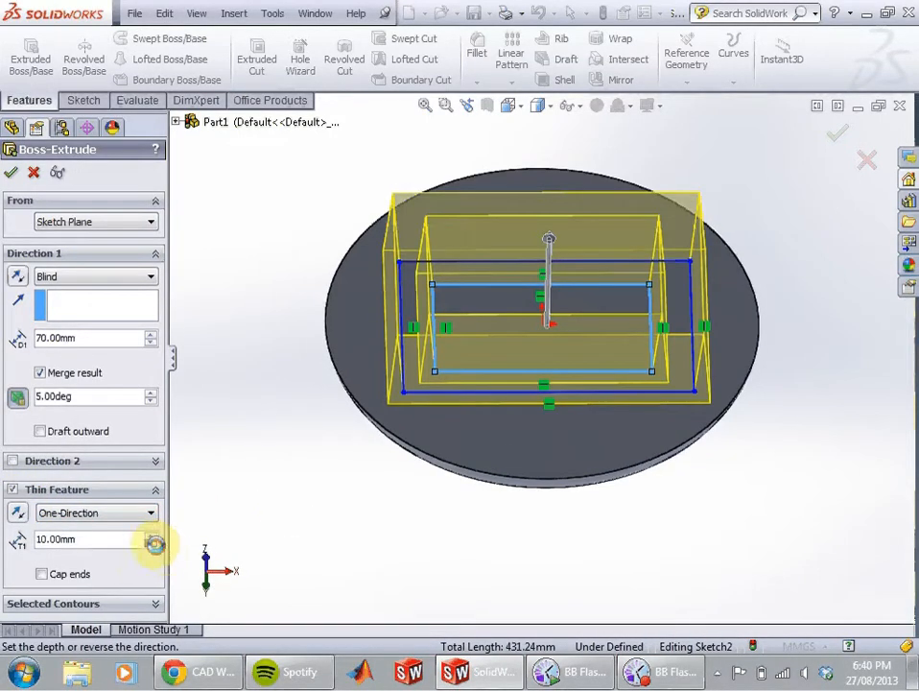
{"action": "left_click", "coordinate": [55, 542]}
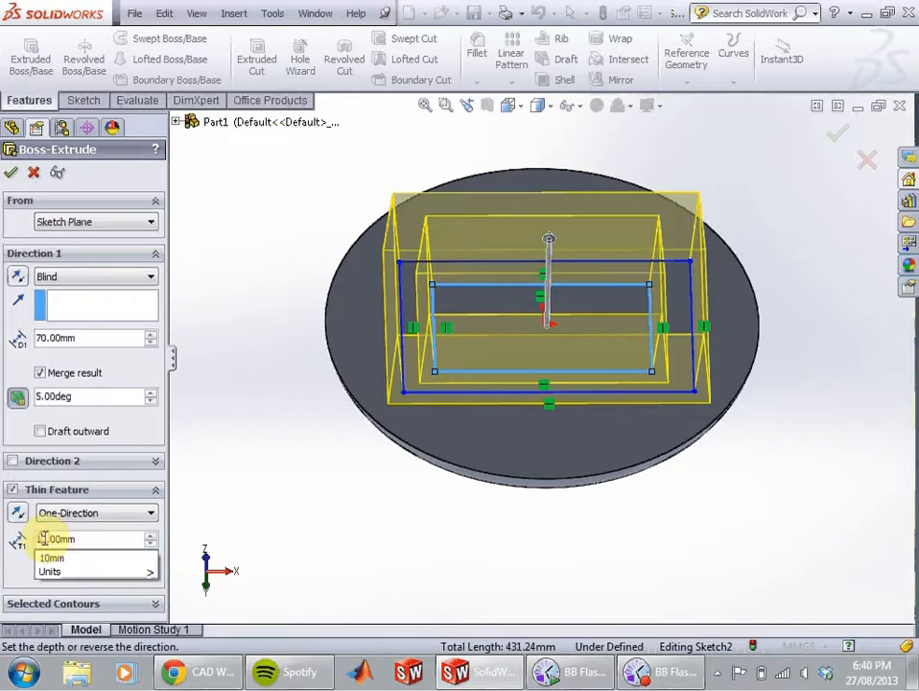
{"action": "key", "text": "BackSpace"}
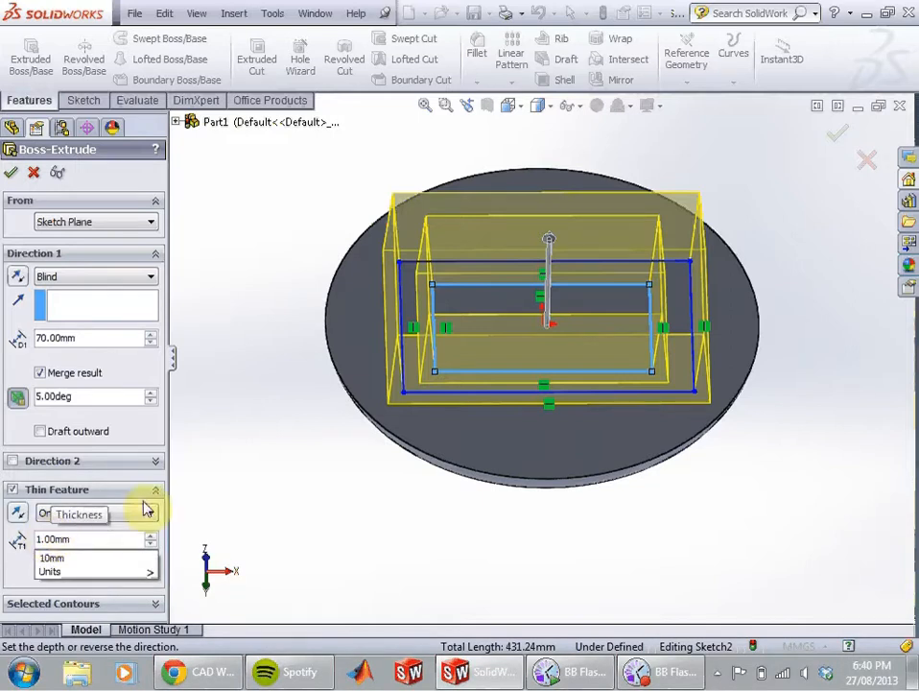
{"action": "key", "text": "Return"}
{"action": "middle_click_drag", "start_coordinate": [357, 491], "coordinate": [358, 423]}
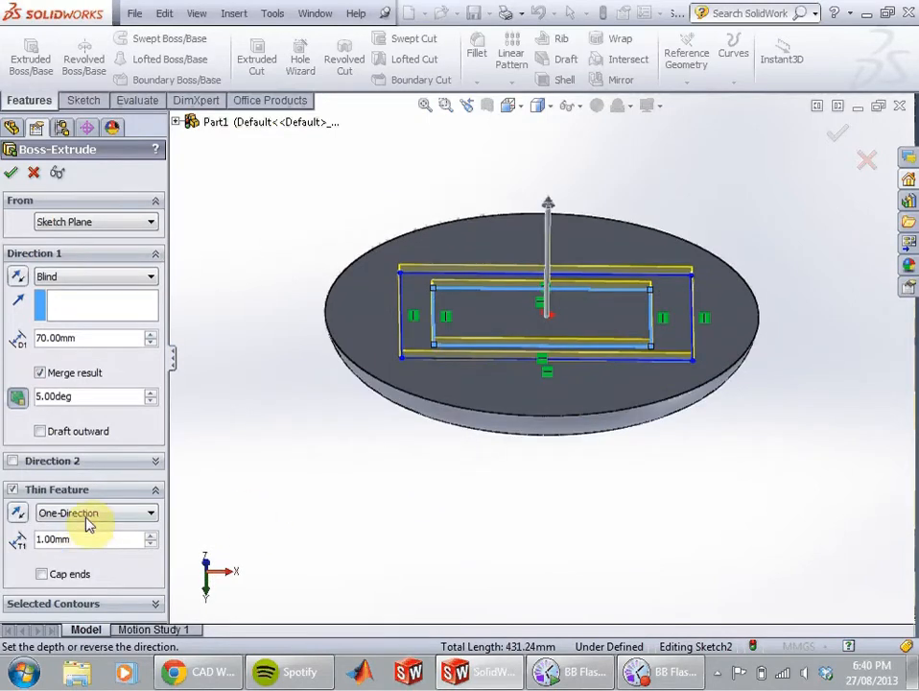
Step: Set the thin feature's wall thickness to 5 mm and create the drafted thin extrusion
{"action": "left_click", "coordinate": [39, 539]}
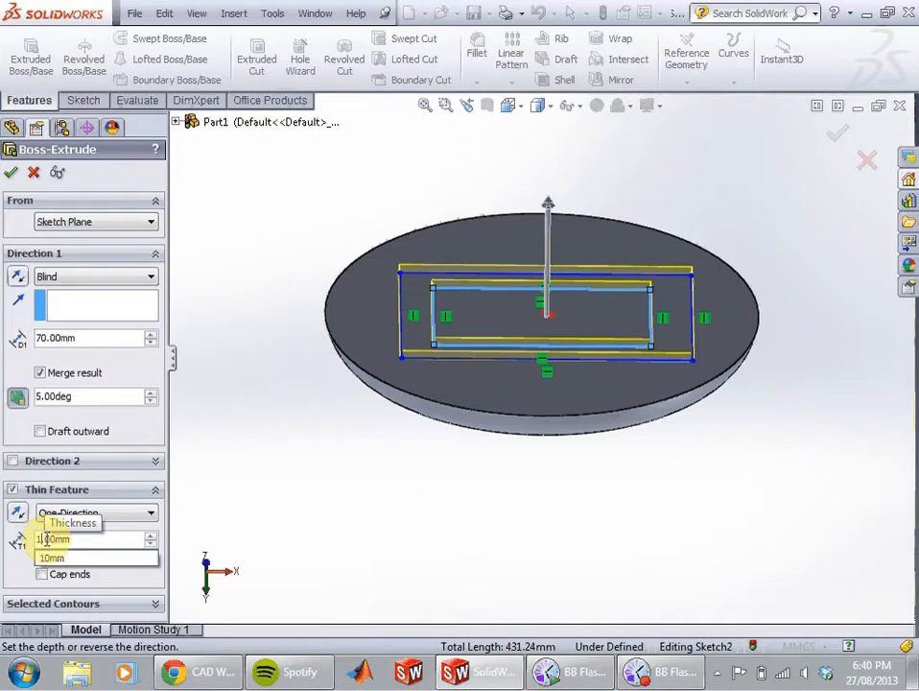
{"action": "key", "text": "BackSpace"}
{"action": "type", "text": "5"}
{"action": "left_click", "coordinate": [272, 480]}
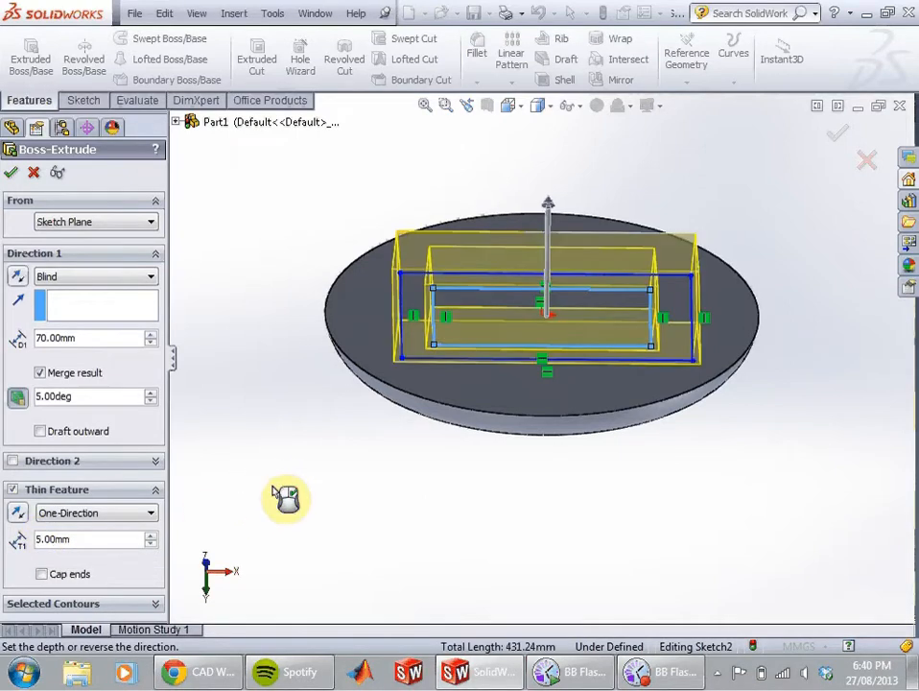
{"action": "middle_click_drag", "start_coordinate": [373, 444], "coordinate": [366, 496]}
{"action": "scroll", "coordinate": [413, 436], "scroll_direction": "down", "scroll_amount": 4}
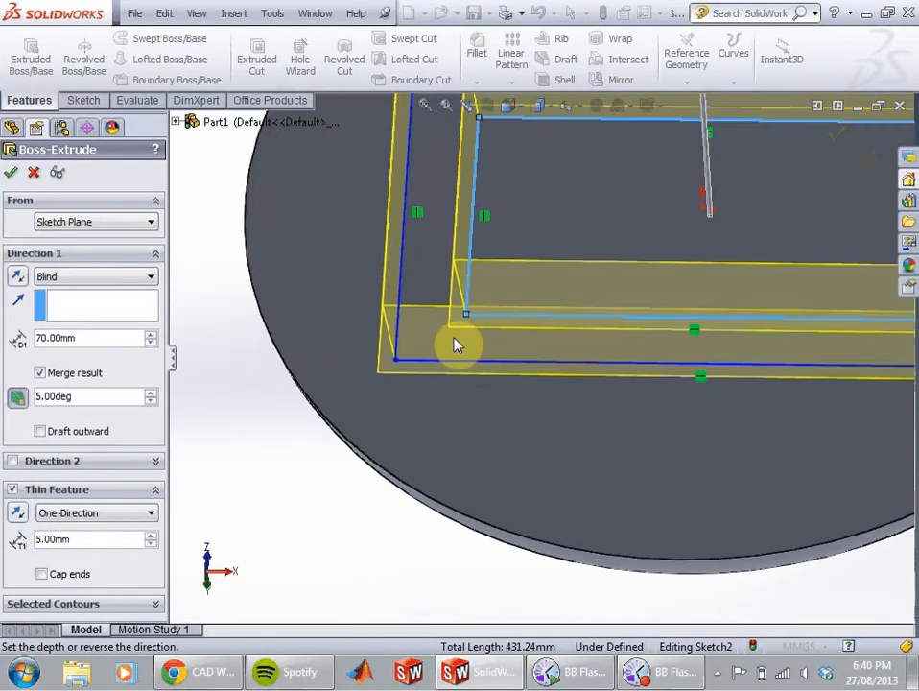
{"action": "middle_click_drag", "start_coordinate": [455, 340], "coordinate": [353, 353]}
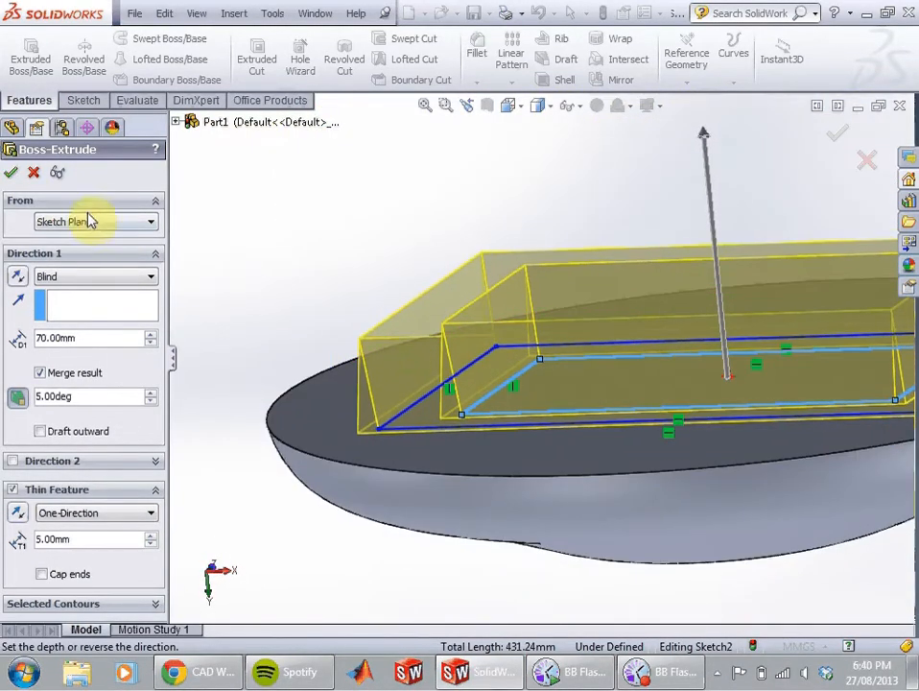
{"action": "left_click", "coordinate": [13, 176]}
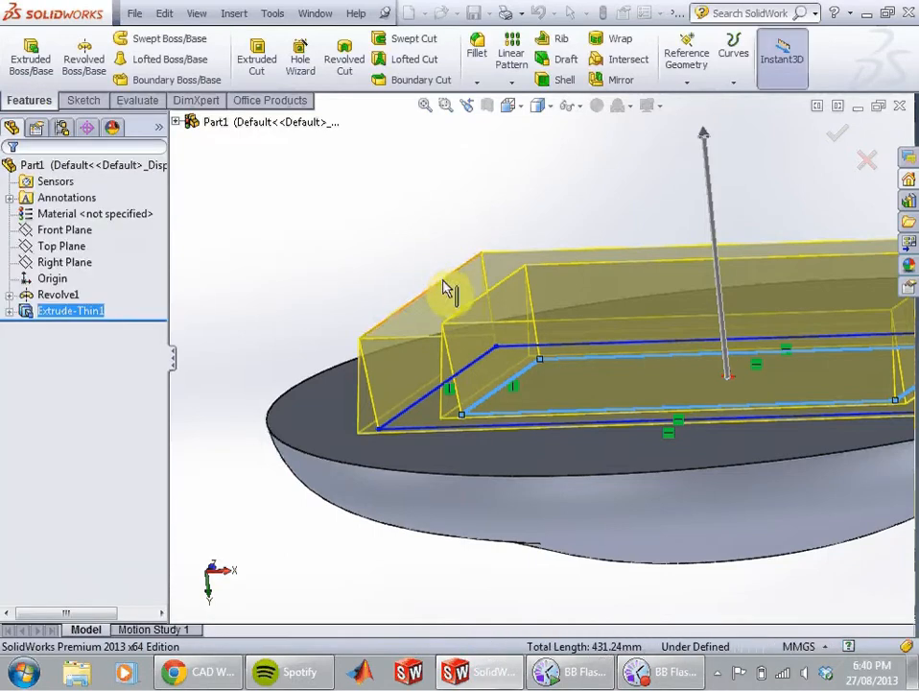
Step: Examine the thin extruded walls around both rectangles from several angles and distances
{"action": "middle_click_drag", "start_coordinate": [461, 247], "coordinate": [468, 357]}
{"action": "scroll", "coordinate": [464, 356], "scroll_direction": "up", "scroll_amount": 5}
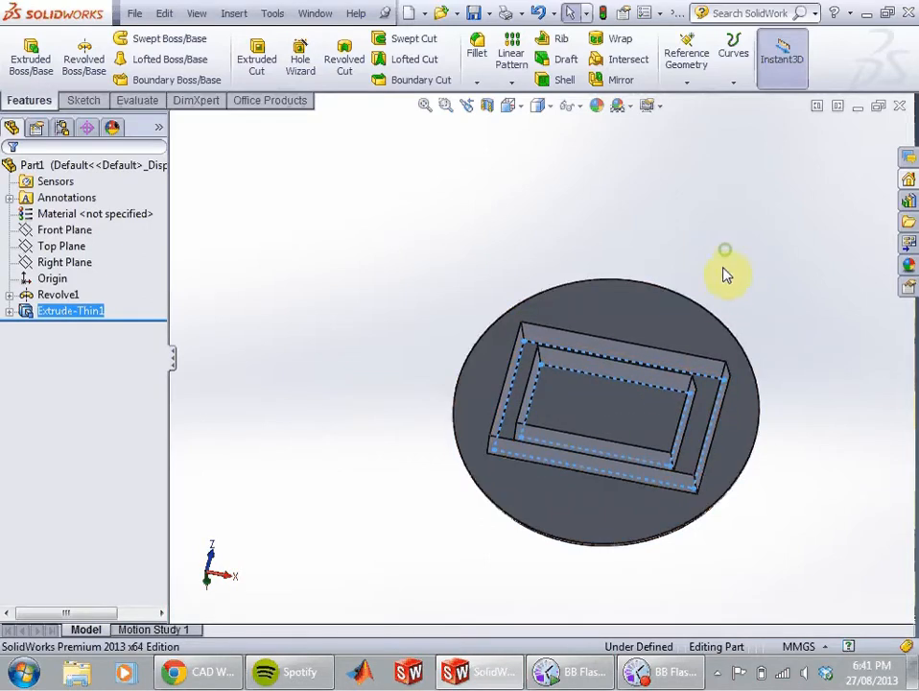
{"action": "key", "text": "space"}
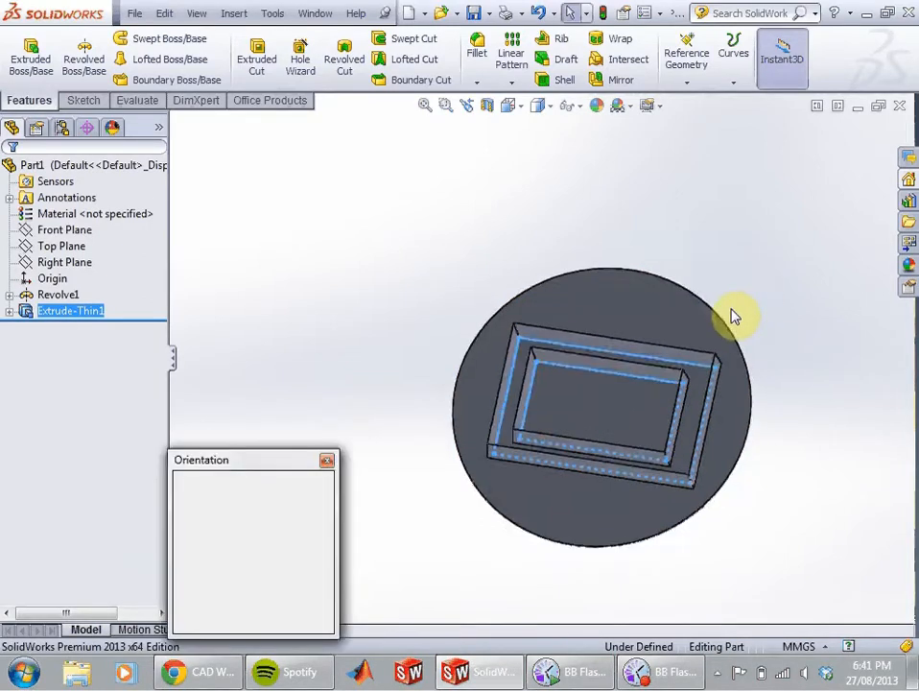
{"action": "middle_click_drag", "start_coordinate": [690, 433], "coordinate": [675, 261]}
{"action": "middle_click_drag", "start_coordinate": [645, 343], "coordinate": [636, 456]}
{"action": "scroll", "coordinate": [595, 449], "scroll_direction": "up", "scroll_amount": 4}
{"action": "scroll", "coordinate": [574, 287], "scroll_direction": "down", "scroll_amount": 5}
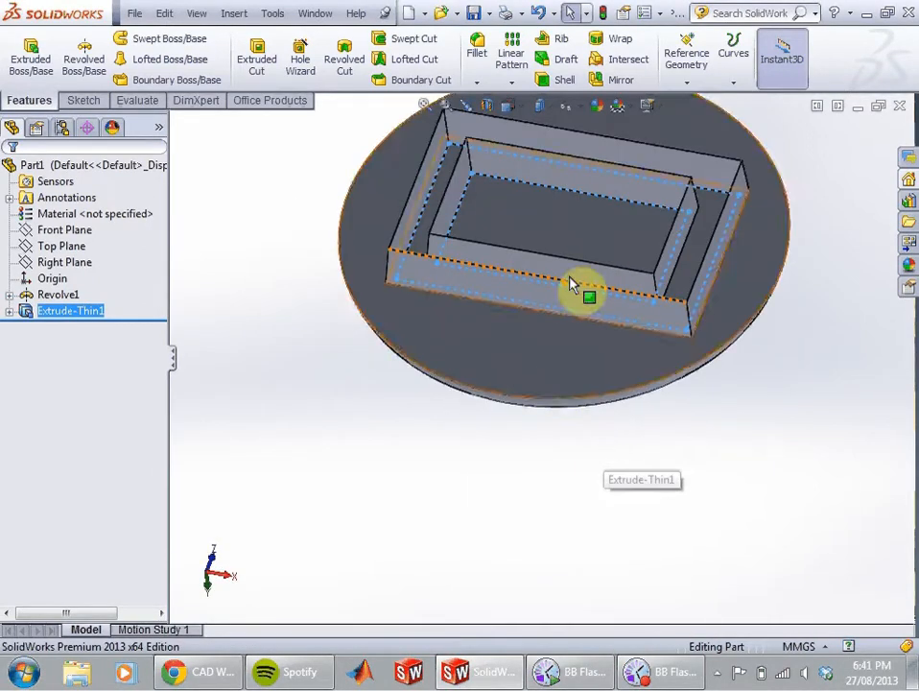
{"action": "scroll", "coordinate": [537, 190], "scroll_direction": "up", "scroll_amount": 2}
{"action": "scroll", "coordinate": [519, 389], "scroll_direction": "down", "scroll_amount": 3}
{"action": "middle_click_drag", "start_coordinate": [521, 388], "coordinate": [560, 396]}
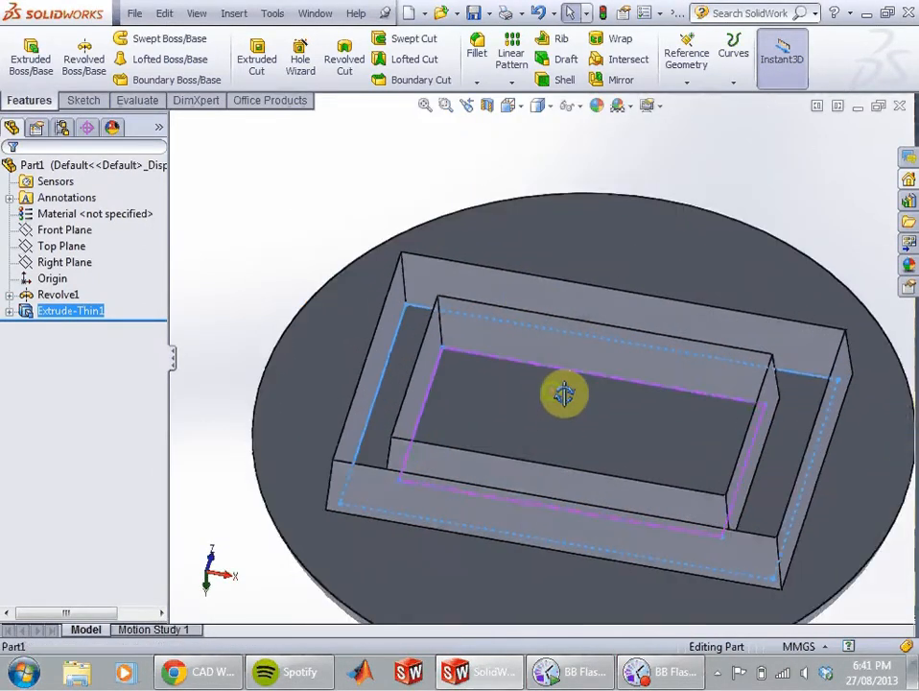
{"action": "right_click", "coordinate": [39, 315]}
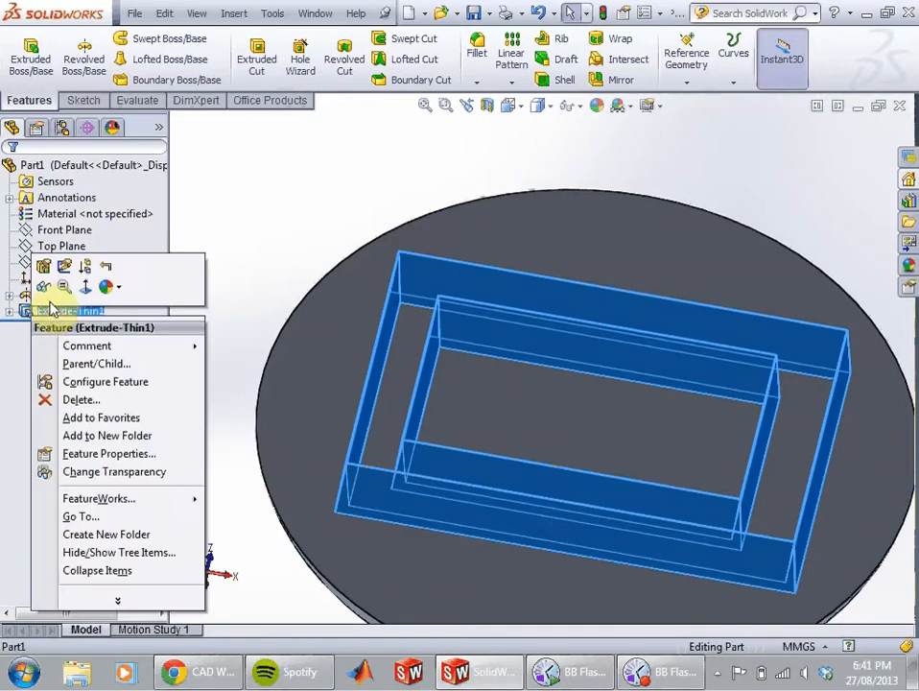
{"action": "left_click", "coordinate": [61, 267]}
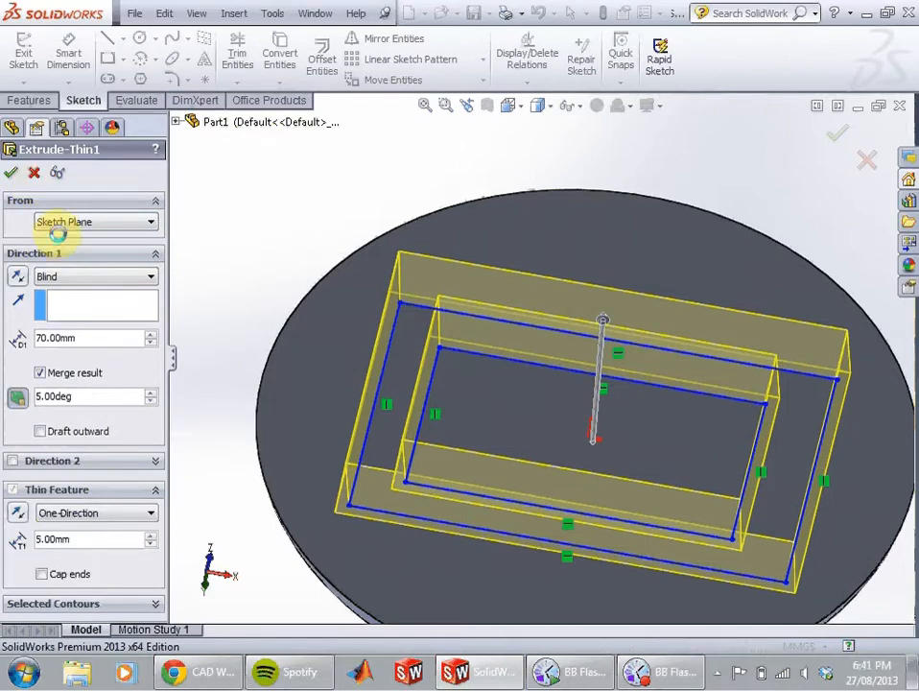
{"action": "key", "text": "Return"}
Step: Delete the thin extrusion feature while keeping its nested rectangle sketch
{"action": "left_click", "coordinate": [12, 311]}
{"action": "right_click", "coordinate": [46, 312]}
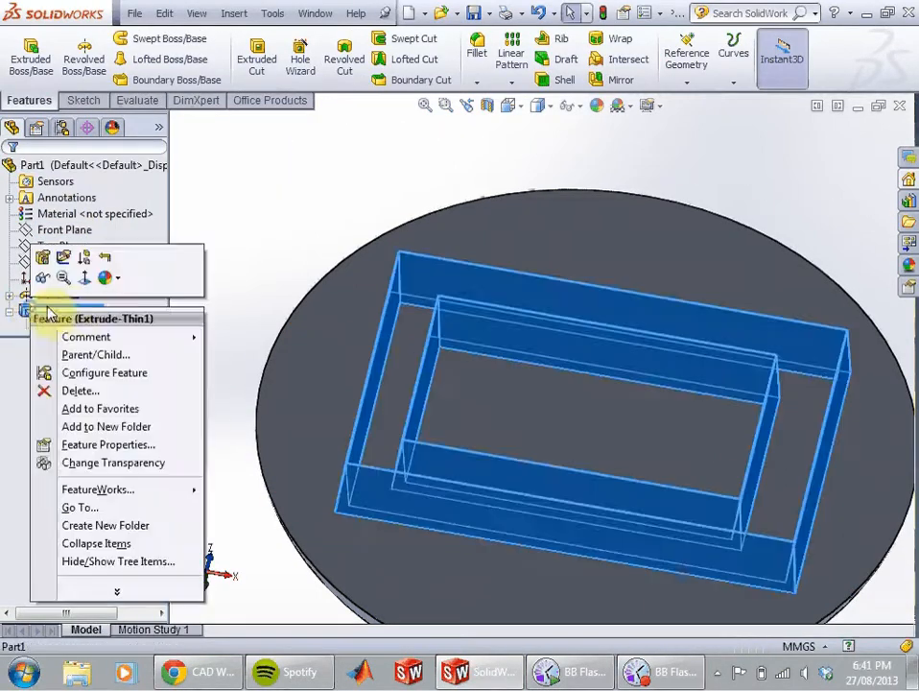
{"action": "left_click", "coordinate": [88, 391]}
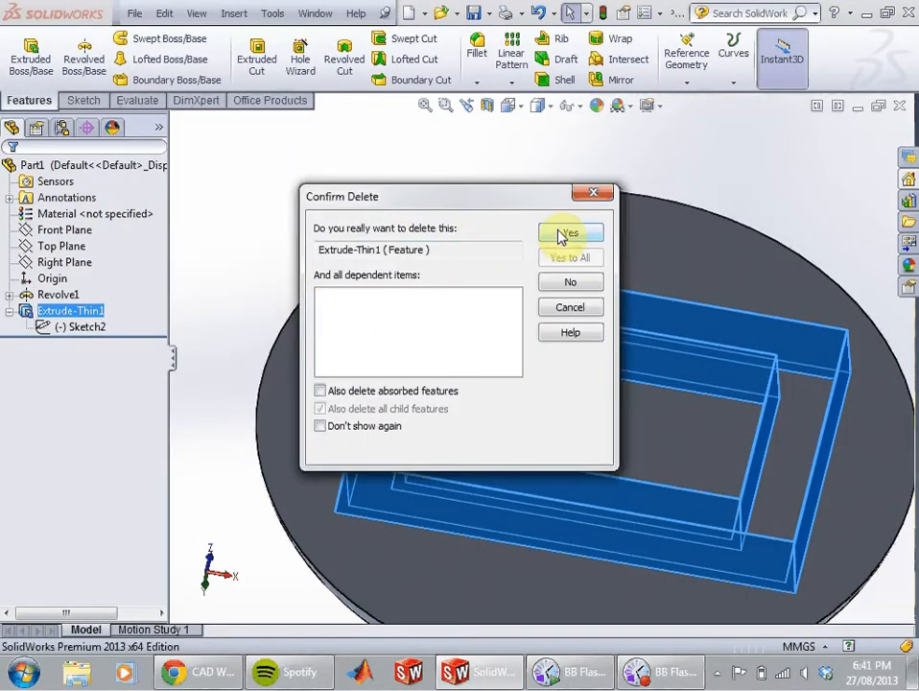
{"action": "left_click", "coordinate": [562, 235]}
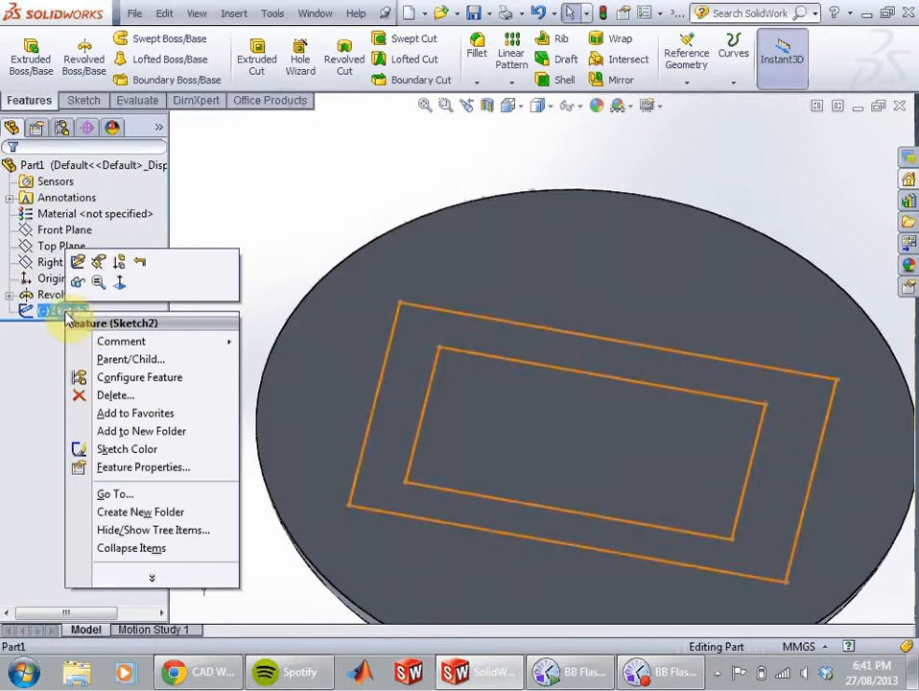
Step: Extrude the nested rectangle sketch as a blind boss 70 mm deep, without draft or thin walls
{"action": "right_click", "coordinate": [58, 311]}
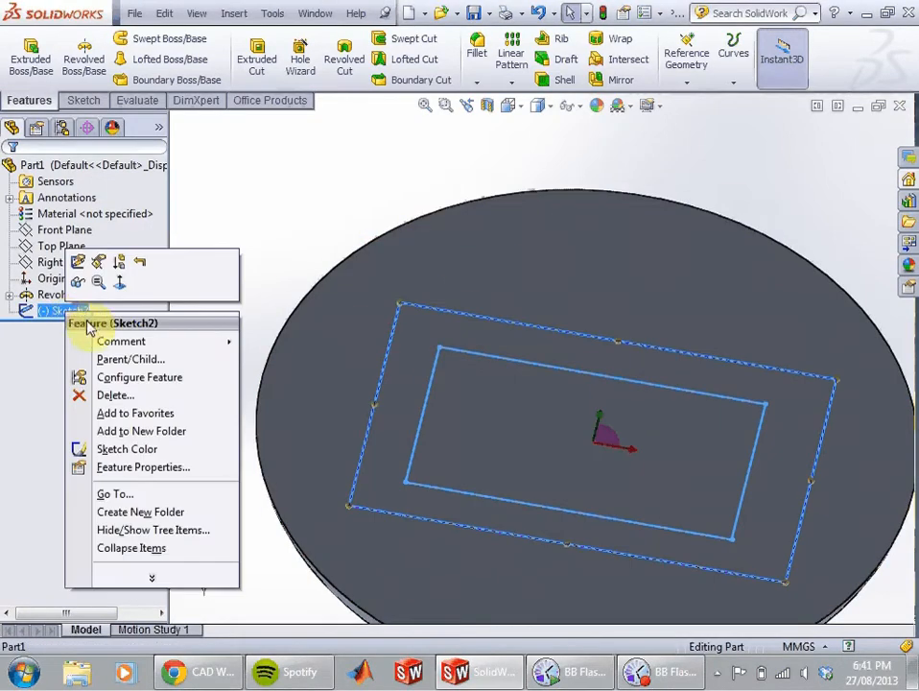
{"action": "left_click", "coordinate": [85, 100]}
{"action": "left_click", "coordinate": [39, 100]}
{"action": "left_click", "coordinate": [31, 56]}
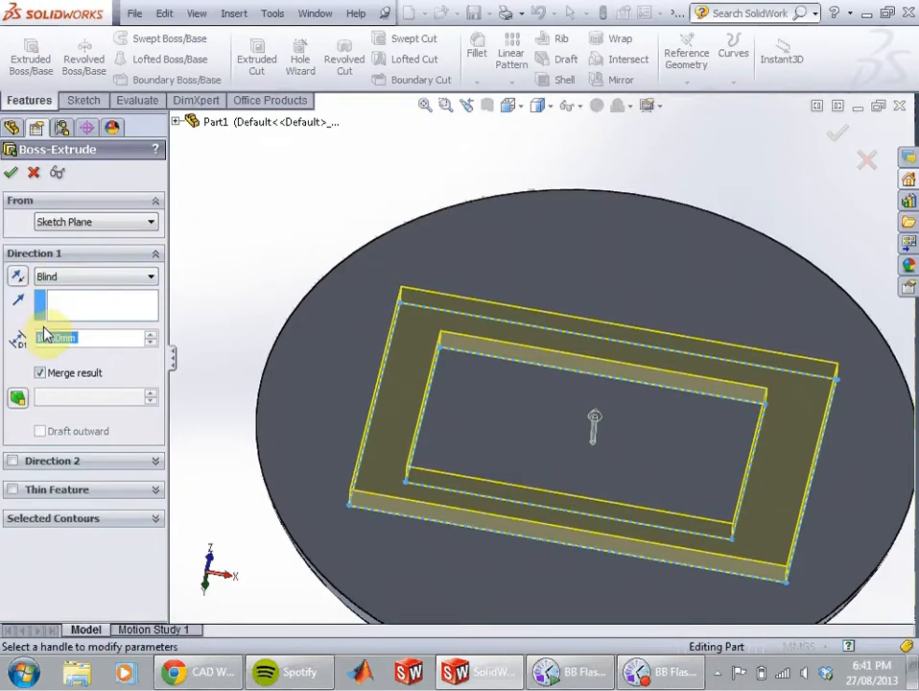
{"action": "left_click", "coordinate": [39, 336]}
{"action": "left_click_drag", "start_coordinate": [41, 336], "coordinate": [36, 335]}
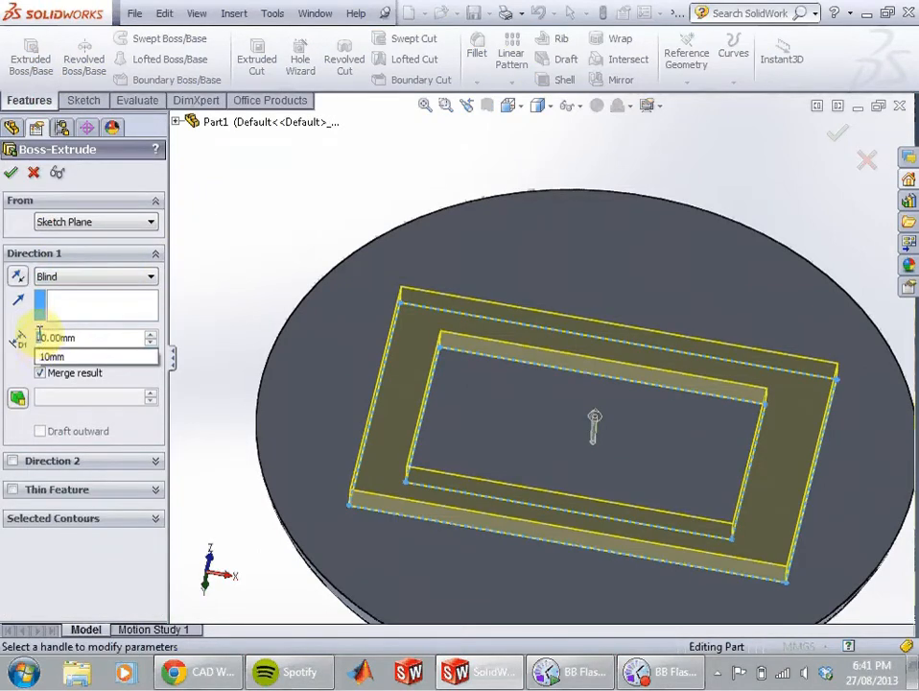
{"action": "type", "text": "7"}
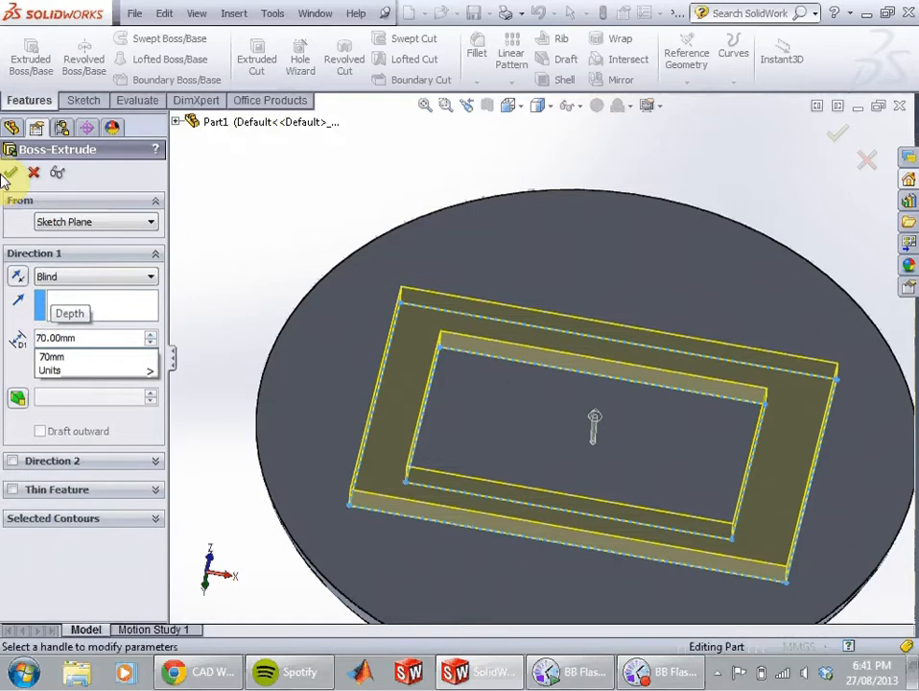
{"action": "key", "text": "Return"}
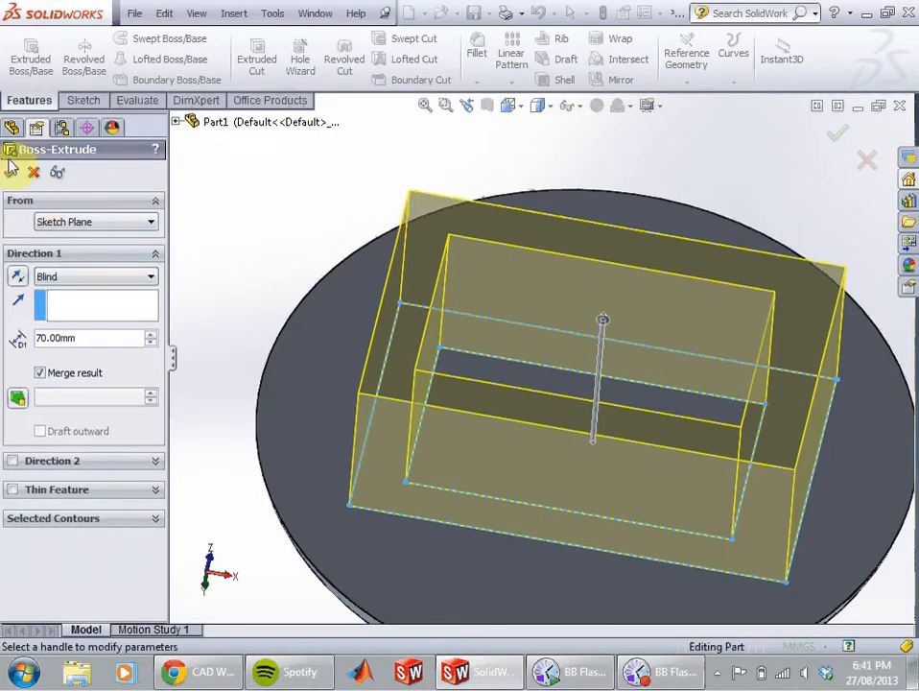
{"action": "key", "text": "Return"}
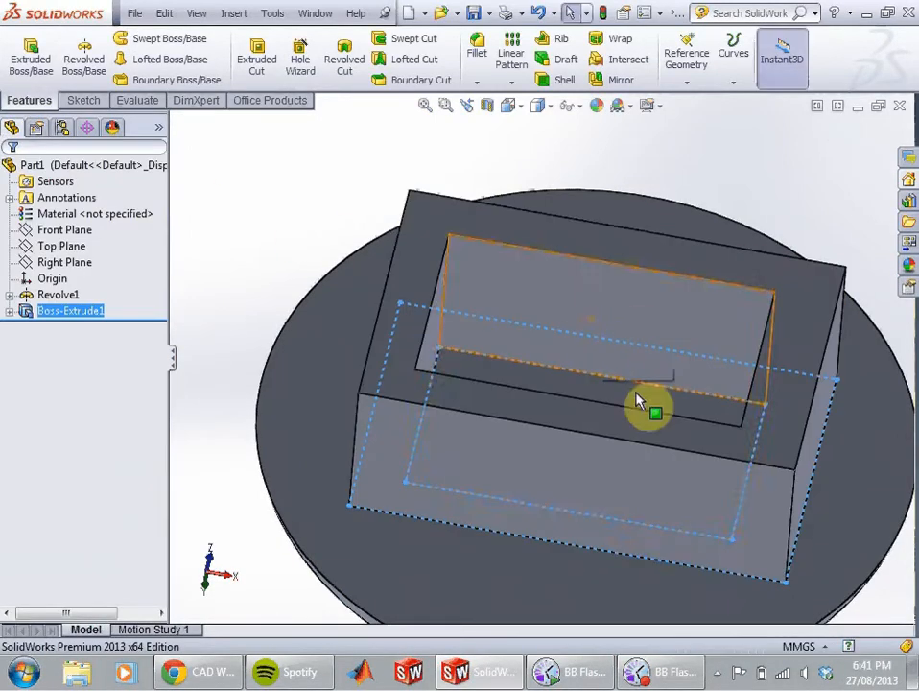
Step: Inspect the extruded boss beneath the revolved body, and check the Week 2 topics in the CAD Workshop document in Google Docs
{"action": "middle_click_drag", "start_coordinate": [653, 402], "coordinate": [597, 384]}
{"action": "scroll", "coordinate": [600, 386], "scroll_direction": "down", "scroll_amount": 3}
{"action": "scroll", "coordinate": [601, 386], "scroll_direction": "up", "scroll_amount": 3}
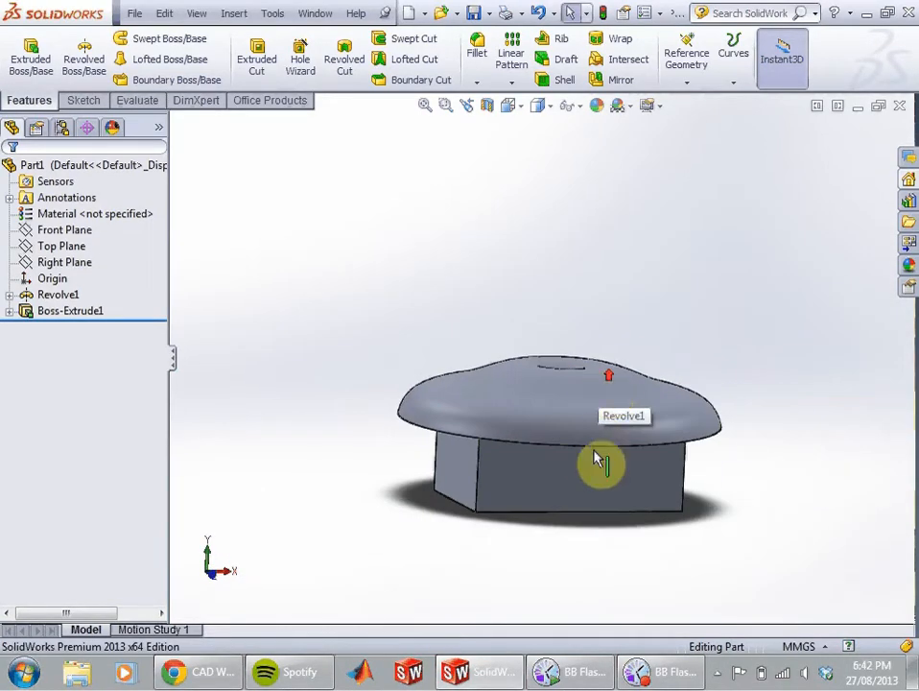
{"action": "middle_click_drag", "start_coordinate": [596, 460], "coordinate": [619, 419]}
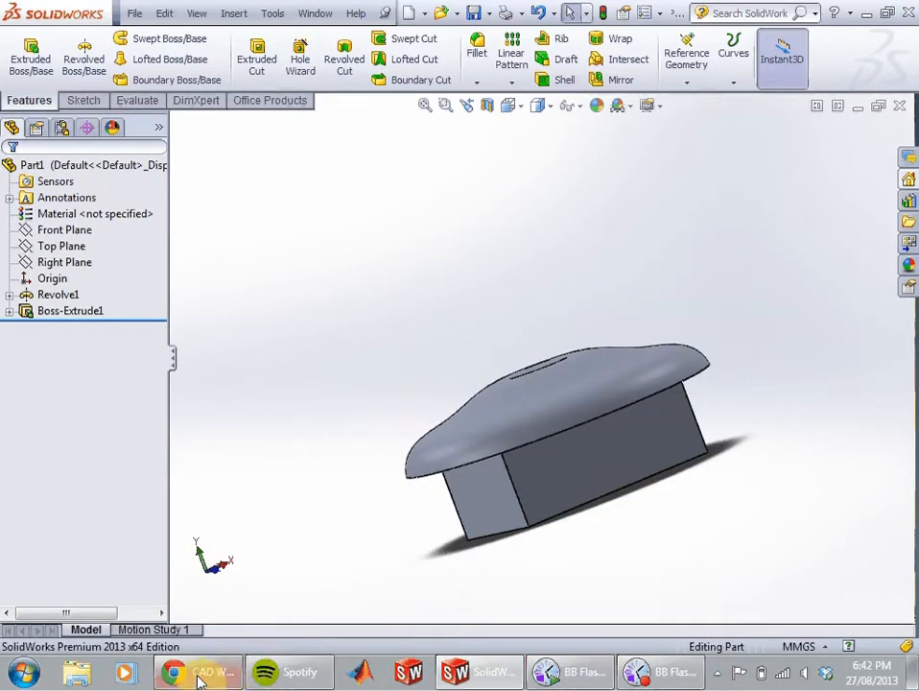
{"action": "left_click", "coordinate": [230, 671]}
{"action": "left_click", "coordinate": [283, 369]}
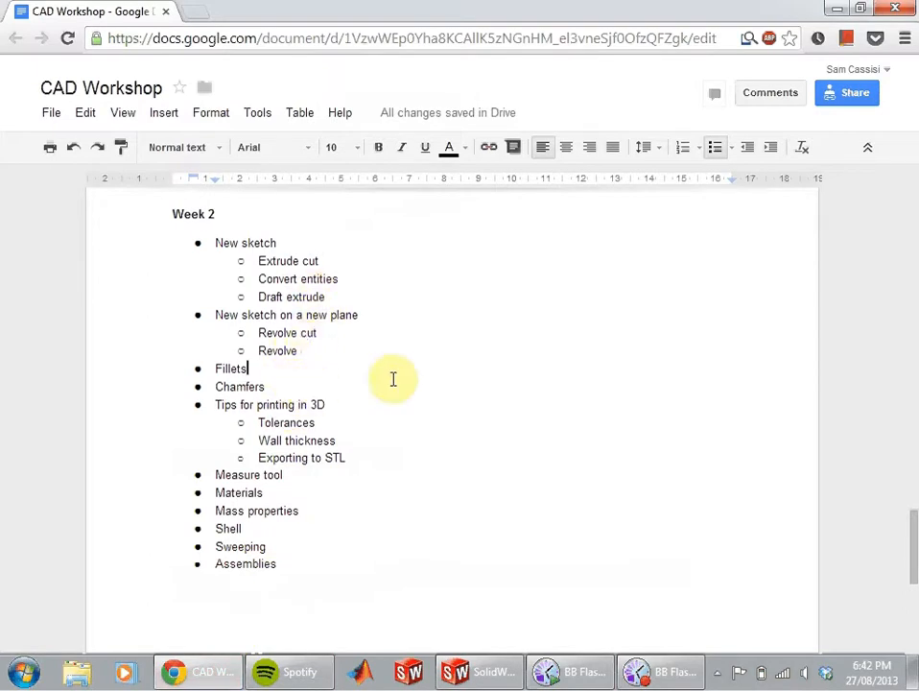
{"action": "left_click", "coordinate": [837, 8]}
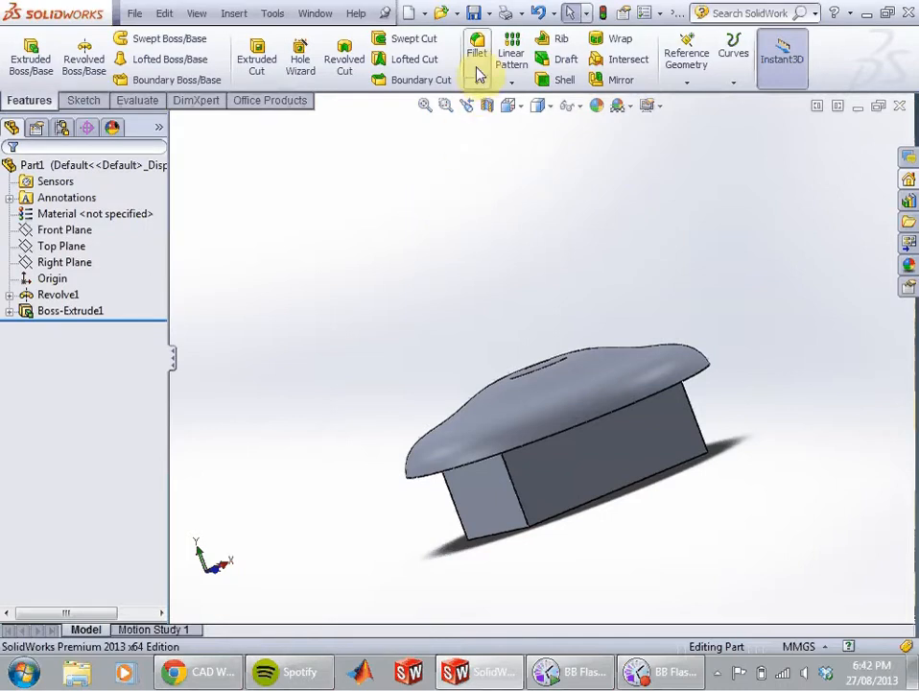
Step: Start a 10 mm constant-radius fillet on the two outer corner edges at one short end of the rectangular boss
{"action": "left_click", "coordinate": [478, 48]}
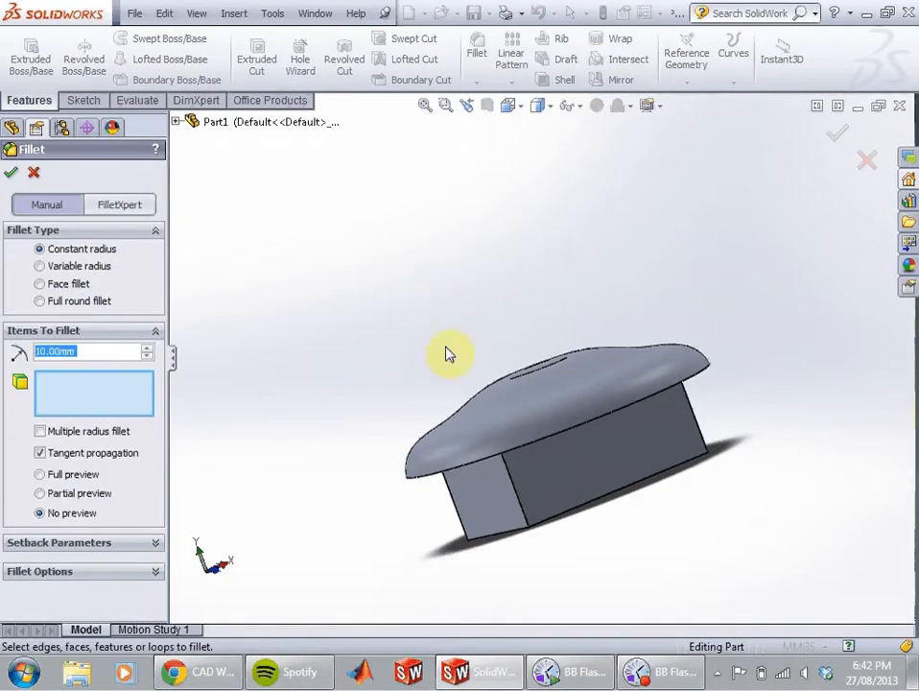
{"action": "middle_click_drag", "start_coordinate": [448, 355], "coordinate": [507, 312]}
{"action": "scroll", "coordinate": [528, 390], "scroll_direction": "down", "scroll_amount": 3}
{"action": "scroll", "coordinate": [542, 384], "scroll_direction": "up", "scroll_amount": 1}
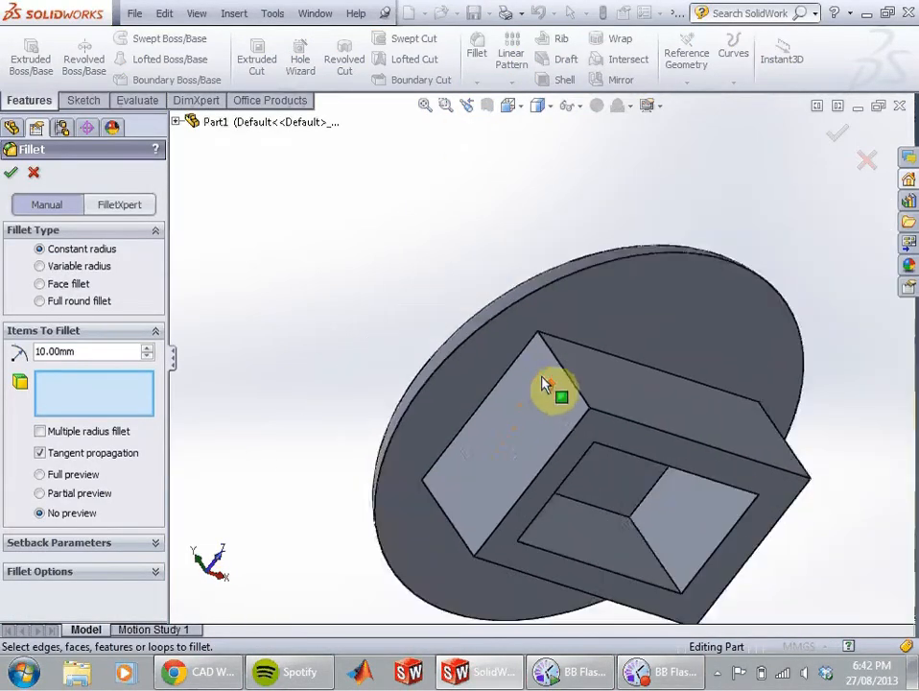
{"action": "scroll", "coordinate": [542, 384], "scroll_direction": "up", "scroll_amount": 2}
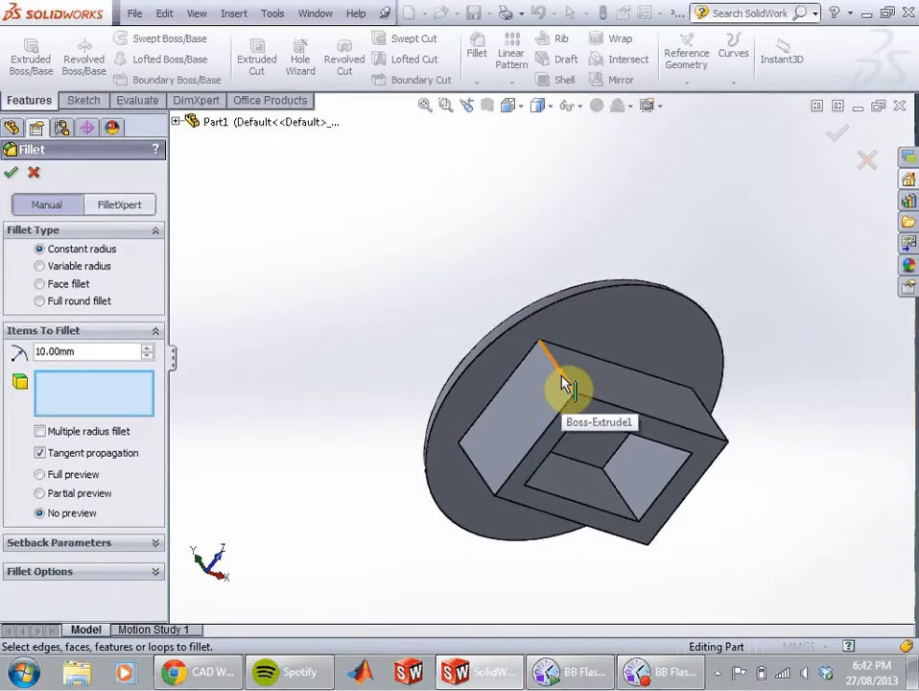
{"action": "left_click", "coordinate": [563, 384]}
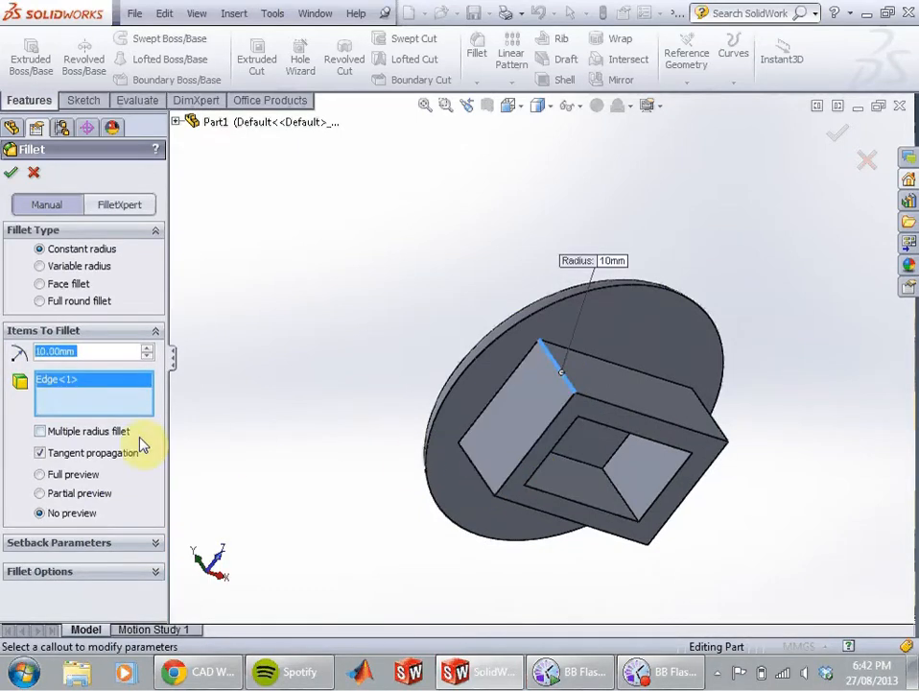
{"action": "middle_click_drag", "start_coordinate": [463, 427], "coordinate": [459, 339]}
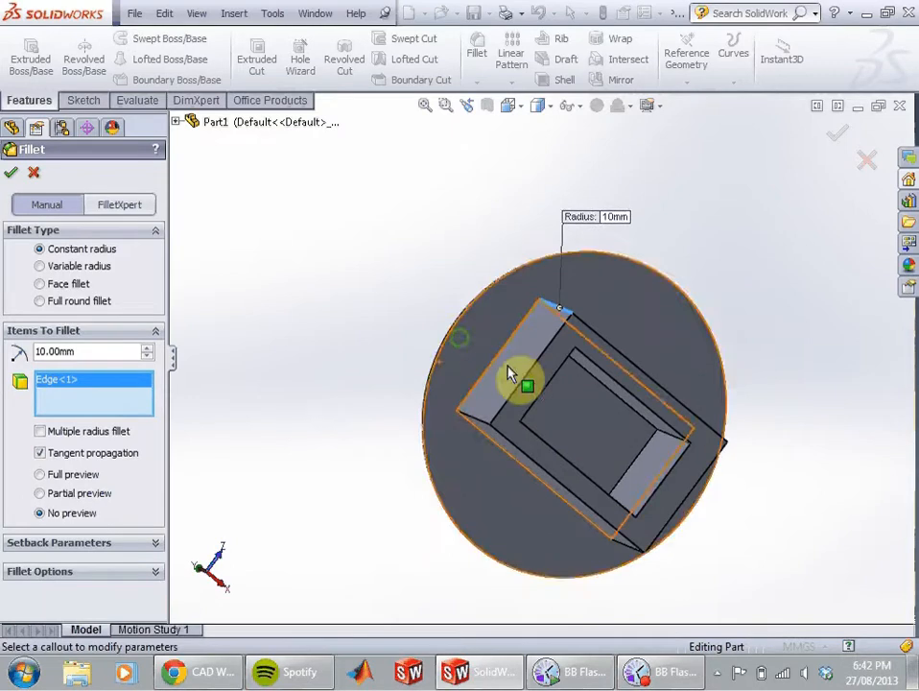
{"action": "scroll", "coordinate": [523, 372], "scroll_direction": "down", "scroll_amount": 5}
{"action": "middle_click_drag", "start_coordinate": [542, 374], "coordinate": [566, 384]}
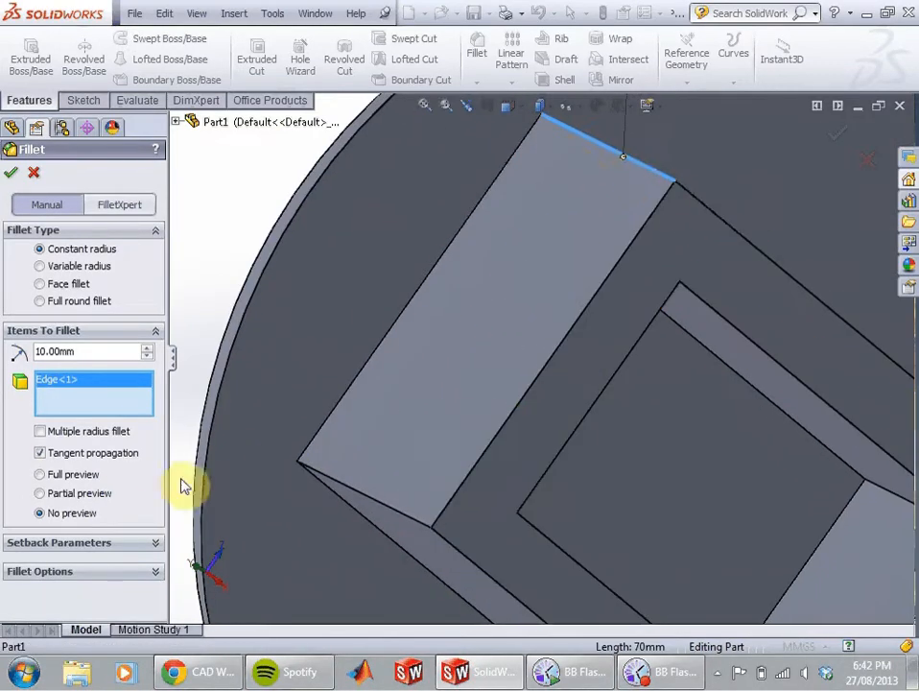
{"action": "left_click", "coordinate": [376, 509]}
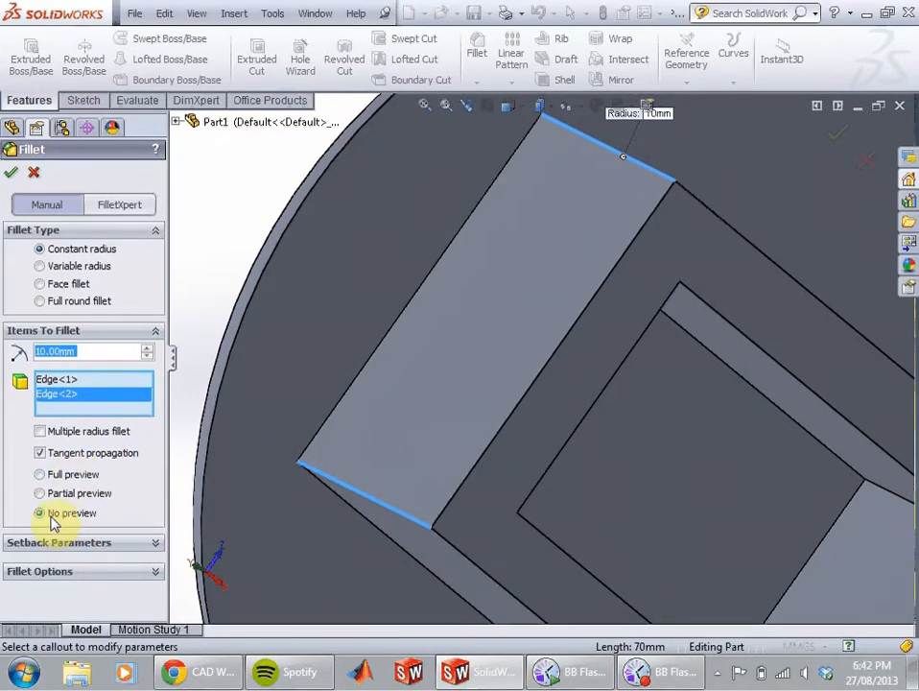
Step: Turn on the full fillet preview and add the boss's other two outer corner edges to the fillet
{"action": "left_click", "coordinate": [40, 475]}
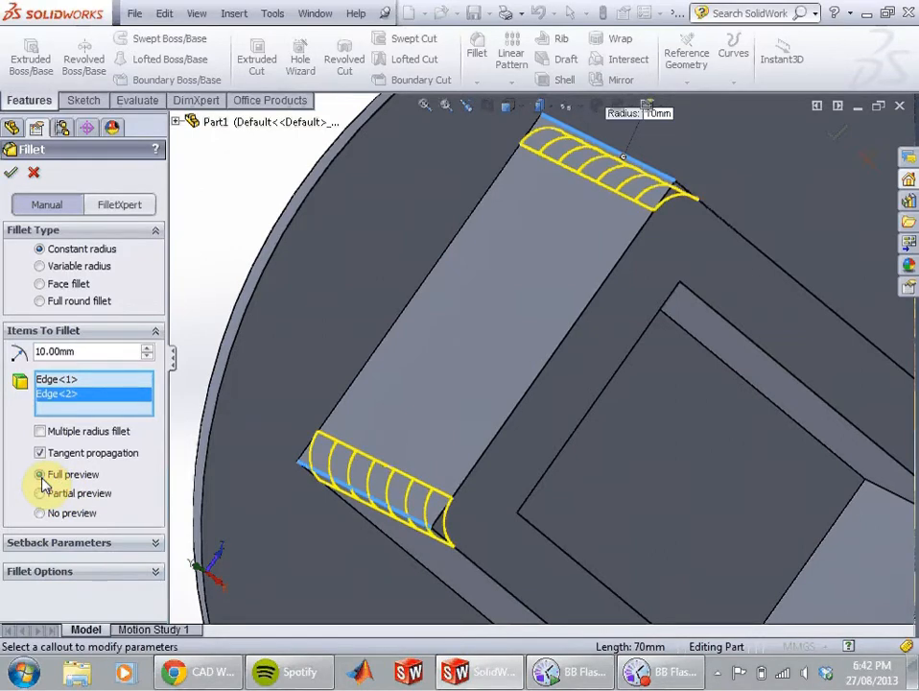
{"action": "scroll", "coordinate": [655, 335], "scroll_direction": "up", "scroll_amount": 5}
{"action": "middle_click_drag", "start_coordinate": [655, 335], "coordinate": [615, 427]}
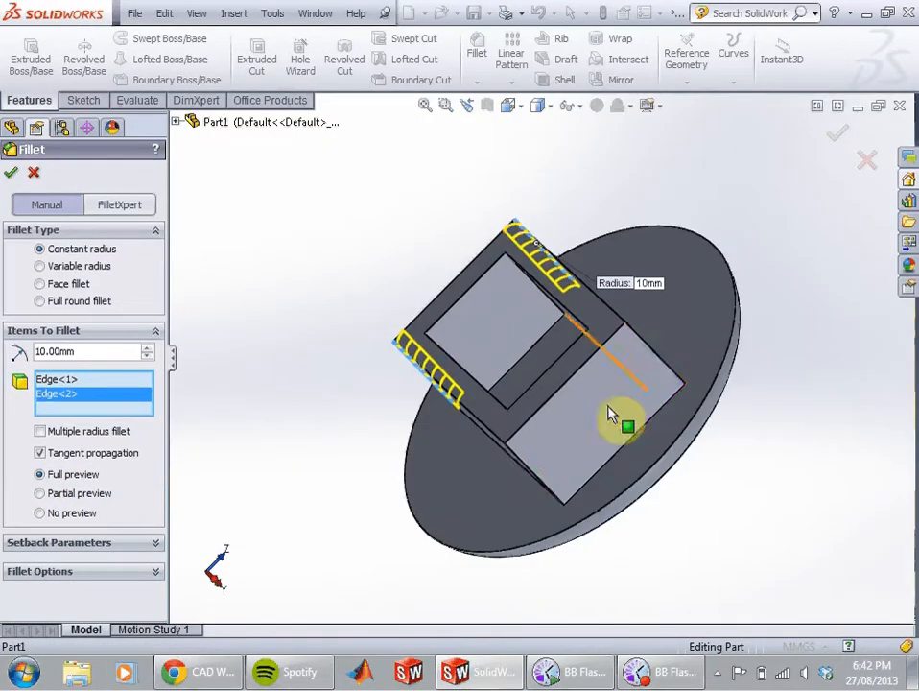
{"action": "left_click", "coordinate": [513, 481]}
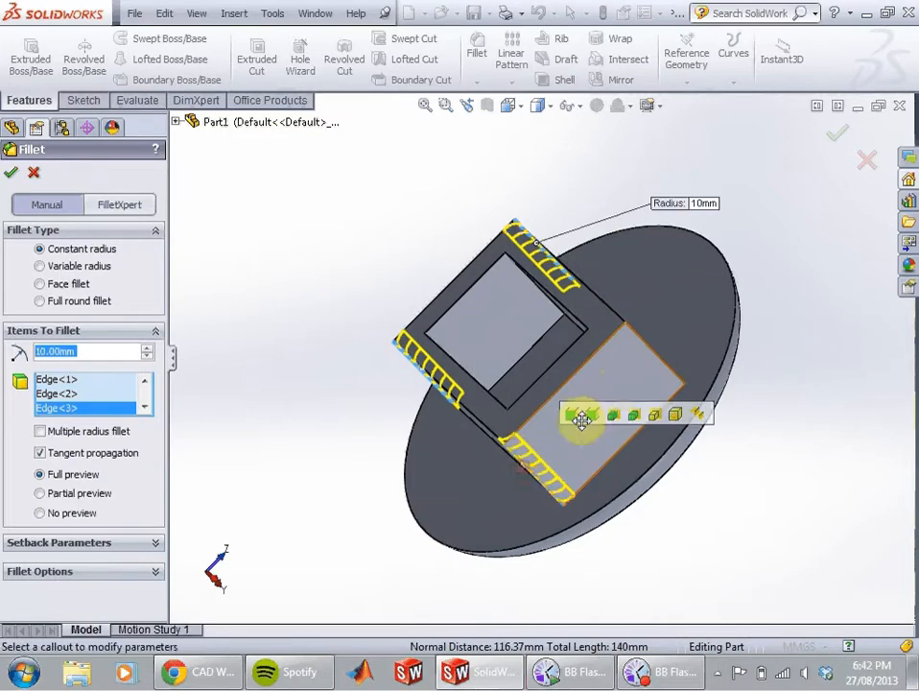
{"action": "left_click", "coordinate": [651, 356]}
{"action": "middle_click_drag", "start_coordinate": [635, 347], "coordinate": [660, 380]}
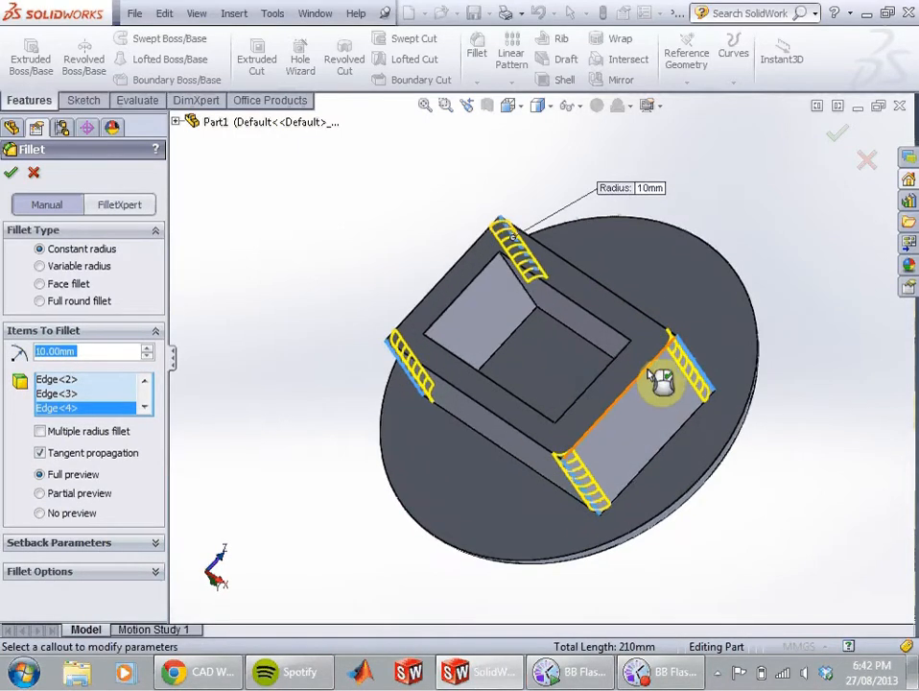
Step: Add the boss's four outer end-face edges and its base edge to the 10 mm fillet, and apply it
{"action": "left_click", "coordinate": [641, 328]}
{"action": "left_click", "coordinate": [642, 313]}
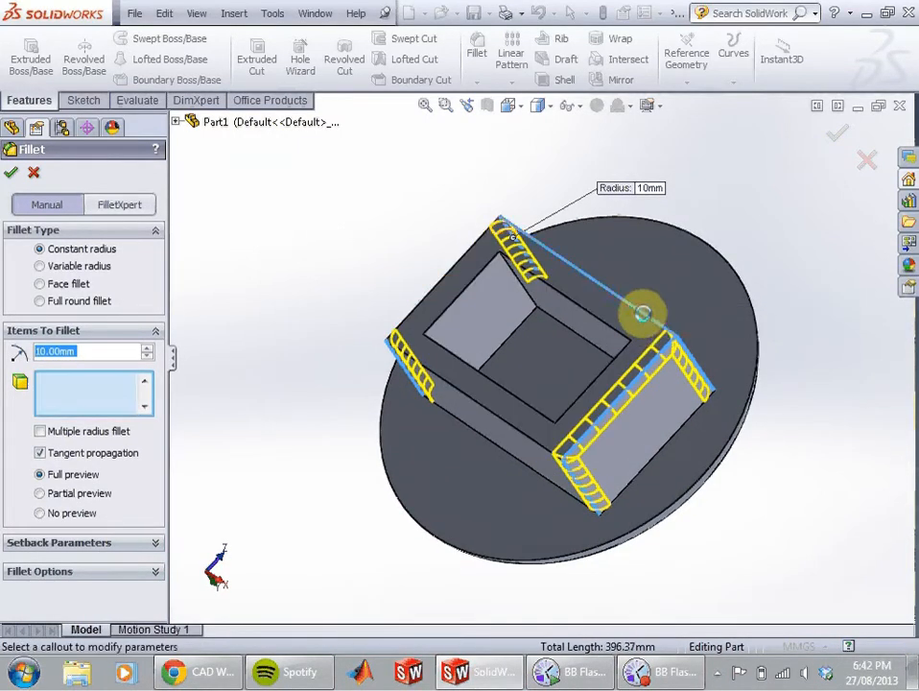
{"action": "middle_click_drag", "start_coordinate": [642, 314], "coordinate": [614, 322]}
{"action": "left_click", "coordinate": [451, 319]}
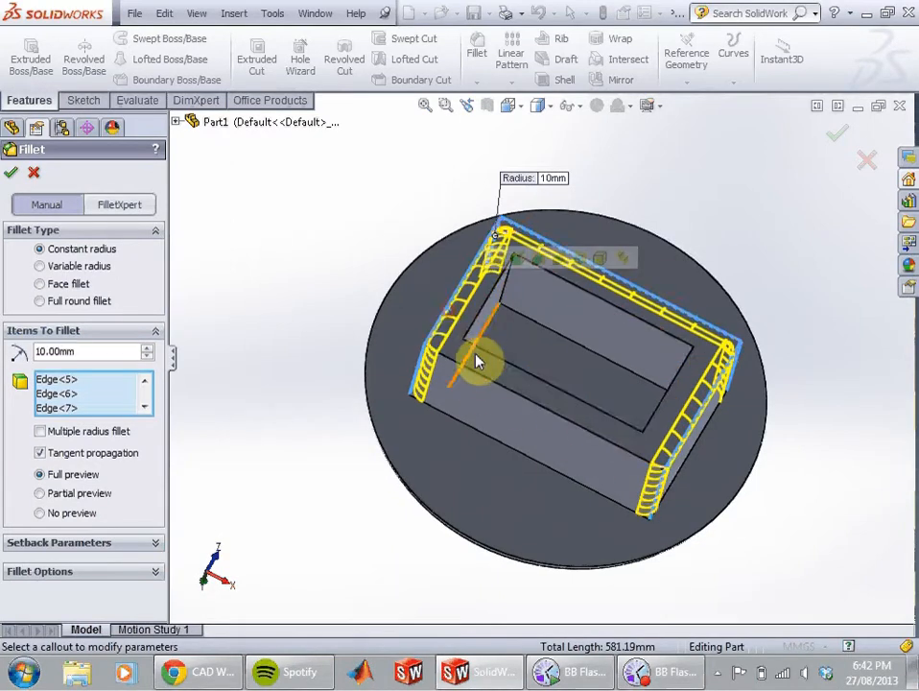
{"action": "left_click", "coordinate": [480, 403]}
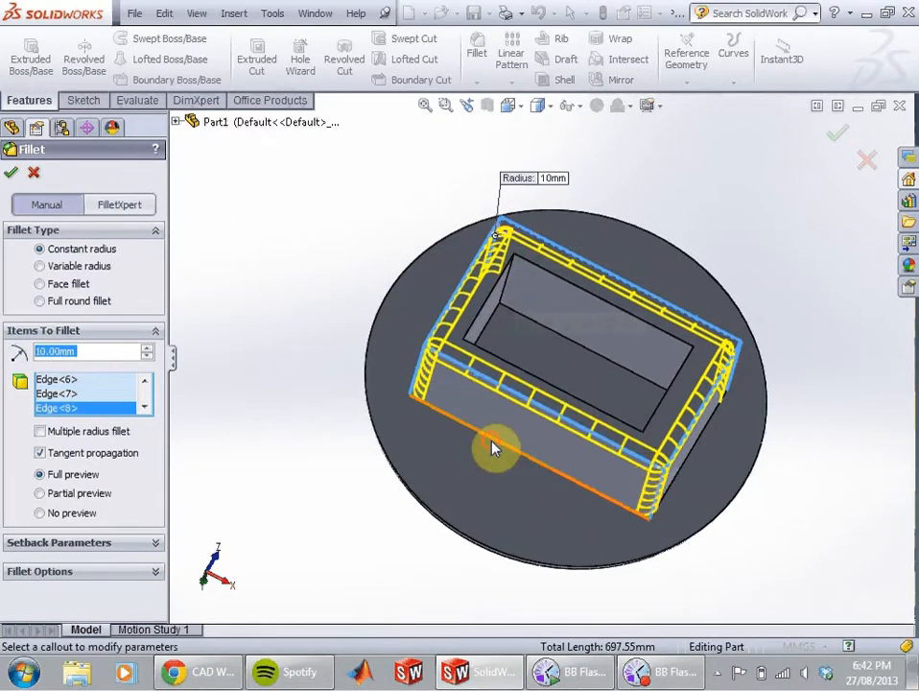
{"action": "left_click", "coordinate": [494, 447]}
{"action": "middle_click_drag", "start_coordinate": [495, 447], "coordinate": [564, 491]}
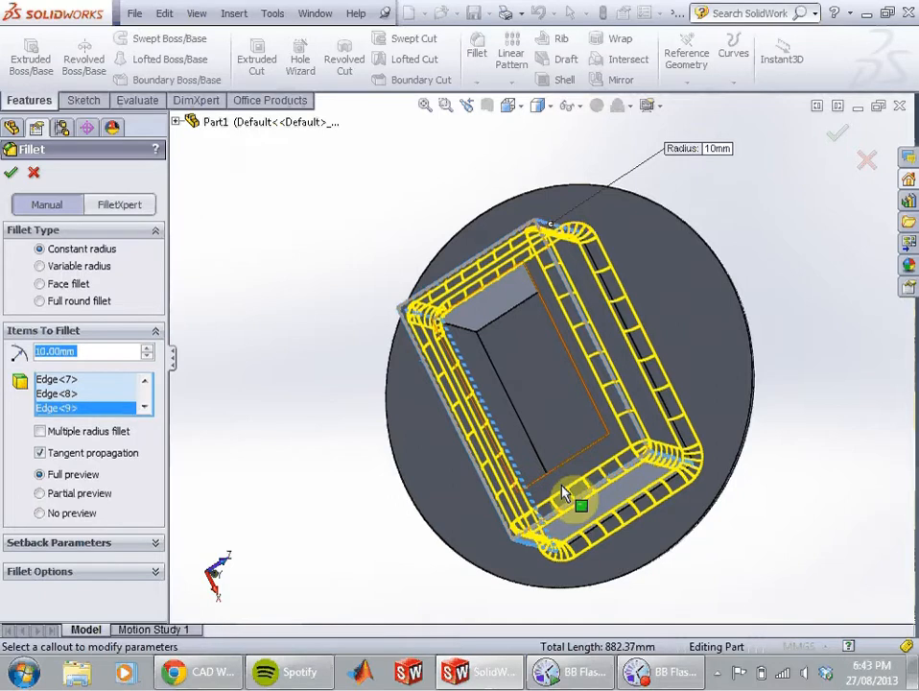
{"action": "left_click", "coordinate": [11, 174]}
Step: Chamfer the four inner edges around the boss's rectangular opening with a 10 mm distance at 45 degrees
{"action": "left_click", "coordinate": [652, 342]}
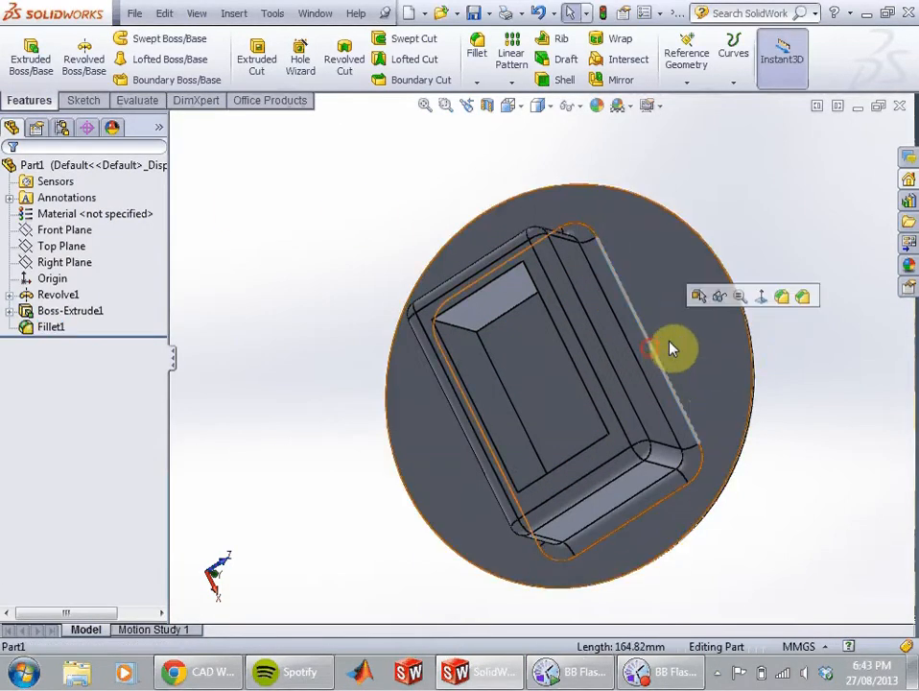
{"action": "middle_click_drag", "start_coordinate": [591, 347], "coordinate": [626, 342]}
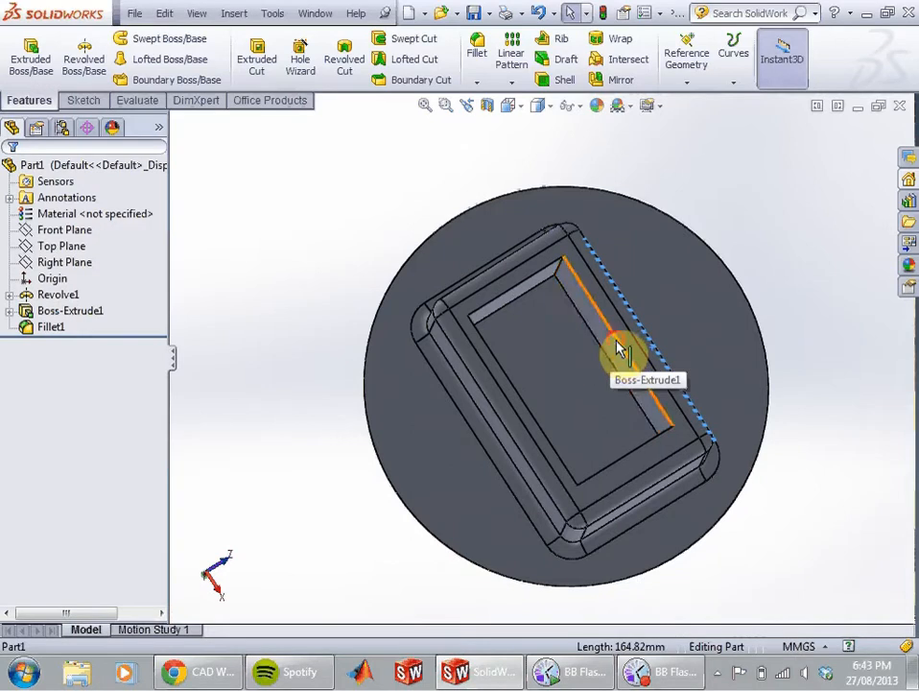
{"action": "left_click", "coordinate": [614, 351]}
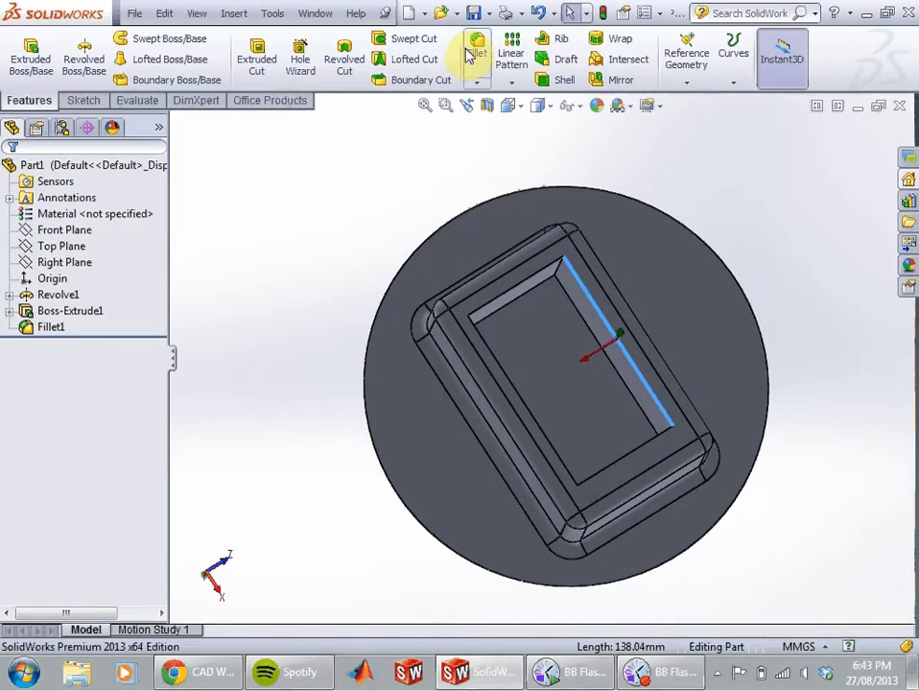
{"action": "left_click", "coordinate": [477, 84]}
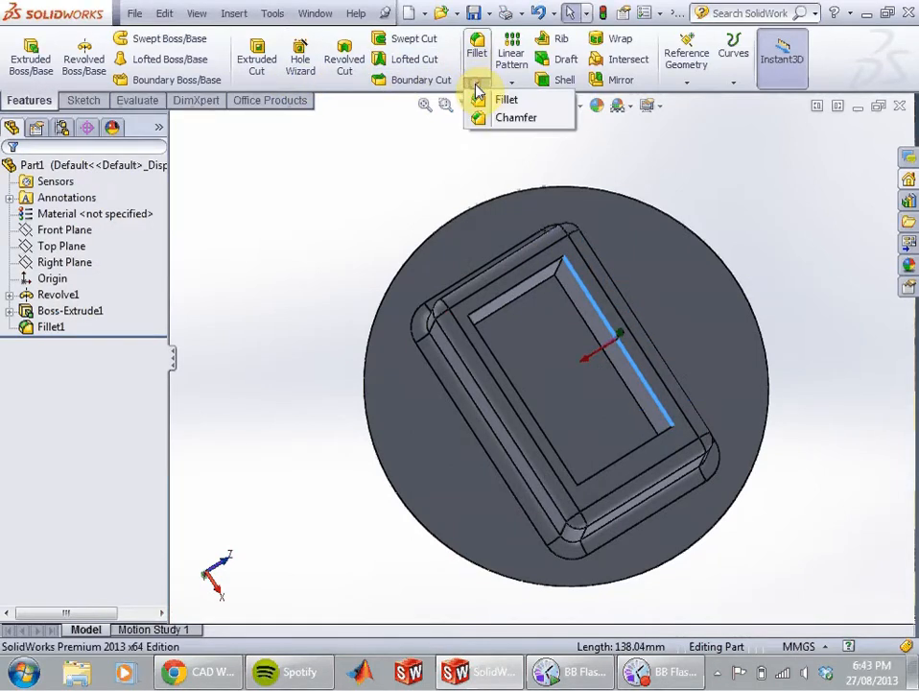
{"action": "left_click", "coordinate": [512, 118]}
{"action": "middle_click_drag", "start_coordinate": [597, 295], "coordinate": [550, 277]}
{"action": "left_click", "coordinate": [550, 277]}
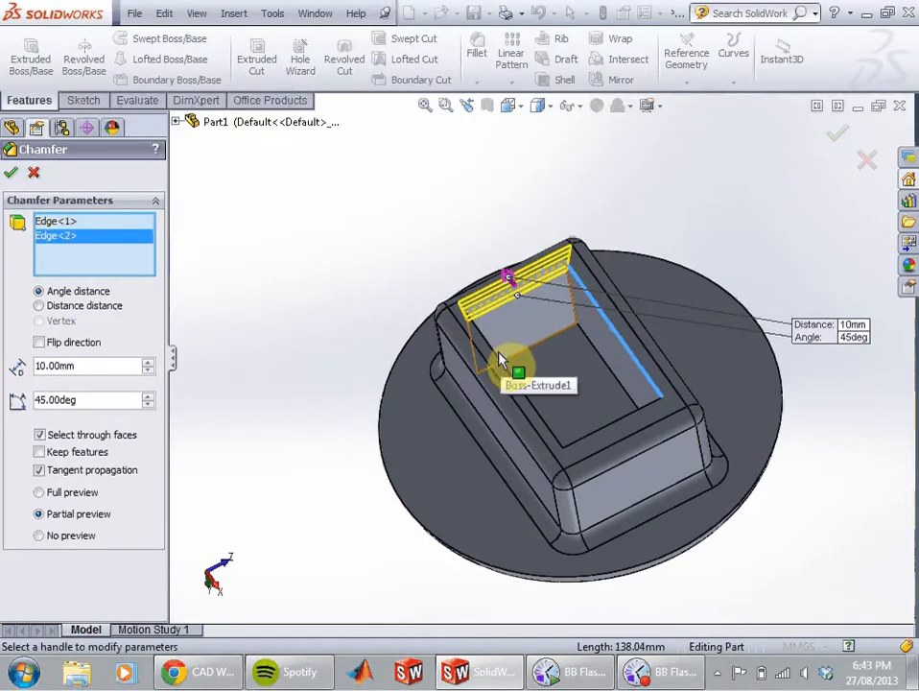
{"action": "left_click", "coordinate": [507, 374]}
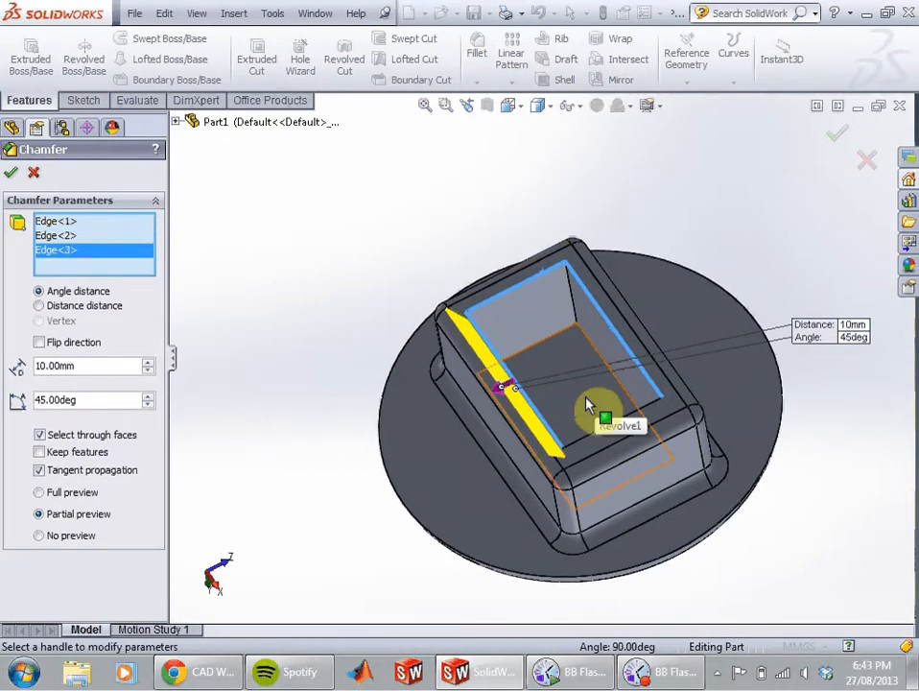
{"action": "left_click", "coordinate": [602, 439]}
{"action": "middle_click_drag", "start_coordinate": [603, 415], "coordinate": [560, 396]}
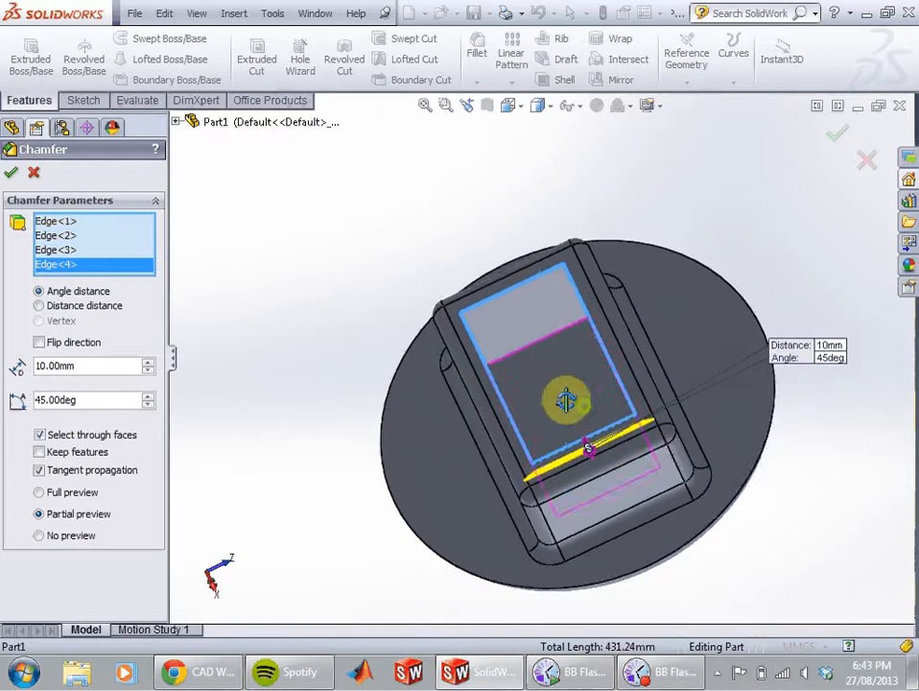
{"action": "left_click", "coordinate": [11, 173]}
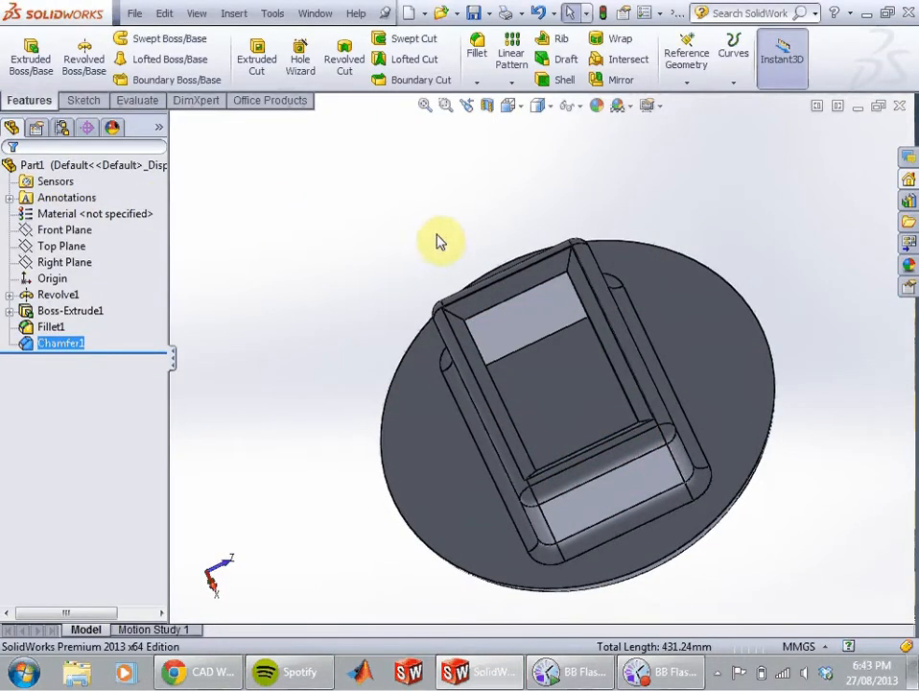
Step: Fillet the circular bottom edge of the revolved disc with a 10 mm constant radius
{"action": "middle_click_drag", "start_coordinate": [436, 240], "coordinate": [425, 326]}
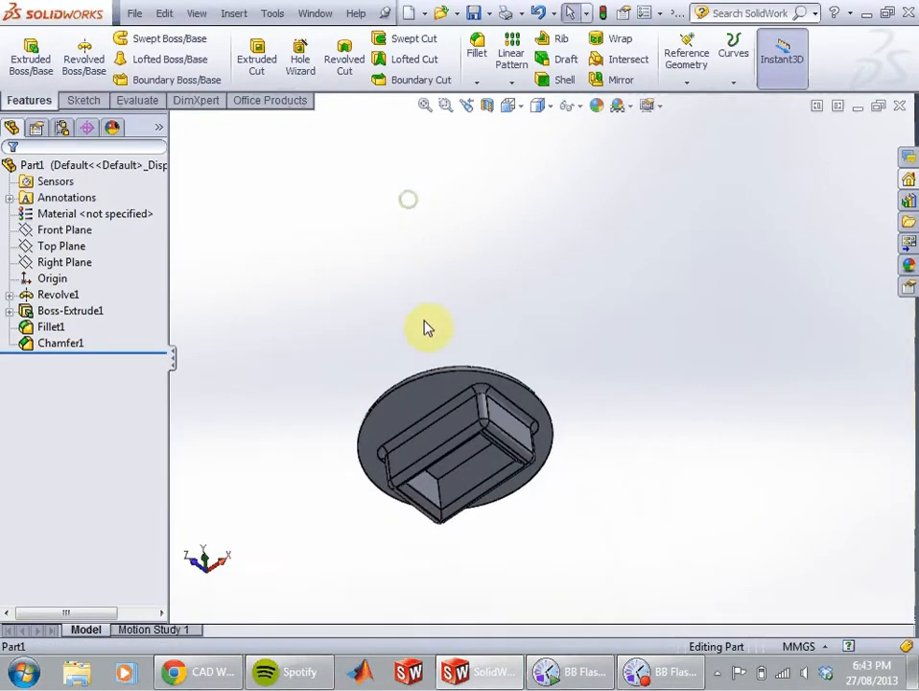
{"action": "scroll", "coordinate": [442, 365], "scroll_direction": "down", "scroll_amount": 5}
{"action": "left_click", "coordinate": [489, 403]}
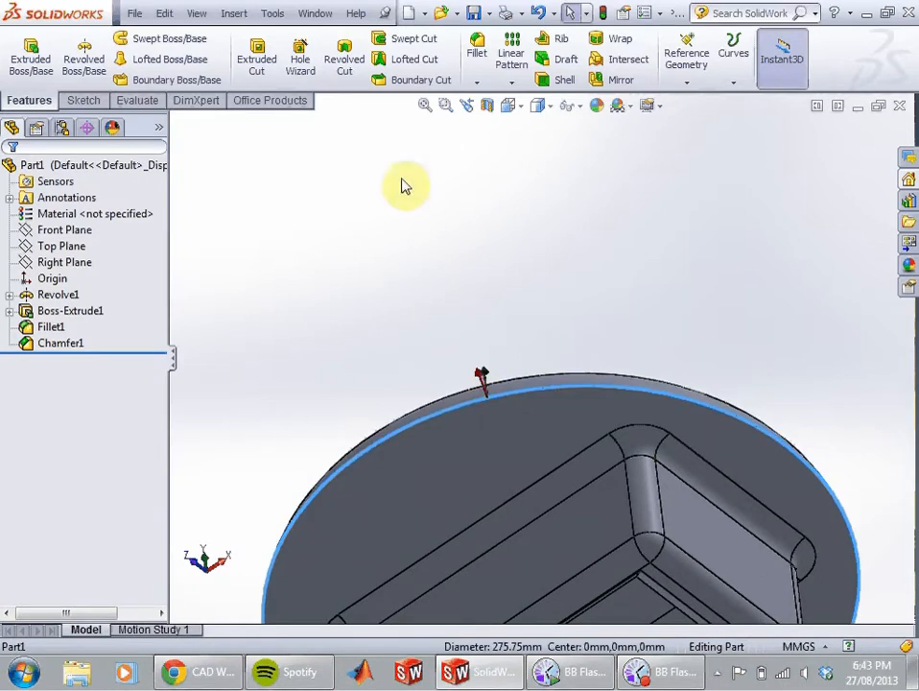
{"action": "left_click", "coordinate": [477, 53]}
{"action": "middle_click_drag", "start_coordinate": [488, 263], "coordinate": [389, 369]}
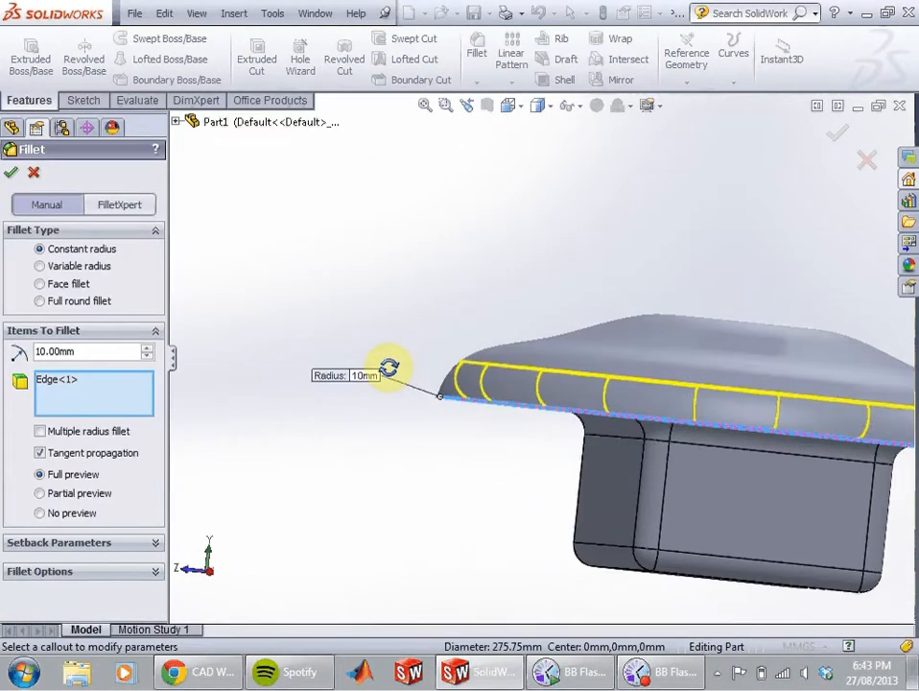
{"action": "left_click", "coordinate": [10, 172]}
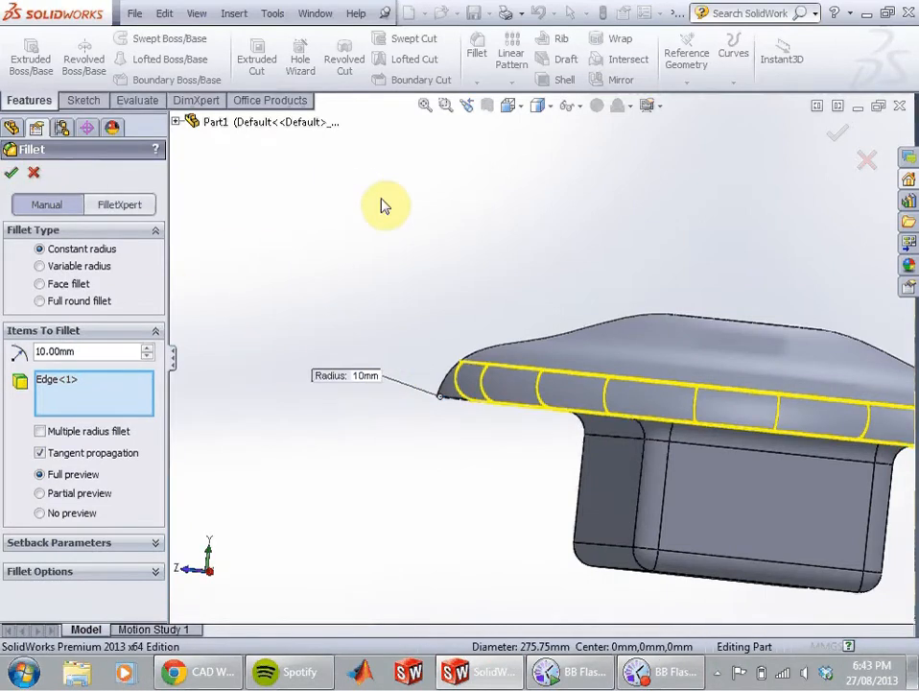
Step: Inspect the rounded disc and boss from the side, and check the Week 2 topics in the CAD Workshop document in Google Docs
{"action": "middle_click_drag", "start_coordinate": [393, 202], "coordinate": [573, 225]}
{"action": "scroll", "coordinate": [576, 271], "scroll_direction": "up", "scroll_amount": 4}
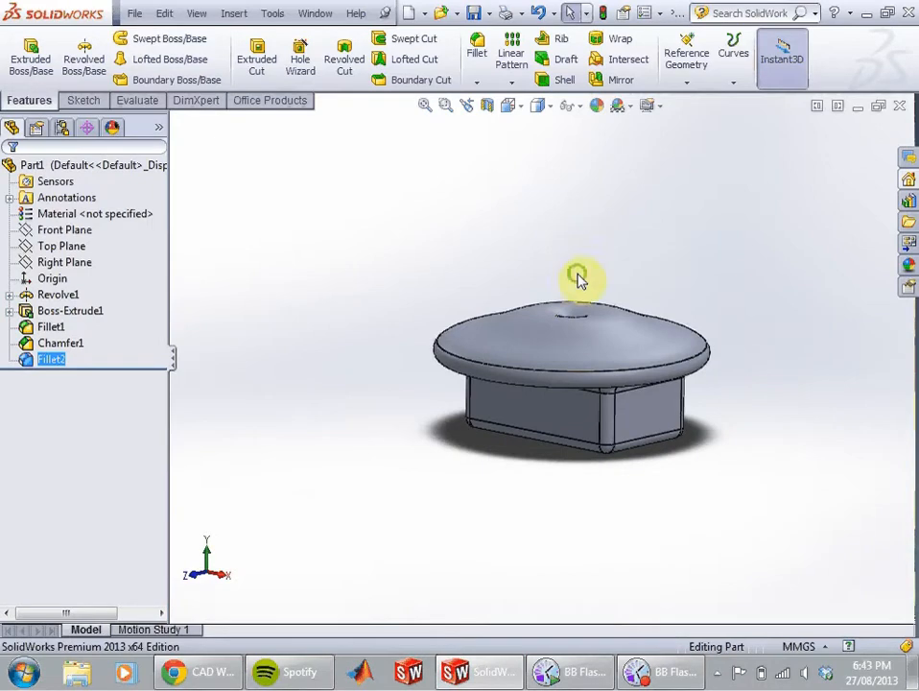
{"action": "middle_click_drag", "start_coordinate": [577, 271], "coordinate": [557, 249]}
{"action": "scroll", "coordinate": [550, 361], "scroll_direction": "down", "scroll_amount": 4}
{"action": "scroll", "coordinate": [550, 365], "scroll_direction": "down", "scroll_amount": 2}
{"action": "middle_click_drag", "start_coordinate": [551, 365], "coordinate": [584, 369]}
{"action": "scroll", "coordinate": [573, 366], "scroll_direction": "up", "scroll_amount": 5}
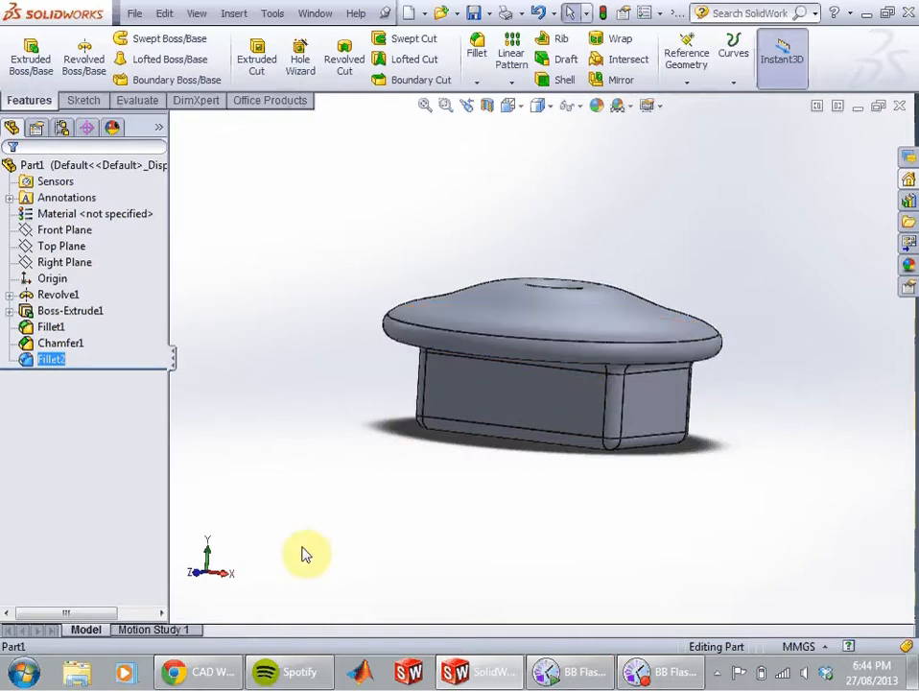
{"action": "left_click", "coordinate": [203, 672]}
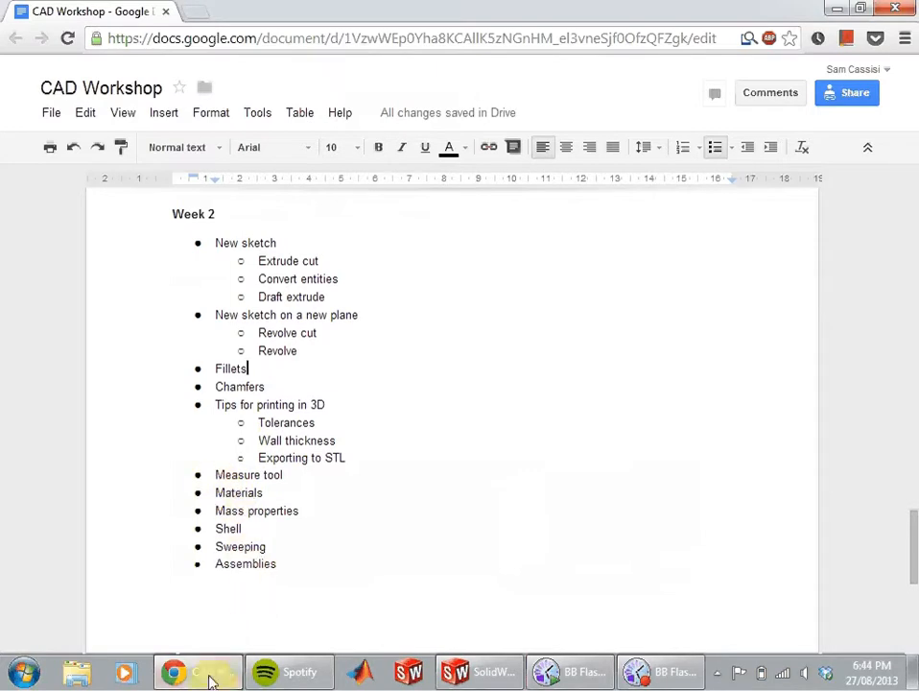
{"action": "mouse_move", "coordinate": [205, 679]}
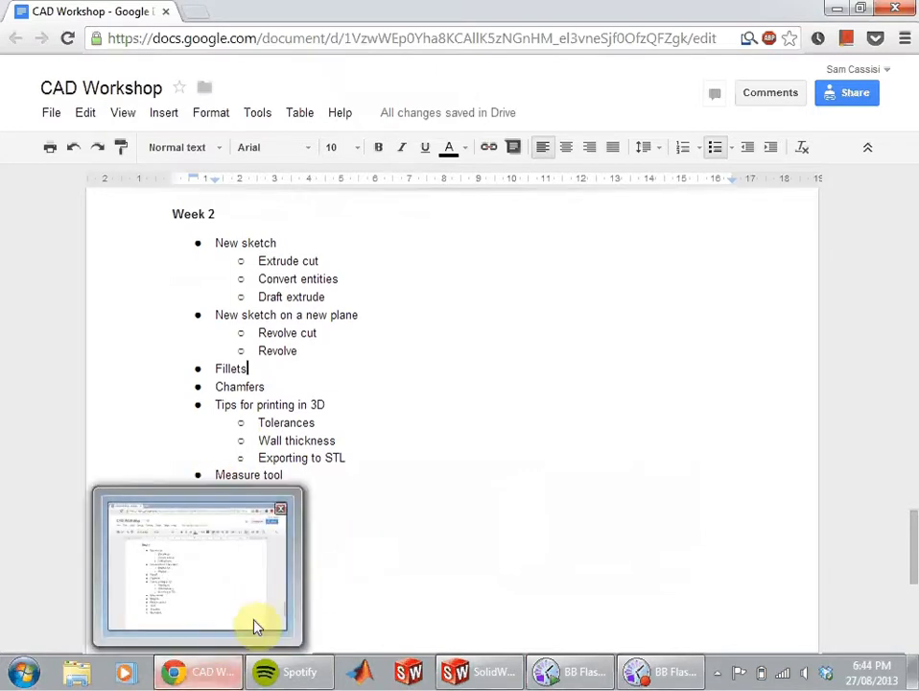
{"action": "left_click", "coordinate": [199, 671]}
Step: Examine the filleted junction between the disc and the boss up close and from the side
{"action": "scroll", "coordinate": [551, 369], "scroll_direction": "down", "scroll_amount": 5}
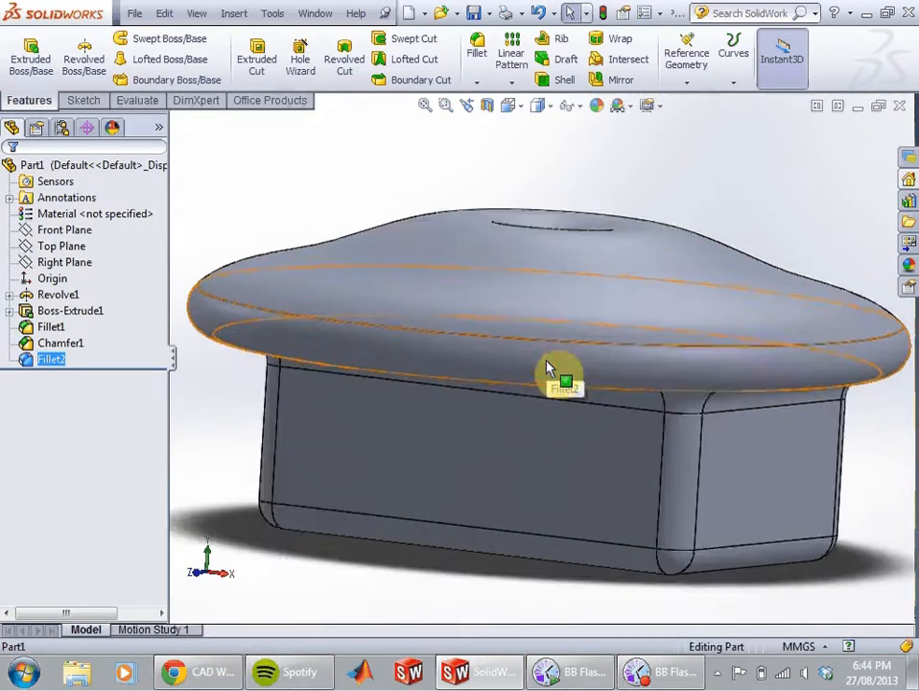
{"action": "scroll", "coordinate": [552, 412], "scroll_direction": "up", "scroll_amount": 5}
{"action": "scroll", "coordinate": [547, 381], "scroll_direction": "up", "scroll_amount": 3}
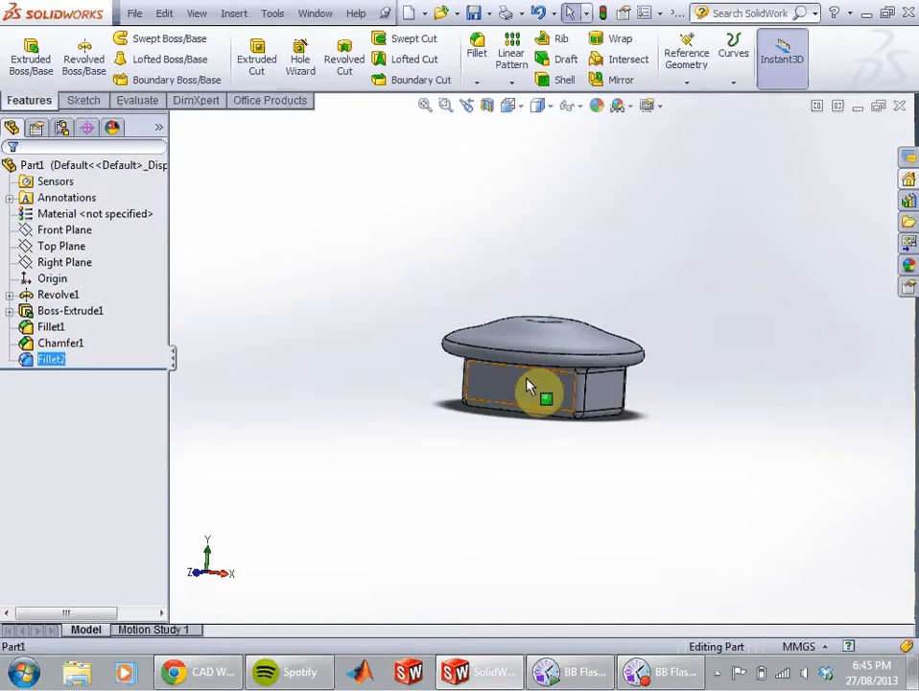
{"action": "scroll", "coordinate": [528, 386], "scroll_direction": "up", "scroll_amount": 2}
{"action": "scroll", "coordinate": [532, 382], "scroll_direction": "down", "scroll_amount": 8}
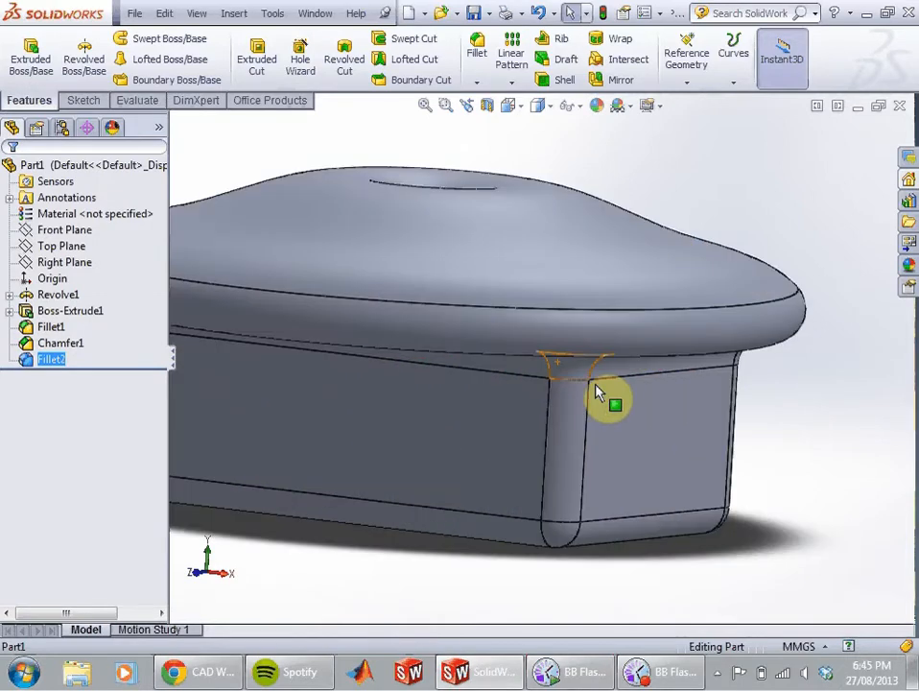
{"action": "scroll", "coordinate": [623, 394], "scroll_direction": "up", "scroll_amount": 2}
{"action": "mouse_move", "coordinate": [662, 398]}
{"action": "middle_mouse_down"}
{"action": "mouse_move", "coordinate": [677, 389]}
{"action": "mouse_move", "coordinate": [636, 382]}
{"action": "mouse_move", "coordinate": [651, 367]}
{"action": "mouse_move", "coordinate": [670, 390]}
{"action": "middle_mouse_up"}
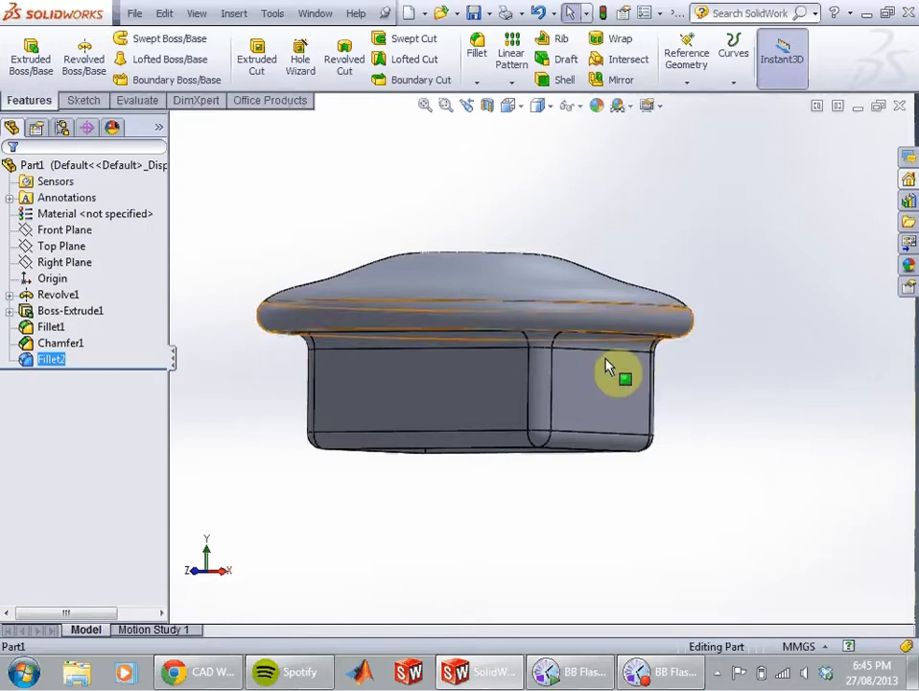
{"action": "middle_click_drag", "start_coordinate": [670, 393], "coordinate": [695, 387]}
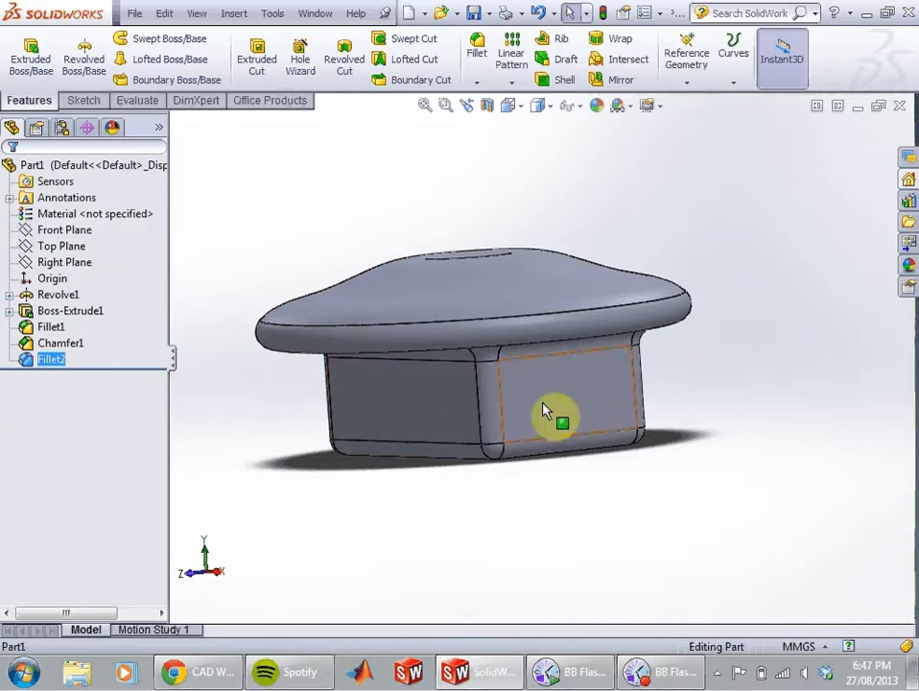
Step: Start a new sketch on the boss's flat short end face and orient the view normal to it
{"action": "middle_click_drag", "start_coordinate": [718, 368], "coordinate": [697, 369]}
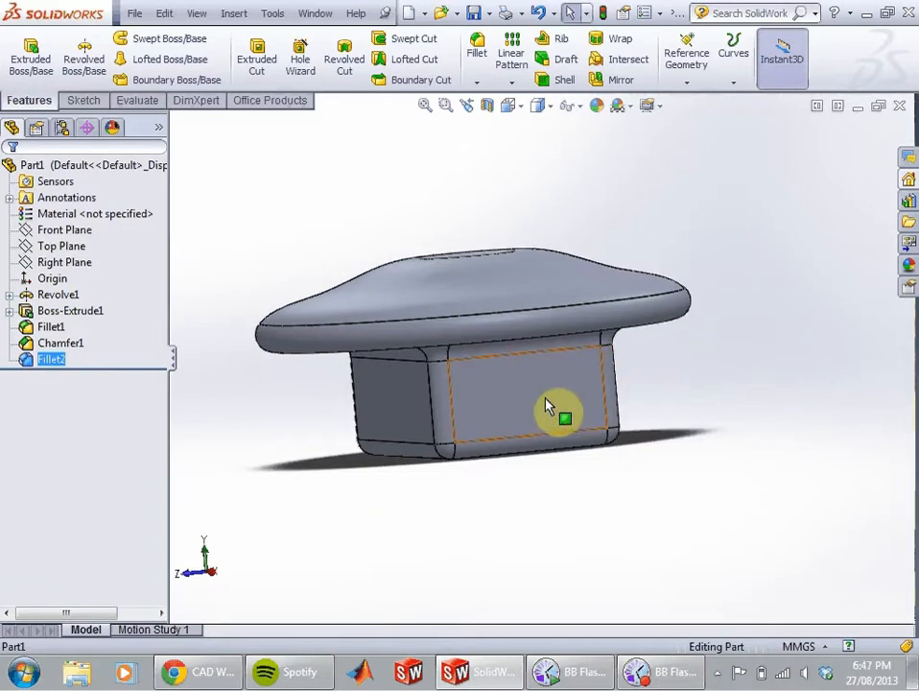
{"action": "left_click", "coordinate": [521, 407]}
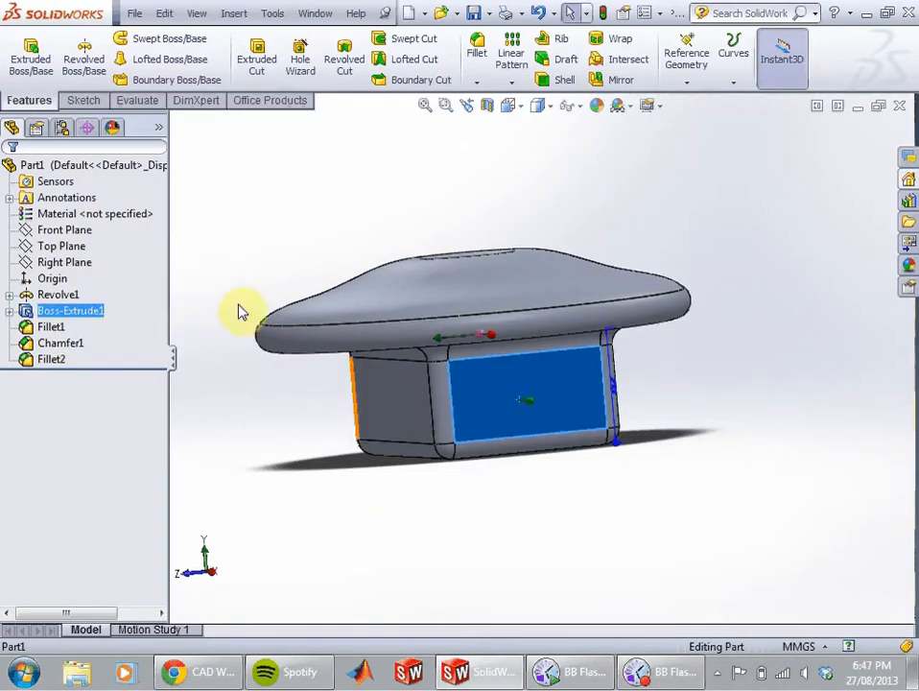
{"action": "left_click", "coordinate": [83, 98]}
{"action": "left_click", "coordinate": [25, 56]}
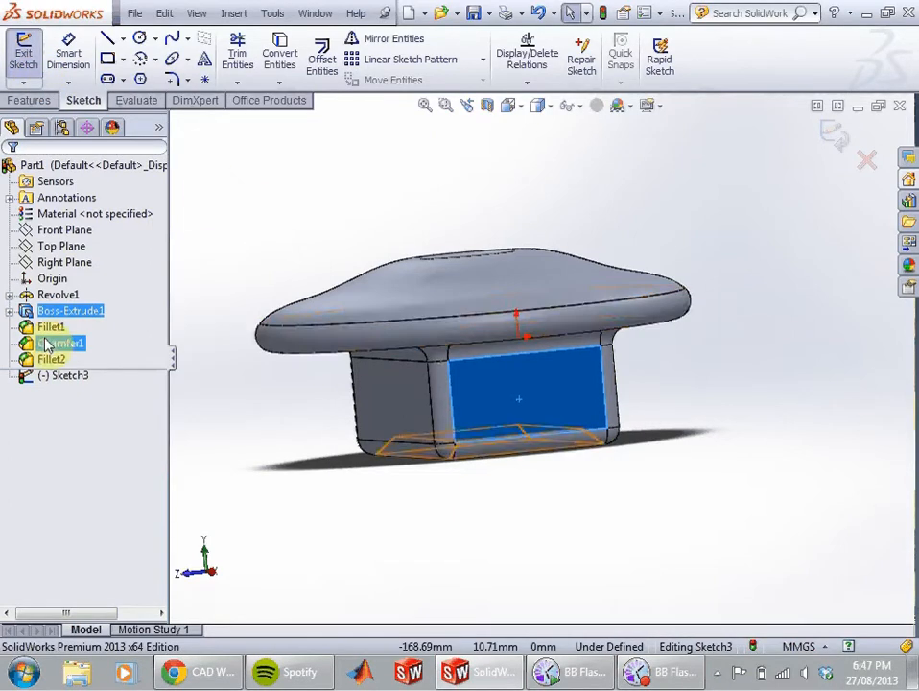
{"action": "key", "text": "space"}
{"action": "left_click", "coordinate": [322, 554]}
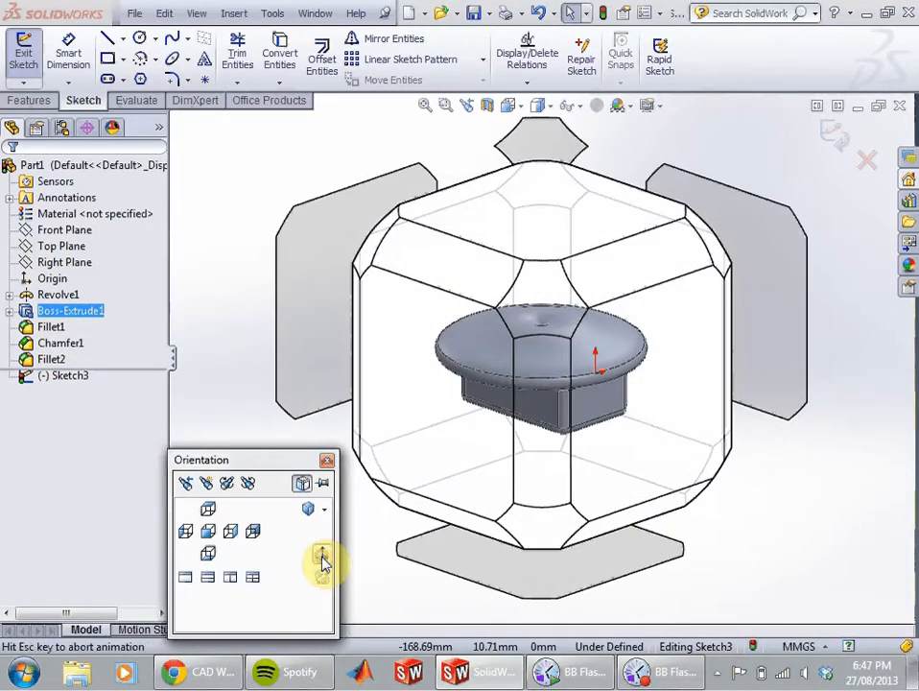
Step: Sketch a circle on the end face, centred about 29.8 mm directly below the origin, and set its radius to 12 mm
{"action": "left_click", "coordinate": [139, 37]}
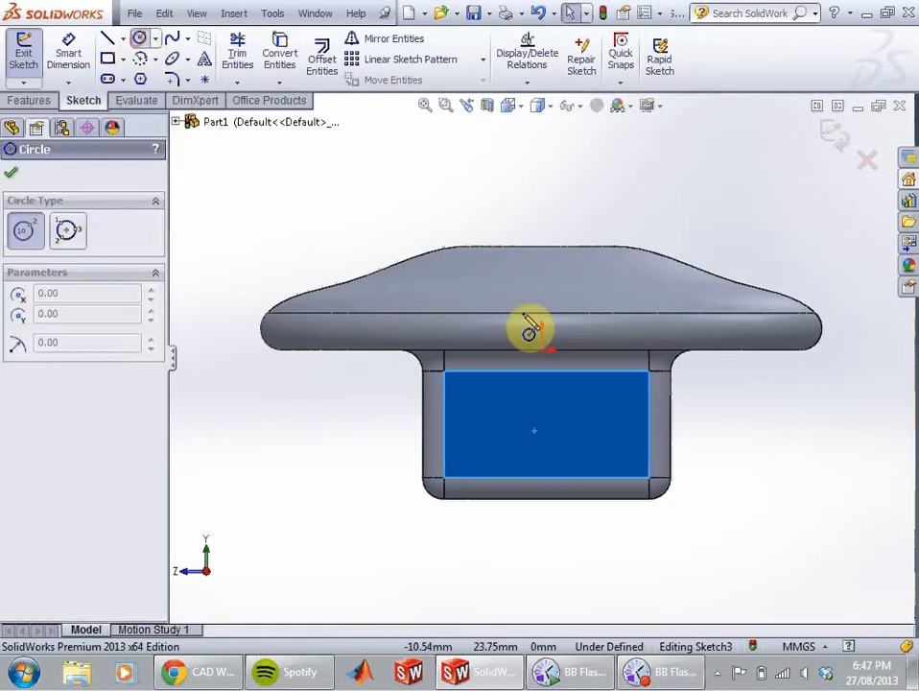
{"action": "left_click", "coordinate": [542, 415]}
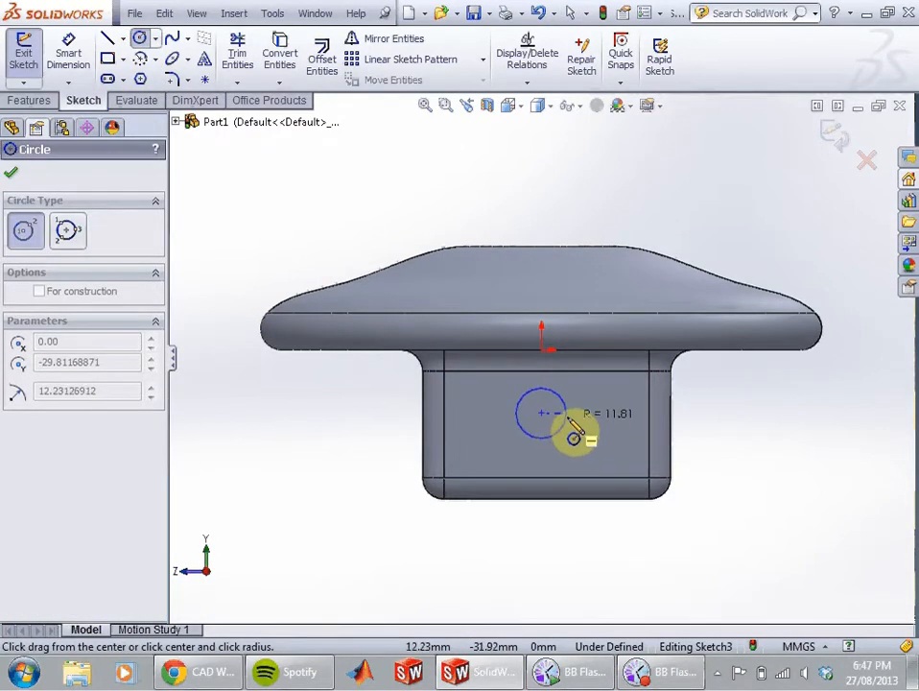
{"action": "left_click", "coordinate": [570, 436]}
{"action": "type", "text": "12"}
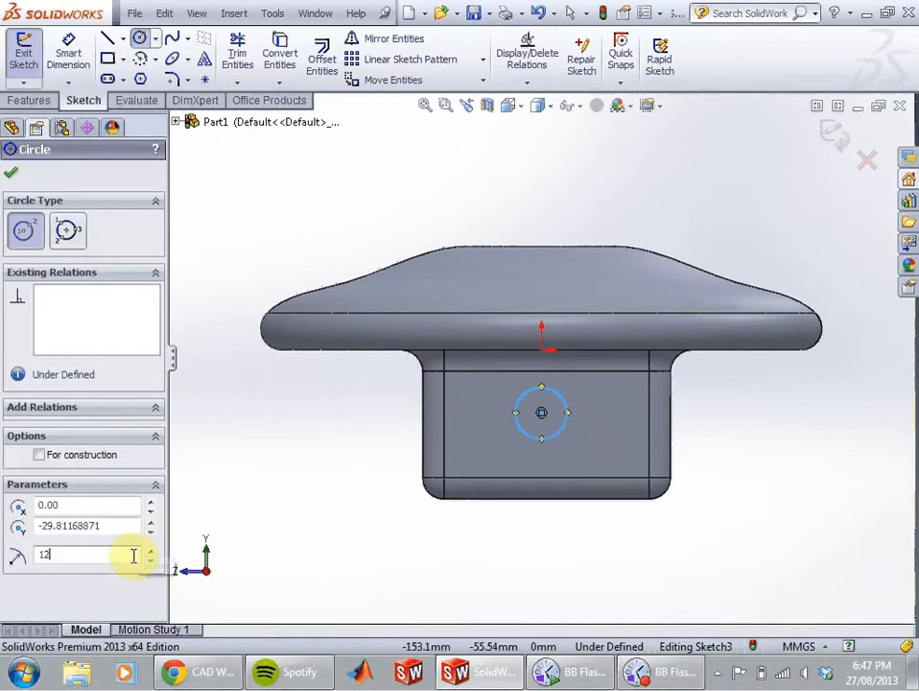
{"action": "key", "text": "Return"}
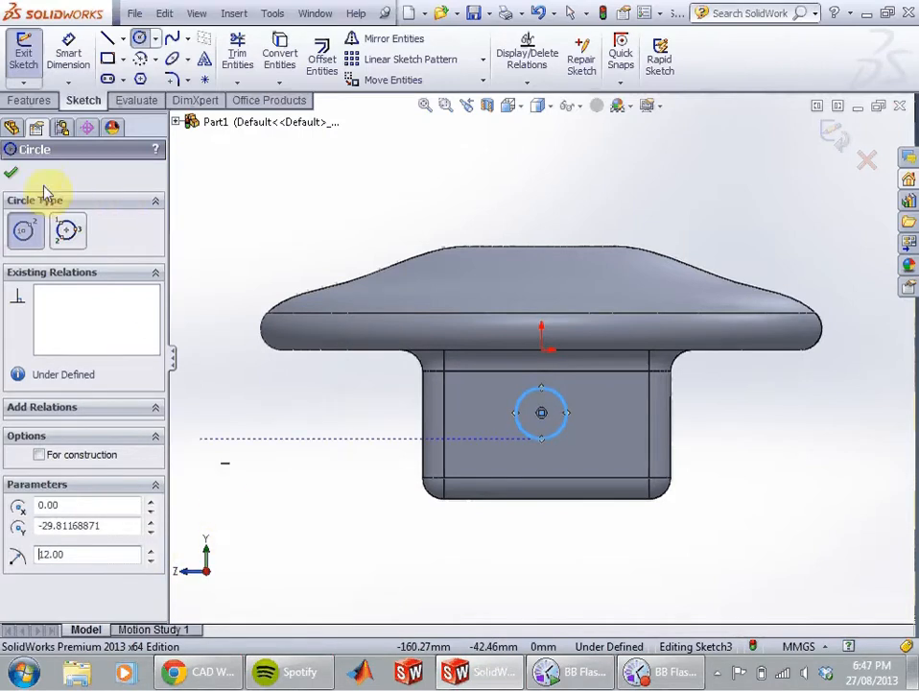
{"action": "left_click", "coordinate": [11, 173]}
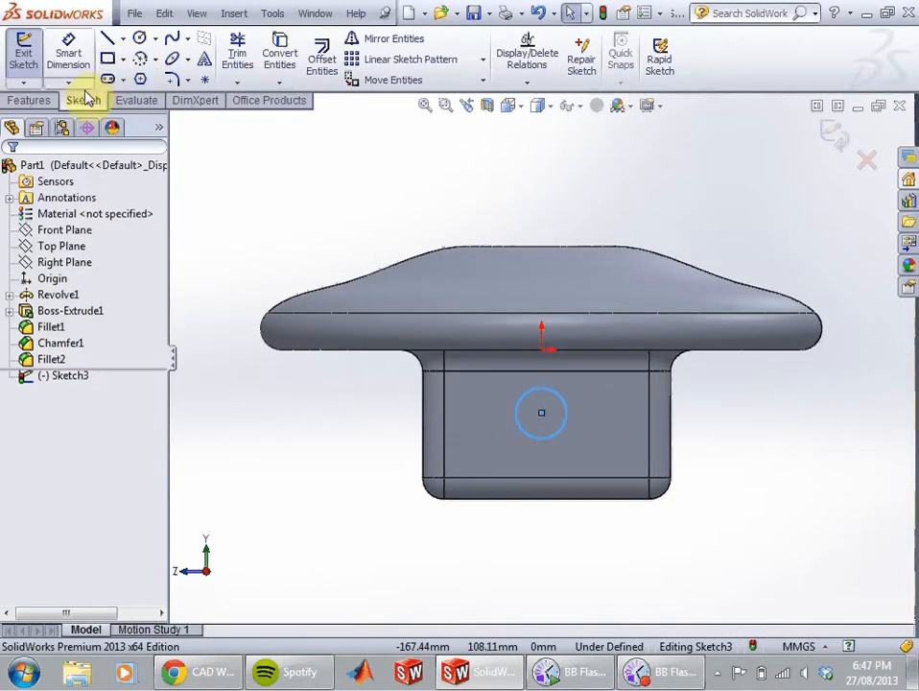
{"action": "left_click", "coordinate": [34, 100]}
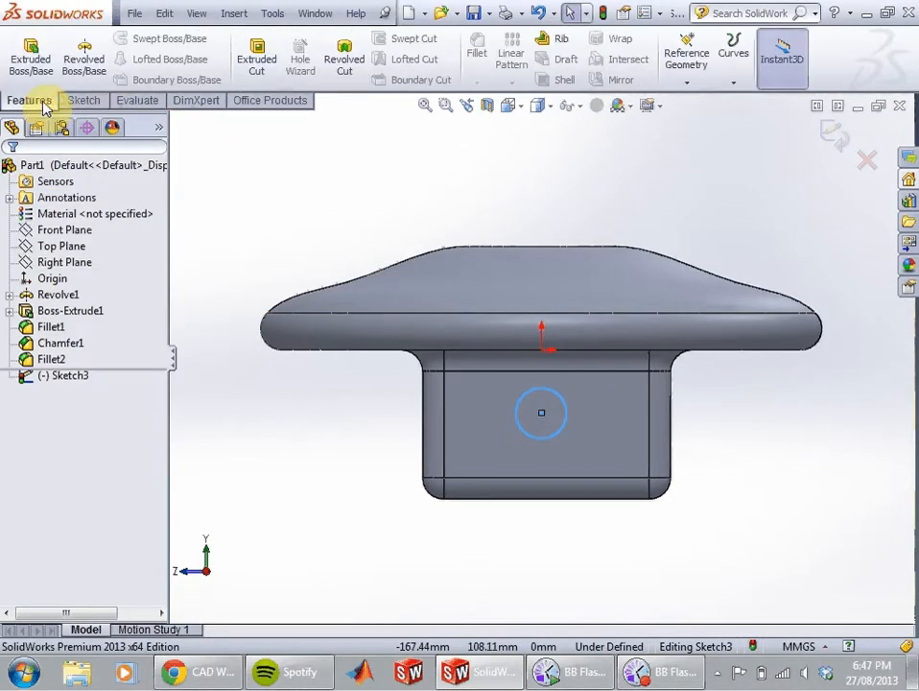
Step: Start an extruded cut from the circle and extend its blind depth to 233 mm through the boss
{"action": "left_click", "coordinate": [256, 59]}
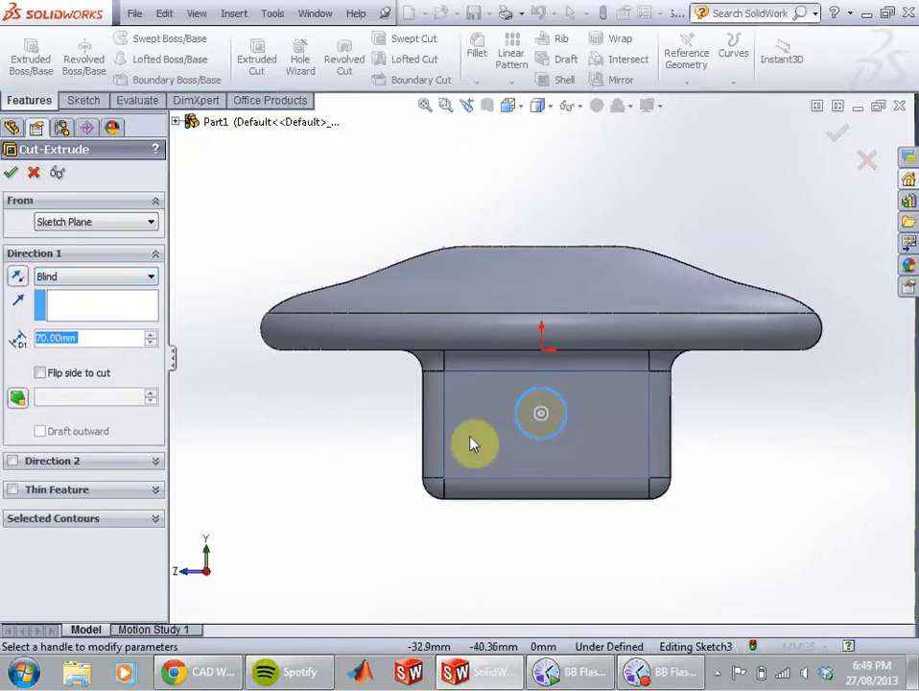
{"action": "middle_click_drag", "start_coordinate": [472, 445], "coordinate": [589, 400]}
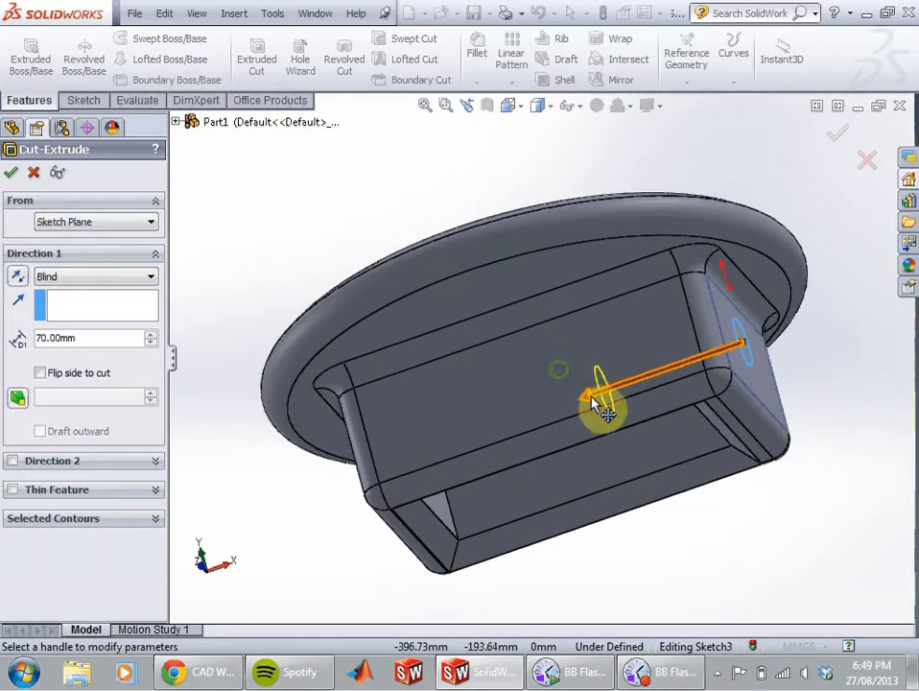
{"action": "left_click_drag", "start_coordinate": [589, 400], "coordinate": [287, 526]}
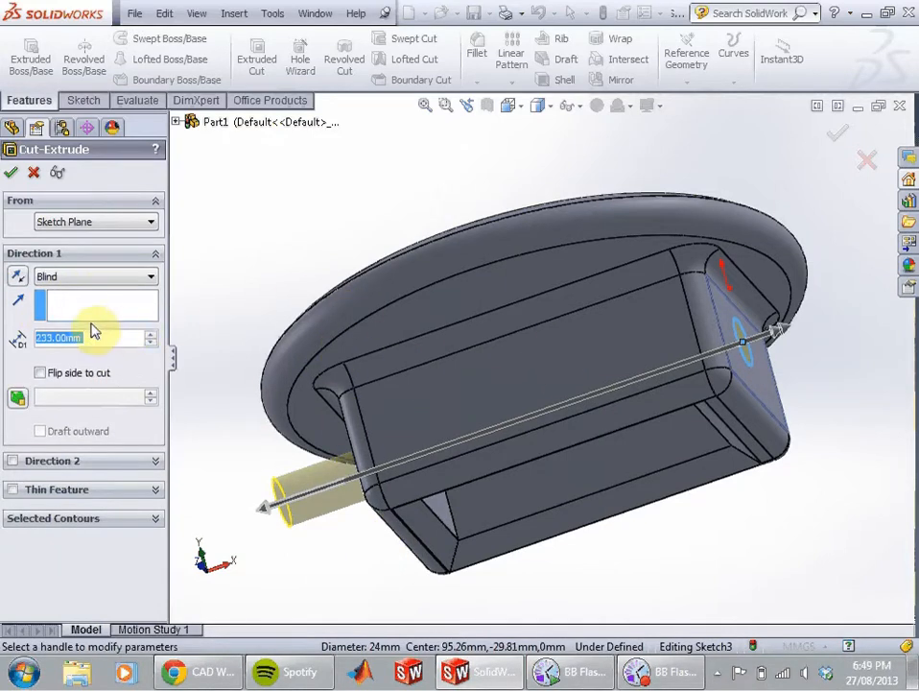
Step: Change the cut's end condition to Up To Surface and choose the boss's opposite outer end face as the limit
{"action": "left_click", "coordinate": [129, 278]}
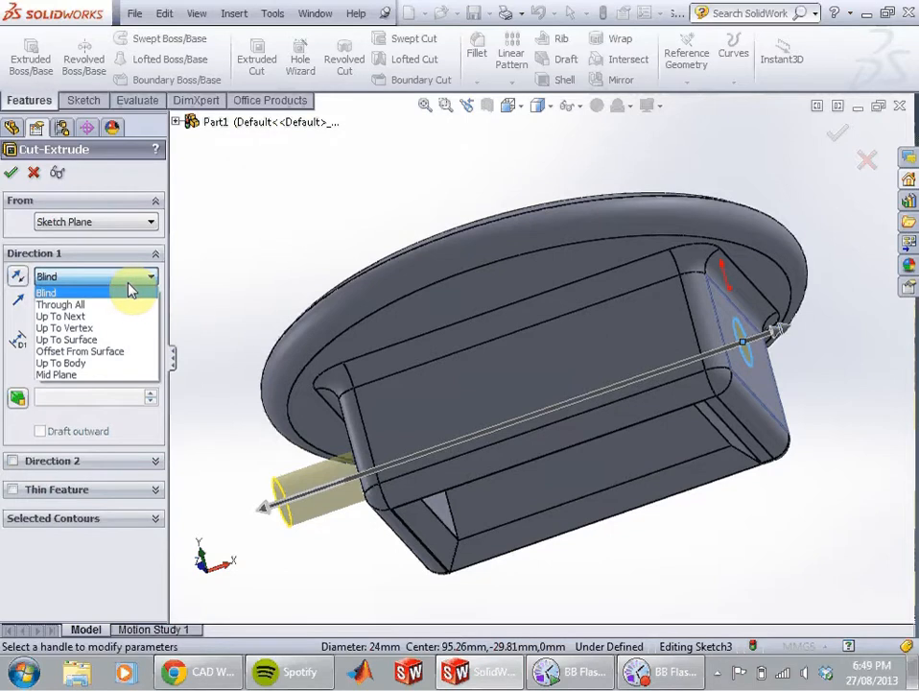
{"action": "left_click", "coordinate": [93, 340]}
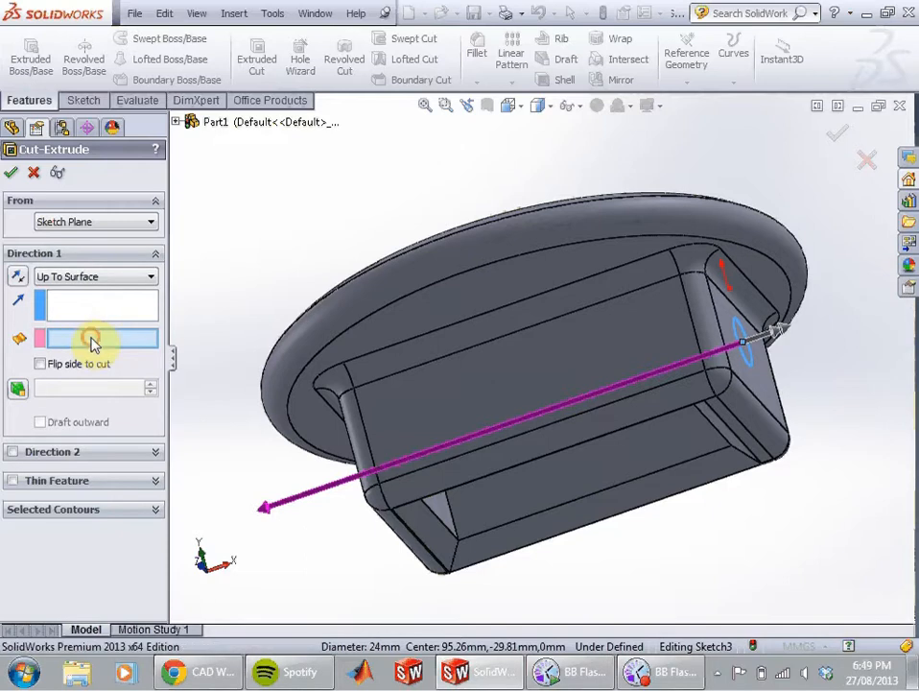
{"action": "left_click", "coordinate": [96, 309]}
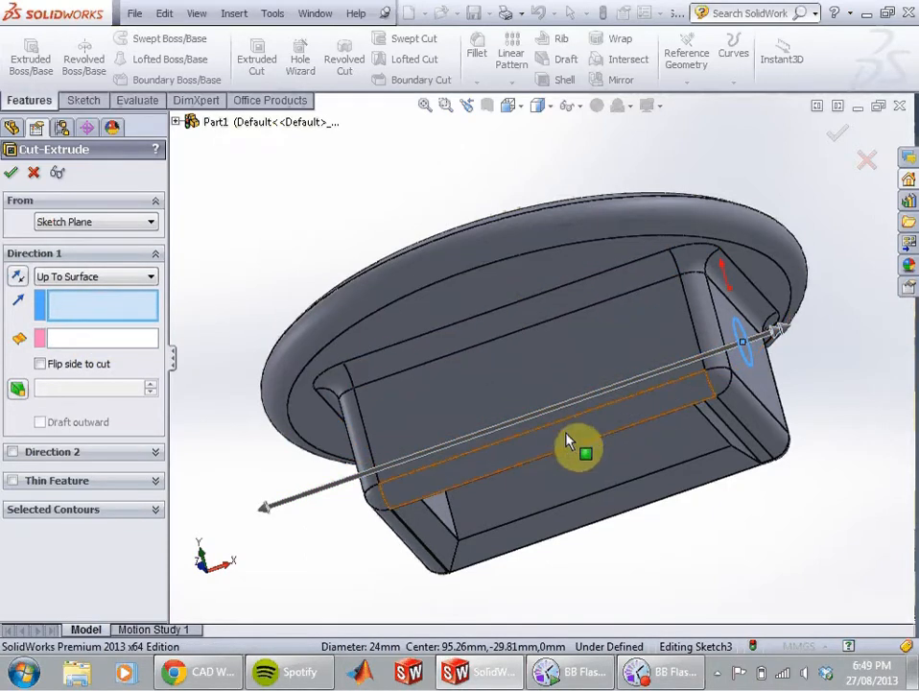
{"action": "left_click", "coordinate": [95, 341]}
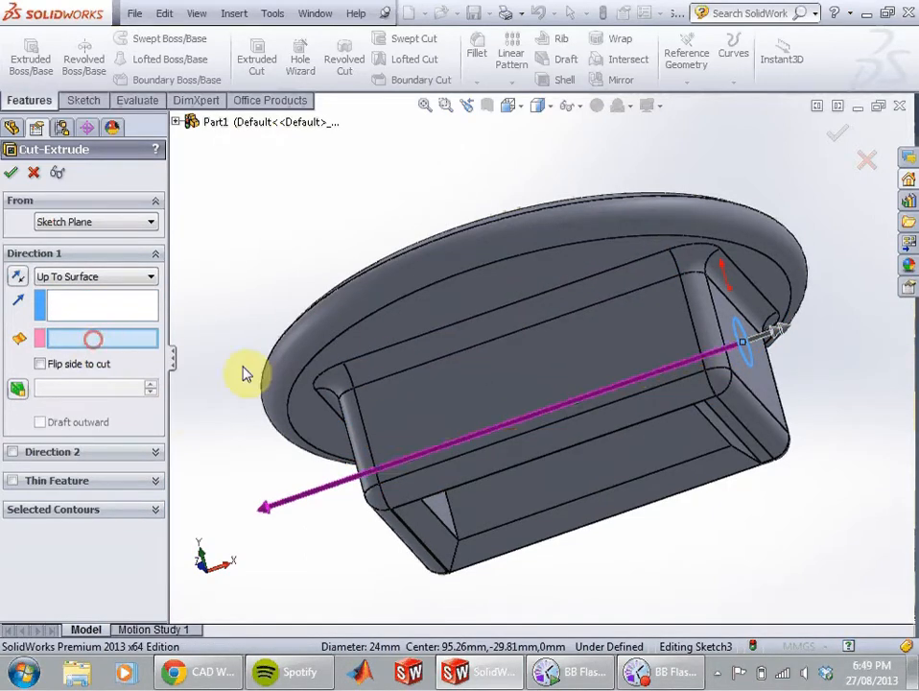
{"action": "middle_click_drag", "start_coordinate": [293, 408], "coordinate": [463, 444]}
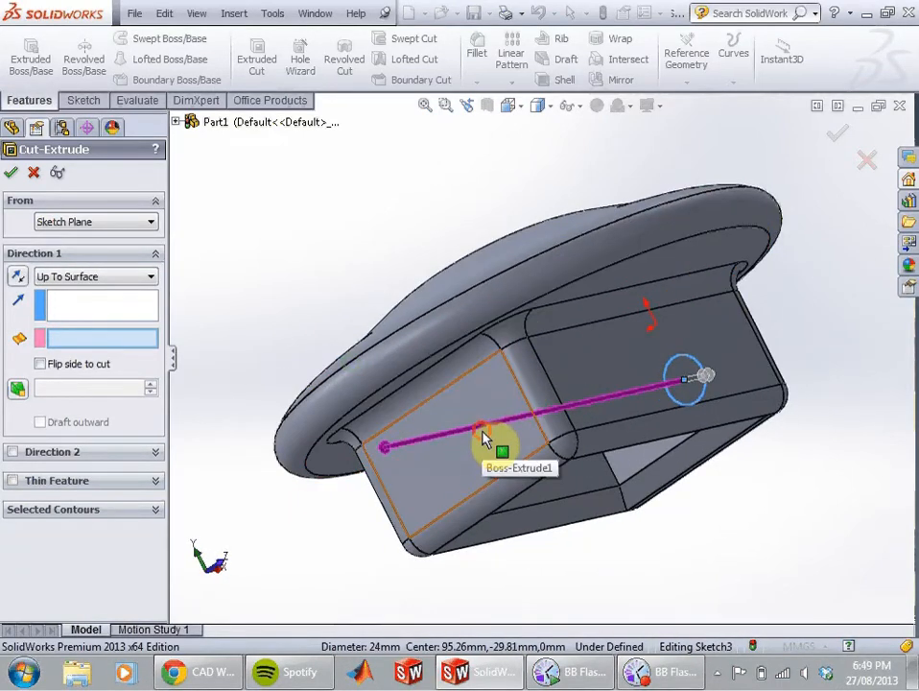
{"action": "left_click", "coordinate": [492, 437]}
Step: Try the near inner wall as the cut's limit, restore the far outer end face, and complete the cut
{"action": "middle_click_drag", "start_coordinate": [538, 430], "coordinate": [595, 393]}
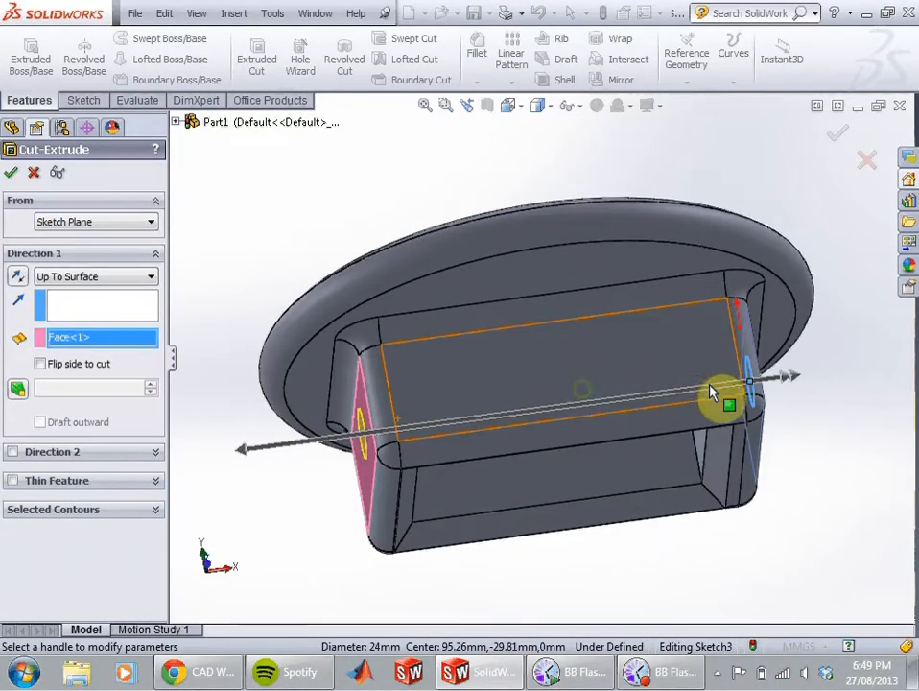
{"action": "middle_click_drag", "start_coordinate": [760, 453], "coordinate": [730, 308]}
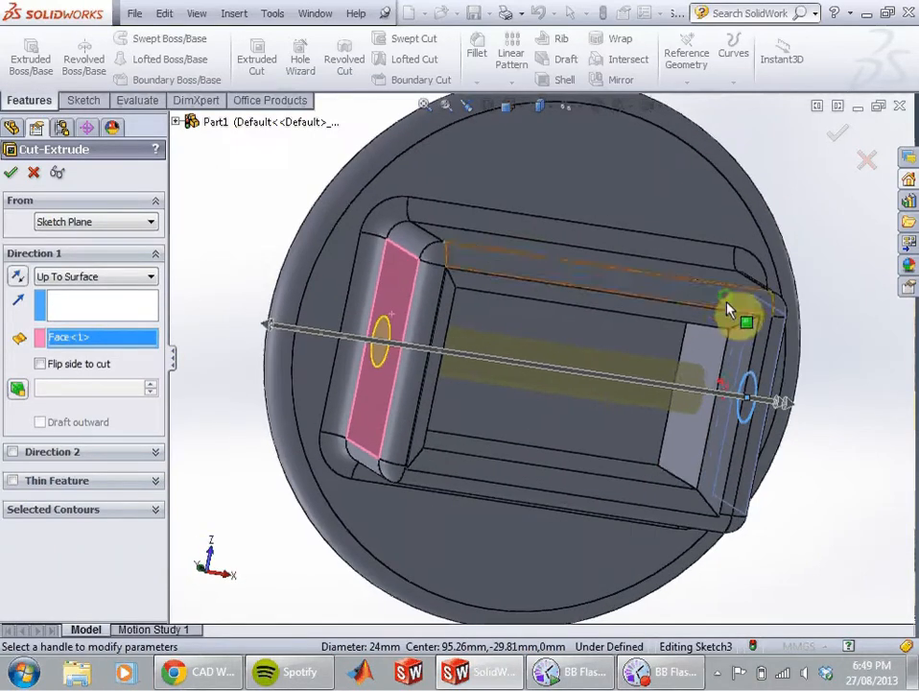
{"action": "left_click", "coordinate": [730, 374]}
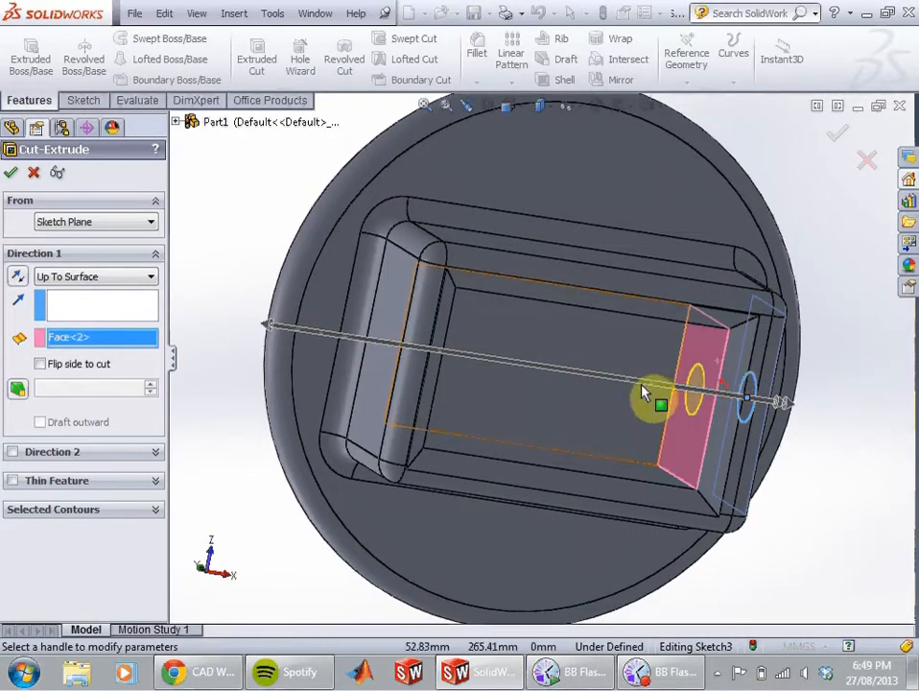
{"action": "left_click", "coordinate": [392, 377]}
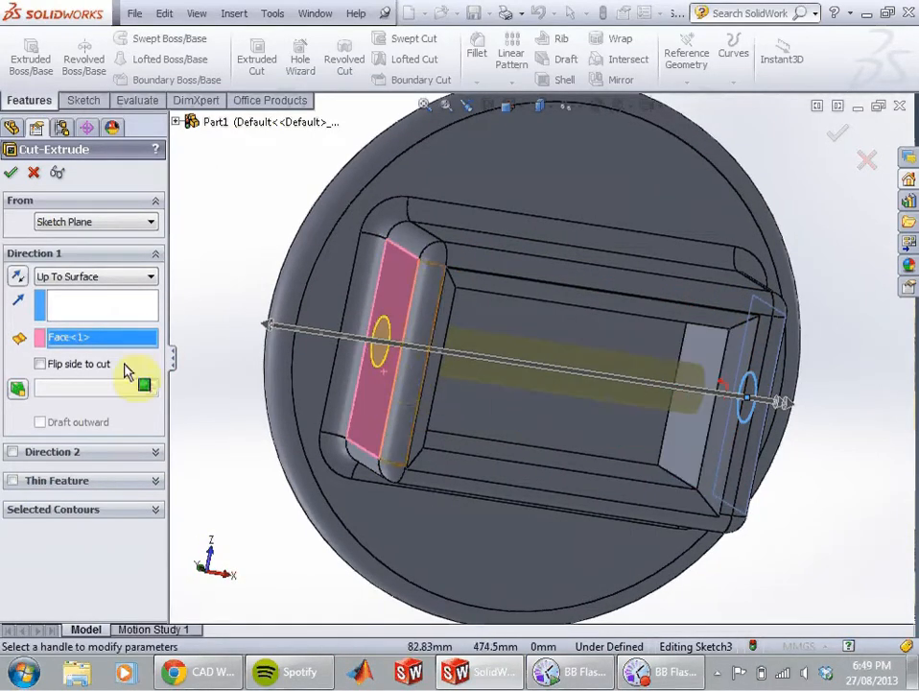
{"action": "left_click", "coordinate": [13, 176]}
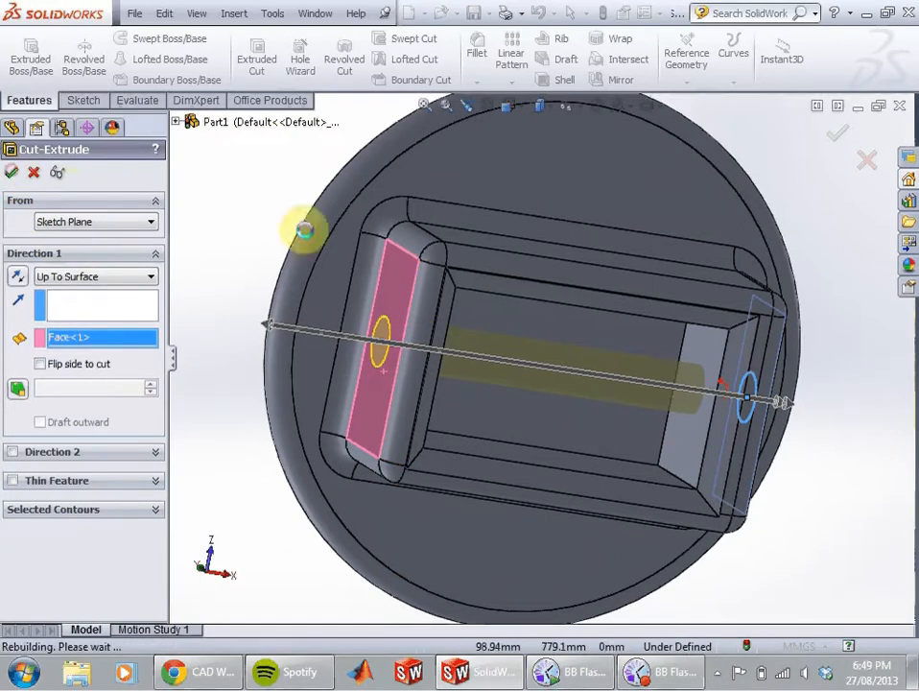
{"action": "middle_click_drag", "start_coordinate": [512, 239], "coordinate": [349, 379]}
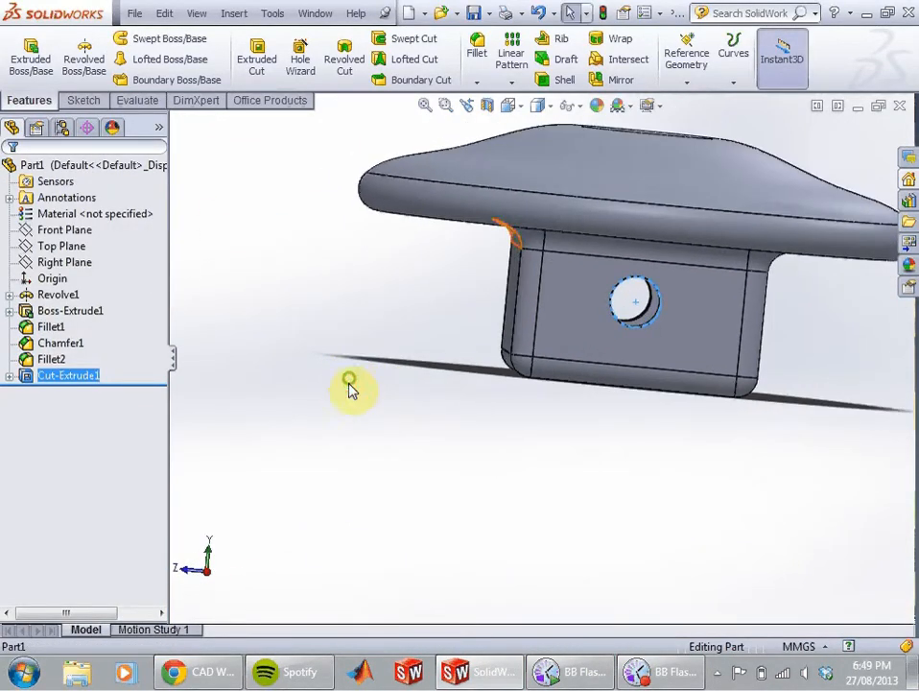
{"action": "left_click", "coordinate": [357, 395]}
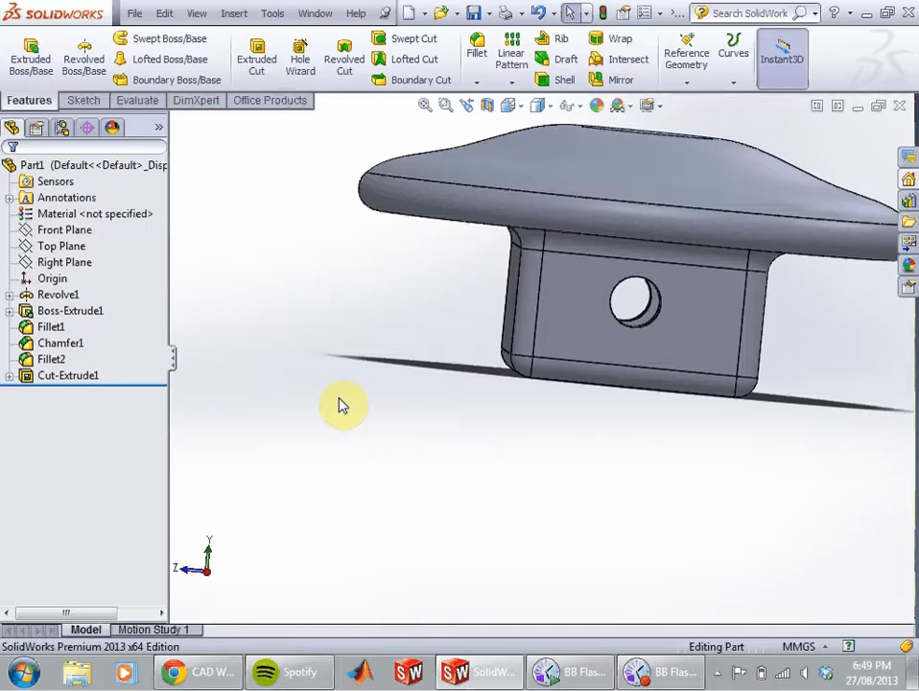
Step: Create a new part document
{"action": "left_click", "coordinate": [132, 13]}
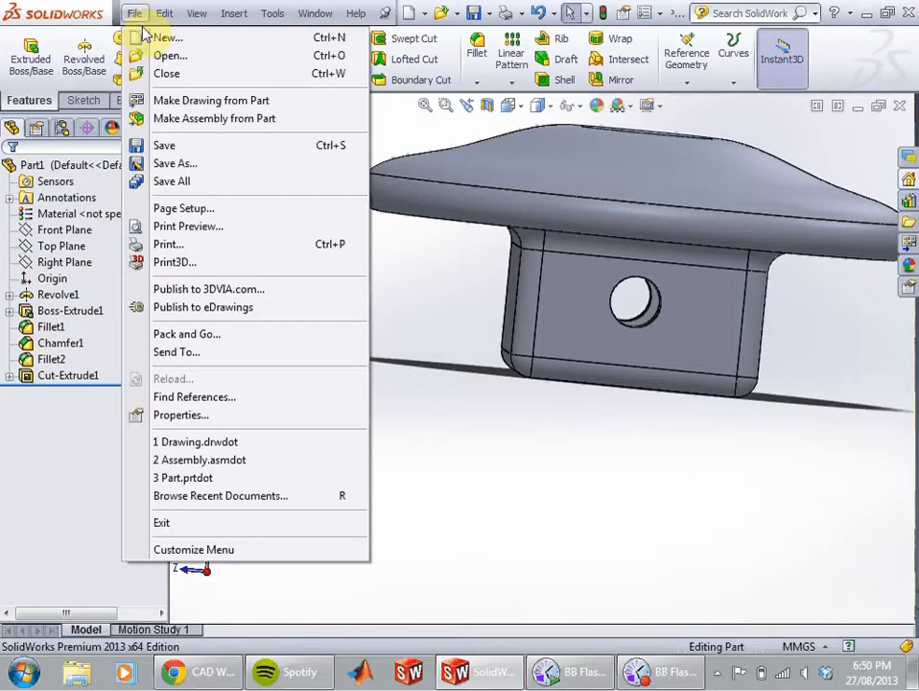
{"action": "left_click", "coordinate": [163, 37]}
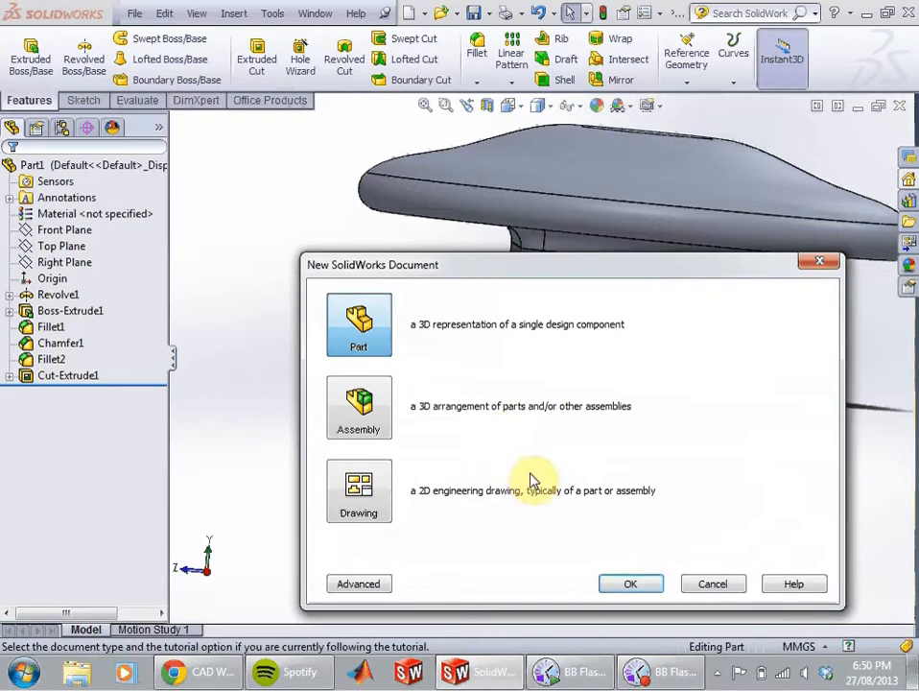
{"action": "left_click", "coordinate": [619, 589]}
{"action": "left_click", "coordinate": [628, 589]}
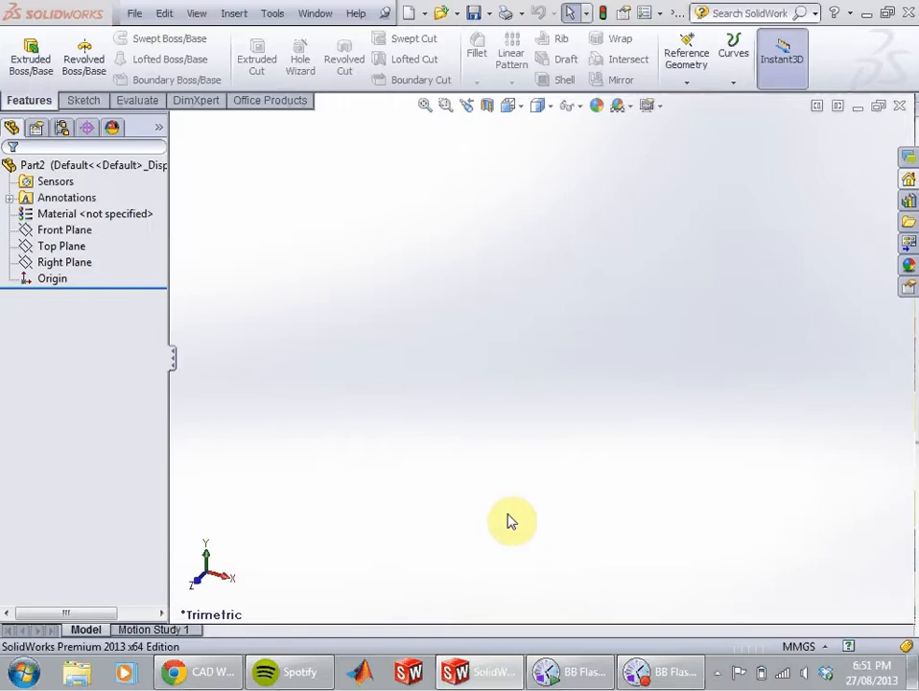
Step: Start a new sketch on the Front Plane of the empty part
{"action": "left_click", "coordinate": [81, 101]}
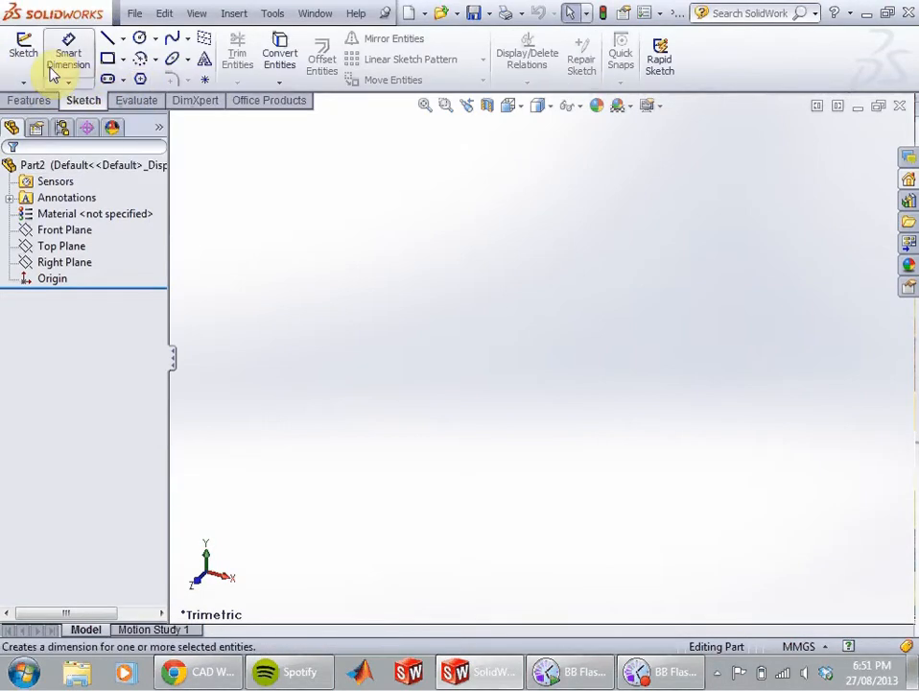
{"action": "left_click", "coordinate": [63, 247]}
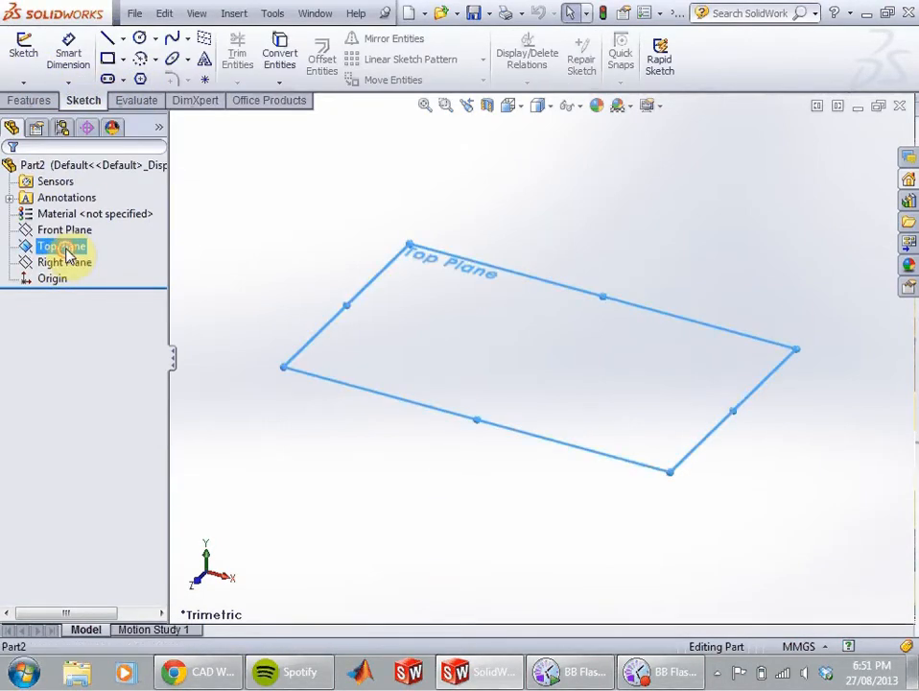
{"action": "left_click", "coordinate": [24, 48]}
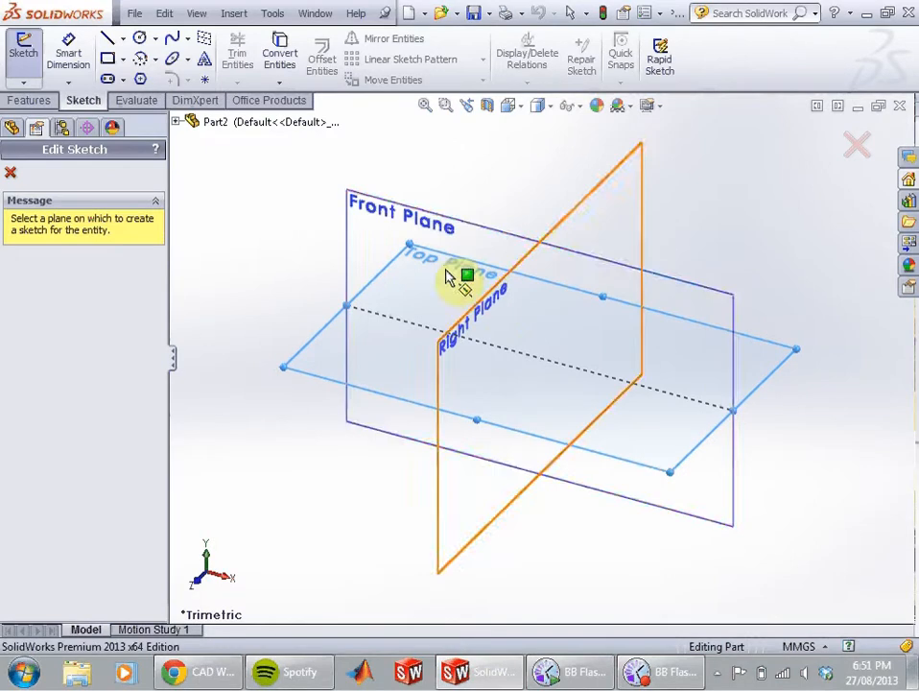
{"action": "left_click", "coordinate": [447, 226]}
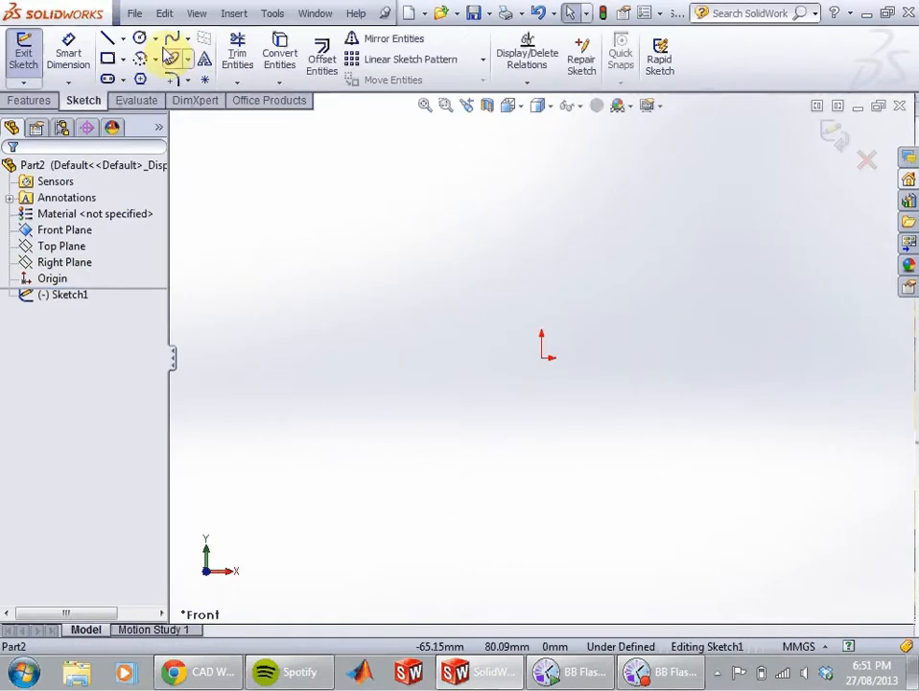
Step: Sketch a circle centred on the origin and set its radius to 12 mm
{"action": "left_click", "coordinate": [139, 39]}
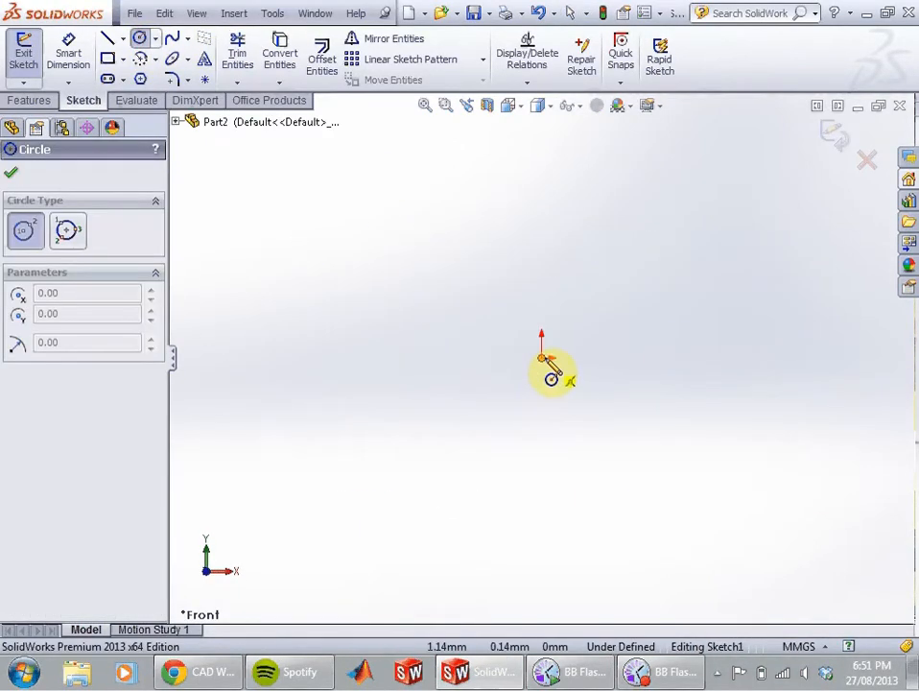
{"action": "left_click", "coordinate": [541, 357]}
{"action": "left_click", "coordinate": [580, 358]}
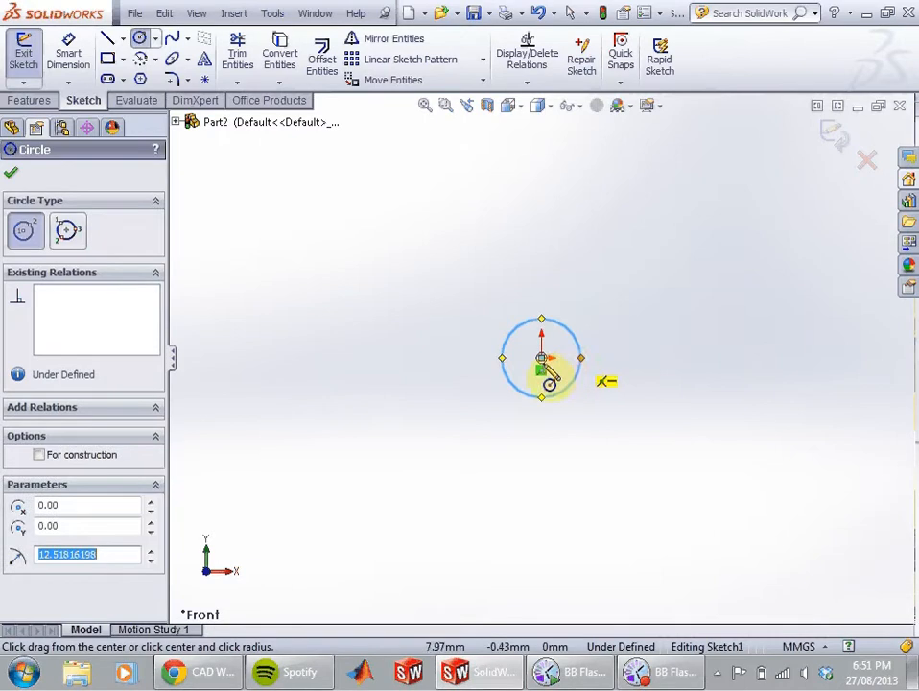
{"action": "type", "text": "12"}
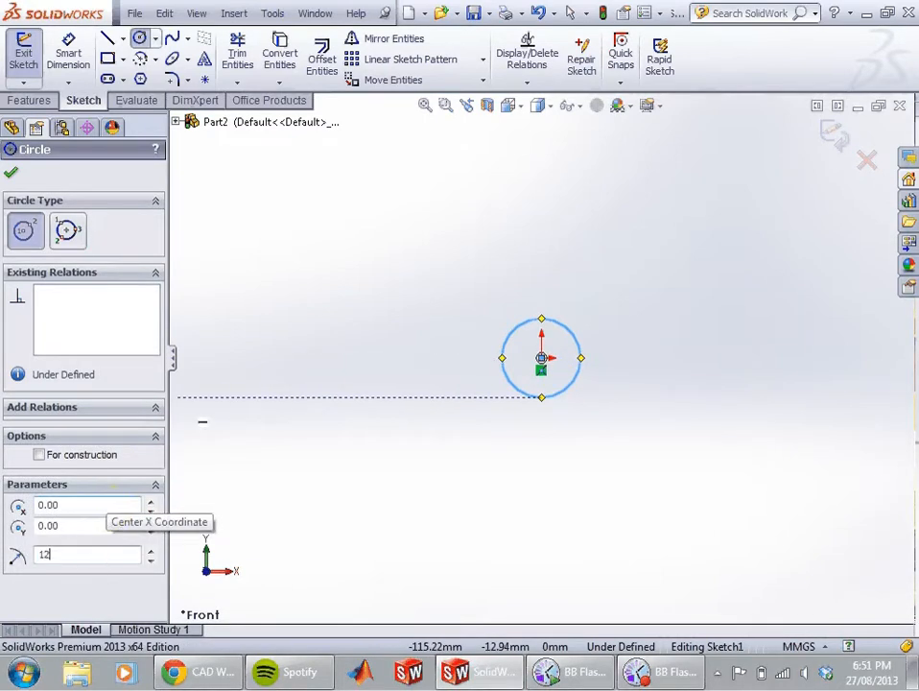
{"action": "key", "text": "Return"}
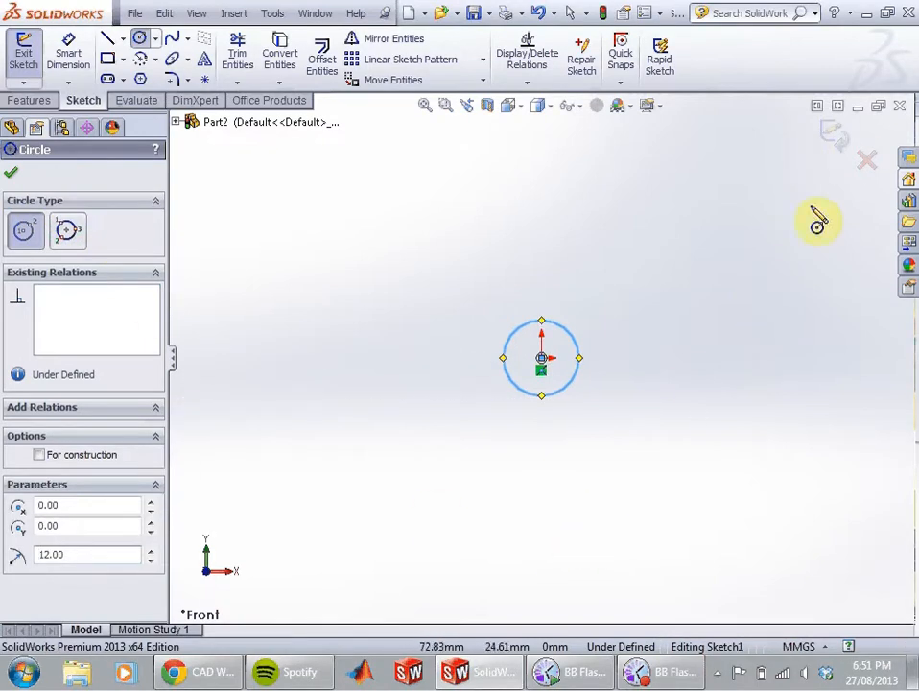
Step: Minimise the new part's window and measure the cylindrical face of the hole in Part1
{"action": "left_click", "coordinate": [858, 106]}
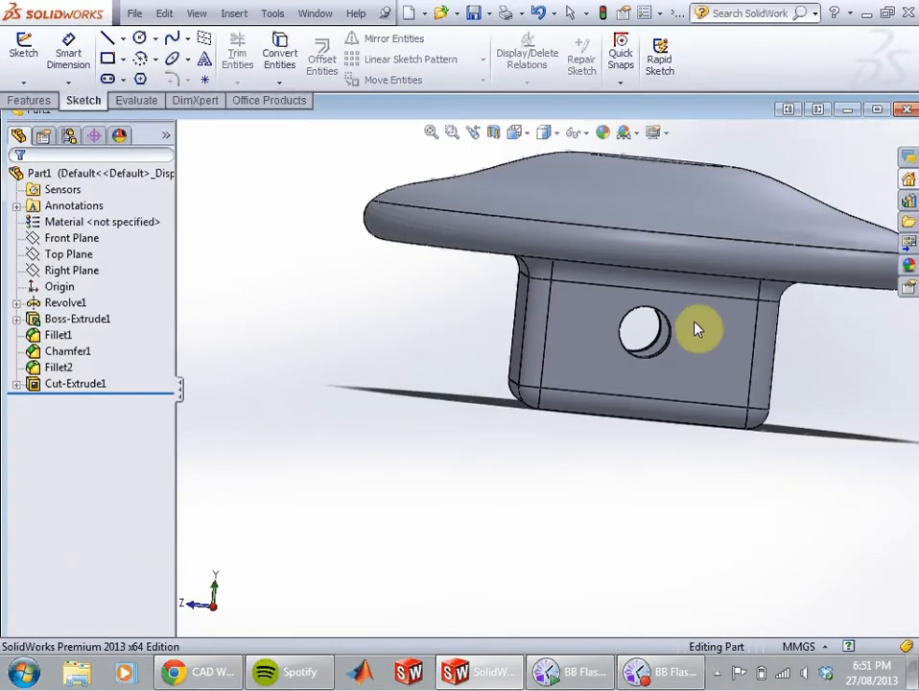
{"action": "left_click", "coordinate": [275, 15]}
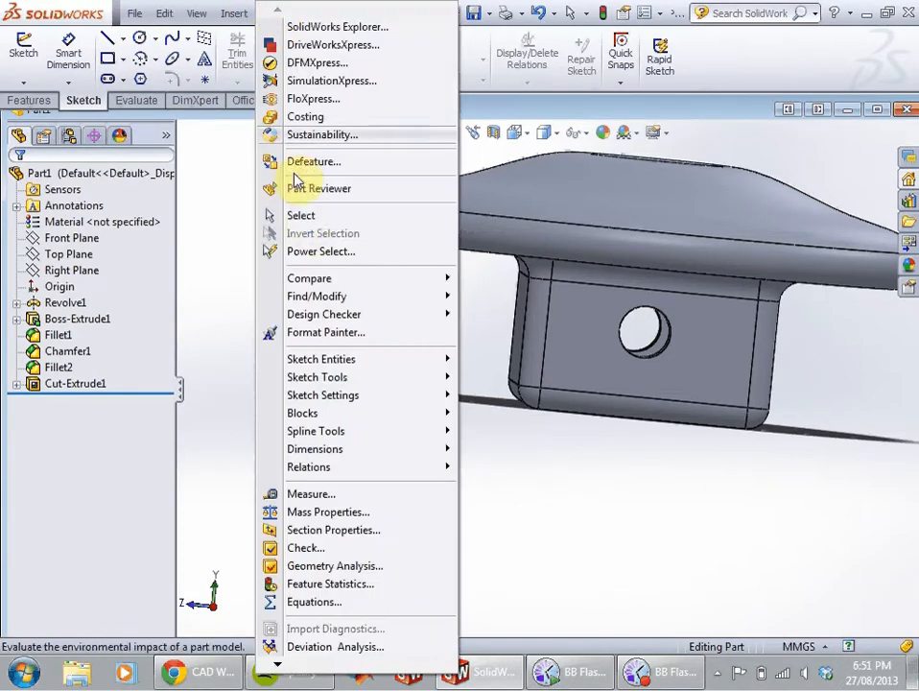
{"action": "left_click", "coordinate": [307, 494]}
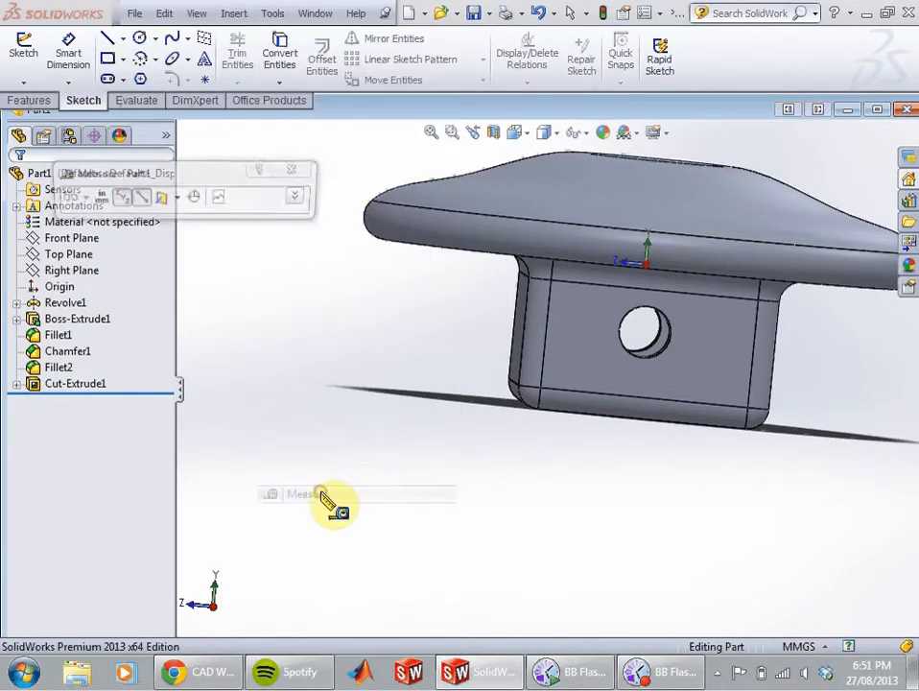
{"action": "middle_click_drag", "start_coordinate": [665, 332], "coordinate": [711, 361]}
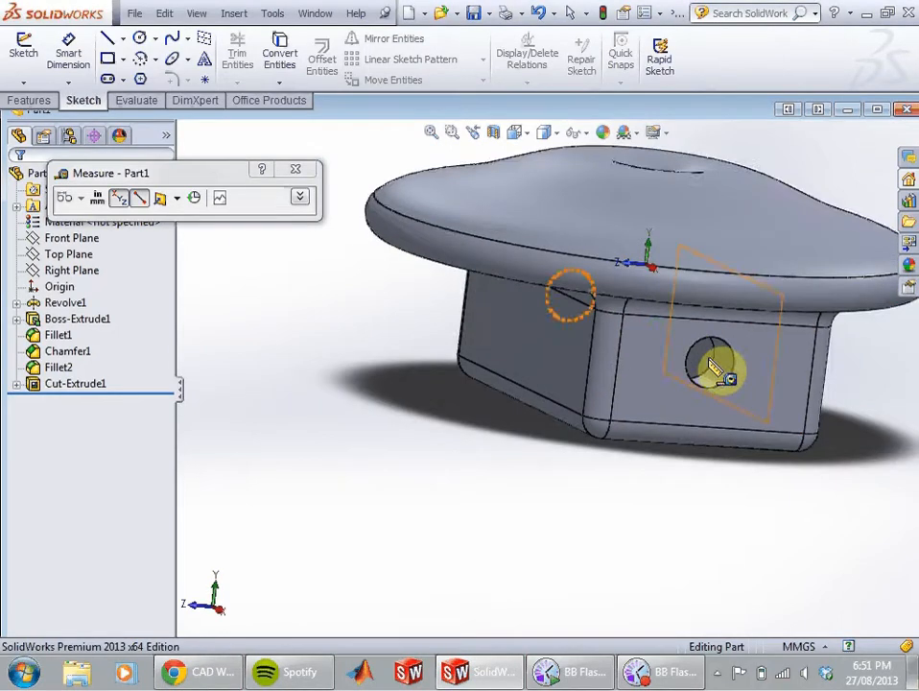
{"action": "scroll", "coordinate": [715, 361], "scroll_direction": "down", "scroll_amount": 5}
{"action": "left_click", "coordinate": [671, 395]}
{"action": "middle_click_drag", "start_coordinate": [651, 405], "coordinate": [723, 470]}
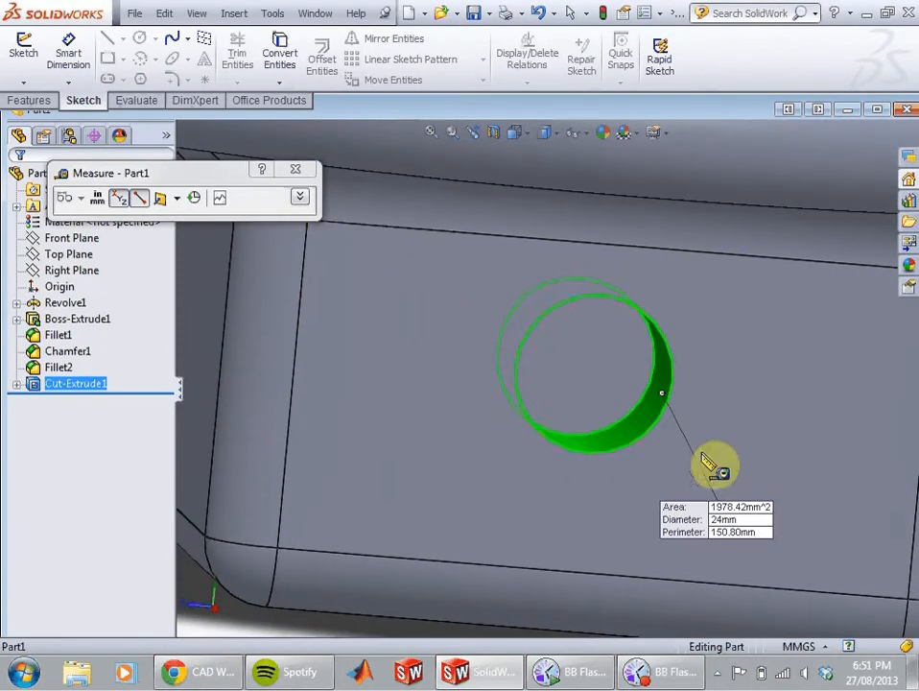
Step: Fit the whole part in view, close the measurement, and minimise the Part1 window
{"action": "key", "text": "f"}
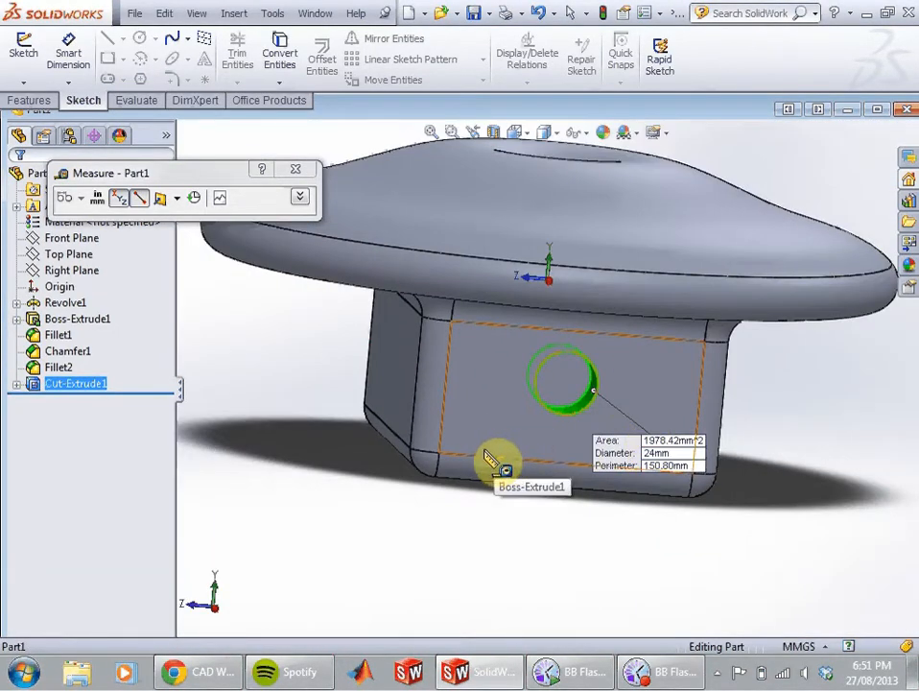
{"action": "middle_click_drag", "start_coordinate": [484, 458], "coordinate": [451, 436]}
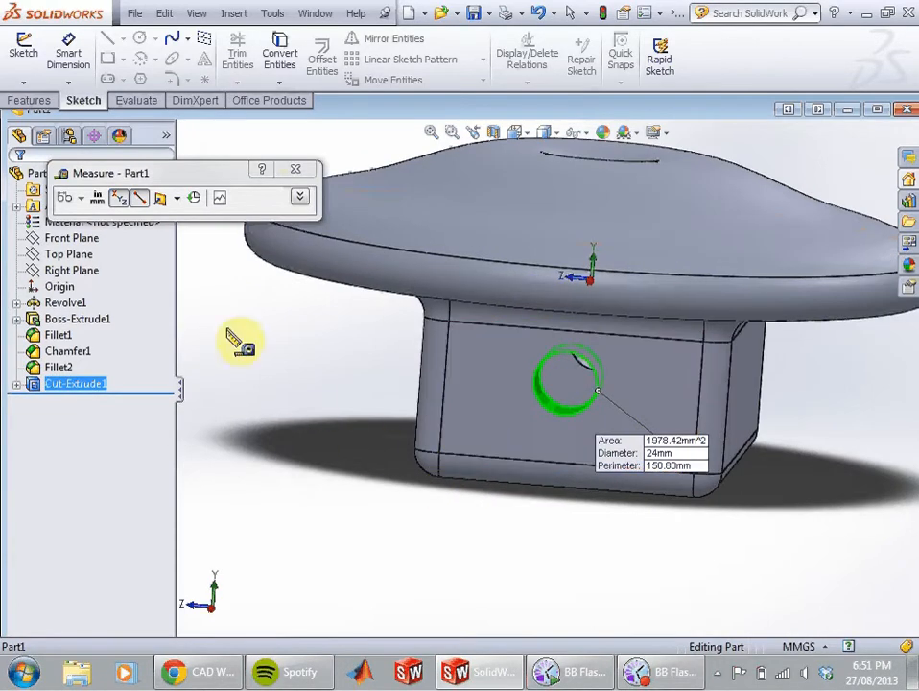
{"action": "left_click", "coordinate": [295, 170]}
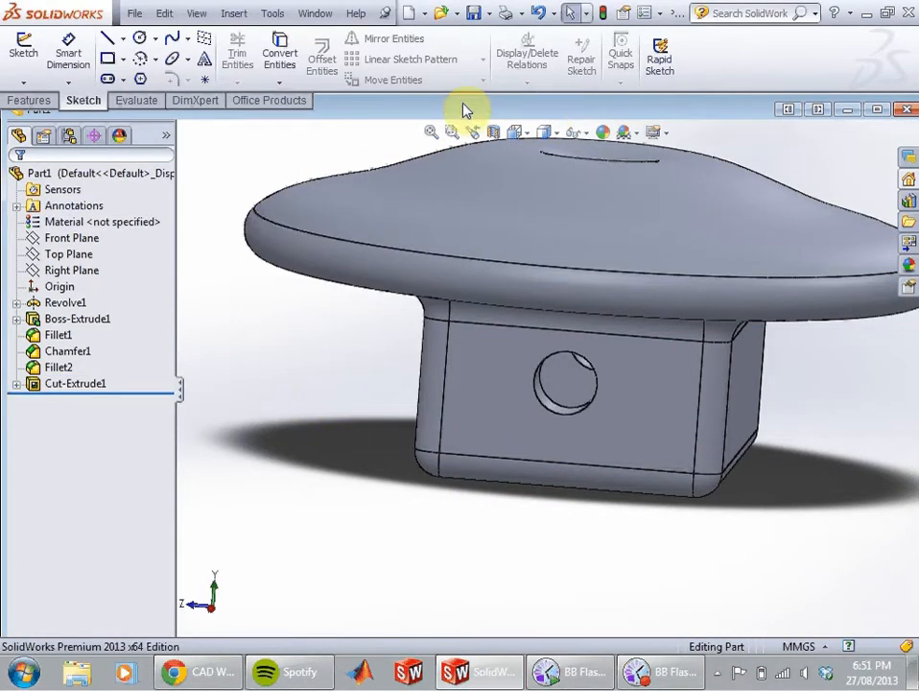
{"action": "left_click", "coordinate": [846, 112]}
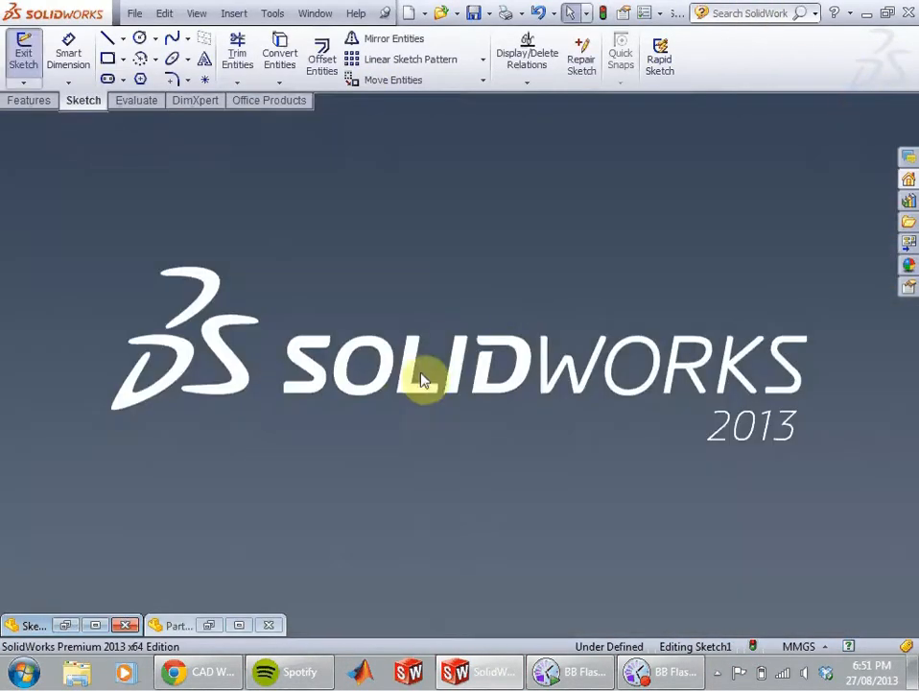
Step: Bring the Part2 sketch window back to full size and keep the menu bar permanently shown
{"action": "left_click", "coordinate": [237, 628]}
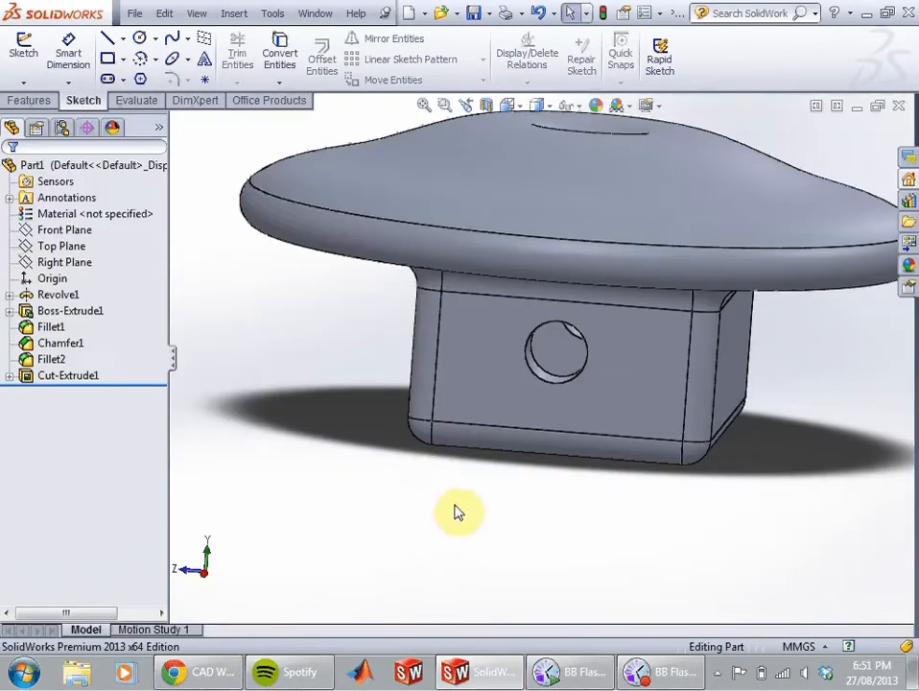
{"action": "left_click", "coordinate": [860, 108]}
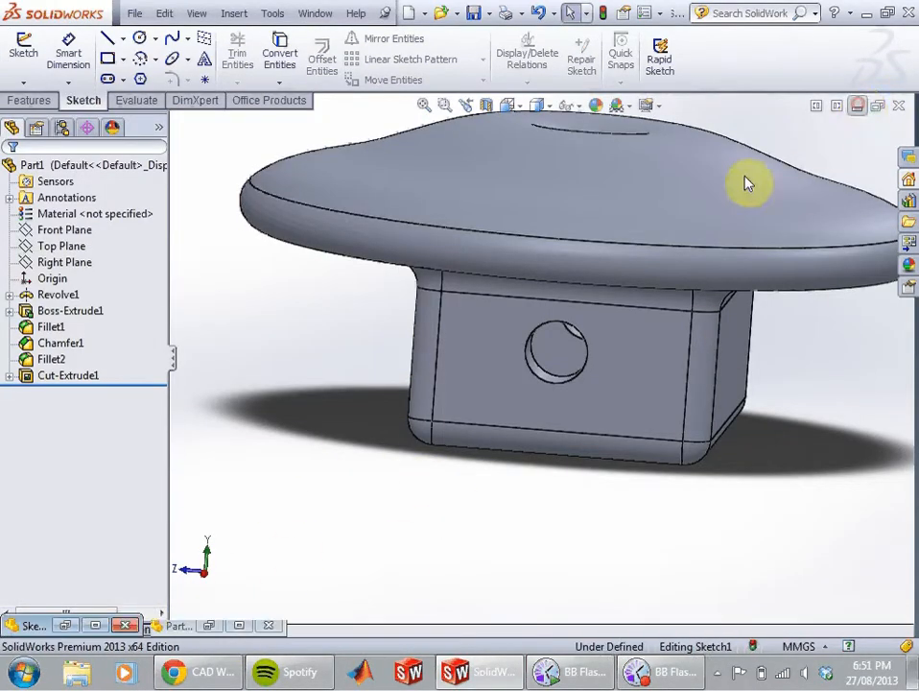
{"action": "left_click", "coordinate": [102, 625]}
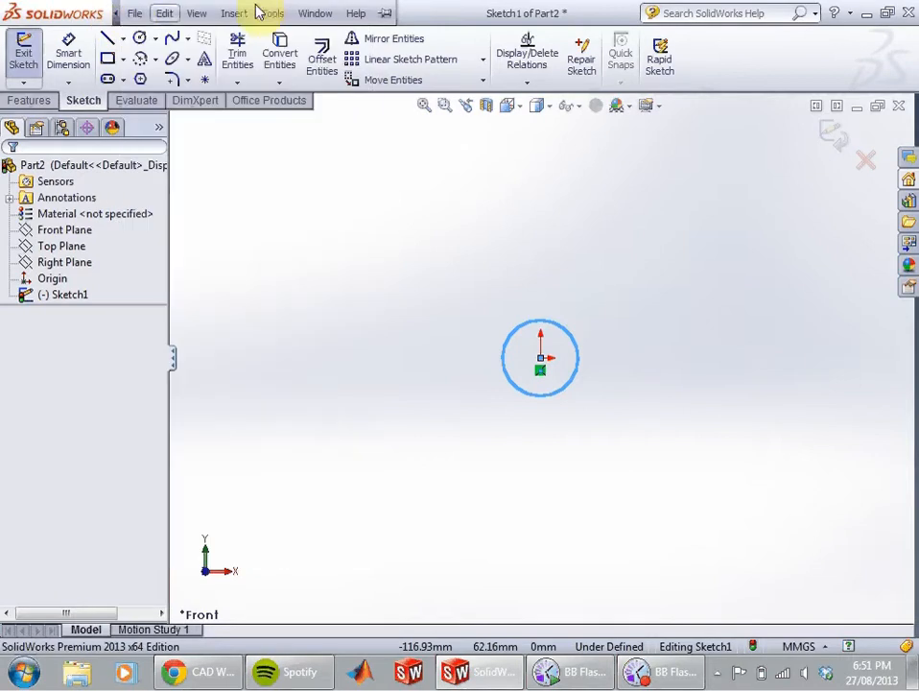
{"action": "left_click", "coordinate": [355, 12]}
{"action": "left_click", "coordinate": [385, 13]}
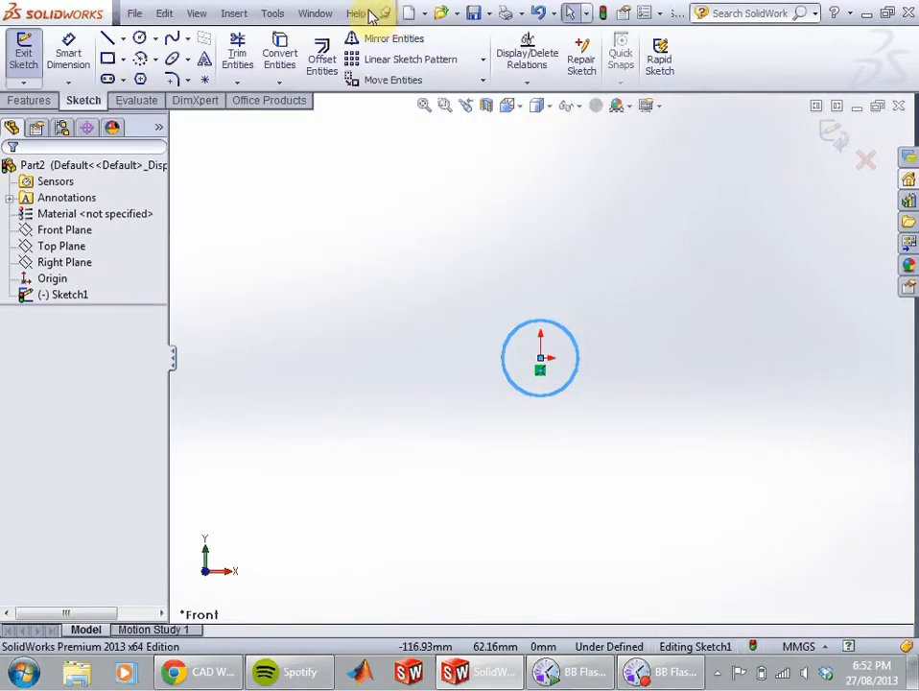
Step: Measure the sketched circle in Part2 and close the measurement
{"action": "left_click", "coordinate": [278, 14]}
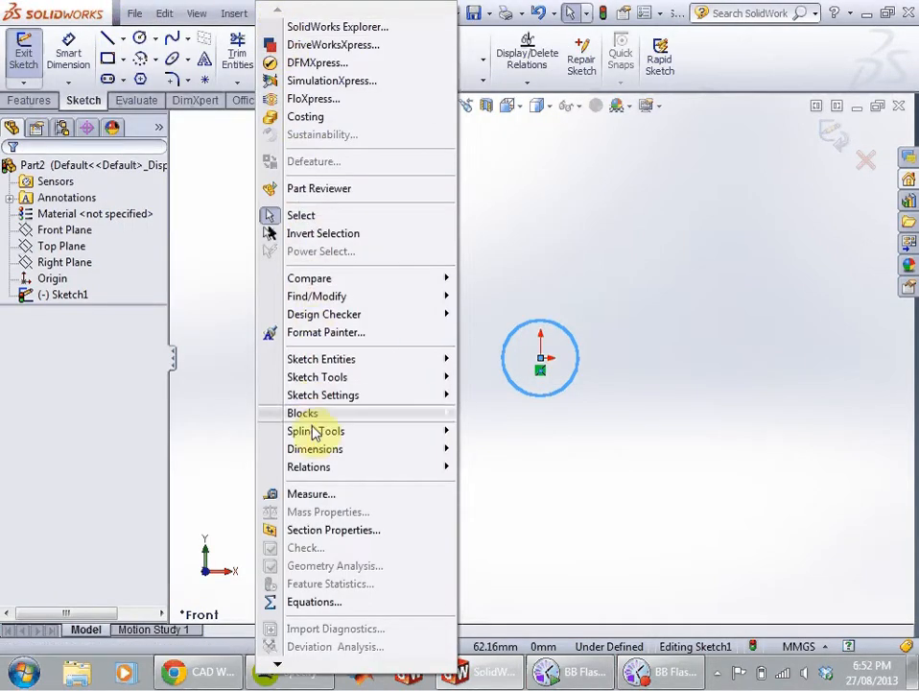
{"action": "left_click", "coordinate": [331, 494]}
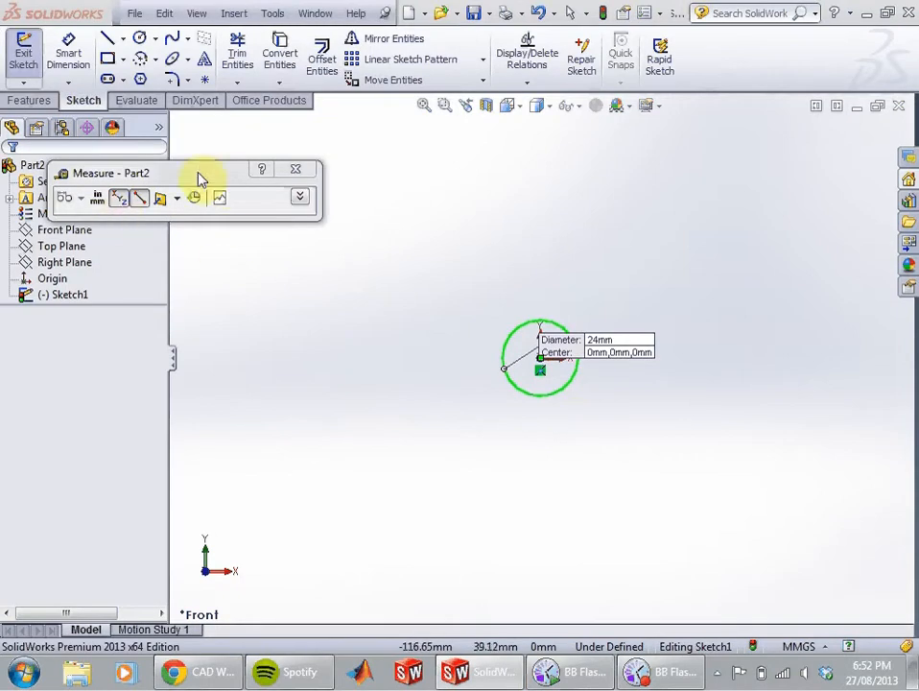
{"action": "scroll", "coordinate": [551, 365], "scroll_direction": "down", "scroll_amount": 5}
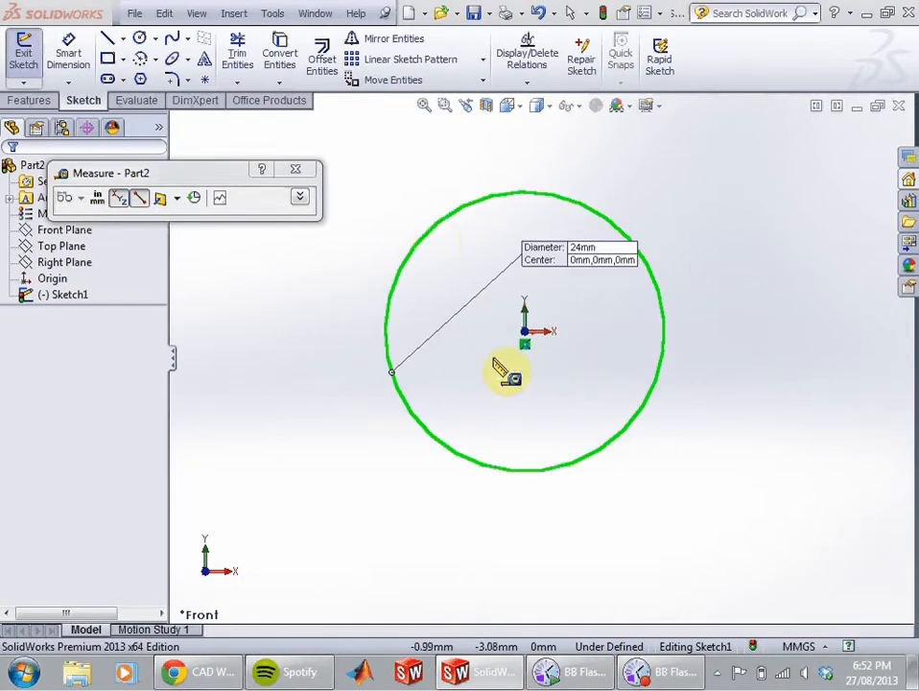
{"action": "left_click", "coordinate": [734, 244]}
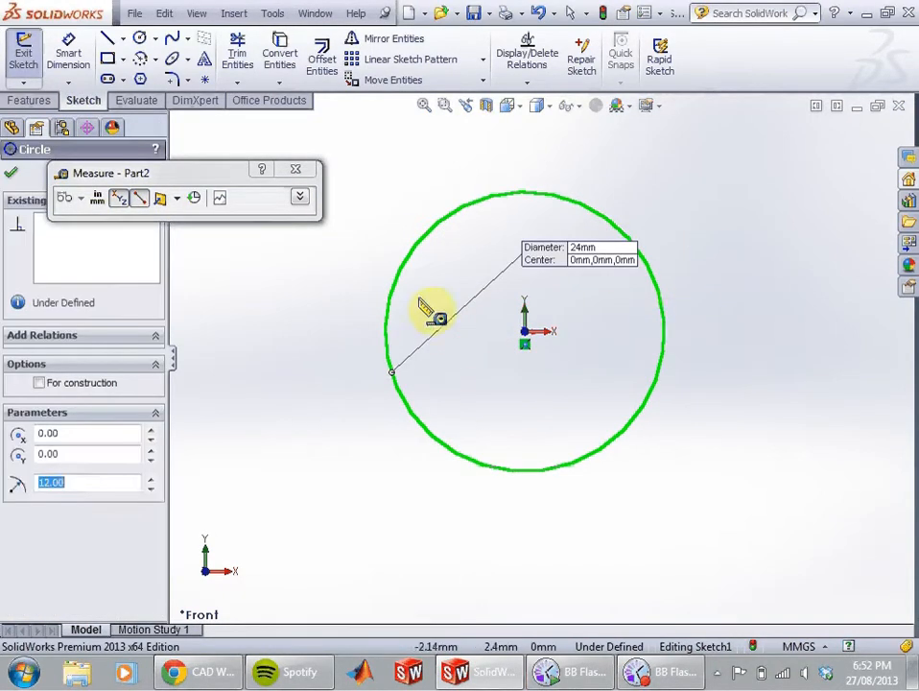
{"action": "left_click", "coordinate": [428, 243]}
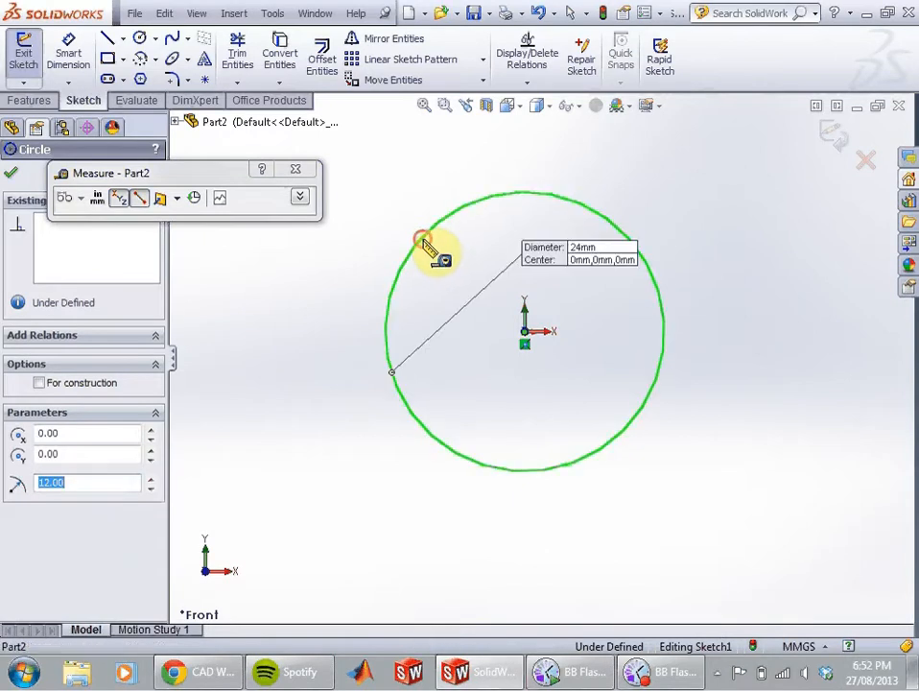
{"action": "left_click", "coordinate": [295, 171]}
{"action": "left_click", "coordinate": [380, 202]}
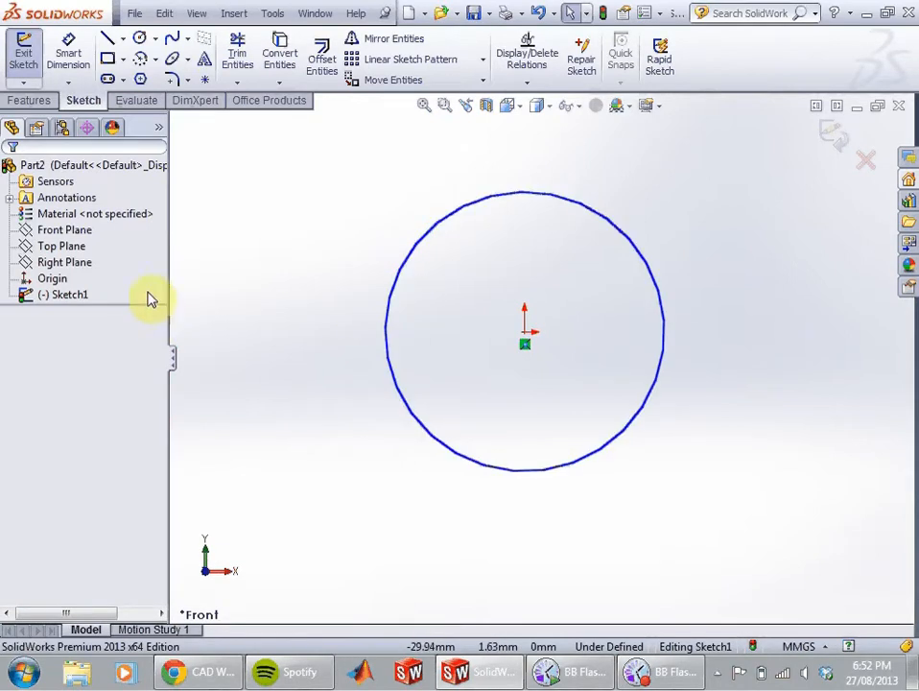
Step: Dimension the circle's diameter at 24 mm with Smart Dimension
{"action": "left_click", "coordinate": [69, 57]}
{"action": "left_click", "coordinate": [387, 299]}
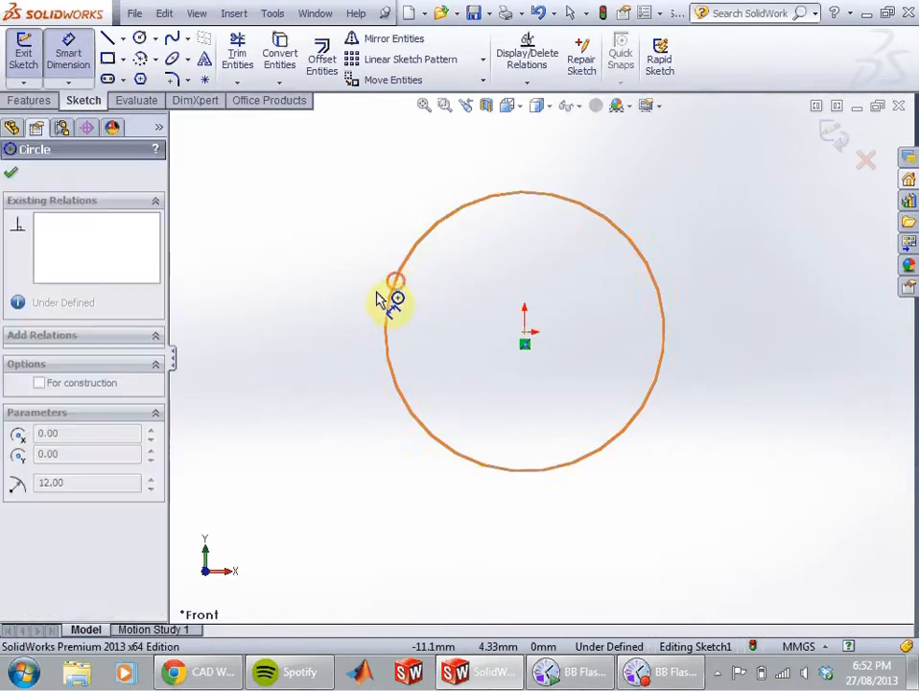
{"action": "left_click", "coordinate": [305, 351]}
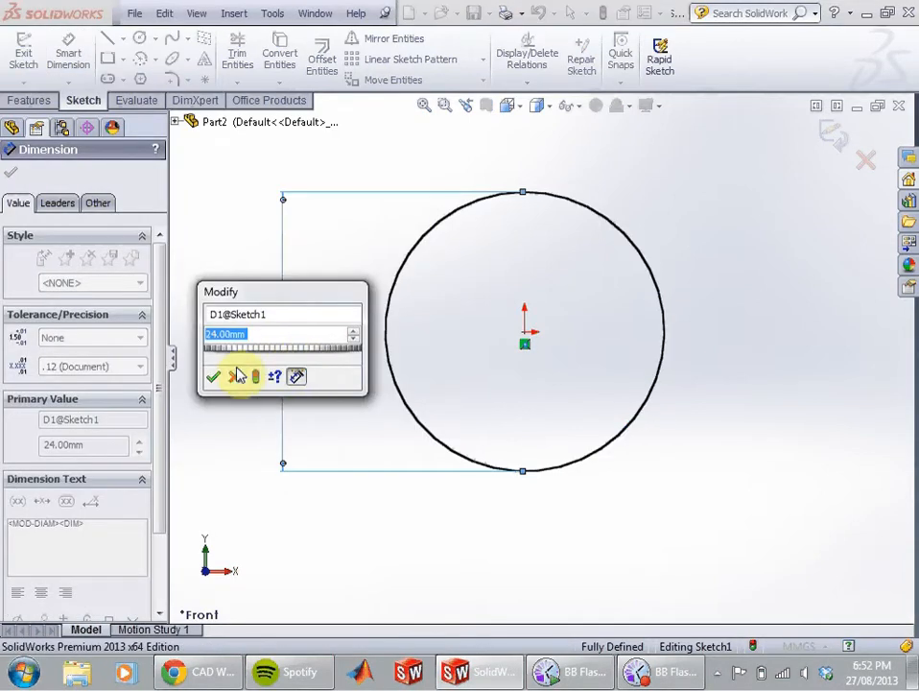
{"action": "left_click", "coordinate": [217, 377]}
{"action": "left_click", "coordinate": [11, 172]}
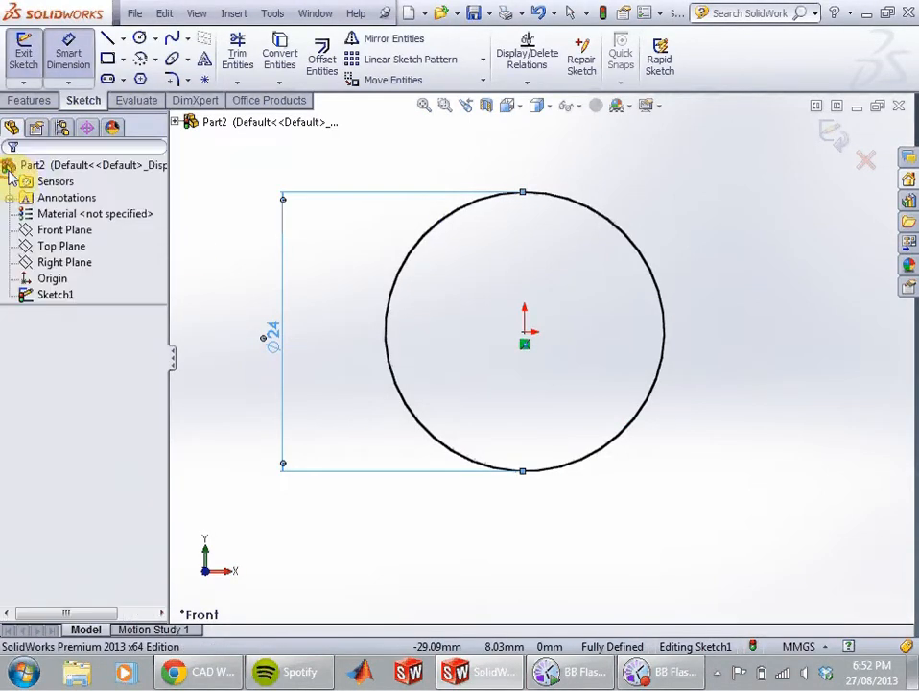
Step: Extrude the circle sketch as a blind boss 400 mm deep to form a rod
{"action": "scroll", "coordinate": [587, 454], "scroll_direction": "up", "scroll_amount": 5}
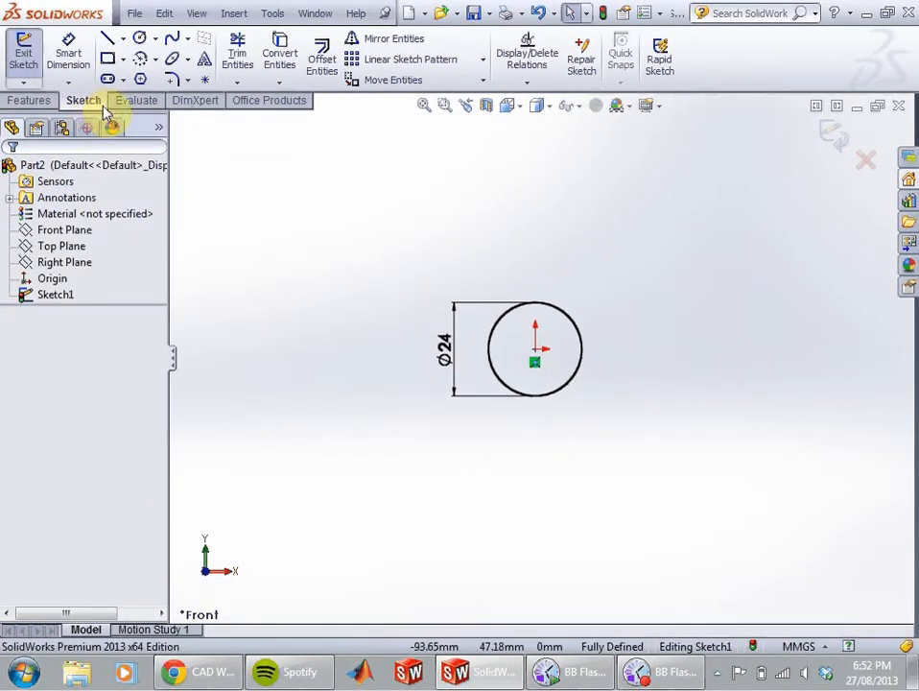
{"action": "left_click", "coordinate": [29, 101]}
{"action": "left_click", "coordinate": [30, 52]}
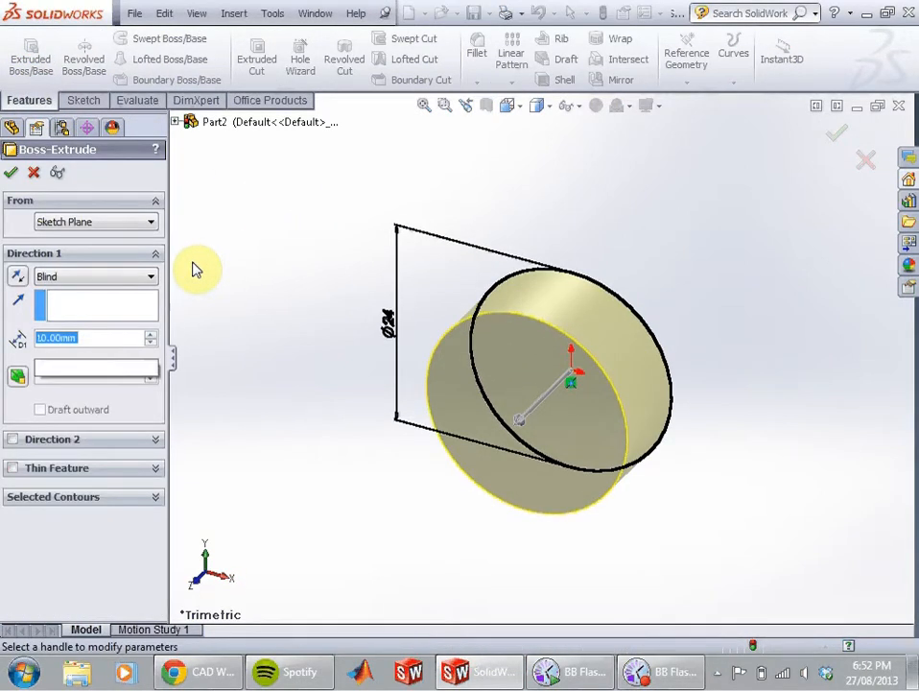
{"action": "type", "text": "400"}
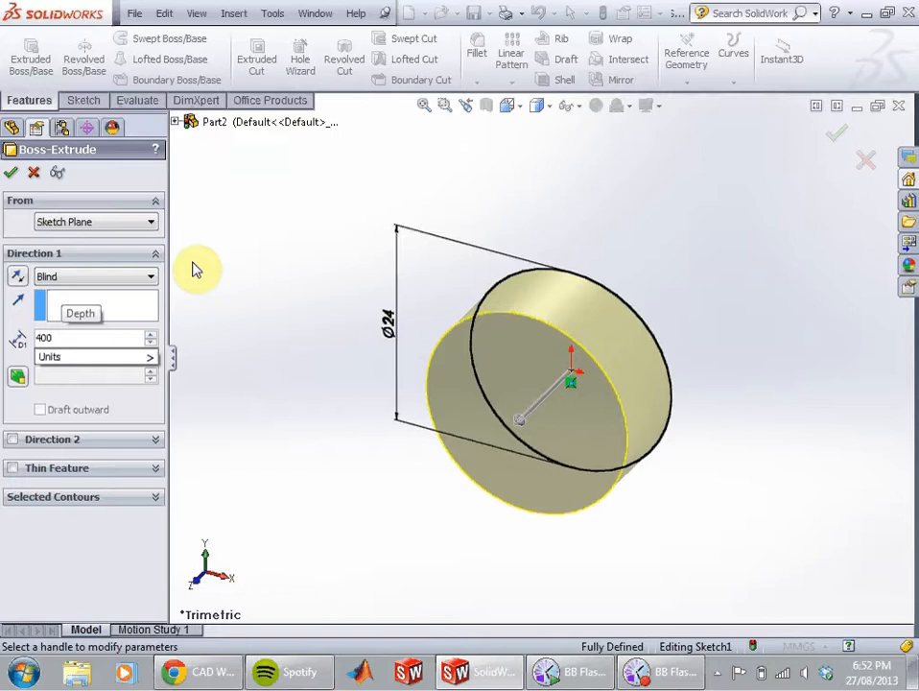
{"action": "left_click", "coordinate": [6, 183]}
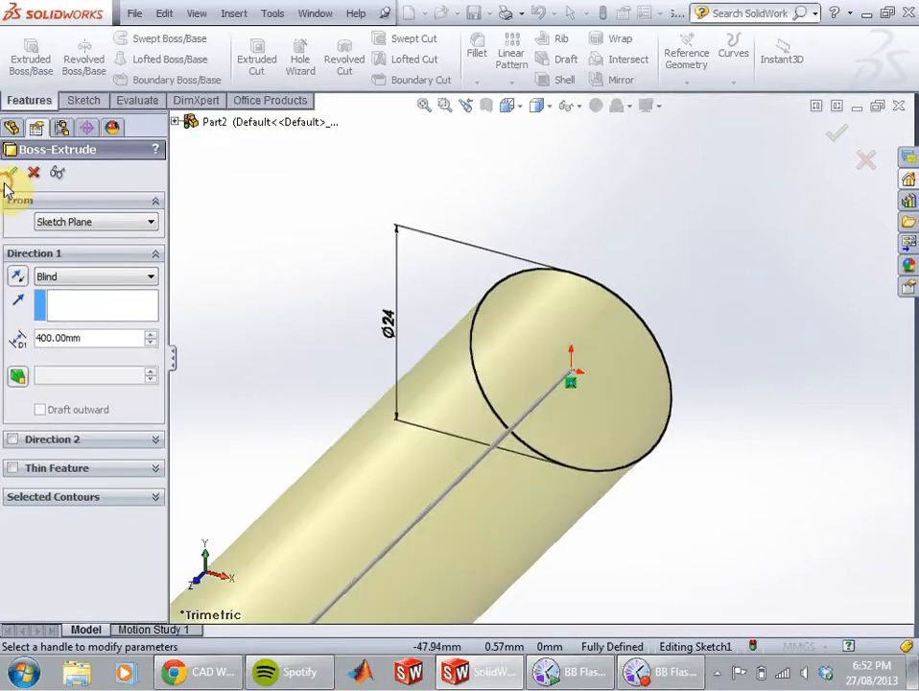
{"action": "scroll", "coordinate": [312, 281], "scroll_direction": "up", "scroll_amount": 2}
{"action": "scroll", "coordinate": [336, 279], "scroll_direction": "up", "scroll_amount": 4}
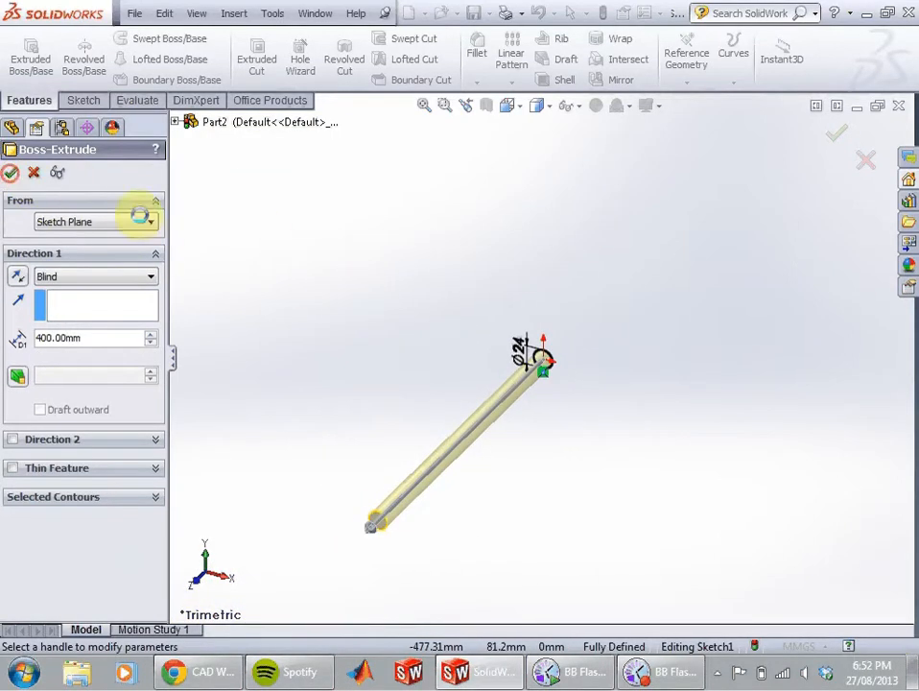
{"action": "middle_click_drag", "start_coordinate": [554, 457], "coordinate": [517, 418]}
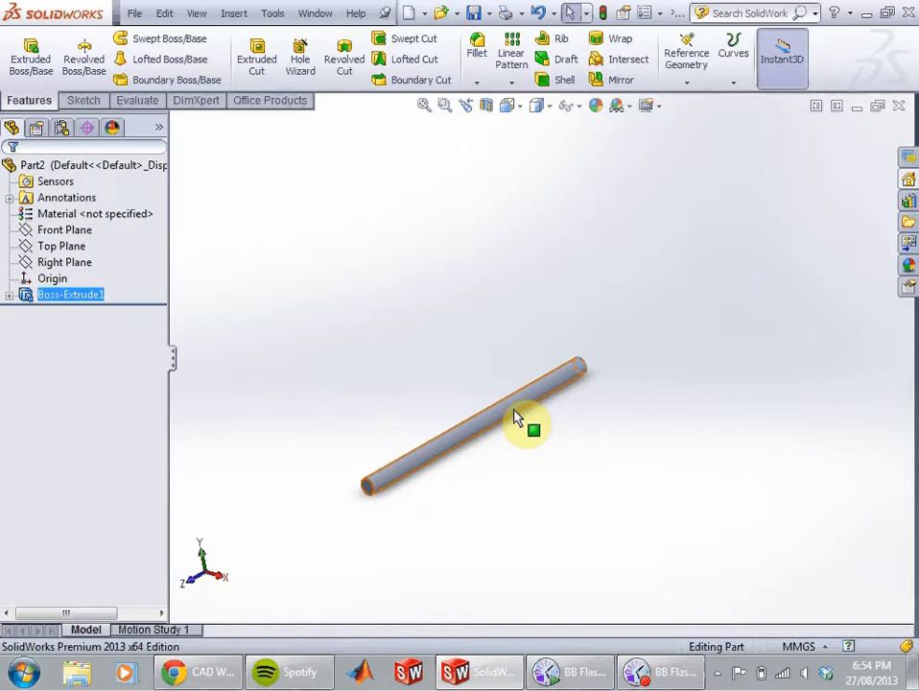
Step: Create a new assembly document and check its open documents for parts to insert
{"action": "left_click", "coordinate": [135, 12]}
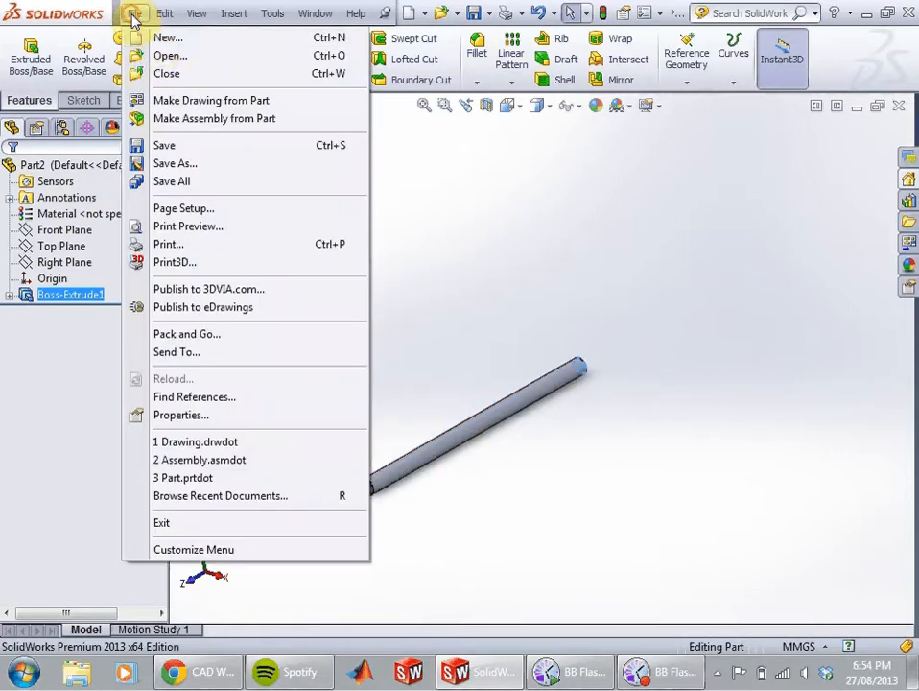
{"action": "left_click", "coordinate": [151, 39]}
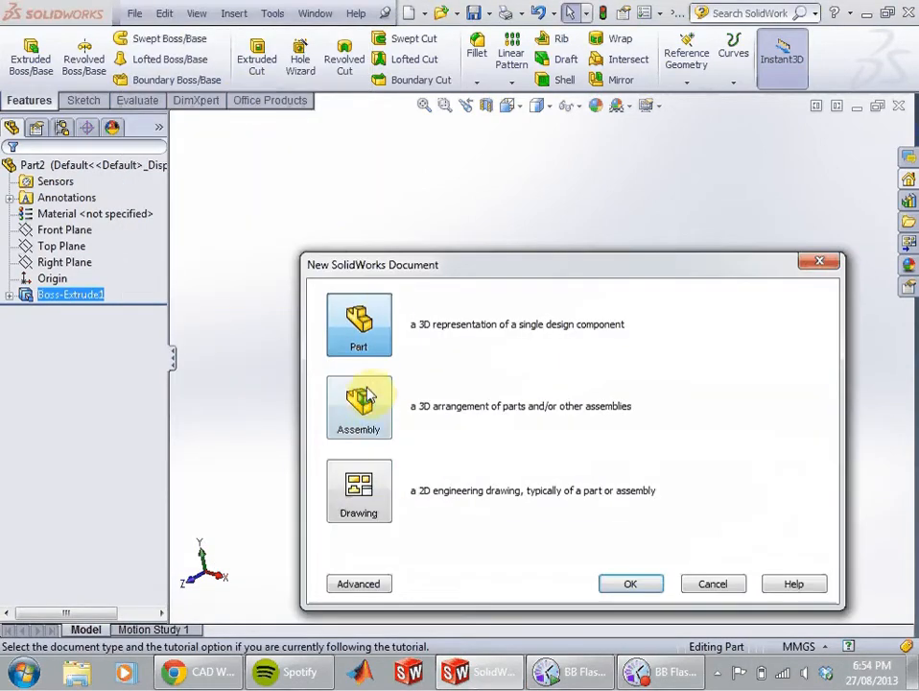
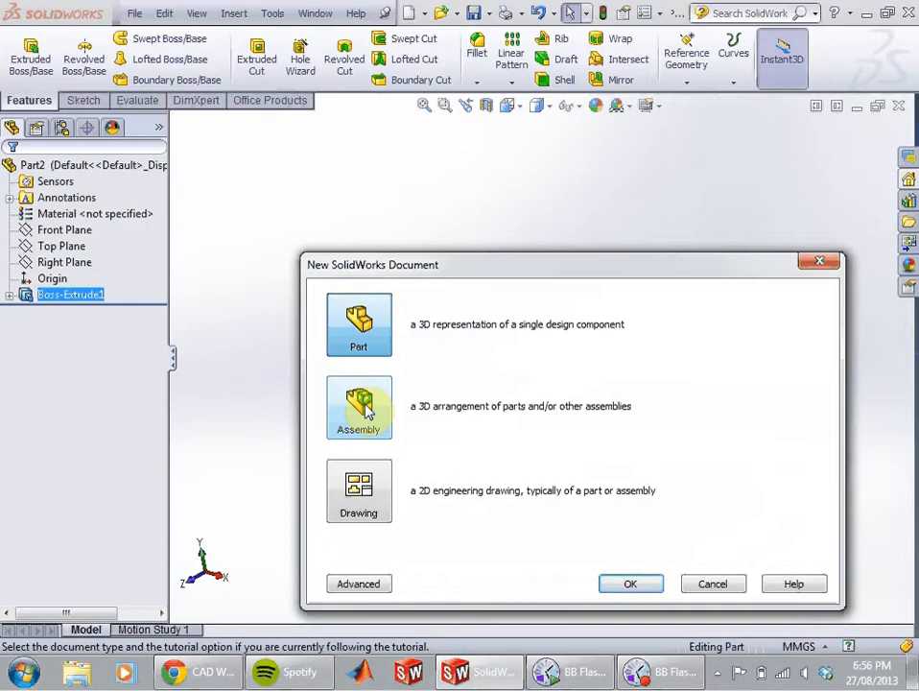
{"action": "left_click", "coordinate": [370, 409]}
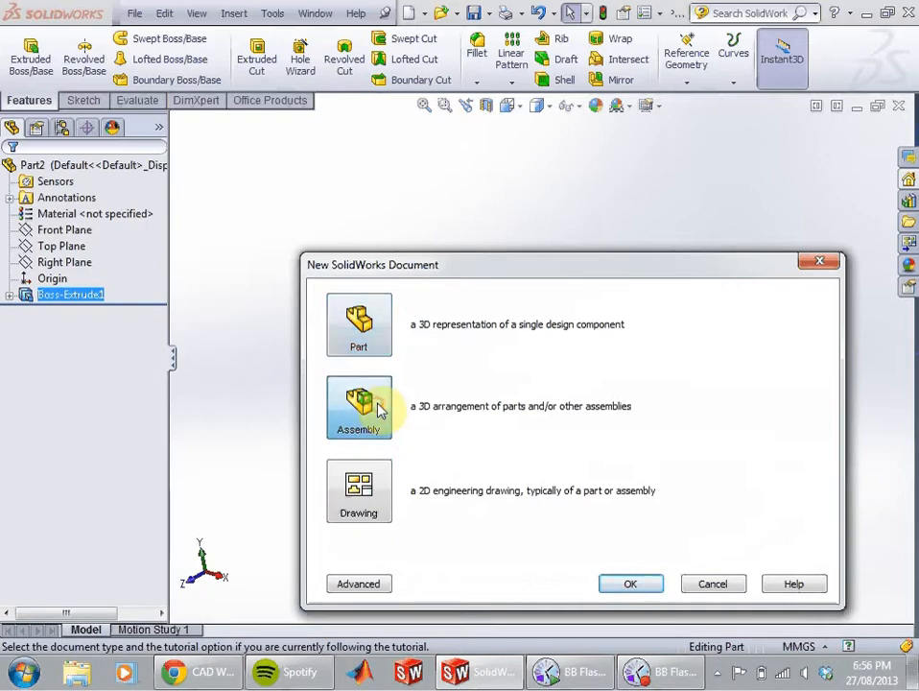
{"action": "left_click", "coordinate": [630, 581]}
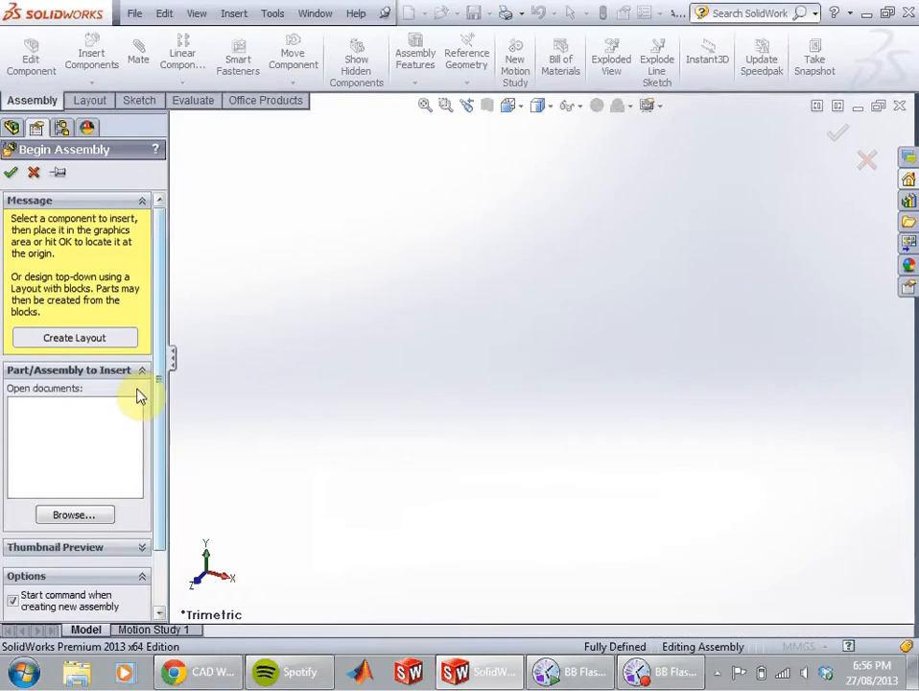
{"action": "scroll", "coordinate": [144, 385], "scroll_direction": "down", "scroll_amount": 2}
{"action": "scroll", "coordinate": [146, 381], "scroll_direction": "up", "scroll_amount": 2}
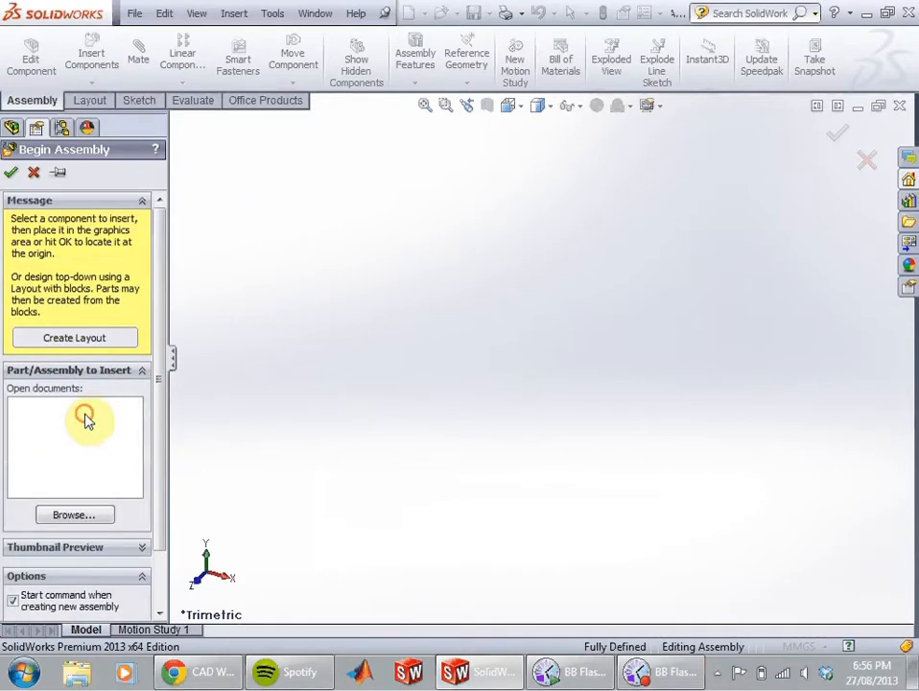
{"action": "scroll", "coordinate": [123, 468], "scroll_direction": "down", "scroll_amount": 2}
{"action": "scroll", "coordinate": [128, 467], "scroll_direction": "up", "scroll_amount": 2}
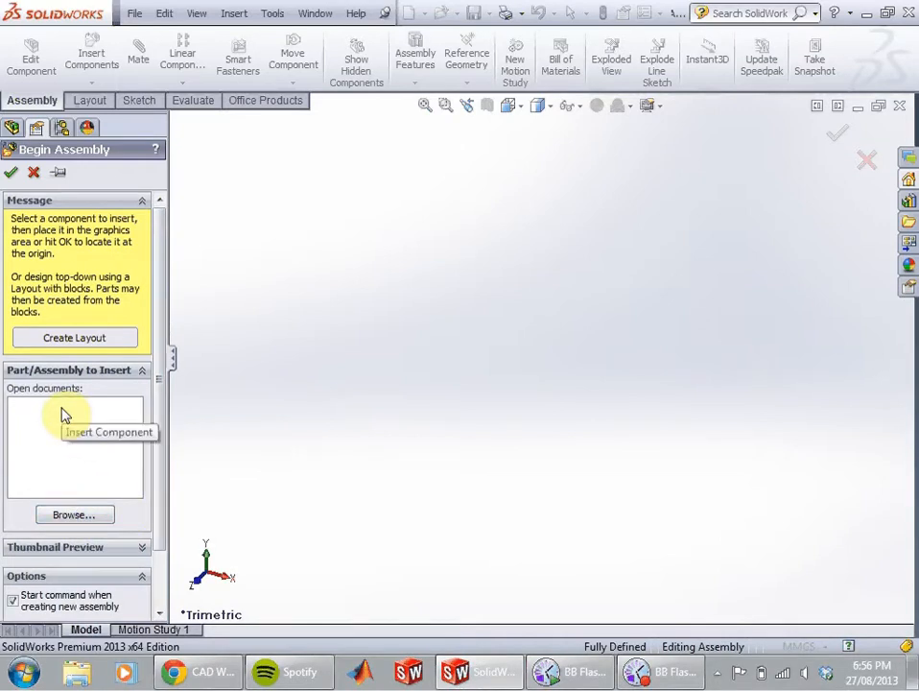
Step: Set the assembly window aside, save the rod part to the Desktop as Part2, and minimise it
{"action": "left_click", "coordinate": [859, 110]}
{"action": "left_click", "coordinate": [97, 626]}
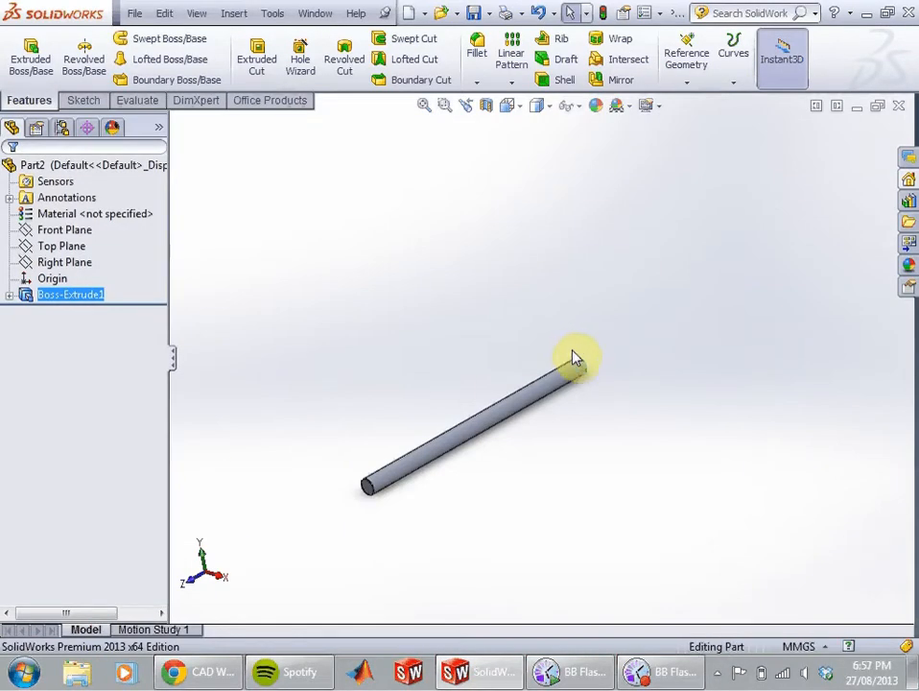
{"action": "key", "text": "ctrl+s"}
{"action": "left_click", "coordinate": [210, 205]}
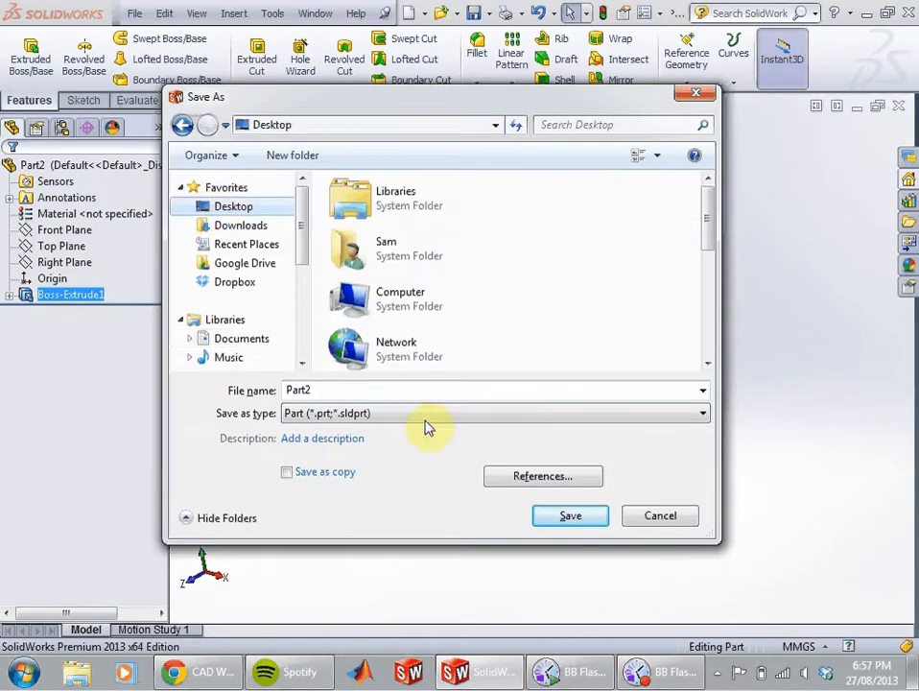
{"action": "left_click", "coordinate": [556, 514]}
{"action": "left_click", "coordinate": [857, 105]}
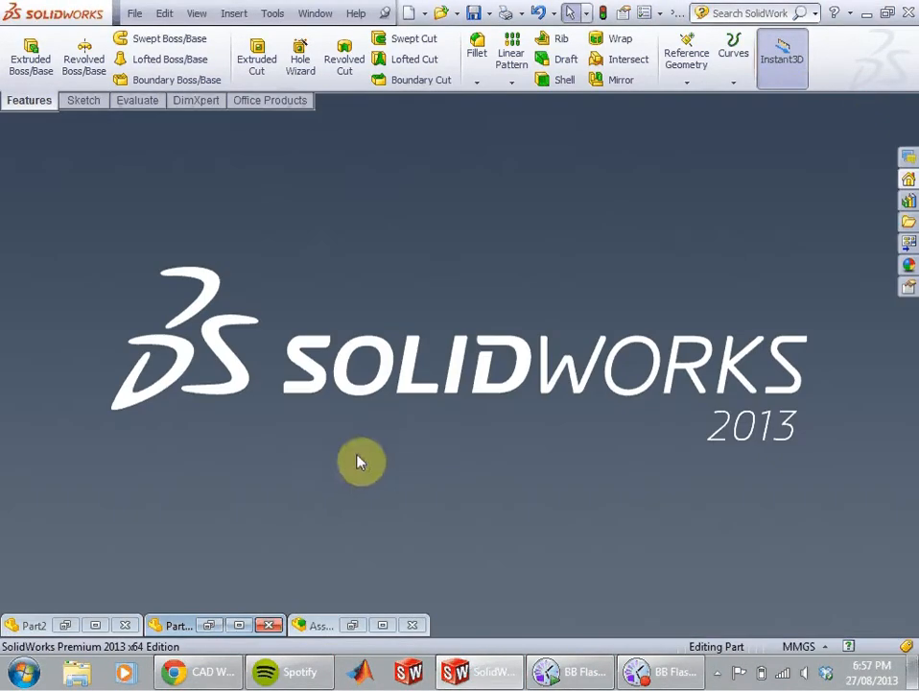
Step: Restore the first part's window, save it to the Desktop as Part1, and minimise it
{"action": "left_click", "coordinate": [240, 625]}
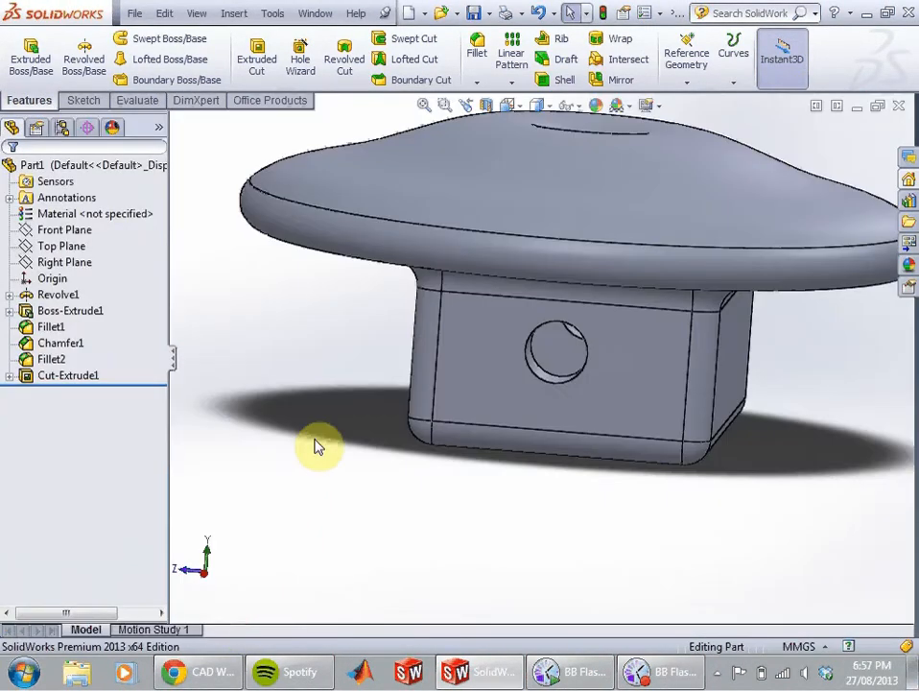
{"action": "key", "text": "ctrl+s"}
{"action": "left_click", "coordinate": [544, 510]}
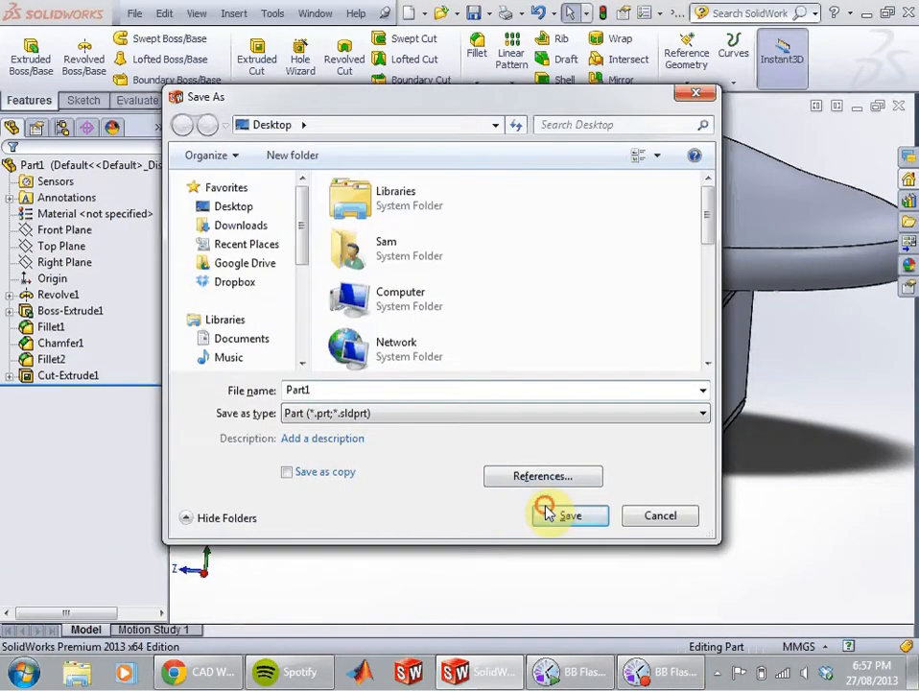
{"action": "left_click", "coordinate": [857, 105]}
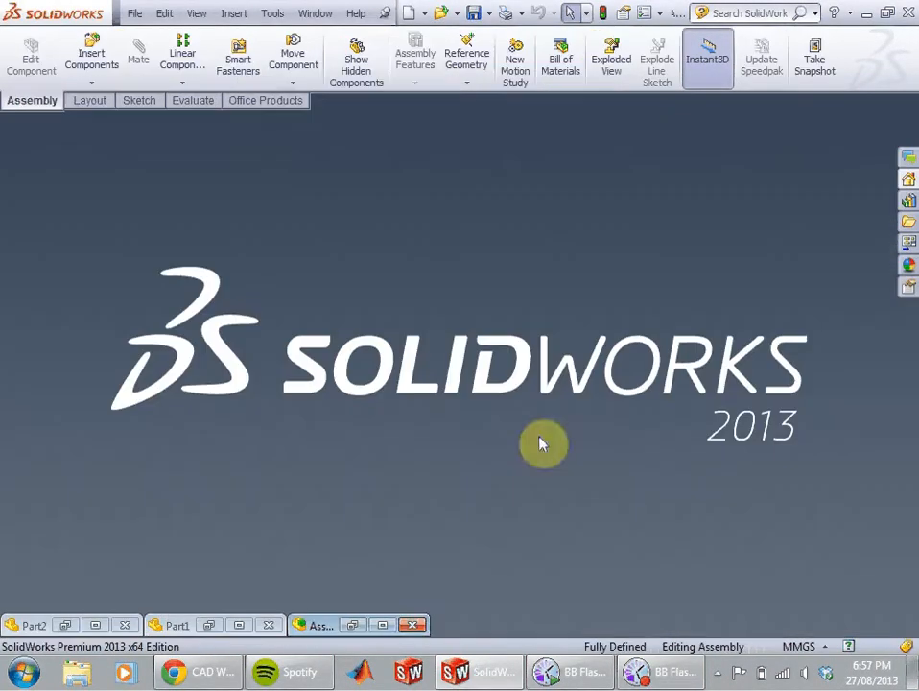
Step: Bring back the assembly window and insert Part1 as its first component
{"action": "left_click", "coordinate": [381, 626]}
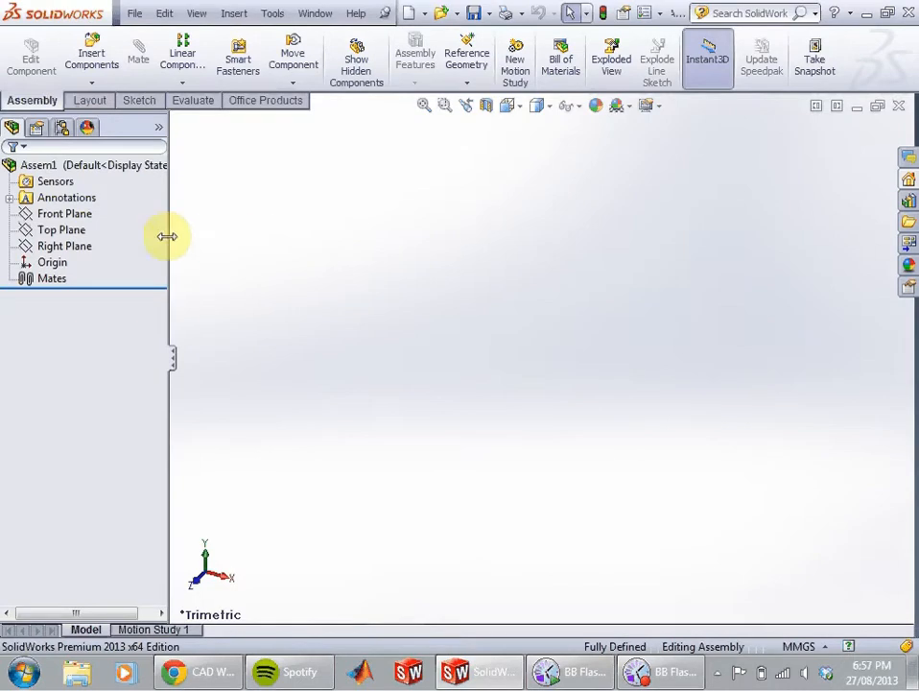
{"action": "left_click", "coordinate": [101, 55]}
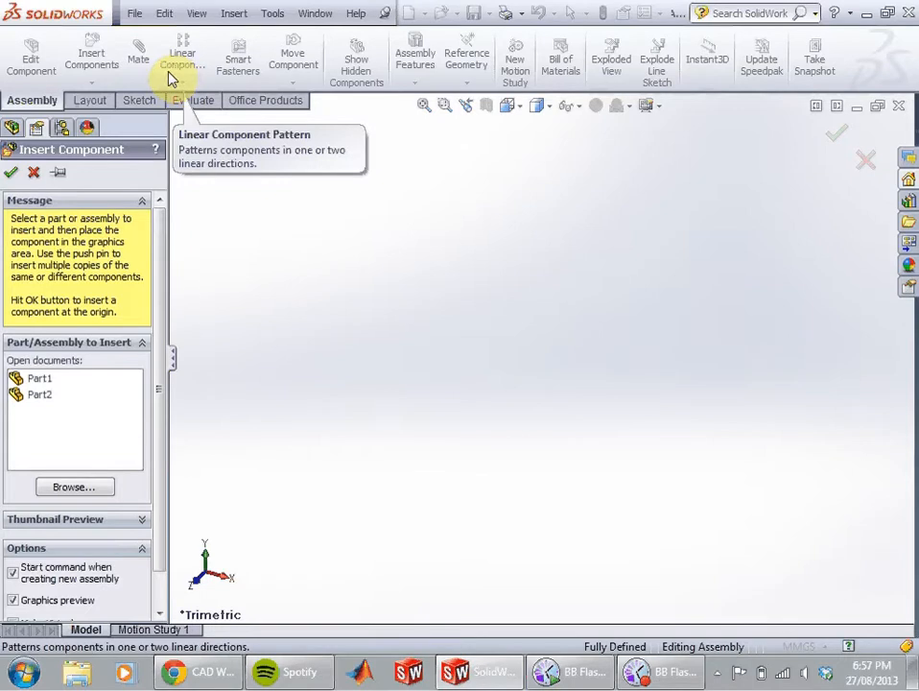
{"action": "left_click", "coordinate": [39, 379]}
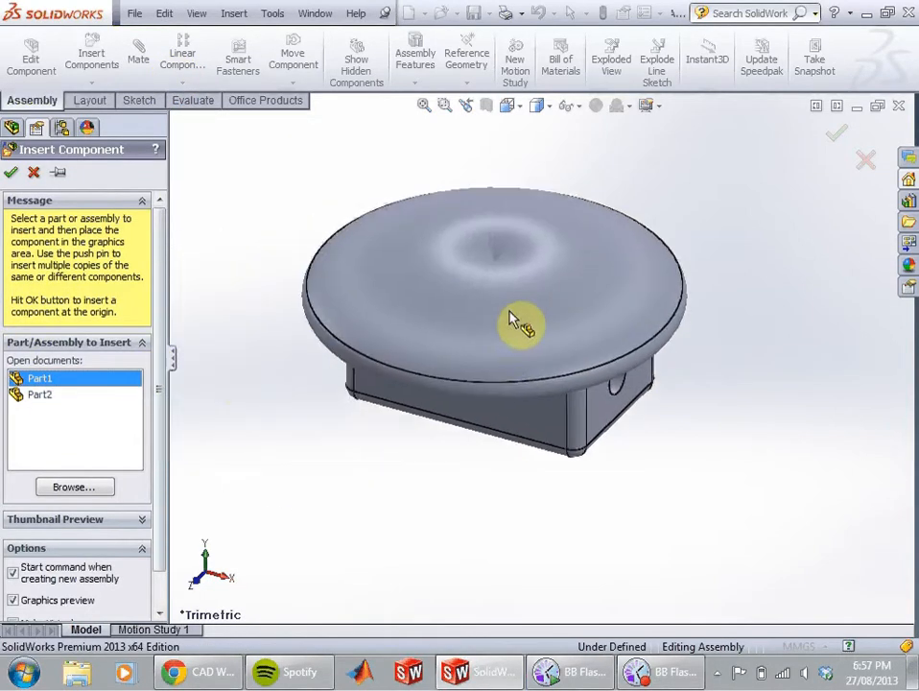
{"action": "left_click", "coordinate": [492, 341]}
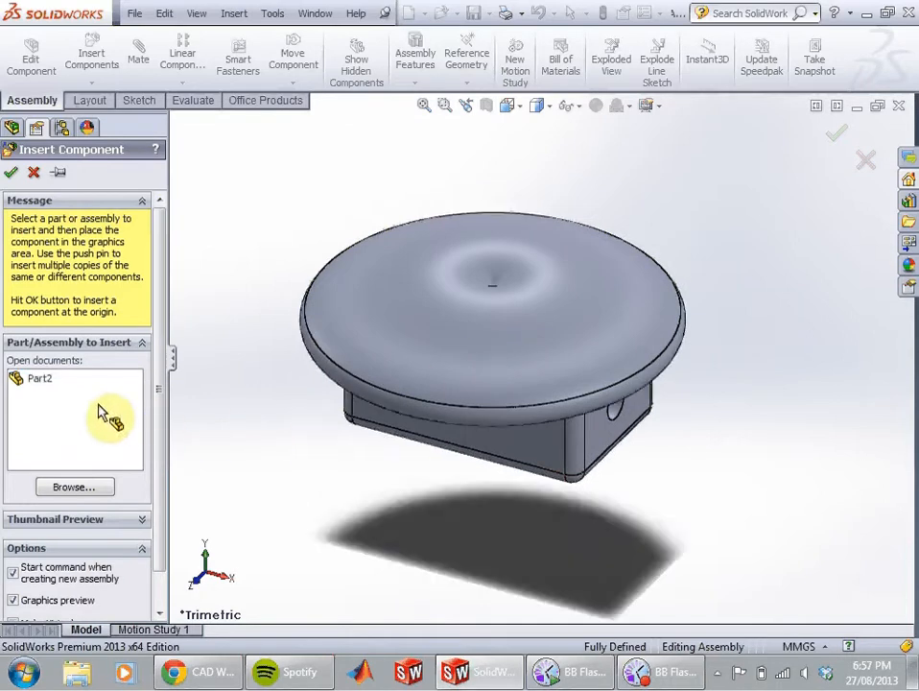
Step: Insert Part2, the rod, into the assembly beside Part1
{"action": "left_click", "coordinate": [92, 53]}
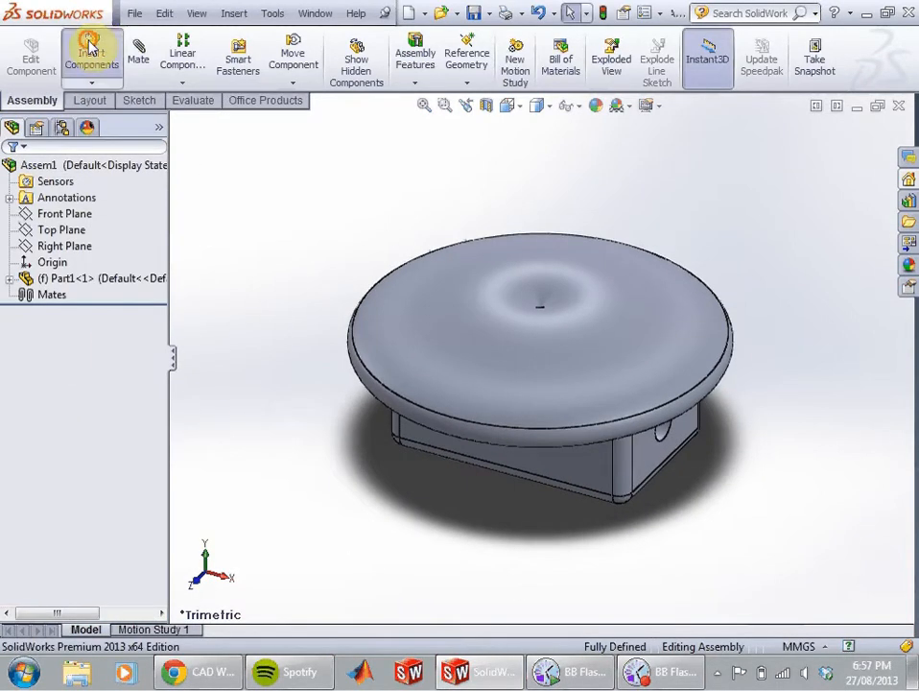
{"action": "left_click", "coordinate": [43, 394]}
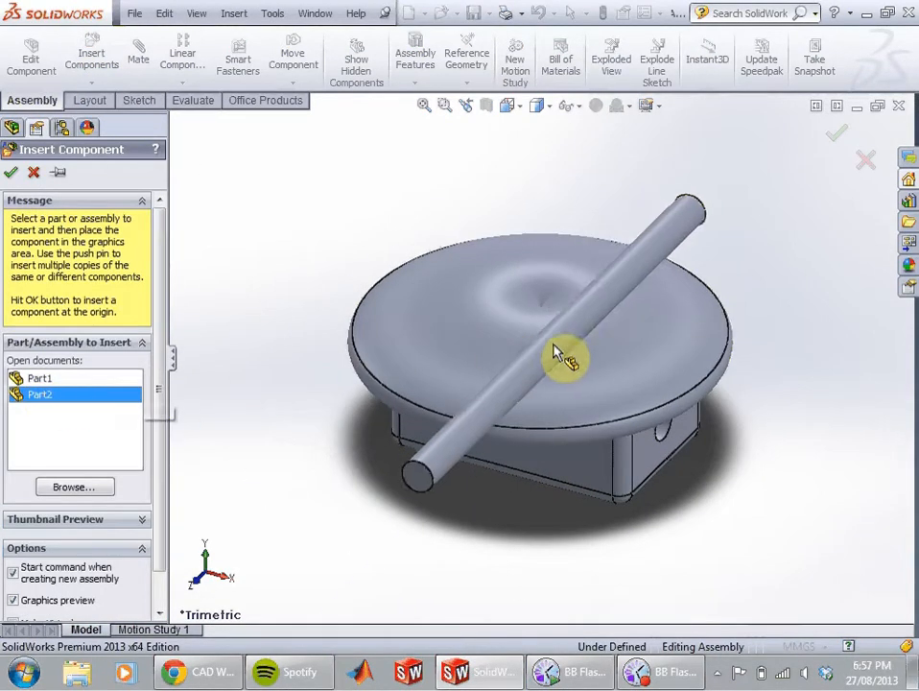
{"action": "left_click", "coordinate": [685, 399]}
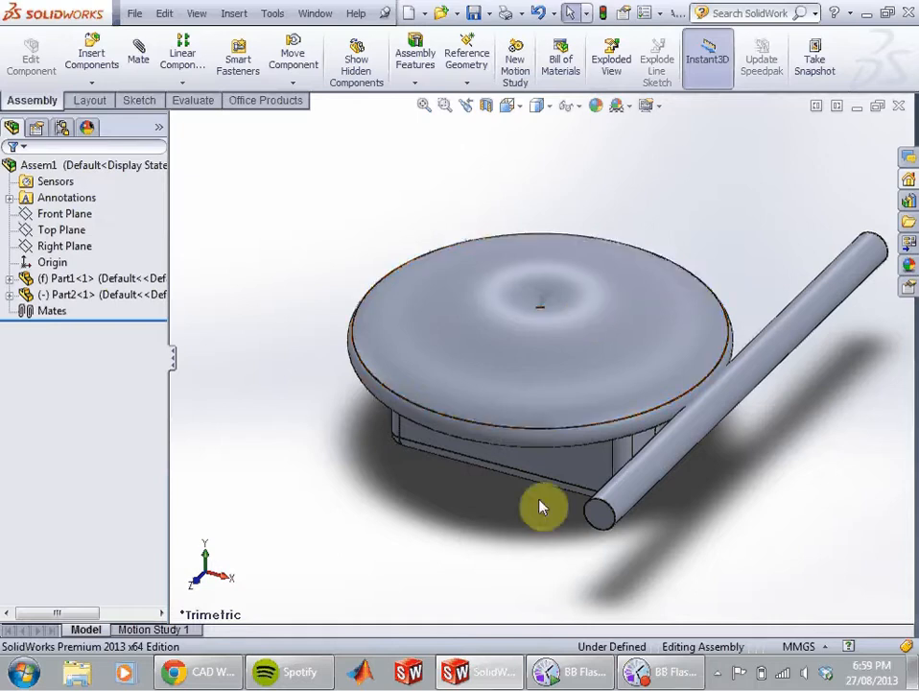
Step: Move the rod farther away from Part1 so the hole in its block is uncovered
{"action": "middle_click_drag", "start_coordinate": [442, 240], "coordinate": [615, 242]}
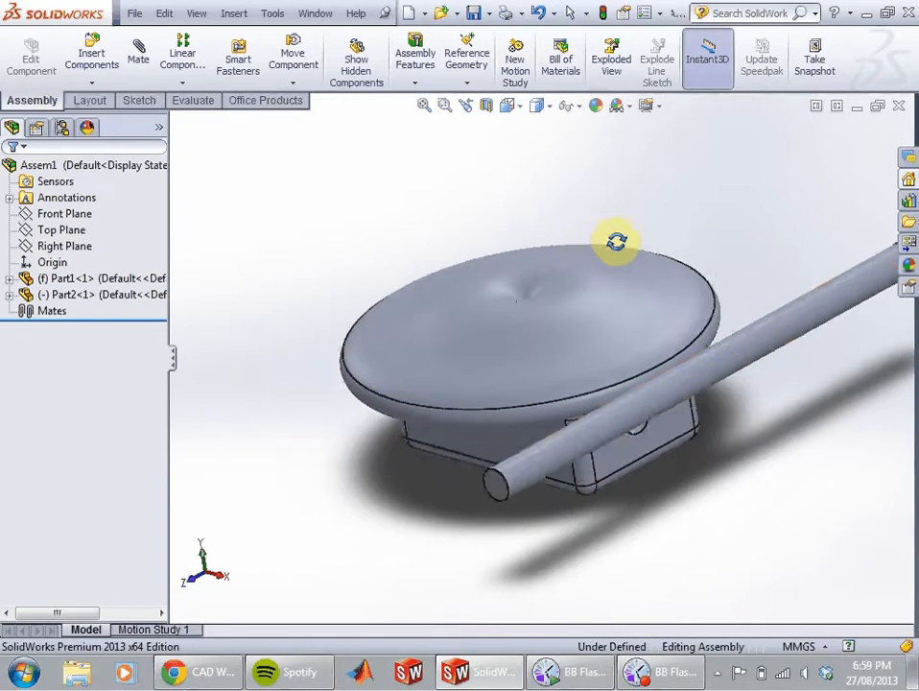
{"action": "left_click", "coordinate": [724, 370]}
{"action": "middle_click_drag", "start_coordinate": [724, 370], "coordinate": [845, 379]}
{"action": "left_click_drag", "start_coordinate": [844, 379], "coordinate": [831, 369]}
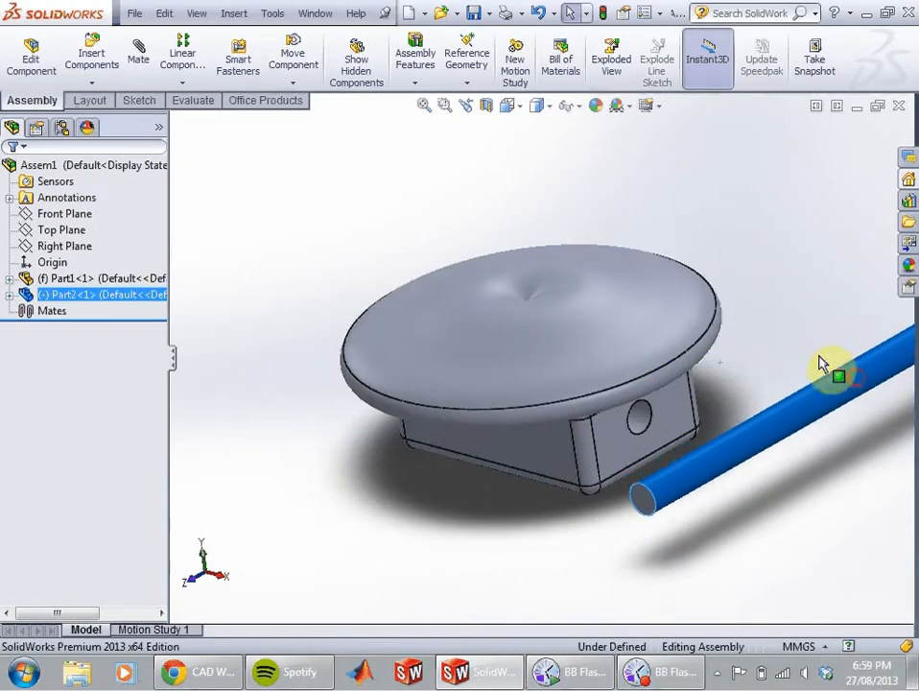
{"action": "left_click", "coordinate": [271, 230]}
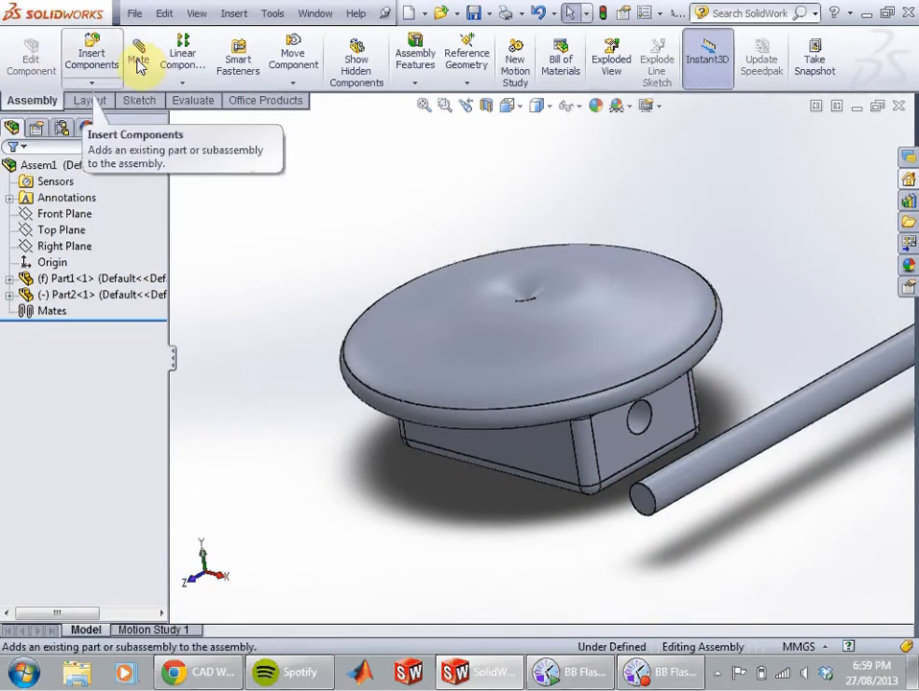
Step: Add a concentric mate between the rod's cylindrical face and the inner face of the hole in Part1
{"action": "left_click", "coordinate": [25, 105]}
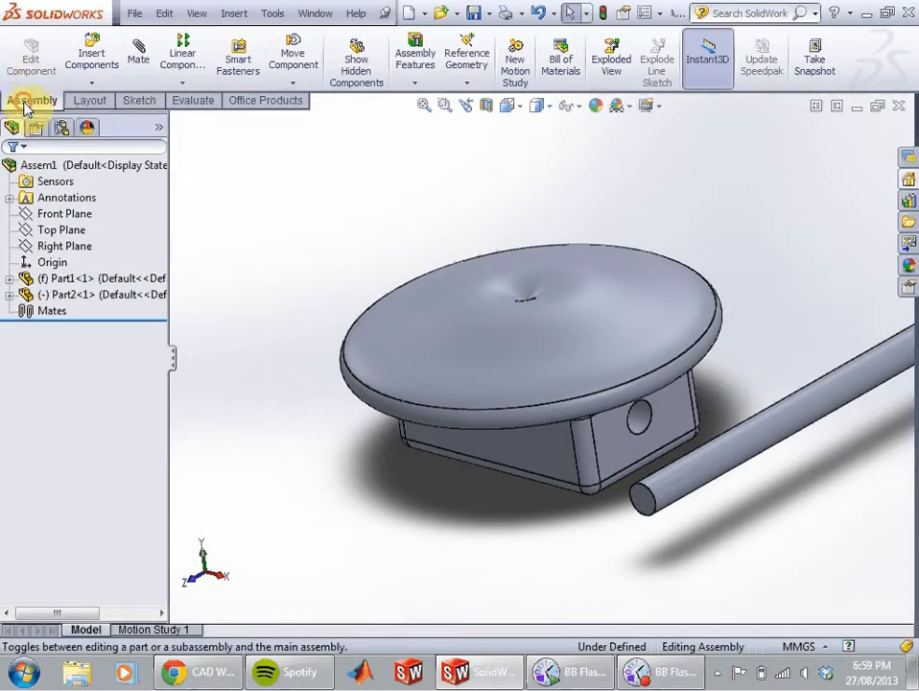
{"action": "left_click", "coordinate": [139, 50]}
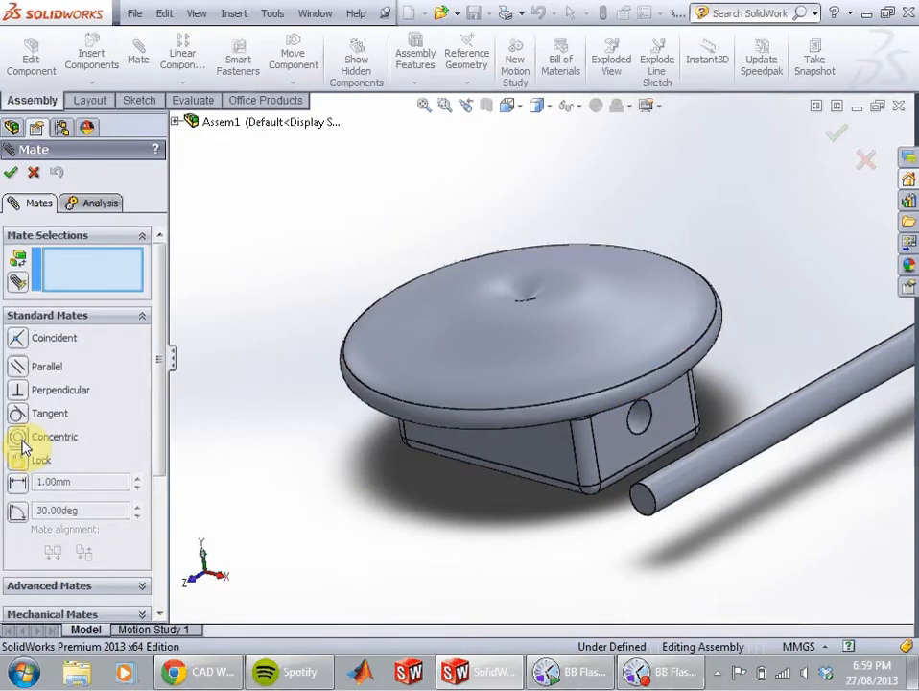
{"action": "left_click", "coordinate": [804, 412]}
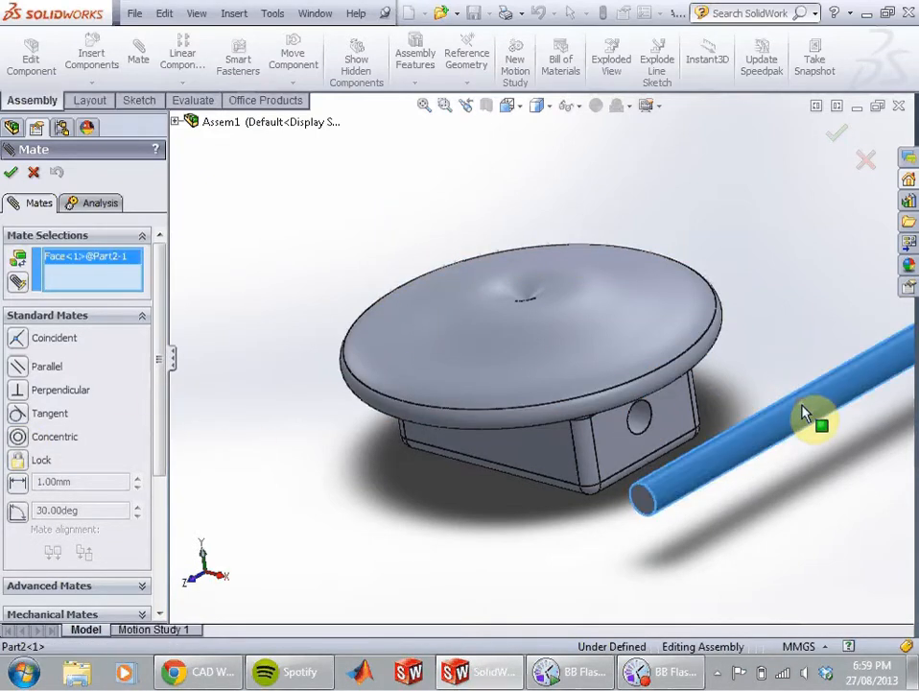
{"action": "left_click", "coordinate": [642, 424]}
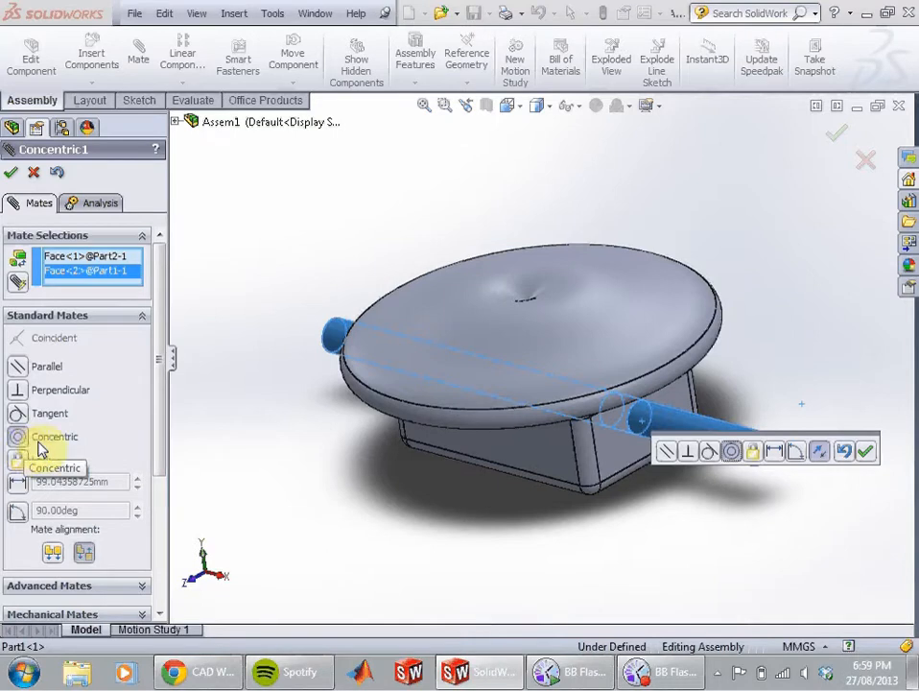
{"action": "left_click_drag", "start_coordinate": [811, 447], "coordinate": [680, 183]}
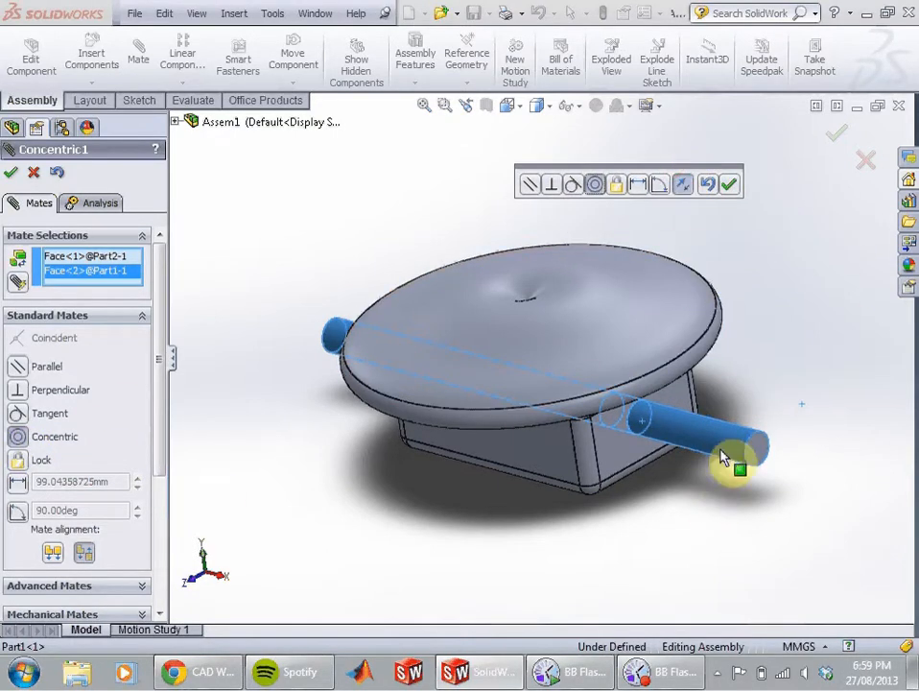
{"action": "middle_click_drag", "start_coordinate": [564, 493], "coordinate": [615, 482]}
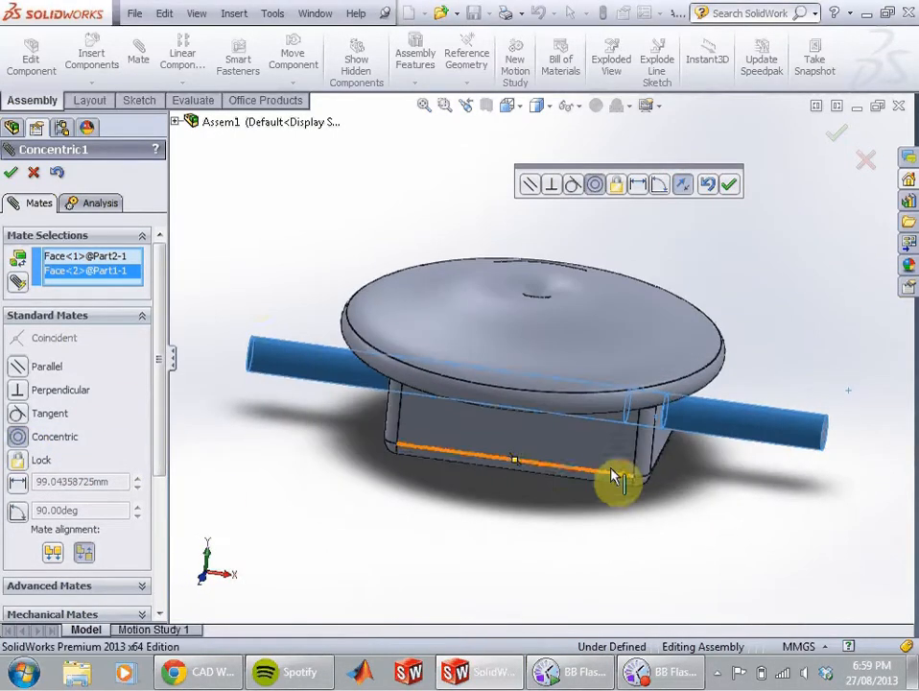
{"action": "left_click", "coordinate": [12, 174]}
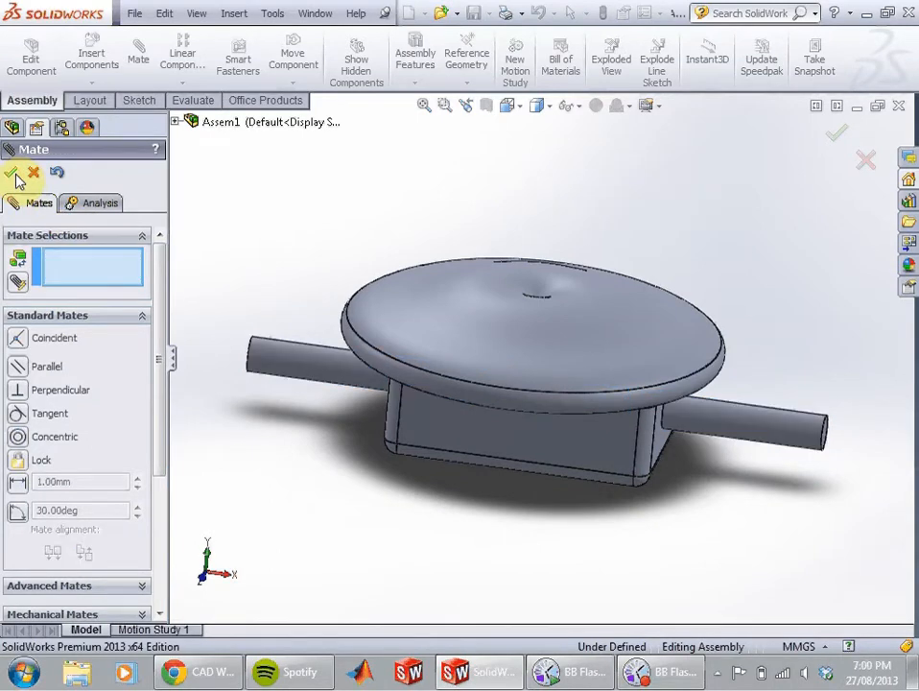
{"action": "left_click", "coordinate": [12, 175]}
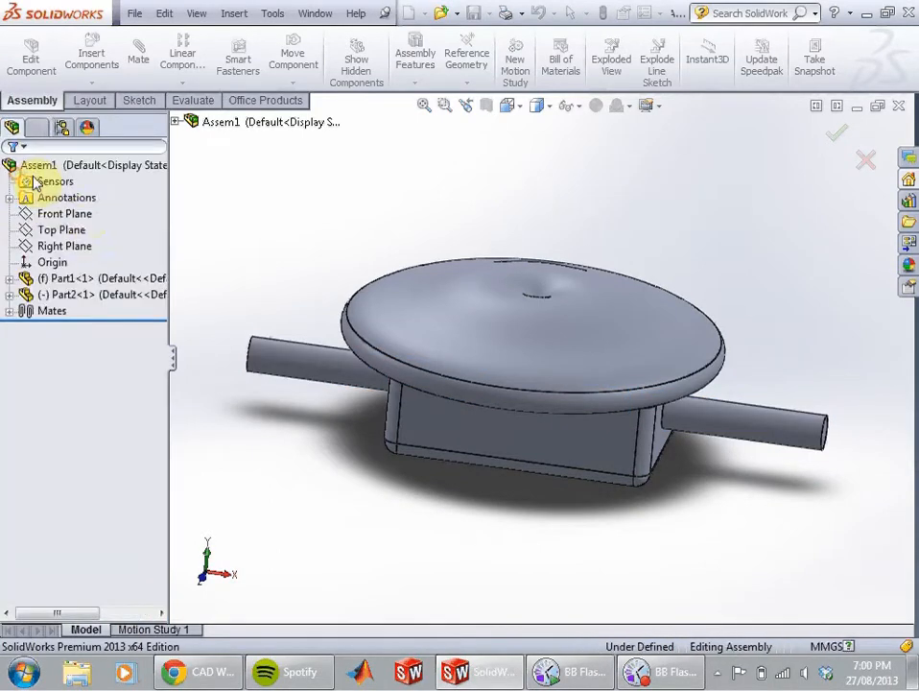
Step: Slide the rod back and forth through the hole to test the concentric mate
{"action": "left_click", "coordinate": [768, 435]}
{"action": "mouse_move", "coordinate": [772, 435]}
{"action": "left_mouse_down"}
{"action": "mouse_move", "coordinate": [708, 441]}
{"action": "mouse_move", "coordinate": [806, 435]}
{"action": "mouse_move", "coordinate": [761, 432]}
{"action": "left_mouse_up"}
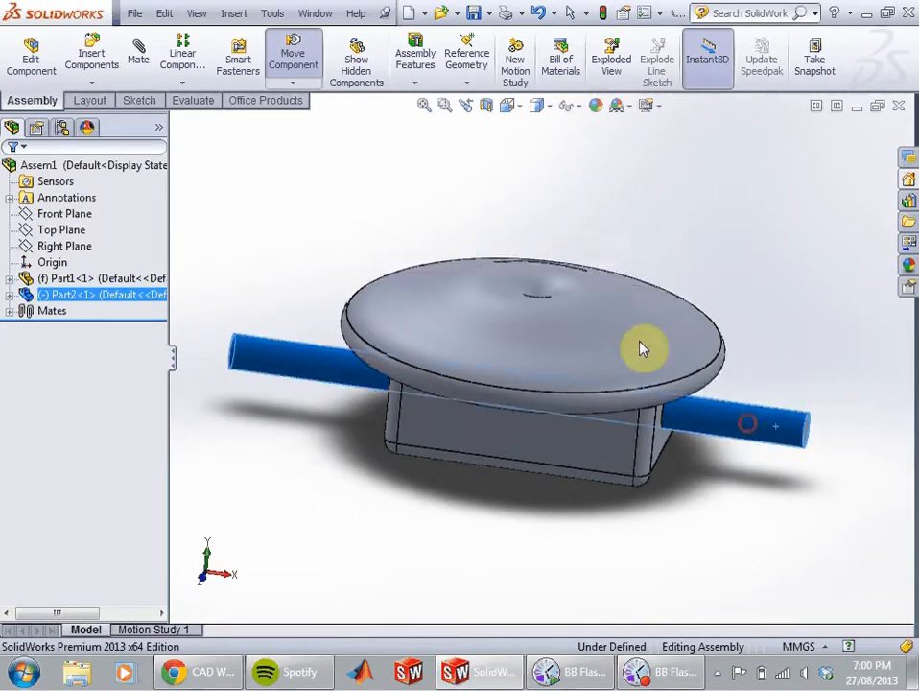
{"action": "middle_click_drag", "start_coordinate": [640, 349], "coordinate": [425, 391]}
{"action": "mouse_move", "coordinate": [370, 396]}
{"action": "left_mouse_down"}
{"action": "mouse_move", "coordinate": [443, 388]}
{"action": "mouse_move", "coordinate": [312, 398]}
{"action": "mouse_move", "coordinate": [422, 378]}
{"action": "mouse_move", "coordinate": [405, 389]}
{"action": "mouse_move", "coordinate": [383, 384]}
{"action": "left_mouse_up"}
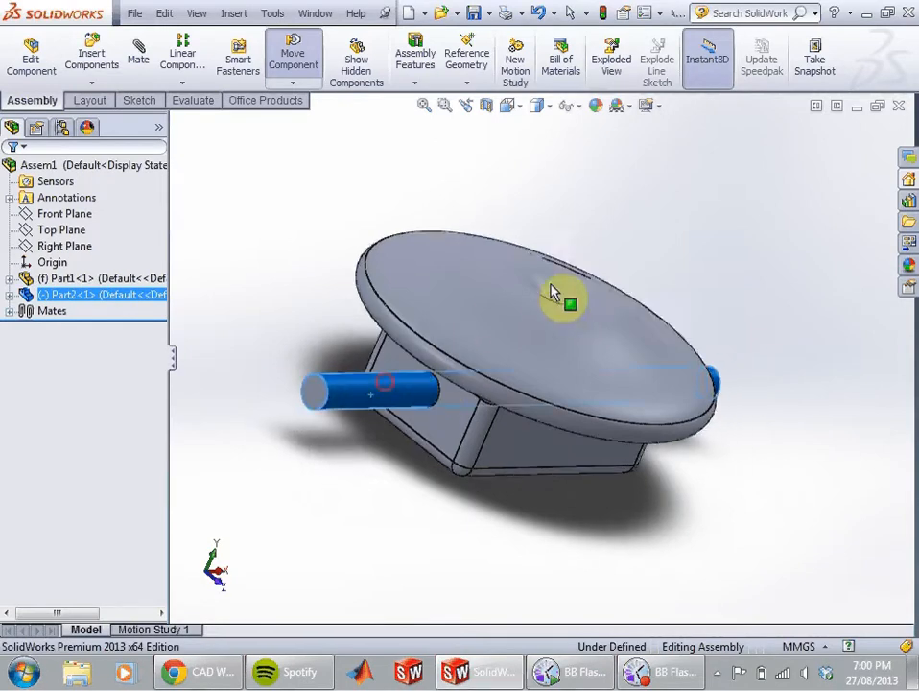
{"action": "middle_click_drag", "start_coordinate": [629, 249], "coordinate": [584, 246]}
{"action": "left_click", "coordinate": [663, 221]}
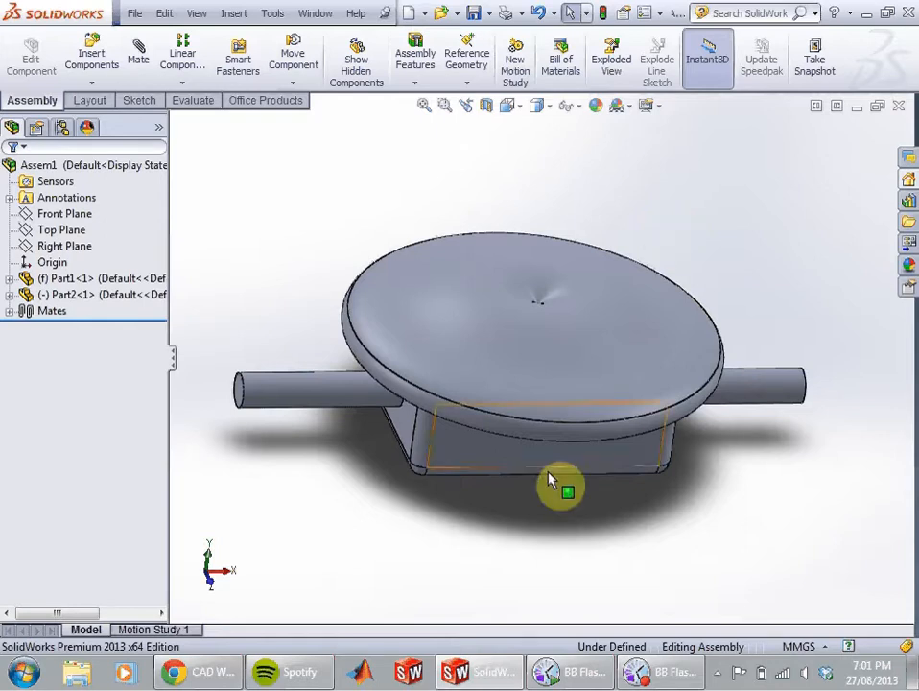
Step: Try a coincident mate between the rod's end face and the block side face that contains the hole
{"action": "middle_click_drag", "start_coordinate": [611, 459], "coordinate": [562, 512]}
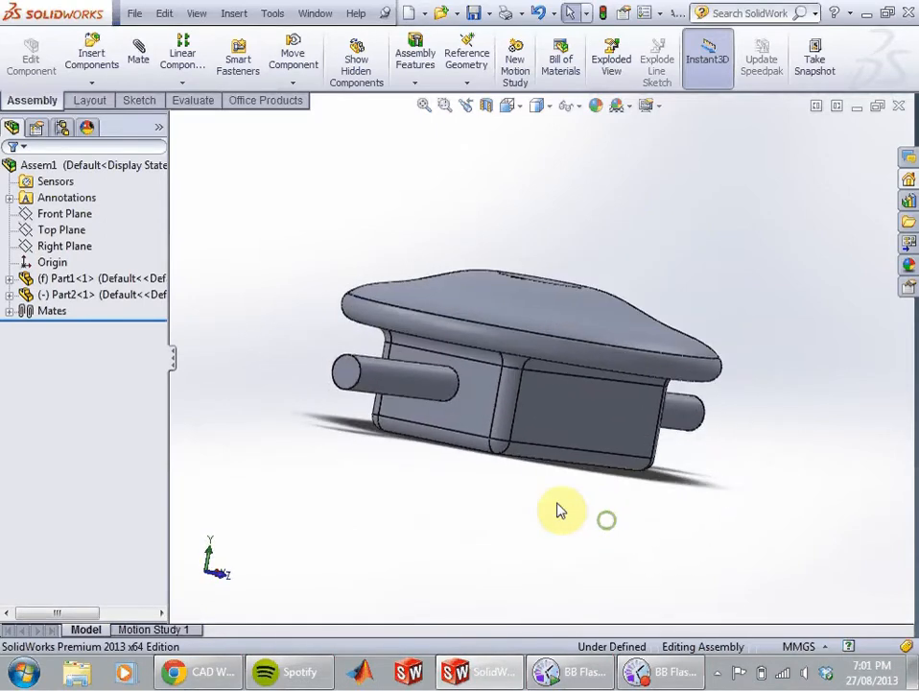
{"action": "left_click", "coordinate": [138, 50]}
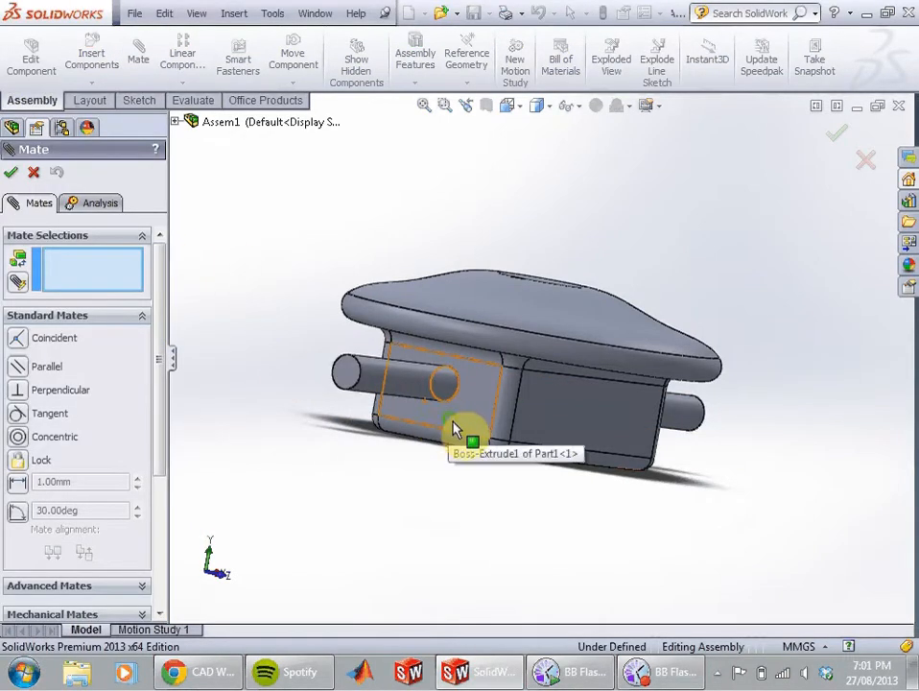
{"action": "left_click", "coordinate": [350, 379]}
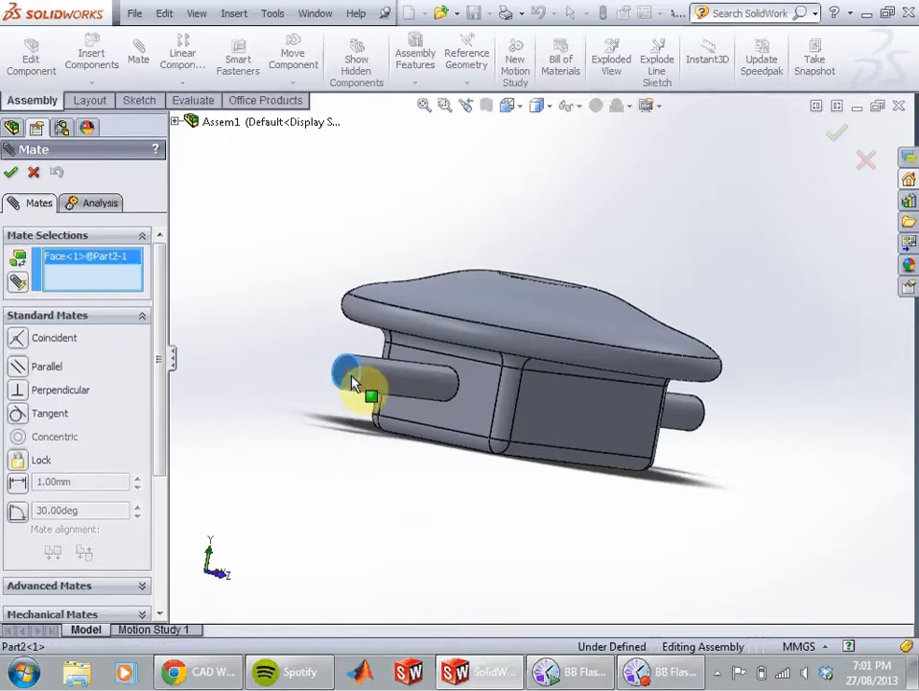
{"action": "left_click", "coordinate": [474, 422]}
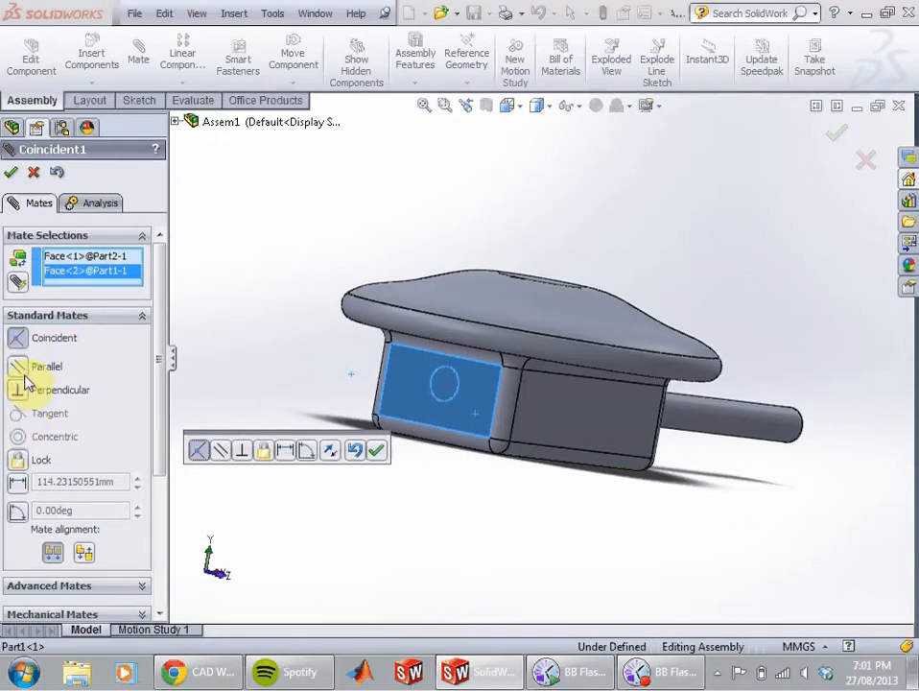
{"action": "left_click", "coordinate": [35, 174]}
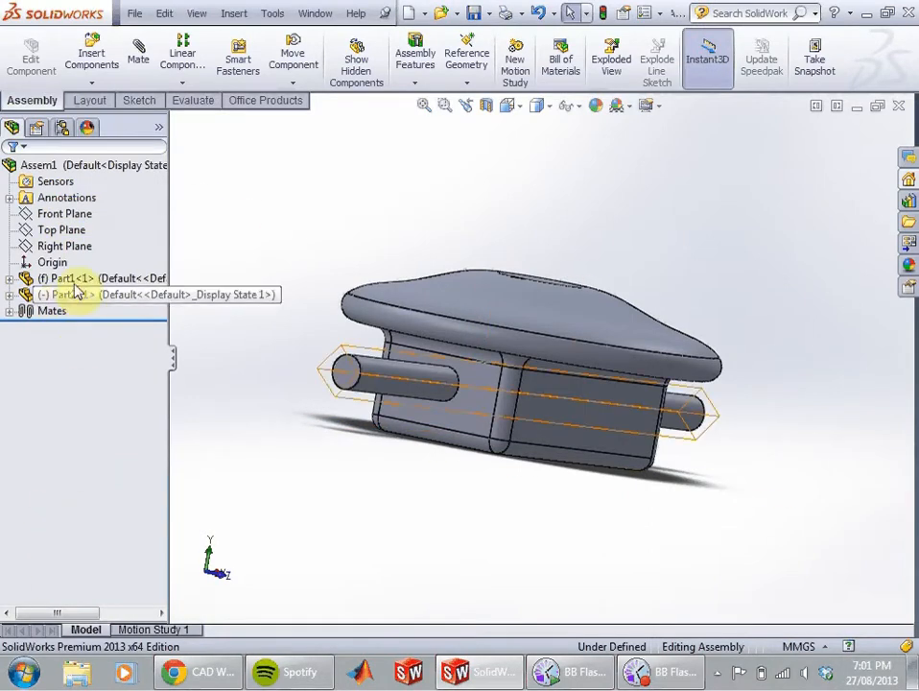
Step: Delete the concentric mate between the rod and Part1
{"action": "left_click", "coordinate": [9, 311]}
{"action": "left_click", "coordinate": [69, 329]}
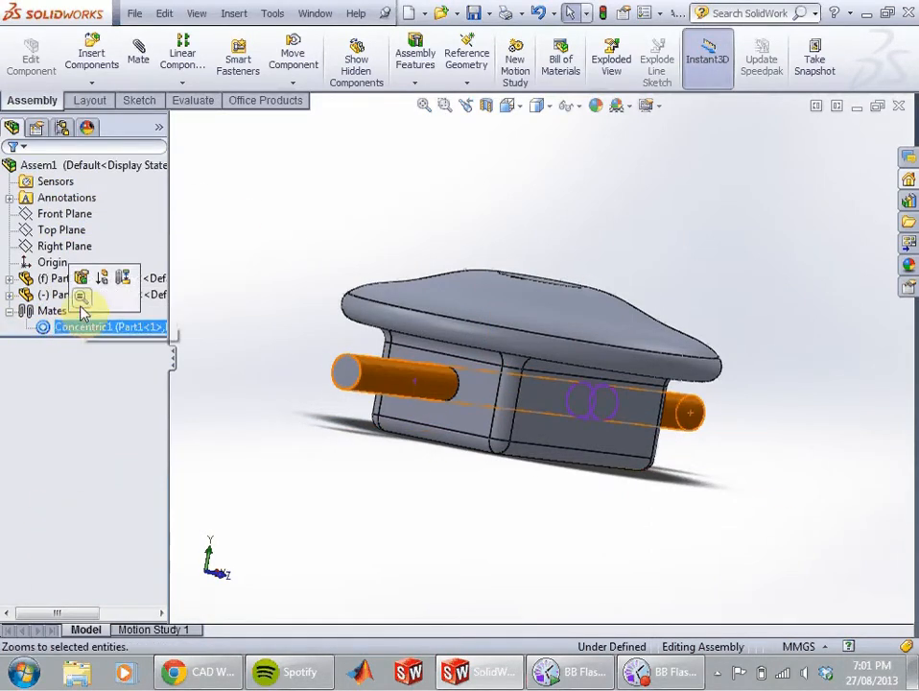
{"action": "right_click", "coordinate": [69, 329]}
{"action": "left_click", "coordinate": [115, 393]}
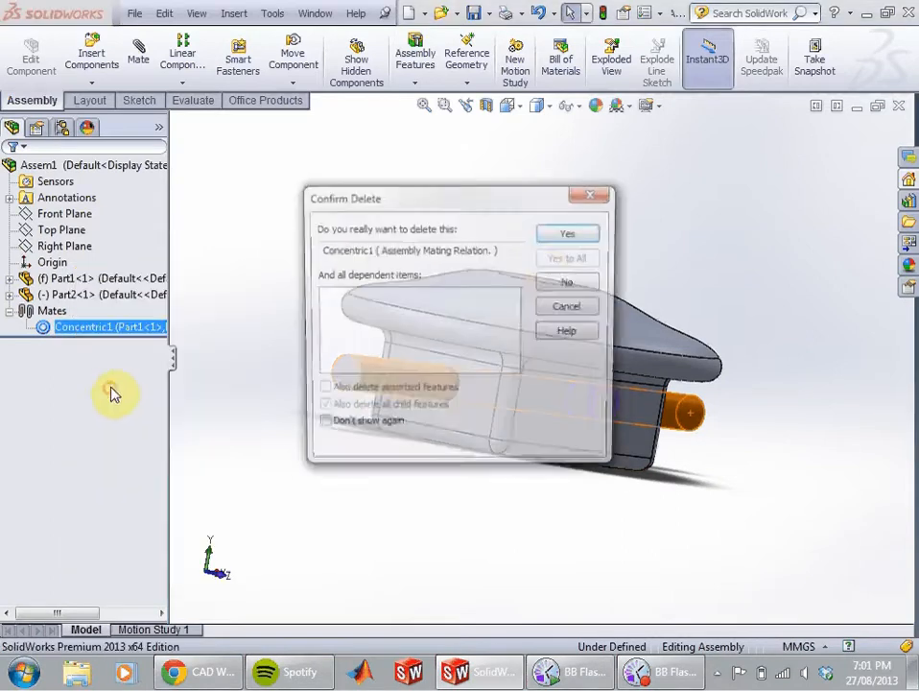
{"action": "left_click", "coordinate": [568, 228]}
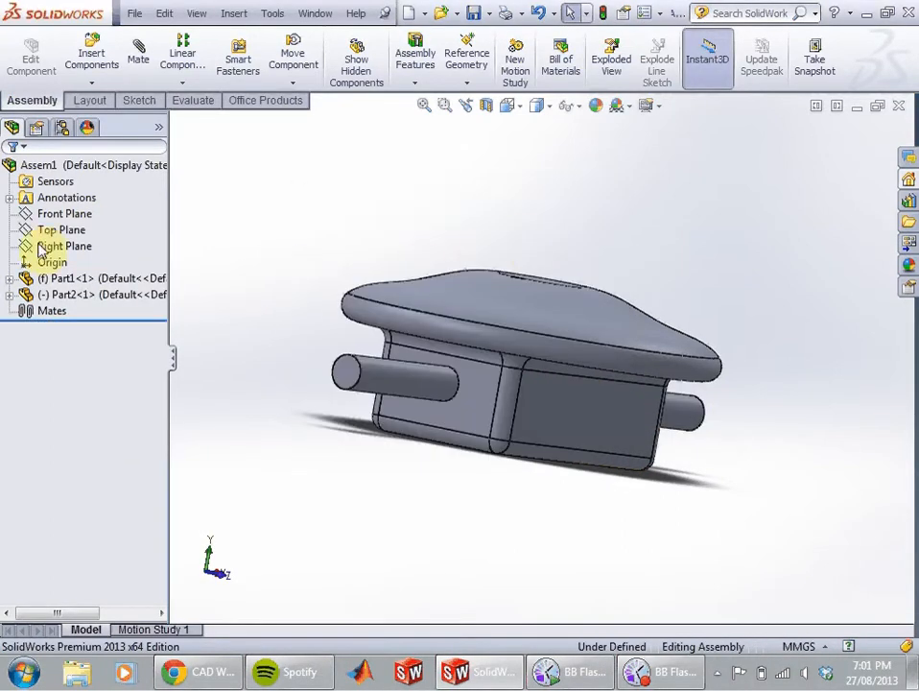
Step: Pull the rod out of the hole and place it below the block of Part1
{"action": "left_click", "coordinate": [395, 375]}
{"action": "left_click_drag", "start_coordinate": [392, 441], "coordinate": [476, 494]}
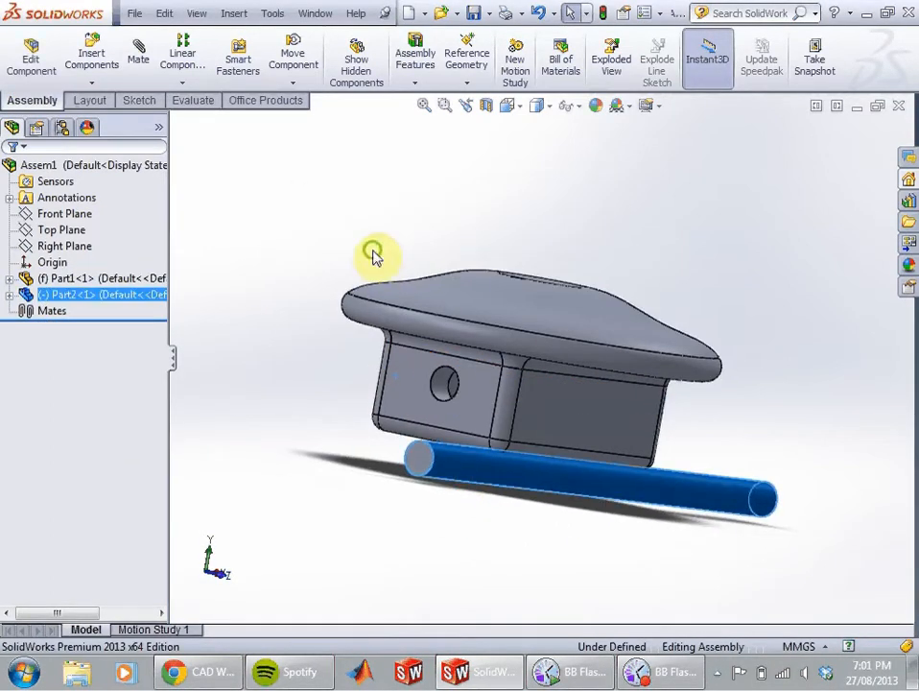
{"action": "middle_click_drag", "start_coordinate": [373, 252], "coordinate": [437, 385]}
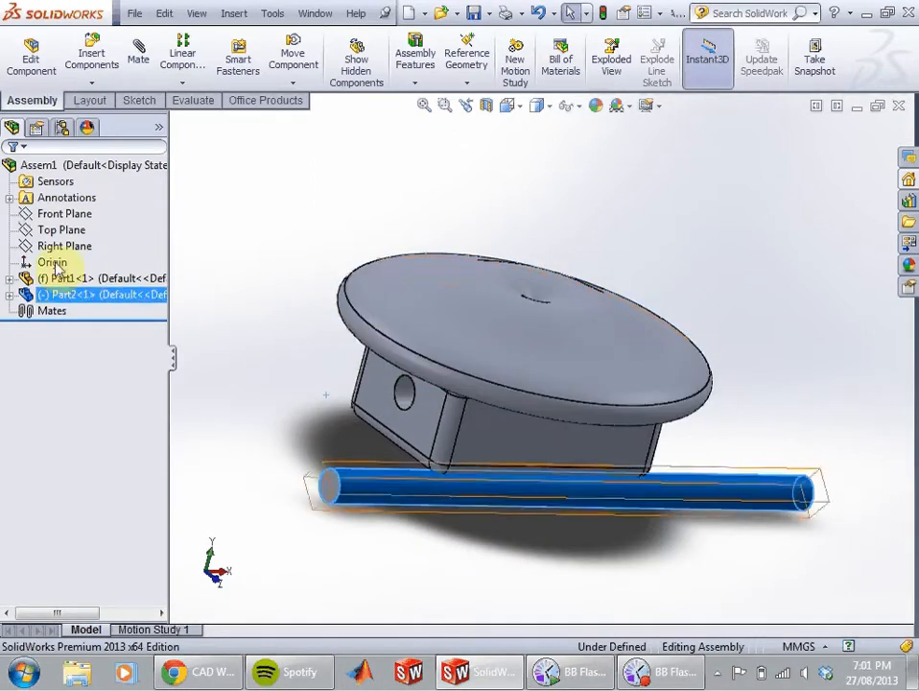
Step: Try a tangent mate between the rod's cylindrical face and the block's holed side face, and clear both mate selections
{"action": "left_click", "coordinate": [141, 81]}
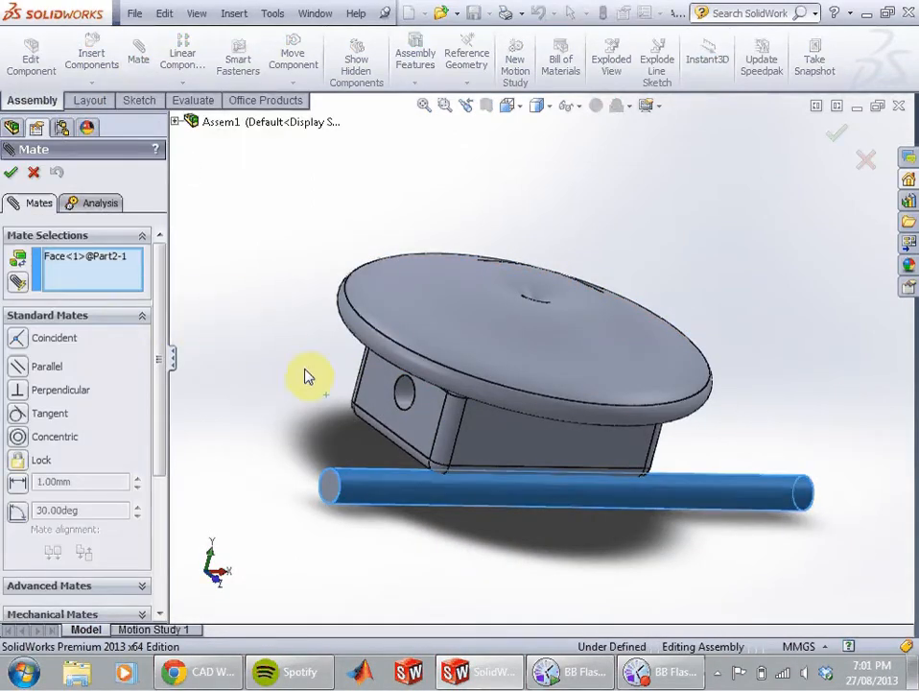
{"action": "left_click", "coordinate": [409, 424]}
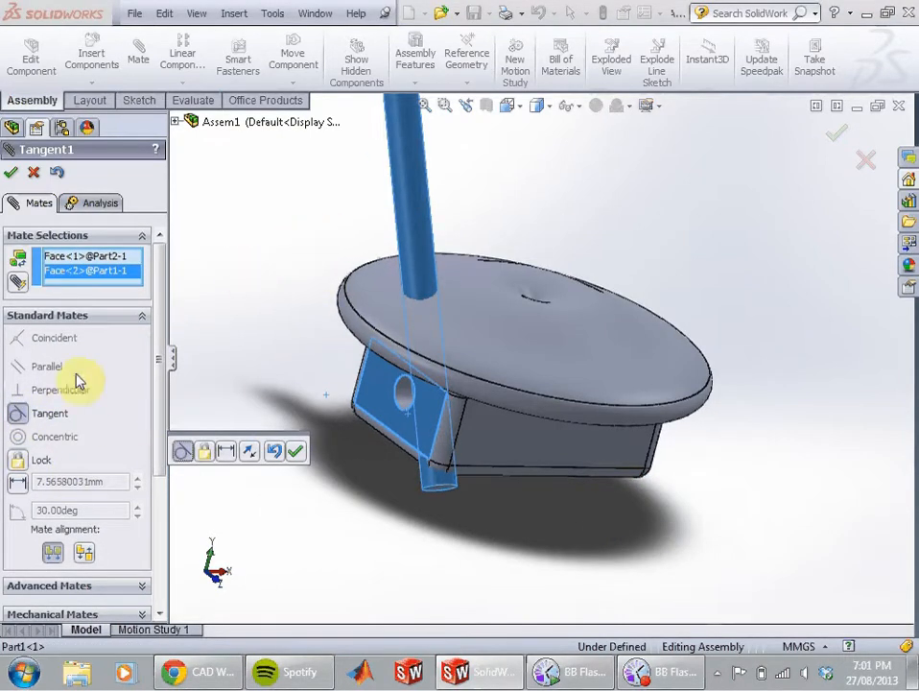
{"action": "right_click", "coordinate": [76, 271]}
{"action": "left_click", "coordinate": [107, 299]}
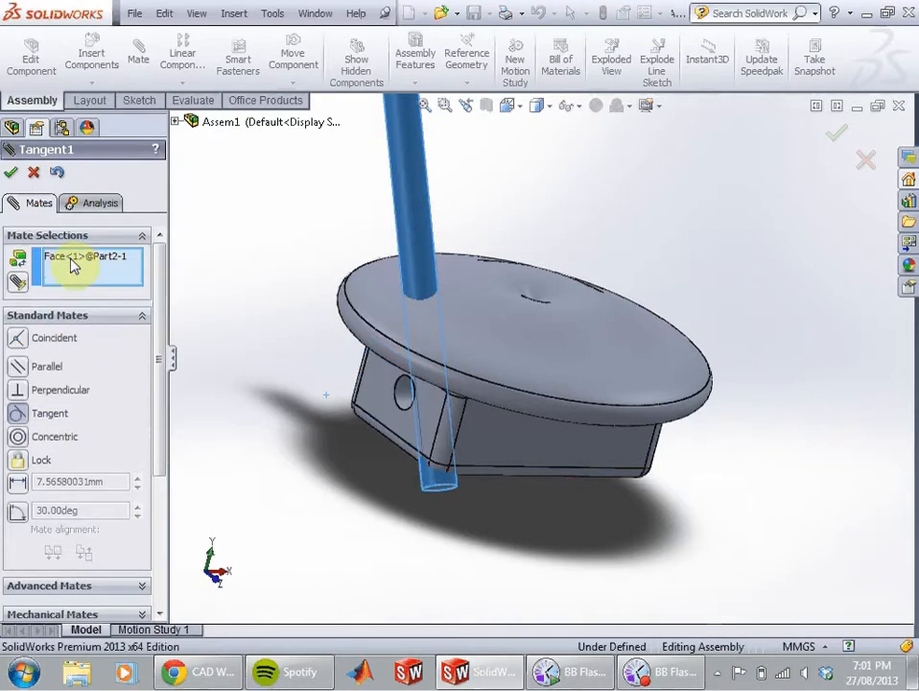
{"action": "right_click", "coordinate": [75, 266]}
{"action": "left_click", "coordinate": [92, 287]}
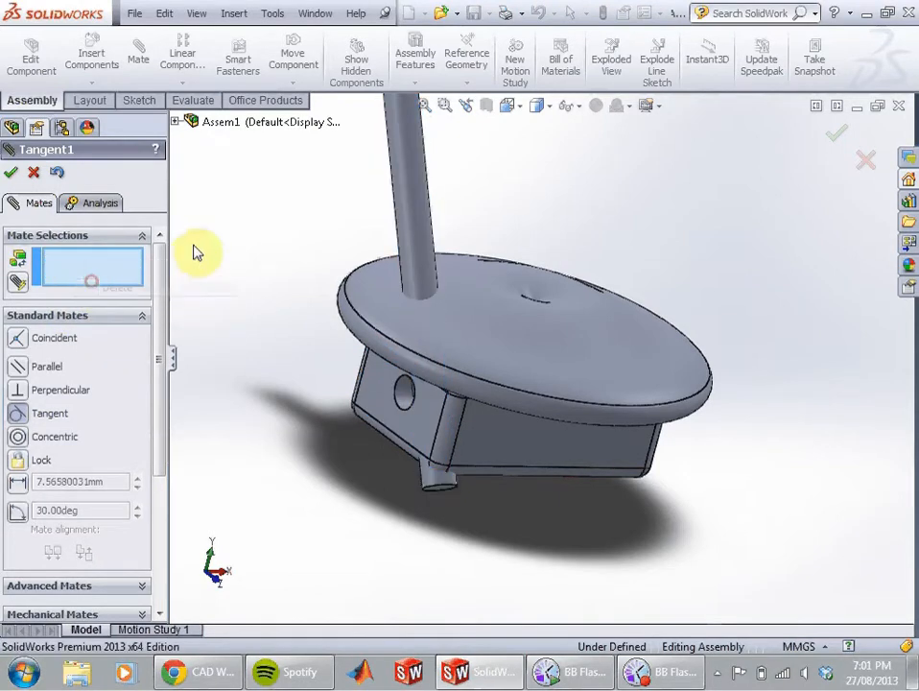
{"action": "left_click", "coordinate": [436, 489]}
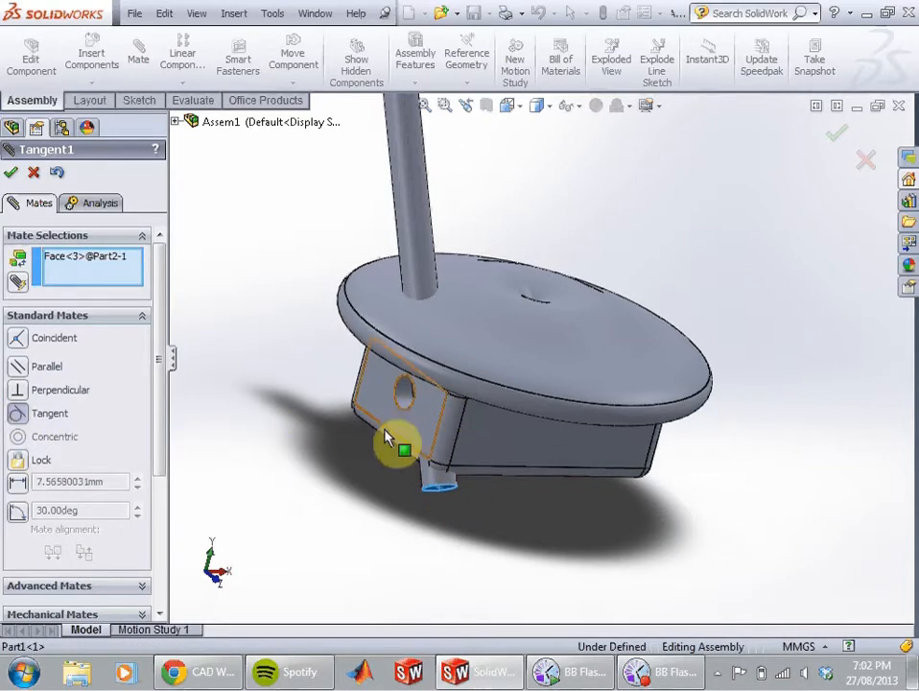
{"action": "left_click", "coordinate": [395, 430]}
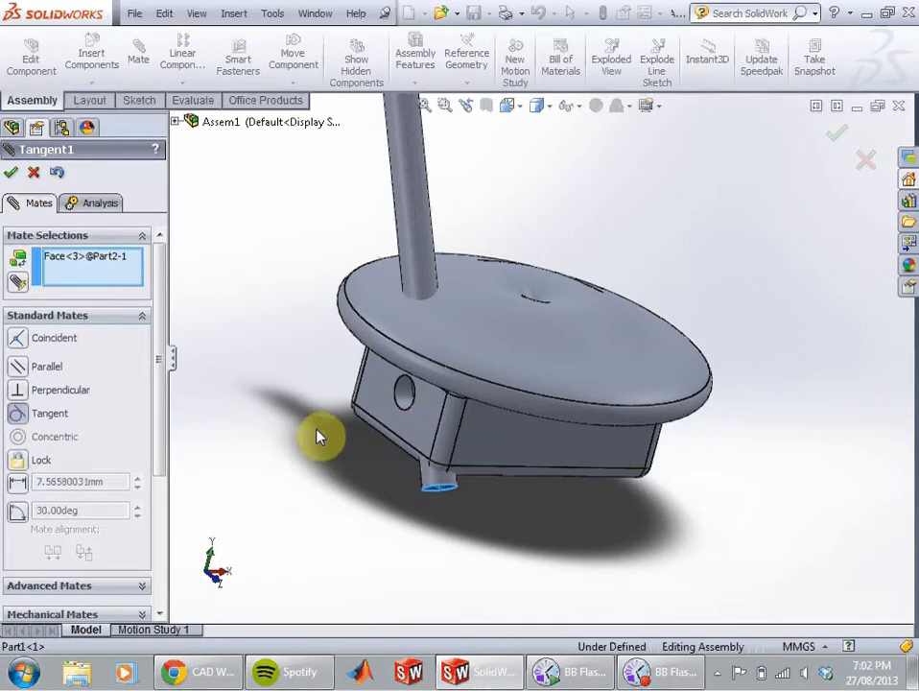
{"action": "middle_click_drag", "start_coordinate": [320, 437], "coordinate": [303, 426]}
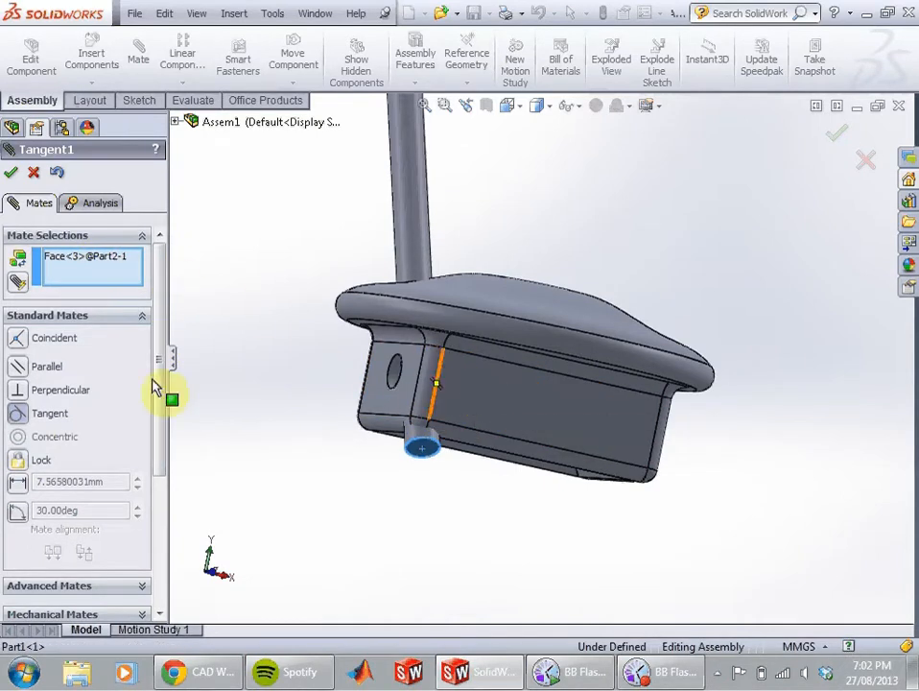
{"action": "left_click", "coordinate": [32, 174]}
{"action": "left_click", "coordinate": [32, 173]}
{"action": "left_click", "coordinate": [32, 173]}
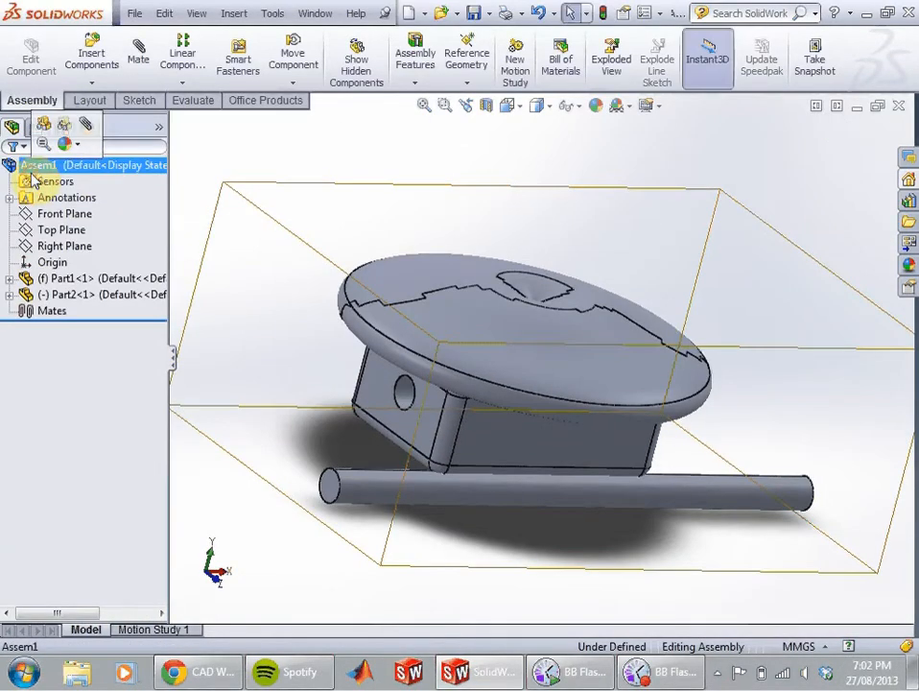
{"action": "left_click", "coordinate": [33, 310]}
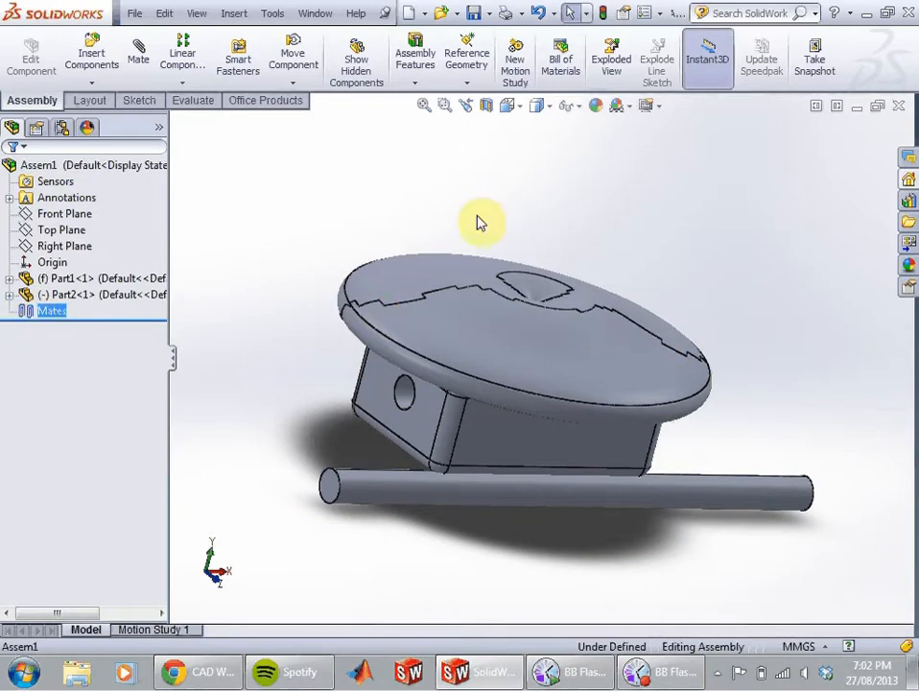
Step: Add a coincident mate between the rod's end face and the block's long side face without a hole
{"action": "middle_click_drag", "start_coordinate": [478, 222], "coordinate": [455, 533]}
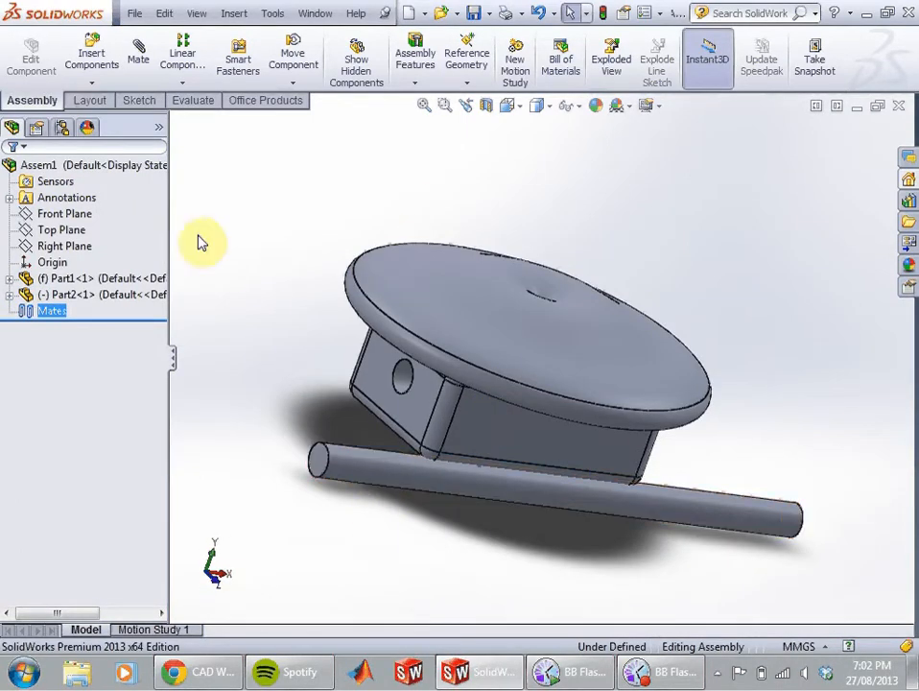
{"action": "left_click", "coordinate": [139, 62]}
{"action": "left_click", "coordinate": [321, 475]}
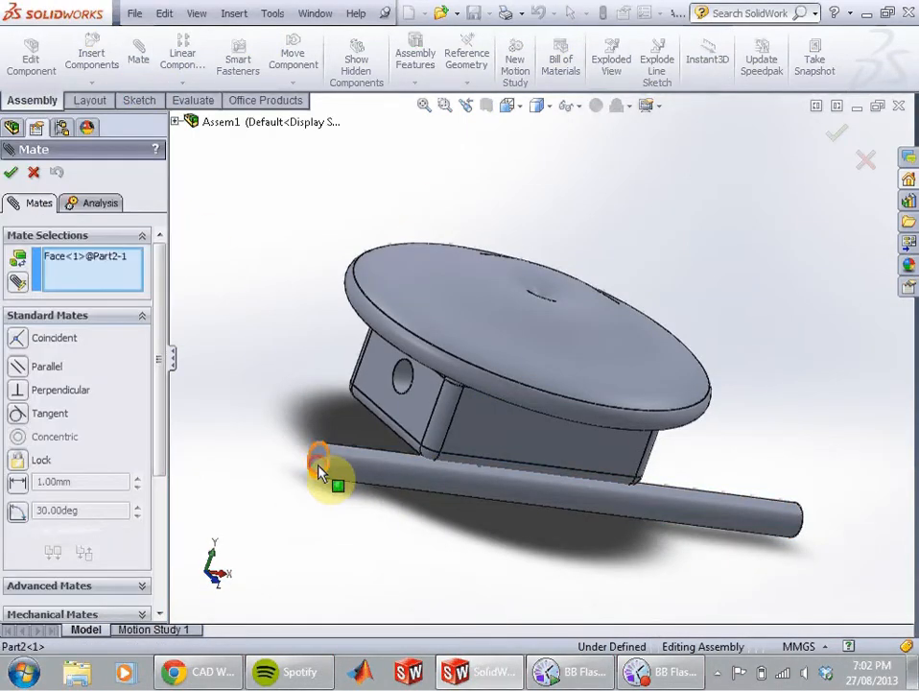
{"action": "left_click", "coordinate": [466, 430]}
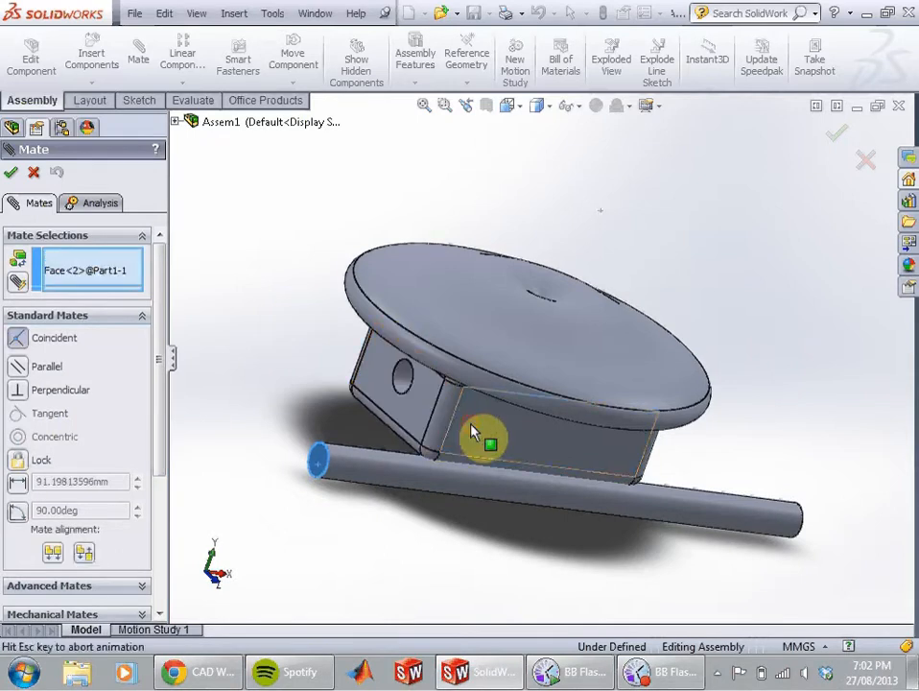
{"action": "middle_click_drag", "start_coordinate": [312, 404], "coordinate": [347, 238]}
{"action": "scroll", "coordinate": [346, 238], "scroll_direction": "up", "scroll_amount": 3}
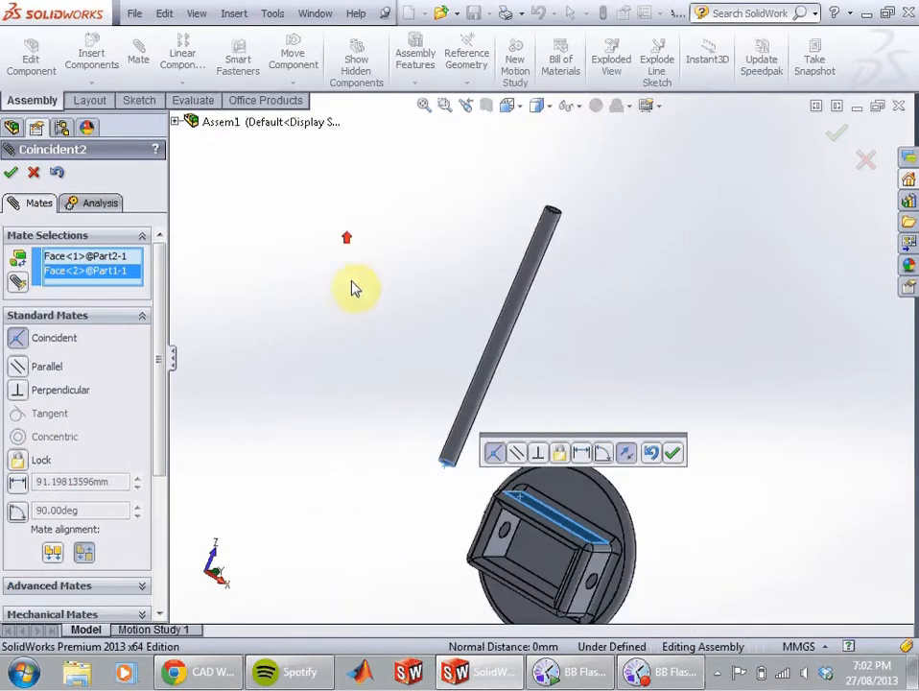
{"action": "scroll", "coordinate": [472, 547], "scroll_direction": "down", "scroll_amount": 4}
{"action": "middle_click_drag", "start_coordinate": [646, 381], "coordinate": [466, 343]}
{"action": "left_click_drag", "start_coordinate": [511, 357], "coordinate": [575, 334]}
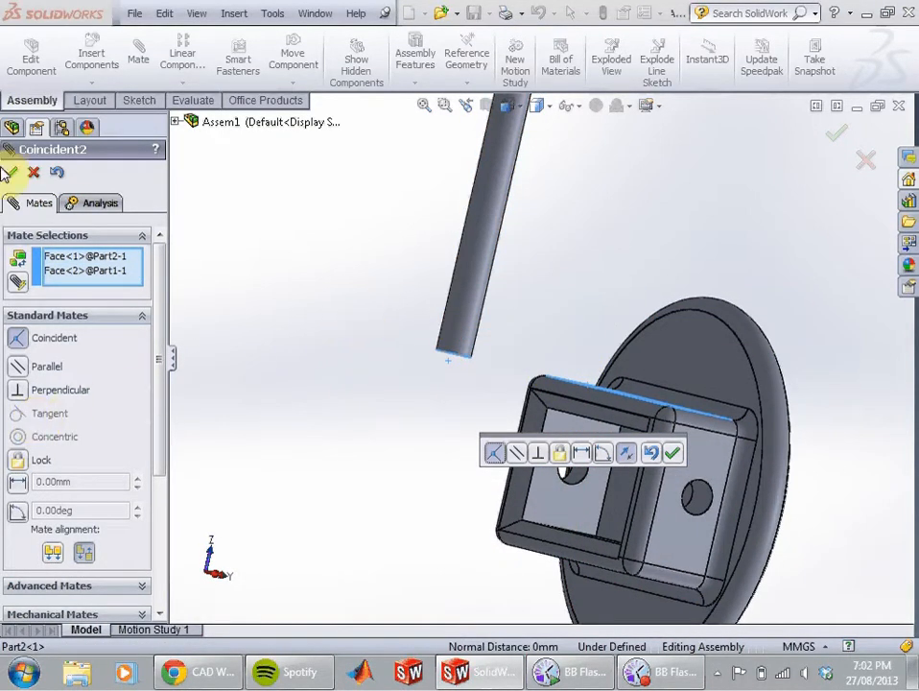
{"action": "left_click", "coordinate": [11, 172]}
{"action": "scroll", "coordinate": [492, 339], "scroll_direction": "down", "scroll_amount": 3}
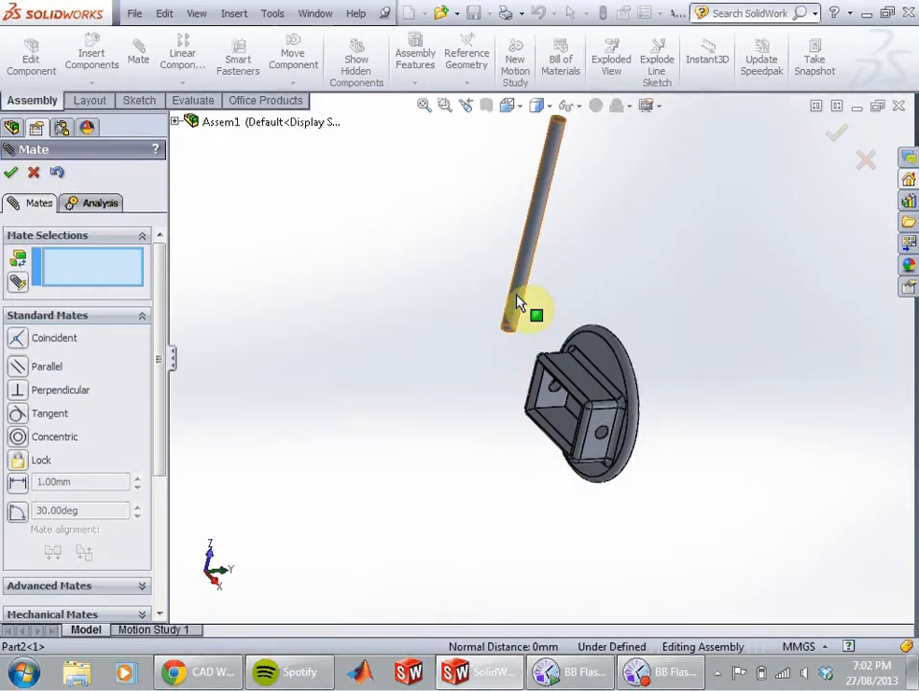
{"action": "left_click", "coordinate": [33, 172]}
Step: Move the rod along the mated side face so its end sits over the block
{"action": "left_click_drag", "start_coordinate": [538, 224], "coordinate": [616, 284]}
{"action": "middle_click_drag", "start_coordinate": [675, 340], "coordinate": [652, 389]}
{"action": "scroll", "coordinate": [526, 403], "scroll_direction": "up", "scroll_amount": 5}
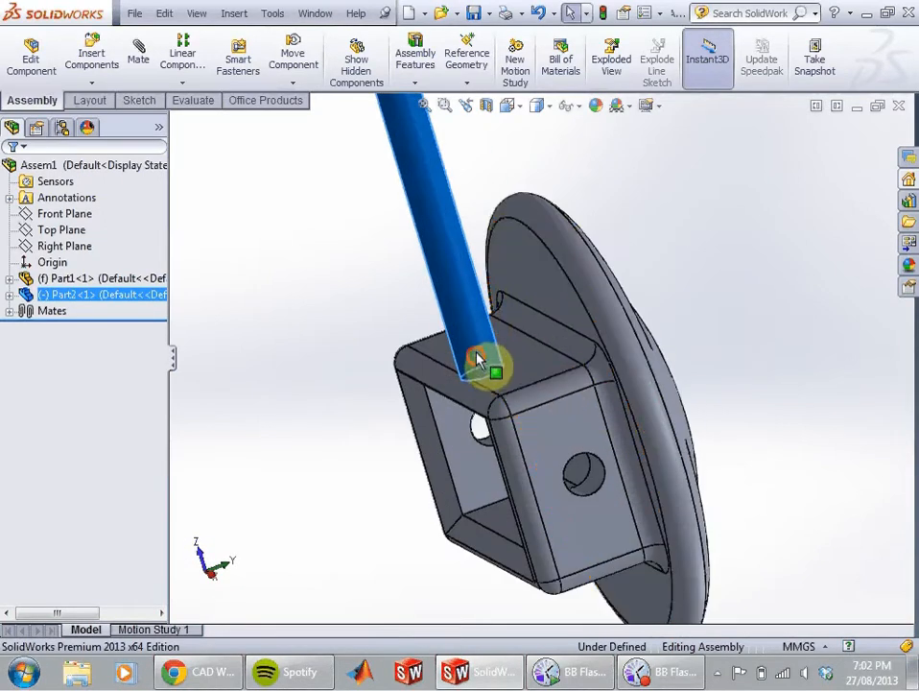
{"action": "left_click_drag", "start_coordinate": [474, 355], "coordinate": [429, 355]}
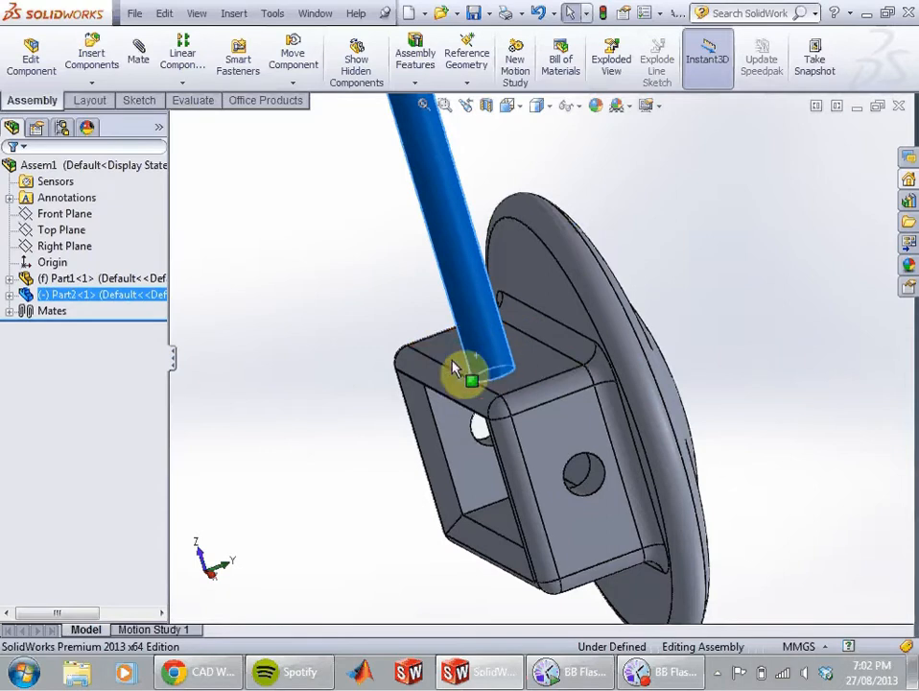
Step: Edit the coincident mate between the rod end and the block side into a 10 mm distance mate
{"action": "left_click", "coordinate": [9, 311]}
{"action": "right_click", "coordinate": [64, 328]}
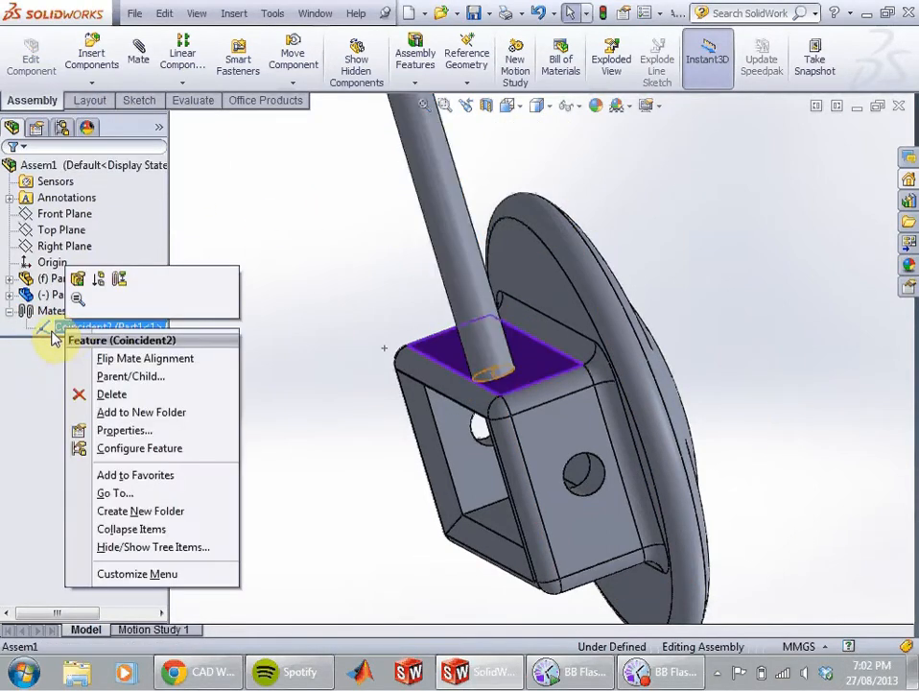
{"action": "left_click", "coordinate": [40, 353]}
{"action": "left_click", "coordinate": [48, 330]}
{"action": "right_click", "coordinate": [48, 332]}
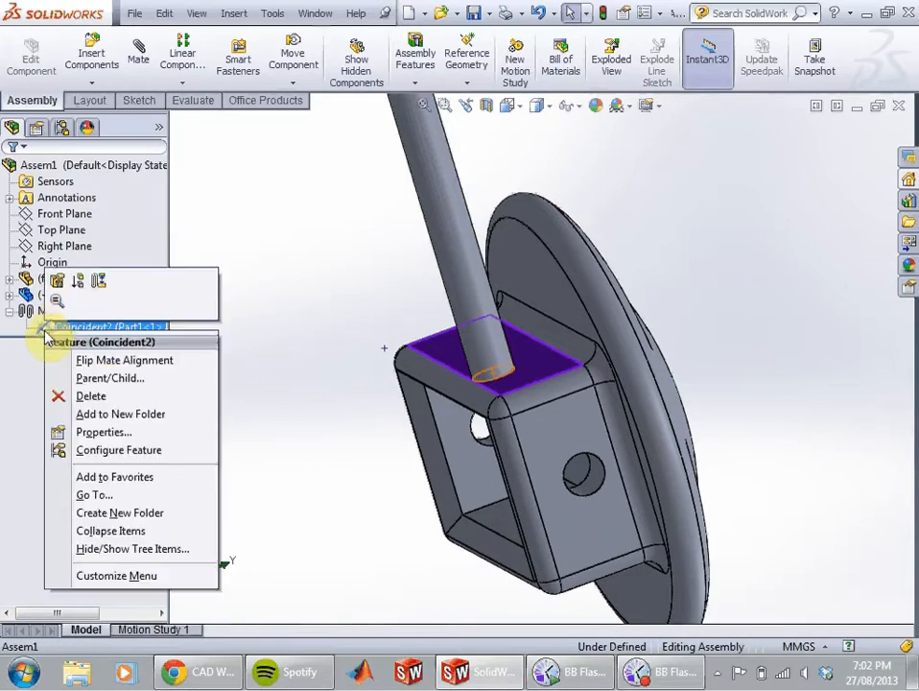
{"action": "left_click", "coordinate": [59, 284]}
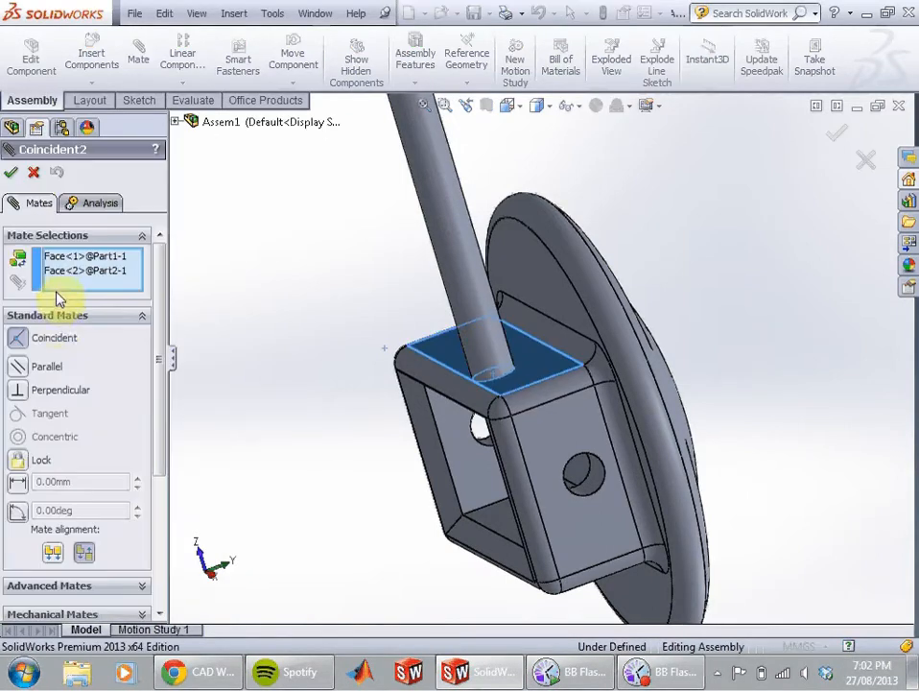
{"action": "left_click", "coordinate": [19, 484]}
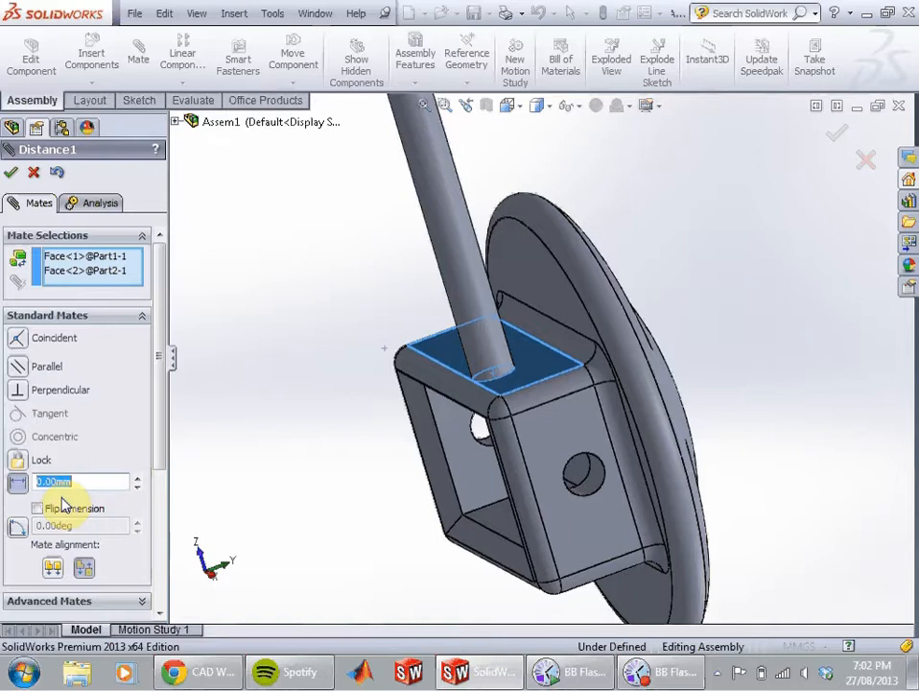
{"action": "type", "text": "10"}
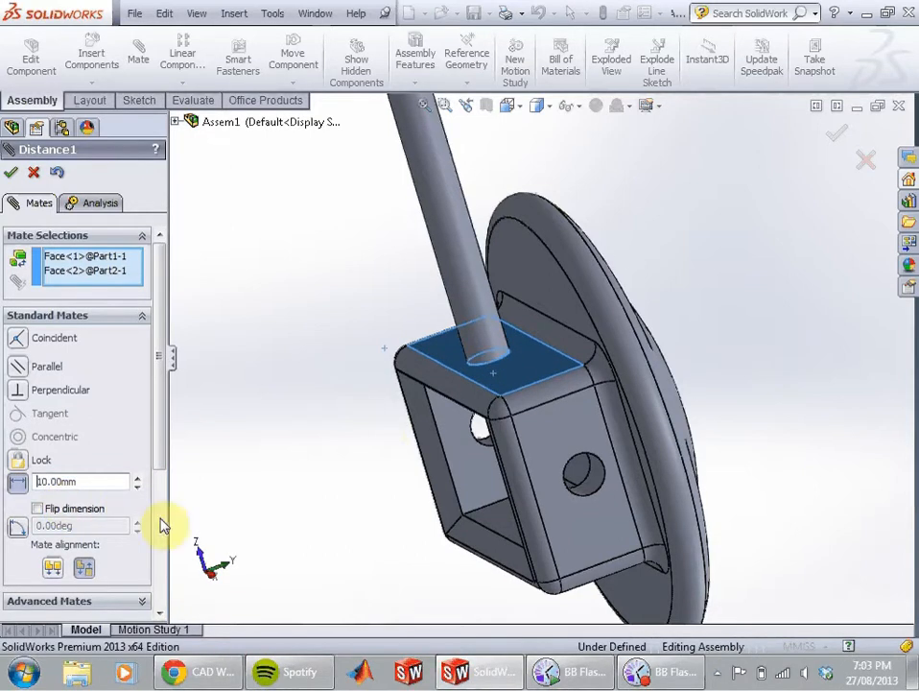
Step: Compare aligned and anti-aligned orientations for the distance mate, keep anti-aligned, and accept the mate
{"action": "middle_click_drag", "start_coordinate": [584, 414], "coordinate": [494, 406]}
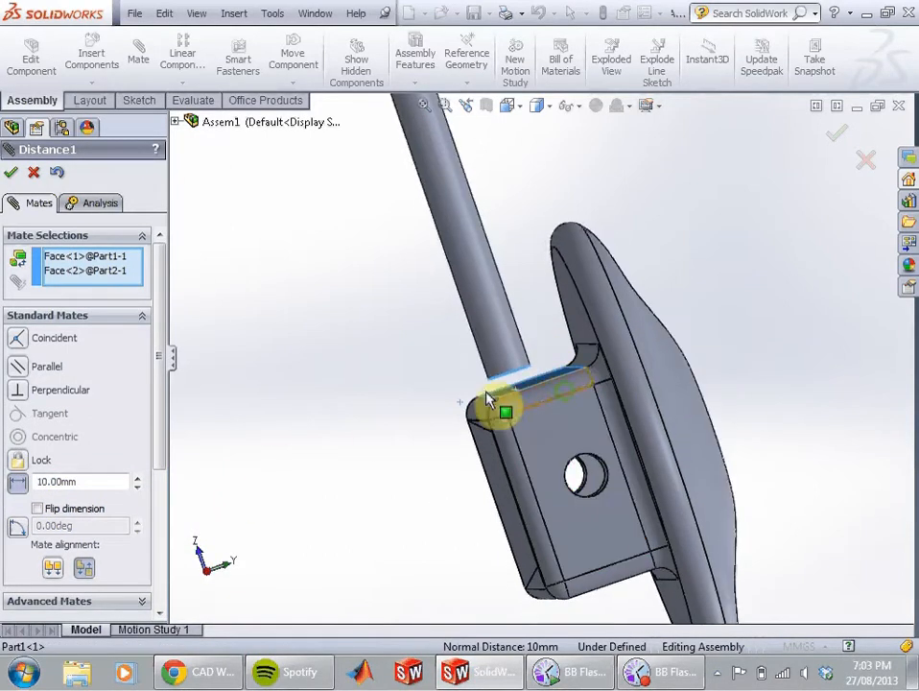
{"action": "left_click", "coordinate": [53, 569]}
{"action": "left_click", "coordinate": [85, 570]}
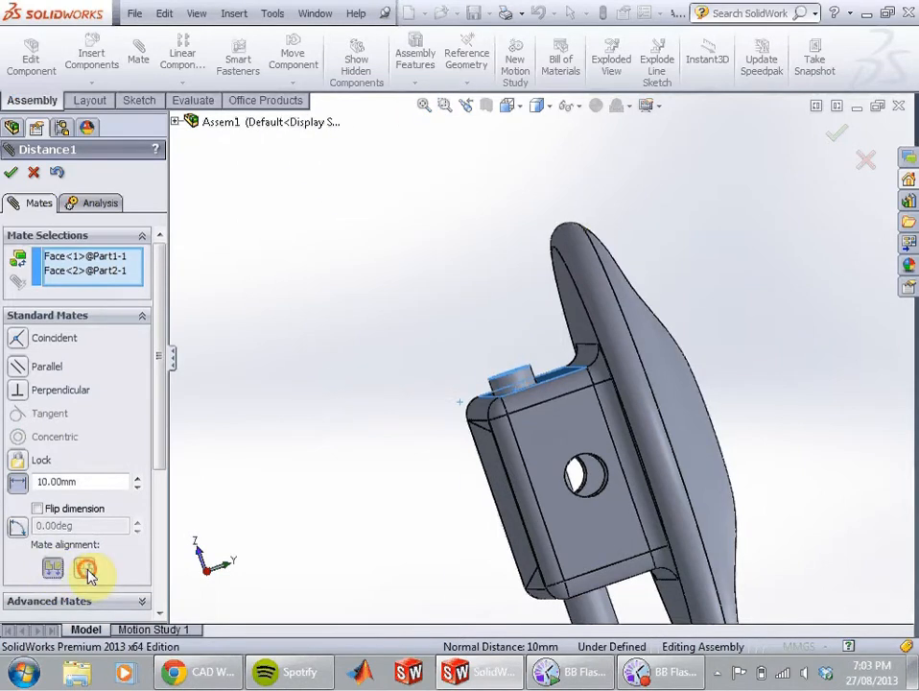
{"action": "left_click", "coordinate": [55, 570]}
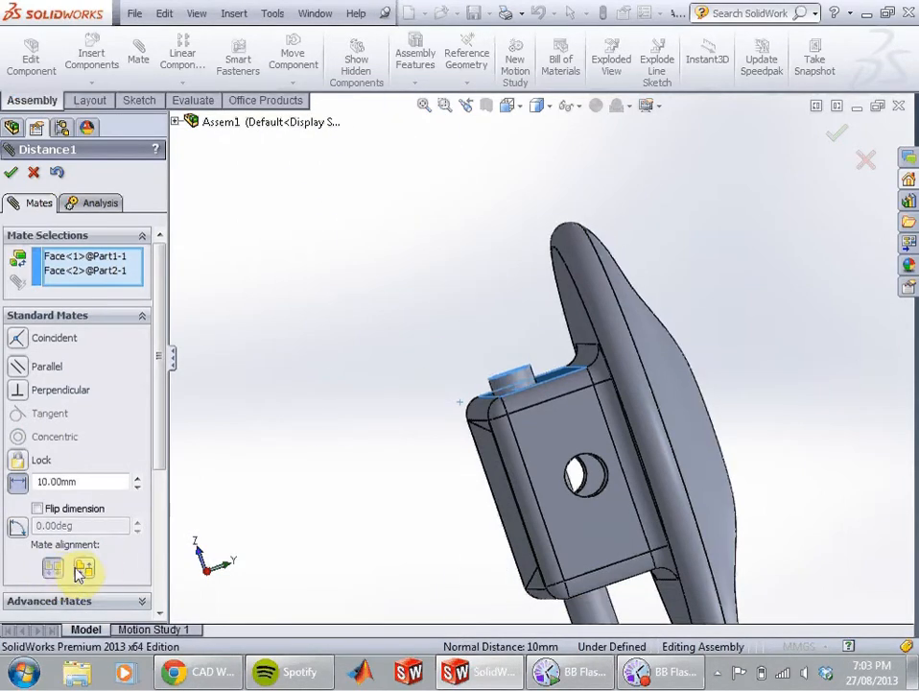
{"action": "left_click", "coordinate": [79, 570]}
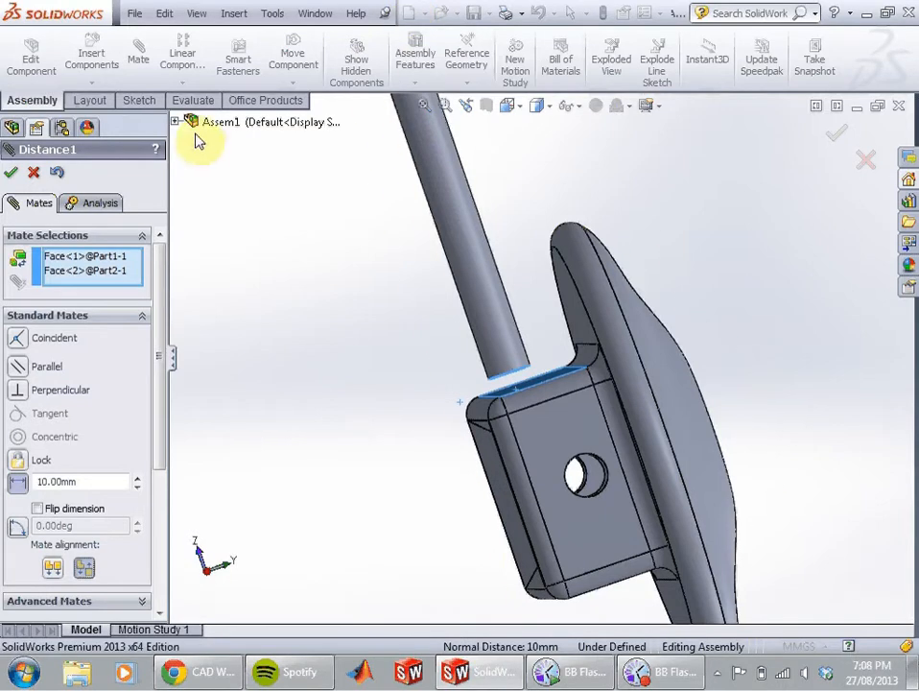
{"action": "left_click", "coordinate": [10, 174]}
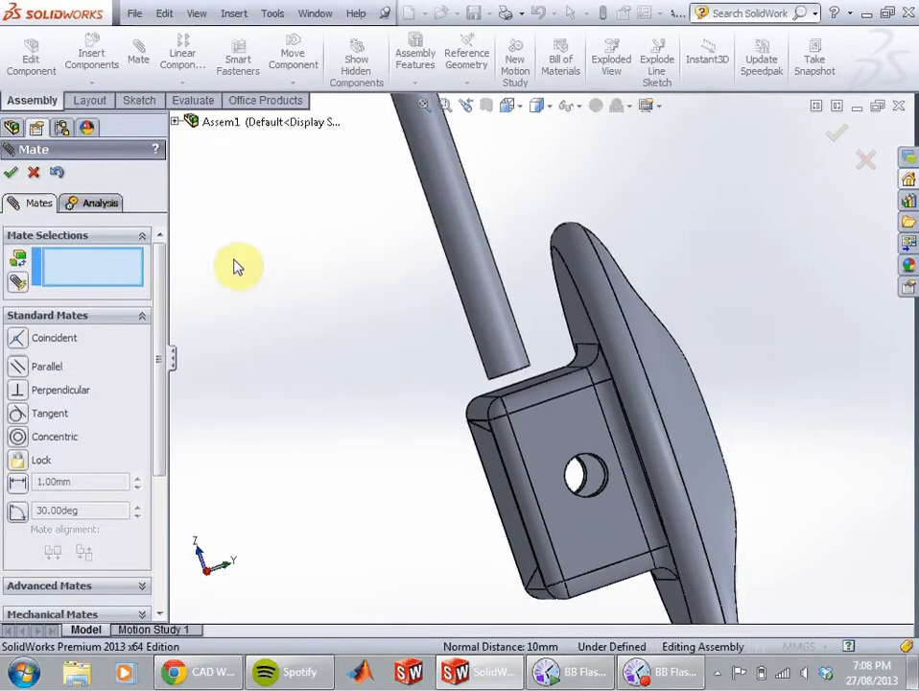
{"action": "left_click", "coordinate": [10, 176]}
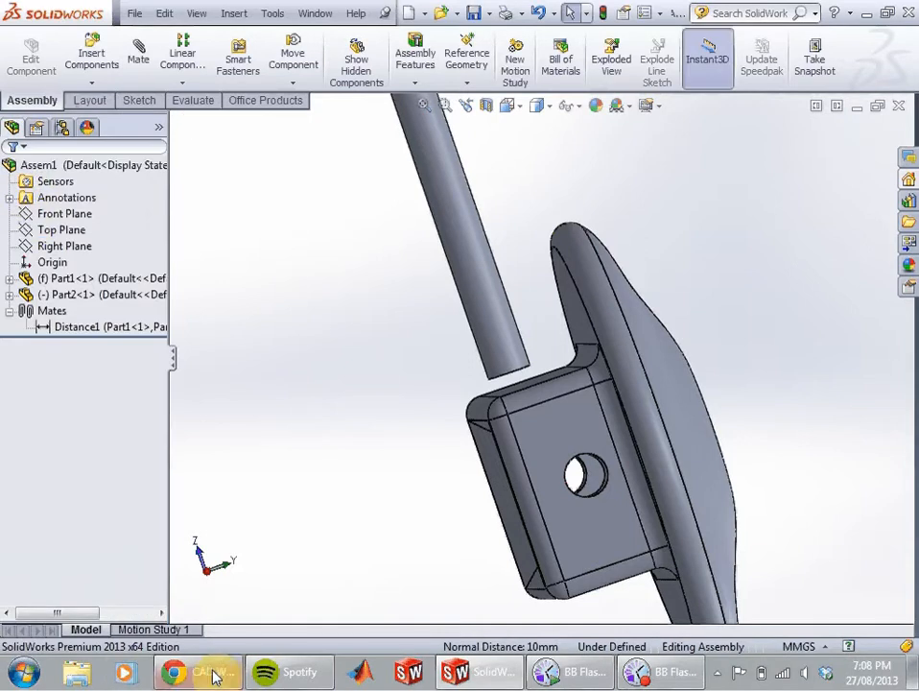
{"action": "middle_click_drag", "start_coordinate": [434, 318], "coordinate": [762, 305]}
{"action": "scroll", "coordinate": [724, 317], "scroll_direction": "down", "scroll_amount": 3}
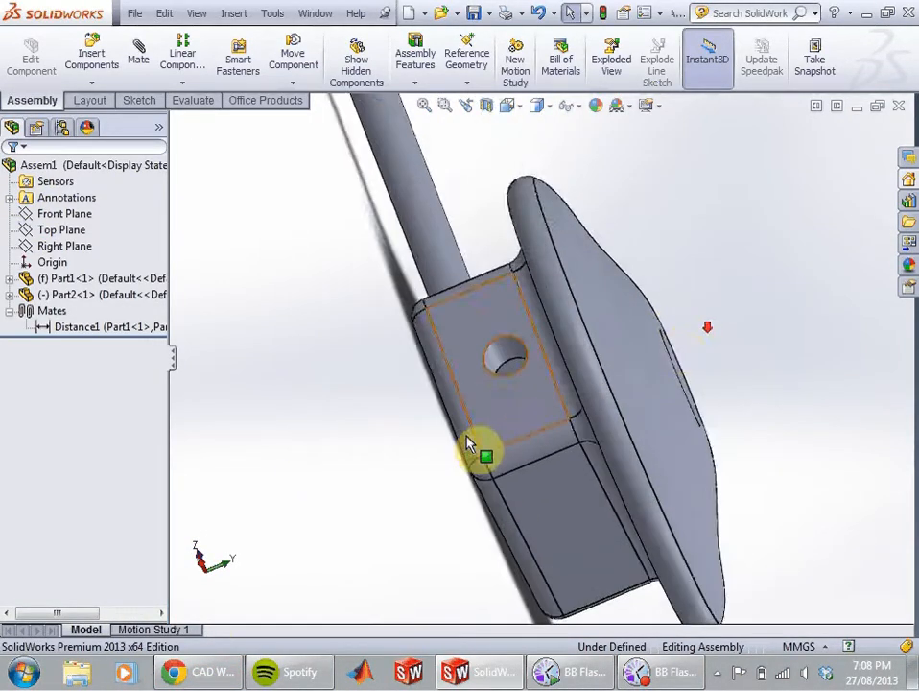
{"action": "scroll", "coordinate": [196, 591], "scroll_direction": "down", "scroll_amount": 1}
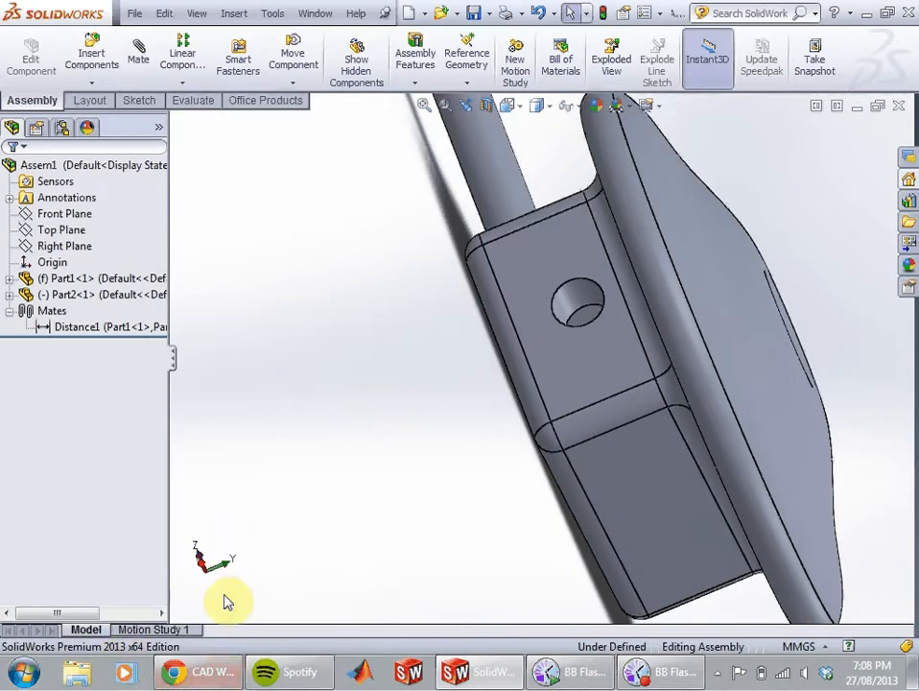
{"action": "left_click", "coordinate": [209, 676]}
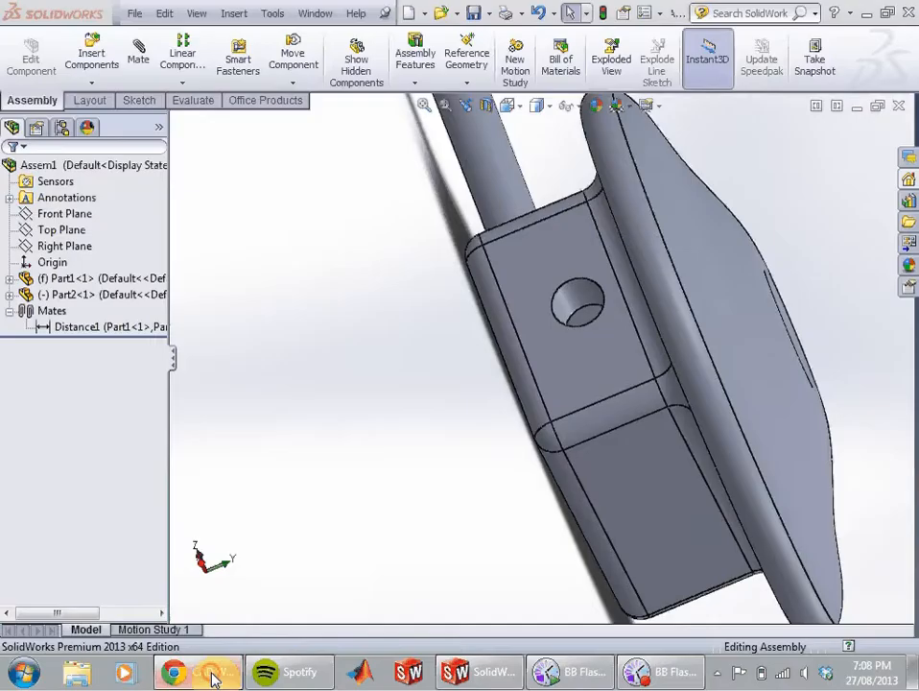
{"action": "left_click", "coordinate": [211, 676]}
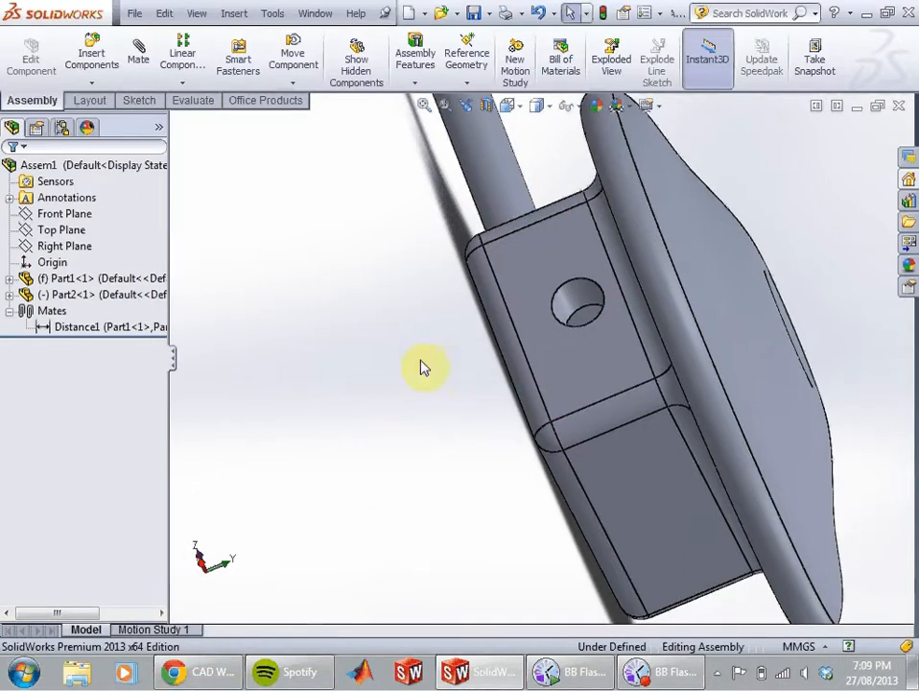
{"action": "middle_click_drag", "start_coordinate": [404, 361], "coordinate": [667, 311]}
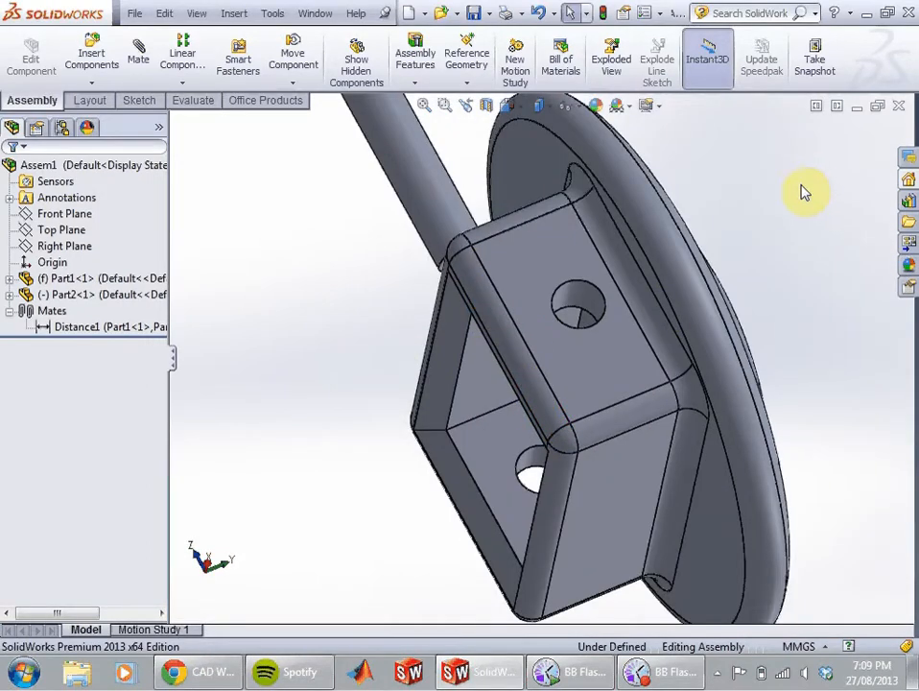
Step: Minimise the assembly document and maximise the Part1 document
{"action": "left_click", "coordinate": [856, 108]}
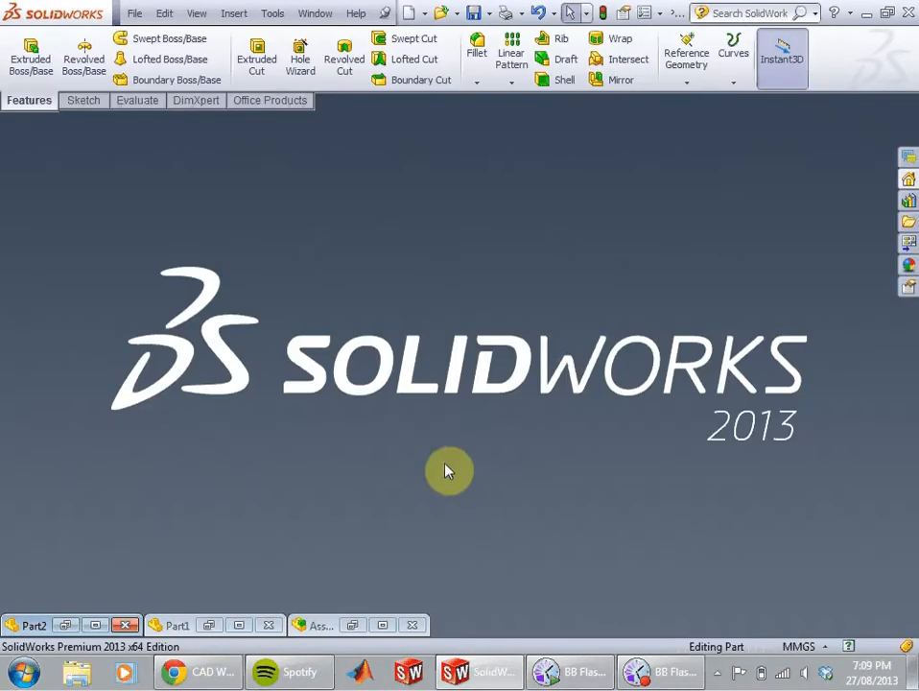
{"action": "left_click", "coordinate": [240, 624]}
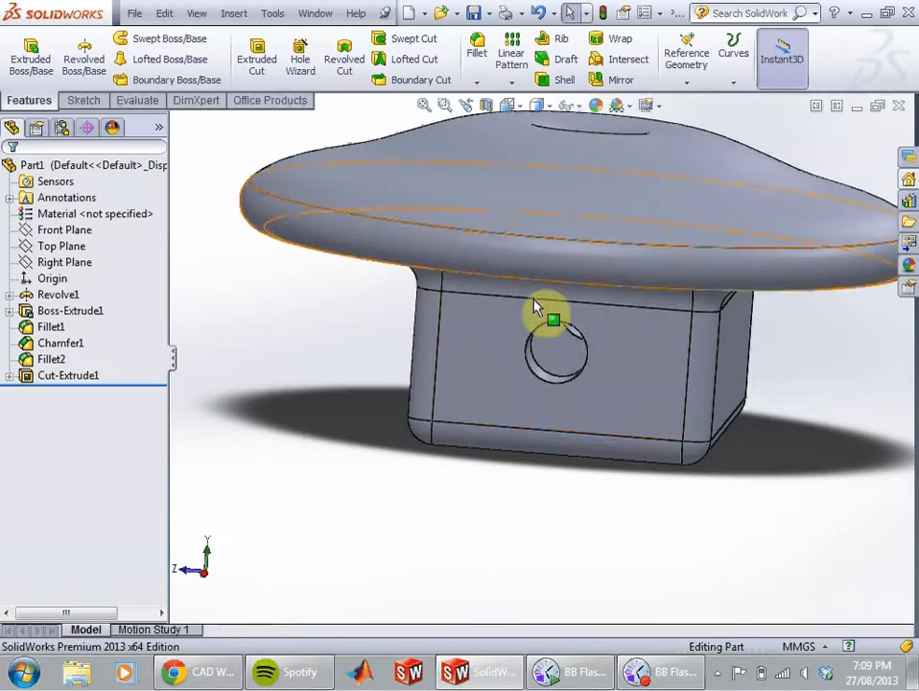
{"action": "scroll", "coordinate": [575, 317], "scroll_direction": "up", "scroll_amount": 4}
{"action": "scroll", "coordinate": [612, 235], "scroll_direction": "down", "scroll_amount": 3}
{"action": "middle_click_drag", "start_coordinate": [612, 231], "coordinate": [576, 271]}
{"action": "scroll", "coordinate": [575, 271], "scroll_direction": "up", "scroll_amount": 4}
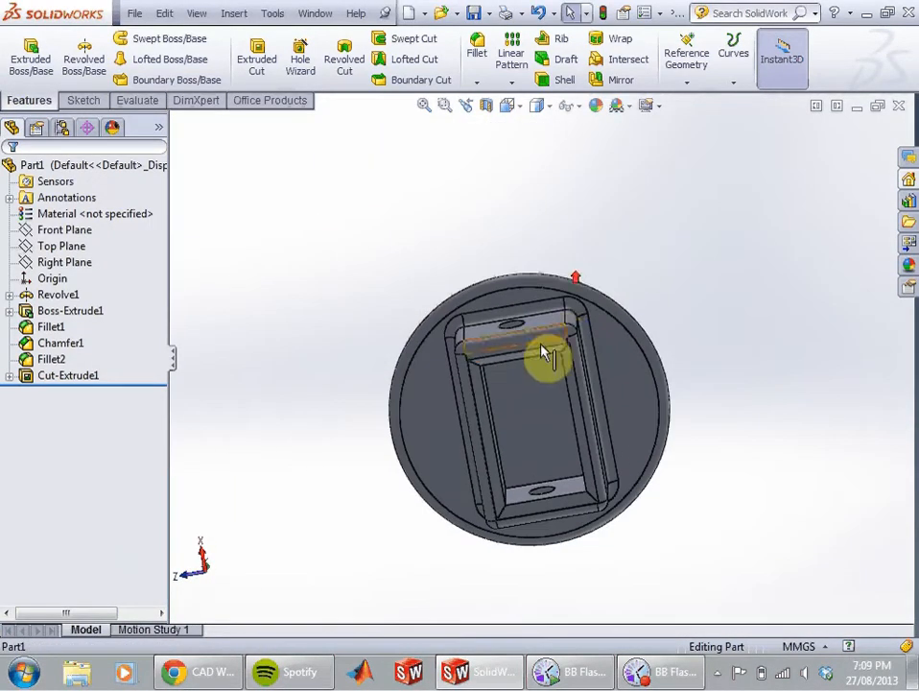
Step: Try to shell the part with a 3 mm thickness, removing the flat floor face inside the rectangular boss
{"action": "middle_click_drag", "start_coordinate": [546, 352], "coordinate": [525, 335]}
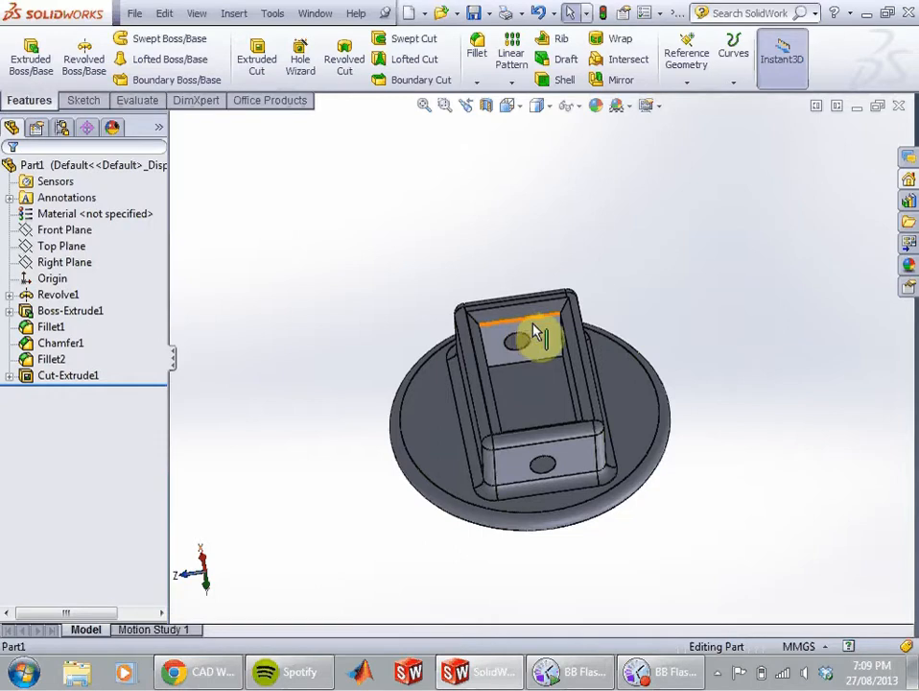
{"action": "middle_click_drag", "start_coordinate": [534, 339], "coordinate": [533, 389]}
{"action": "left_click", "coordinate": [497, 415]}
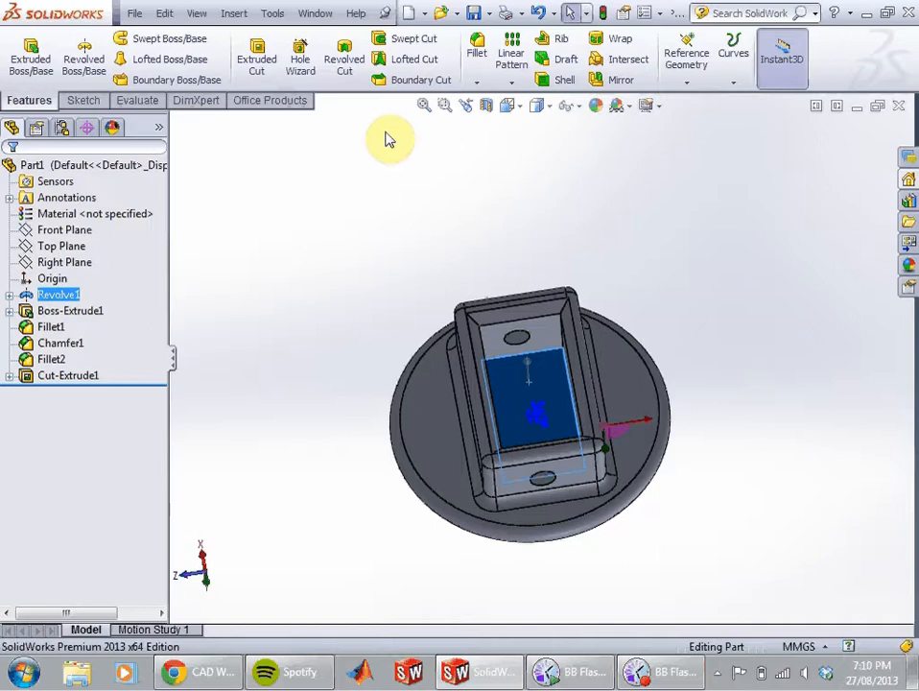
{"action": "left_click", "coordinate": [569, 83]}
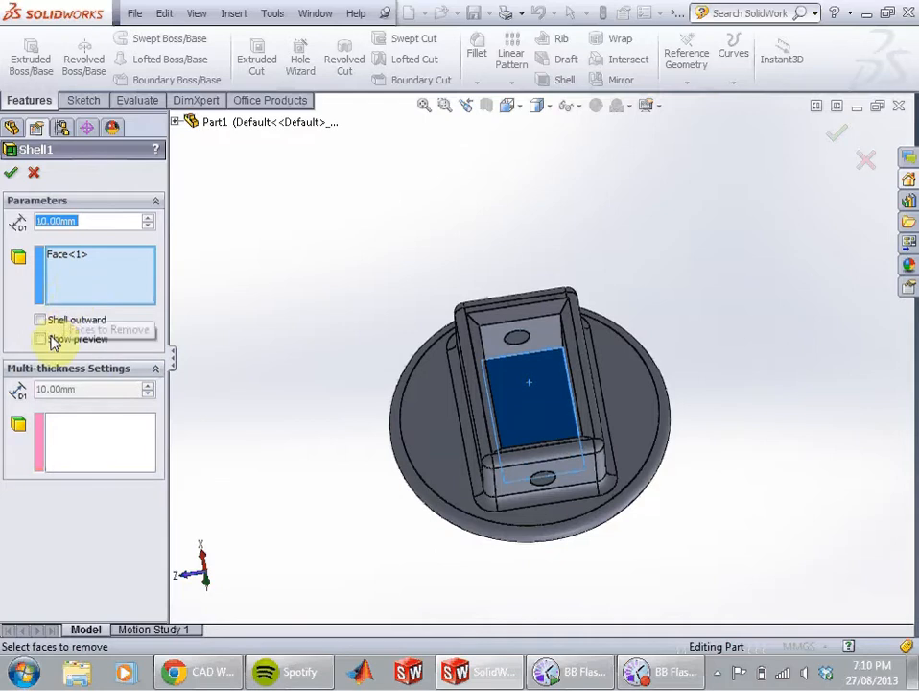
{"action": "right_click", "coordinate": [44, 221]}
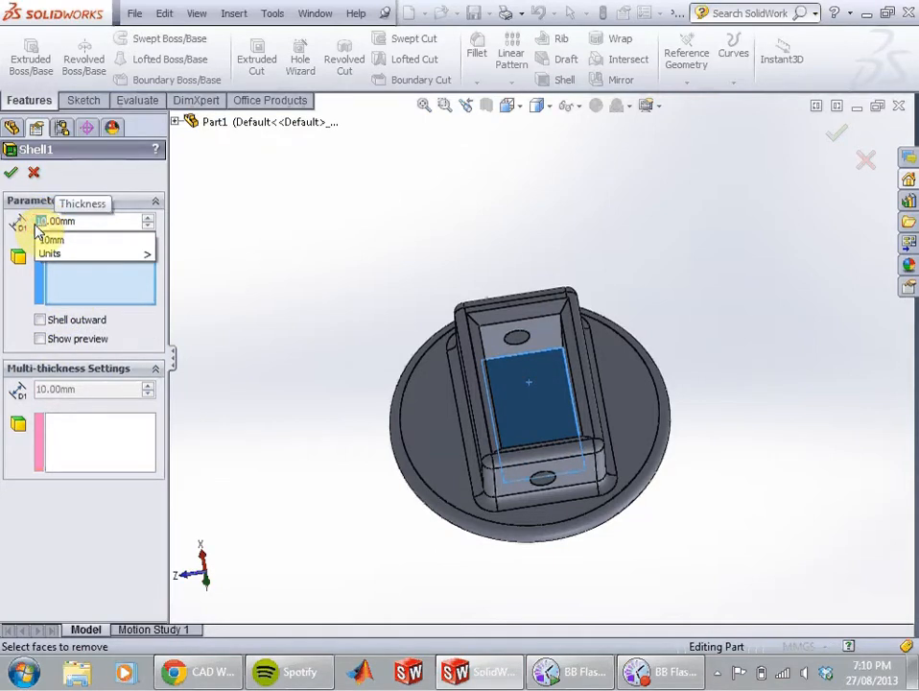
{"action": "type", "text": "3"}
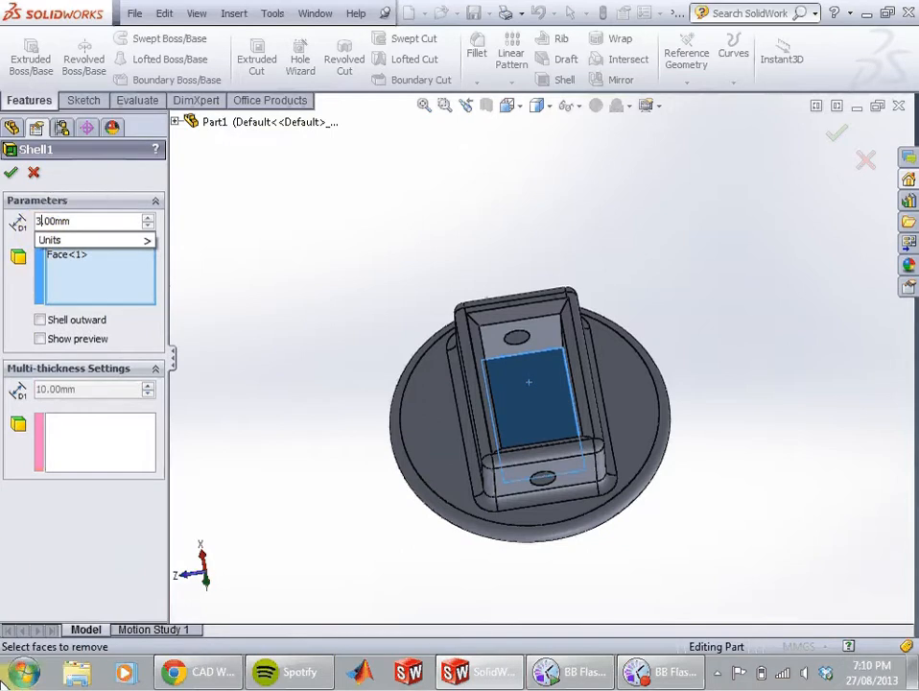
{"action": "mouse_move", "coordinate": [54, 250]}
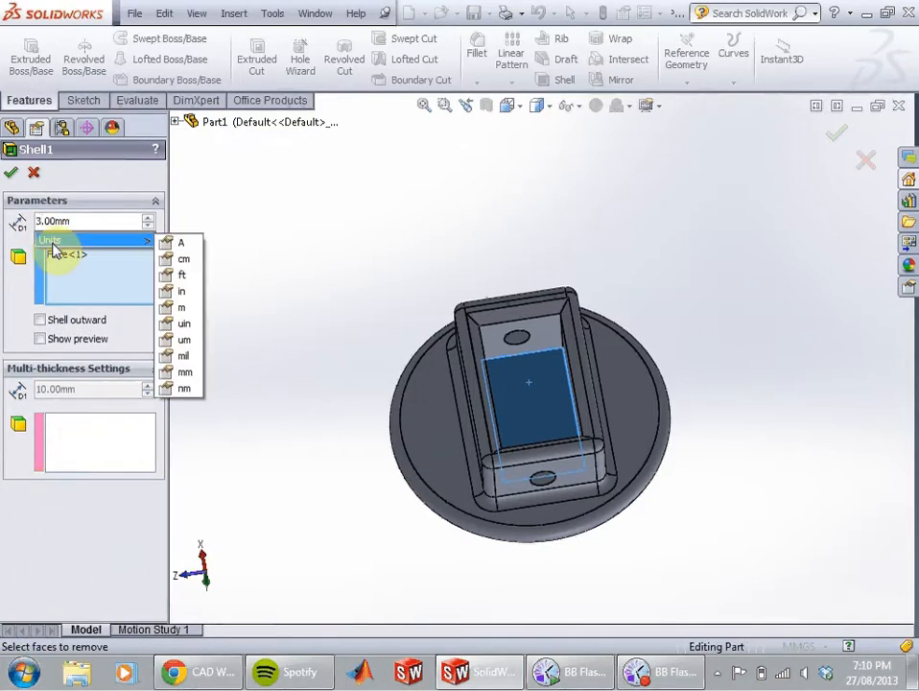
{"action": "left_click", "coordinate": [10, 173]}
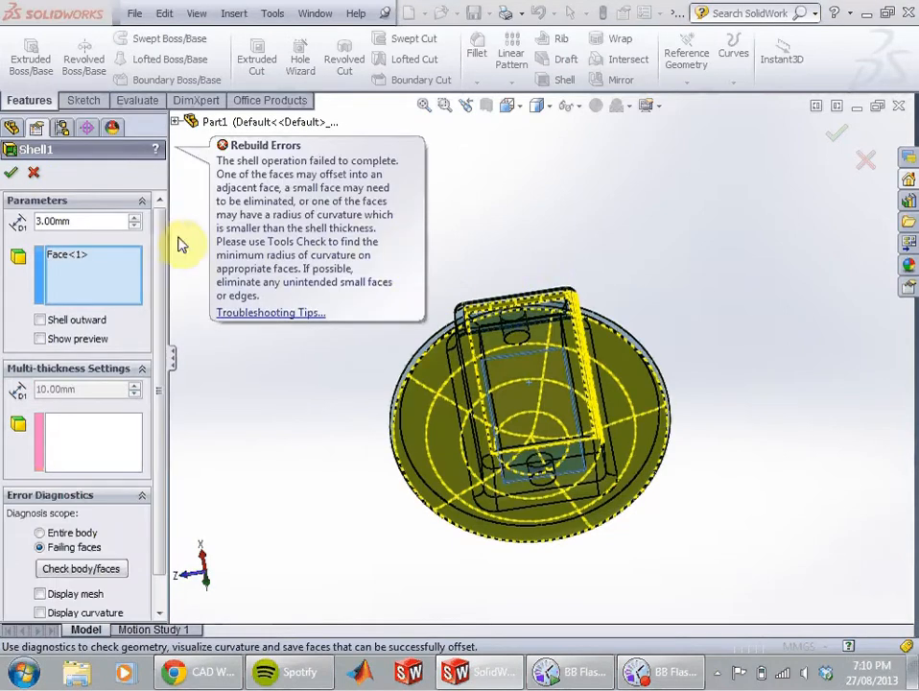
Step: Retry the shell on the same floor face with a 2 mm thickness
{"action": "scroll", "coordinate": [607, 408], "scroll_direction": "down", "scroll_amount": 6}
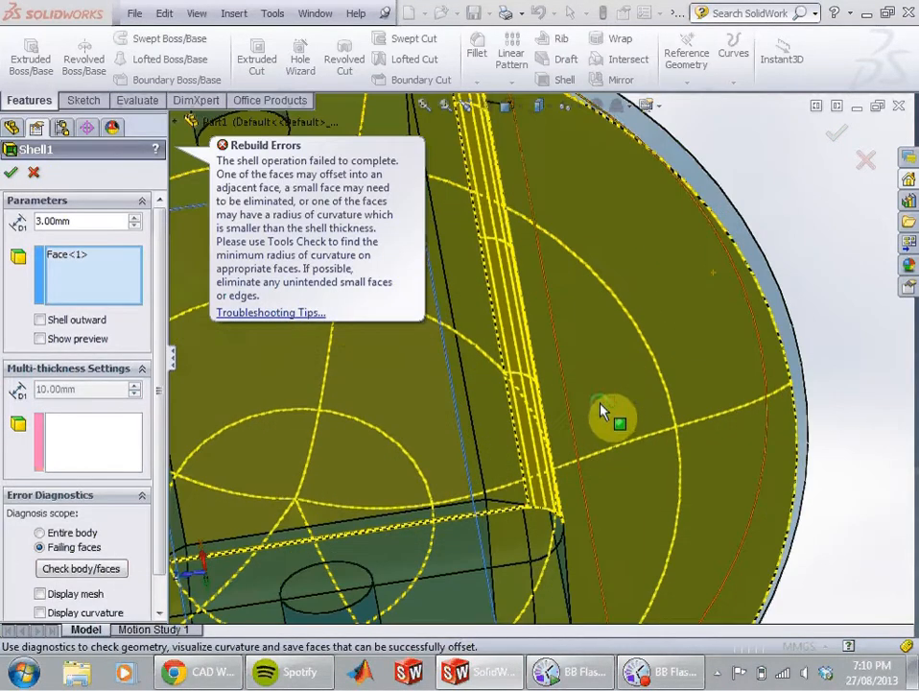
{"action": "scroll", "coordinate": [599, 410], "scroll_direction": "up", "scroll_amount": 6}
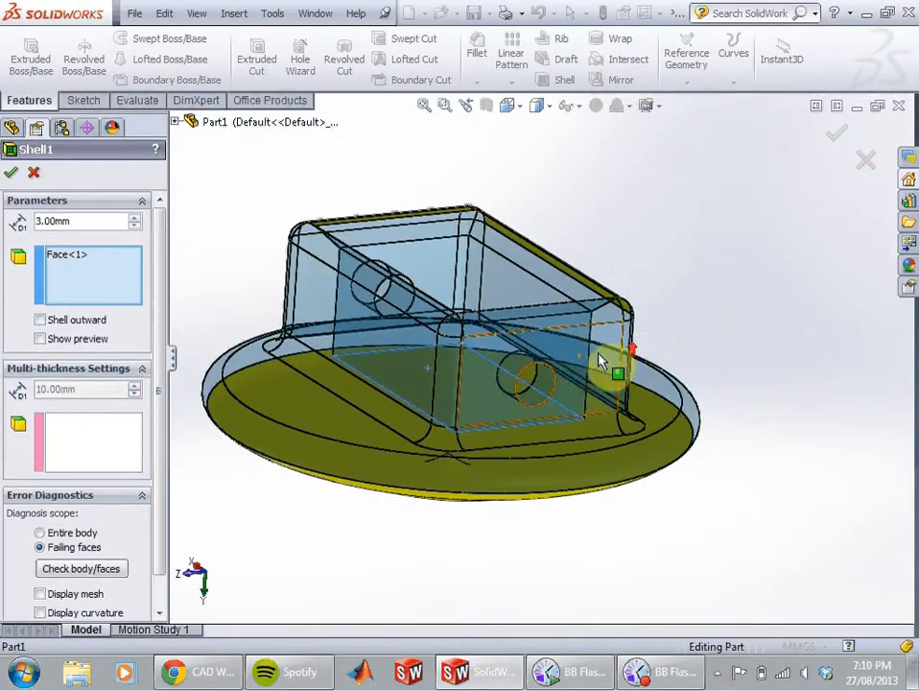
{"action": "middle_click_drag", "start_coordinate": [599, 361], "coordinate": [564, 472]}
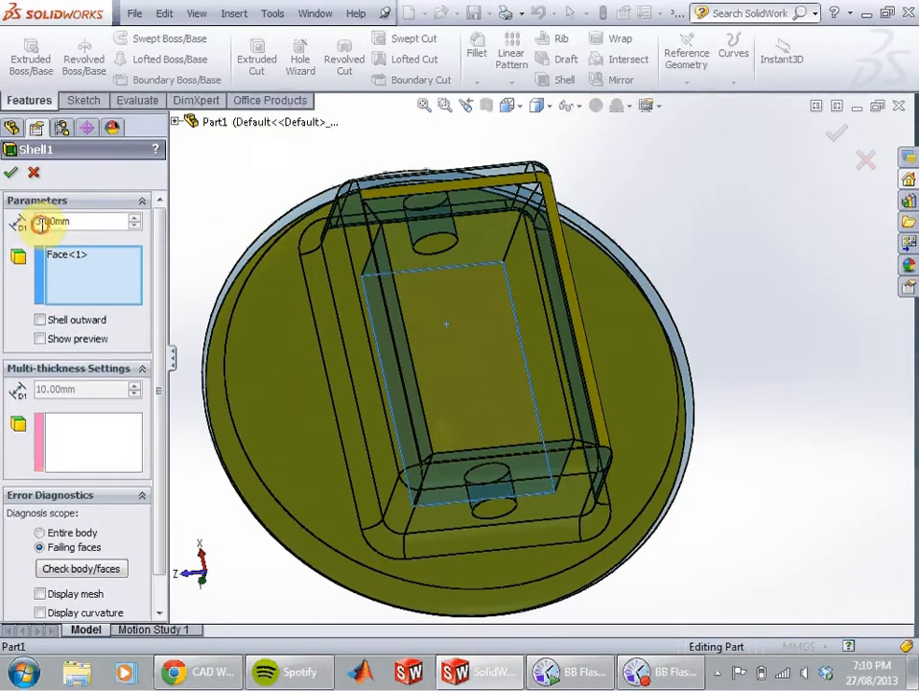
{"action": "left_click_drag", "start_coordinate": [42, 225], "coordinate": [34, 226]}
{"action": "type", "text": "2"}
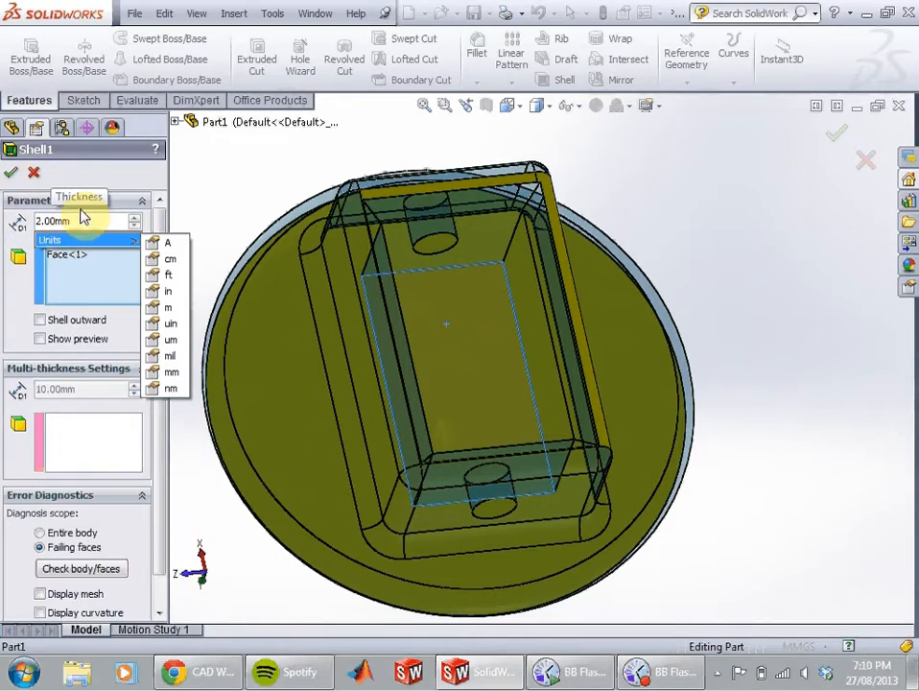
{"action": "left_click", "coordinate": [12, 178]}
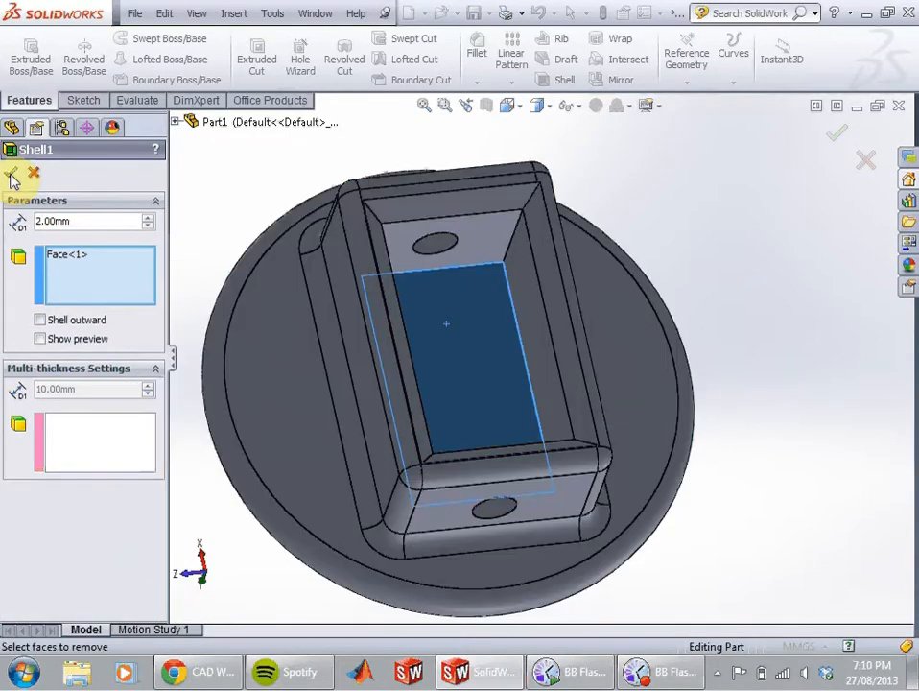
{"action": "left_click", "coordinate": [12, 175]}
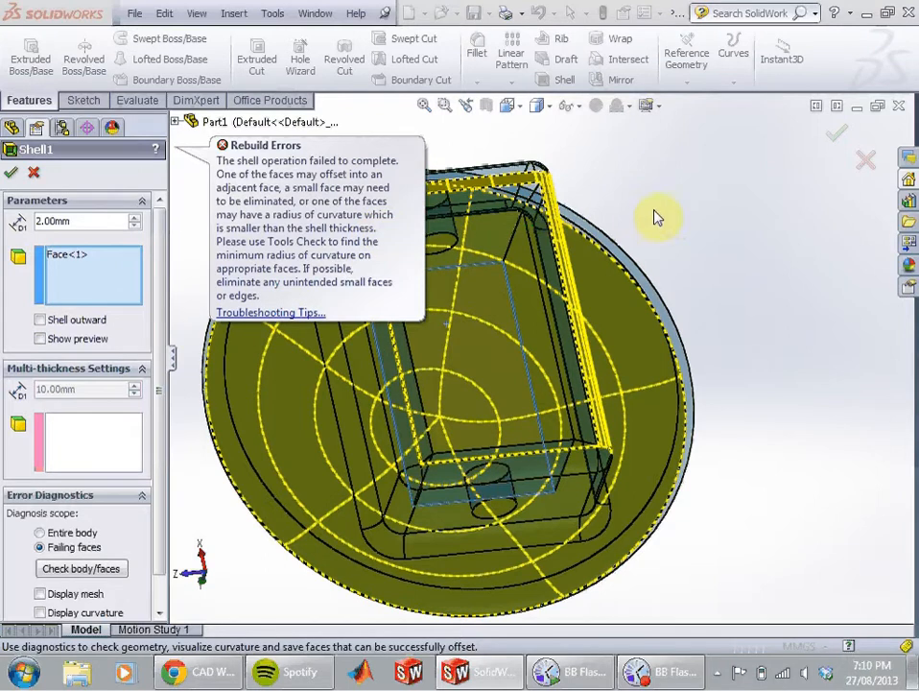
Step: Lower the shell thickness to 1 mm and try the operation again
{"action": "left_click", "coordinate": [41, 221]}
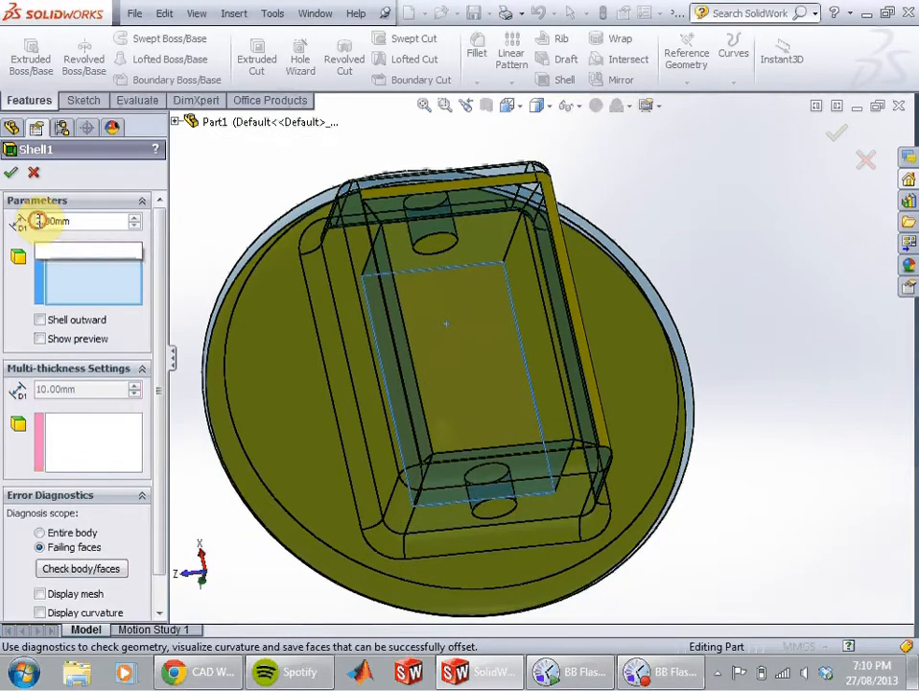
{"action": "left_click", "coordinate": [63, 241]}
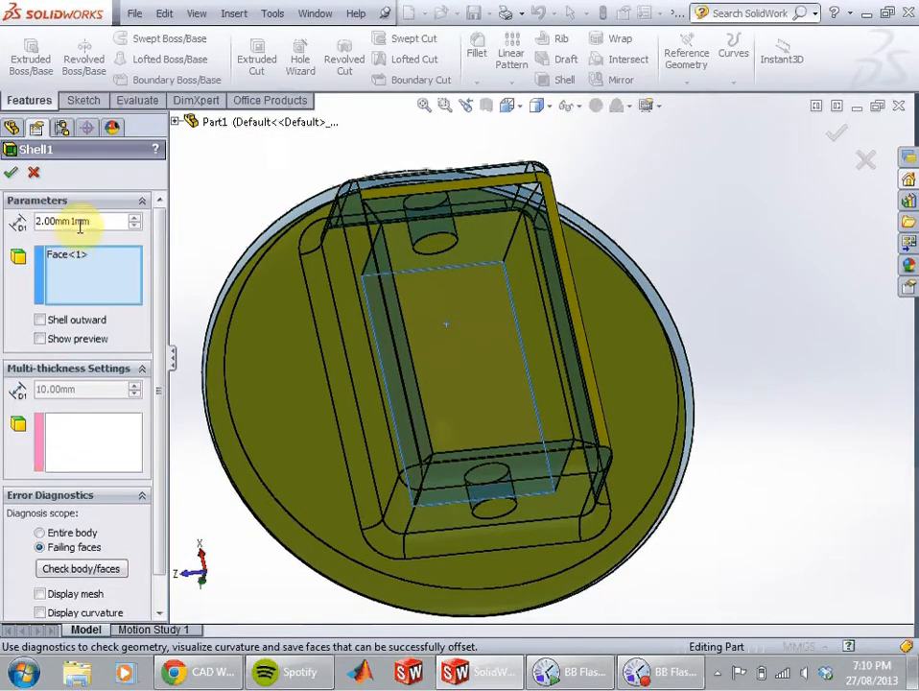
{"action": "left_click_drag", "start_coordinate": [65, 222], "coordinate": [5, 238]}
{"action": "key", "text": "Delete"}
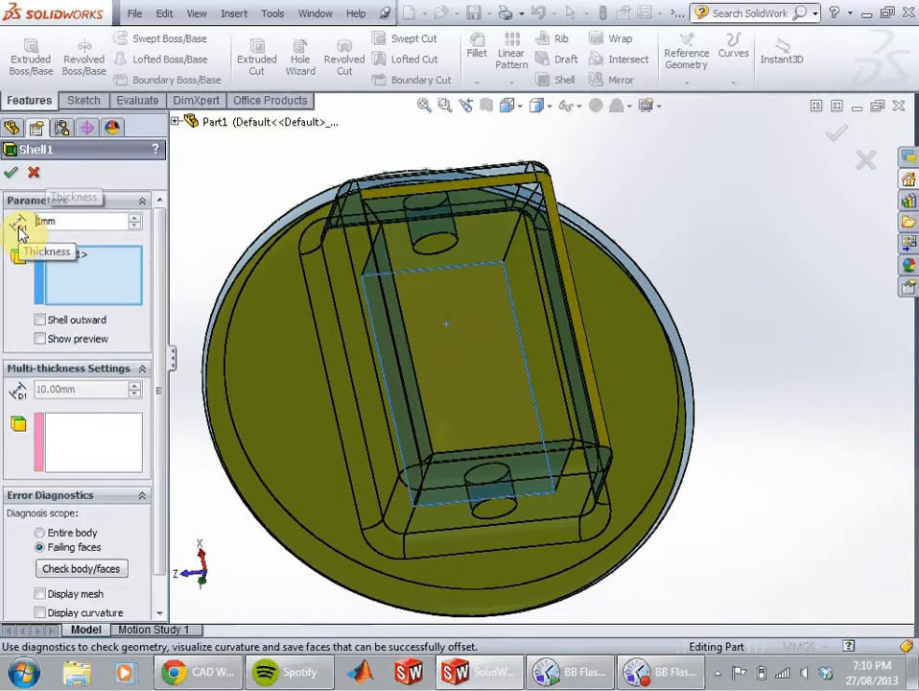
{"action": "left_click", "coordinate": [11, 172]}
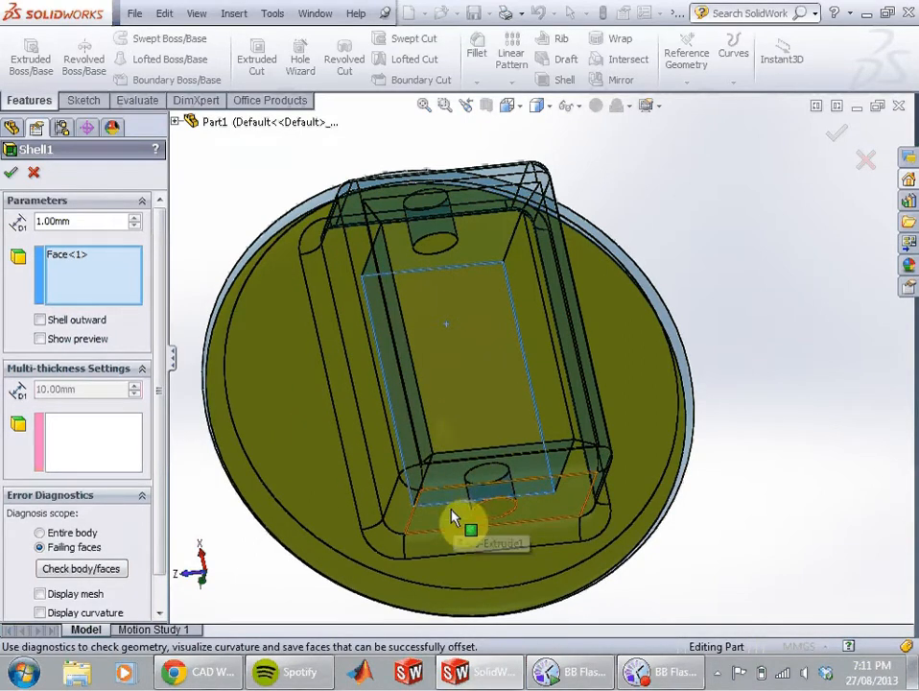
Step: Add the disc's flat face around the boss to the faces to remove, together with the boss's inner floor face
{"action": "left_click", "coordinate": [293, 446]}
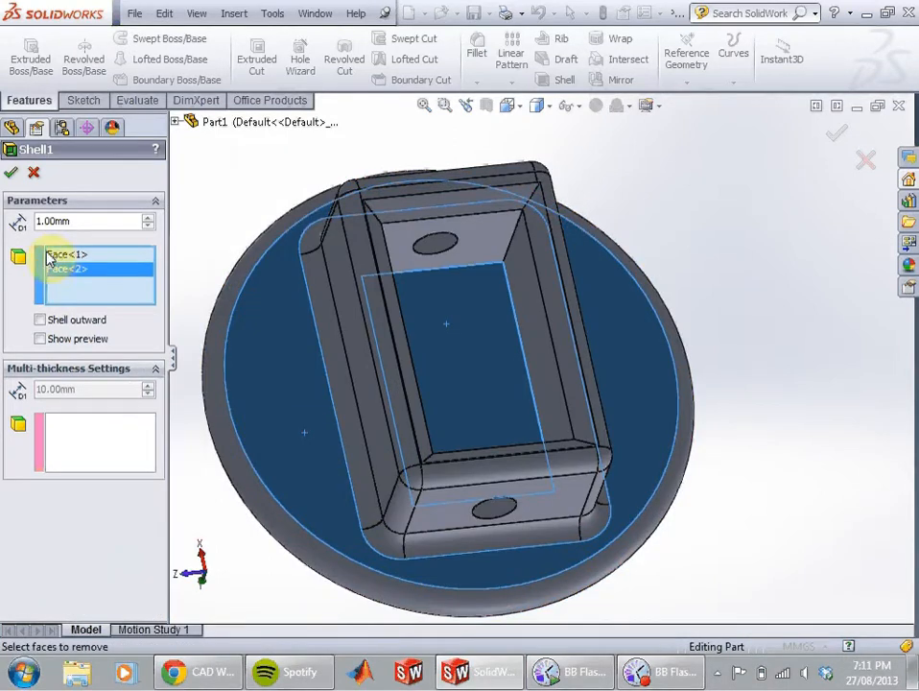
{"action": "left_click", "coordinate": [456, 349]}
{"action": "mouse_move", "coordinate": [518, 353]}
{"action": "middle_mouse_down"}
{"action": "mouse_move", "coordinate": [472, 339]}
{"action": "mouse_move", "coordinate": [525, 338]}
{"action": "mouse_move", "coordinate": [480, 366]}
{"action": "mouse_move", "coordinate": [480, 341]}
{"action": "mouse_move", "coordinate": [509, 361]}
{"action": "middle_mouse_up"}
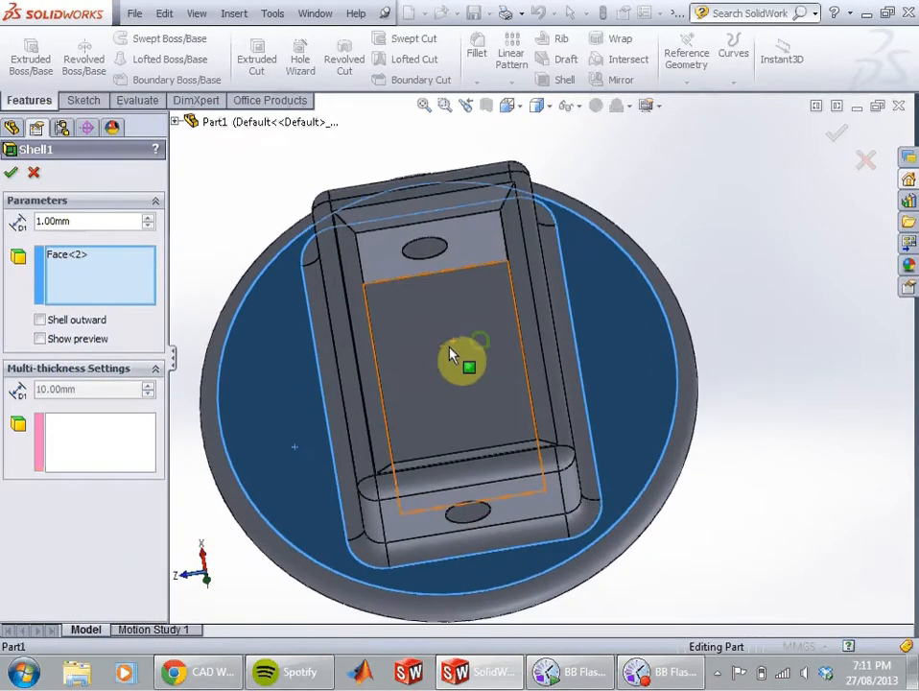
{"action": "left_click", "coordinate": [445, 357]}
Step: Try the shell on both selected faces with a 5 mm thickness
{"action": "right_click", "coordinate": [34, 224]}
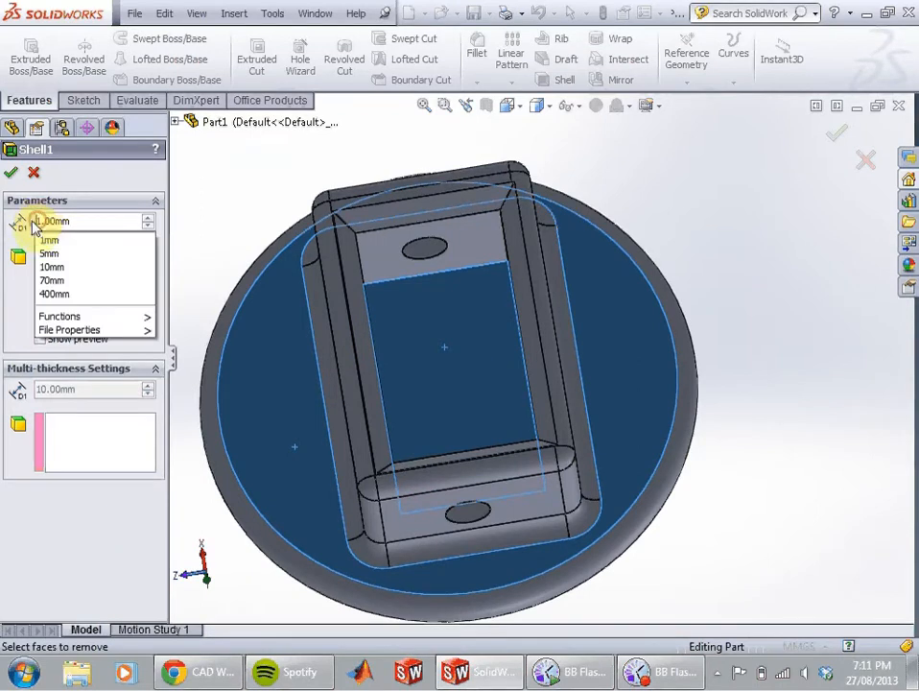
{"action": "left_click_drag", "start_coordinate": [41, 221], "coordinate": [37, 221]}
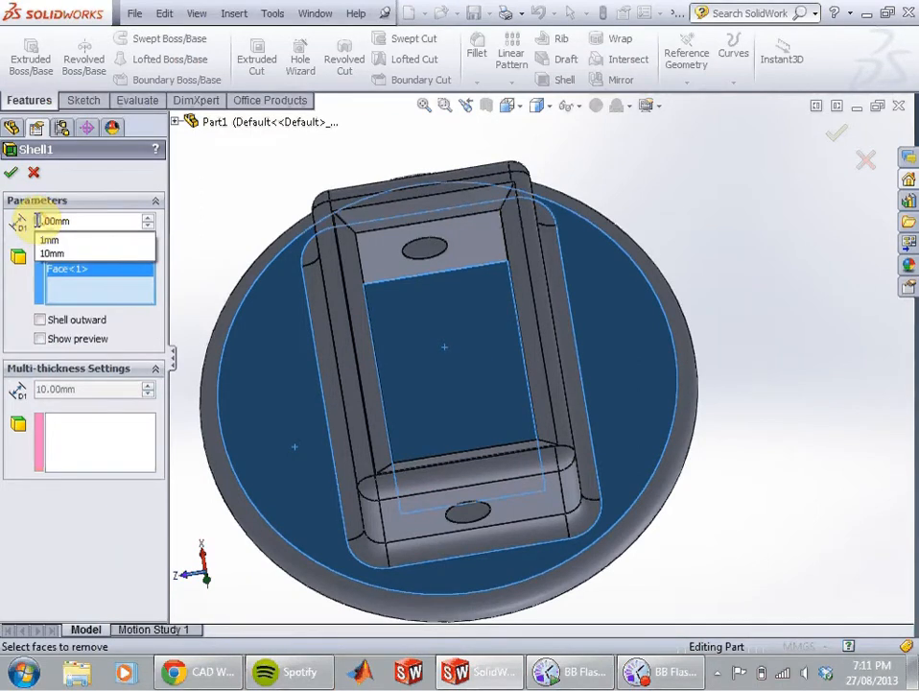
{"action": "type", "text": "5"}
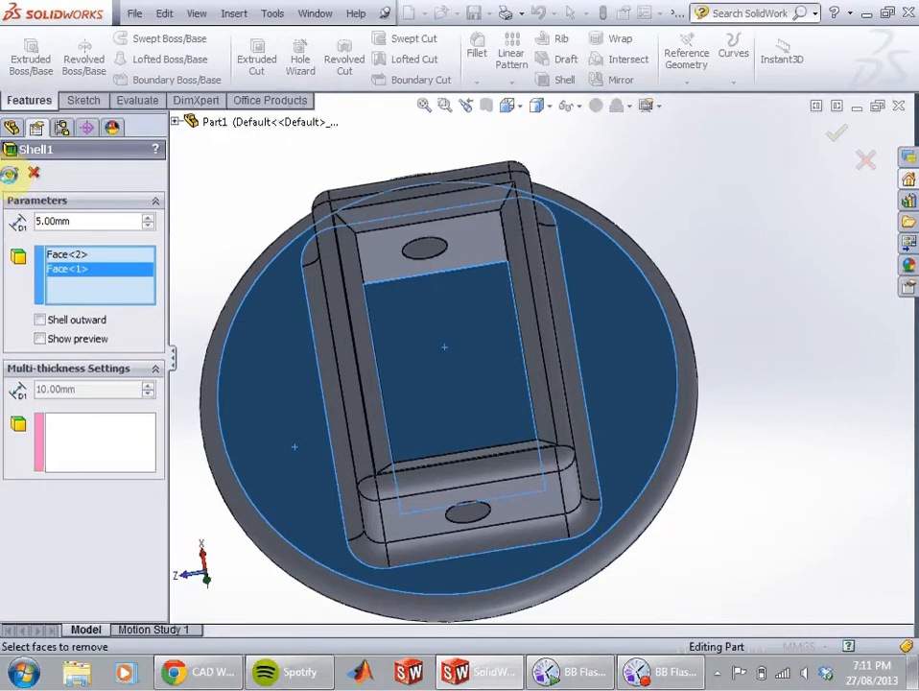
{"action": "left_click", "coordinate": [9, 174]}
Step: Set the shell thickness to 10 mm and accept the feature
{"action": "left_click", "coordinate": [38, 222]}
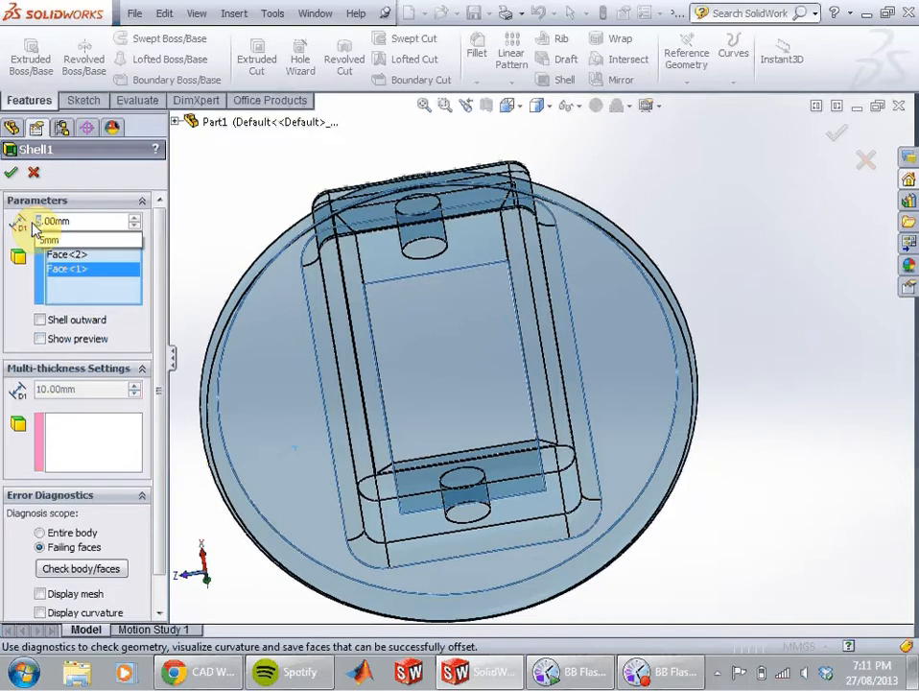
{"action": "key", "text": "BackSpace"}
{"action": "type", "text": "10"}
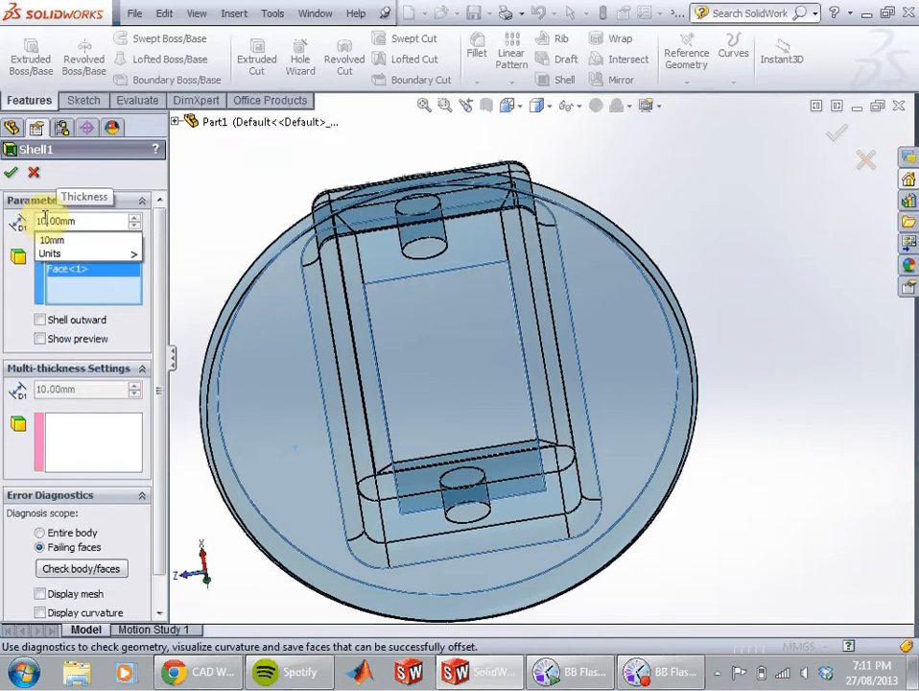
{"action": "left_click", "coordinate": [11, 176]}
{"action": "left_click", "coordinate": [13, 176]}
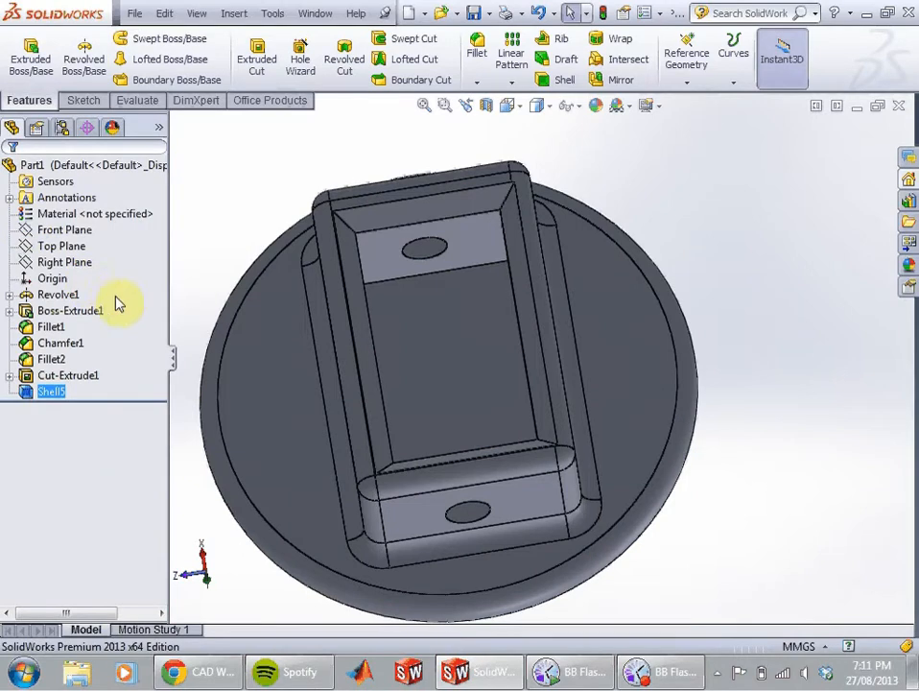
Step: Edit the new shell feature, delete the disc face from its faces to remove, and accept the change
{"action": "middle_click_drag", "start_coordinate": [517, 386], "coordinate": [595, 447]}
{"action": "right_click", "coordinate": [53, 391]}
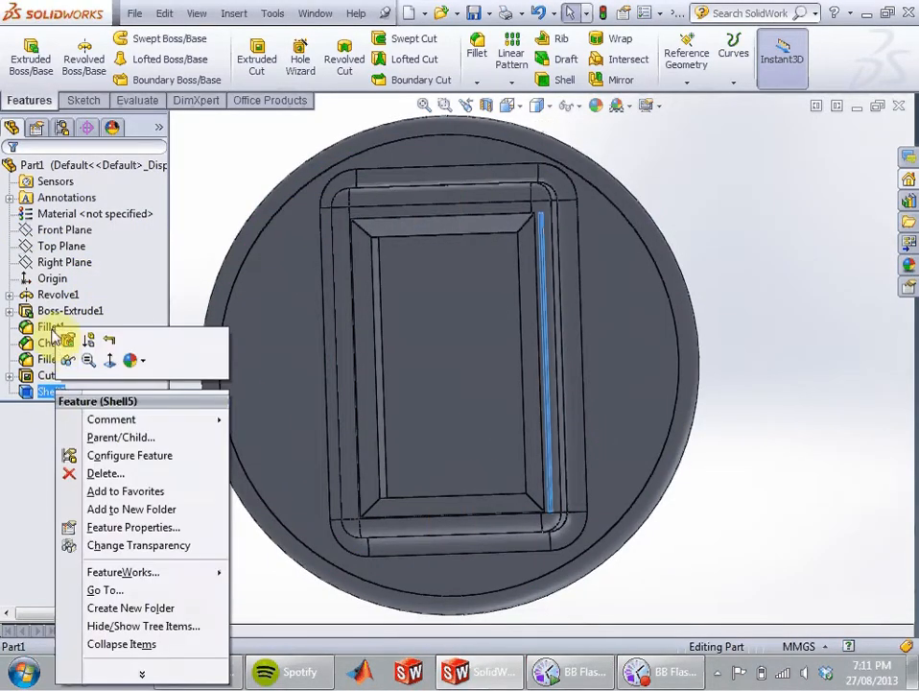
{"action": "left_click", "coordinate": [68, 340]}
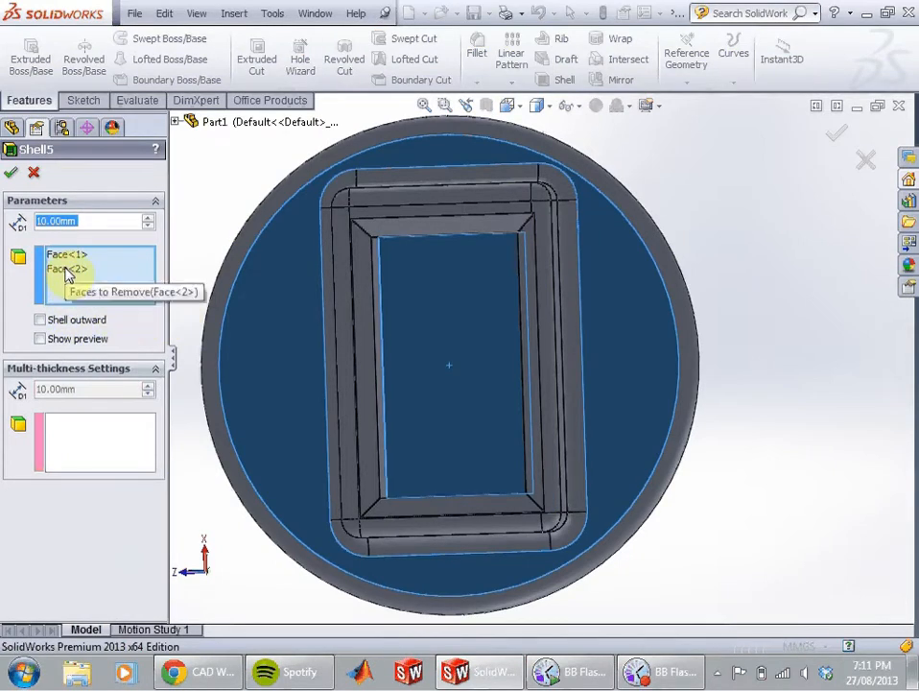
{"action": "right_click", "coordinate": [68, 270]}
{"action": "left_click", "coordinate": [118, 298]}
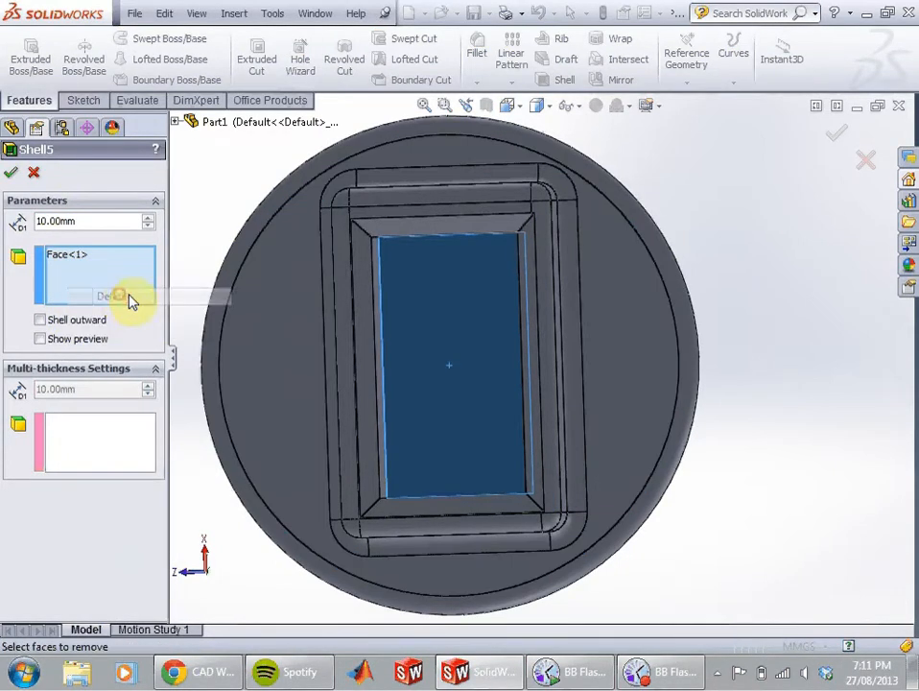
{"action": "left_click", "coordinate": [15, 171]}
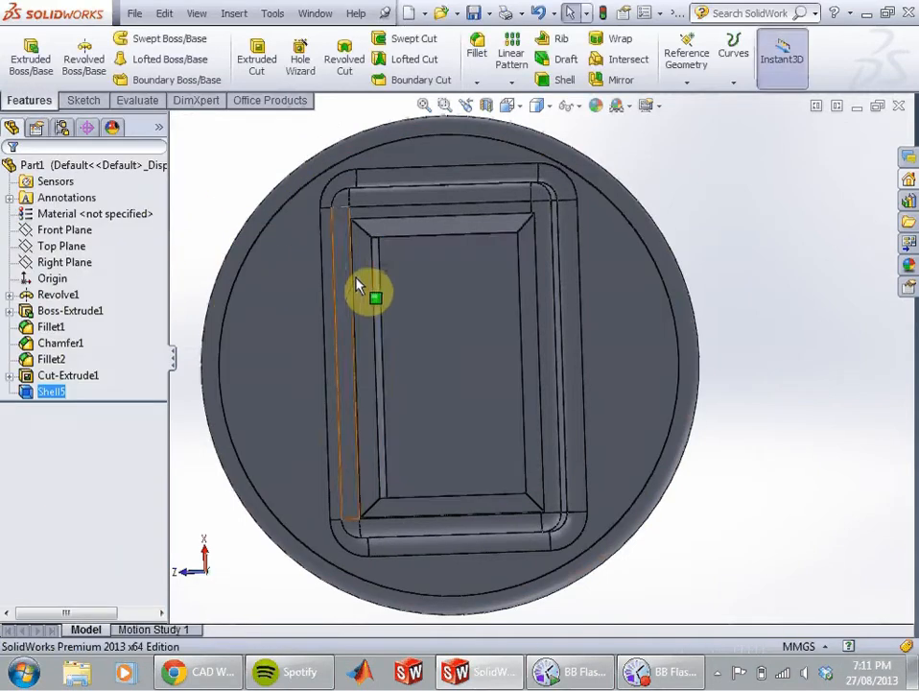
Step: Try to create a second shell with a 1 mm thickness, removing the boss's long flat outer side face
{"action": "middle_click_drag", "start_coordinate": [360, 287], "coordinate": [683, 314]}
{"action": "scroll", "coordinate": [472, 307], "scroll_direction": "down", "scroll_amount": 8}
{"action": "scroll", "coordinate": [458, 307], "scroll_direction": "up", "scroll_amount": 8}
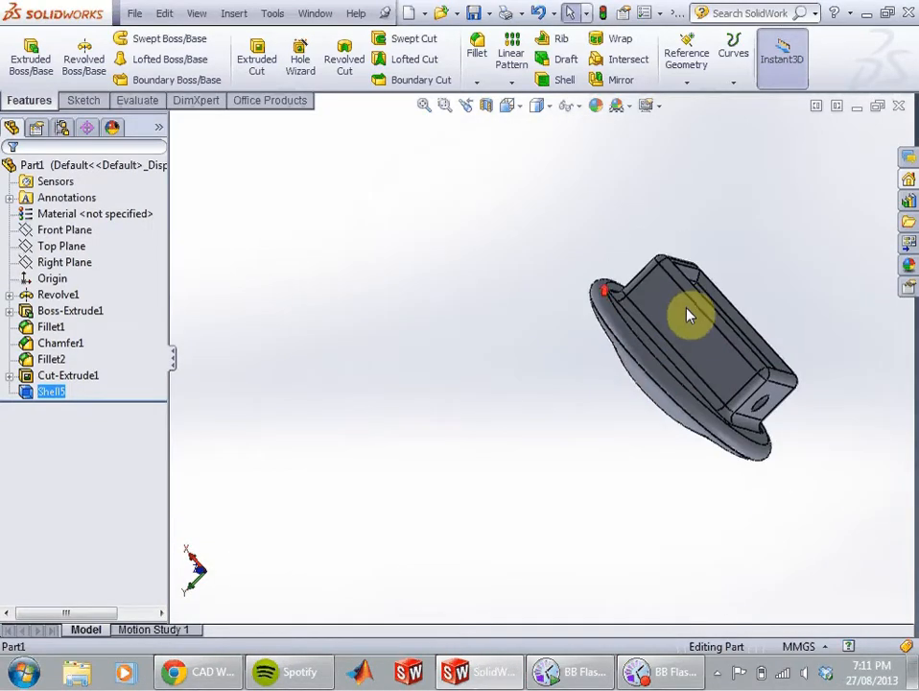
{"action": "scroll", "coordinate": [673, 361], "scroll_direction": "down", "scroll_amount": 3}
{"action": "left_click", "coordinate": [562, 287]}
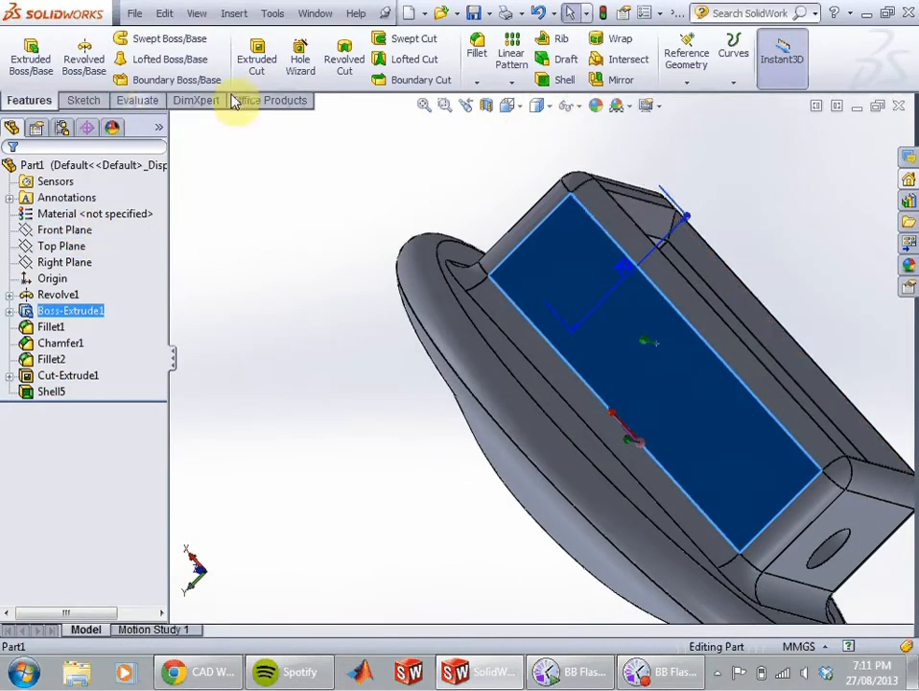
{"action": "left_click", "coordinate": [555, 80]}
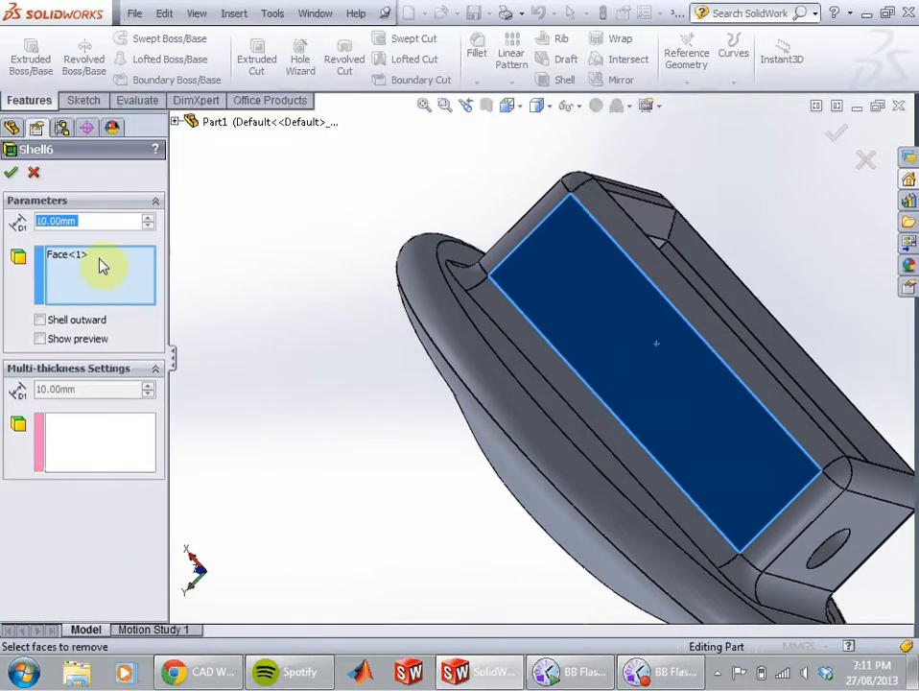
{"action": "left_click", "coordinate": [45, 221]}
{"action": "left_click", "coordinate": [42, 220]}
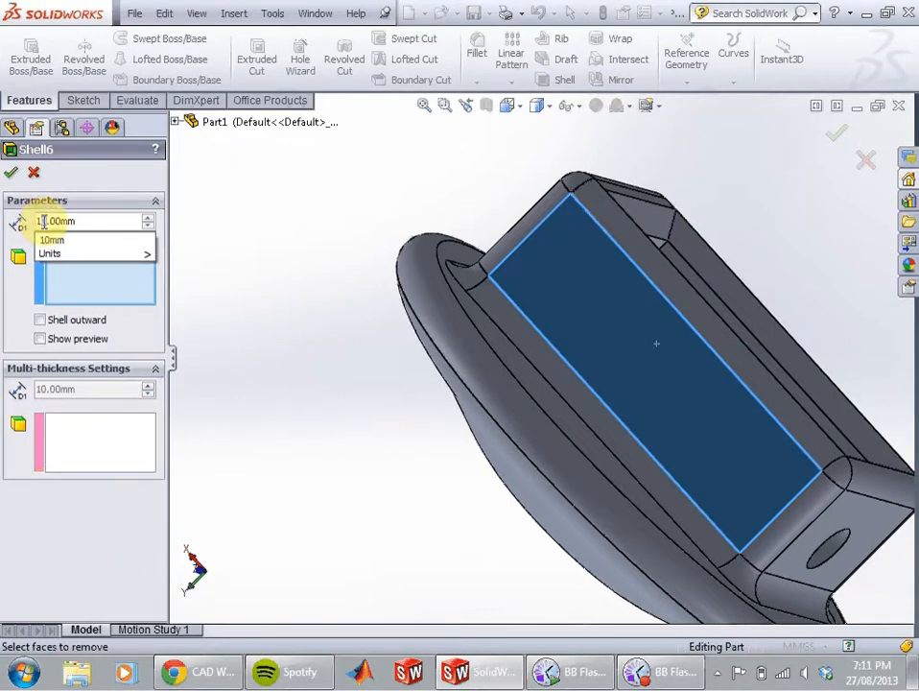
{"action": "left_click", "coordinate": [12, 173]}
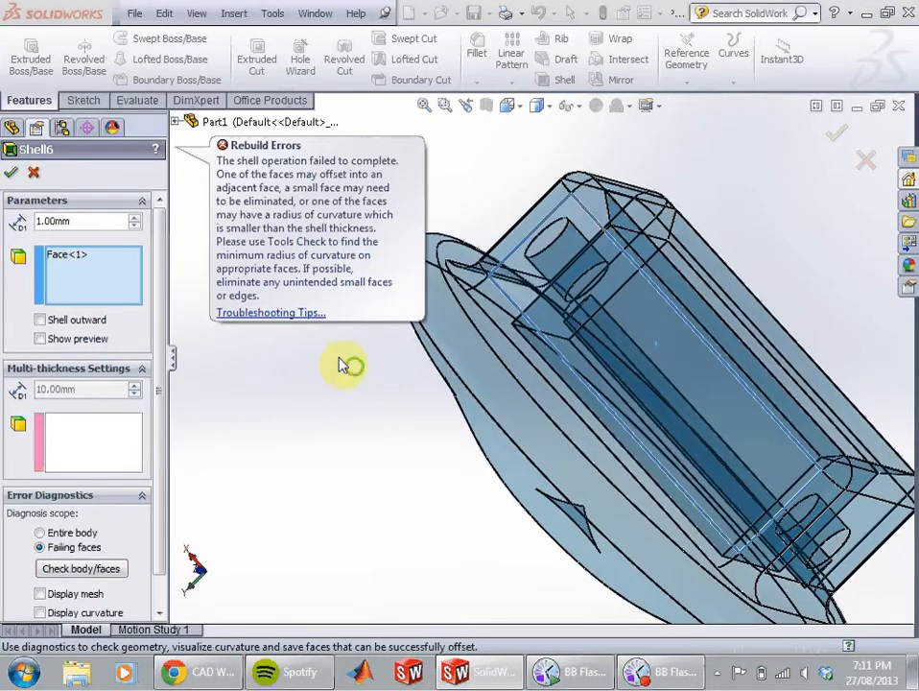
{"action": "mouse_move", "coordinate": [357, 342]}
{"action": "middle_mouse_down"}
{"action": "mouse_move", "coordinate": [297, 305]}
{"action": "mouse_move", "coordinate": [348, 332]}
{"action": "middle_mouse_up"}
{"action": "scroll", "coordinate": [288, 316], "scroll_direction": "up", "scroll_amount": 3}
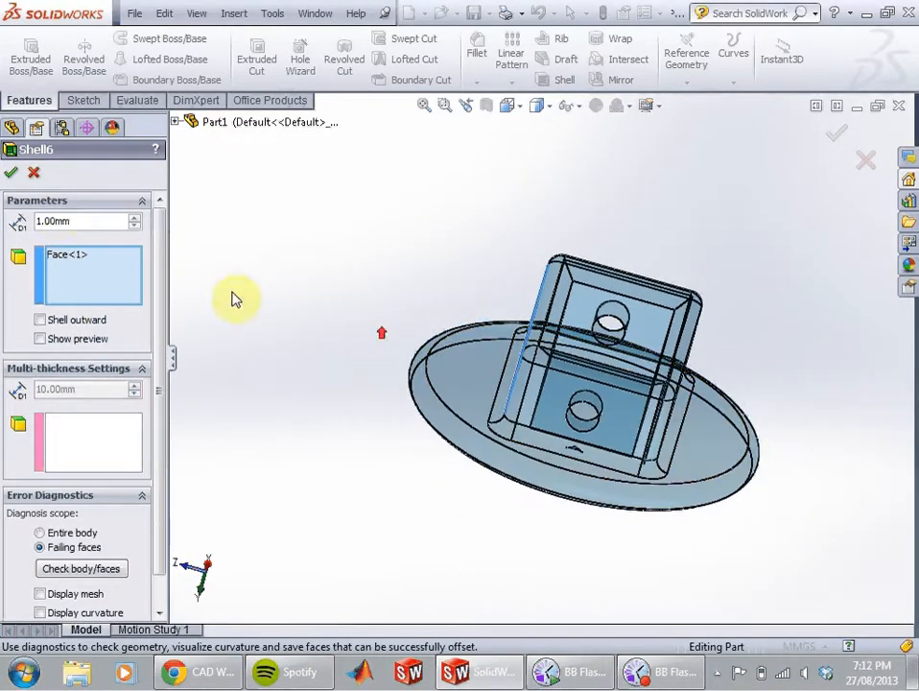
{"action": "scroll", "coordinate": [86, 307], "scroll_direction": "down", "scroll_amount": 1}
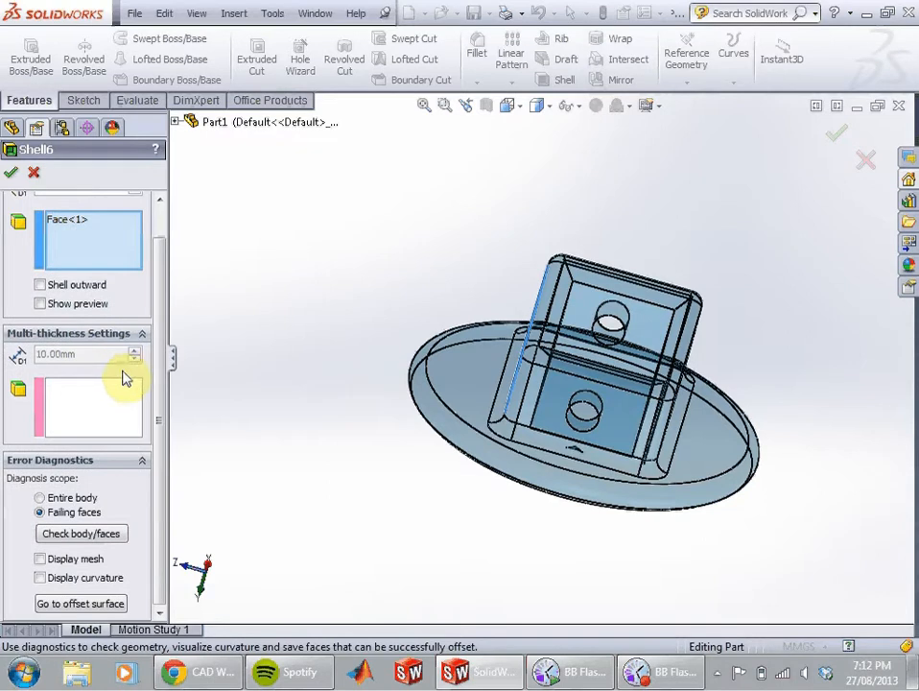
{"action": "left_click", "coordinate": [77, 603]}
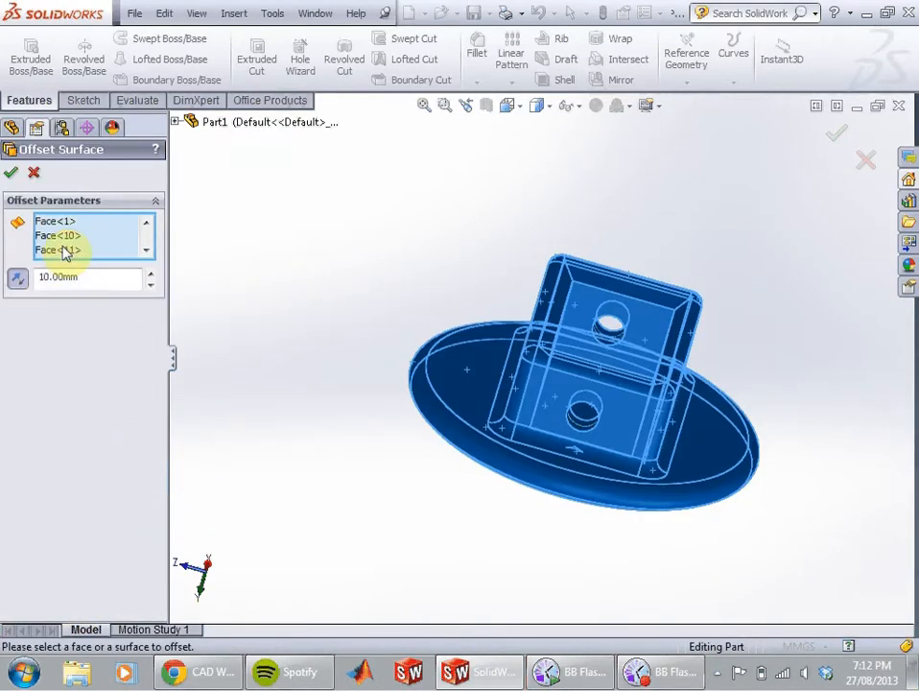
{"action": "left_click", "coordinate": [31, 172]}
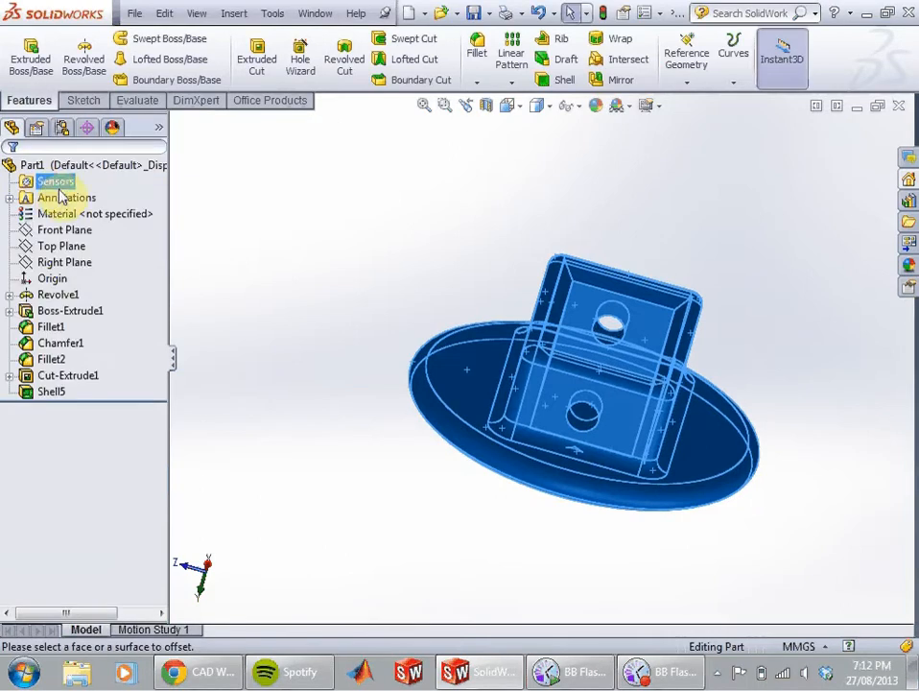
{"action": "left_click", "coordinate": [256, 305]}
Step: Examine the Shell5 feature on the part, inspecting the boss's hollow interior, outer walls and holes from several angles
{"action": "left_click", "coordinate": [55, 394]}
{"action": "middle_click_drag", "start_coordinate": [285, 342], "coordinate": [343, 425]}
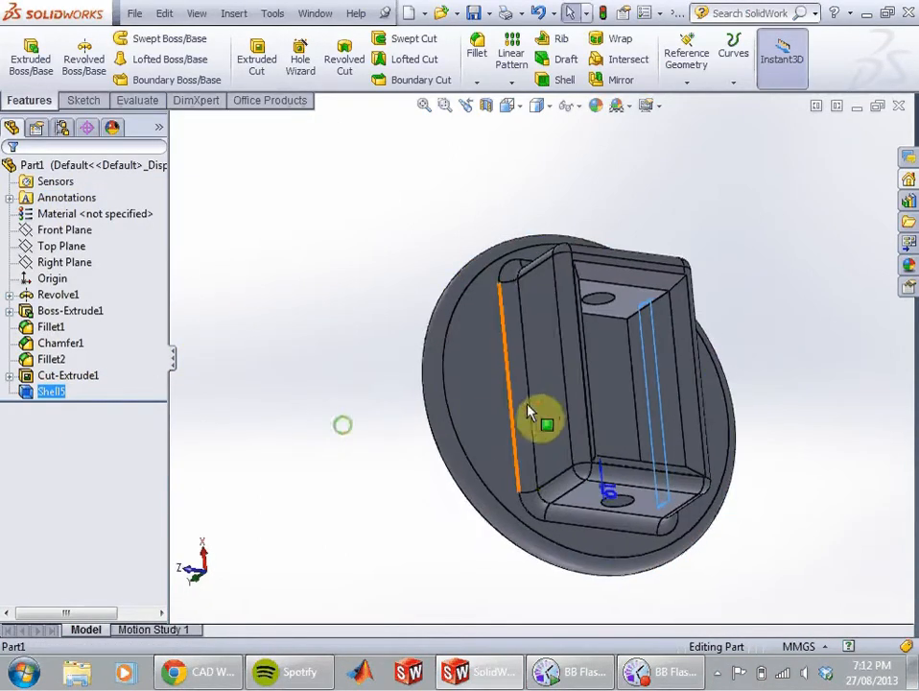
{"action": "scroll", "coordinate": [547, 408], "scroll_direction": "down", "scroll_amount": 5}
{"action": "scroll", "coordinate": [571, 407], "scroll_direction": "up", "scroll_amount": 4}
{"action": "middle_click_drag", "start_coordinate": [592, 403], "coordinate": [576, 299]}
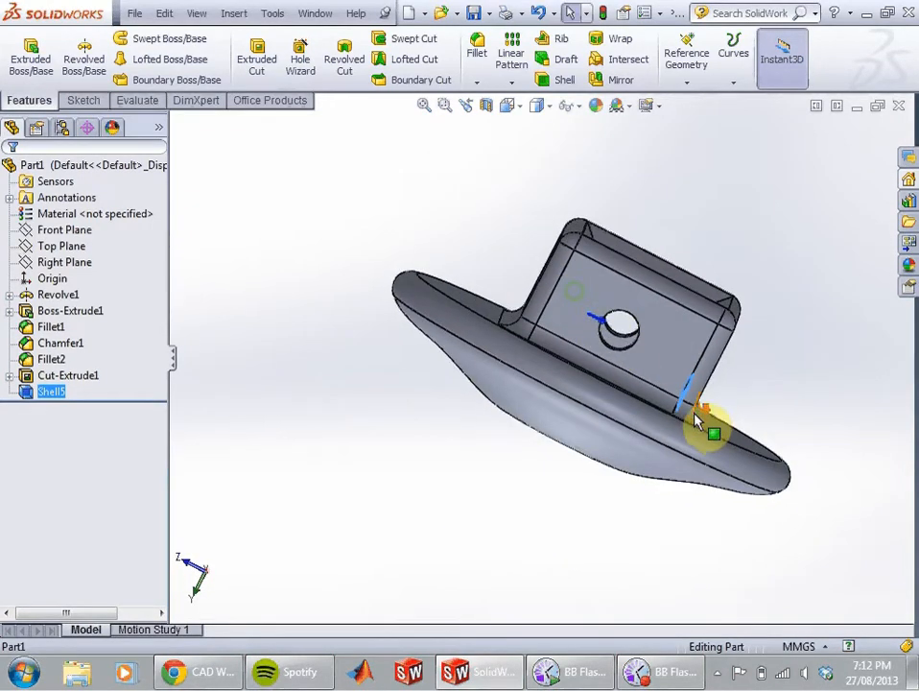
{"action": "scroll", "coordinate": [650, 401], "scroll_direction": "down", "scroll_amount": 6}
{"action": "scroll", "coordinate": [623, 367], "scroll_direction": "up", "scroll_amount": 12}
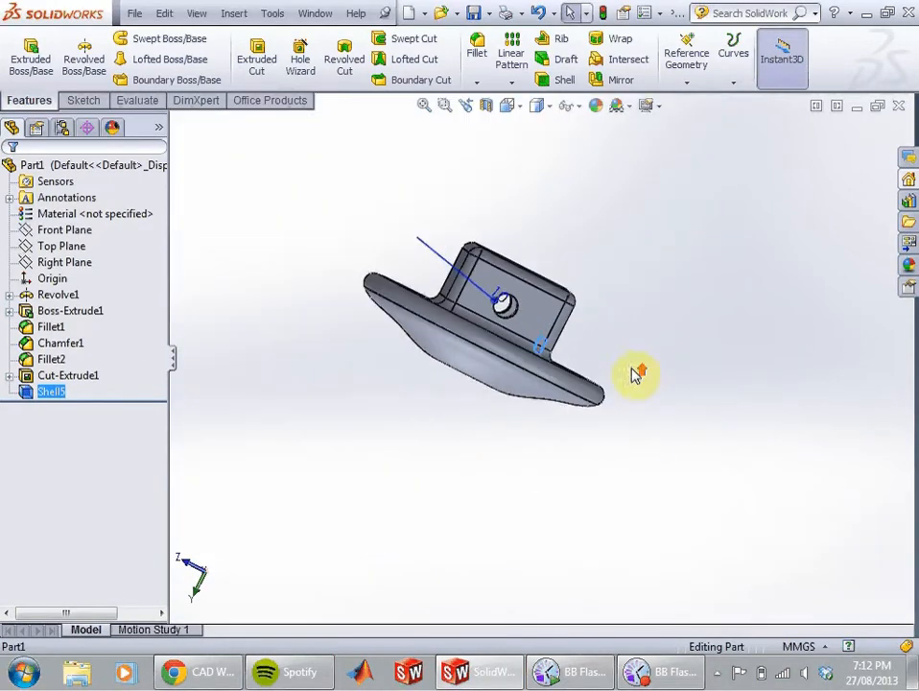
{"action": "middle_click_drag", "start_coordinate": [633, 374], "coordinate": [636, 303]}
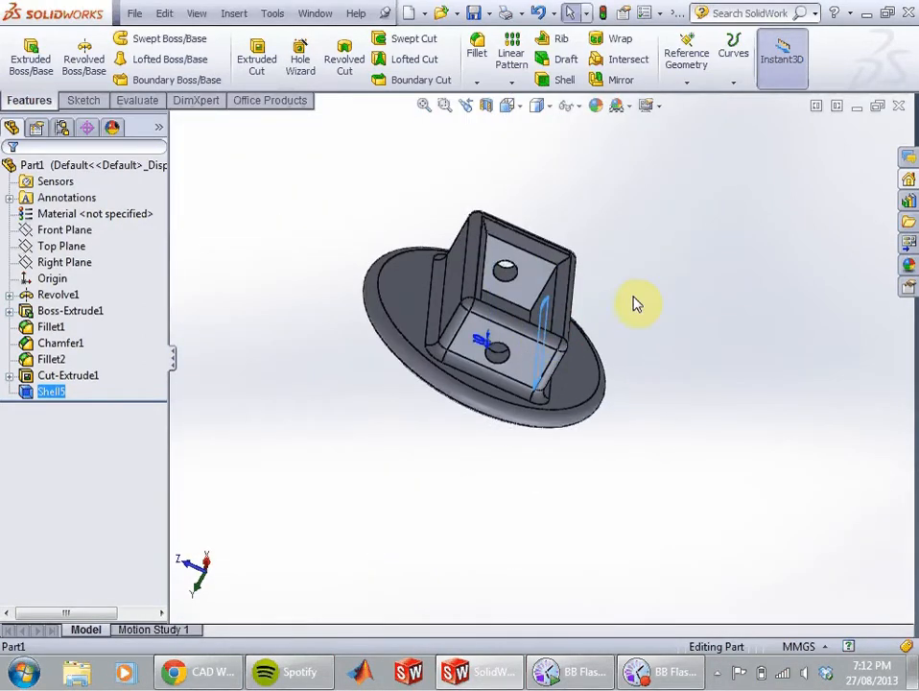
{"action": "scroll", "coordinate": [572, 320], "scroll_direction": "down", "scroll_amount": 4}
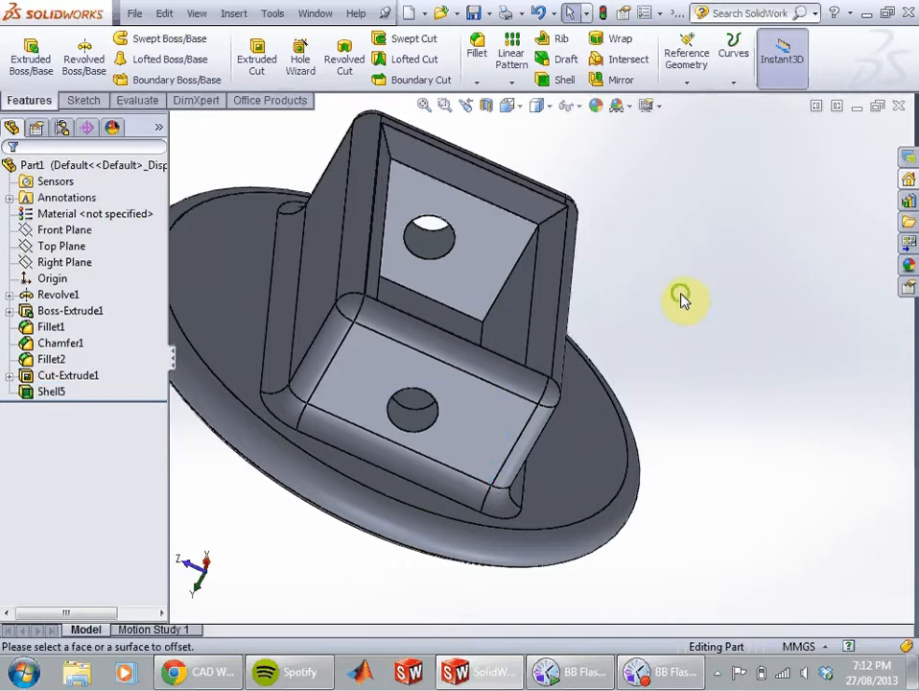
{"action": "scroll", "coordinate": [671, 303], "scroll_direction": "up", "scroll_amount": 3}
{"action": "scroll", "coordinate": [529, 347], "scroll_direction": "down", "scroll_amount": 6}
{"action": "scroll", "coordinate": [530, 347], "scroll_direction": "up", "scroll_amount": 5}
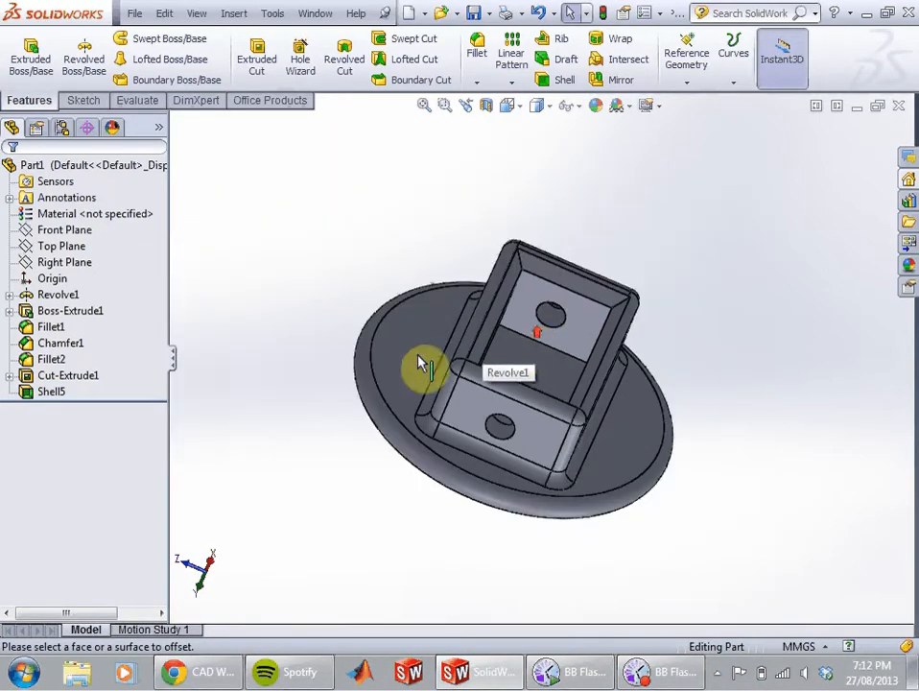
Step: Delete the Shell5 feature from the part
{"action": "left_click", "coordinate": [30, 394]}
{"action": "right_click", "coordinate": [29, 393]}
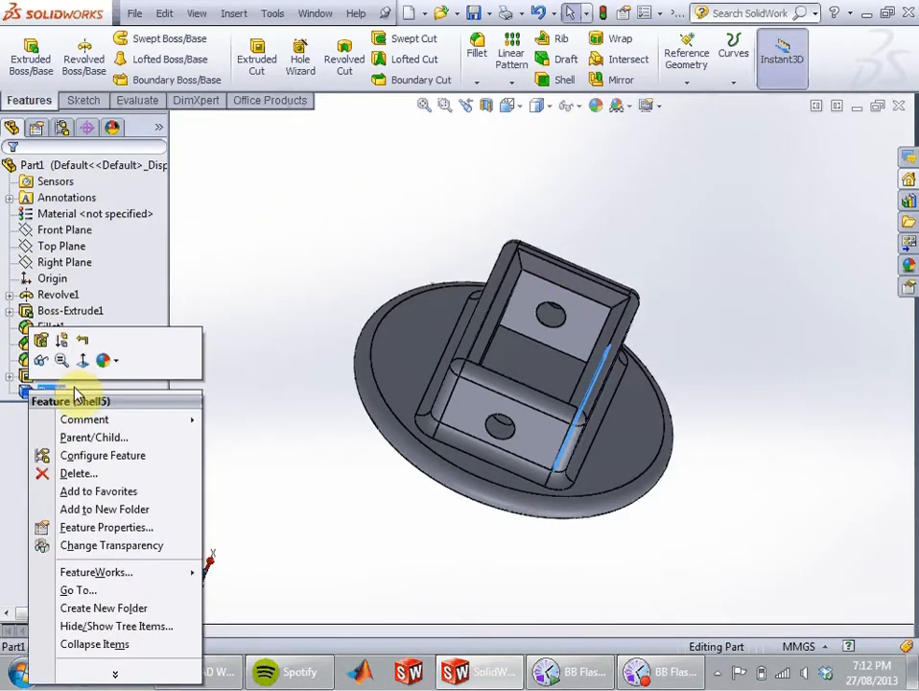
{"action": "left_click", "coordinate": [76, 471]}
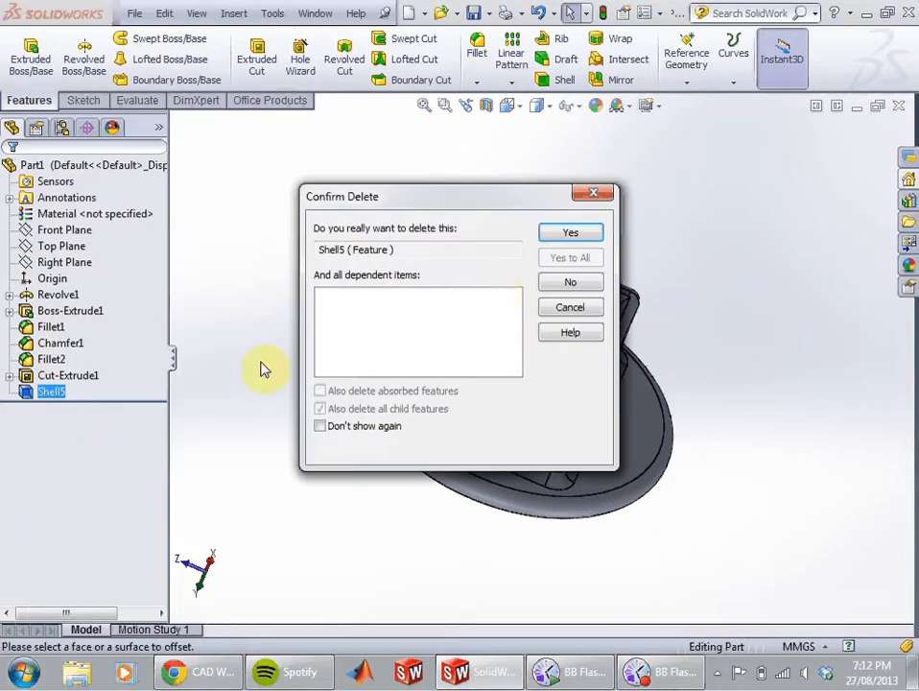
{"action": "left_click", "coordinate": [570, 233]}
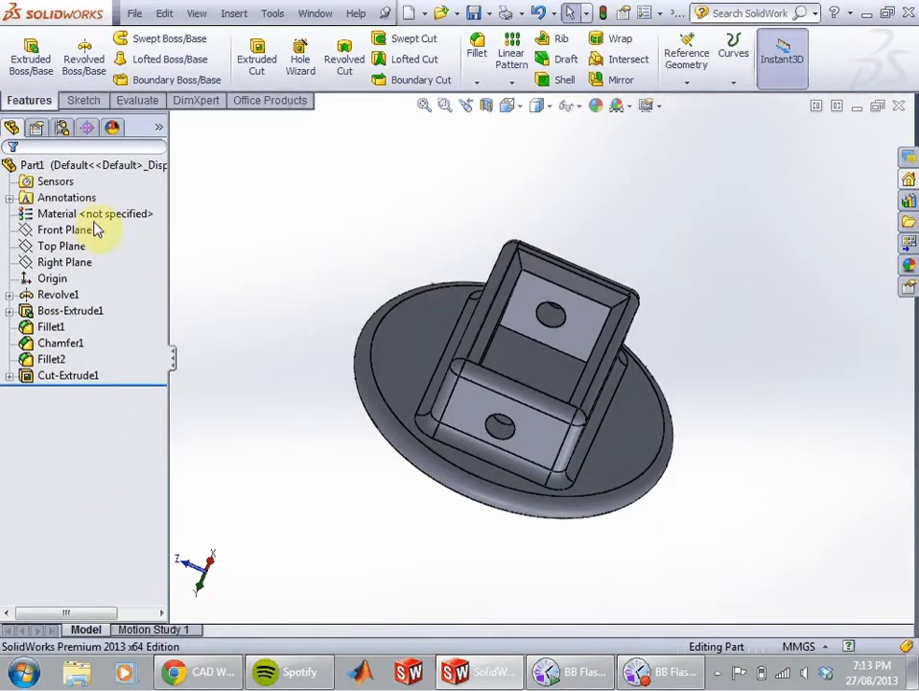
Step: Assign the ABS material from the Plastics category to the part and close the material library
{"action": "left_click", "coordinate": [84, 217]}
{"action": "right_click", "coordinate": [59, 215]}
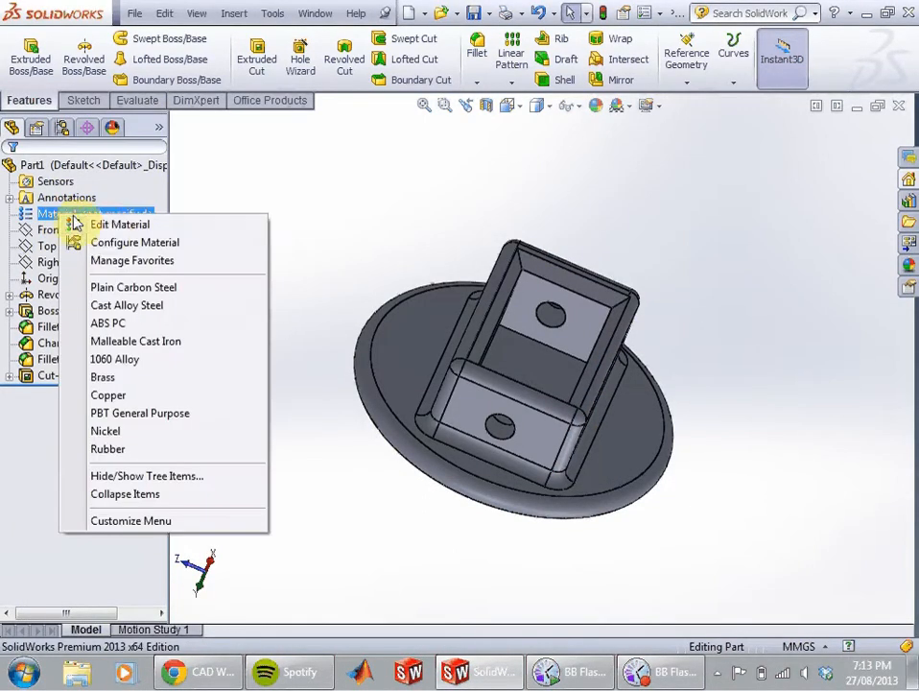
{"action": "left_click", "coordinate": [49, 219]}
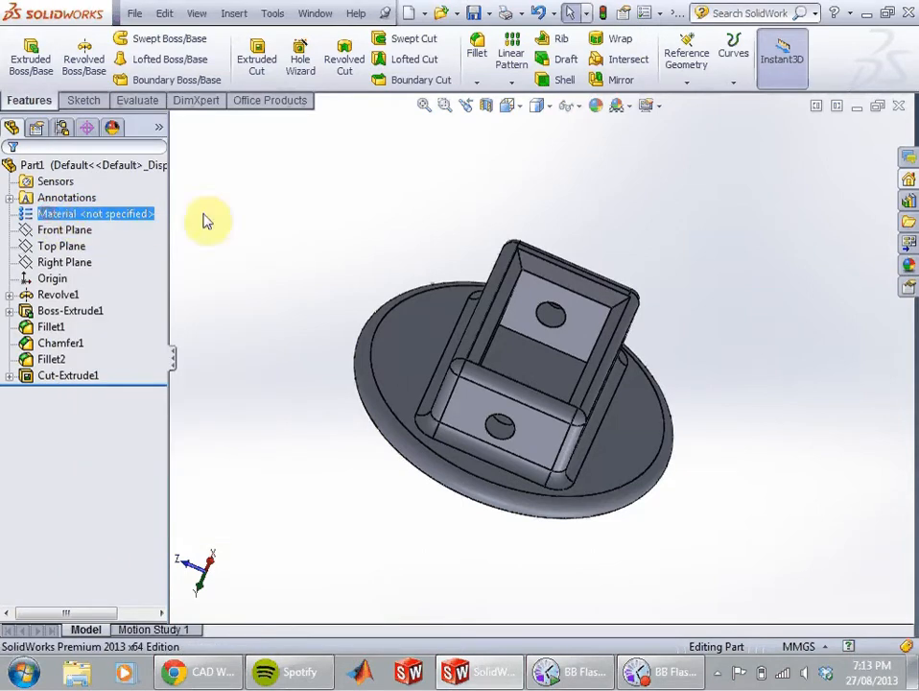
{"action": "right_click", "coordinate": [72, 214]}
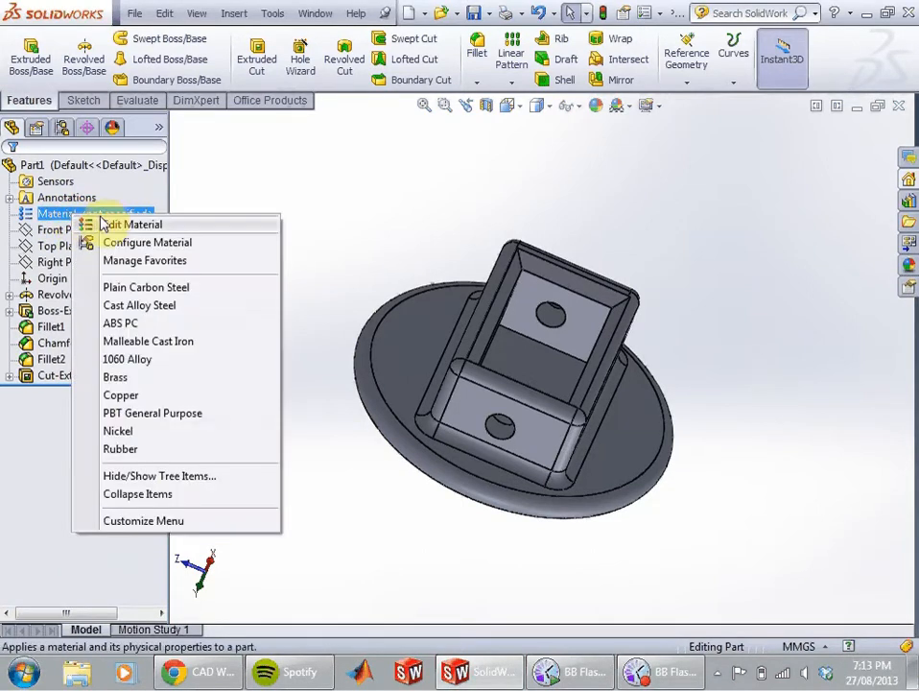
{"action": "left_click", "coordinate": [128, 223]}
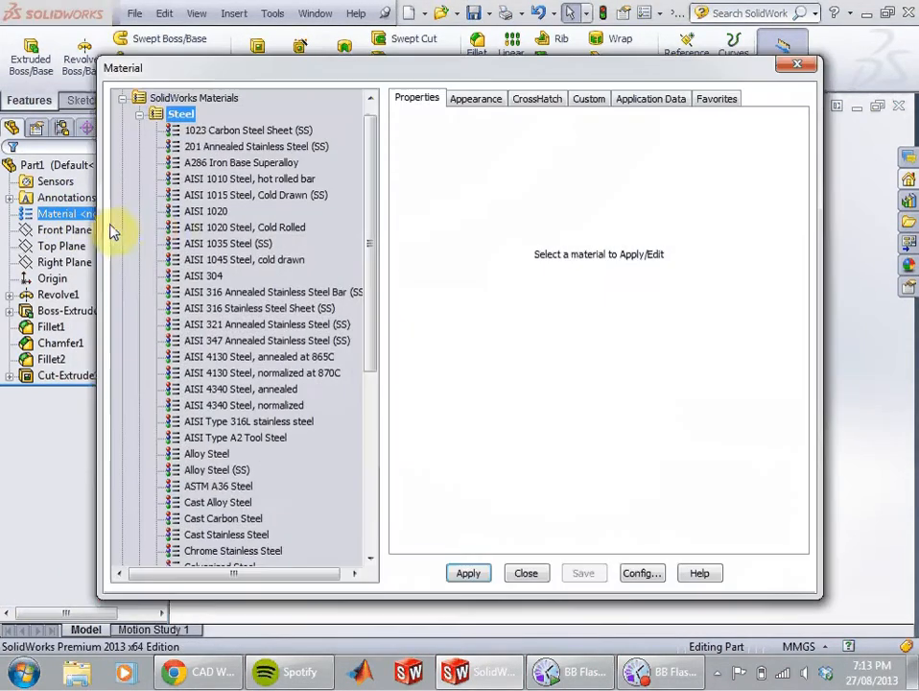
{"action": "scroll", "coordinate": [252, 226], "scroll_direction": "down", "scroll_amount": 3}
{"action": "scroll", "coordinate": [317, 211], "scroll_direction": "up", "scroll_amount": 1}
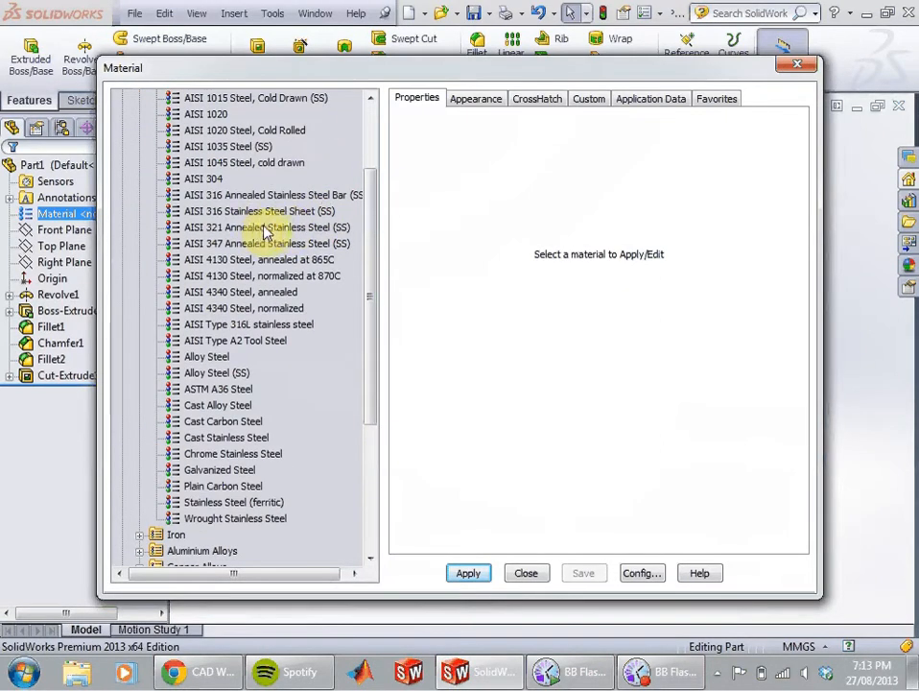
{"action": "scroll", "coordinate": [267, 236], "scroll_direction": "down", "scroll_amount": 5}
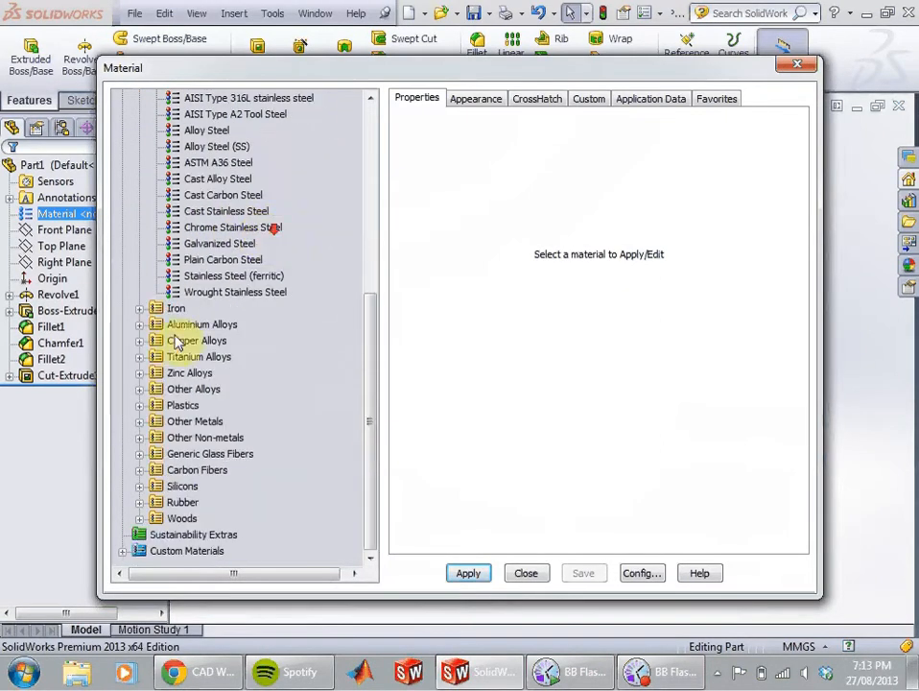
{"action": "left_click", "coordinate": [142, 407]}
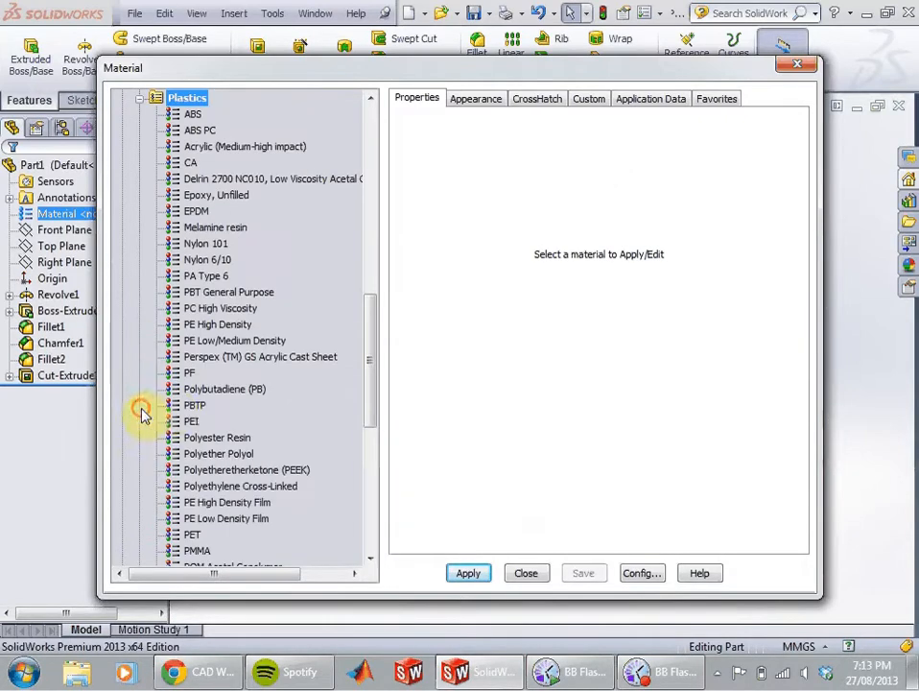
{"action": "left_click", "coordinate": [193, 116]}
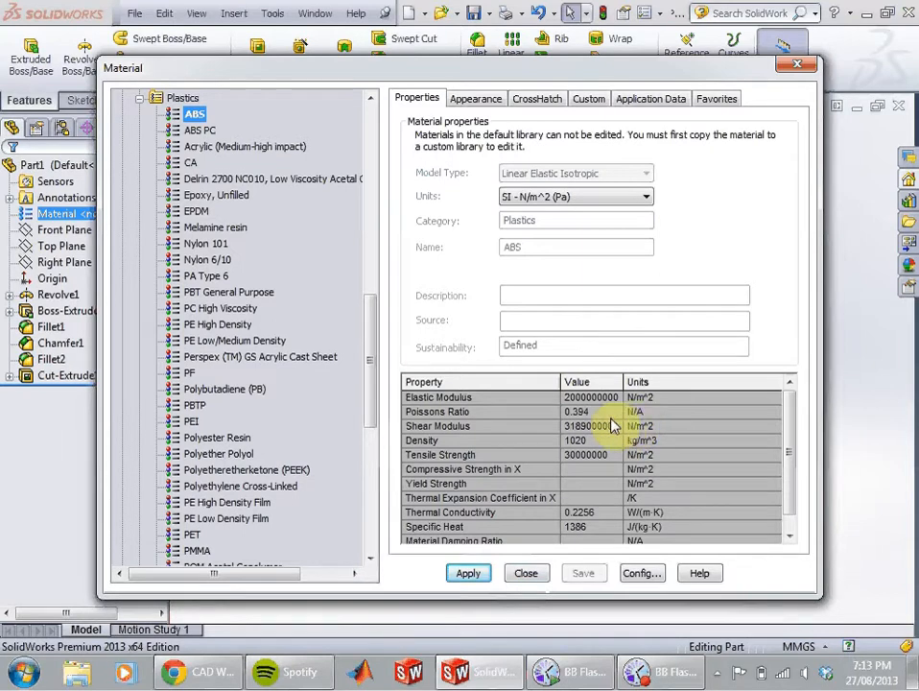
{"action": "mouse_move", "coordinate": [792, 420]}
{"action": "left_mouse_down"}
{"action": "mouse_move", "coordinate": [795, 458]}
{"action": "mouse_move", "coordinate": [796, 420]}
{"action": "left_mouse_up"}
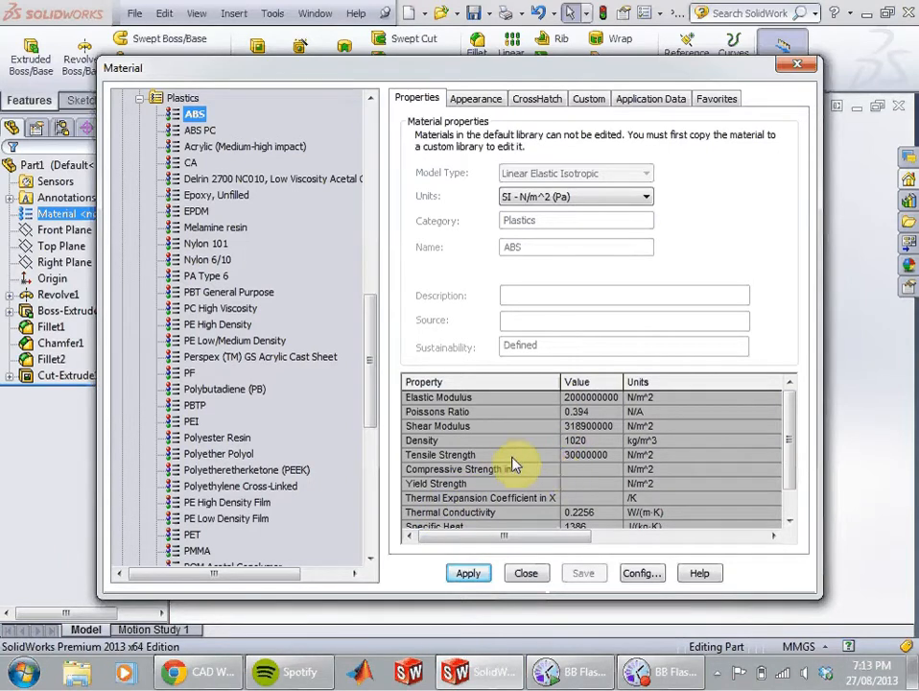
{"action": "left_click", "coordinate": [467, 574]}
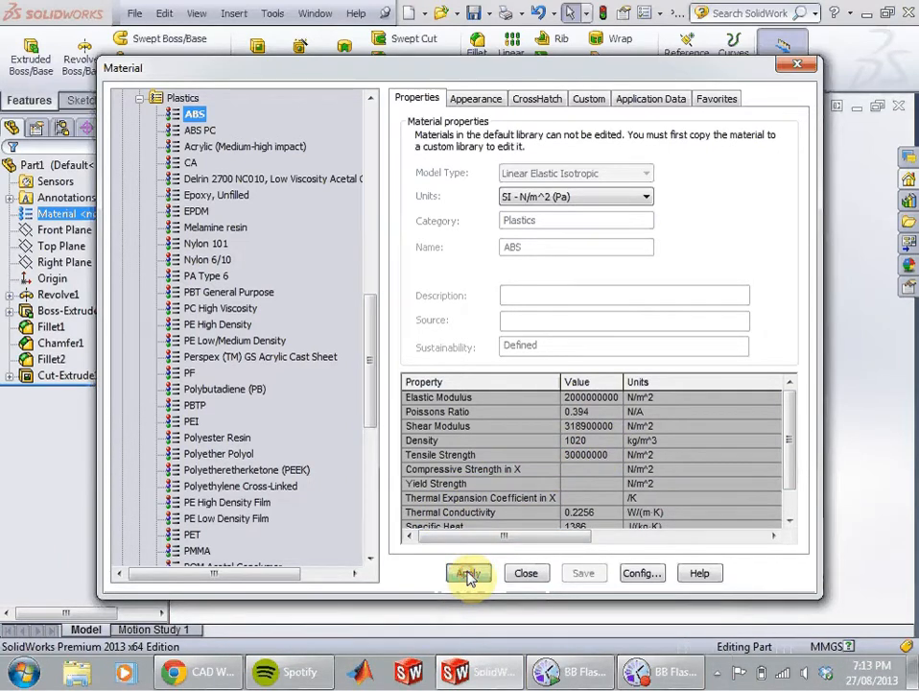
{"action": "left_click", "coordinate": [795, 67]}
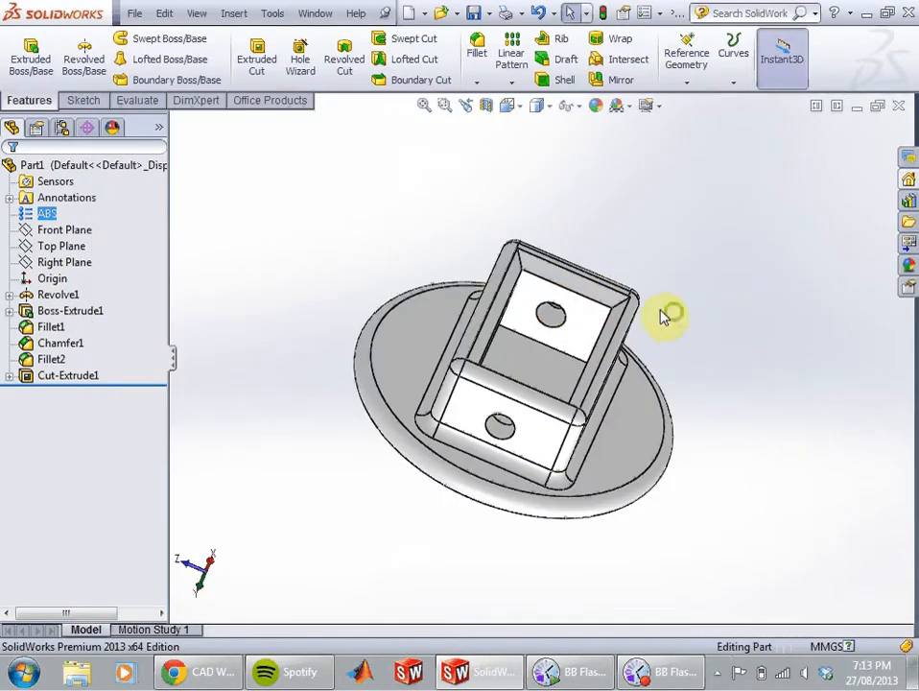
{"action": "middle_click_drag", "start_coordinate": [667, 312], "coordinate": [641, 312]}
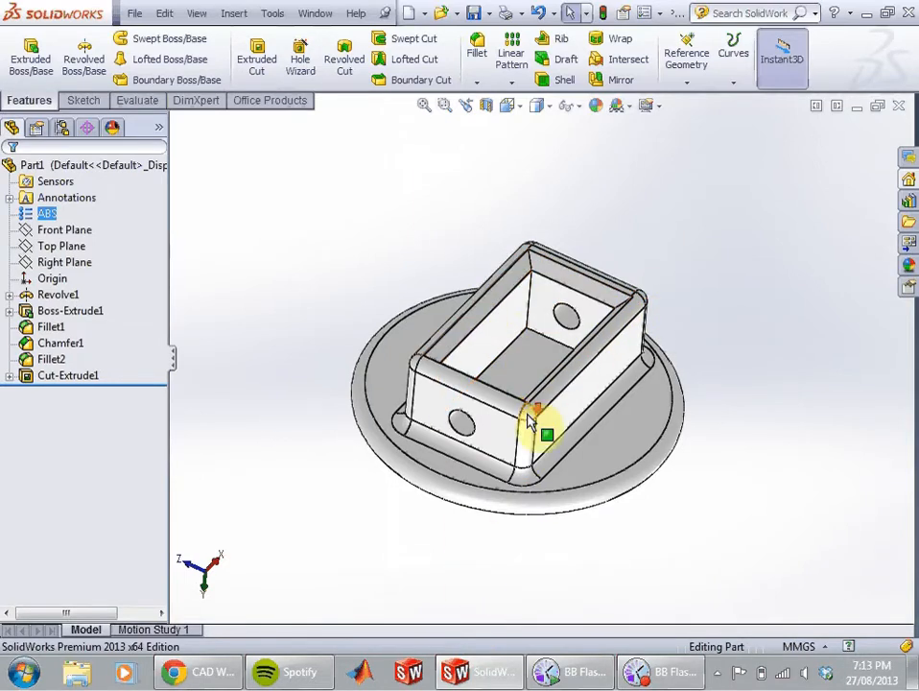
Step: Check the part's mass properties, reading its mass in the report, and close the report
{"action": "scroll", "coordinate": [537, 427], "scroll_direction": "down", "scroll_amount": 5}
{"action": "scroll", "coordinate": [533, 403], "scroll_direction": "up", "scroll_amount": 5}
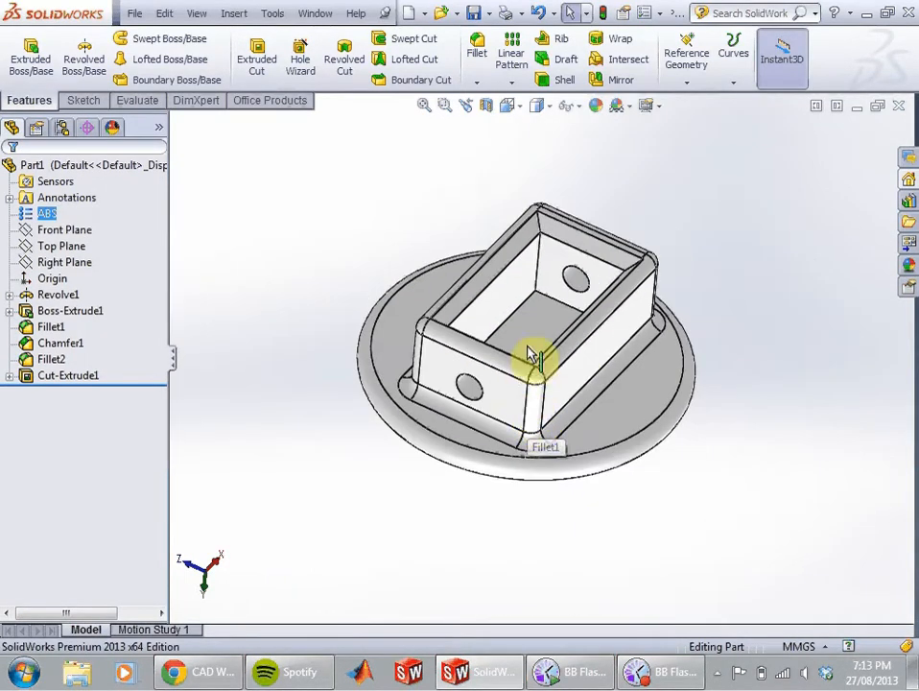
{"action": "left_click", "coordinate": [272, 15]}
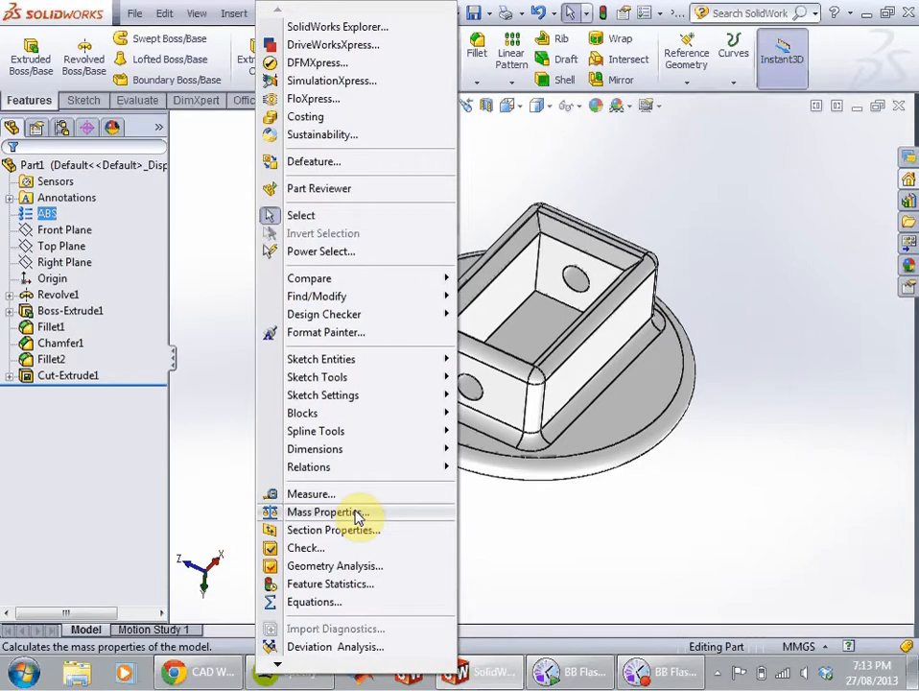
{"action": "left_click", "coordinate": [326, 512]}
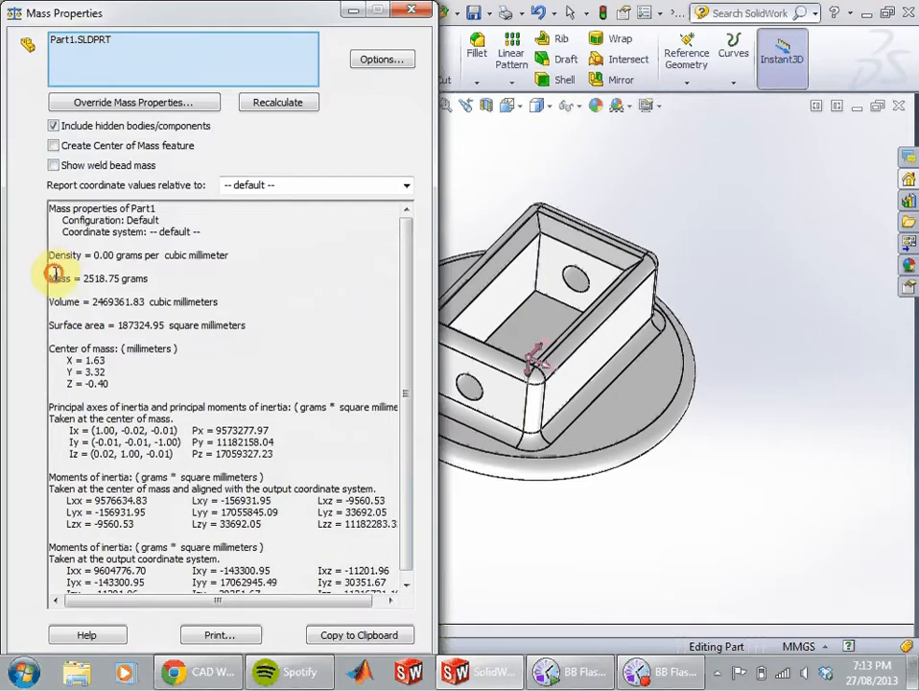
{"action": "left_click_drag", "start_coordinate": [54, 275], "coordinate": [132, 280]}
{"action": "left_click", "coordinate": [233, 293]}
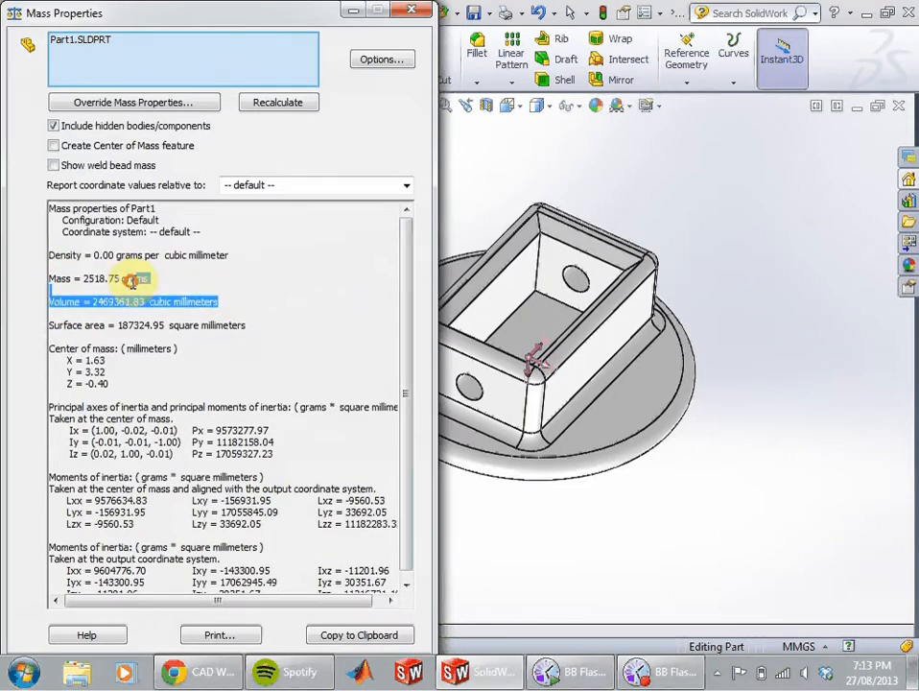
{"action": "left_click", "coordinate": [177, 281]}
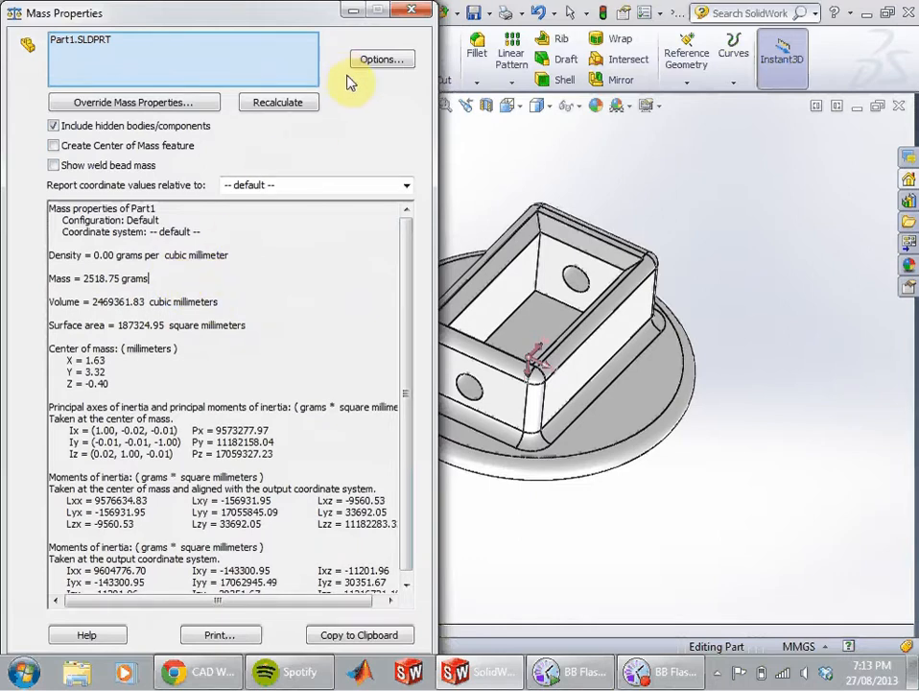
{"action": "left_click", "coordinate": [418, 13]}
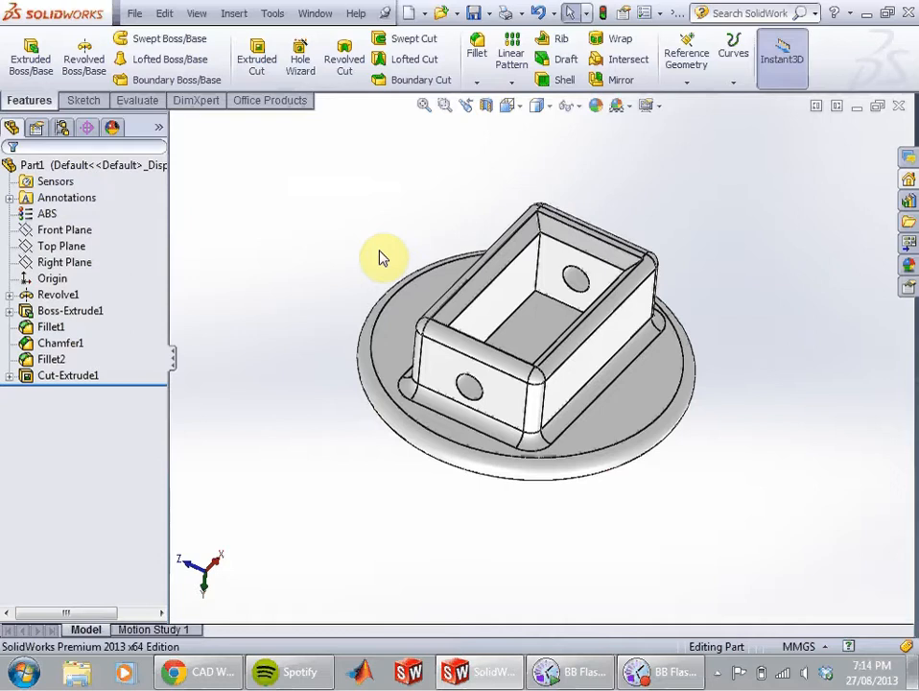
Step: Switch to the CAD Workshop document in Chrome, review the Week 2 topics and highlight the "Exporting to STL" entry
{"action": "middle_click_drag", "start_coordinate": [649, 360], "coordinate": [434, 434]}
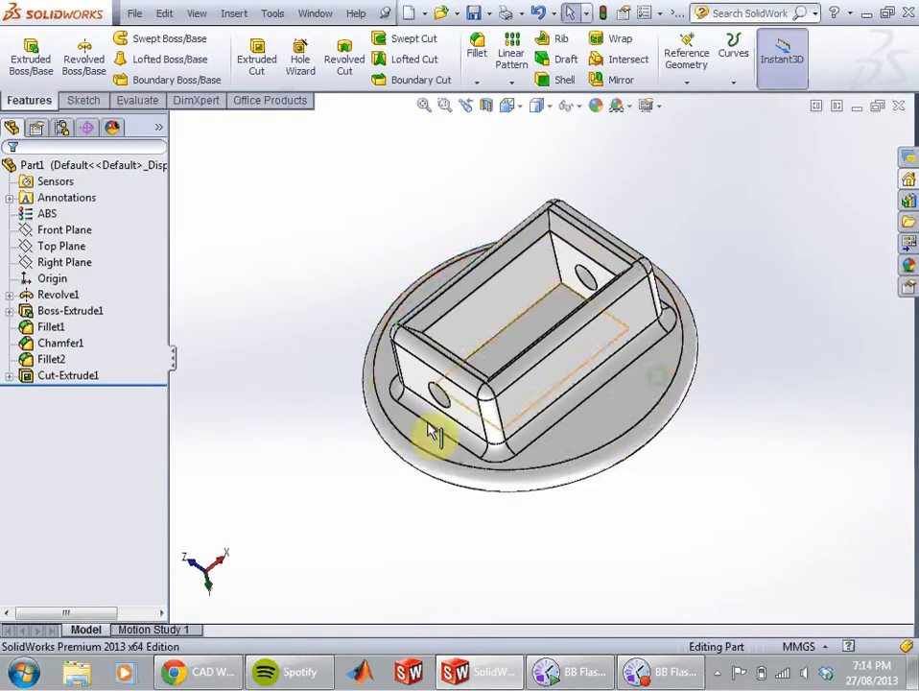
{"action": "left_click", "coordinate": [213, 678]}
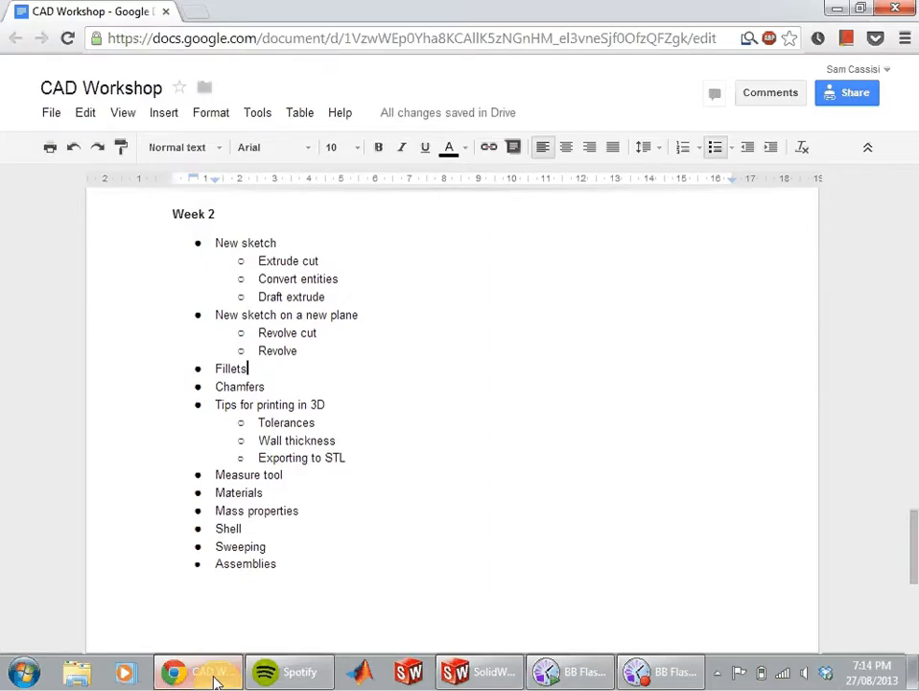
{"action": "left_click", "coordinate": [212, 679]}
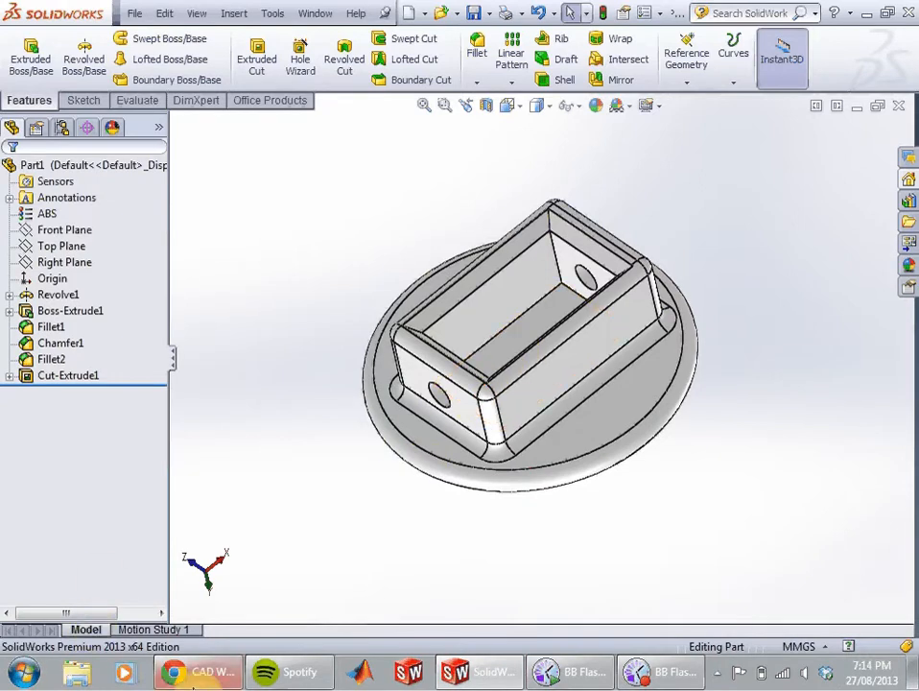
{"action": "left_click", "coordinate": [195, 677]}
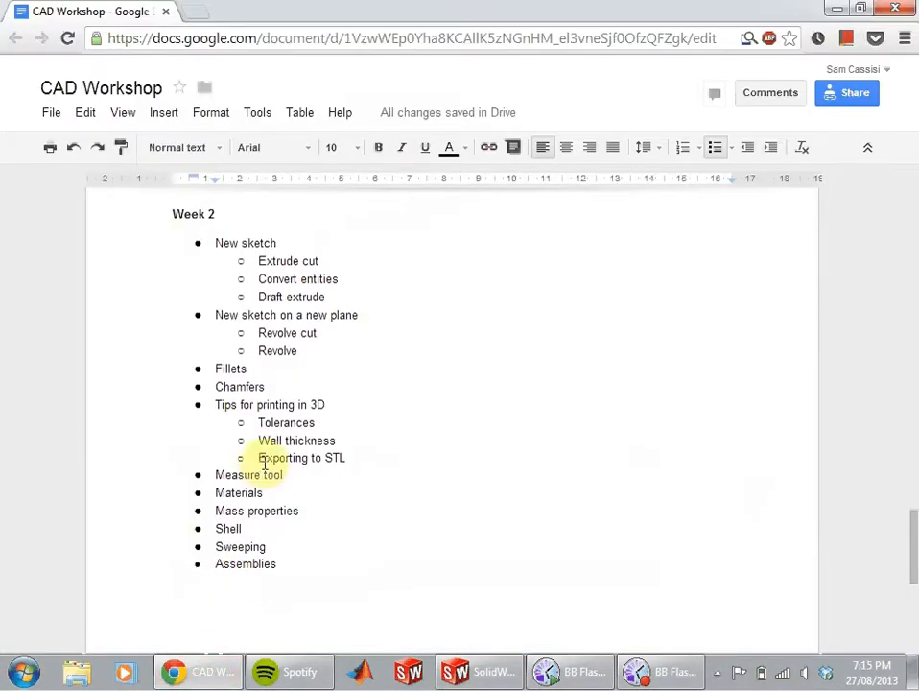
{"action": "left_click_drag", "start_coordinate": [348, 457], "coordinate": [250, 458]}
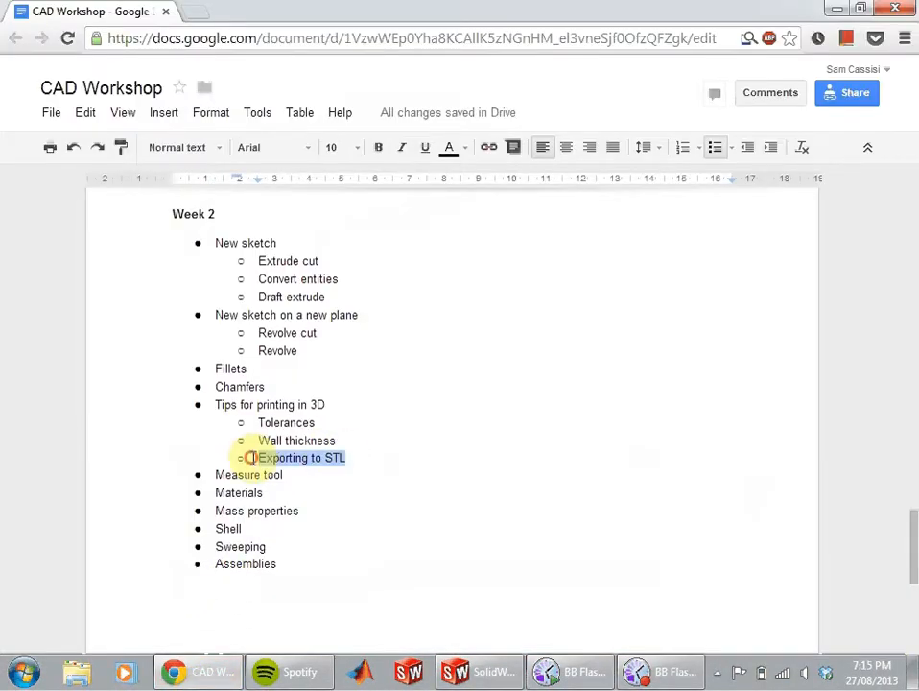
Step: Return to SolidWorks, start saving the part under a new name and choose STL (*.stl) as the file type
{"action": "left_click", "coordinate": [221, 677]}
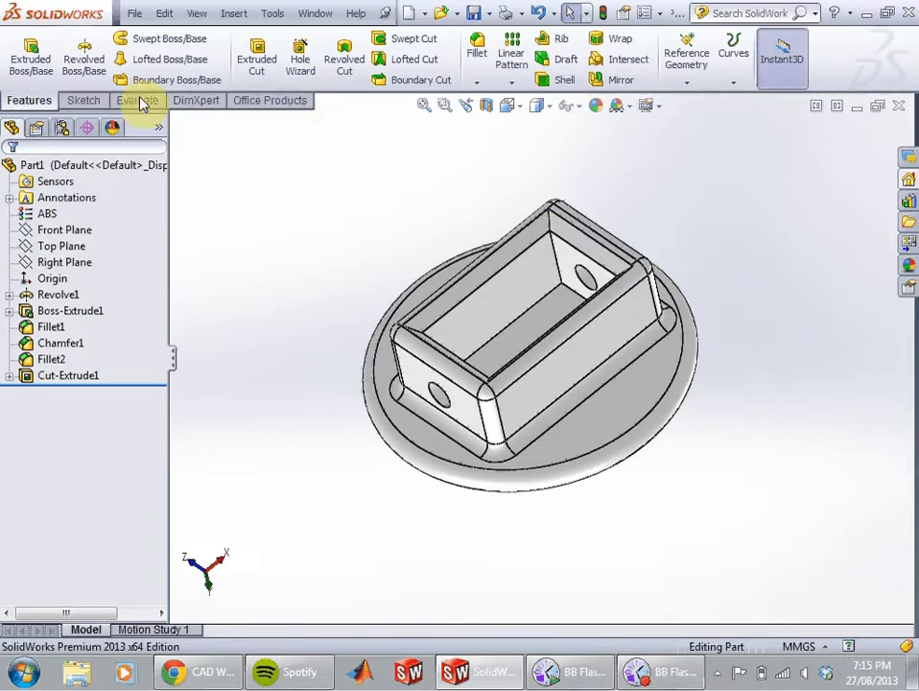
{"action": "left_click", "coordinate": [134, 15]}
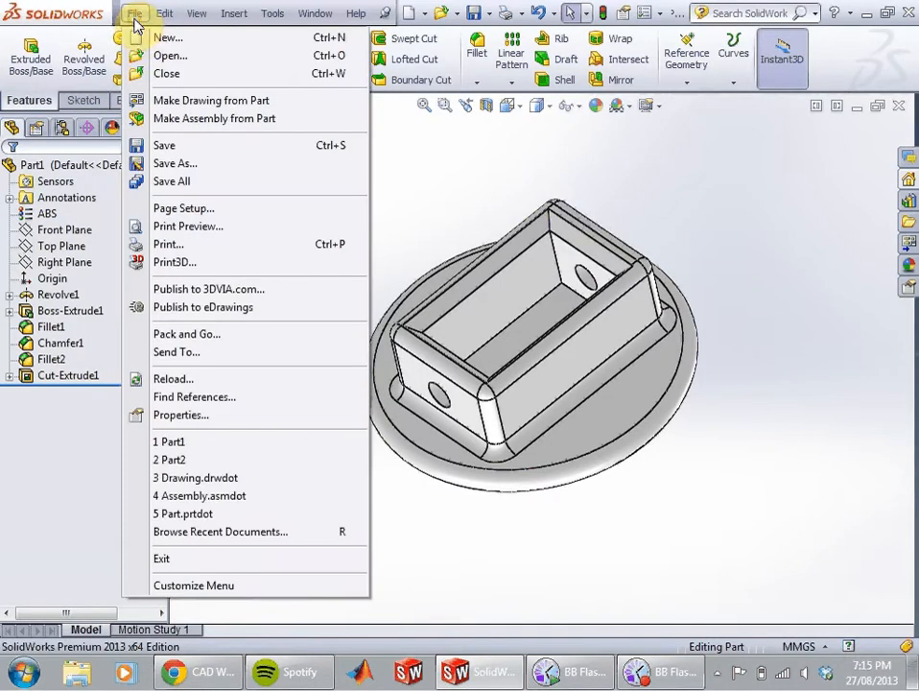
{"action": "left_click", "coordinate": [196, 167]}
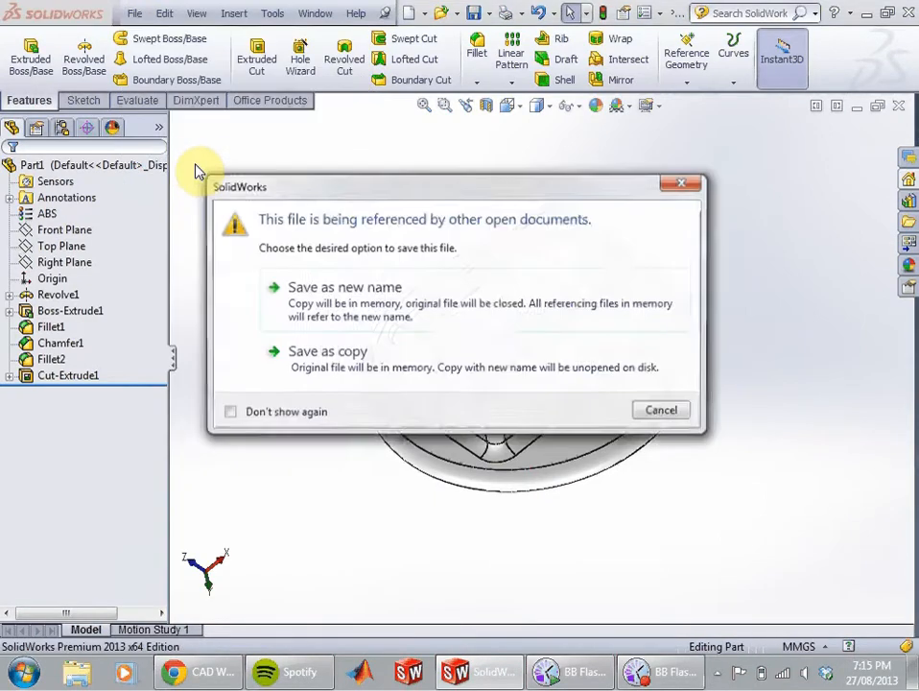
{"action": "left_click", "coordinate": [379, 312]}
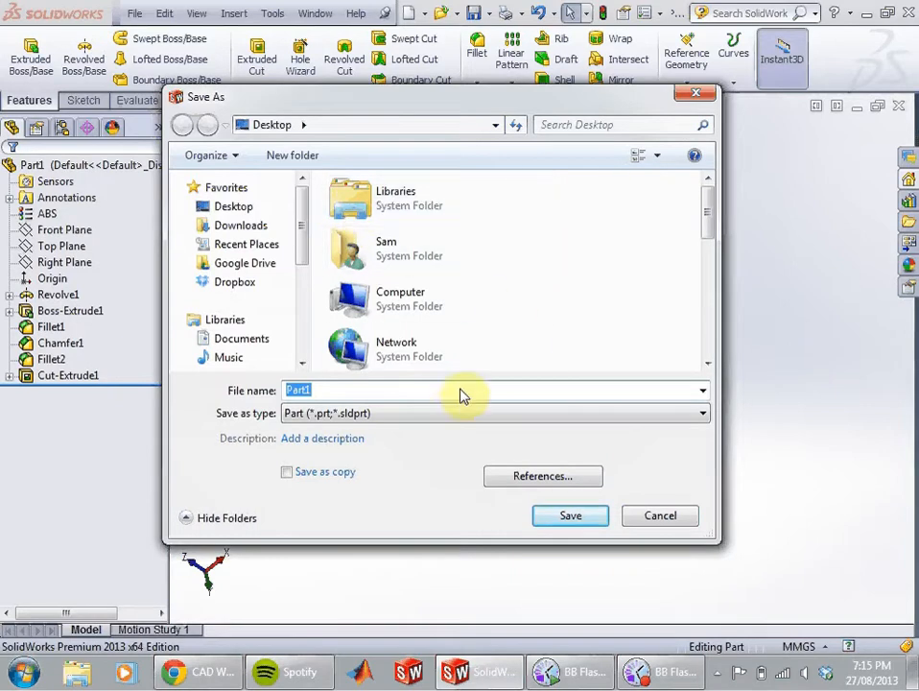
{"action": "left_click", "coordinate": [437, 415]}
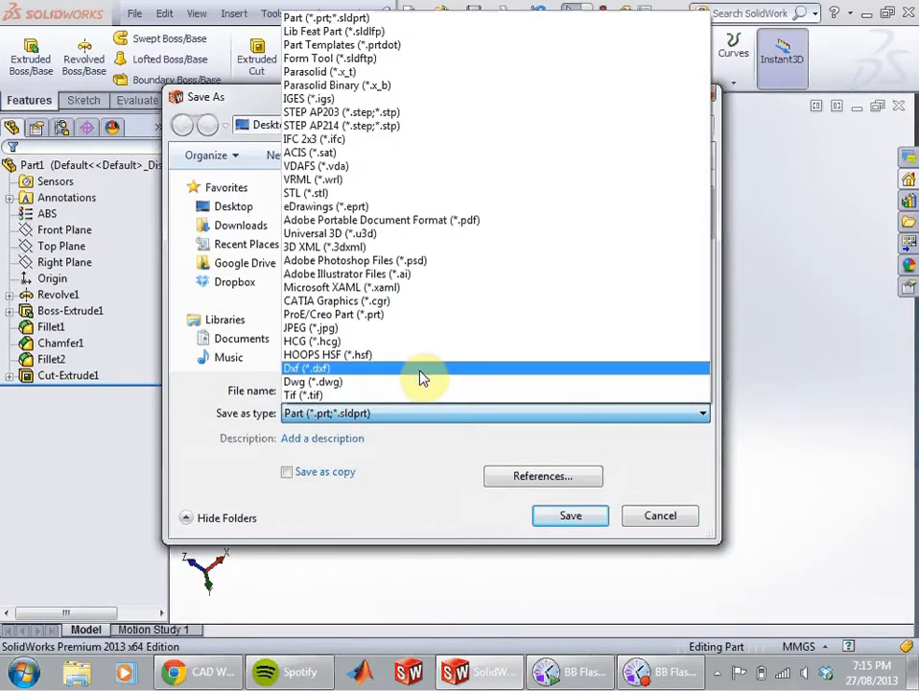
{"action": "left_click", "coordinate": [384, 198]}
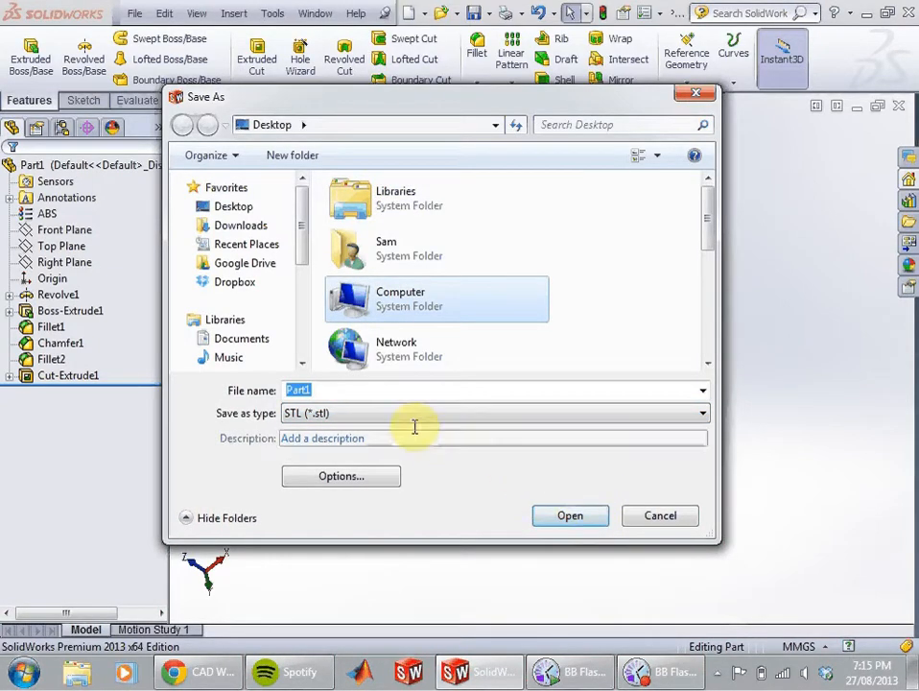
Step: Export the part to the Desktop as Part1 in STL format, viewing the triangle mesh preview before accepting it
{"action": "left_click", "coordinate": [581, 521]}
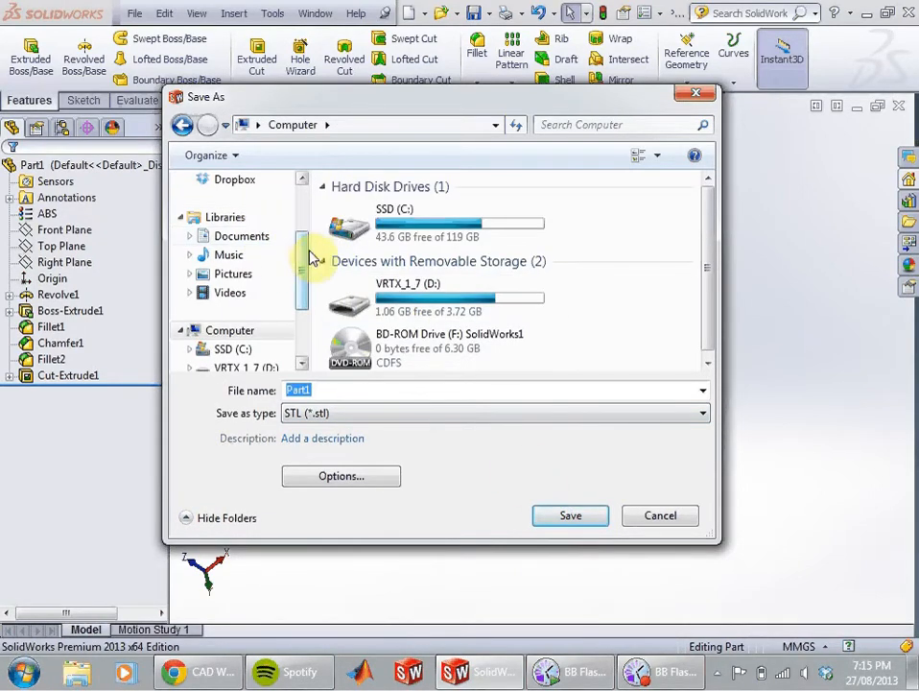
{"action": "left_click_drag", "start_coordinate": [307, 255], "coordinate": [303, 205]}
{"action": "left_click", "coordinate": [259, 206]}
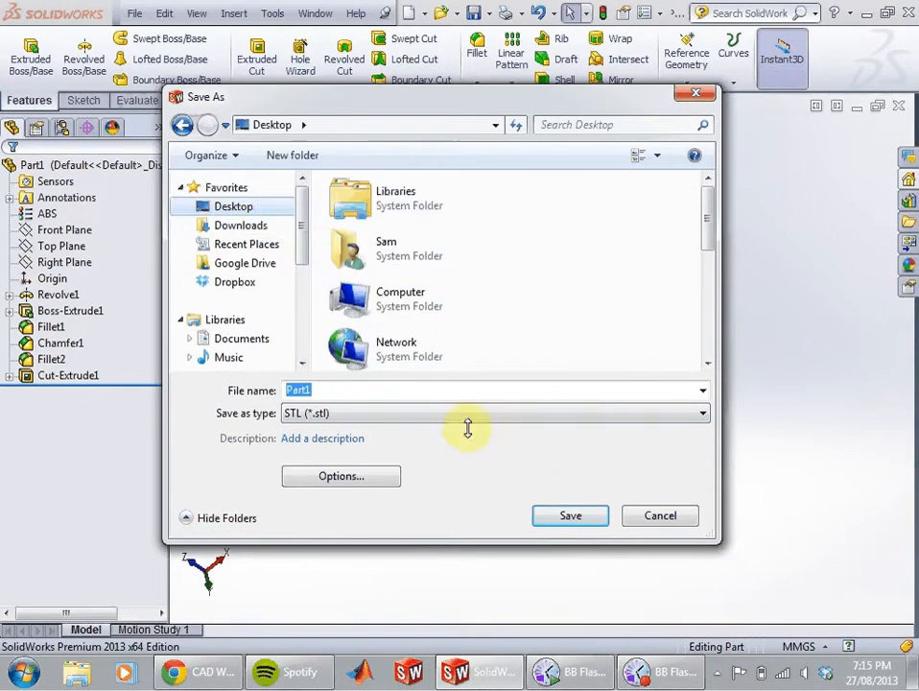
{"action": "left_click", "coordinate": [573, 515]}
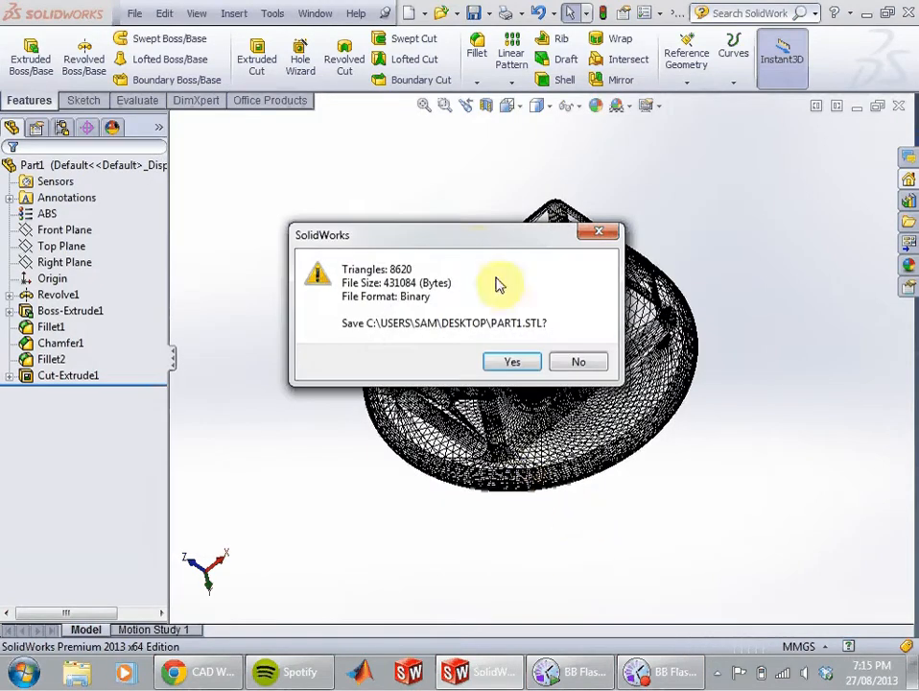
{"action": "left_click_drag", "start_coordinate": [475, 248], "coordinate": [233, 157]}
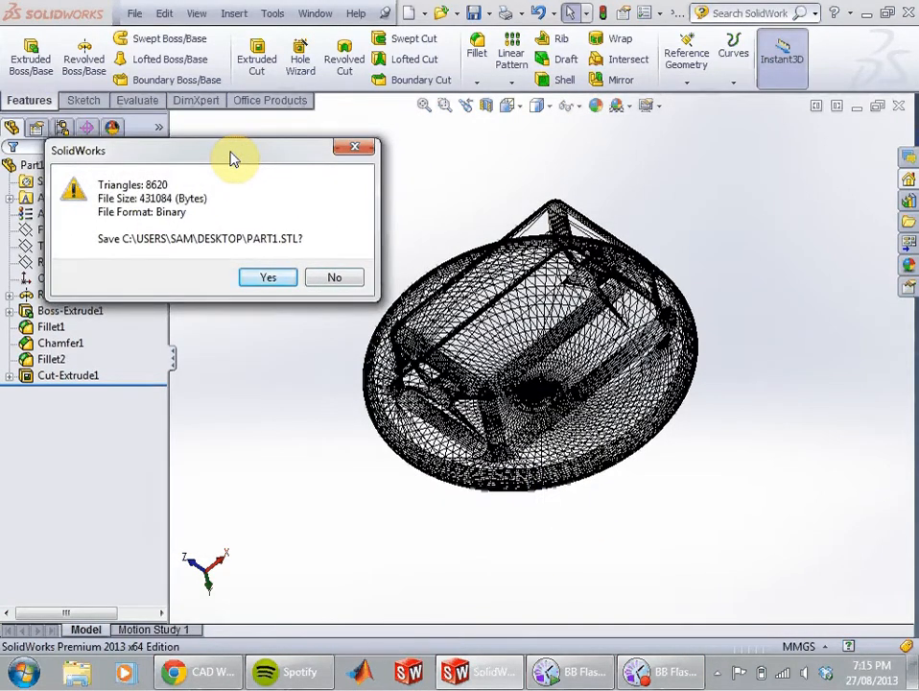
{"action": "left_click", "coordinate": [278, 280]}
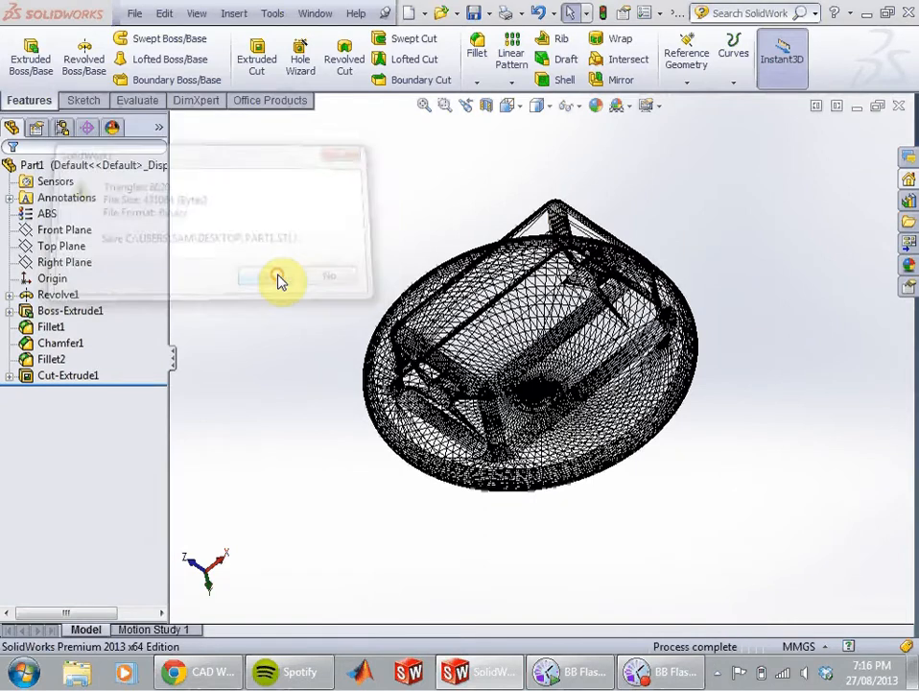
{"action": "mouse_move", "coordinate": [513, 365]}
{"action": "middle_mouse_down"}
{"action": "mouse_move", "coordinate": [565, 355]}
{"action": "mouse_move", "coordinate": [655, 389]}
{"action": "middle_mouse_up"}
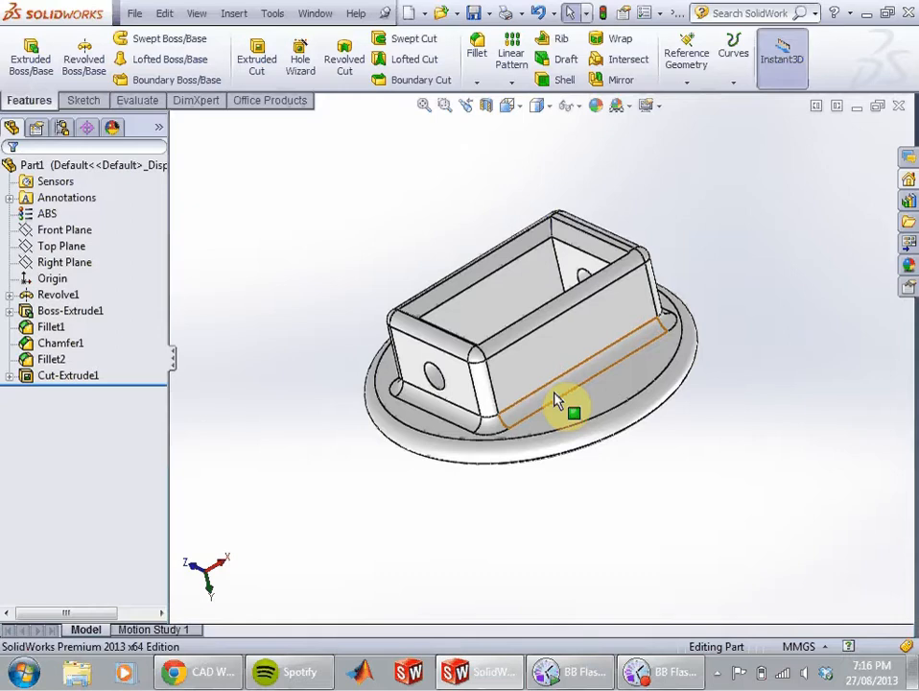
{"action": "mouse_move", "coordinate": [557, 401]}
{"action": "middle_mouse_down"}
{"action": "mouse_move", "coordinate": [691, 404]}
{"action": "mouse_move", "coordinate": [640, 334]}
{"action": "mouse_move", "coordinate": [561, 409]}
{"action": "middle_mouse_up"}
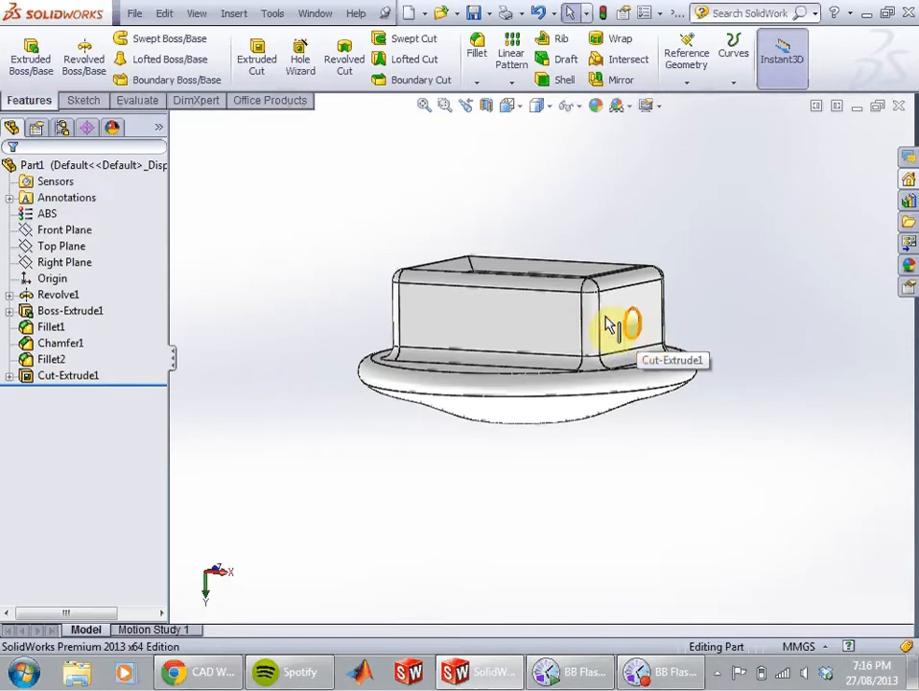
{"action": "middle_click_drag", "start_coordinate": [624, 350], "coordinate": [736, 404]}
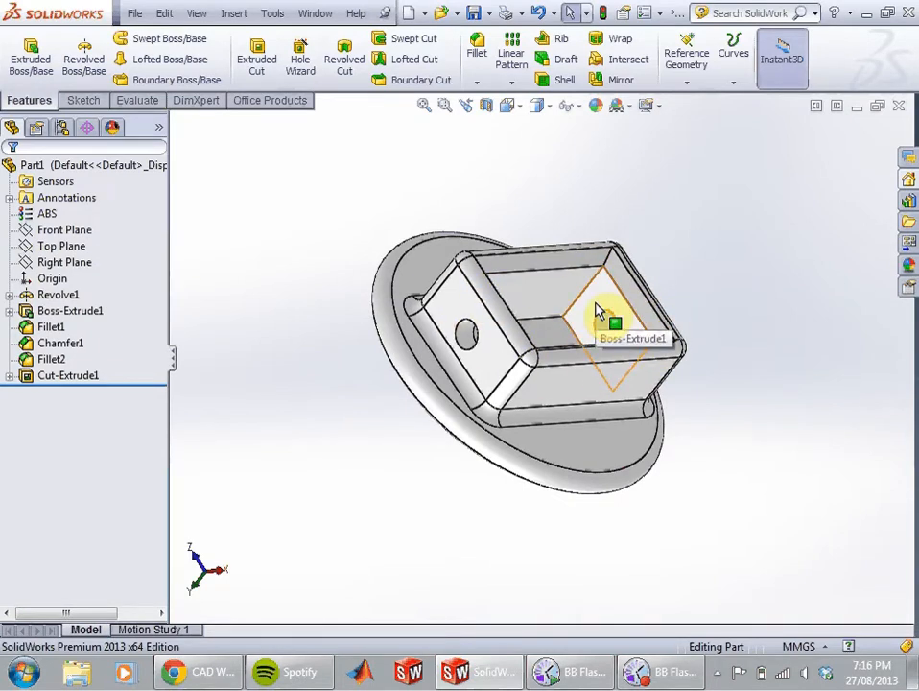
{"action": "middle_click_drag", "start_coordinate": [595, 312], "coordinate": [698, 375]}
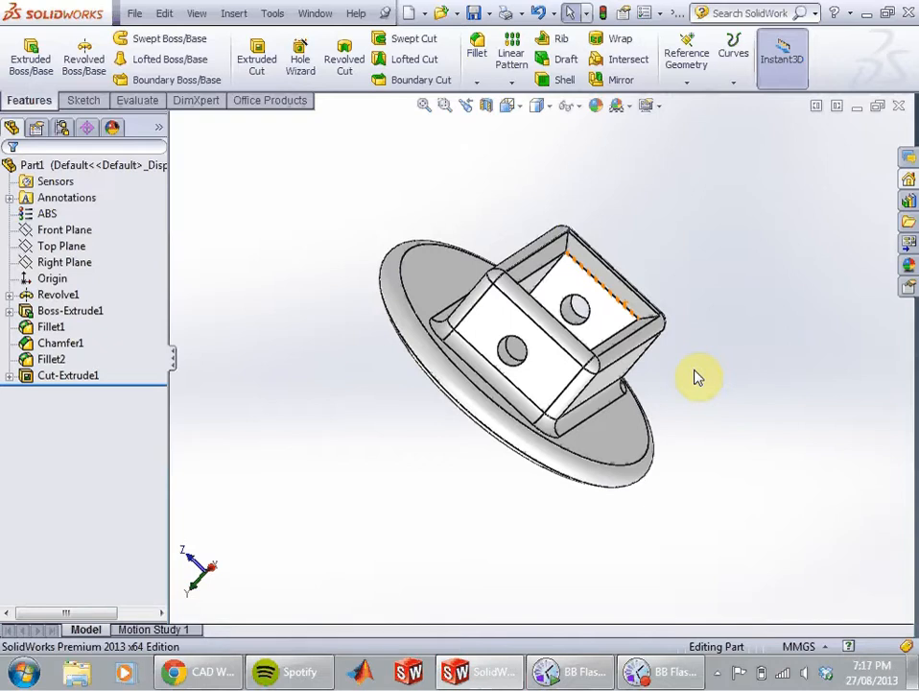
{"action": "middle_click_drag", "start_coordinate": [703, 335], "coordinate": [615, 339]}
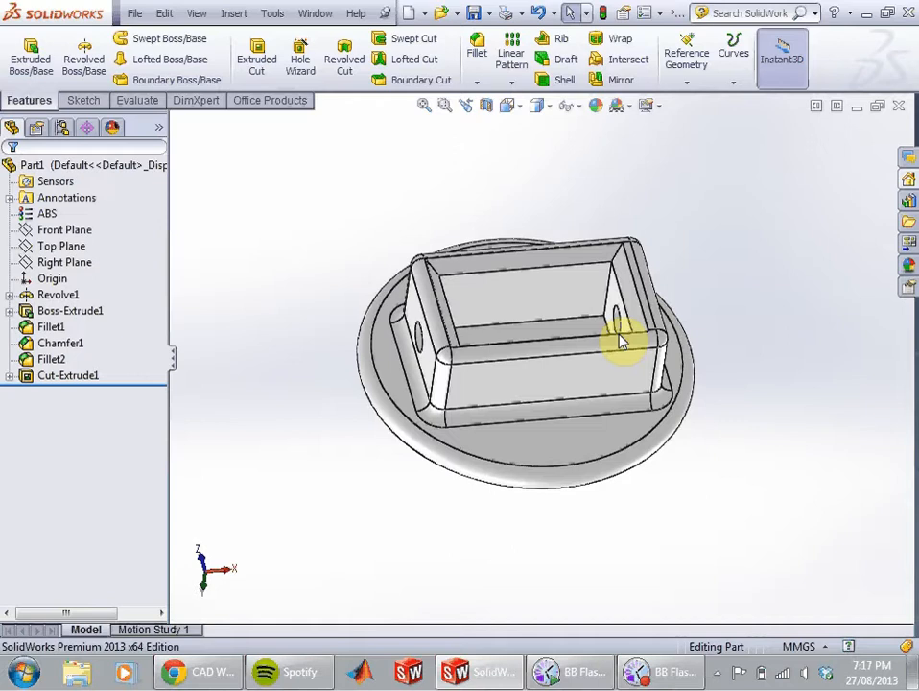
Step: Measure the diameter of the circular outer edge on the disc's domed side, then clear the selection and close the Measure tool
{"action": "middle_click_drag", "start_coordinate": [743, 374], "coordinate": [431, 264]}
{"action": "left_click", "coordinate": [275, 13]}
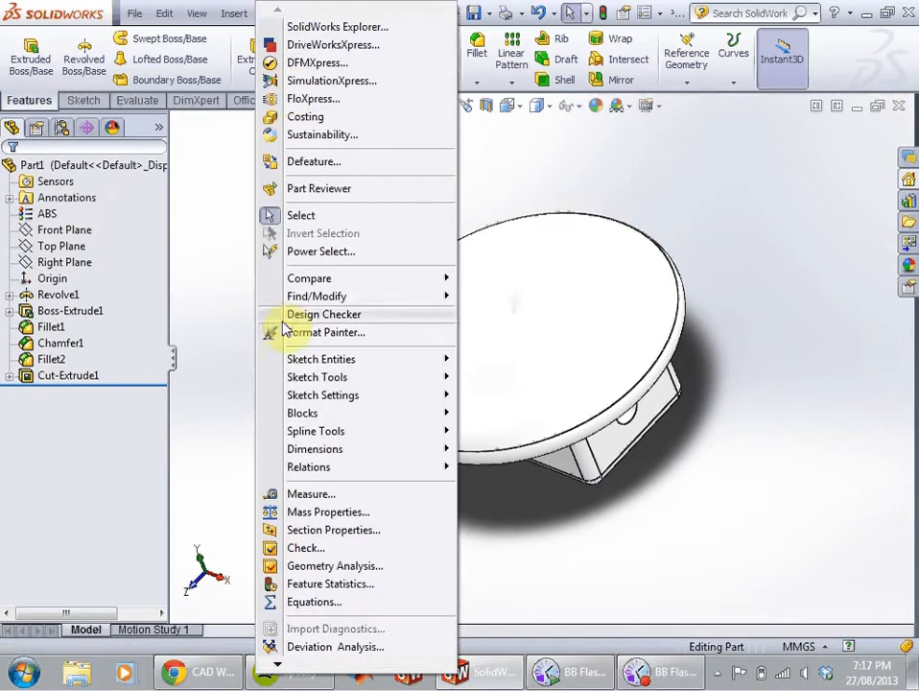
{"action": "left_click", "coordinate": [273, 493]}
{"action": "middle_click_drag", "start_coordinate": [326, 460], "coordinate": [430, 430]}
{"action": "left_click", "coordinate": [413, 420]}
{"action": "middle_click_drag", "start_coordinate": [703, 308], "coordinate": [632, 287]}
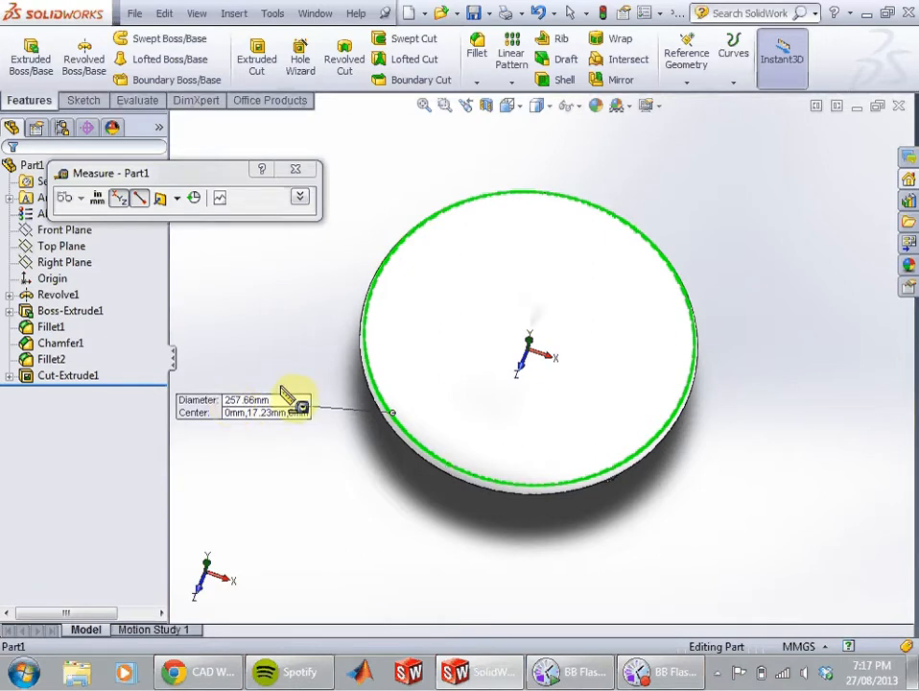
{"action": "left_click", "coordinate": [303, 336]}
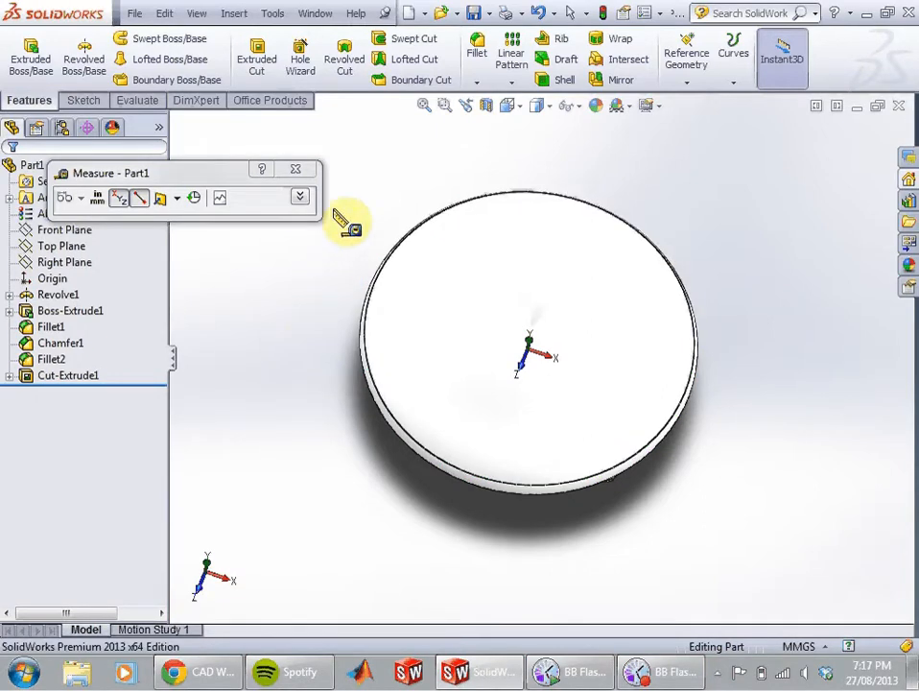
{"action": "left_click", "coordinate": [300, 170]}
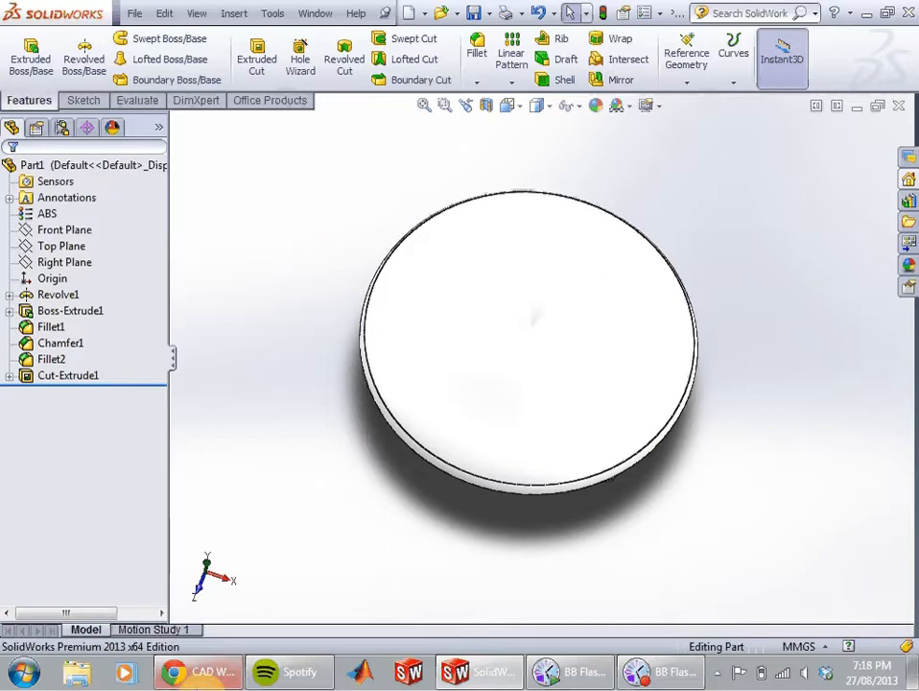
Step: Switch to Chrome, go from the CAD Workshop document to Google Drive in a separate tab and open the CREATE folder
{"action": "left_click", "coordinate": [197, 672]}
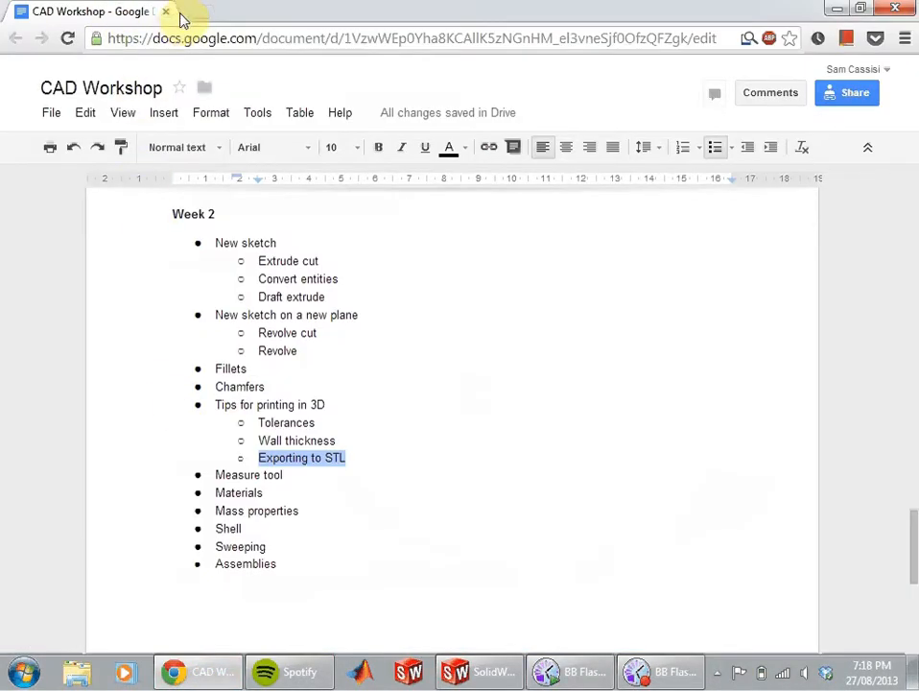
{"action": "left_click", "coordinate": [21, 90]}
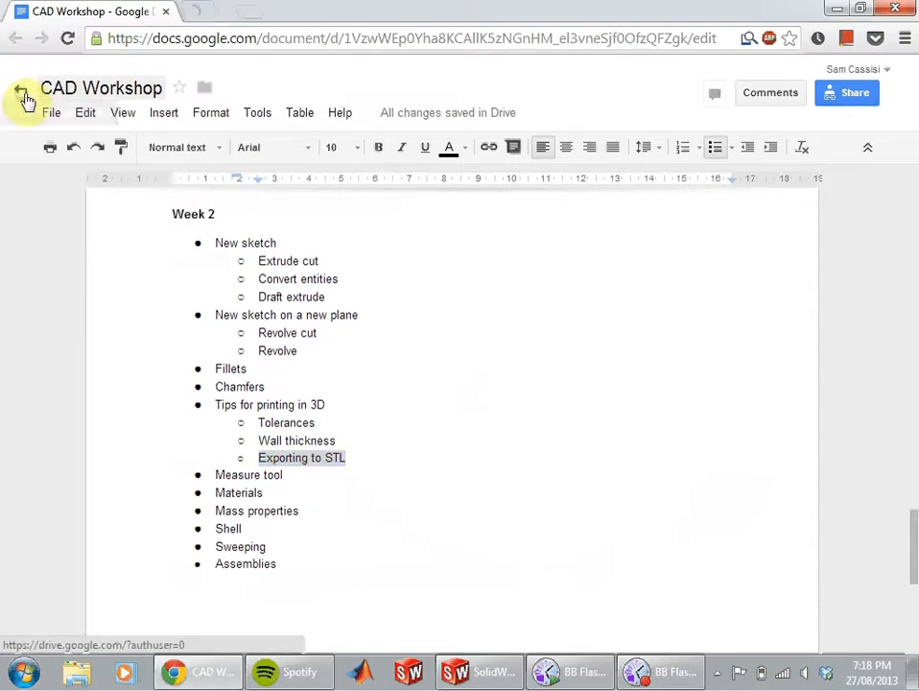
{"action": "left_click", "coordinate": [262, 9]}
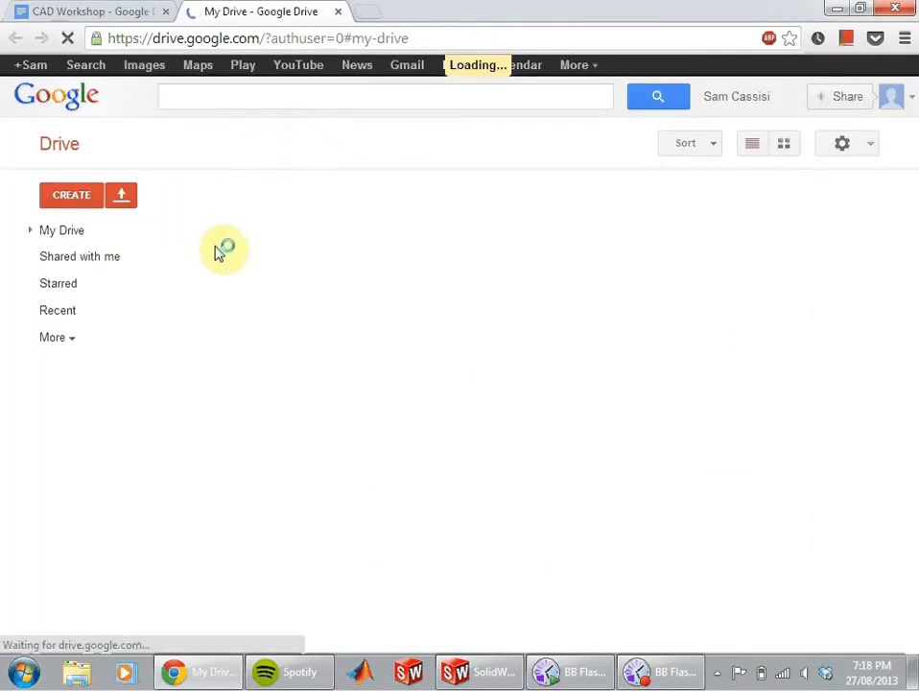
{"action": "left_click", "coordinate": [254, 213]}
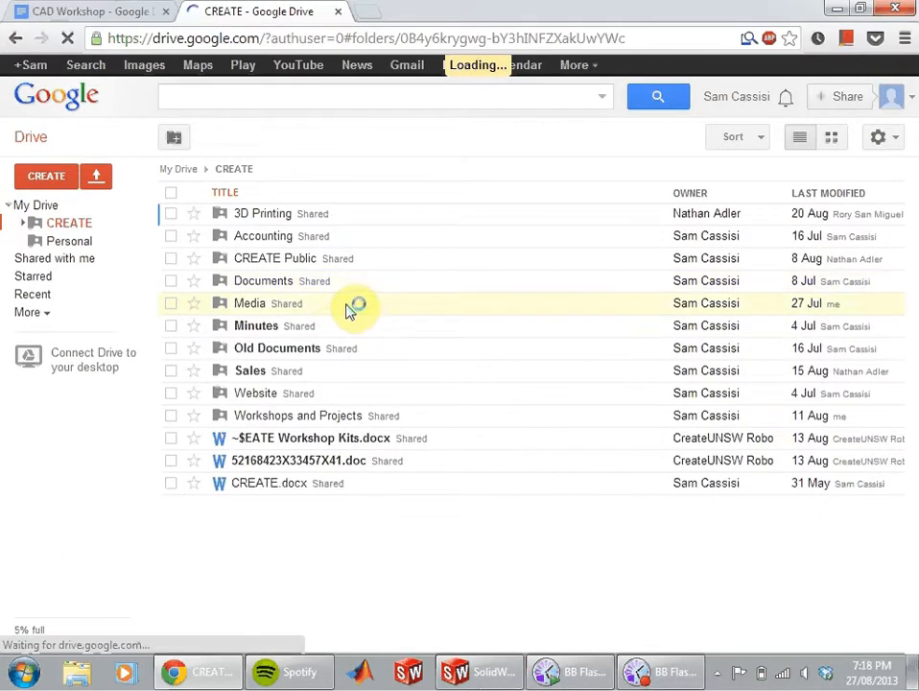
Step: Open the 3D Printing folder inside CREATE and look through its list of files
{"action": "left_click", "coordinate": [283, 212]}
{"action": "left_click", "coordinate": [330, 418]}
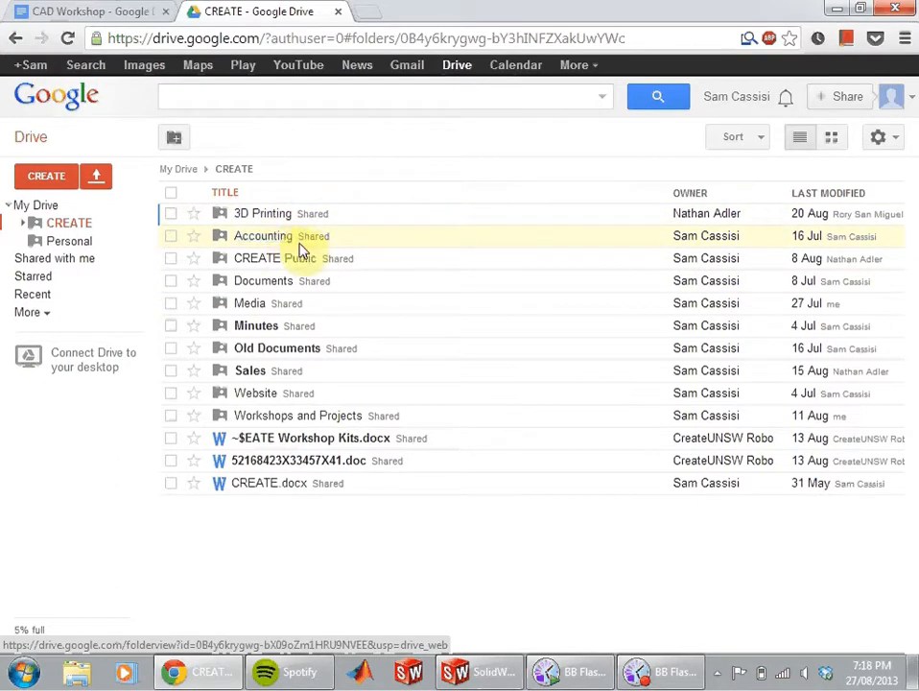
{"action": "left_click", "coordinate": [280, 215]}
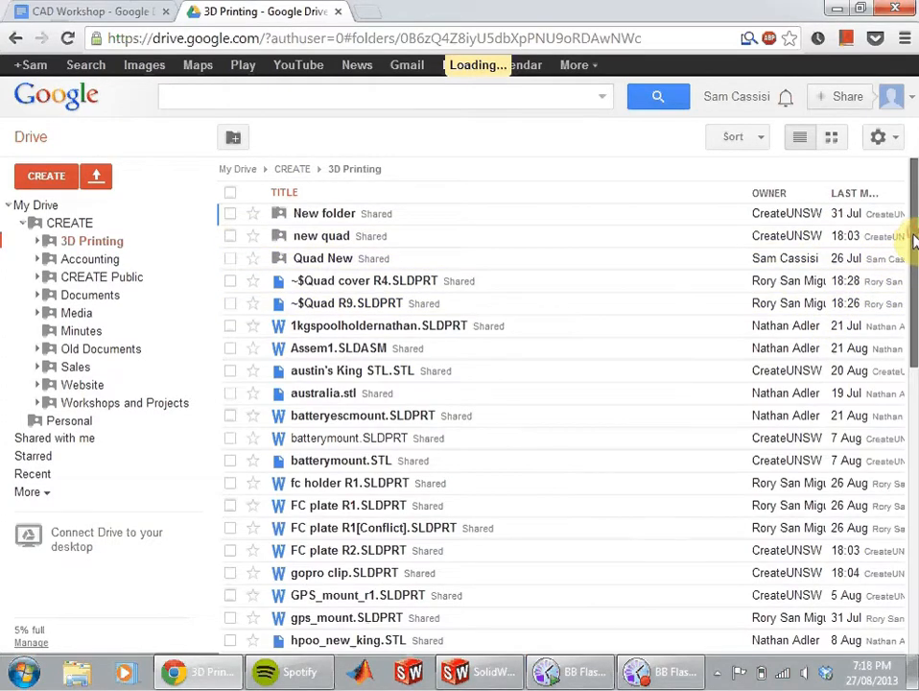
{"action": "left_click_drag", "start_coordinate": [910, 246], "coordinate": [907, 411]}
{"action": "left_click_drag", "start_coordinate": [916, 187], "coordinate": [906, 180]}
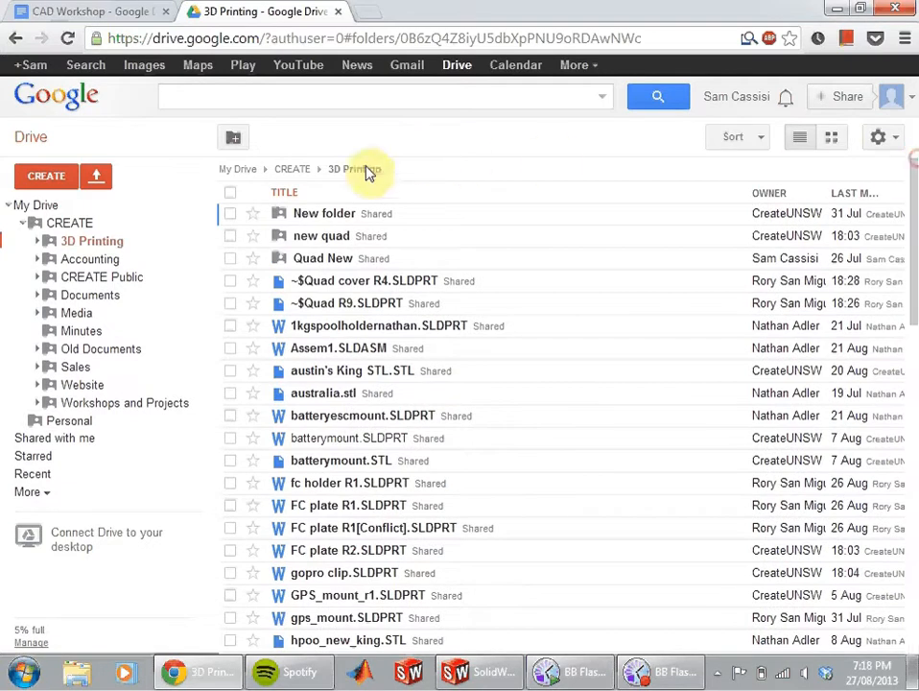
Step: Look inside the Quad New folder, go back to 3D Printing and open the new quad folder
{"action": "left_click", "coordinate": [331, 259]}
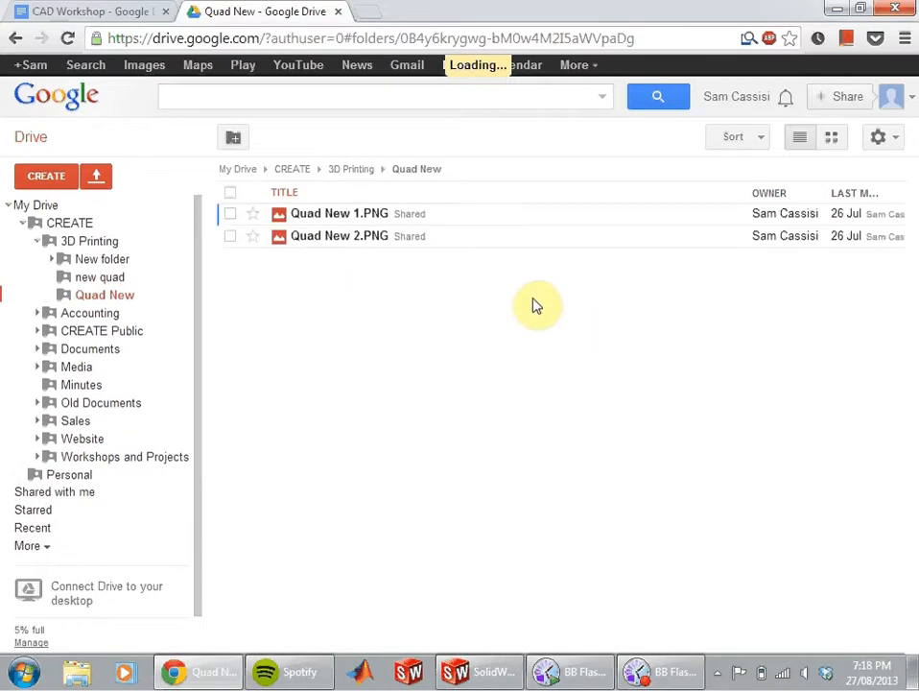
{"action": "left_click", "coordinate": [16, 39]}
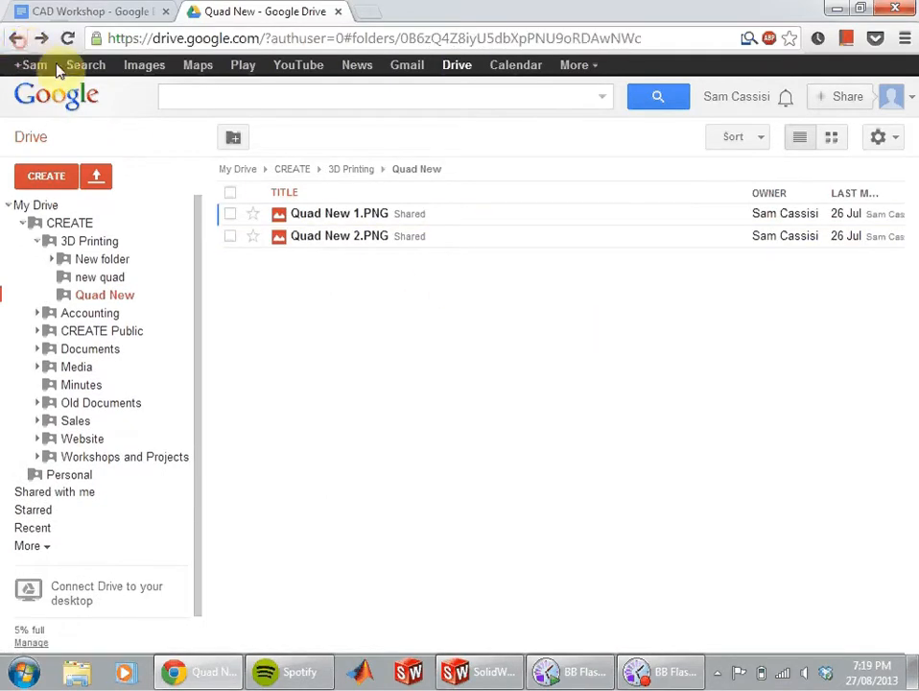
{"action": "left_click", "coordinate": [326, 237]}
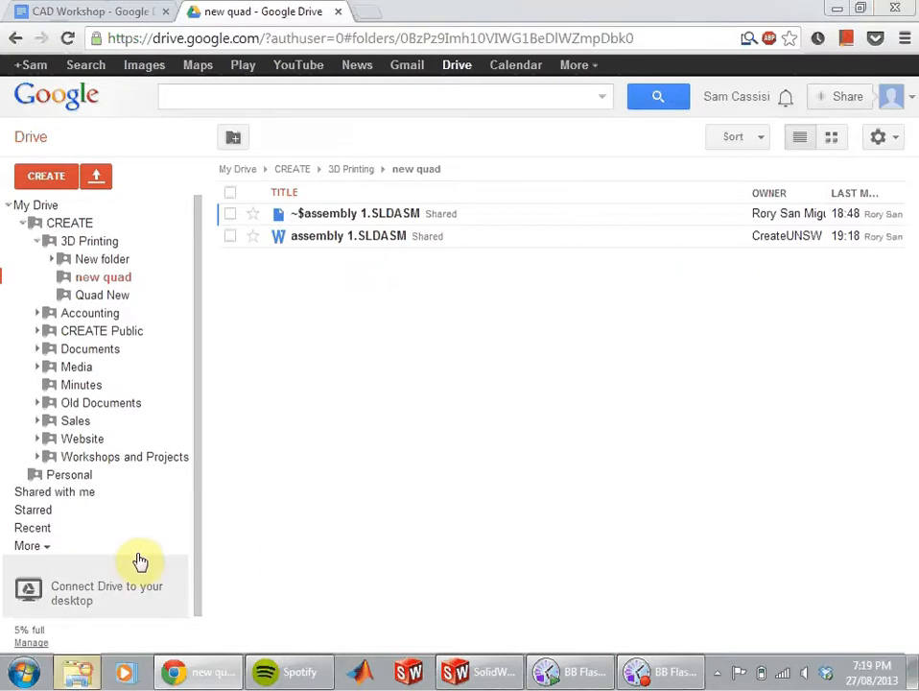
Step: Switch to Windows Explorer and open assembly 1 in SolidWorks from Google Drive's CREATE > 3D Printing > new quad folder
{"action": "left_click", "coordinate": [195, 248]}
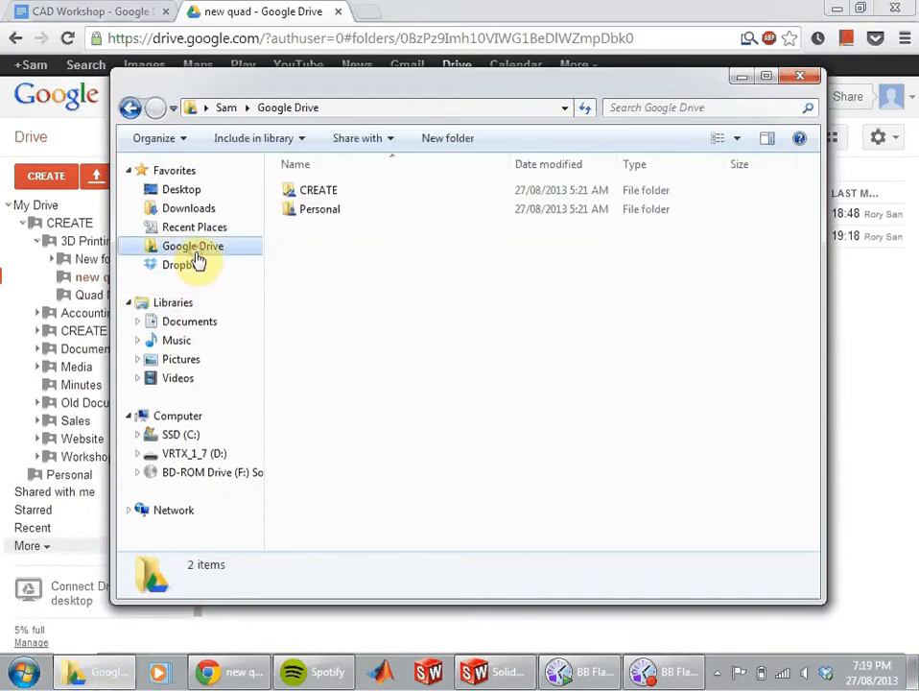
{"action": "double_click", "coordinate": [317, 190]}
{"action": "double_click", "coordinate": [328, 190]}
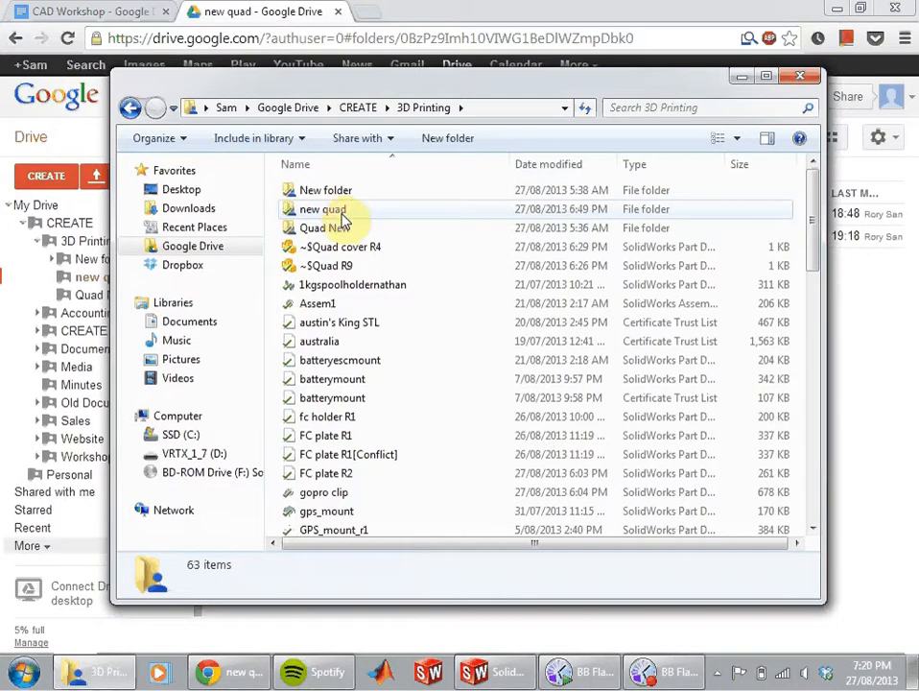
{"action": "left_click", "coordinate": [346, 210]}
{"action": "double_click", "coordinate": [347, 210]}
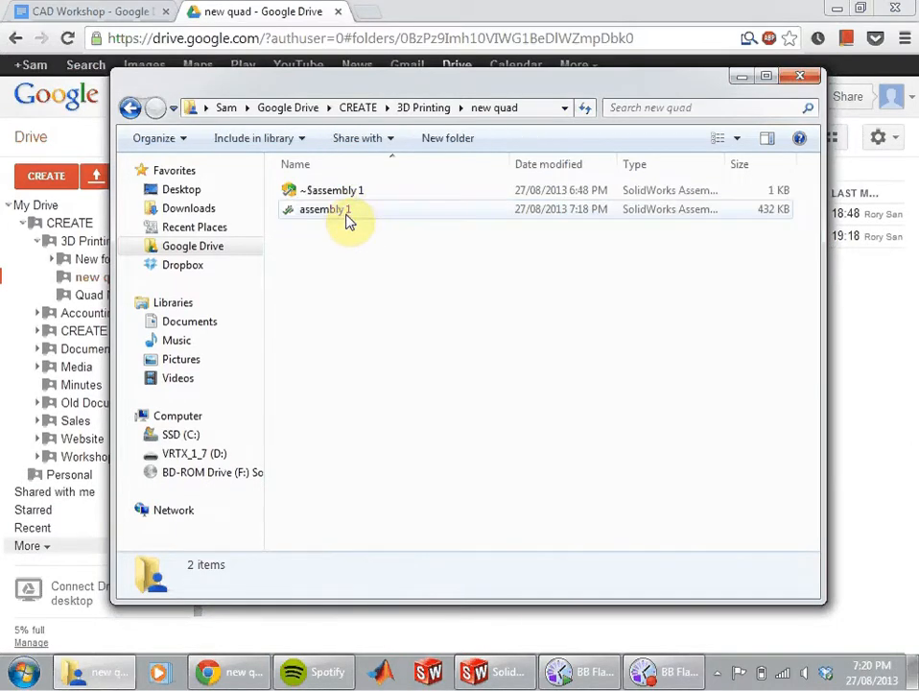
{"action": "double_click", "coordinate": [326, 210]}
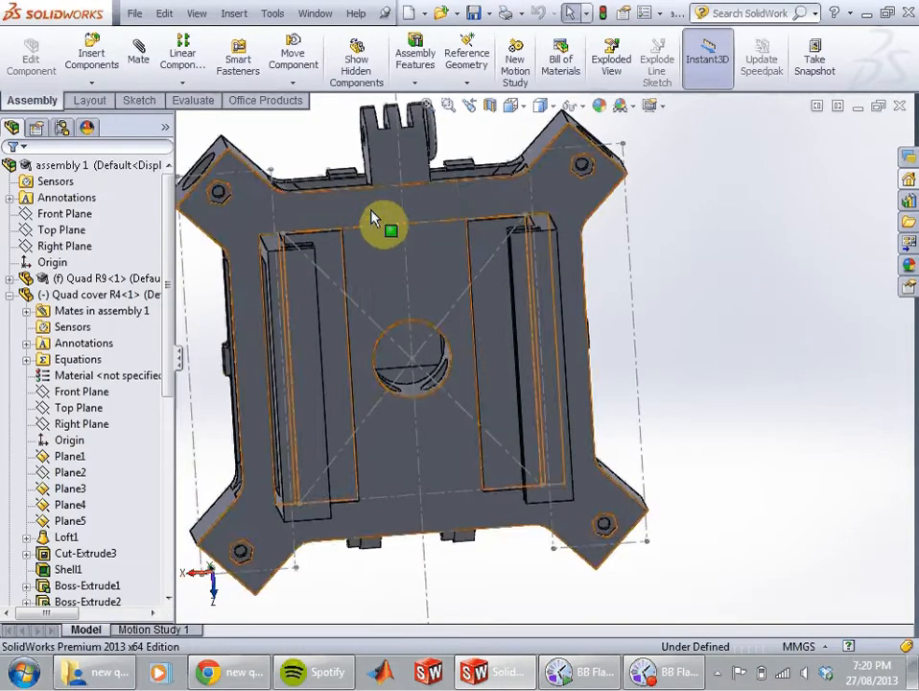
Step: Swing the Quad cover R4 component open on its hinge and inspect the base and pins beneath it
{"action": "middle_click_drag", "start_coordinate": [370, 210], "coordinate": [281, 312]}
{"action": "left_click", "coordinate": [534, 239]}
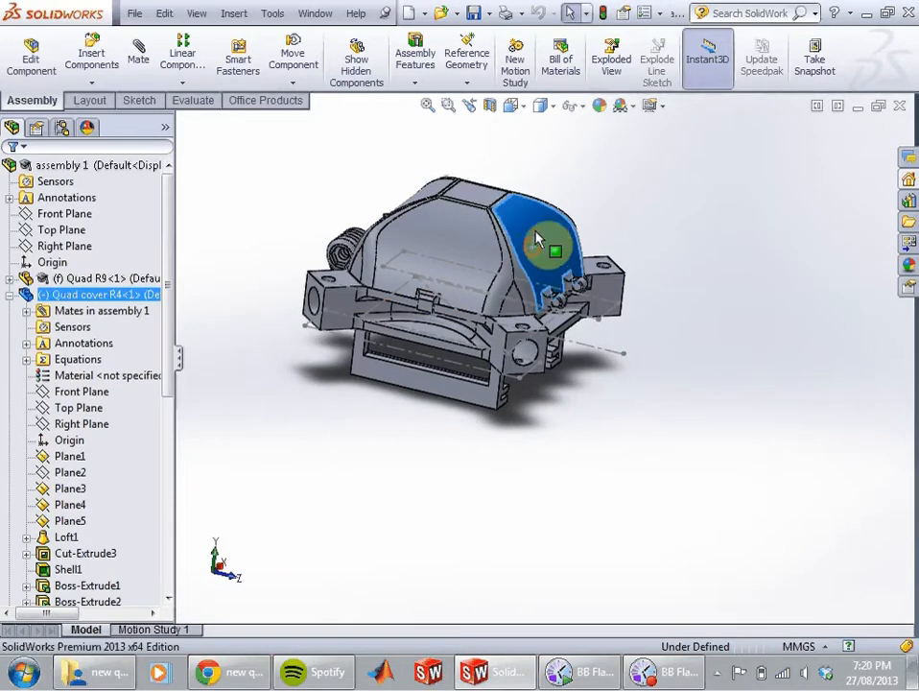
{"action": "left_click_drag", "start_coordinate": [525, 192], "coordinate": [411, 334]}
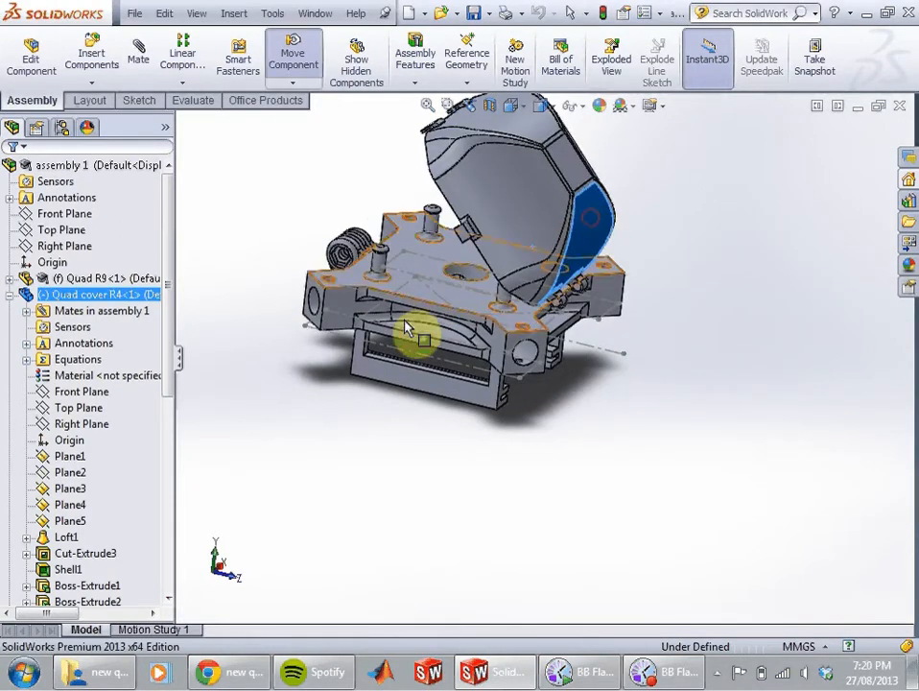
{"action": "middle_click_drag", "start_coordinate": [410, 335], "coordinate": [681, 425]}
{"action": "scroll", "coordinate": [679, 420], "scroll_direction": "down", "scroll_amount": 3}
{"action": "scroll", "coordinate": [505, 338], "scroll_direction": "up", "scroll_amount": 2}
{"action": "scroll", "coordinate": [498, 300], "scroll_direction": "down", "scroll_amount": 2}
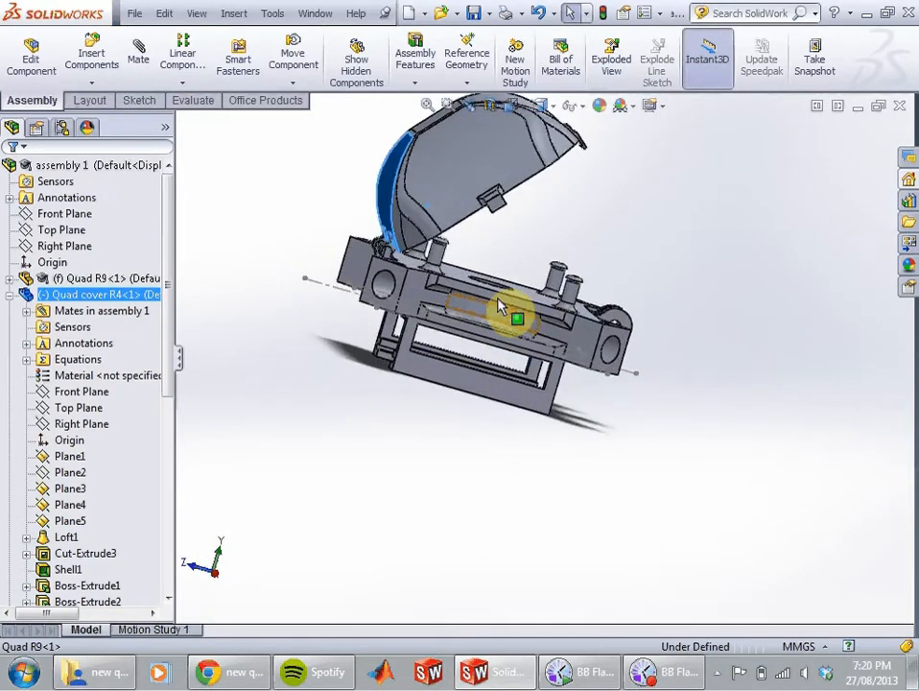
{"action": "scroll", "coordinate": [497, 298], "scroll_direction": "up", "scroll_amount": 2}
{"action": "scroll", "coordinate": [497, 301], "scroll_direction": "down", "scroll_amount": 3}
Step: Swing the Quad cover R4 component back down onto the Quad R9 base
{"action": "left_click", "coordinate": [492, 211]}
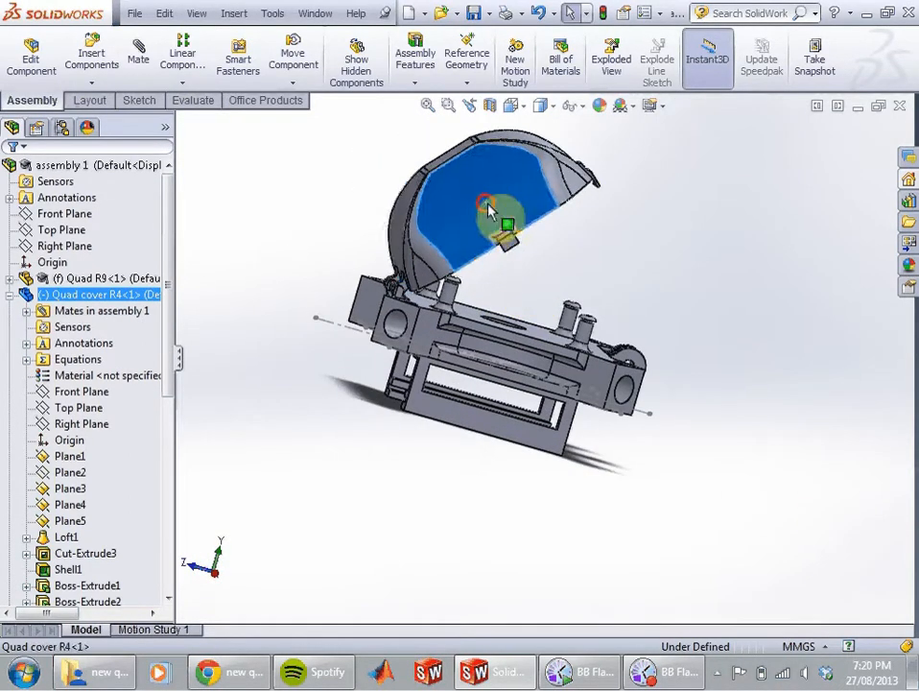
{"action": "middle_click_drag", "start_coordinate": [644, 251], "coordinate": [594, 339]}
{"action": "left_click_drag", "start_coordinate": [595, 340], "coordinate": [561, 307]}
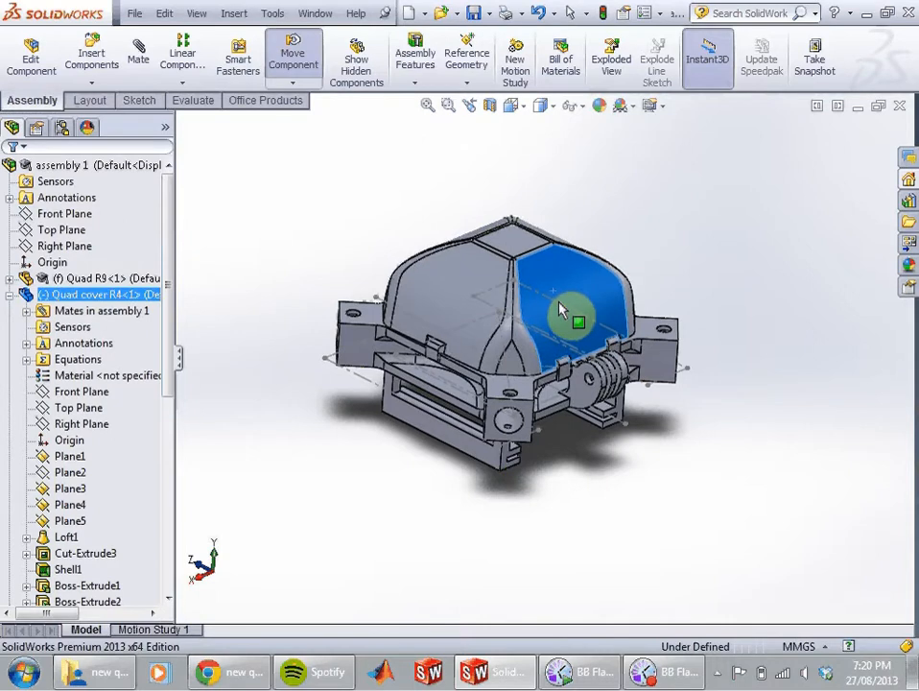
Step: Lift the cover off the base once more to show the hinge motion, and close it again
{"action": "middle_click_drag", "start_coordinate": [495, 287], "coordinate": [578, 309]}
{"action": "middle_click_drag", "start_coordinate": [661, 299], "coordinate": [625, 326]}
{"action": "middle_click_drag", "start_coordinate": [670, 402], "coordinate": [589, 389]}
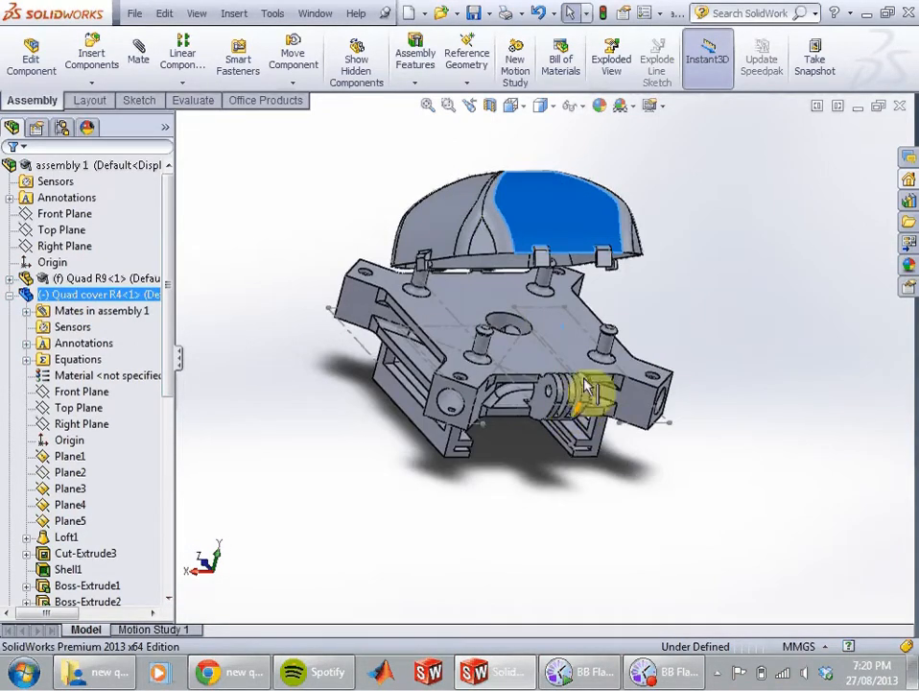
{"action": "middle_click_drag", "start_coordinate": [687, 430], "coordinate": [545, 329]}
{"action": "mouse_move", "coordinate": [544, 329]}
{"action": "left_mouse_down"}
{"action": "mouse_move", "coordinate": [545, 344]}
{"action": "mouse_move", "coordinate": [541, 336]}
{"action": "left_mouse_up"}
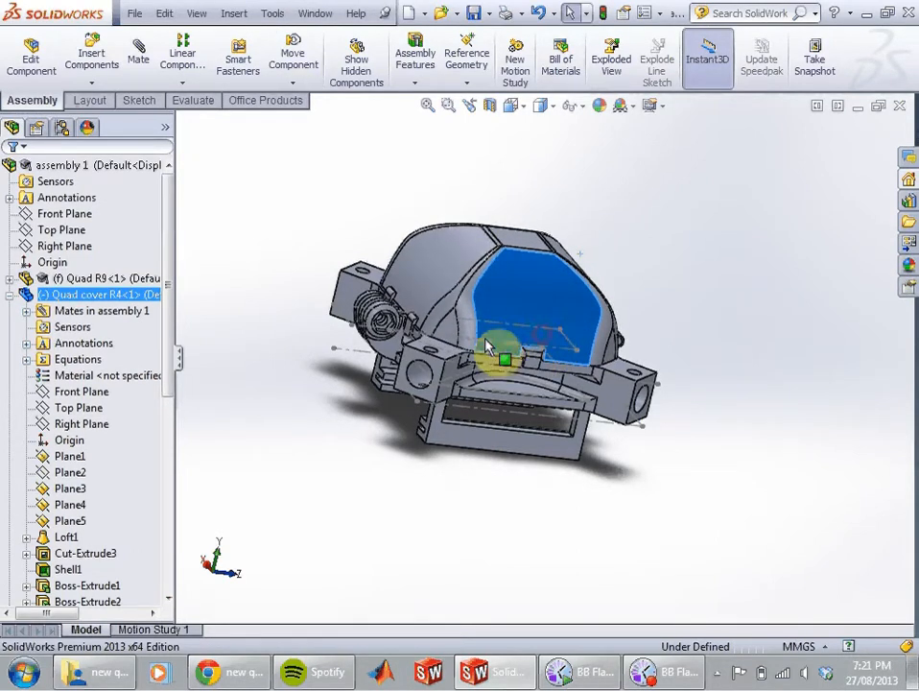
Step: Examine the ribbed mount, cover clips and arm sockets up close, and the whole quad assembly from several sides
{"action": "scroll", "coordinate": [388, 319], "scroll_direction": "down", "scroll_amount": 2}
{"action": "scroll", "coordinate": [394, 324], "scroll_direction": "down", "scroll_amount": 3}
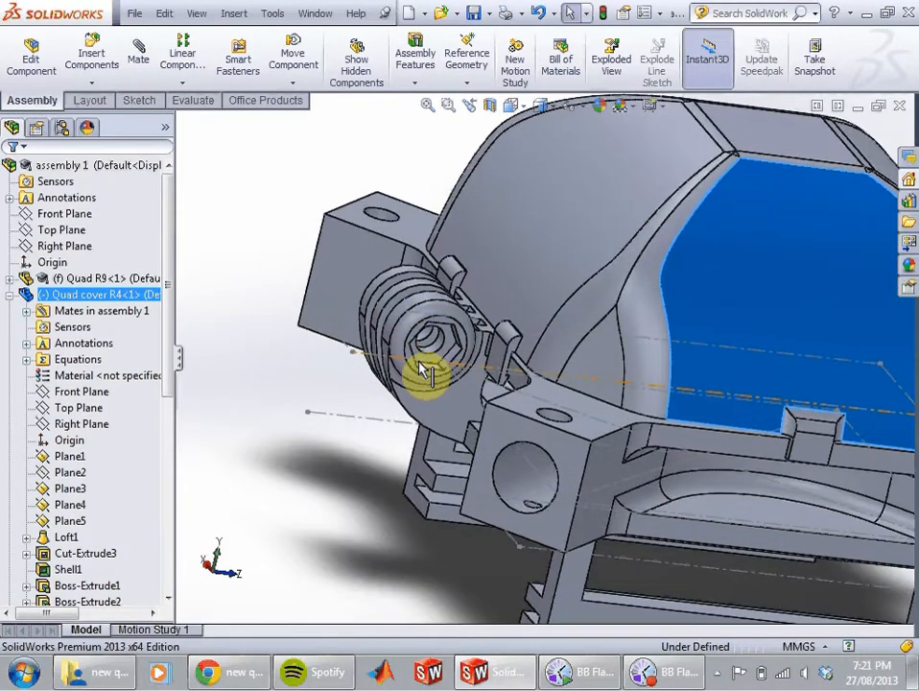
{"action": "middle_click_drag", "start_coordinate": [420, 370], "coordinate": [618, 344]}
{"action": "scroll", "coordinate": [782, 336], "scroll_direction": "up", "scroll_amount": 3}
{"action": "scroll", "coordinate": [605, 285], "scroll_direction": "down", "scroll_amount": 5}
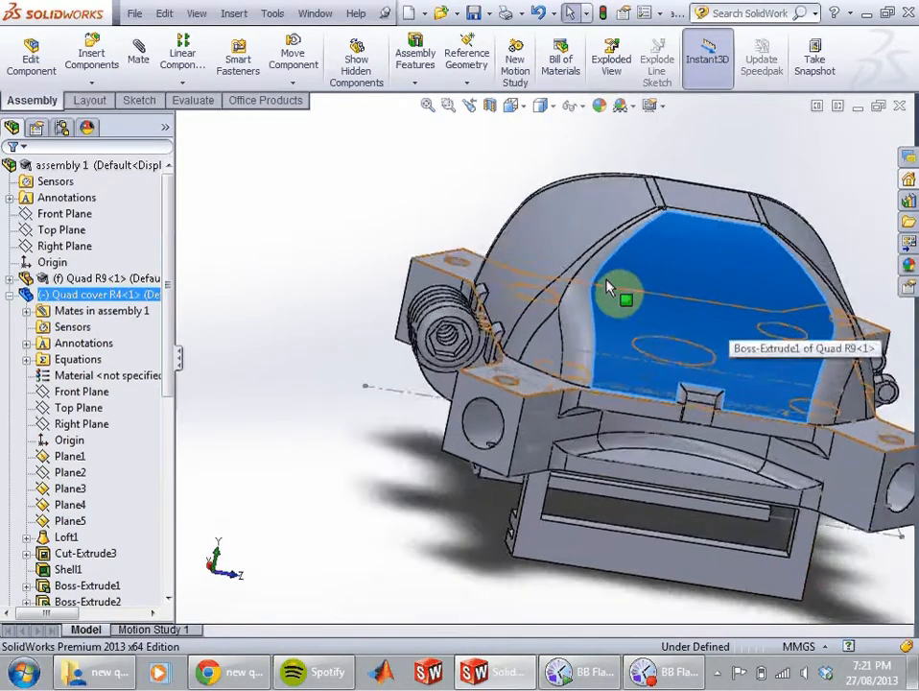
{"action": "middle_click_drag", "start_coordinate": [501, 286], "coordinate": [559, 277]}
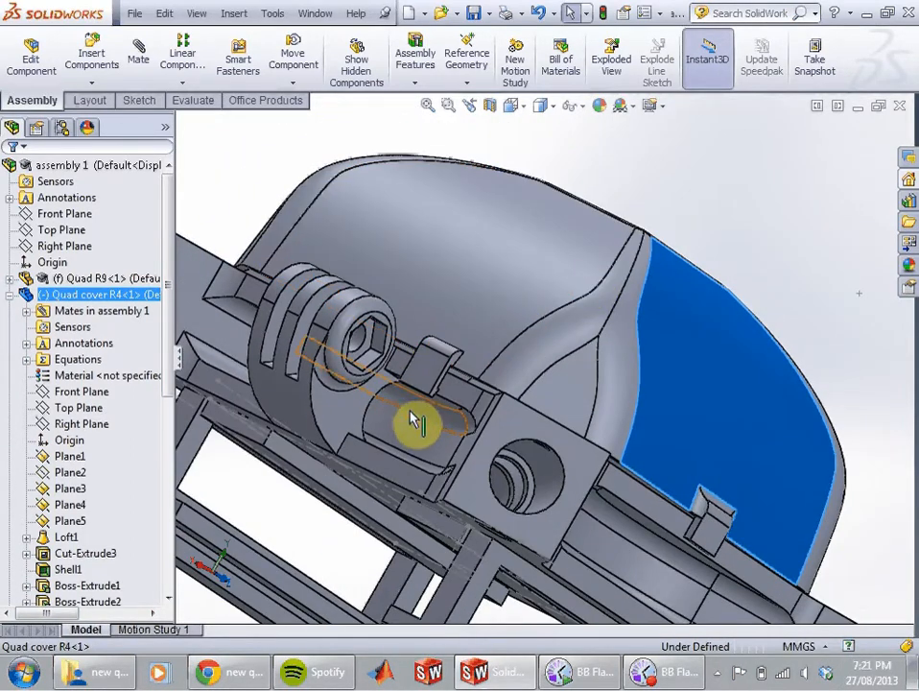
{"action": "middle_click_drag", "start_coordinate": [416, 422], "coordinate": [396, 405]}
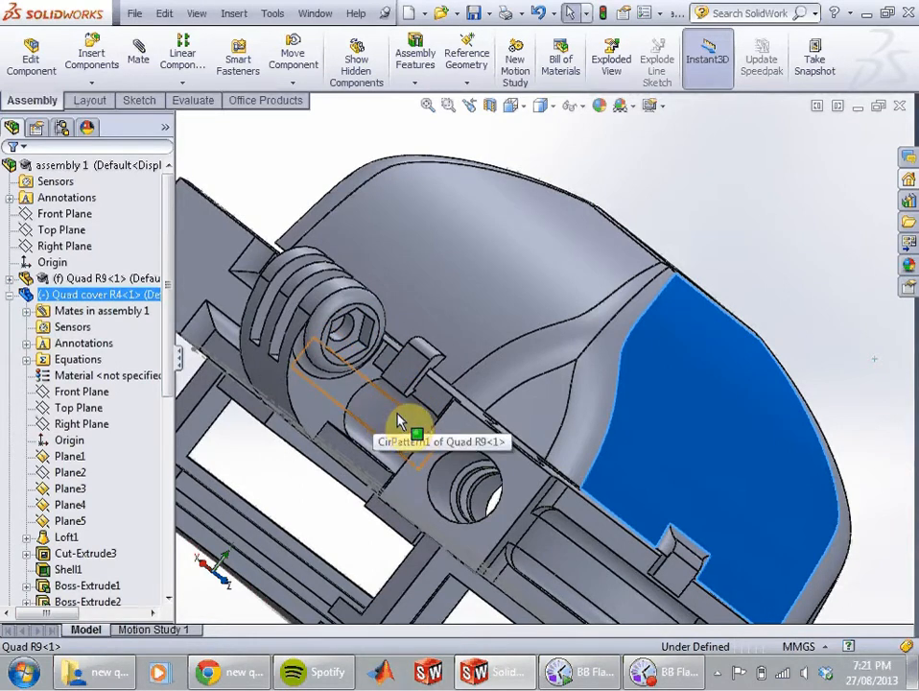
{"action": "middle_click_drag", "start_coordinate": [411, 421], "coordinate": [427, 440]}
{"action": "right_click", "coordinate": [427, 439]}
{"action": "middle_click_drag", "start_coordinate": [360, 499], "coordinate": [286, 502]}
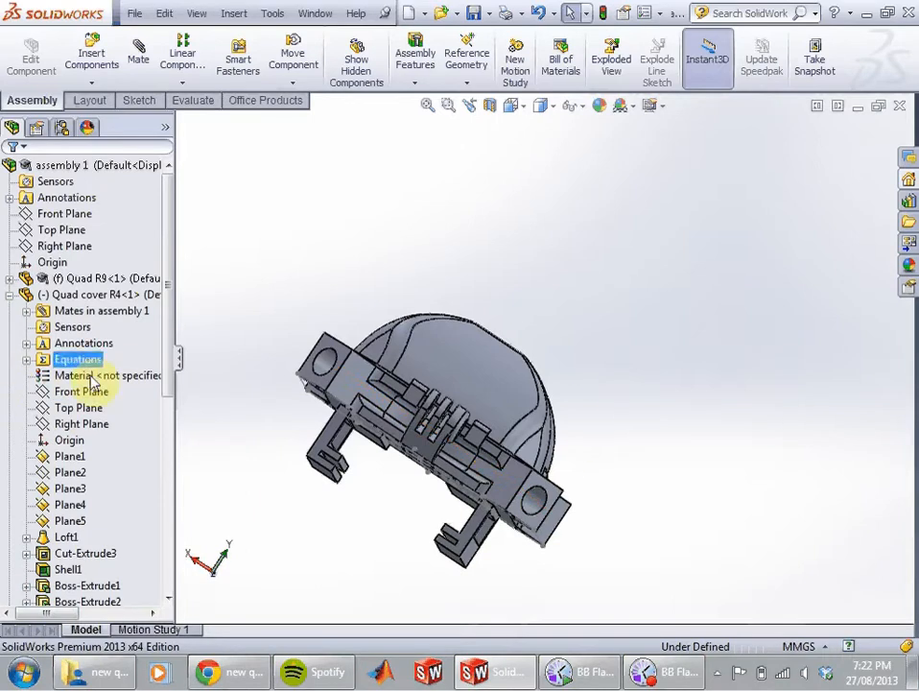
{"action": "middle_click_drag", "start_coordinate": [247, 486], "coordinate": [341, 496]}
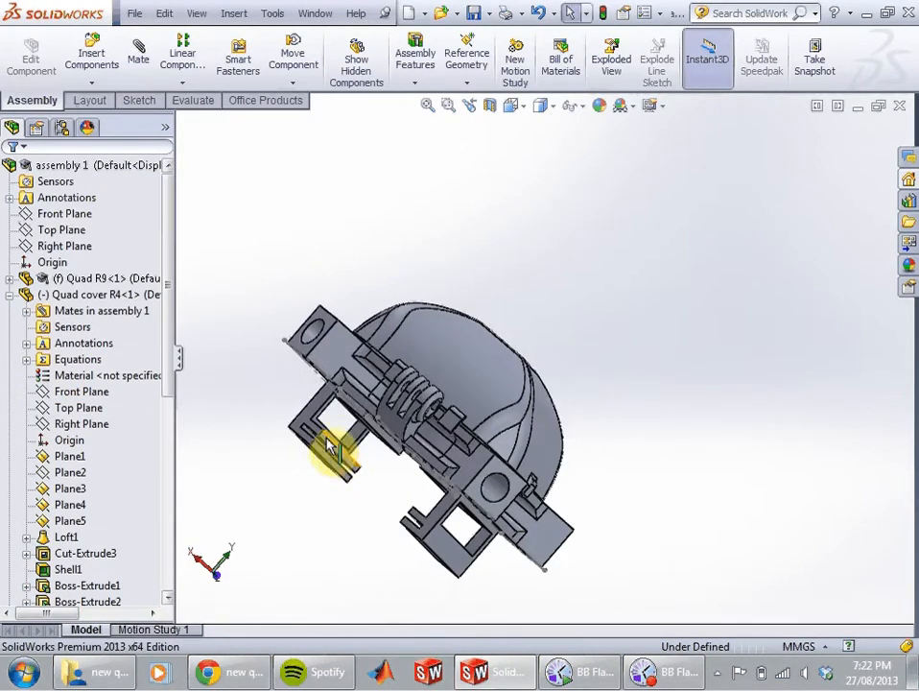
{"action": "mouse_move", "coordinate": [323, 443]}
{"action": "middle_mouse_down"}
{"action": "mouse_move", "coordinate": [327, 465]}
{"action": "mouse_move", "coordinate": [323, 451]}
{"action": "middle_mouse_up"}
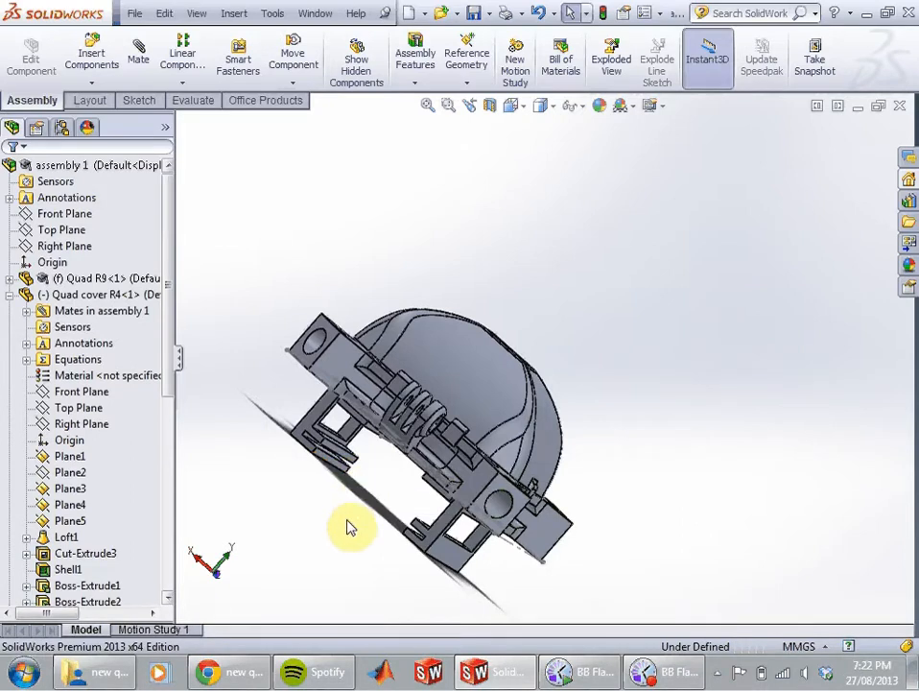
{"action": "middle_click_drag", "start_coordinate": [348, 527], "coordinate": [168, 537]}
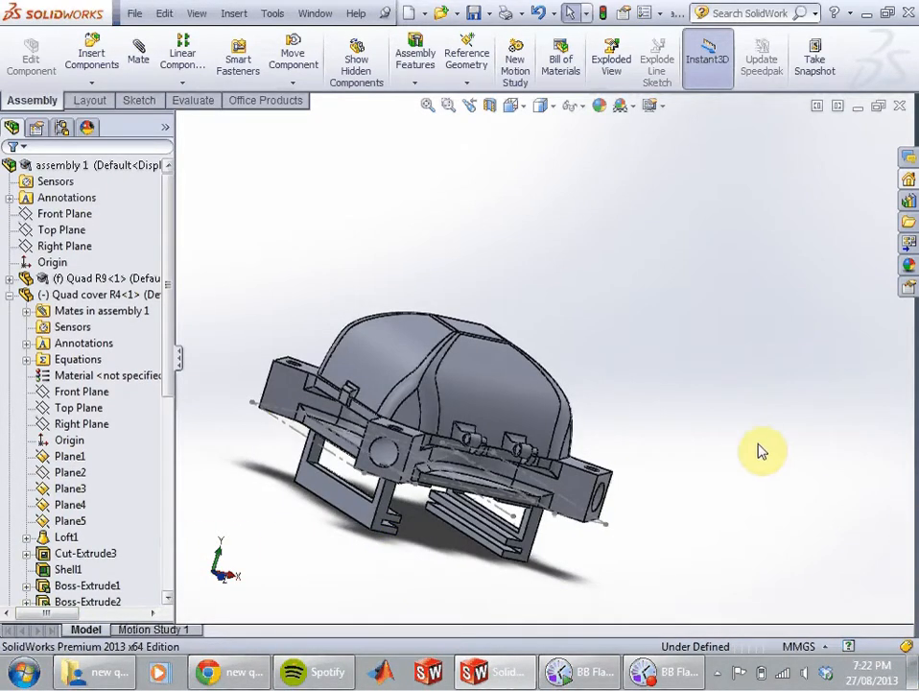
{"action": "middle_click_drag", "start_coordinate": [712, 363], "coordinate": [649, 384]}
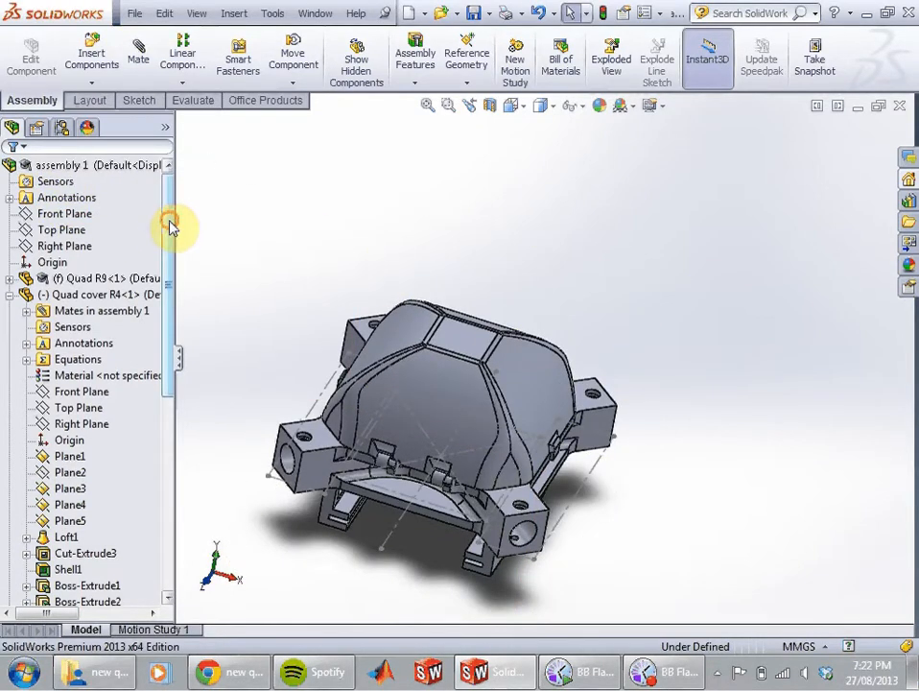
Step: Assign the ABS plastic material to the Quad R9 component, leaving both components collapsed in the feature tree
{"action": "scroll", "coordinate": [61, 202], "scroll_direction": "down", "scroll_amount": 3}
{"action": "scroll", "coordinate": [86, 318], "scroll_direction": "up", "scroll_amount": 3}
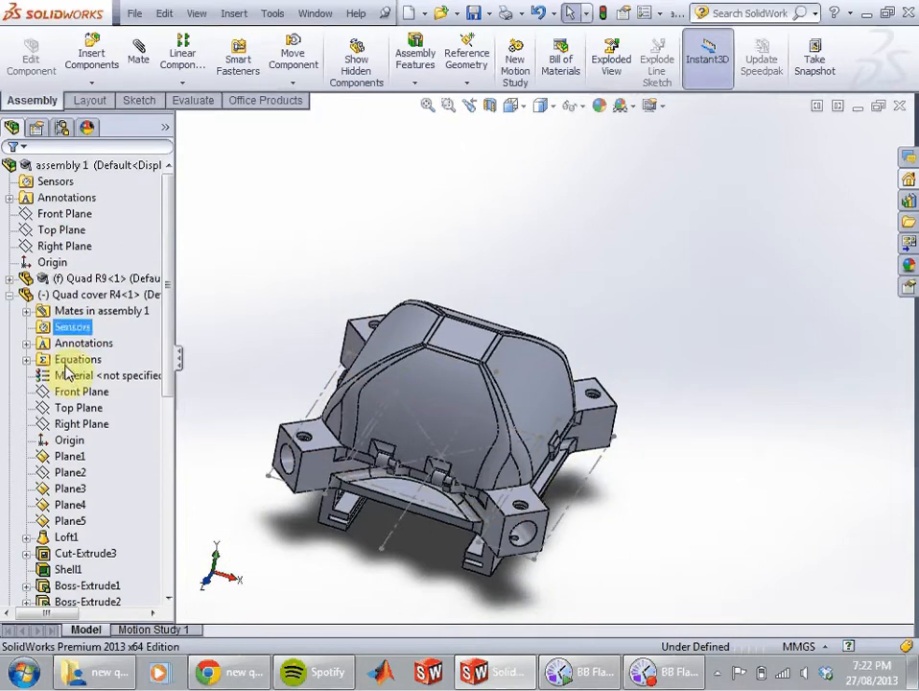
{"action": "left_click", "coordinate": [10, 296]}
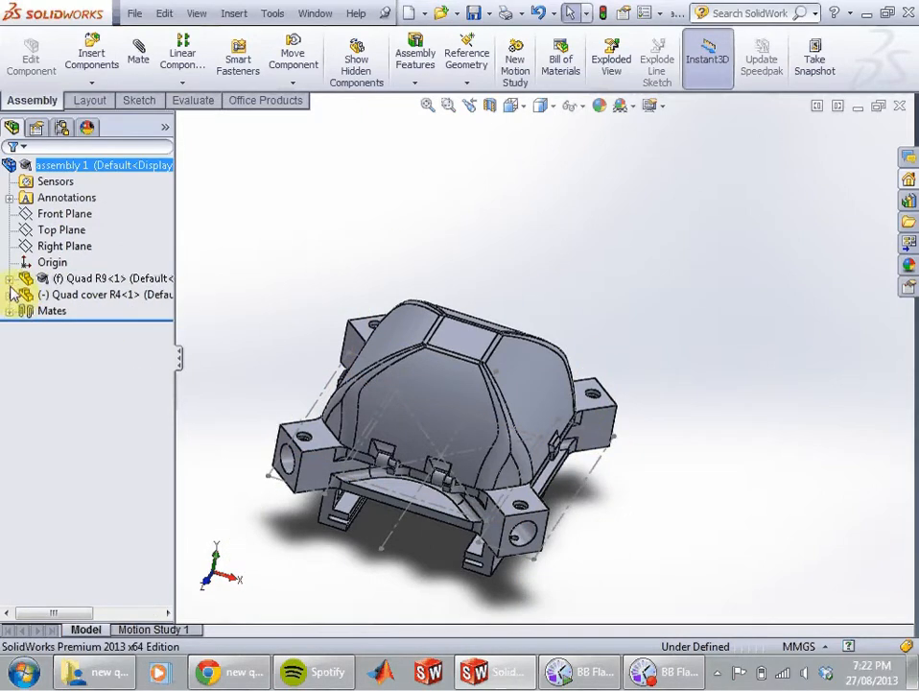
{"action": "left_click", "coordinate": [10, 278]}
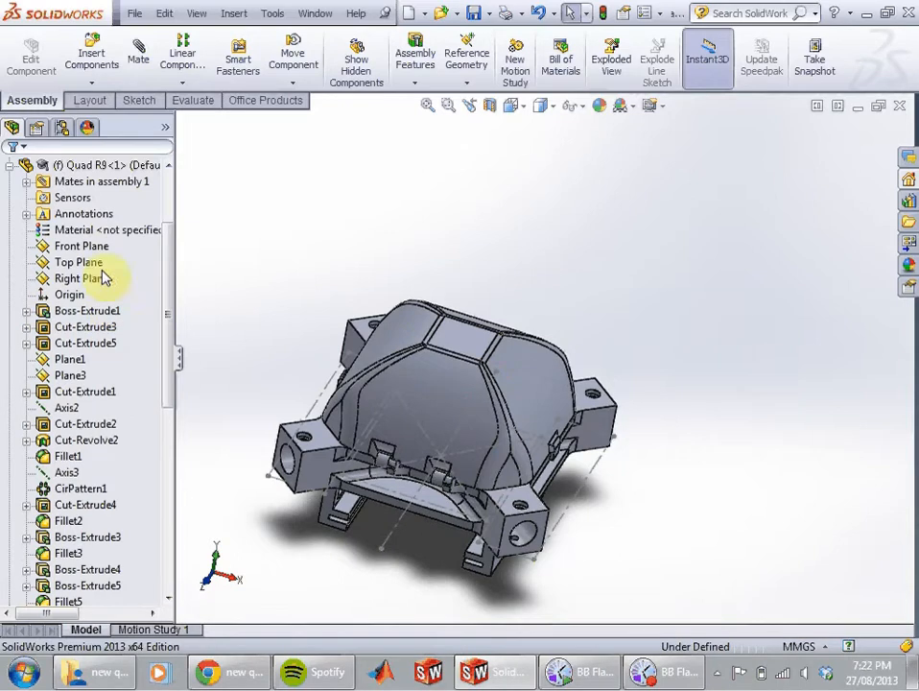
{"action": "right_click", "coordinate": [96, 231]}
{"action": "left_click", "coordinate": [142, 241]}
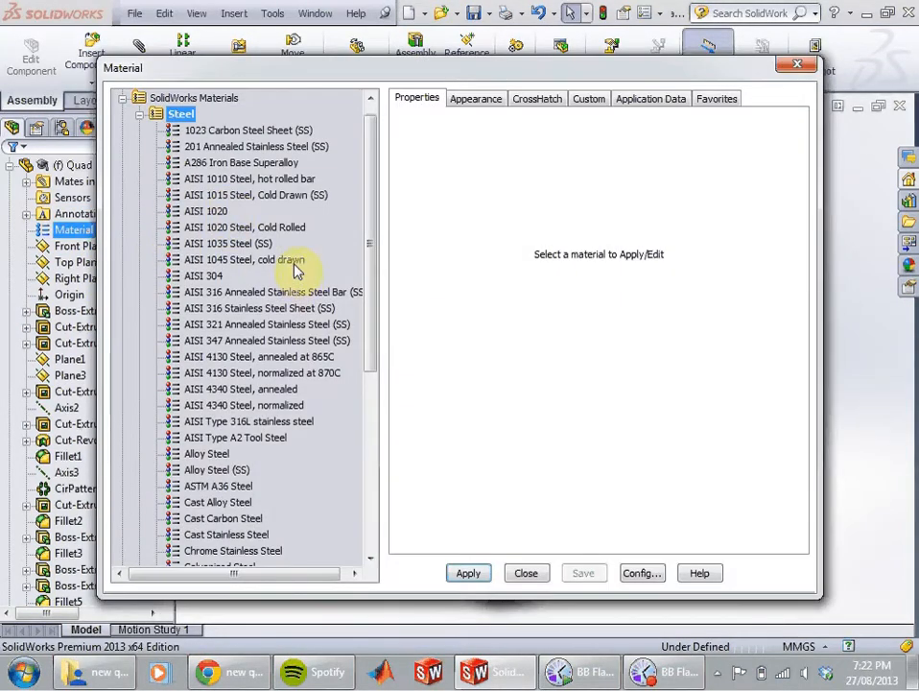
{"action": "left_click_drag", "start_coordinate": [375, 253], "coordinate": [348, 411]}
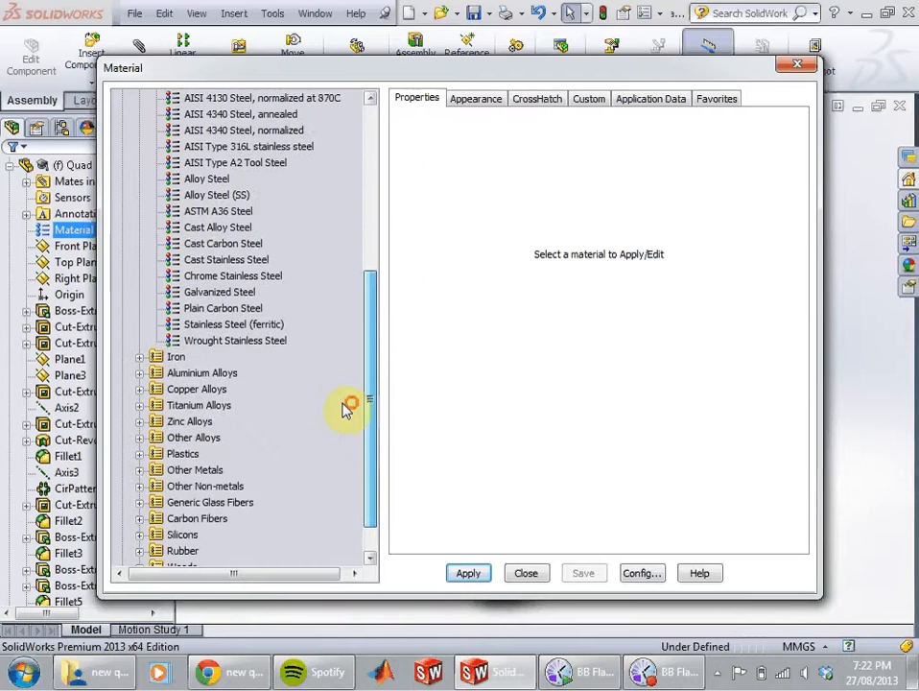
{"action": "left_click", "coordinate": [139, 455]}
{"action": "left_click", "coordinate": [190, 113]}
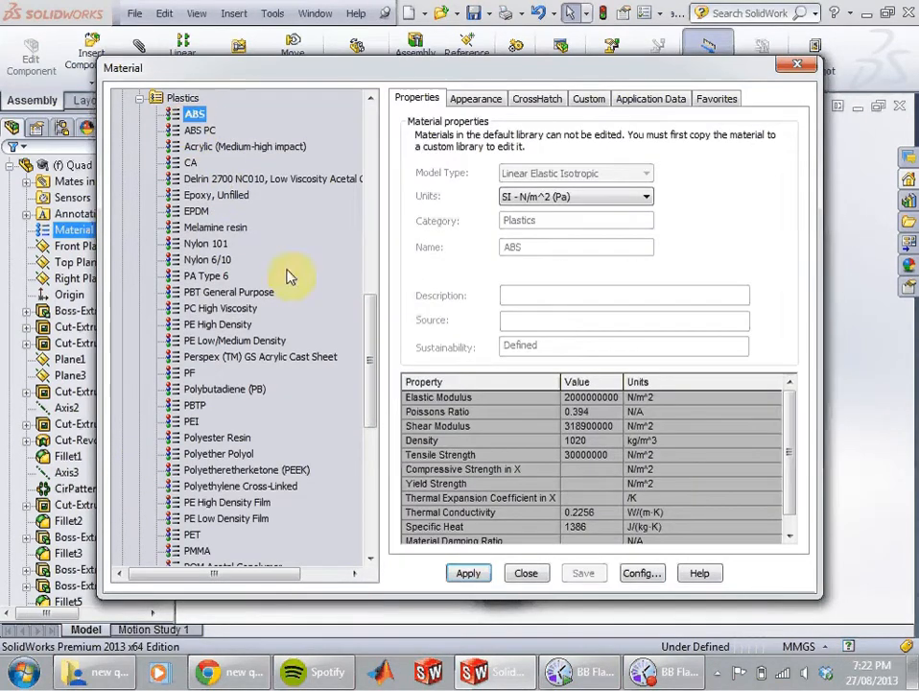
{"action": "left_click", "coordinate": [469, 578]}
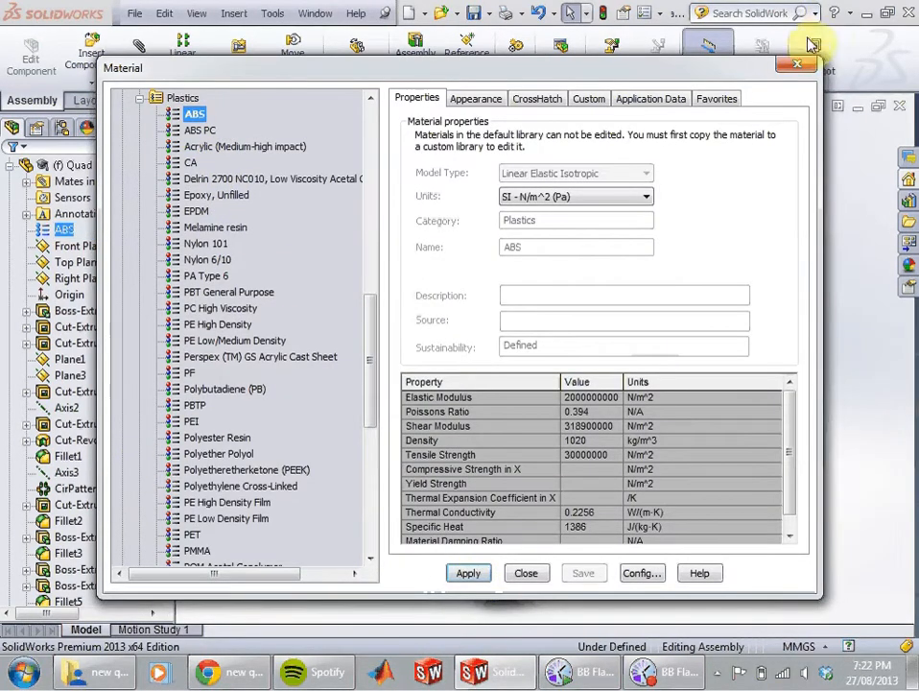
{"action": "left_click", "coordinate": [798, 64]}
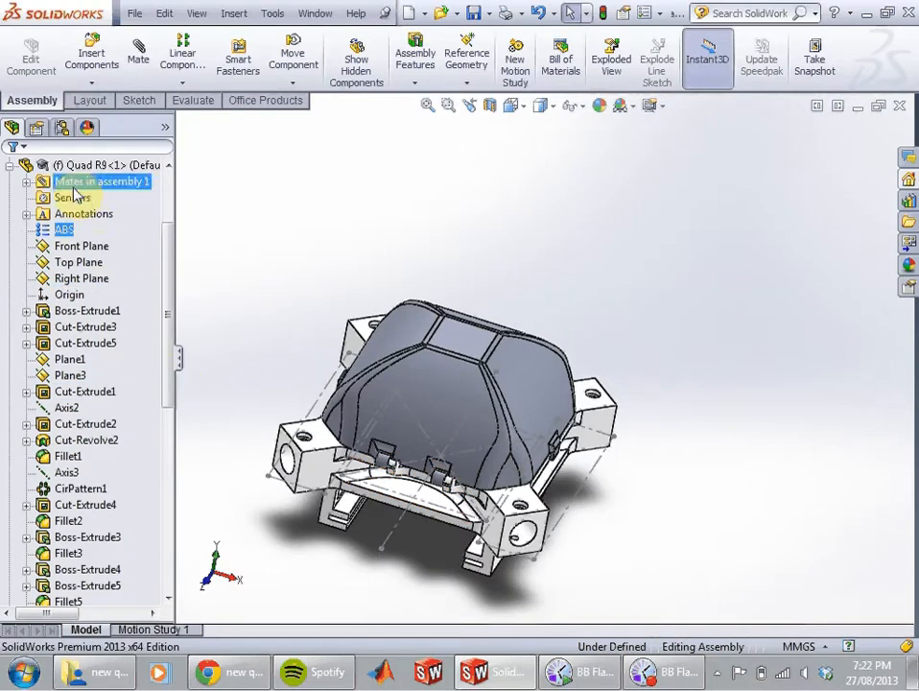
{"action": "left_click", "coordinate": [10, 167]}
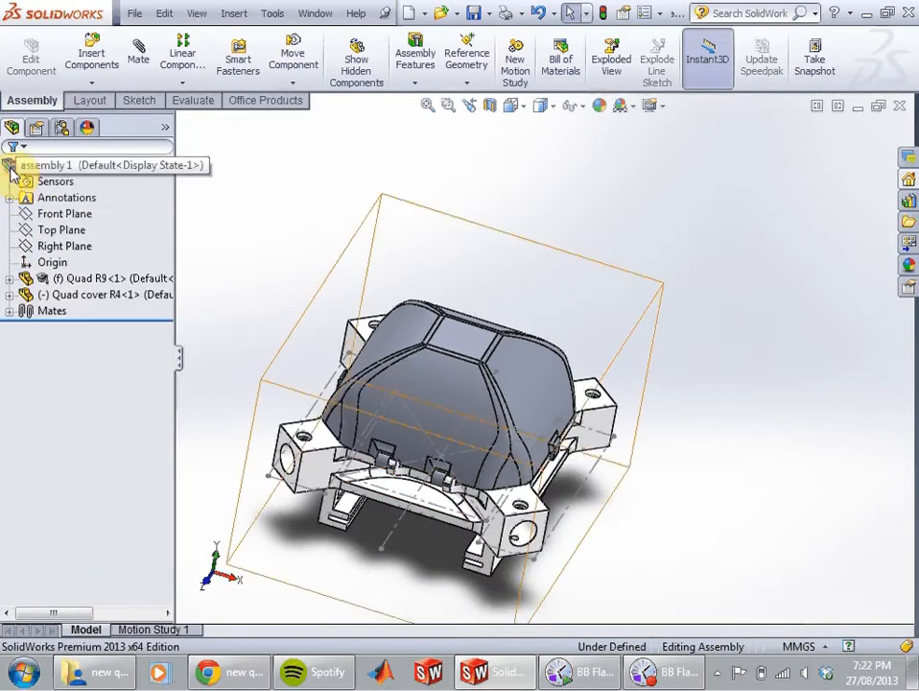
Step: Assign the ABS plastic material to the Quad cover R4 component
{"action": "left_click", "coordinate": [10, 294]}
{"action": "right_click", "coordinate": [73, 246]}
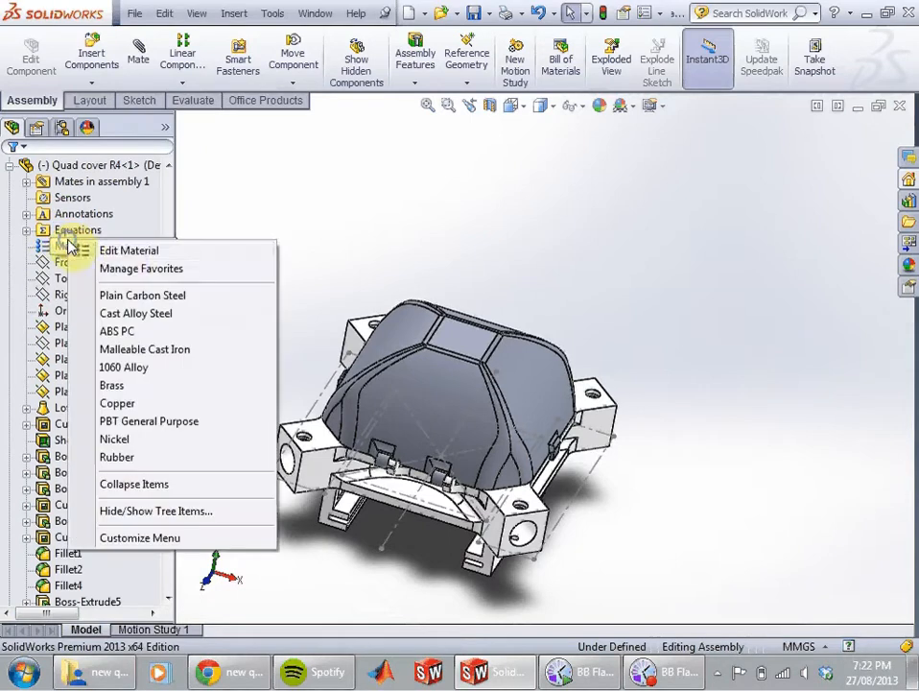
{"action": "left_click", "coordinate": [125, 251]}
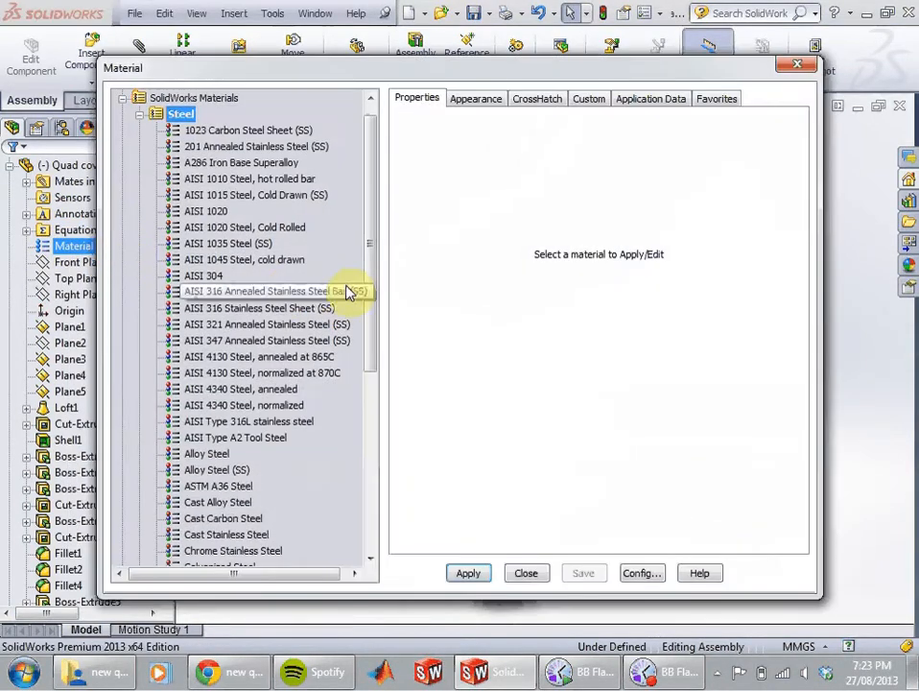
{"action": "left_click_drag", "start_coordinate": [369, 273], "coordinate": [328, 456]}
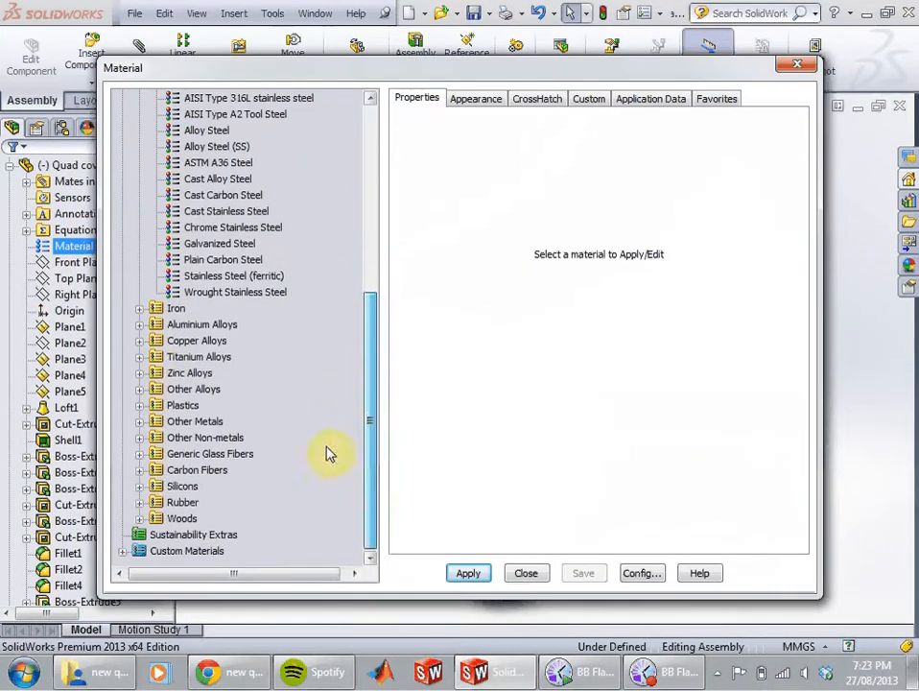
{"action": "double_click", "coordinate": [155, 406]}
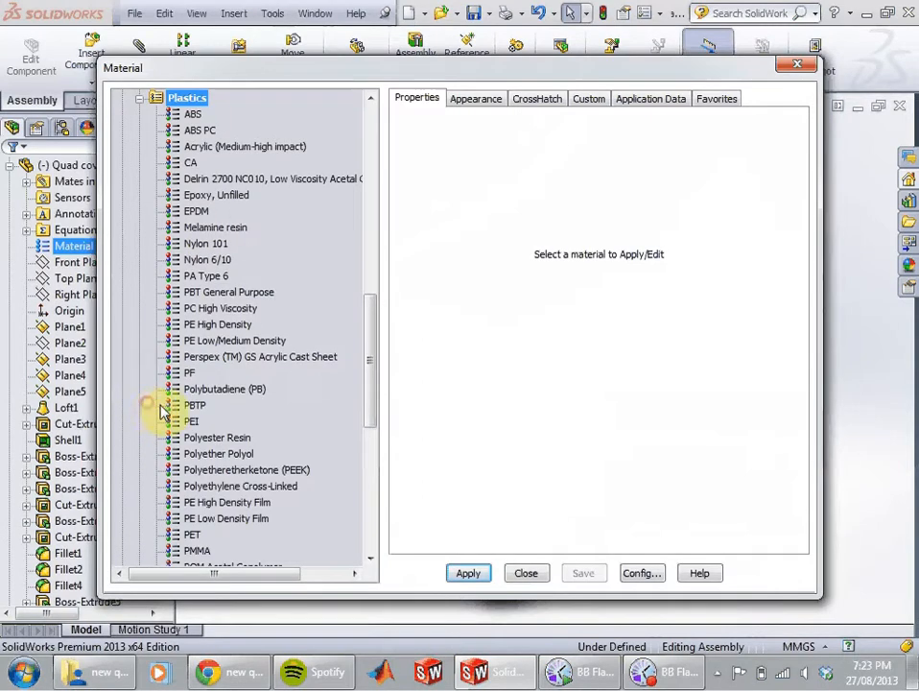
{"action": "left_click", "coordinate": [193, 115]}
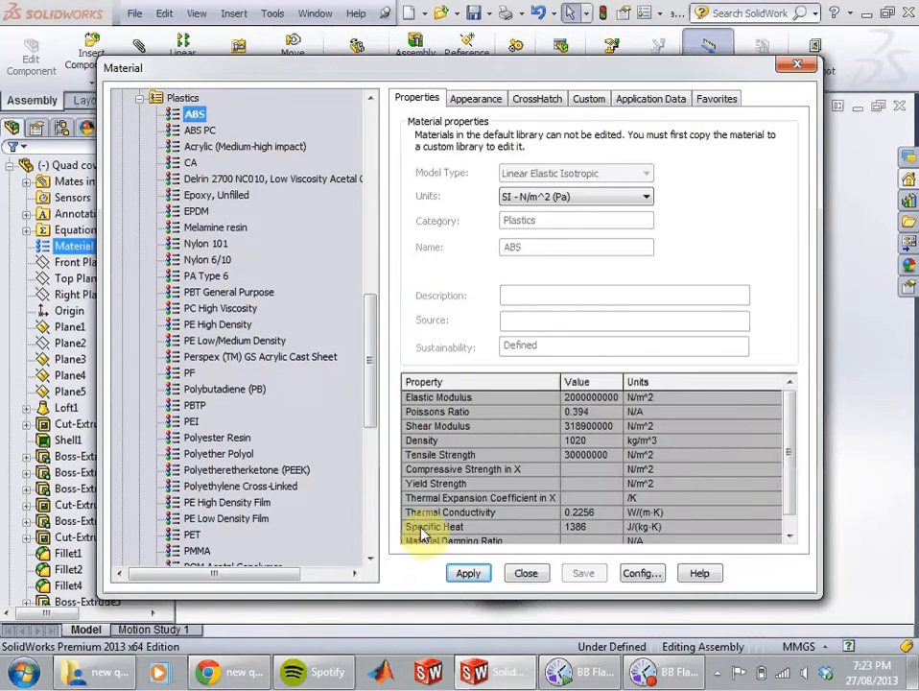
{"action": "left_click", "coordinate": [465, 573]}
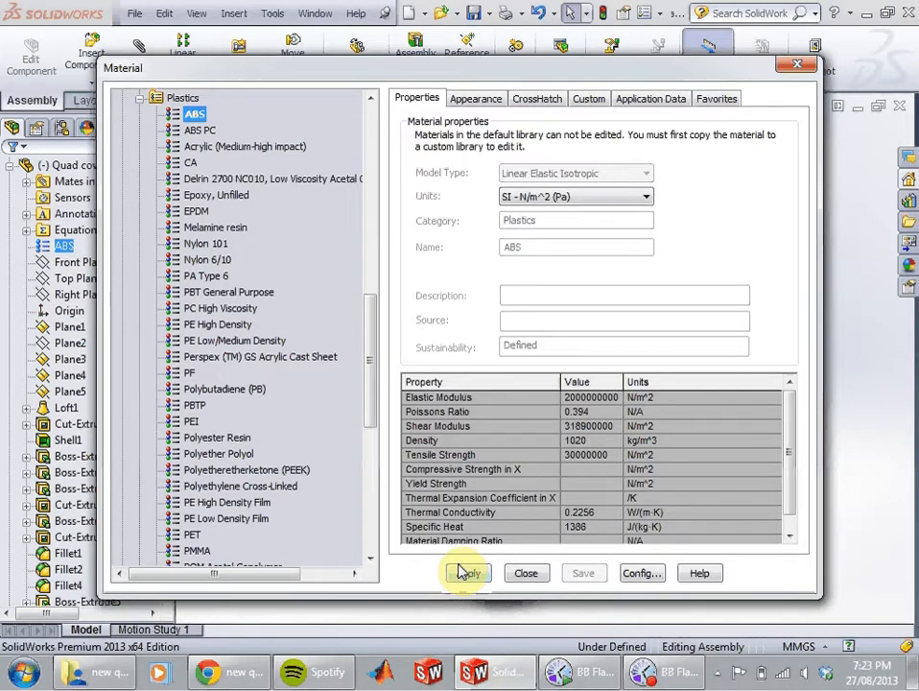
{"action": "left_click", "coordinate": [796, 65]}
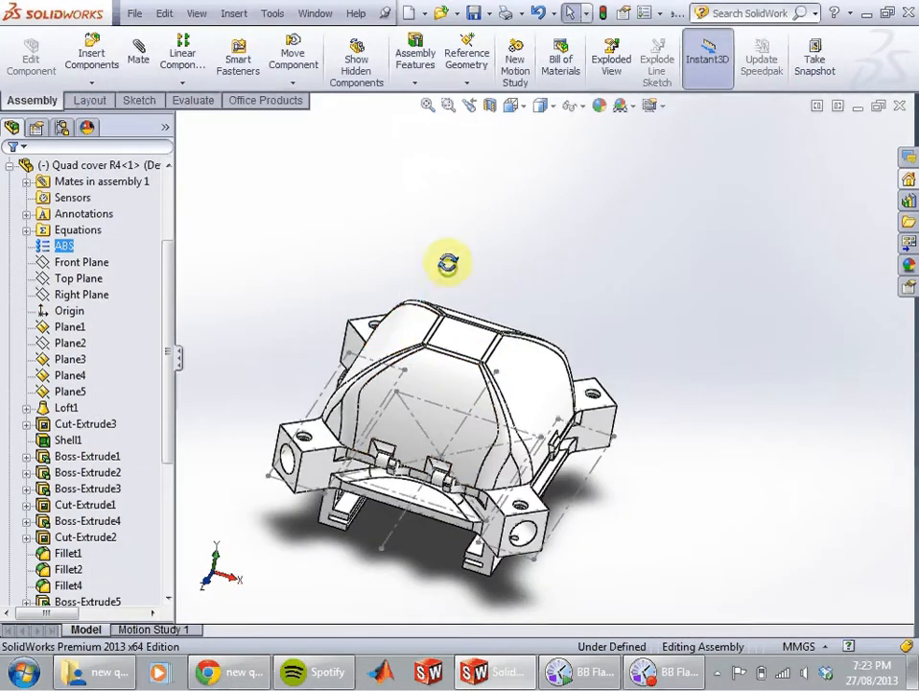
Step: Rebuild the assembly, check its mass in the mass properties with the ABS material assigned, and close the report
{"action": "middle_click_drag", "start_coordinate": [449, 261], "coordinate": [376, 136]}
{"action": "left_click", "coordinate": [276, 21]}
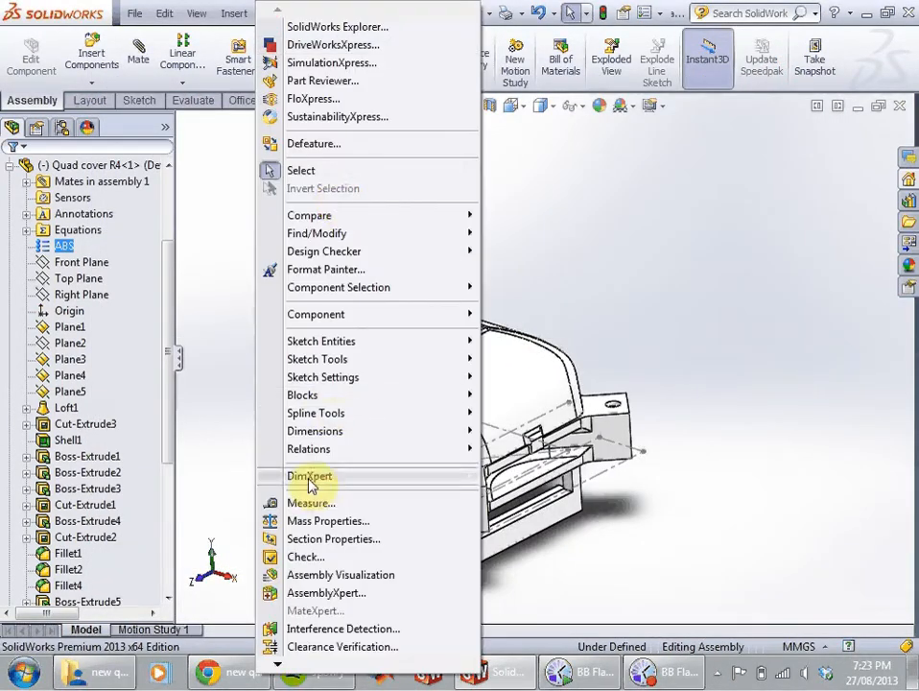
{"action": "left_click", "coordinate": [257, 502]}
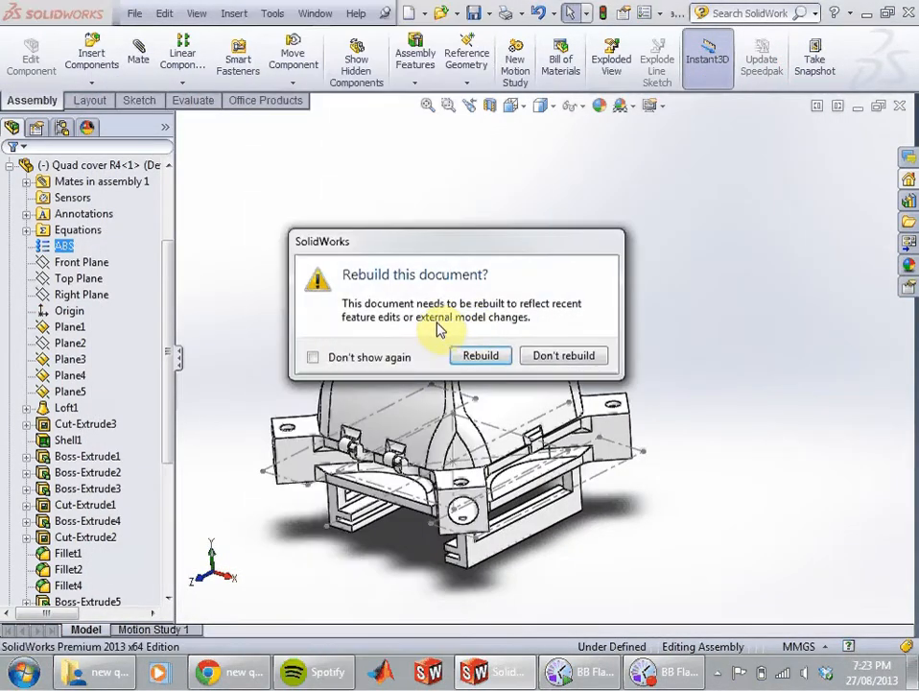
{"action": "left_click", "coordinate": [485, 357]}
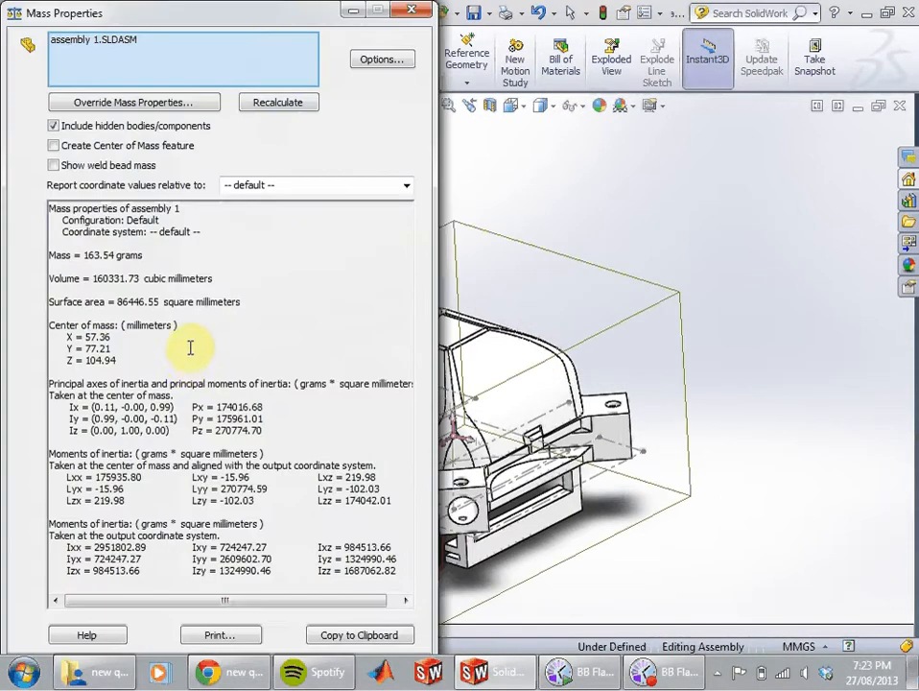
{"action": "left_click_drag", "start_coordinate": [81, 254], "coordinate": [115, 255]}
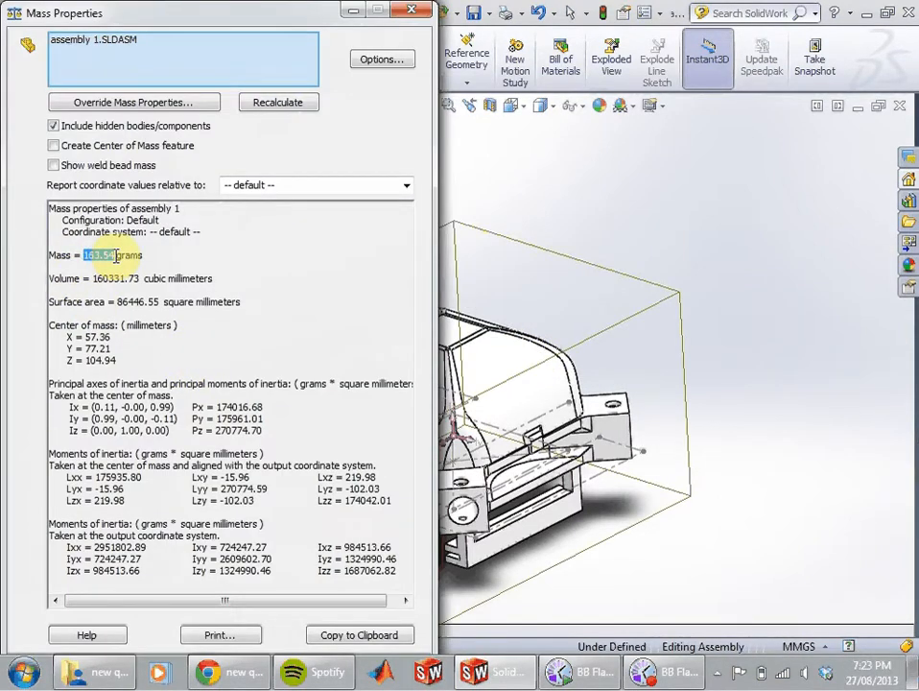
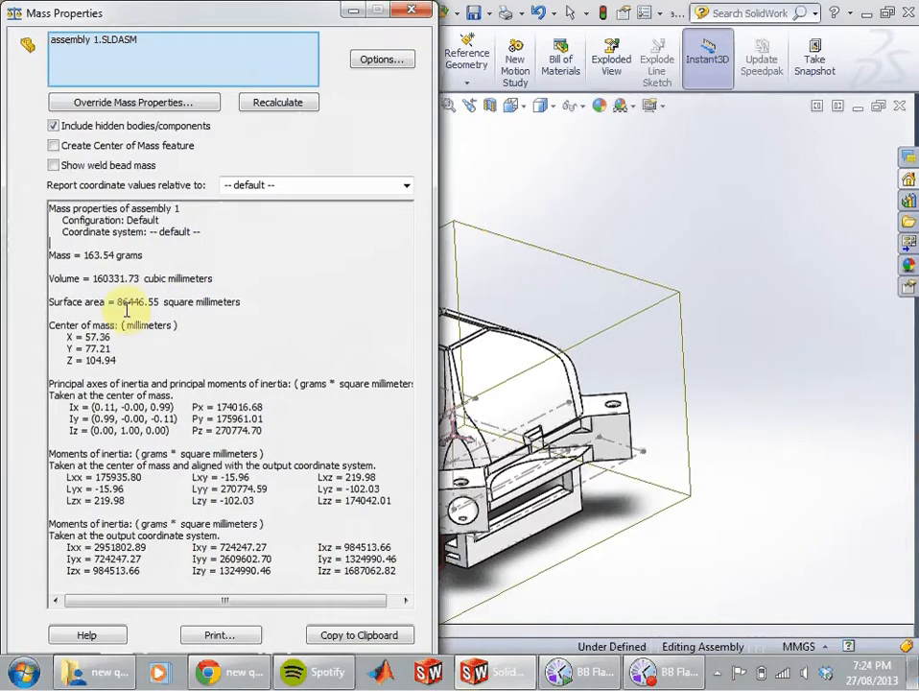
{"action": "left_click_drag", "start_coordinate": [50, 255], "coordinate": [150, 256]}
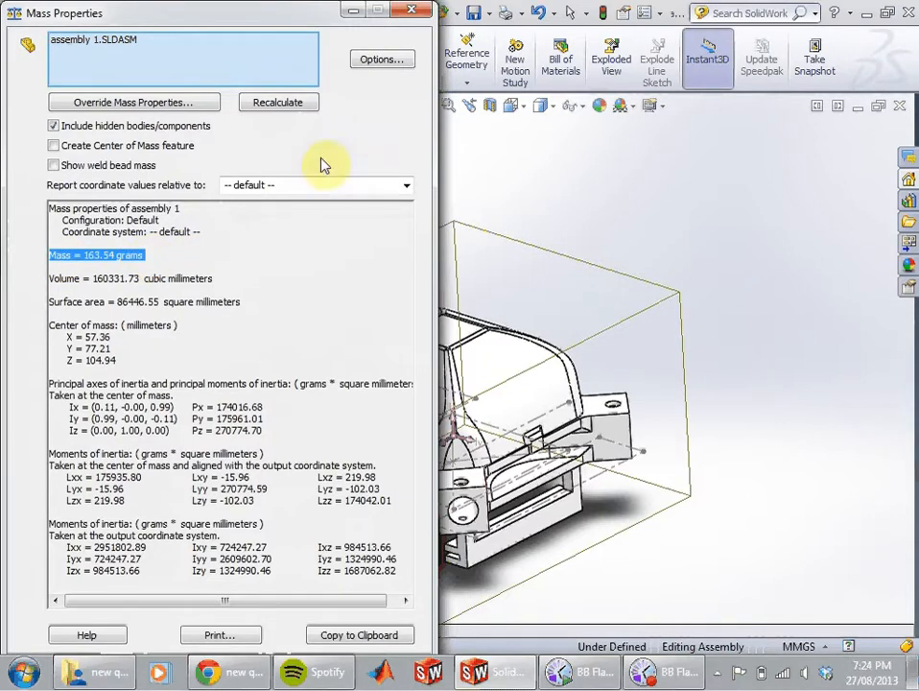
{"action": "left_click", "coordinate": [419, 15]}
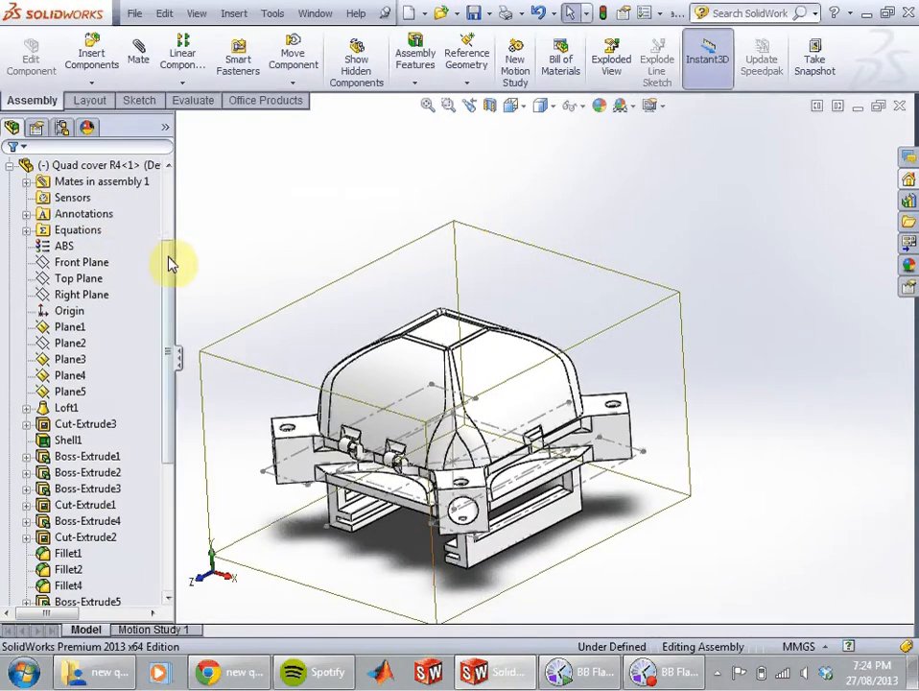
Step: Open the Quad cover R4 material for editing and select Custom Plastic from the Plastic category of Custom Materials
{"action": "left_click", "coordinate": [41, 242]}
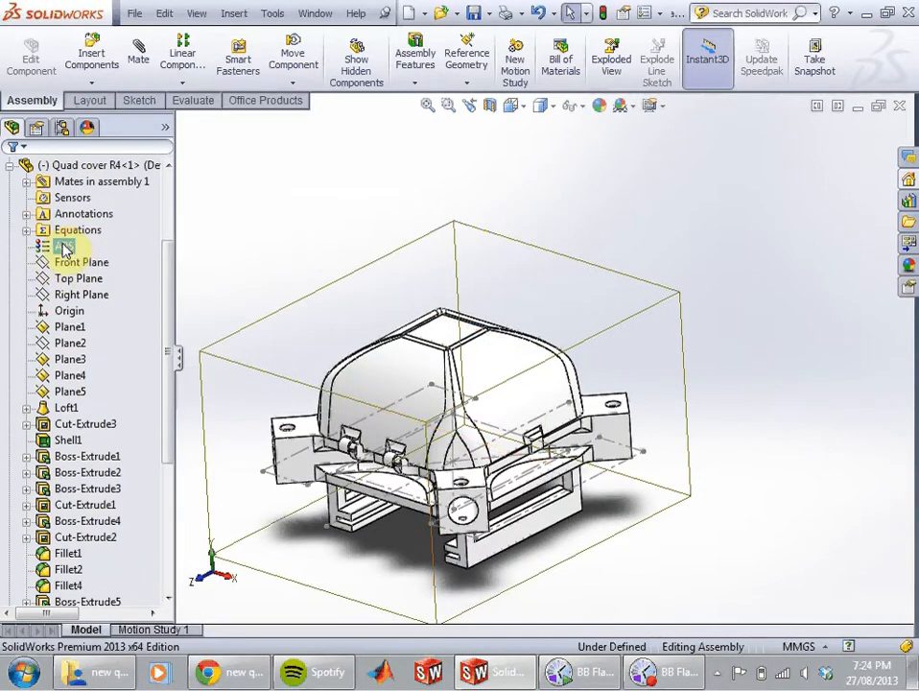
{"action": "right_click", "coordinate": [83, 250]}
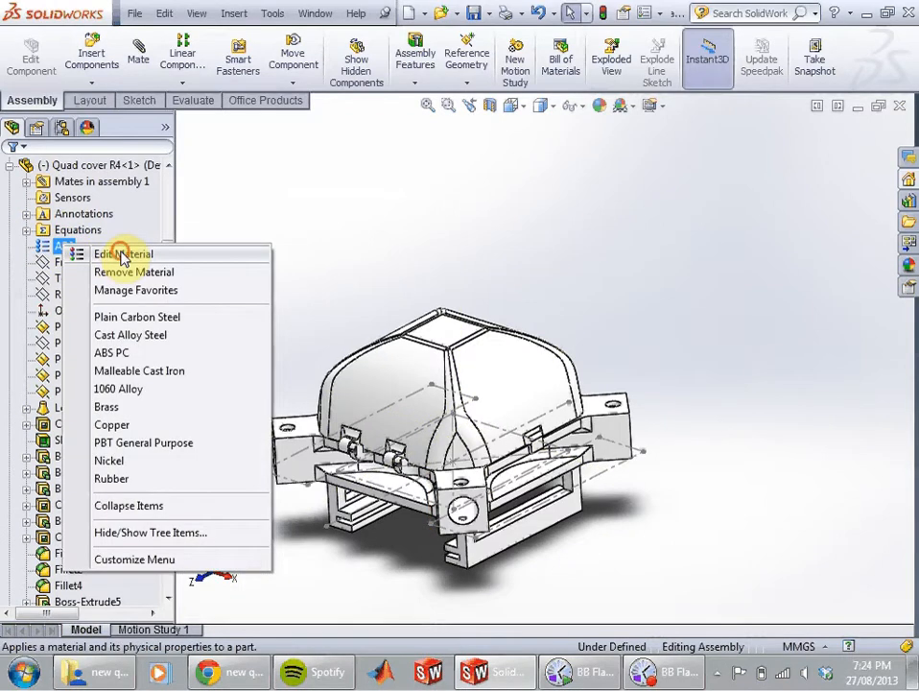
{"action": "left_click", "coordinate": [122, 254]}
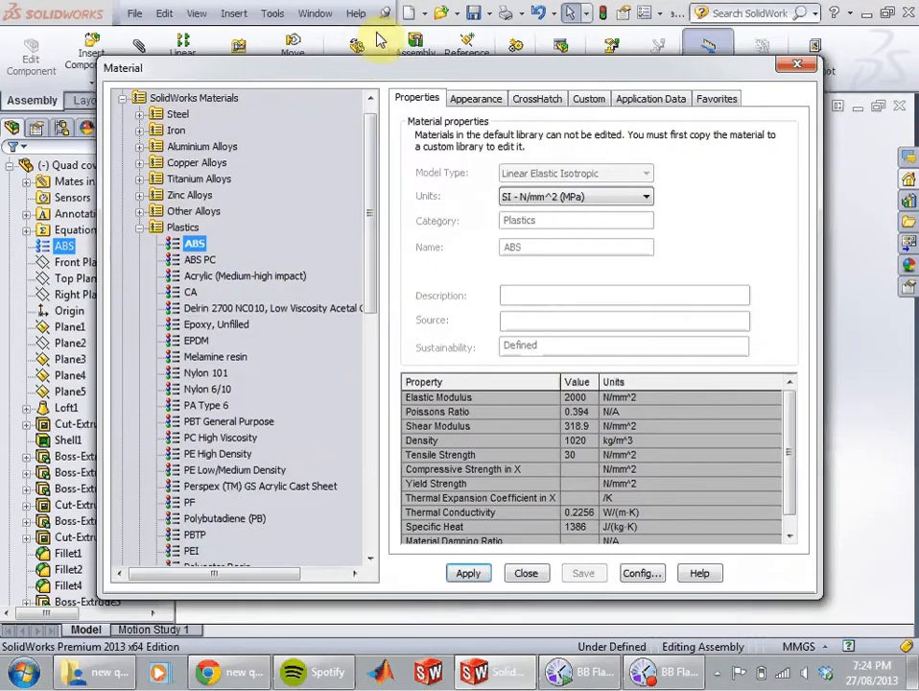
{"action": "left_click_drag", "start_coordinate": [370, 120], "coordinate": [341, 93]}
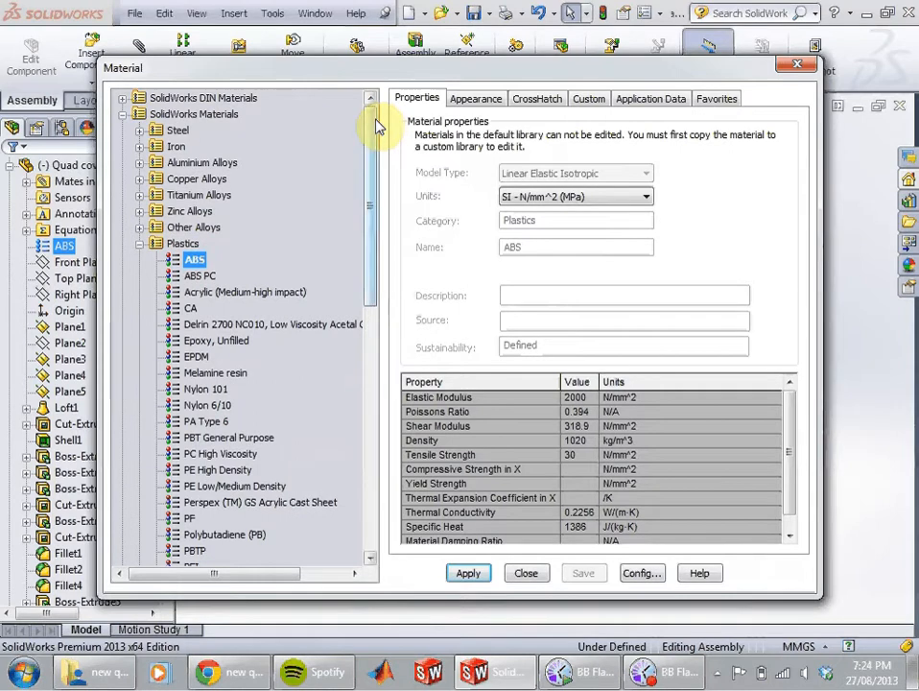
{"action": "left_click_drag", "start_coordinate": [376, 127], "coordinate": [353, 389]}
{"action": "double_click", "coordinate": [167, 542]}
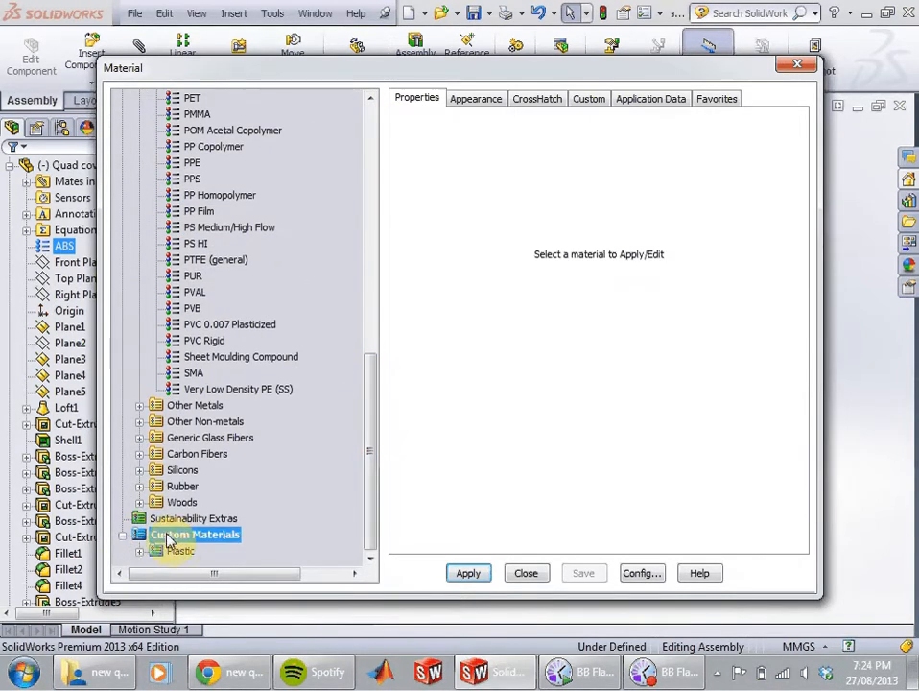
{"action": "right_click", "coordinate": [165, 543]}
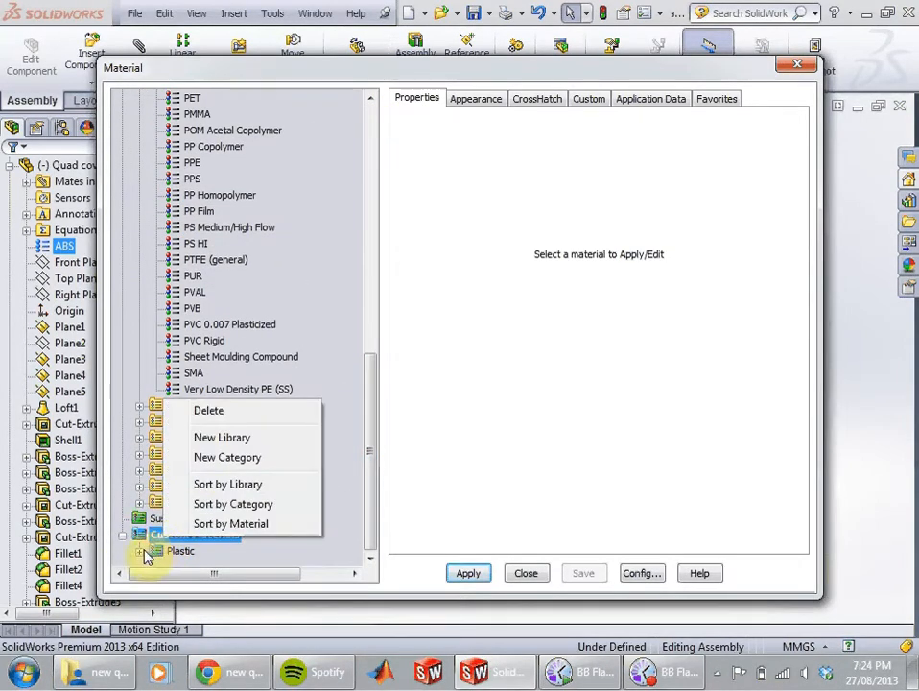
{"action": "double_click", "coordinate": [144, 554]}
{"action": "left_click", "coordinate": [187, 551]}
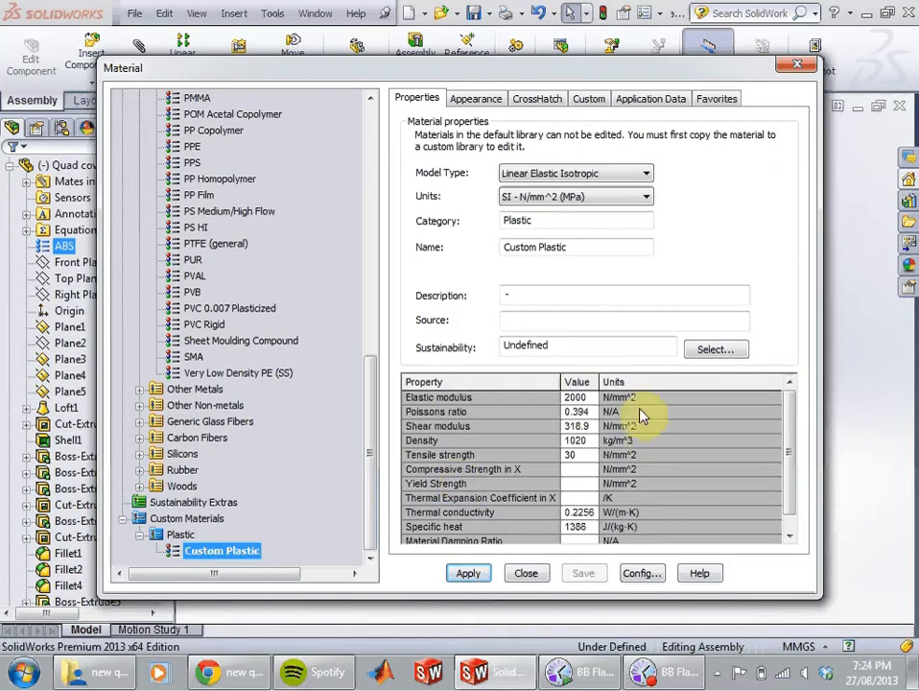
Step: Set the density of Custom Plastic to 500 kg/m^3 and apply the material to the cover
{"action": "left_click", "coordinate": [576, 439]}
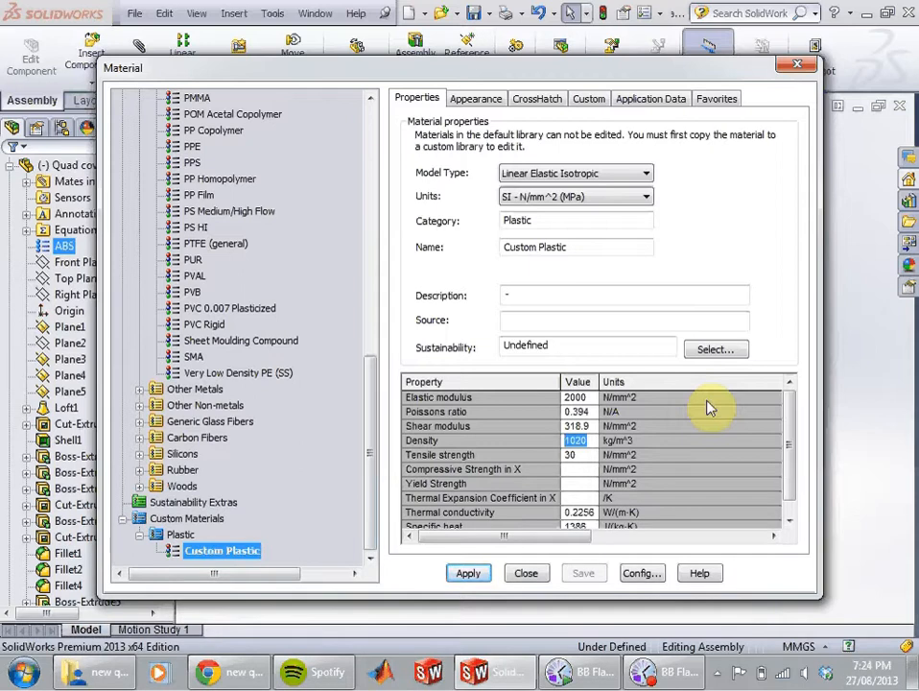
{"action": "type", "text": "500"}
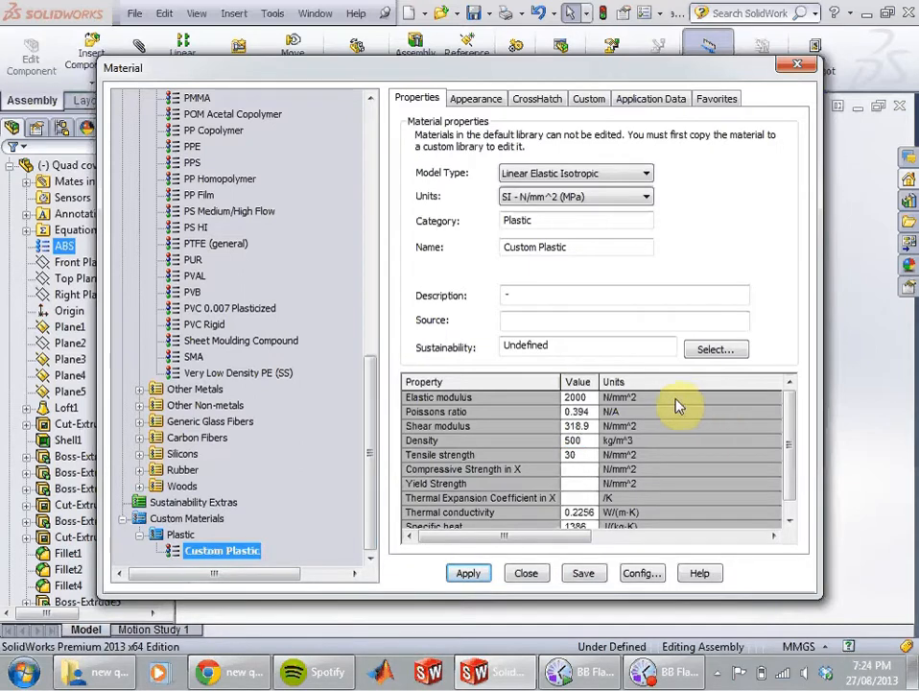
{"action": "left_click", "coordinate": [468, 573]}
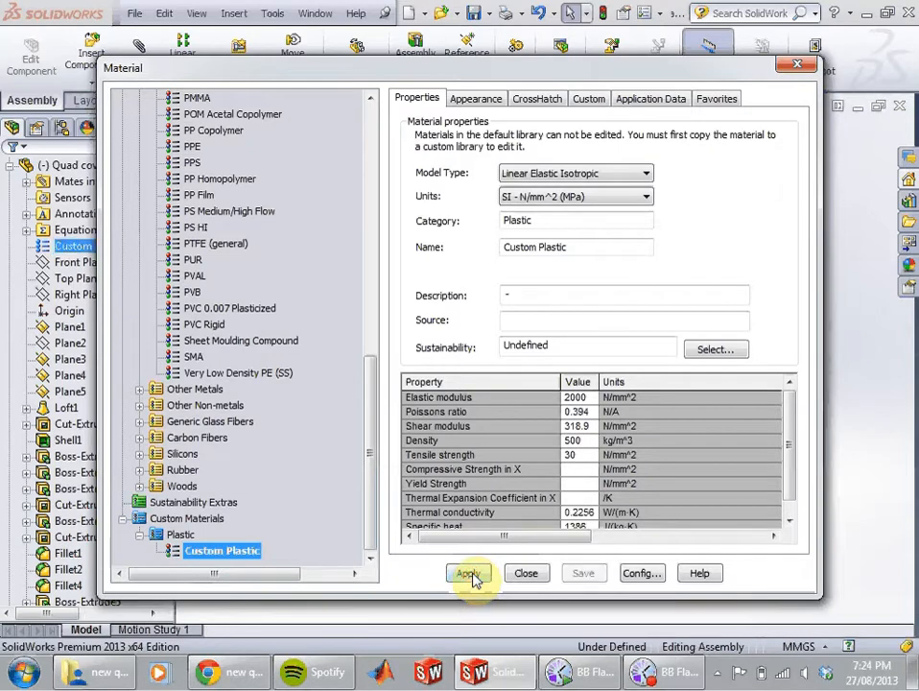
{"action": "left_click", "coordinate": [797, 65]}
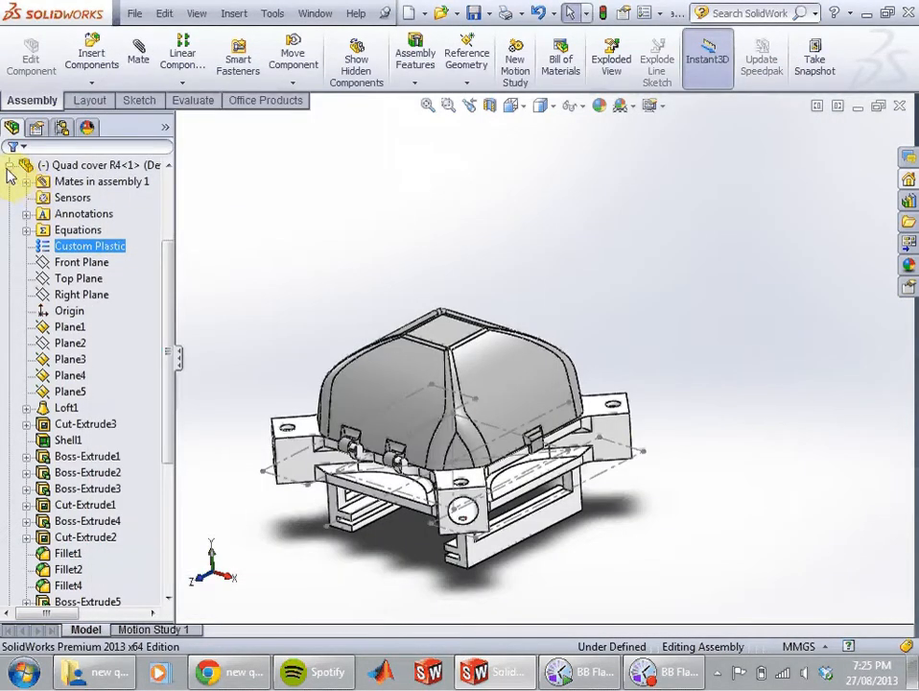
Step: Replace the Quad R9 component's ABS material with Custom Plastic from the custom materials, with the cover's feature tree collapsed
{"action": "left_click", "coordinate": [8, 169]}
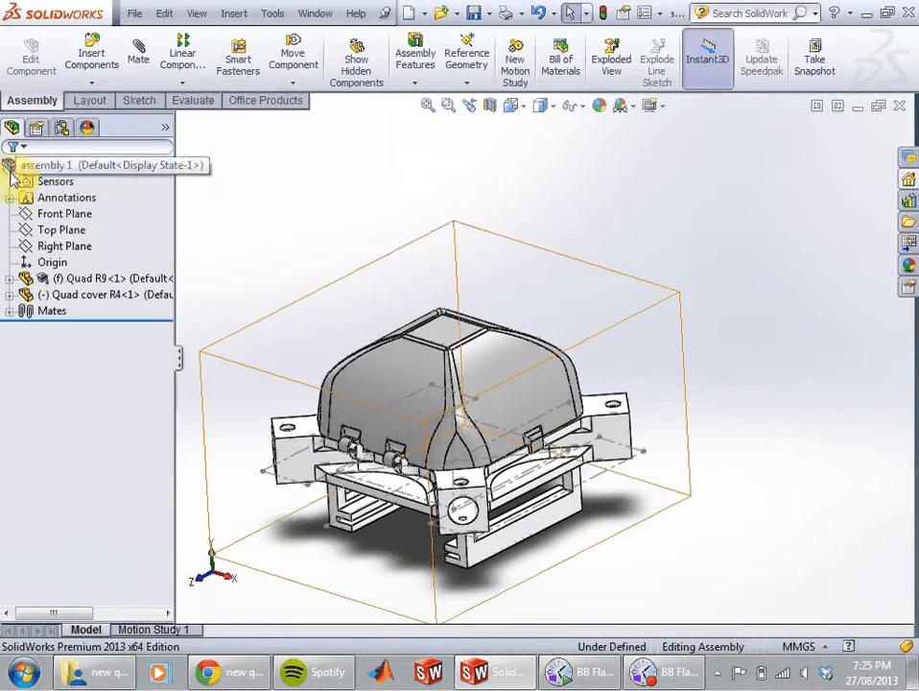
{"action": "left_click", "coordinate": [9, 280]}
{"action": "right_click", "coordinate": [65, 230]}
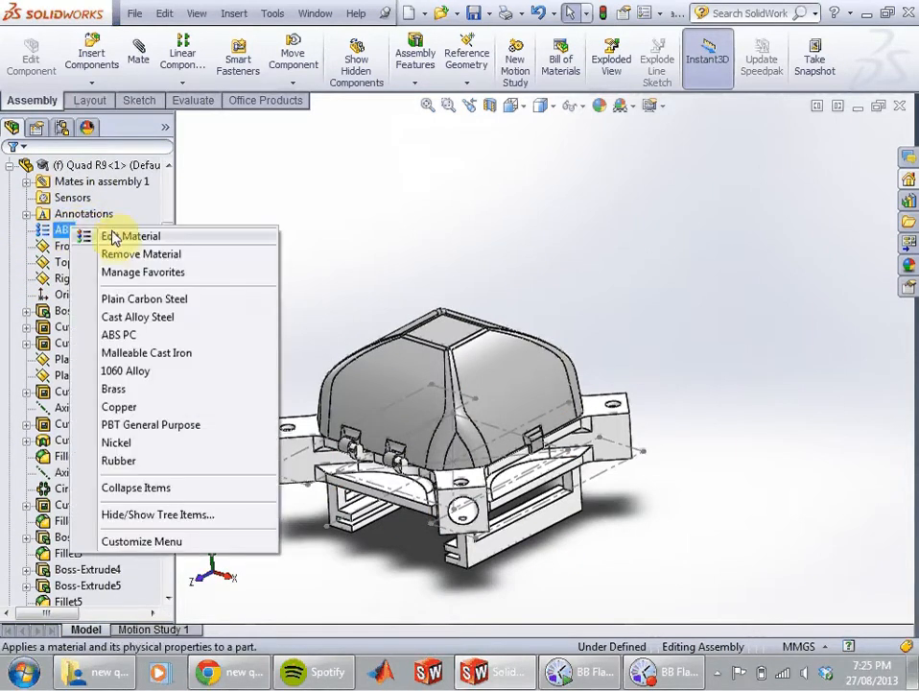
{"action": "left_click", "coordinate": [113, 237]}
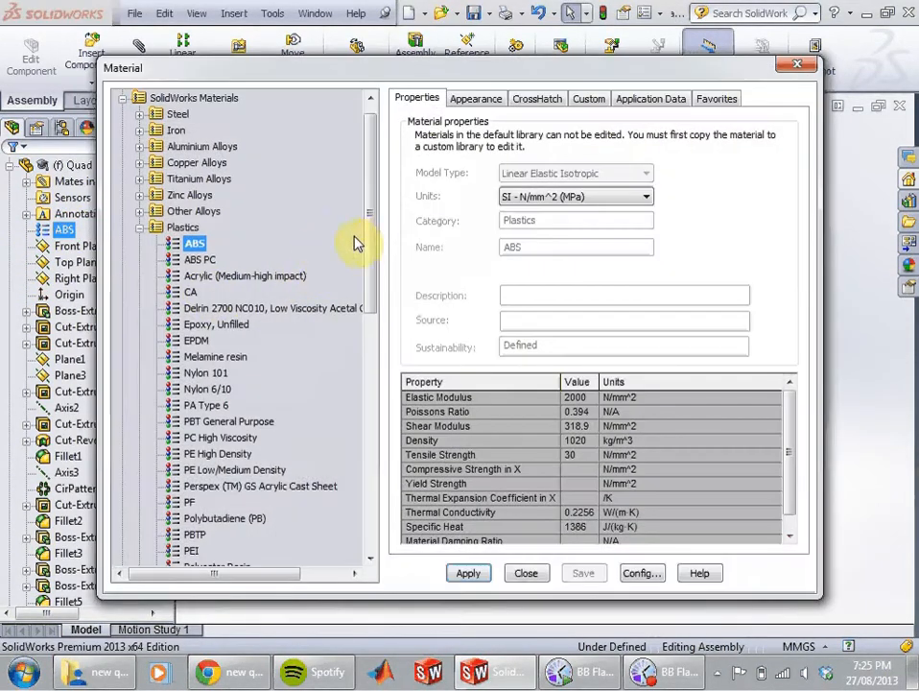
{"action": "left_click_drag", "start_coordinate": [371, 232], "coordinate": [359, 494]}
{"action": "left_click", "coordinate": [123, 550]}
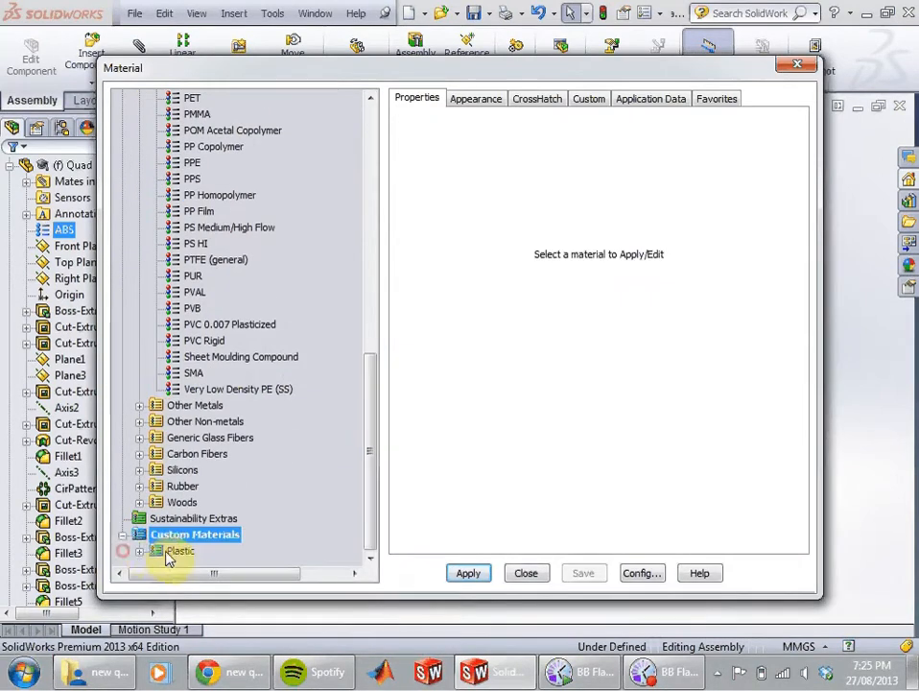
{"action": "left_click", "coordinate": [171, 553]}
{"action": "left_click", "coordinate": [221, 551]}
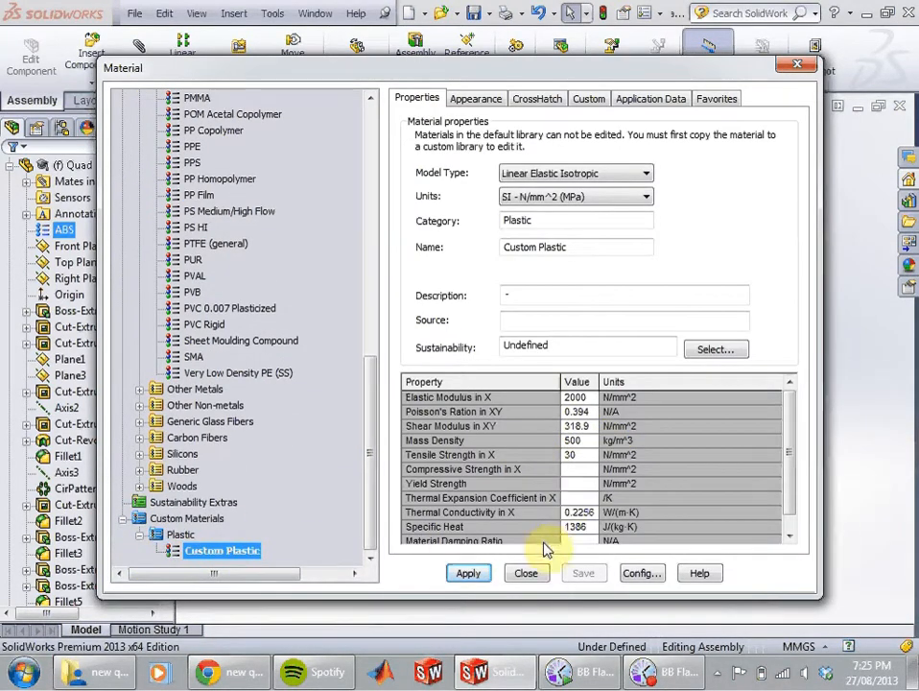
{"action": "left_click", "coordinate": [469, 572]}
{"action": "left_click", "coordinate": [797, 64]}
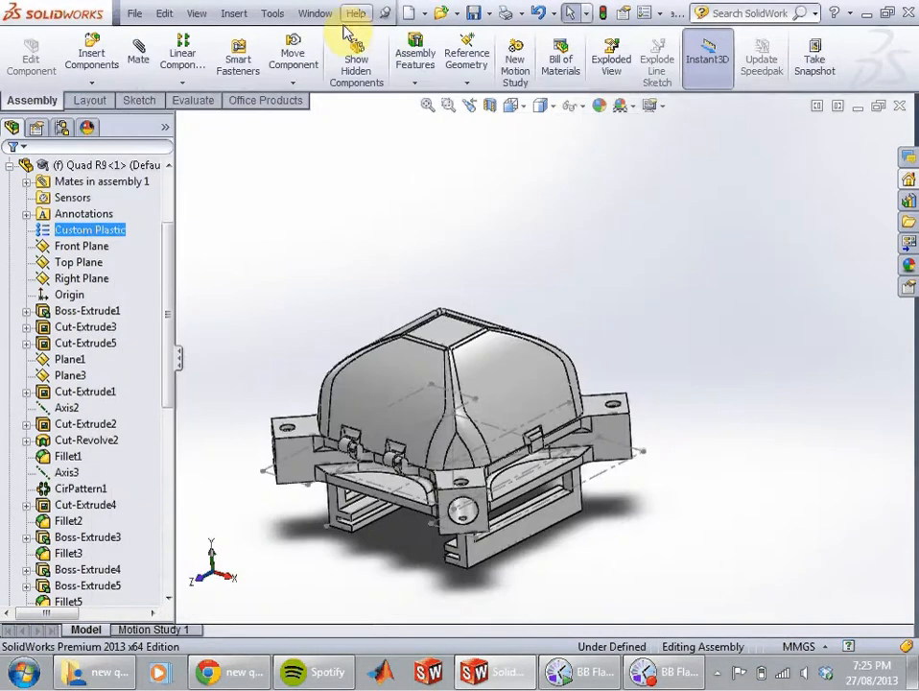
Step: Recheck the assembly's mass in the mass properties with Custom Plastic on both components, and close the report
{"action": "left_click", "coordinate": [272, 13]}
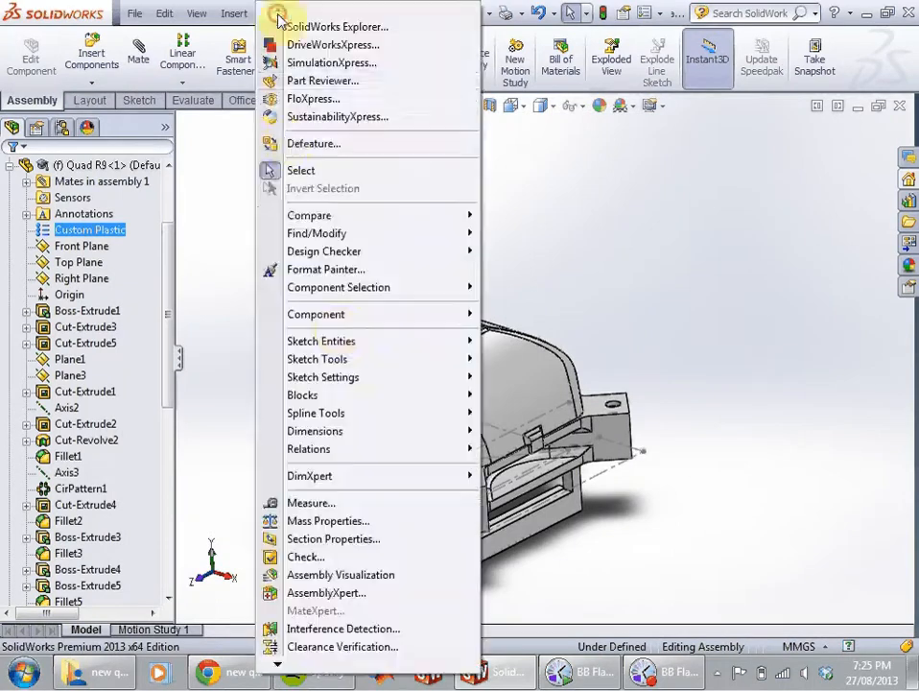
{"action": "left_click", "coordinate": [338, 521]}
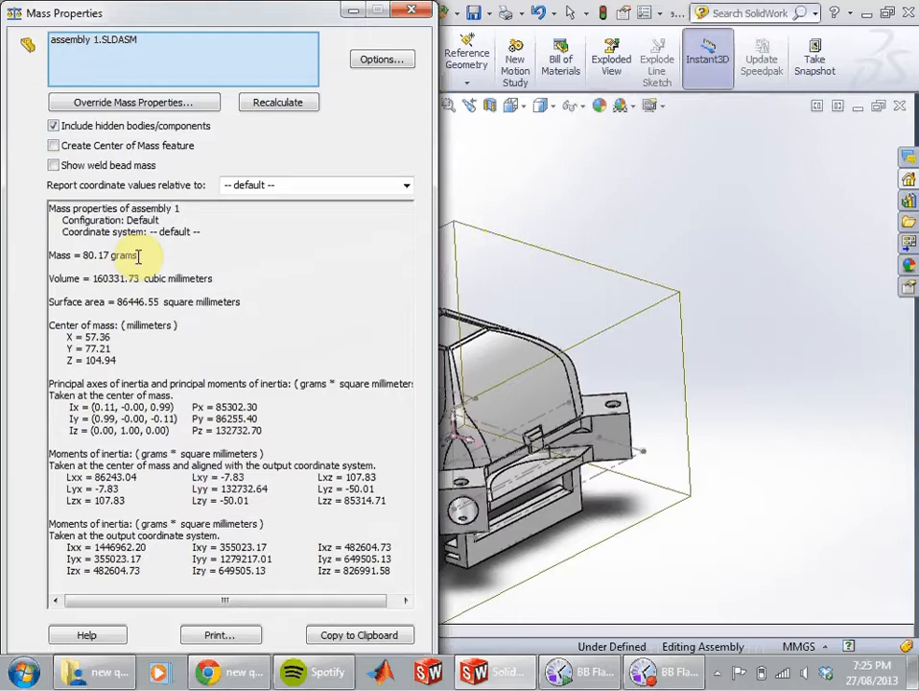
{"action": "left_click", "coordinate": [411, 11]}
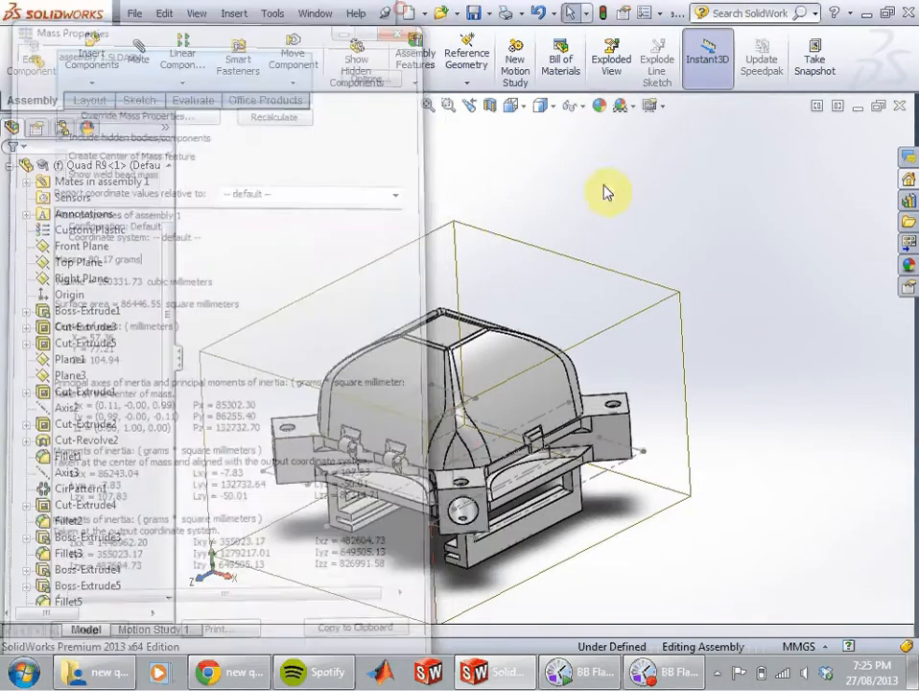
Step: Close the quad assembly without saving the changes to the assembly and its parts
{"action": "middle_click_drag", "start_coordinate": [489, 292], "coordinate": [455, 370]}
{"action": "left_click", "coordinate": [447, 364]}
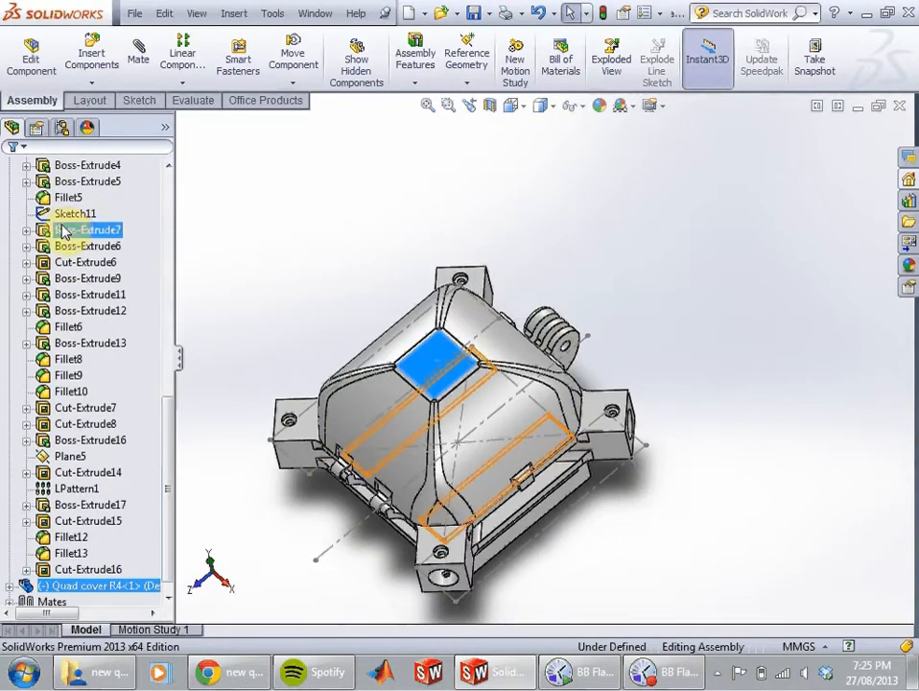
{"action": "left_click", "coordinate": [102, 99]}
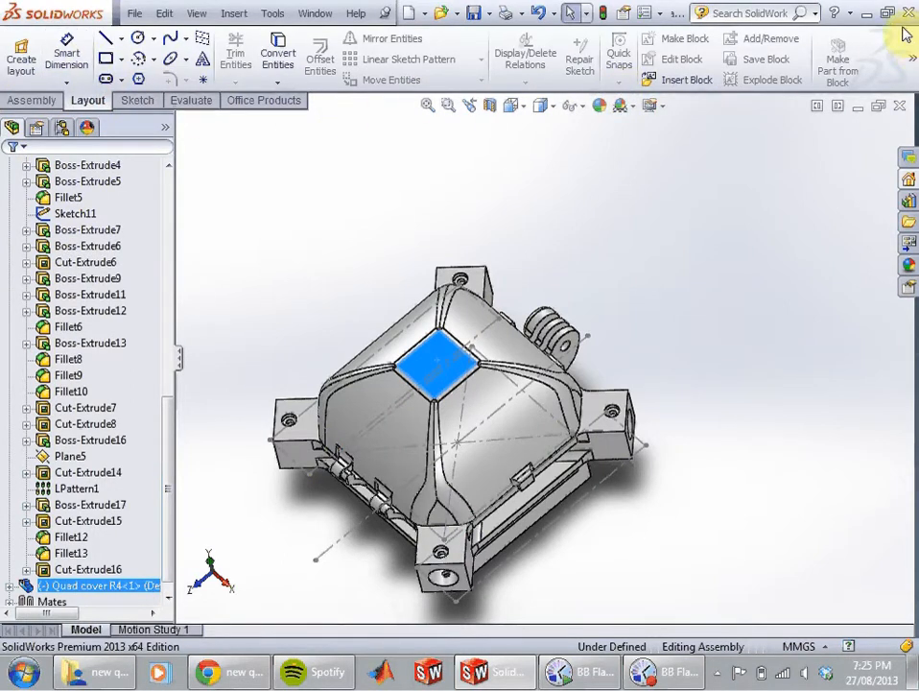
{"action": "left_click", "coordinate": [899, 107]}
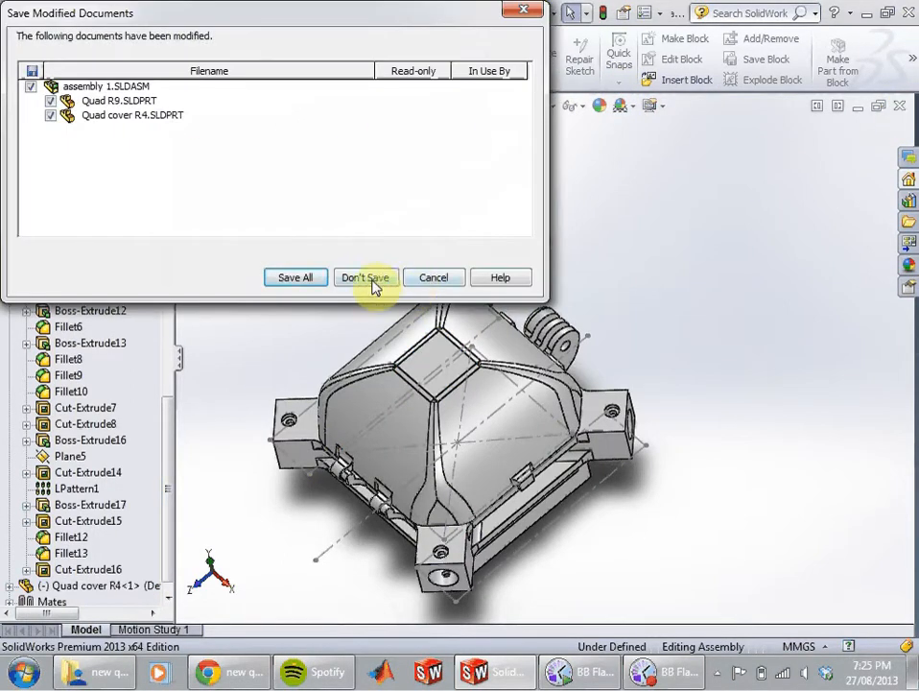
{"action": "left_click", "coordinate": [374, 278]}
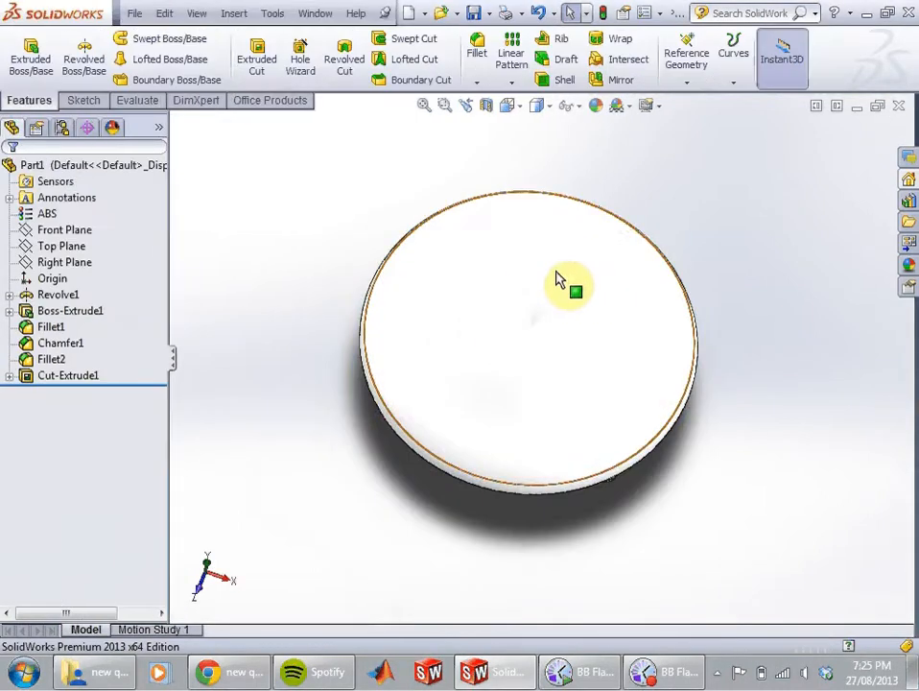
Step: Start a sketch on the rectangular floor face inside the pocket on the underside of the disc part
{"action": "middle_click_drag", "start_coordinate": [570, 303], "coordinate": [543, 317]}
{"action": "left_click", "coordinate": [544, 317]}
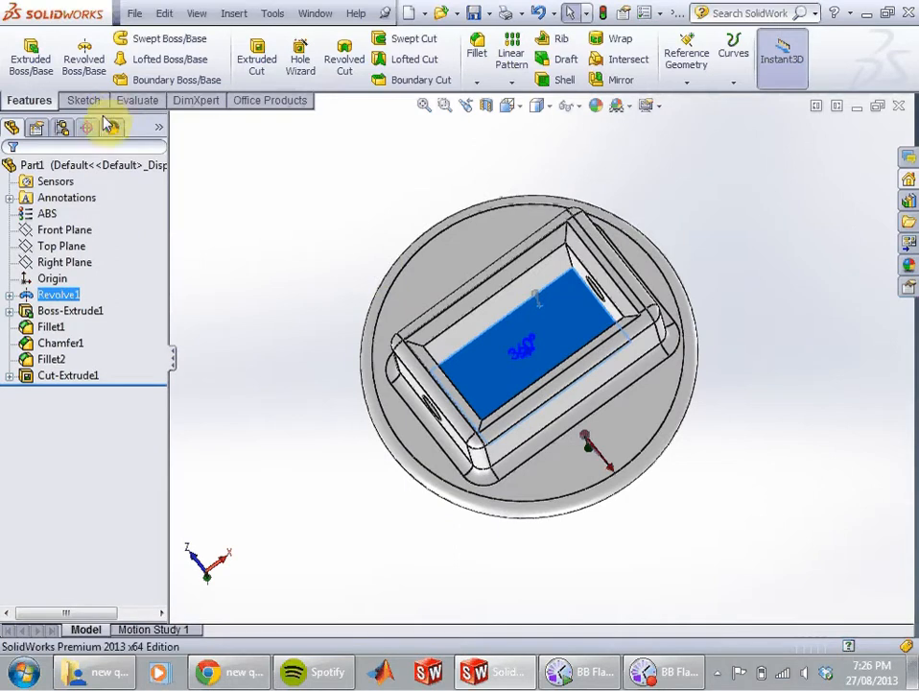
{"action": "left_click", "coordinate": [76, 101]}
{"action": "left_click", "coordinate": [27, 57]}
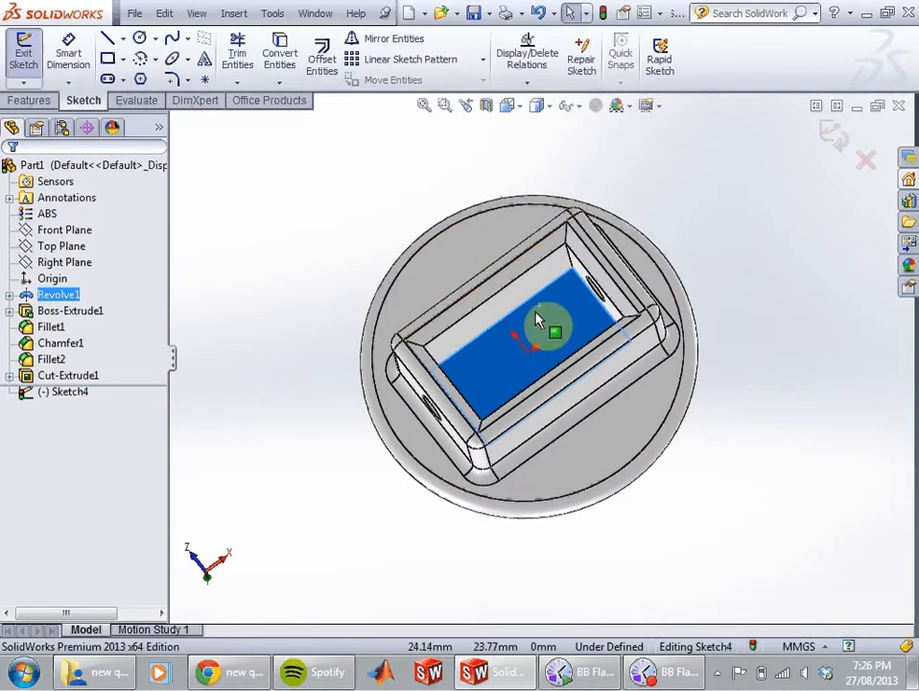
{"action": "key", "text": "space"}
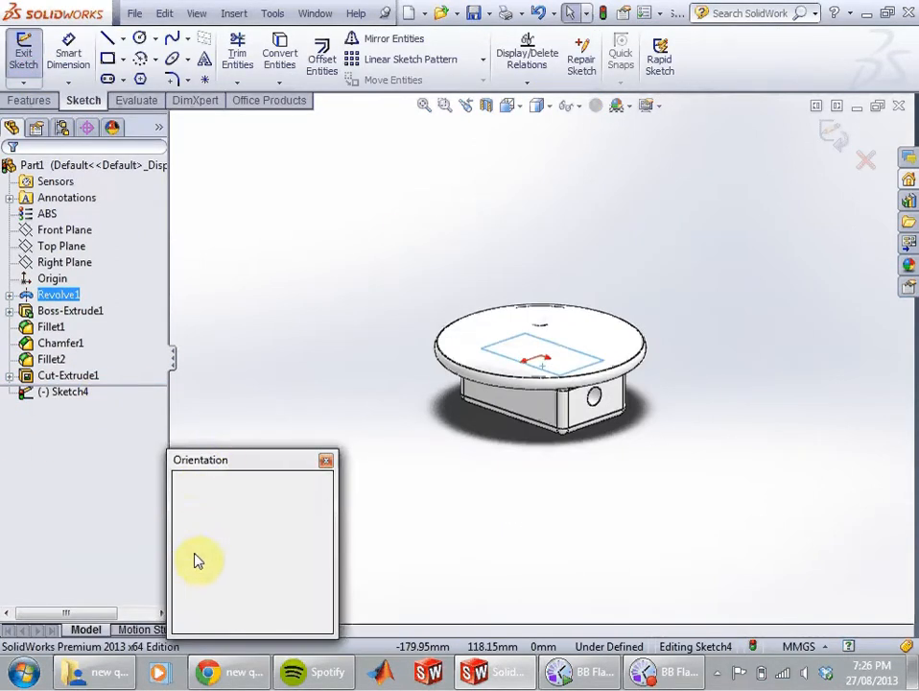
{"action": "left_click", "coordinate": [319, 558]}
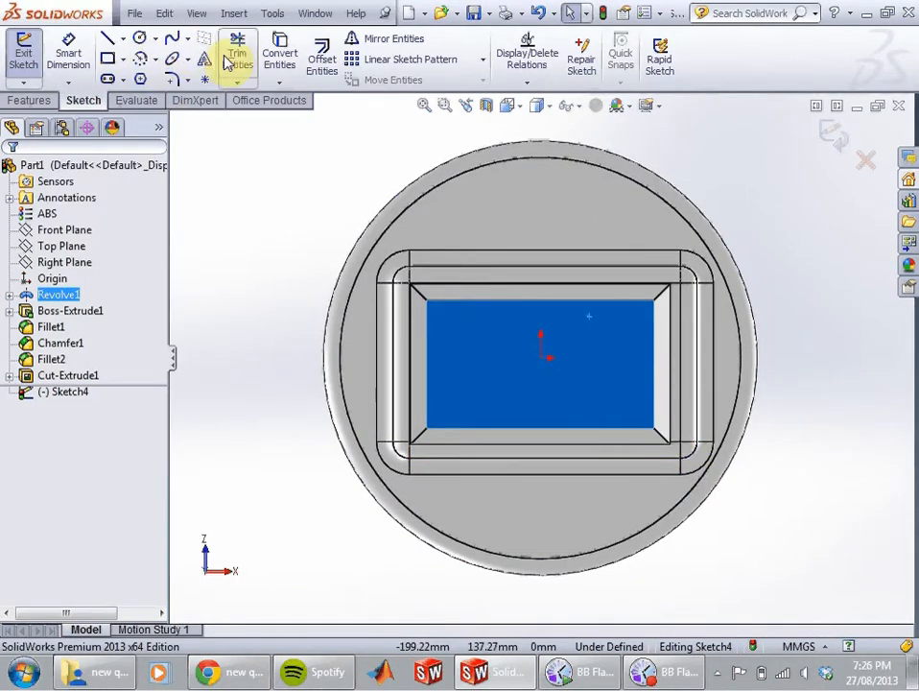
Step: Sketch a circle of about 23 mm radius above the origin and circular-pattern it around the origin as 7 equally spaced instances over 360 degrees
{"action": "left_click", "coordinate": [140, 38]}
{"action": "left_click", "coordinate": [540, 201]}
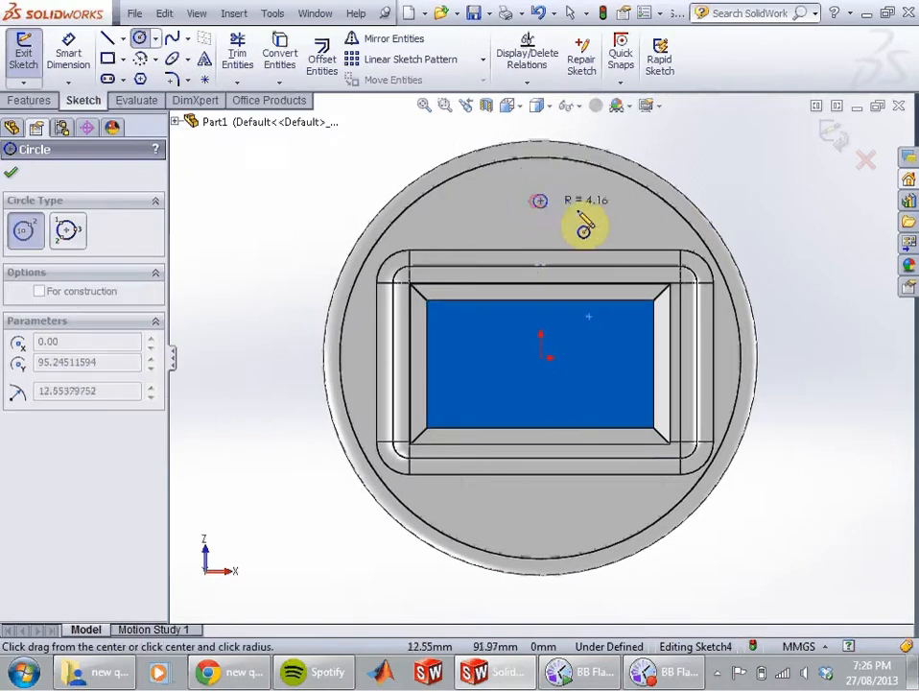
{"action": "left_click", "coordinate": [577, 215]}
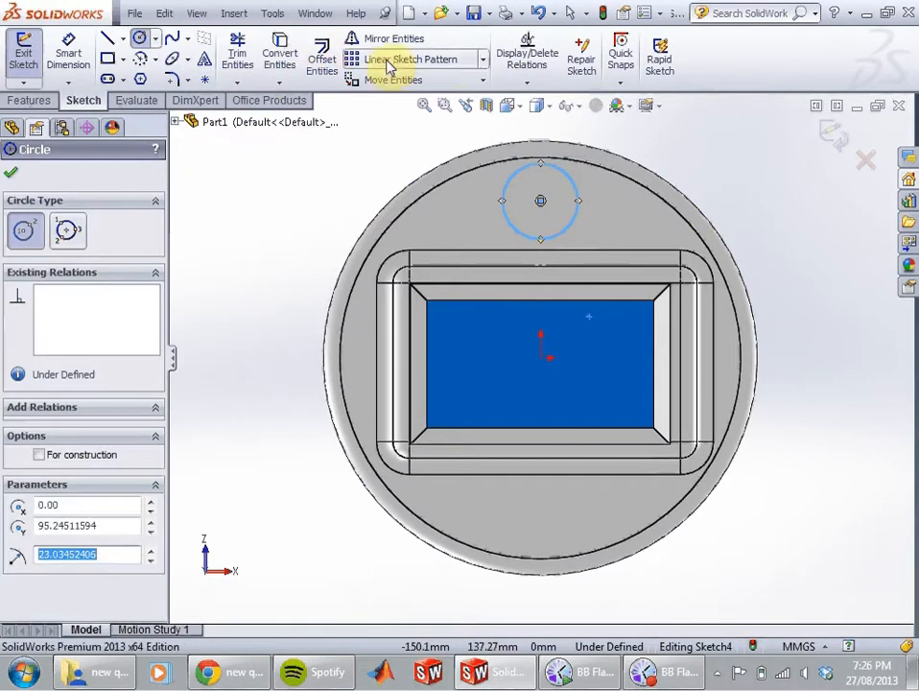
{"action": "left_click", "coordinate": [483, 59]}
{"action": "left_click", "coordinate": [431, 96]}
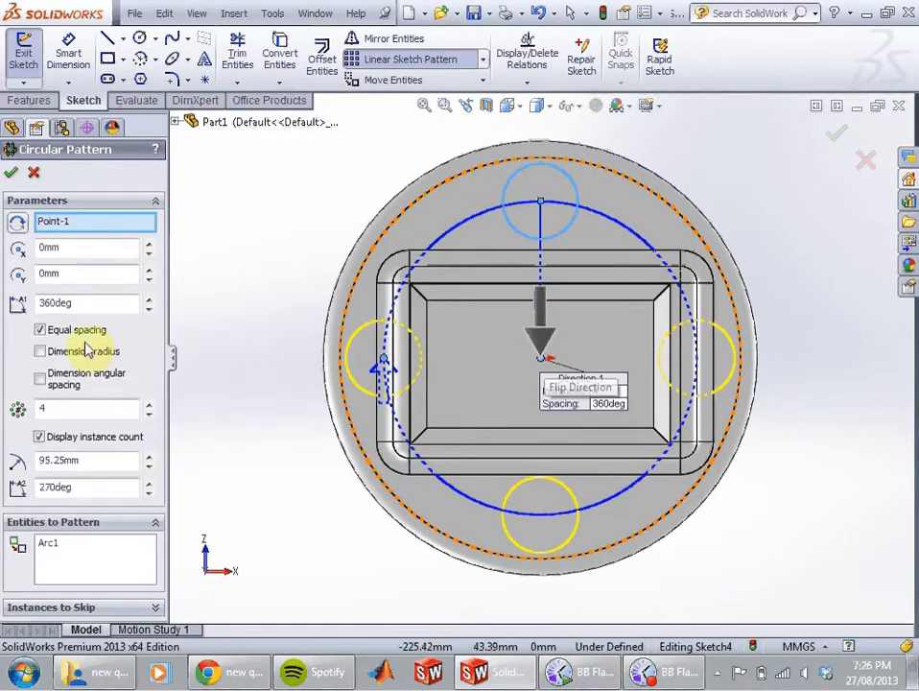
{"action": "left_click", "coordinate": [53, 411]}
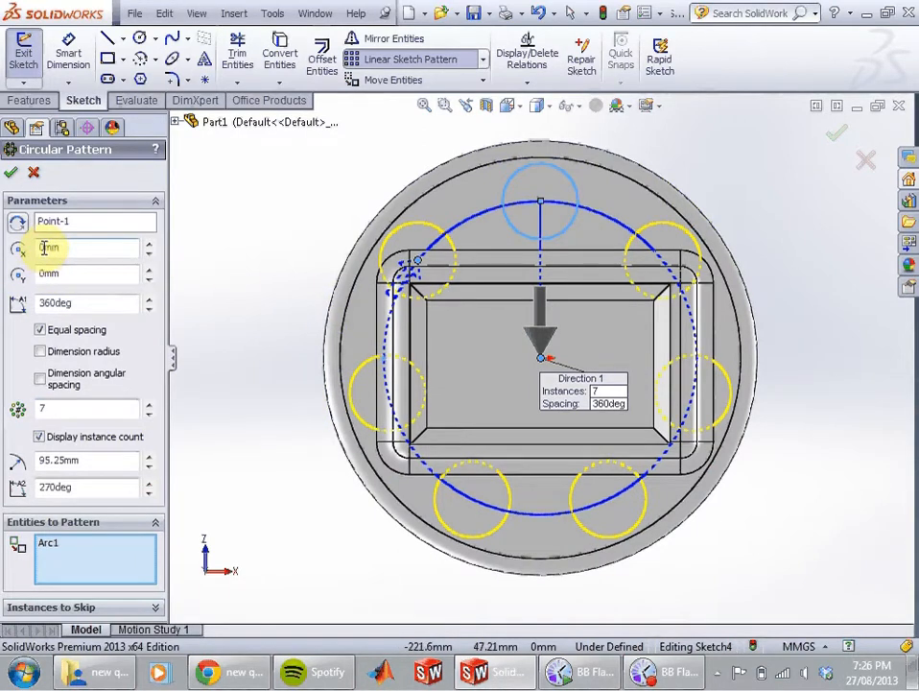
{"action": "left_click", "coordinate": [11, 173]}
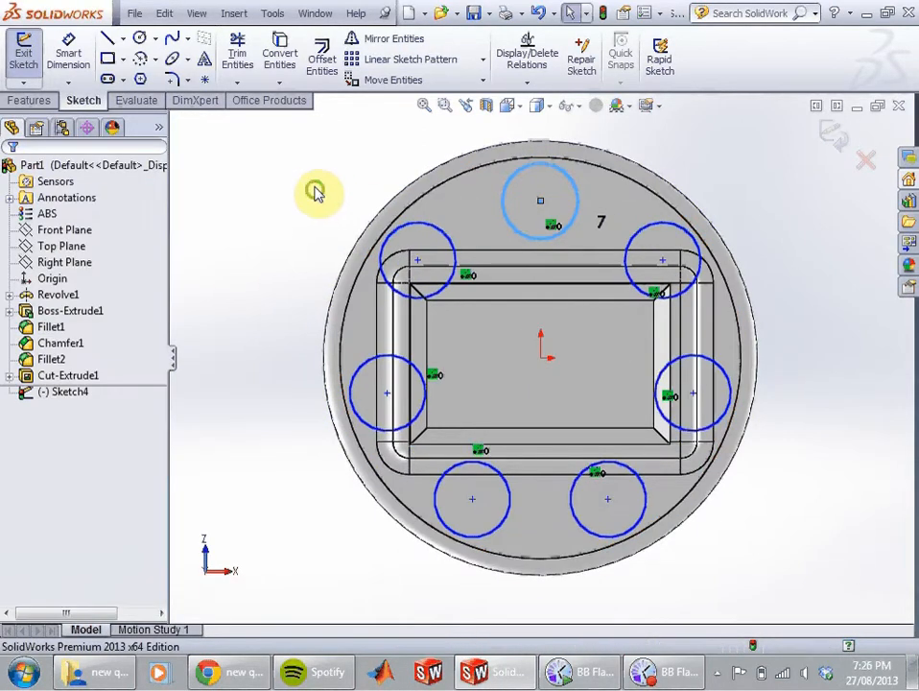
{"action": "middle_click_drag", "start_coordinate": [314, 191], "coordinate": [381, 312]}
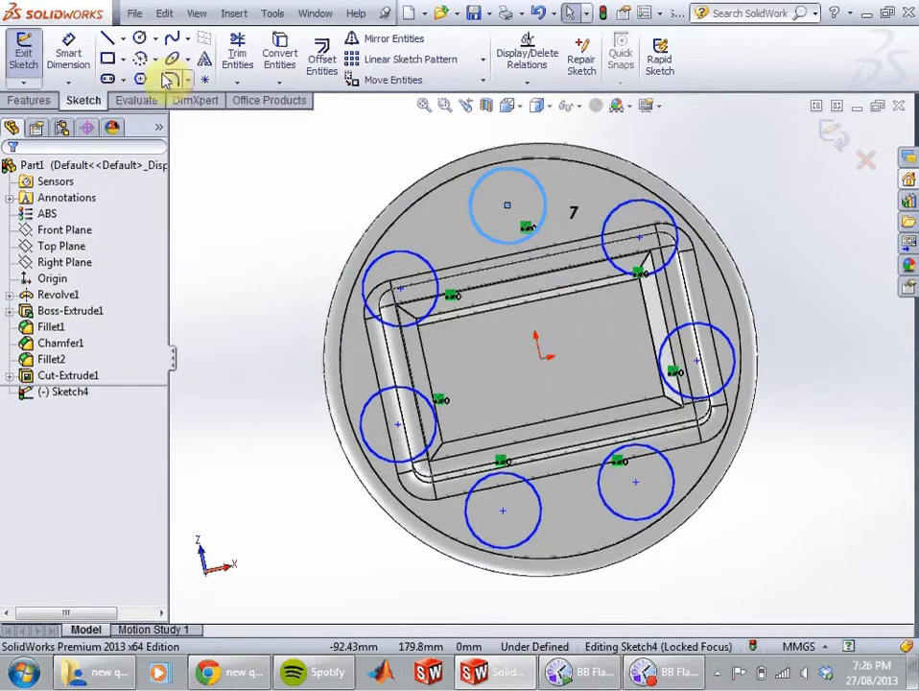
{"action": "left_click", "coordinate": [238, 82]}
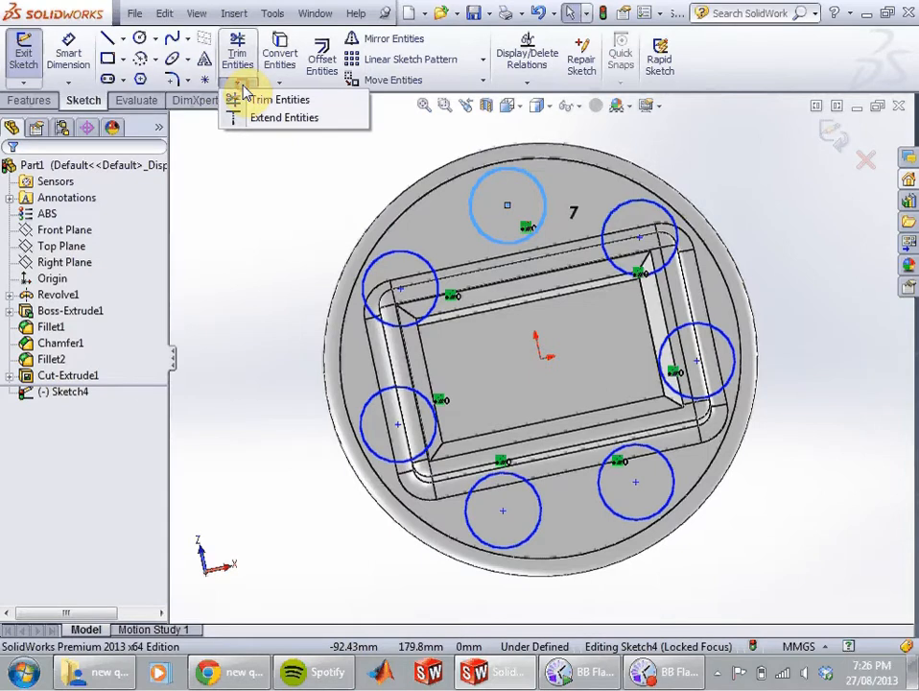
{"action": "left_click", "coordinate": [241, 82]}
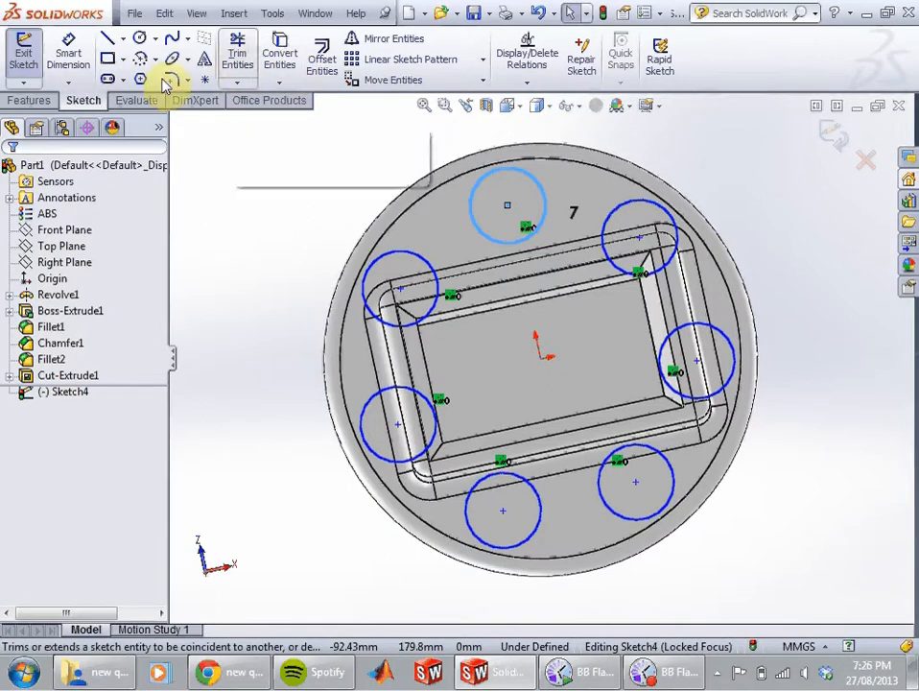
{"action": "left_click", "coordinate": [28, 97]}
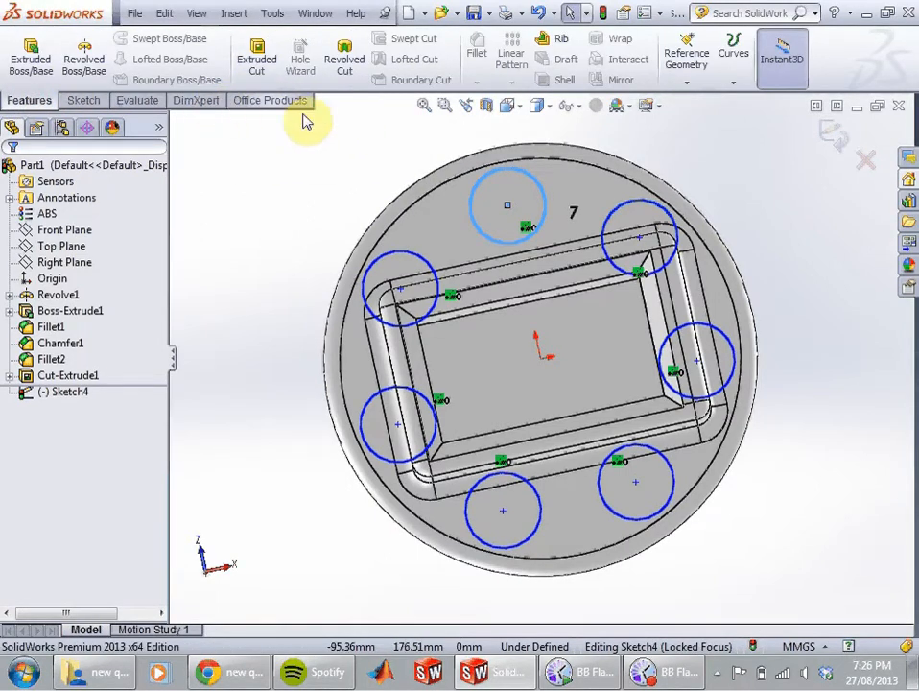
{"action": "middle_click_drag", "start_coordinate": [597, 242], "coordinate": [570, 220]}
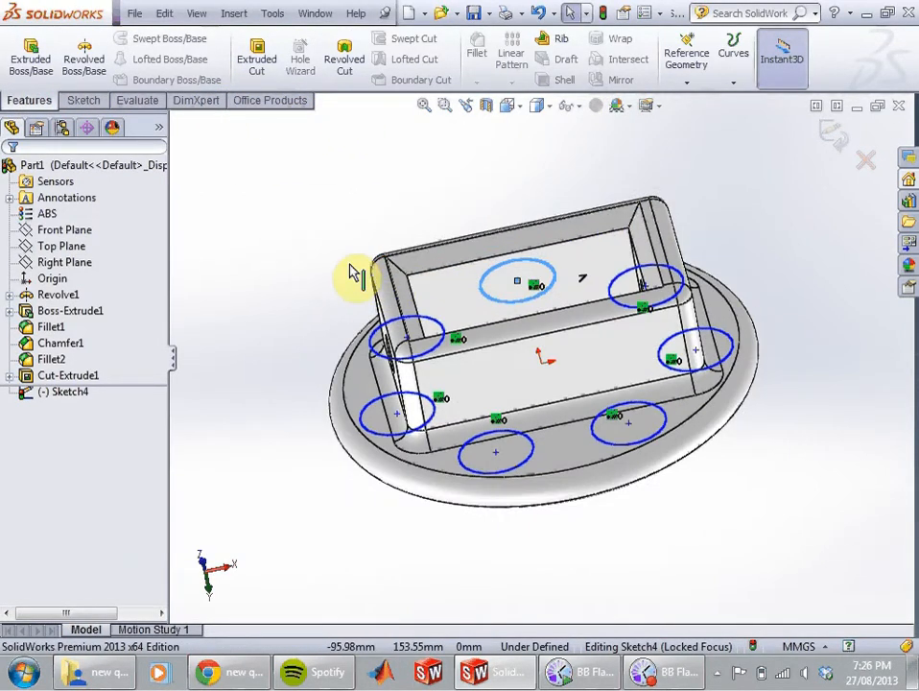
Step: Exit the sketch of patterned circles and discard its changes
{"action": "left_click", "coordinate": [29, 262]}
{"action": "left_click", "coordinate": [63, 392]}
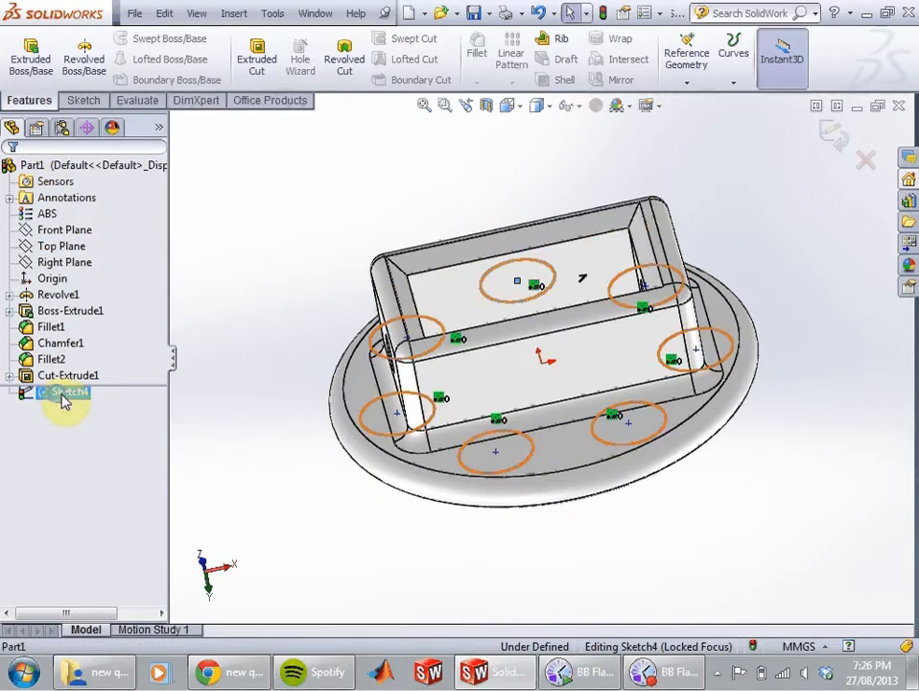
{"action": "right_click", "coordinate": [63, 391]}
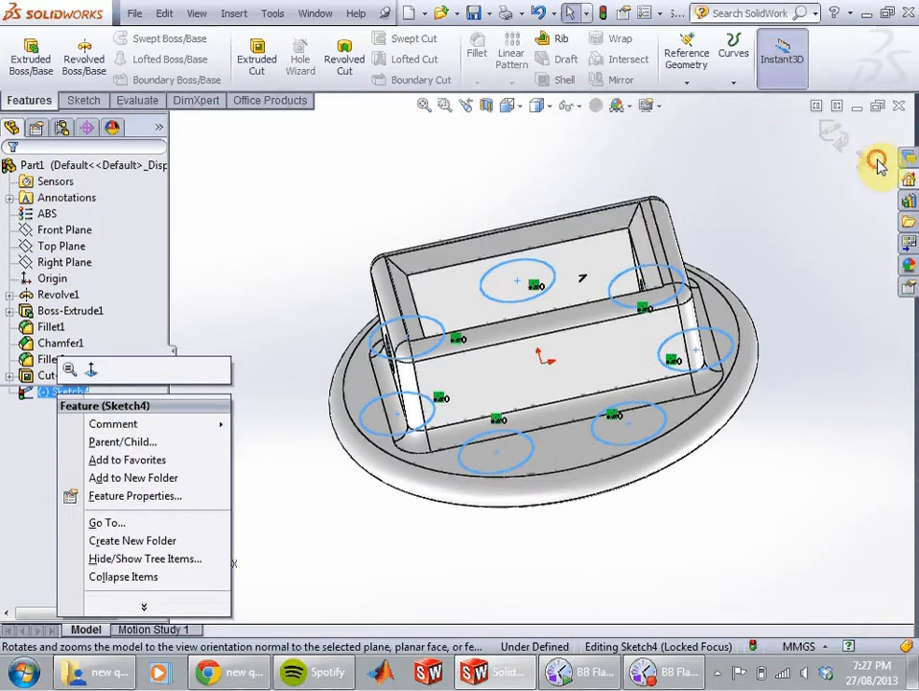
{"action": "left_click", "coordinate": [877, 163]}
{"action": "left_click", "coordinate": [517, 348]}
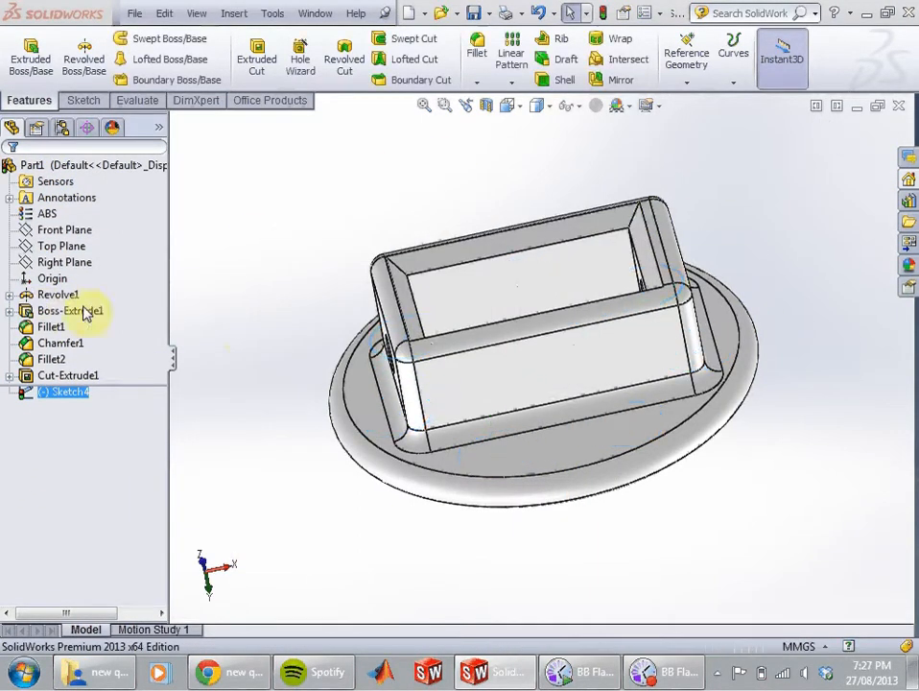
Step: Create a new part document and start a sketch on its Top Plane
{"action": "left_click", "coordinate": [130, 13]}
{"action": "left_click", "coordinate": [133, 36]}
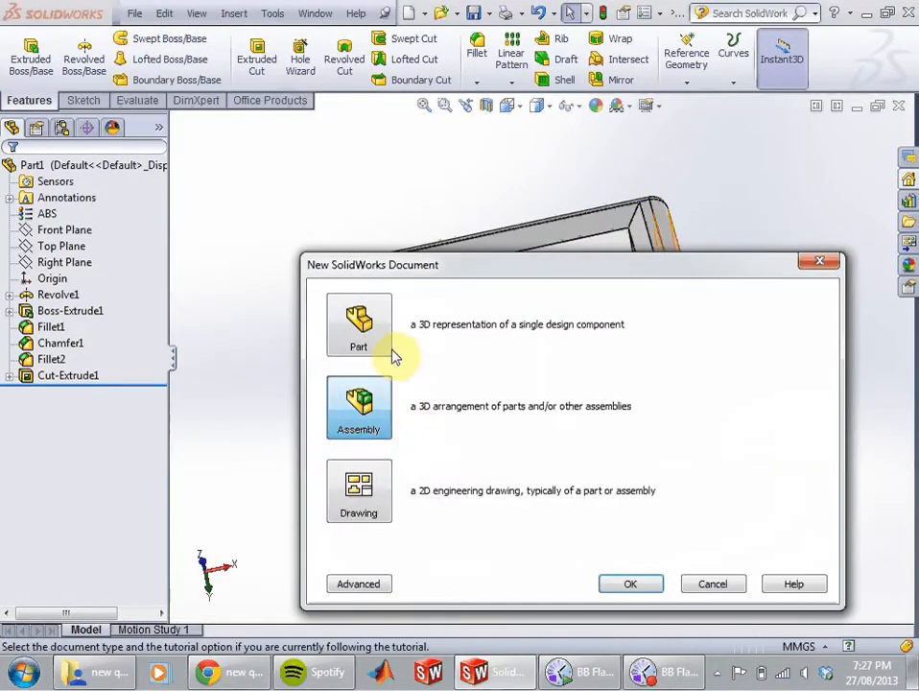
{"action": "double_click", "coordinate": [369, 333]}
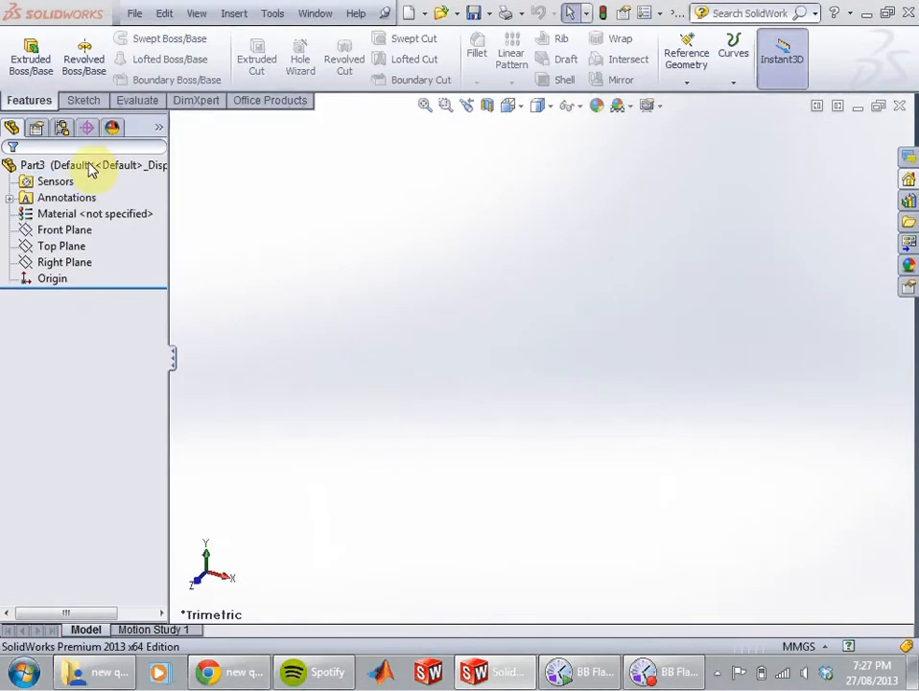
{"action": "left_click", "coordinate": [57, 248]}
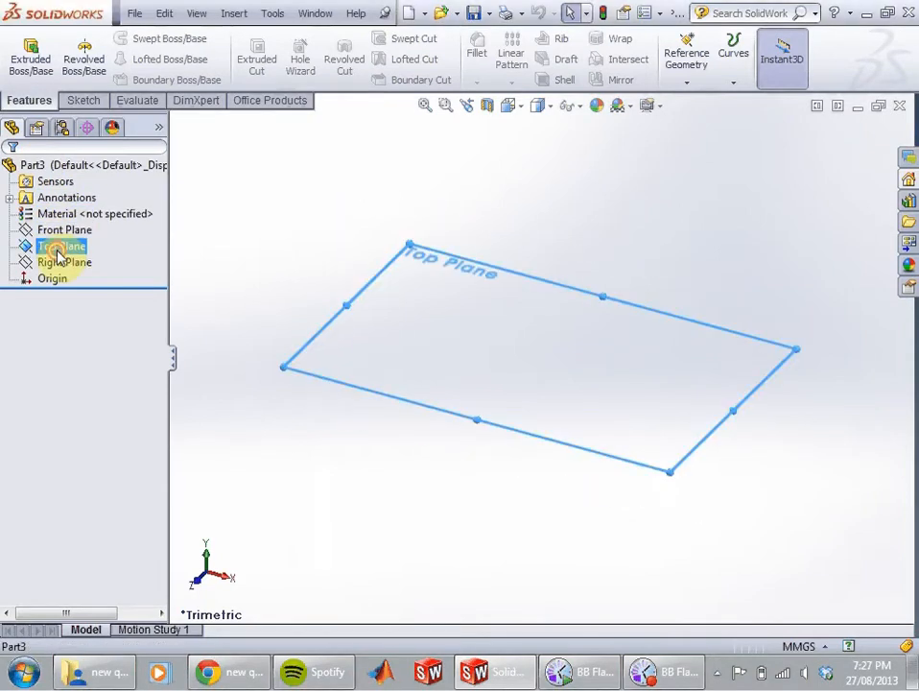
{"action": "right_click", "coordinate": [61, 251]}
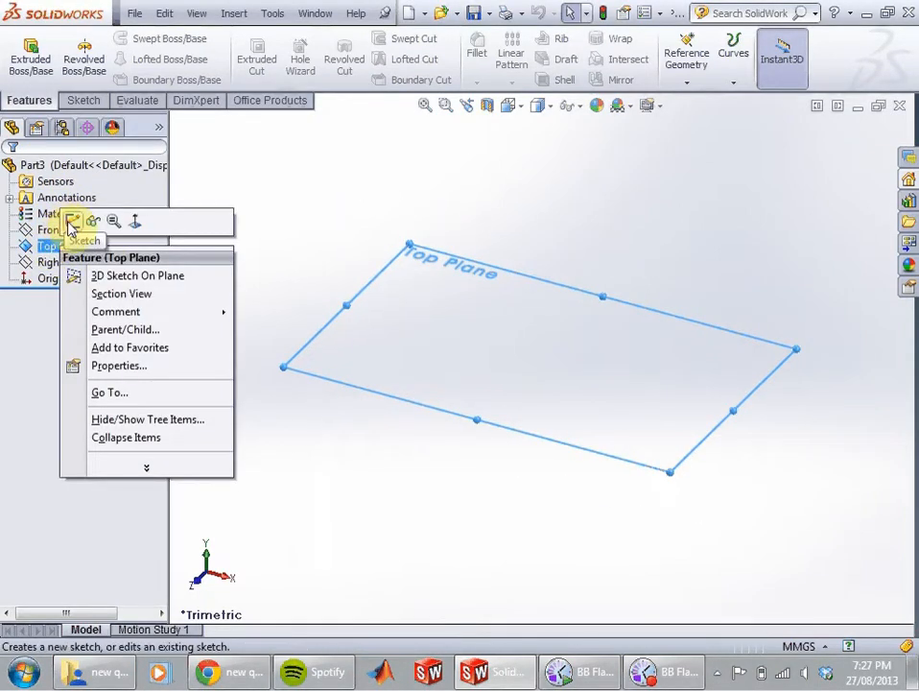
{"action": "left_click", "coordinate": [72, 222]}
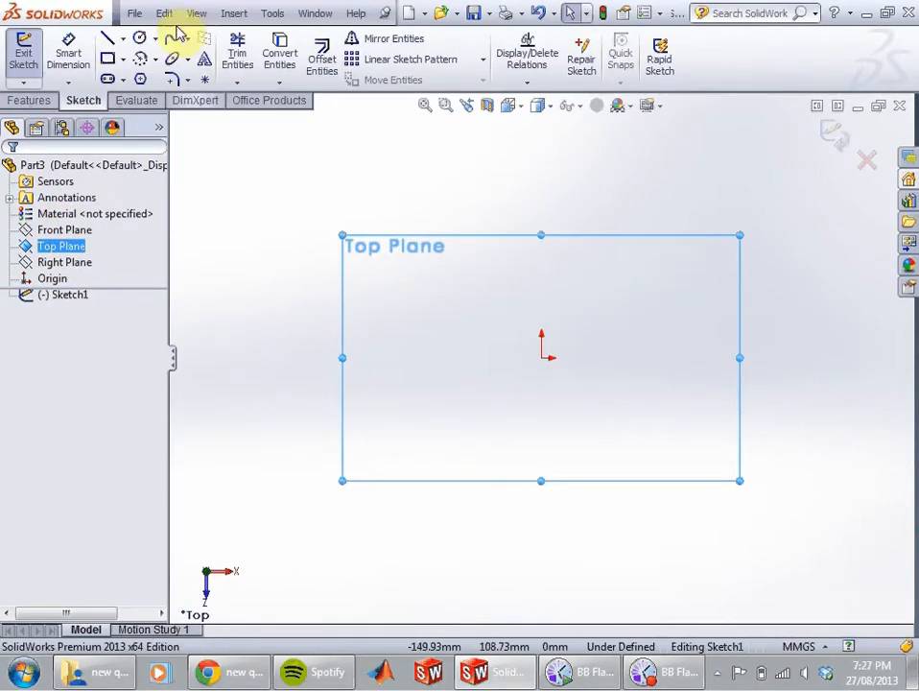
Step: Sketch a circle of about 87 mm radius centred on the origin and exit the sketch
{"action": "left_click", "coordinate": [142, 38]}
{"action": "left_click", "coordinate": [541, 357]}
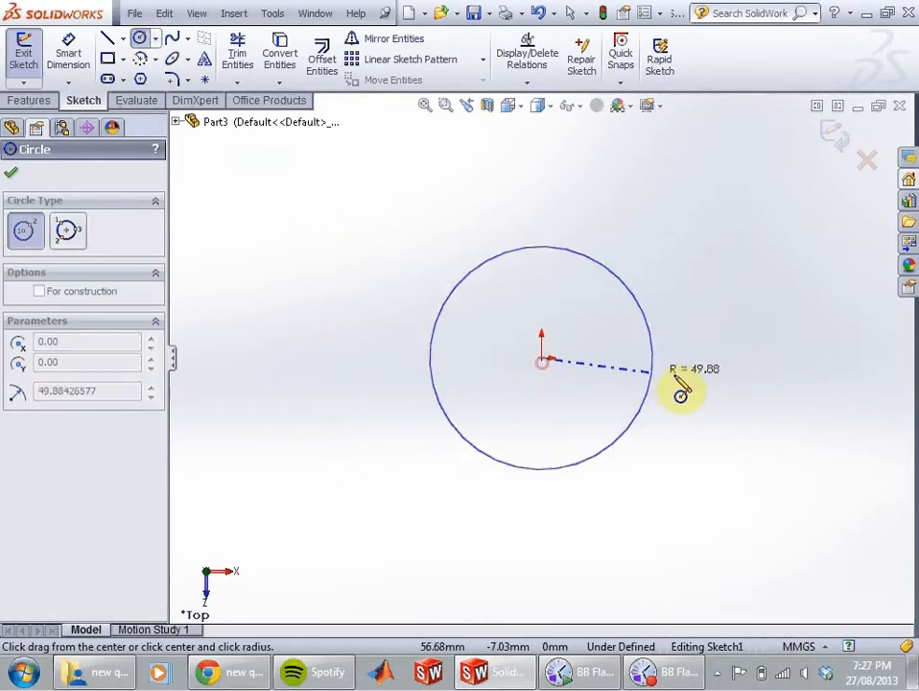
{"action": "left_click", "coordinate": [733, 382]}
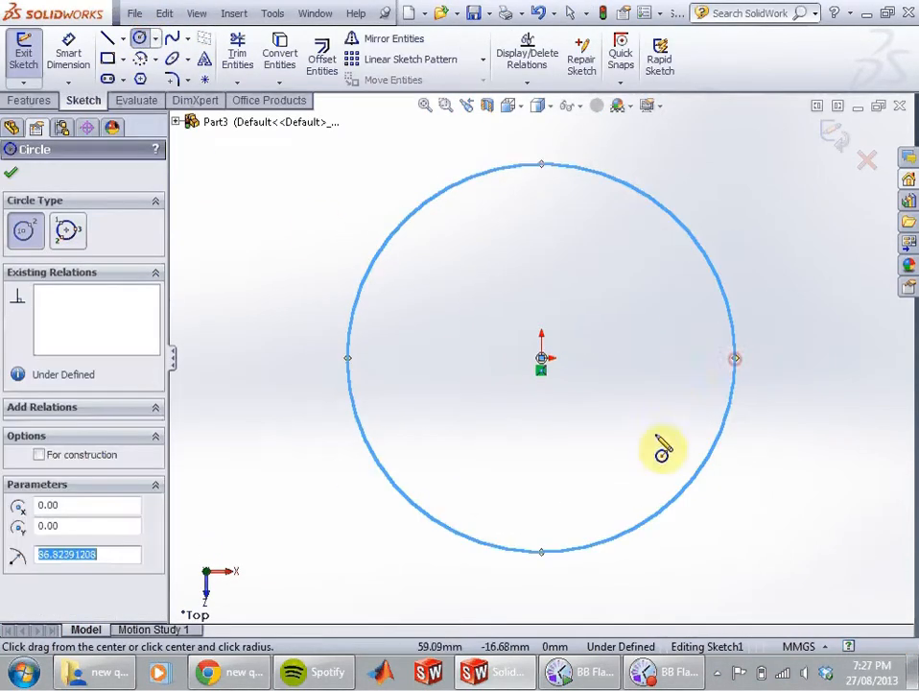
{"action": "left_click", "coordinate": [11, 173]}
{"action": "middle_click_drag", "start_coordinate": [548, 358], "coordinate": [266, 220]}
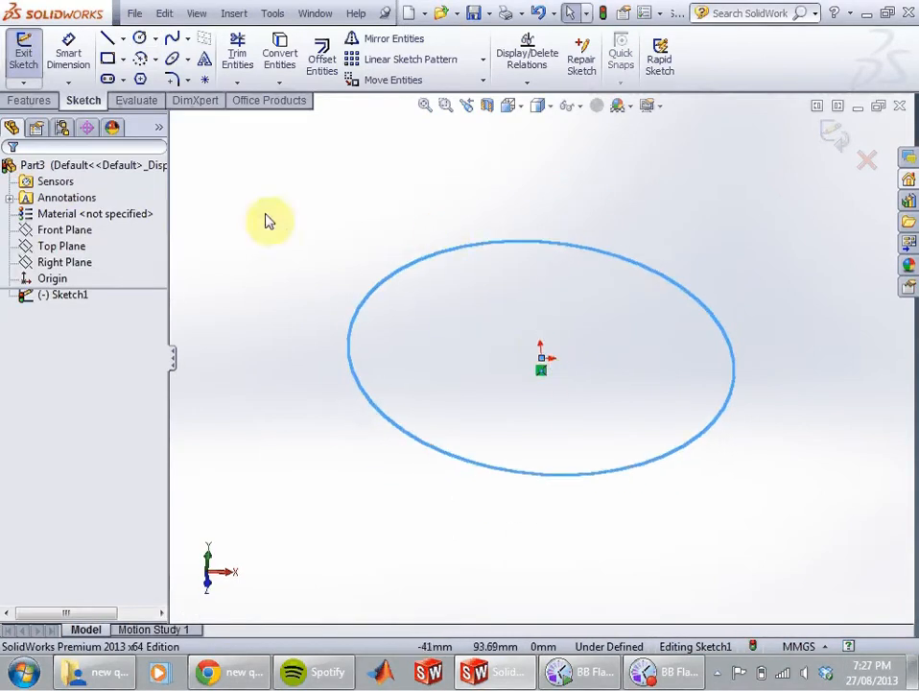
{"action": "left_click", "coordinate": [21, 102]}
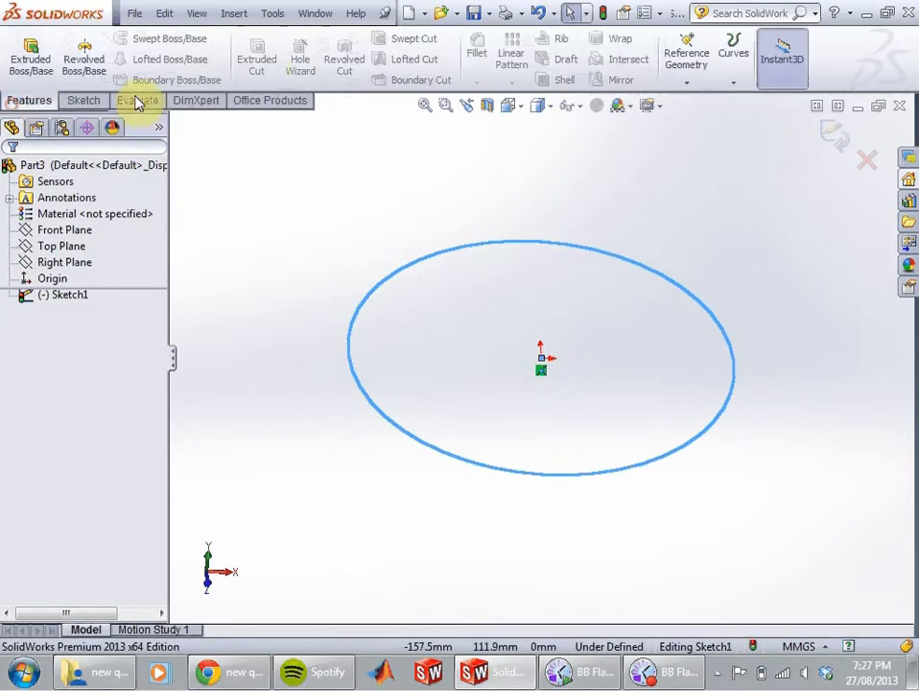
{"action": "left_click", "coordinate": [687, 77]}
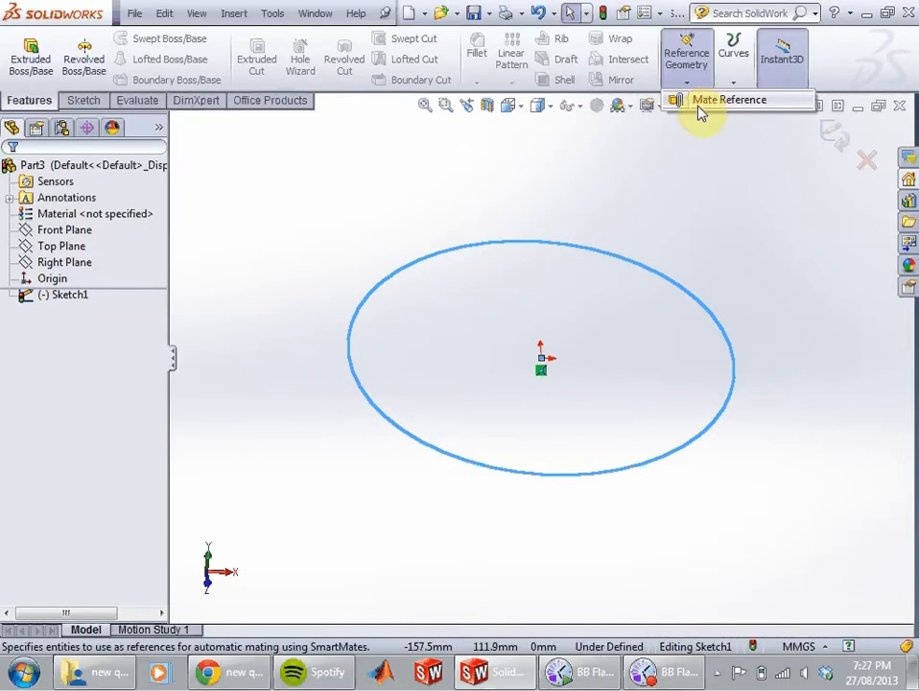
{"action": "left_click", "coordinate": [833, 137]}
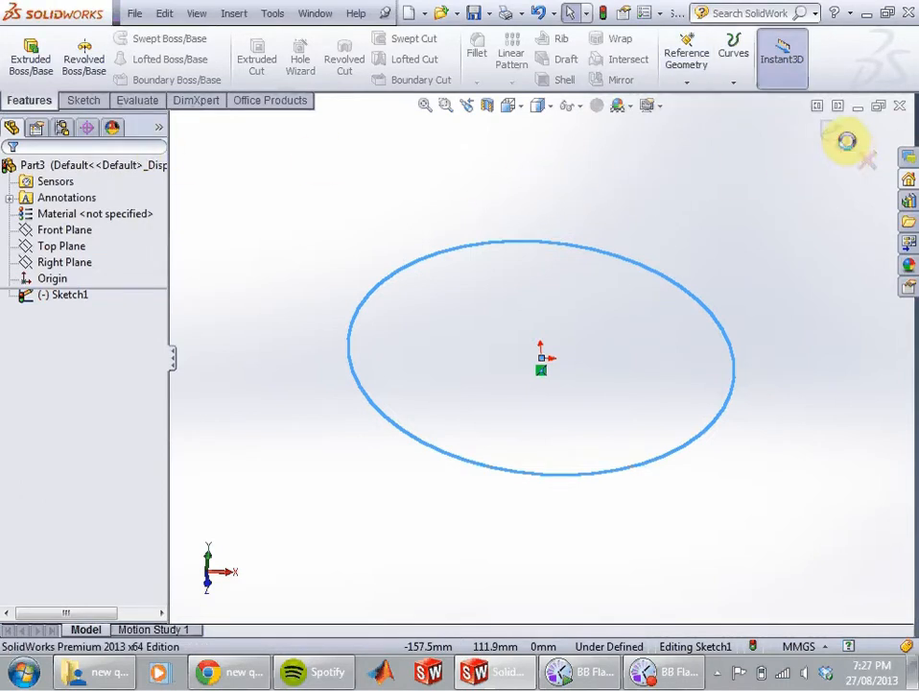
{"action": "left_click", "coordinate": [689, 60]}
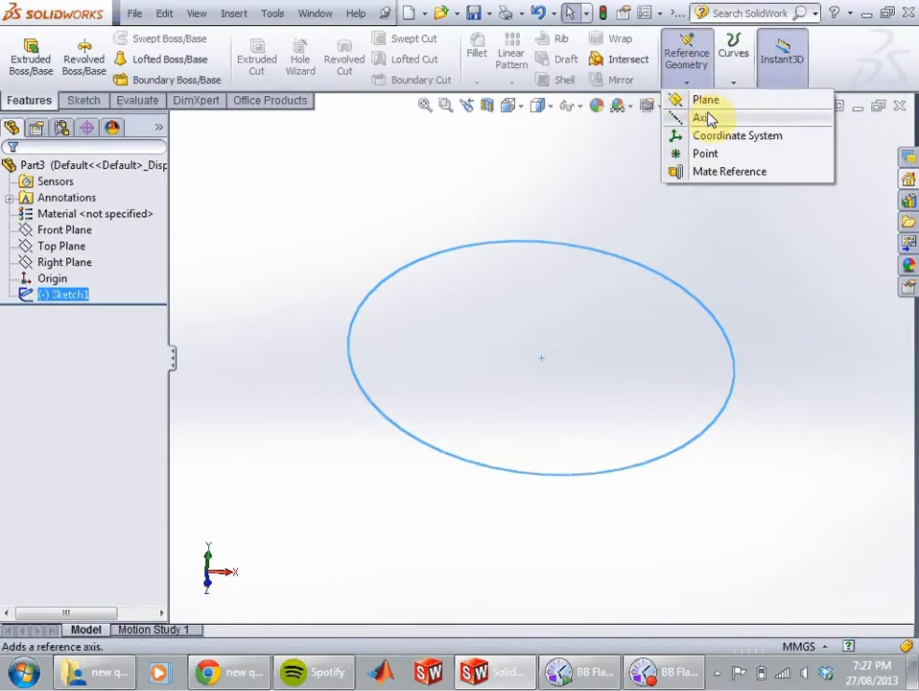
{"action": "left_click", "coordinate": [708, 101]}
{"action": "middle_click_drag", "start_coordinate": [529, 246], "coordinate": [480, 379]}
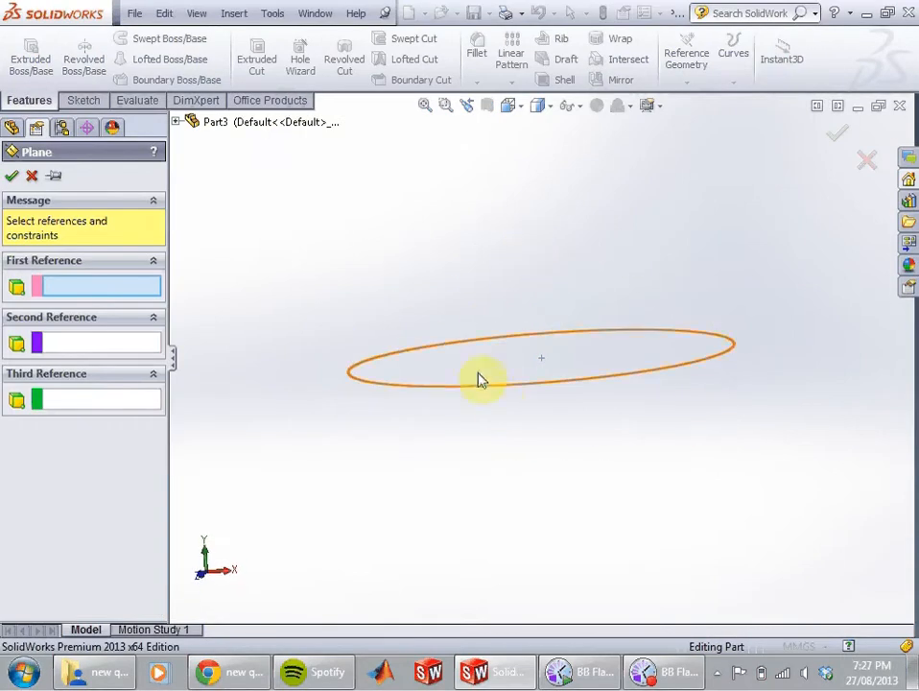
{"action": "left_click", "coordinate": [500, 392]}
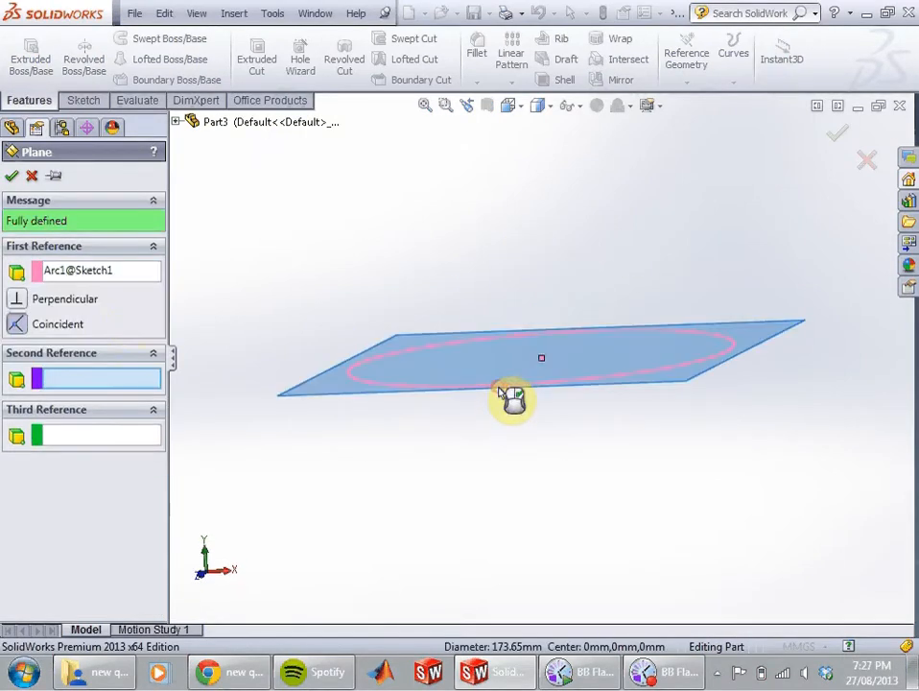
{"action": "middle_click_drag", "start_coordinate": [465, 303], "coordinate": [431, 249]}
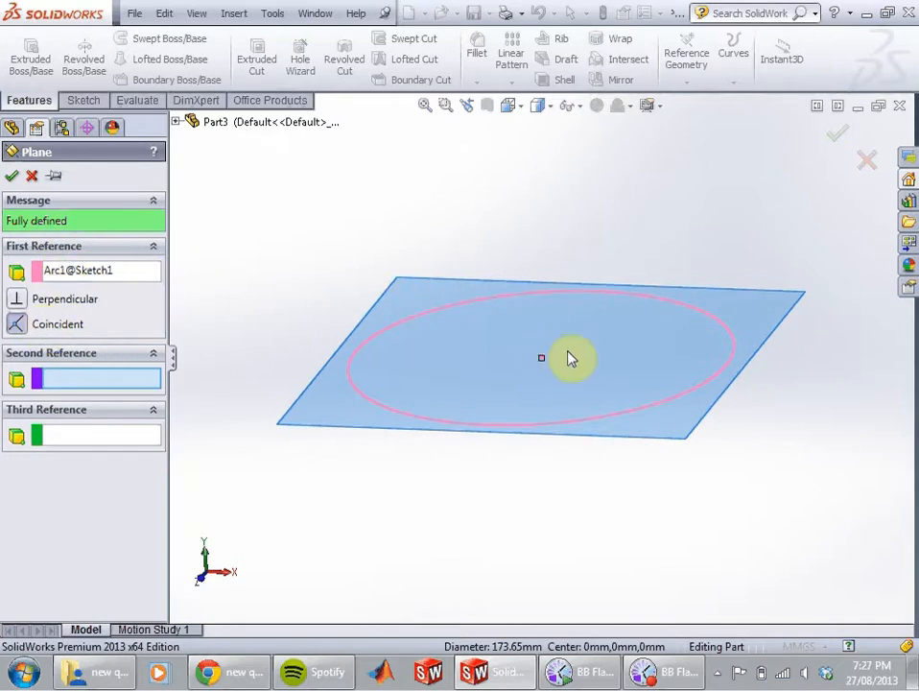
{"action": "left_click", "coordinate": [542, 359]}
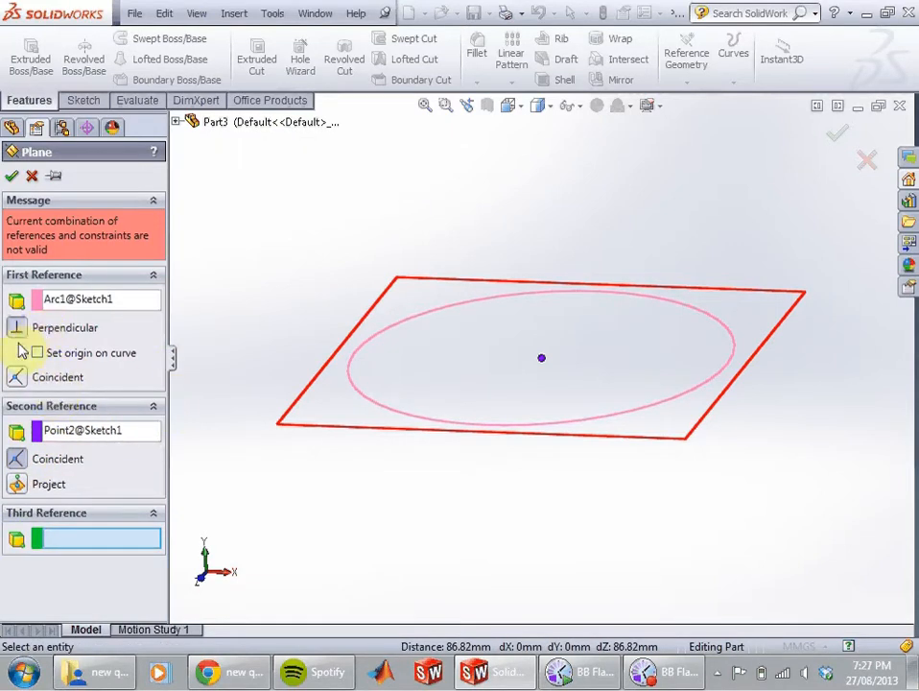
{"action": "left_click", "coordinate": [34, 172]}
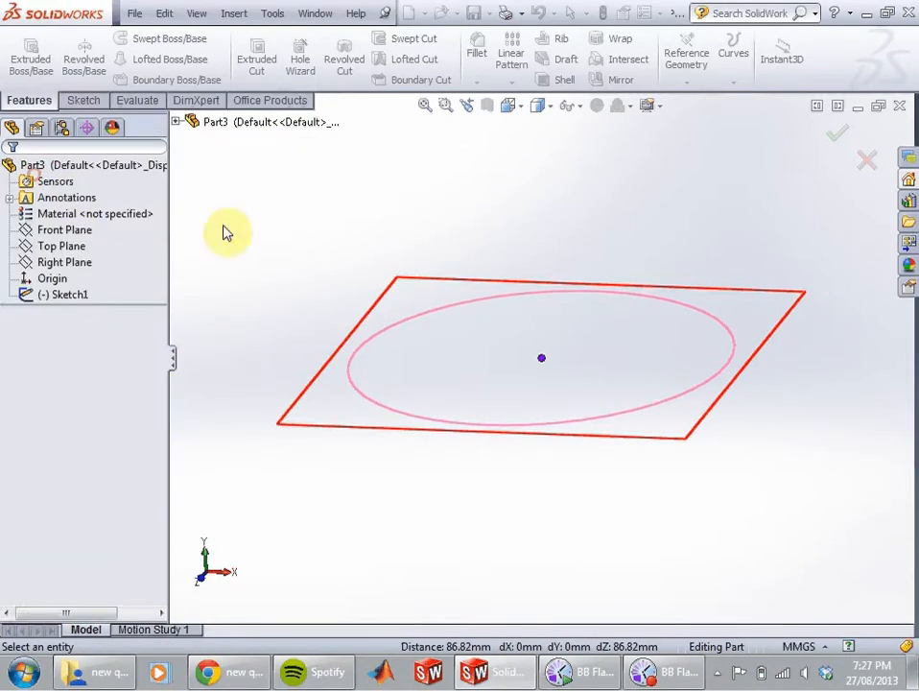
Step: Create a reference plane offset 40 mm above the Top Plane
{"action": "left_click", "coordinate": [61, 245]}
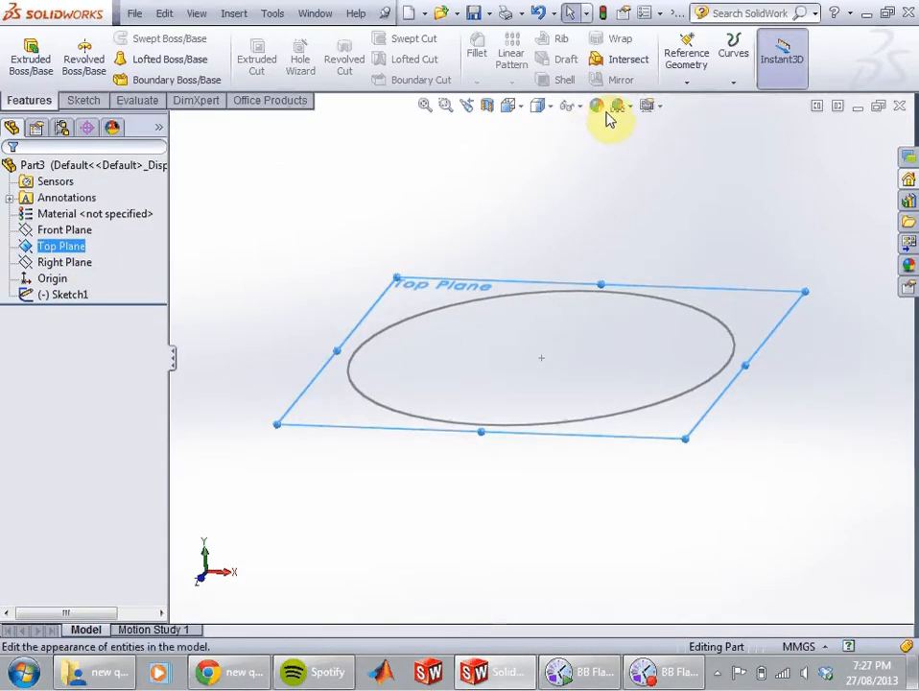
{"action": "left_click", "coordinate": [685, 82]}
{"action": "left_click", "coordinate": [700, 102]}
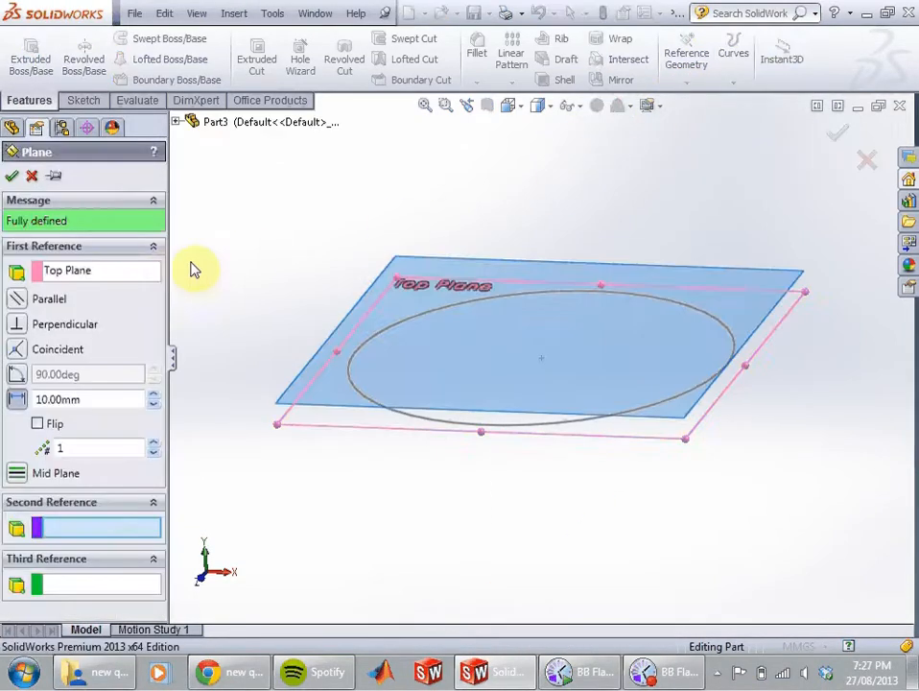
{"action": "middle_click_drag", "start_coordinate": [530, 380], "coordinate": [536, 335]}
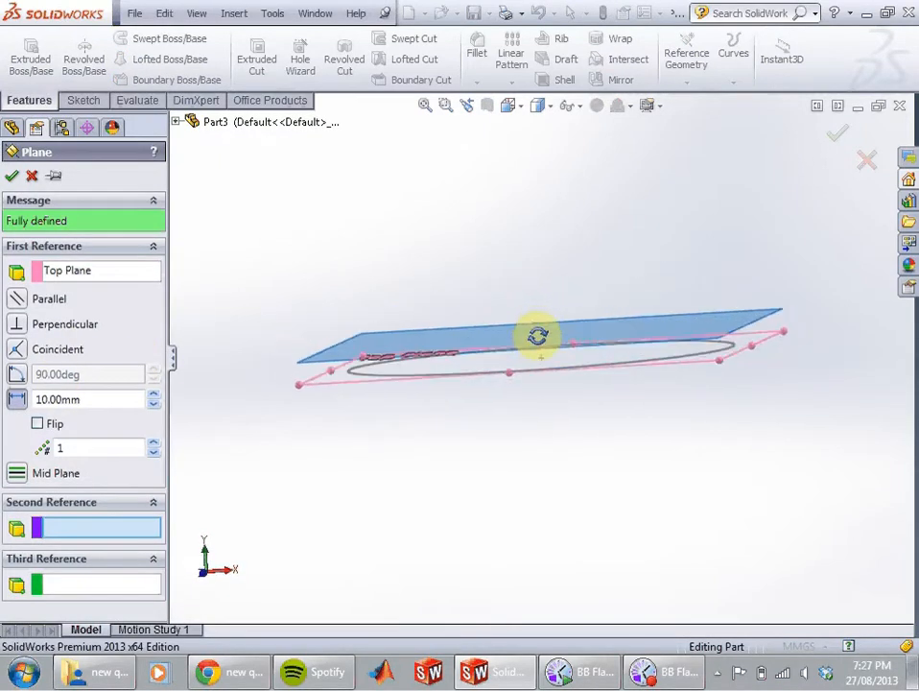
{"action": "left_click", "coordinate": [42, 403]}
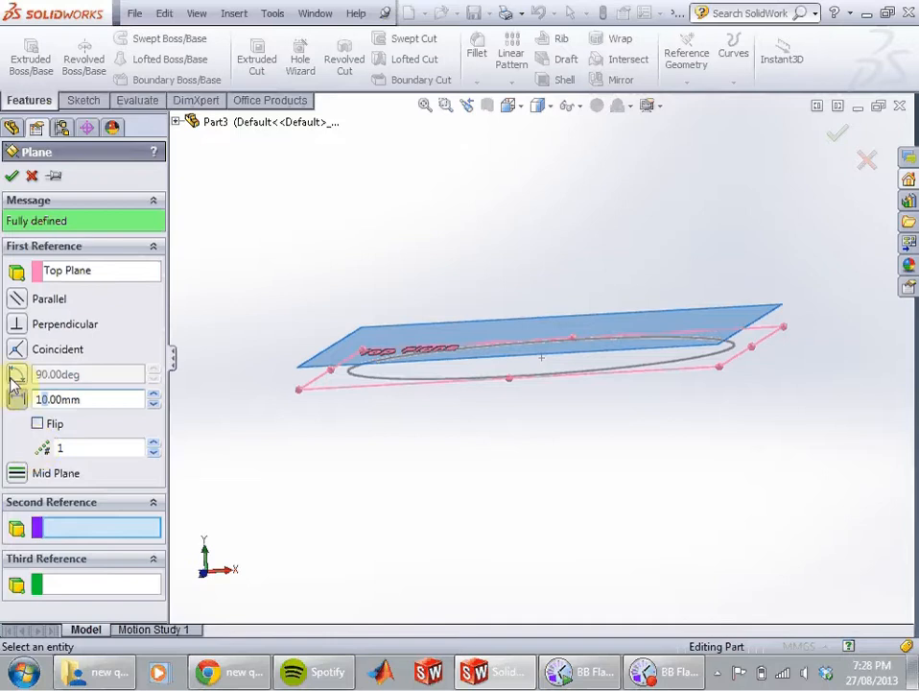
{"action": "left_click", "coordinate": [40, 399]}
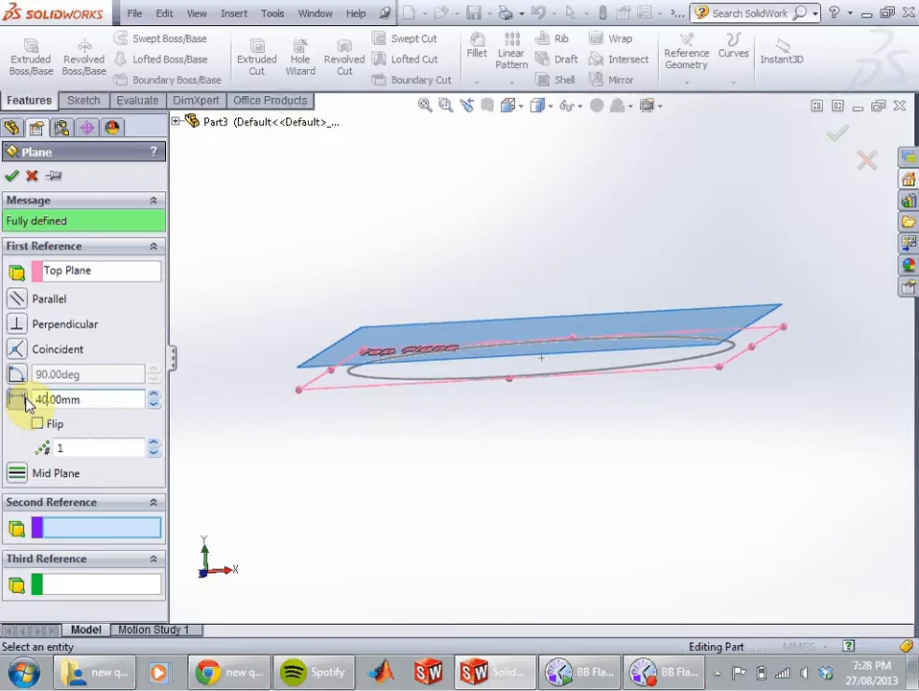
{"action": "left_click", "coordinate": [11, 176]}
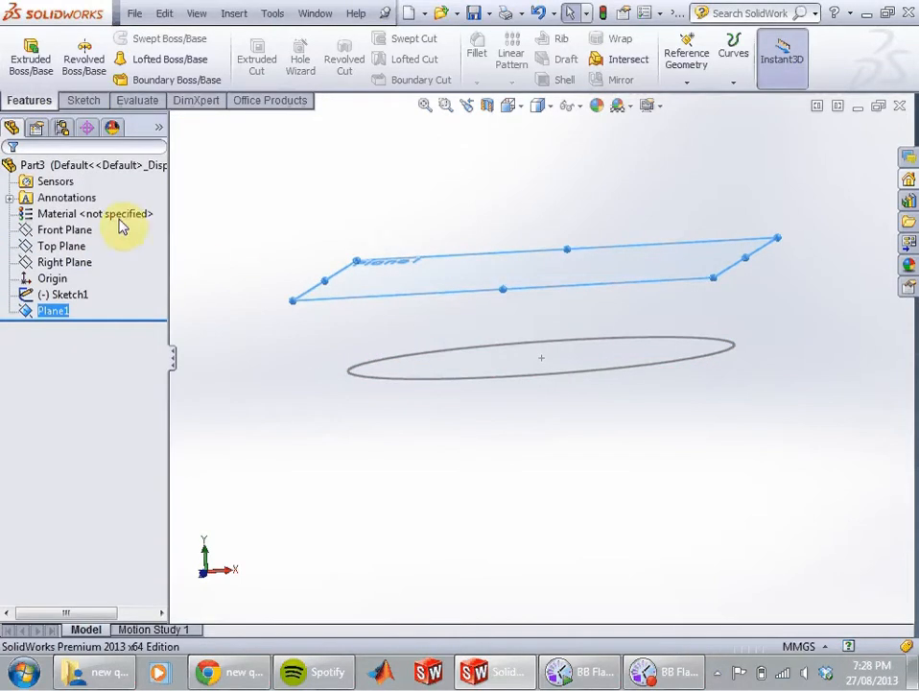
Step: Add two more reference planes above the first offset plane, each offset 40 mm from the plane beneath it
{"action": "left_click", "coordinate": [691, 82]}
{"action": "left_click", "coordinate": [714, 101]}
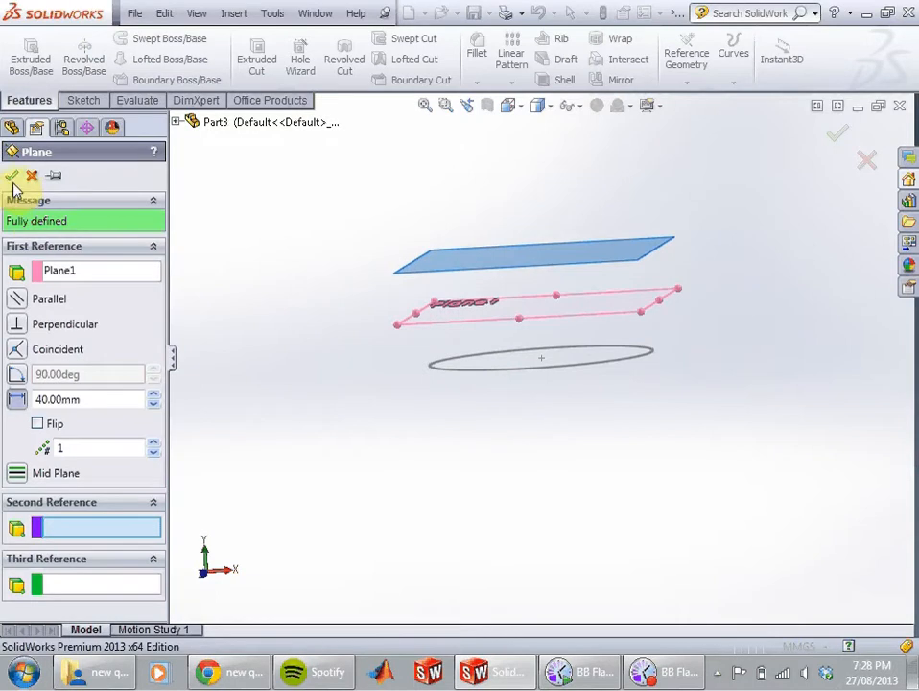
{"action": "left_click", "coordinate": [11, 177]}
{"action": "left_click", "coordinate": [687, 71]}
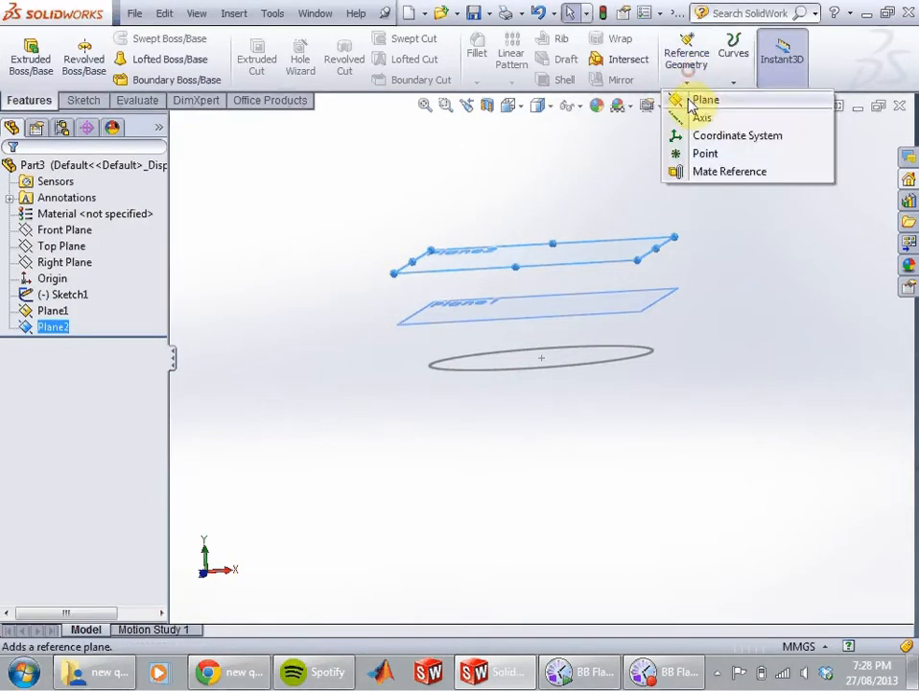
{"action": "left_click", "coordinate": [691, 100]}
{"action": "left_click", "coordinate": [12, 175]}
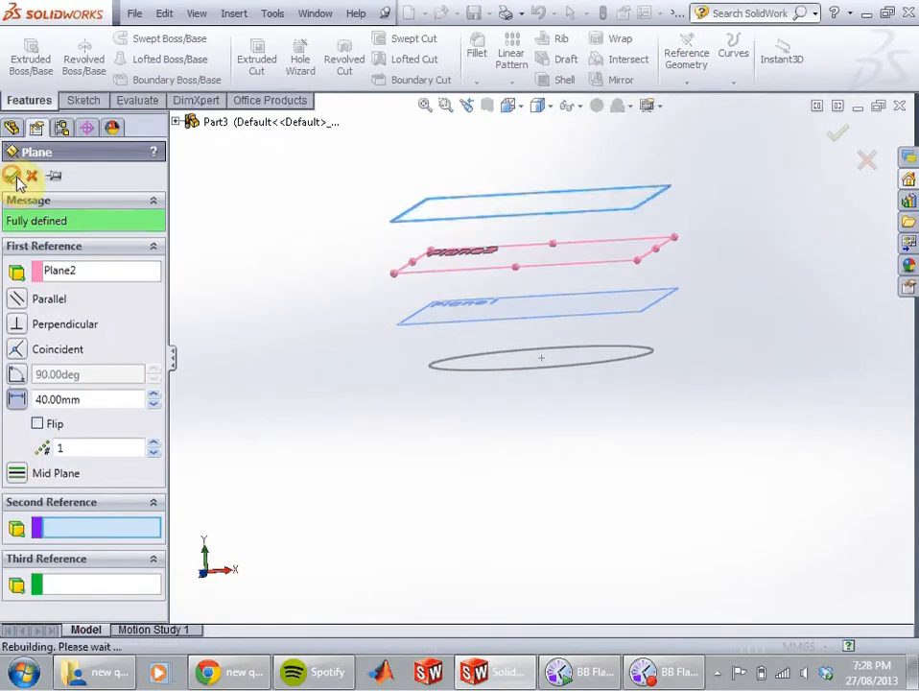
{"action": "middle_click_drag", "start_coordinate": [359, 308], "coordinate": [388, 298]}
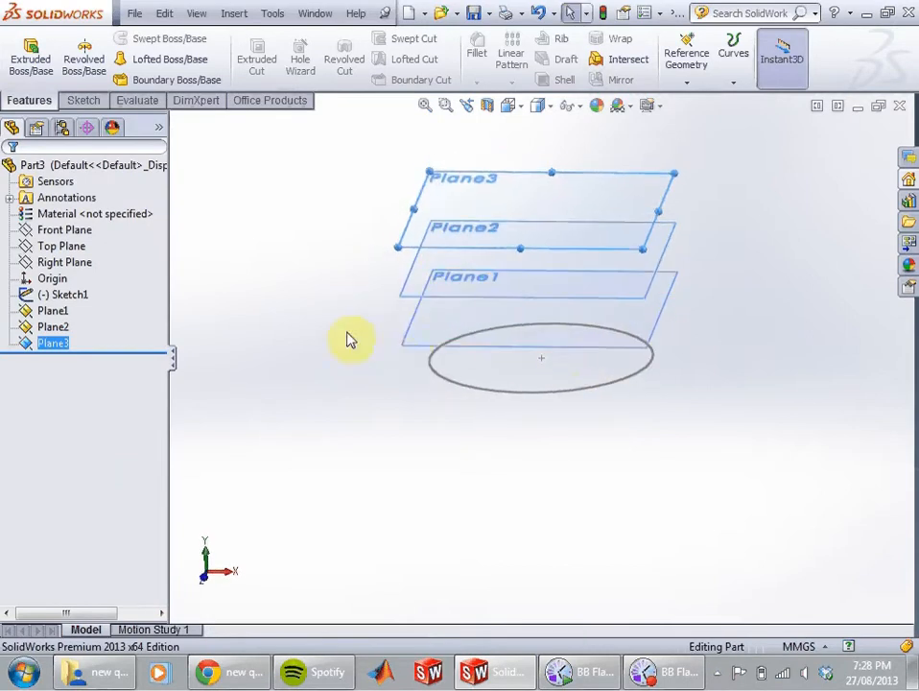
Step: On Plane1, sketch a circle of about 48 mm radius centred on the origin and exit the sketch
{"action": "left_click", "coordinate": [432, 353]}
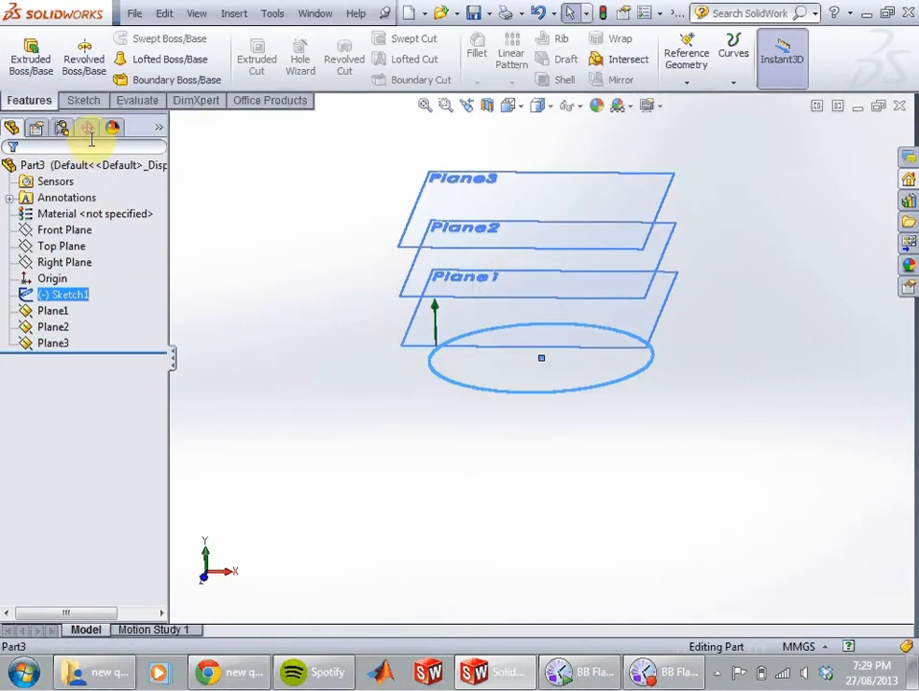
{"action": "left_click", "coordinate": [308, 181]}
{"action": "left_click", "coordinate": [83, 100]}
{"action": "left_click", "coordinate": [23, 53]}
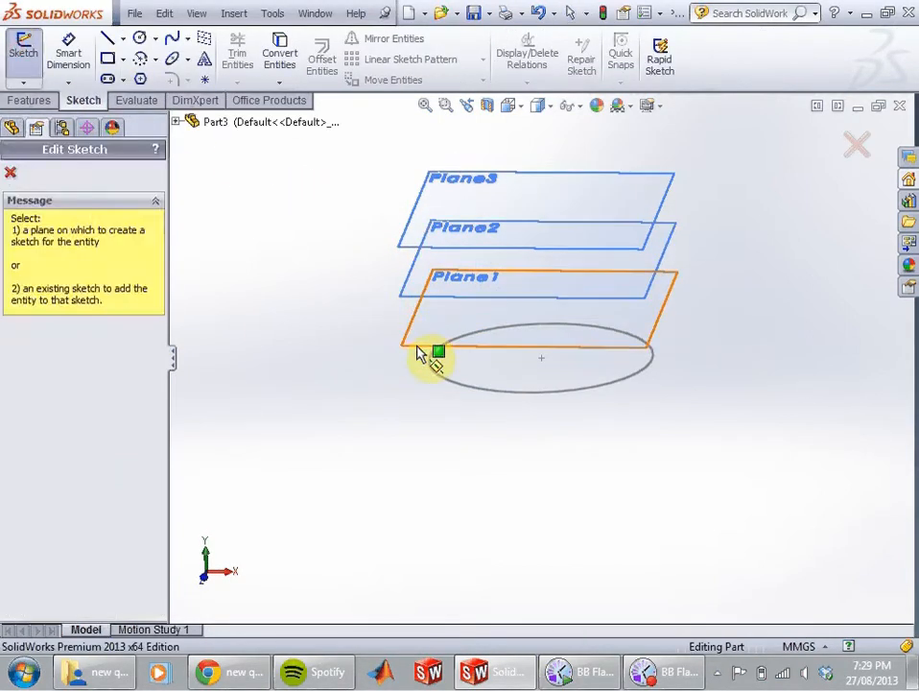
{"action": "left_click", "coordinate": [419, 353]}
{"action": "key", "text": "space"}
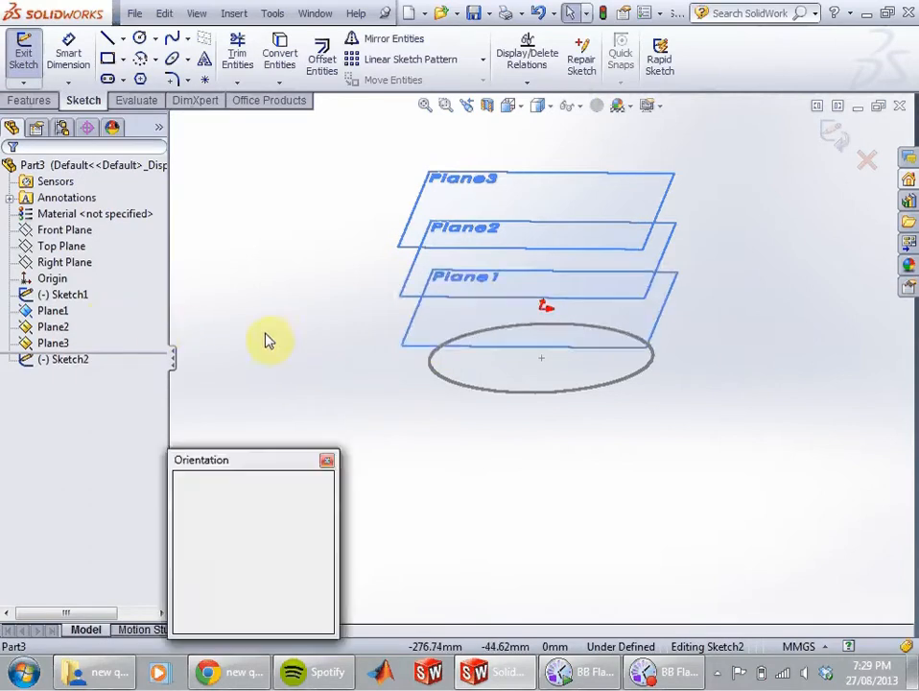
{"action": "left_click", "coordinate": [322, 556]}
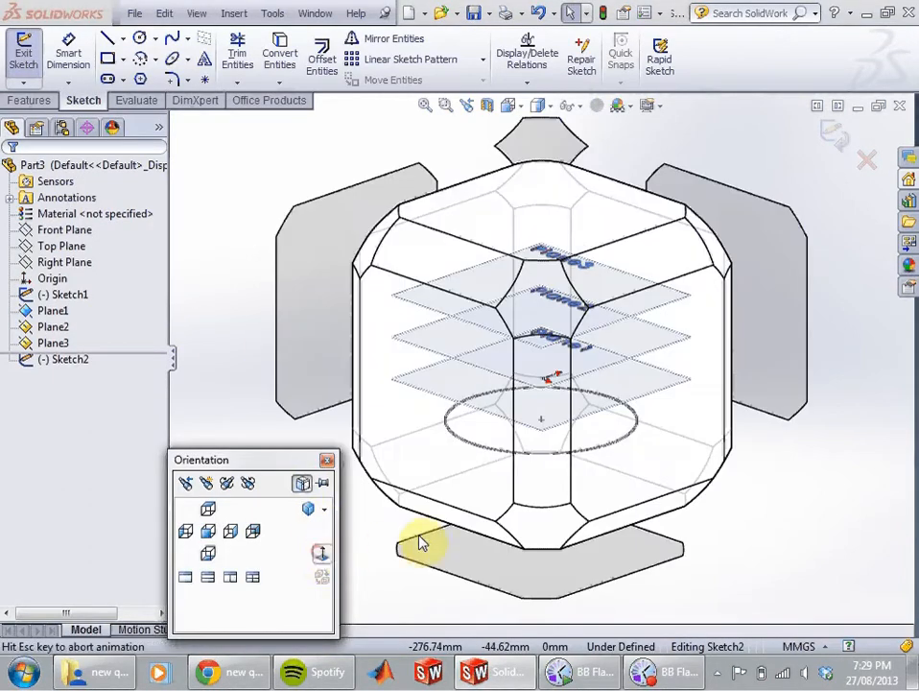
{"action": "left_click", "coordinate": [141, 41]}
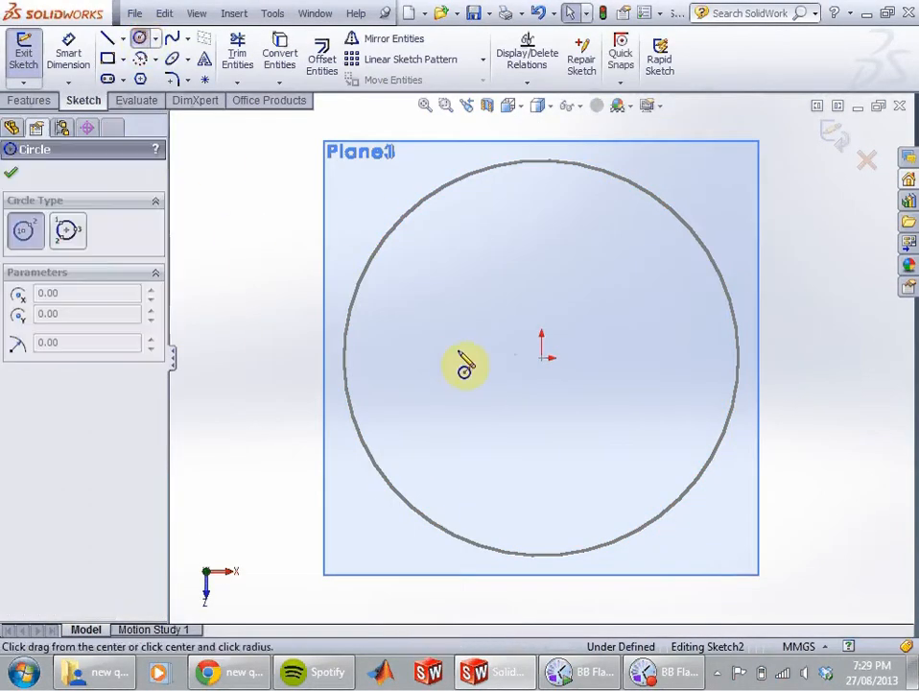
{"action": "left_click", "coordinate": [542, 357]}
{"action": "left_click", "coordinate": [655, 388]}
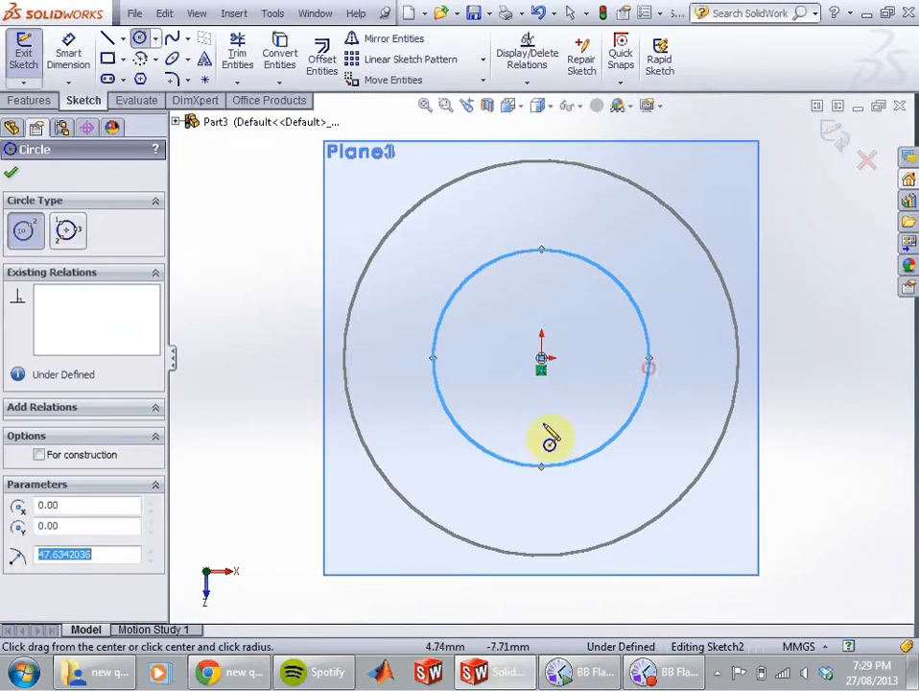
{"action": "left_click", "coordinate": [11, 172]}
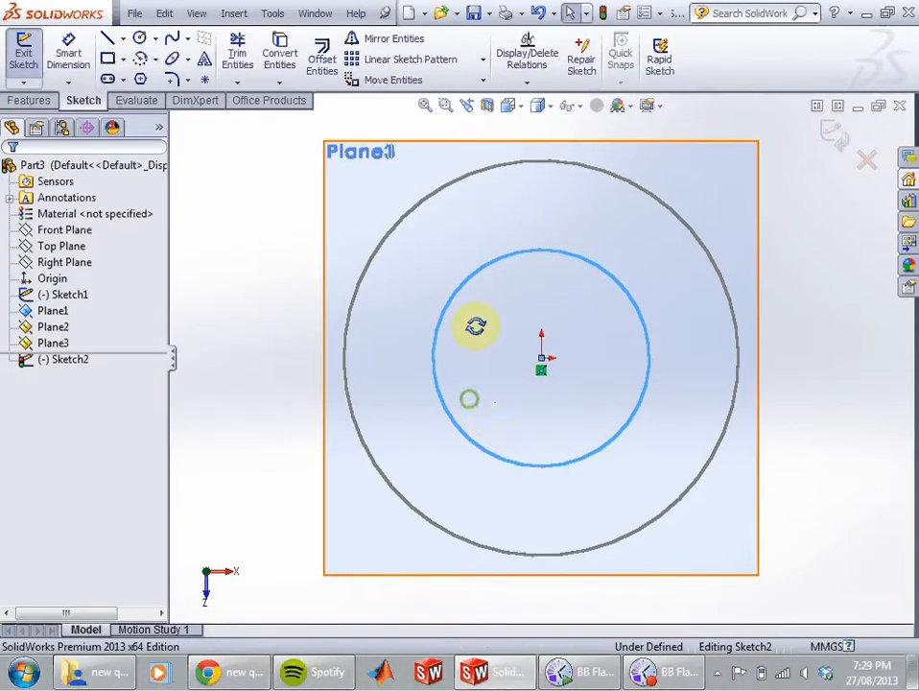
{"action": "middle_click_drag", "start_coordinate": [474, 326], "coordinate": [697, 251]}
{"action": "left_click", "coordinate": [832, 134]}
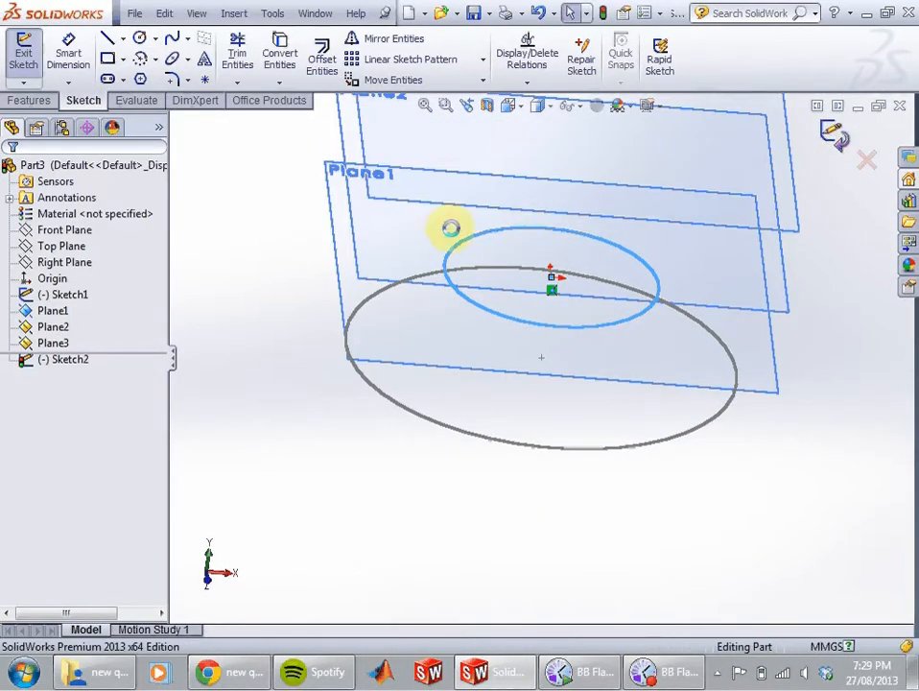
Step: On Plane2, sketch a circle of about 15 mm radius centred on the origin and exit the sketch
{"action": "mouse_move", "coordinate": [533, 267]}
{"action": "middle_mouse_down"}
{"action": "mouse_move", "coordinate": [512, 205]}
{"action": "mouse_move", "coordinate": [494, 213]}
{"action": "middle_mouse_up"}
{"action": "left_click", "coordinate": [362, 209]}
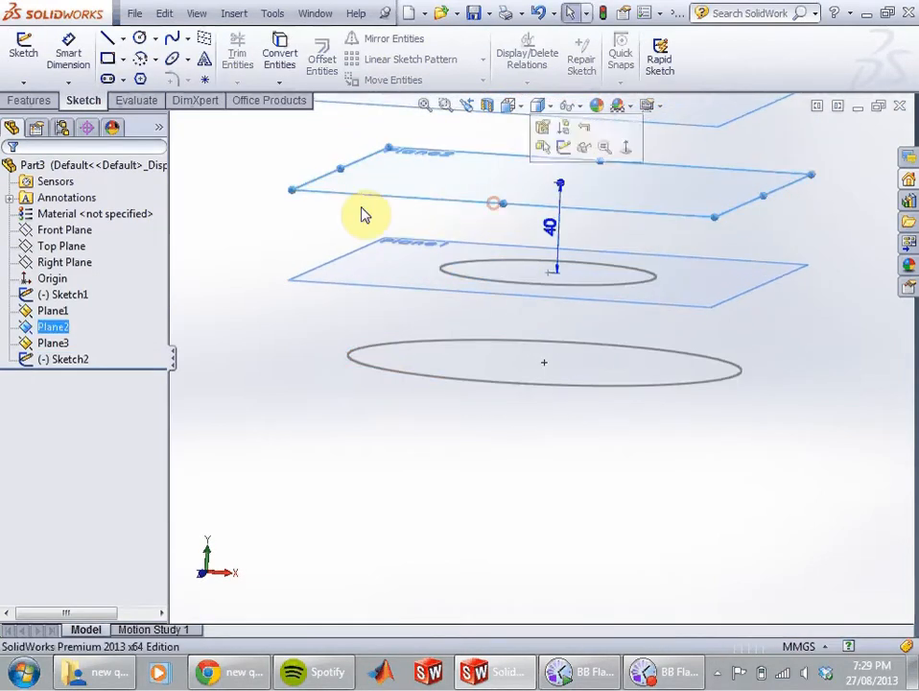
{"action": "left_click", "coordinate": [25, 50]}
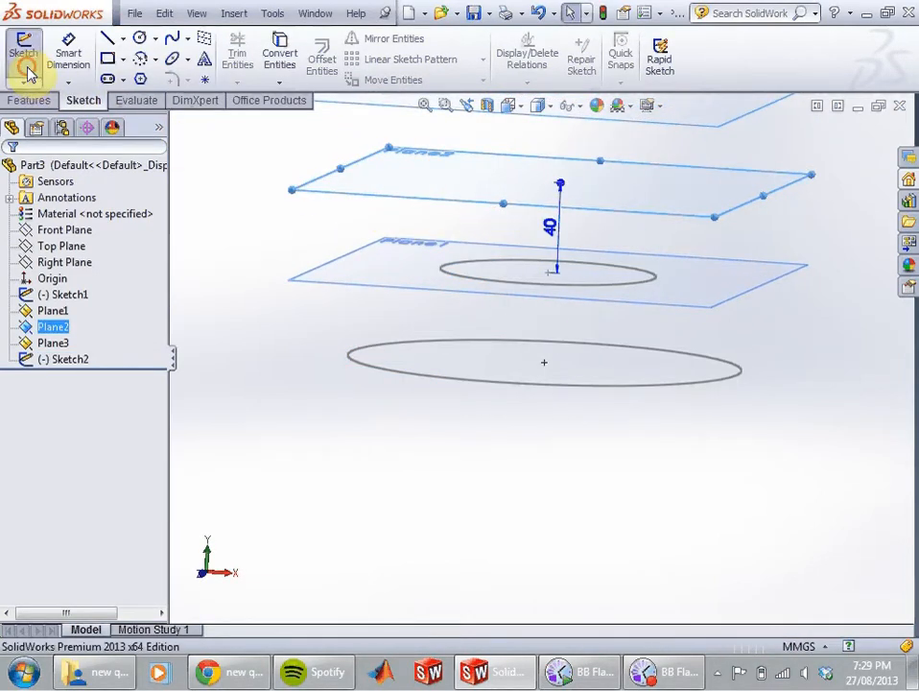
{"action": "mouse_move", "coordinate": [472, 215]}
{"action": "middle_mouse_down"}
{"action": "mouse_move", "coordinate": [463, 215]}
{"action": "mouse_move", "coordinate": [458, 300]}
{"action": "mouse_move", "coordinate": [467, 308]}
{"action": "mouse_move", "coordinate": [467, 420]}
{"action": "middle_mouse_up"}
{"action": "key", "text": "space"}
{"action": "left_click", "coordinate": [322, 557]}
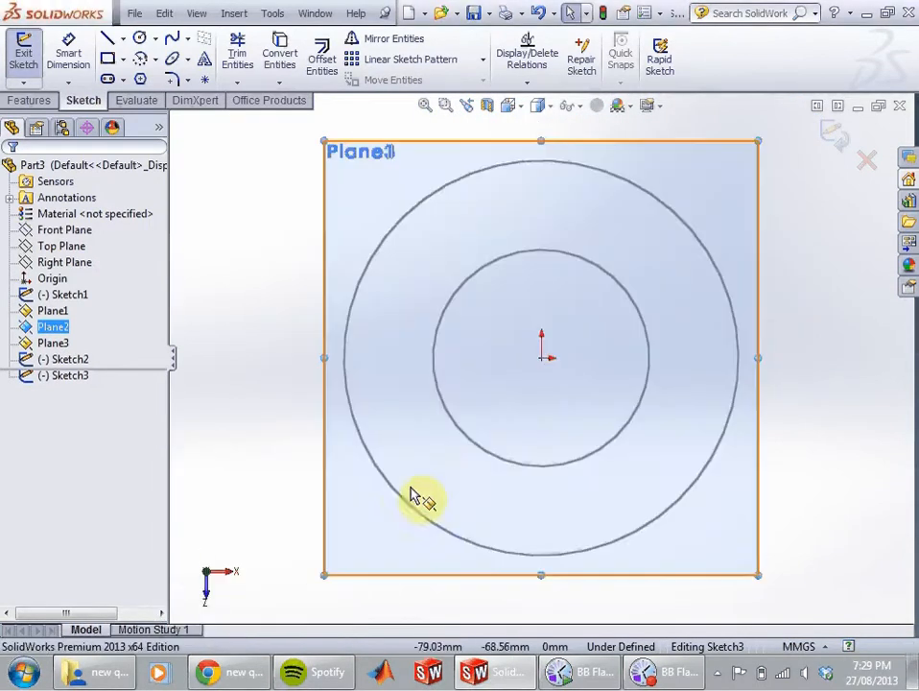
{"action": "left_click", "coordinate": [139, 39]}
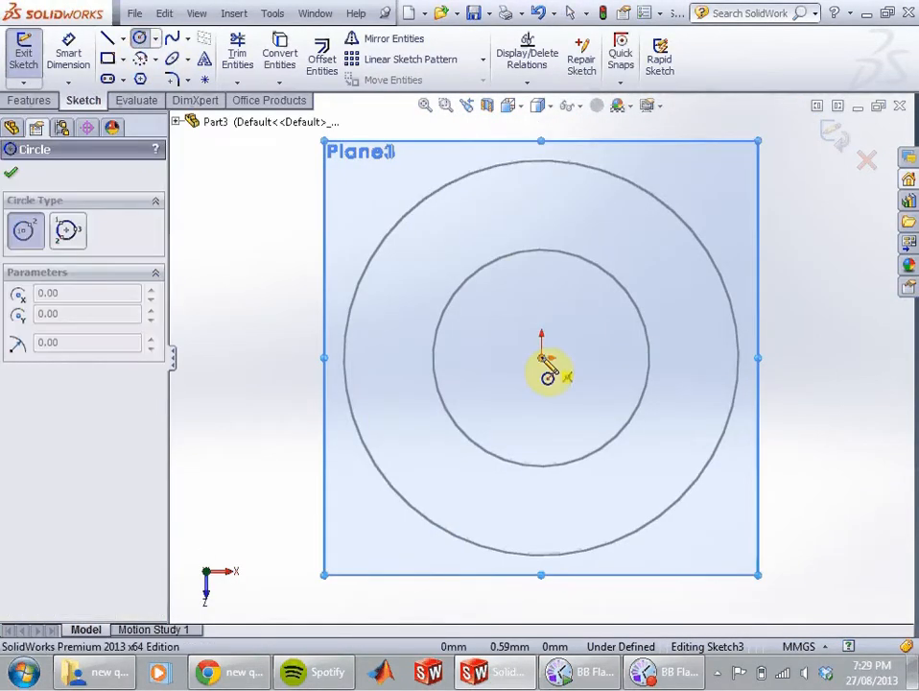
{"action": "left_click", "coordinate": [541, 357]}
{"action": "left_click", "coordinate": [577, 362]}
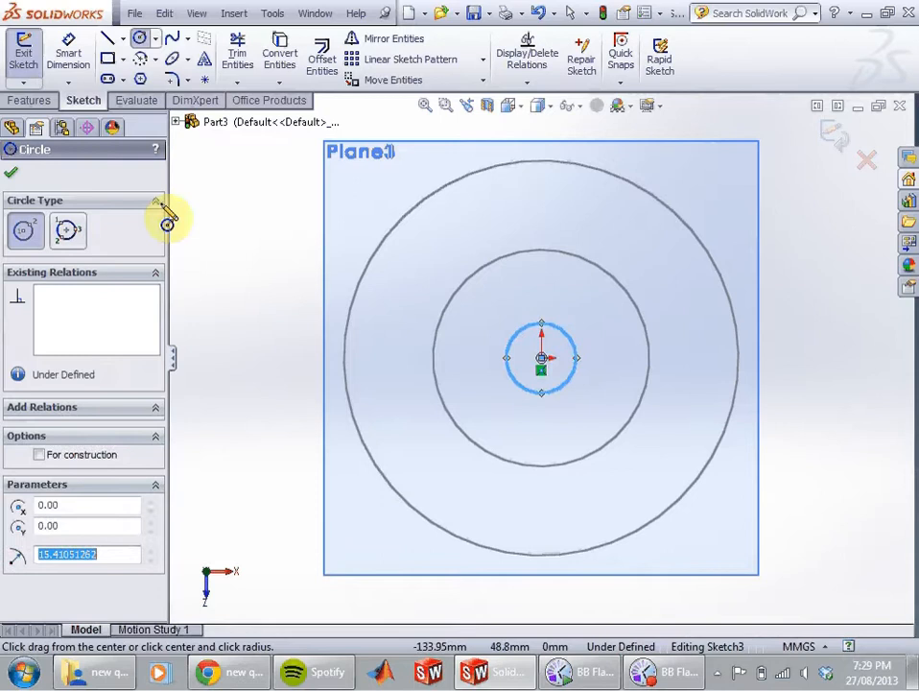
{"action": "left_click", "coordinate": [10, 173]}
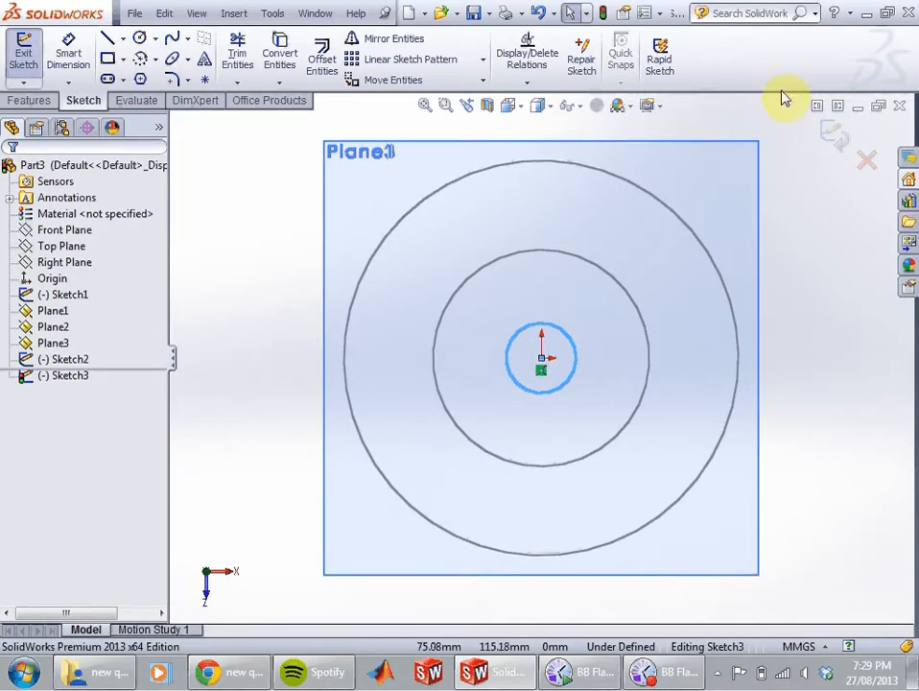
{"action": "left_click", "coordinate": [830, 139]}
Step: On Plane3, sketch a circle of about 43 mm radius centred on the origin
{"action": "middle_click_drag", "start_coordinate": [749, 458], "coordinate": [744, 225]}
{"action": "left_click", "coordinate": [634, 211]}
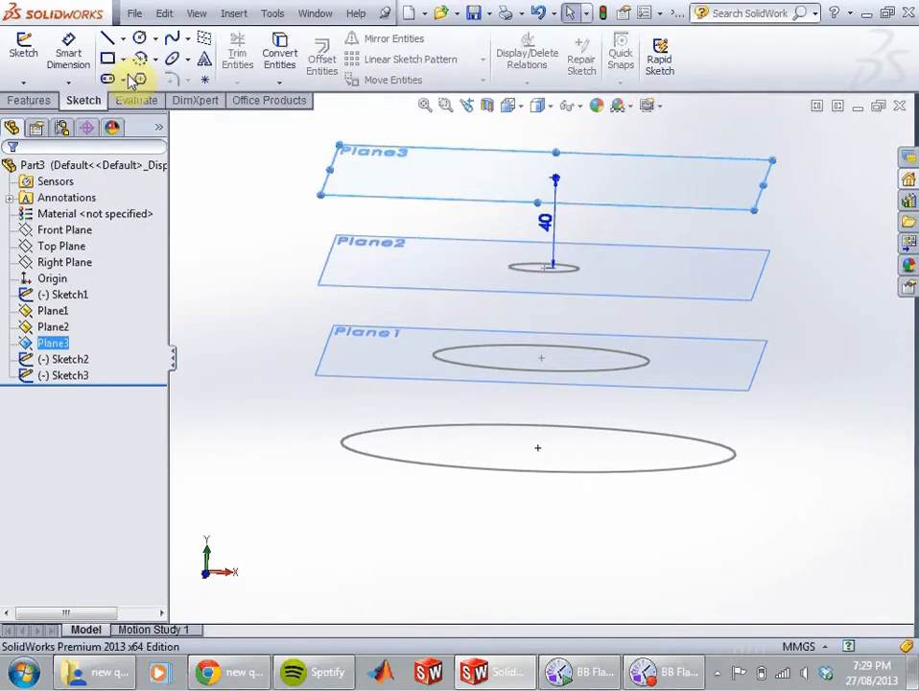
{"action": "left_click", "coordinate": [37, 75]}
{"action": "key", "text": "space"}
{"action": "key", "text": "ctrl+7"}
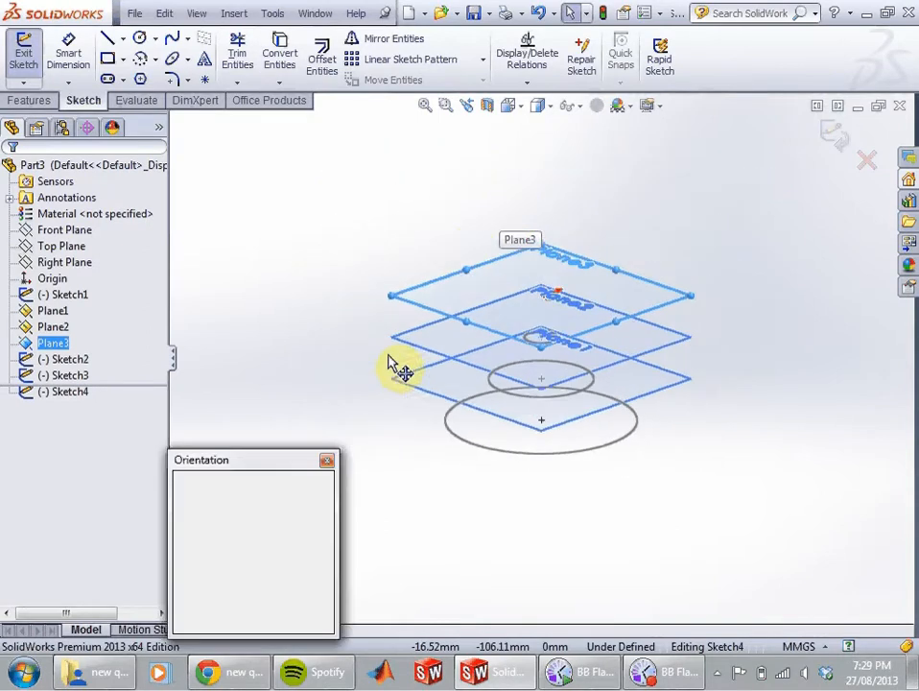
{"action": "left_click", "coordinate": [326, 548]}
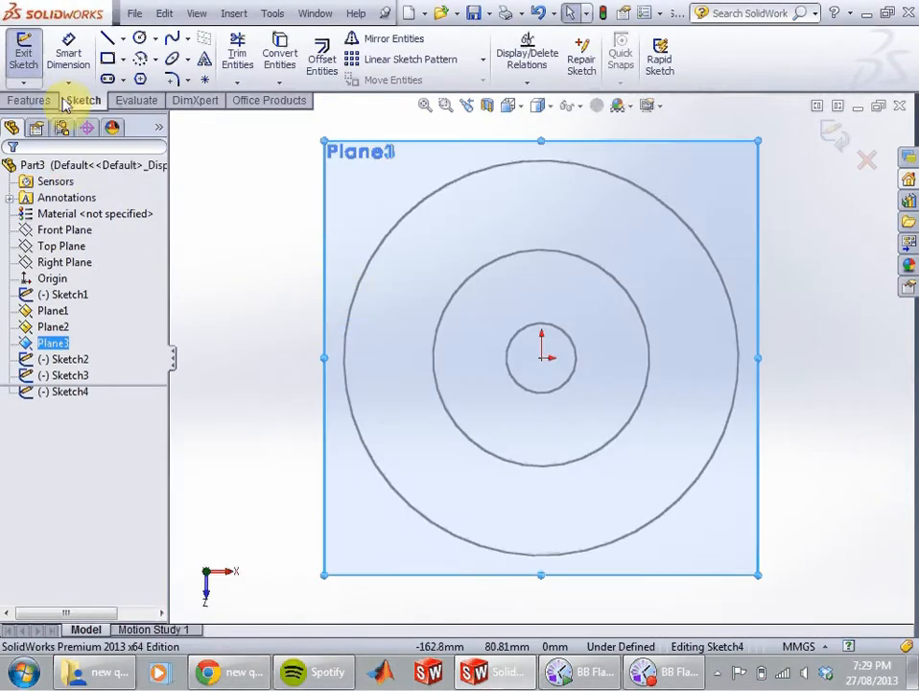
{"action": "left_click", "coordinate": [139, 38]}
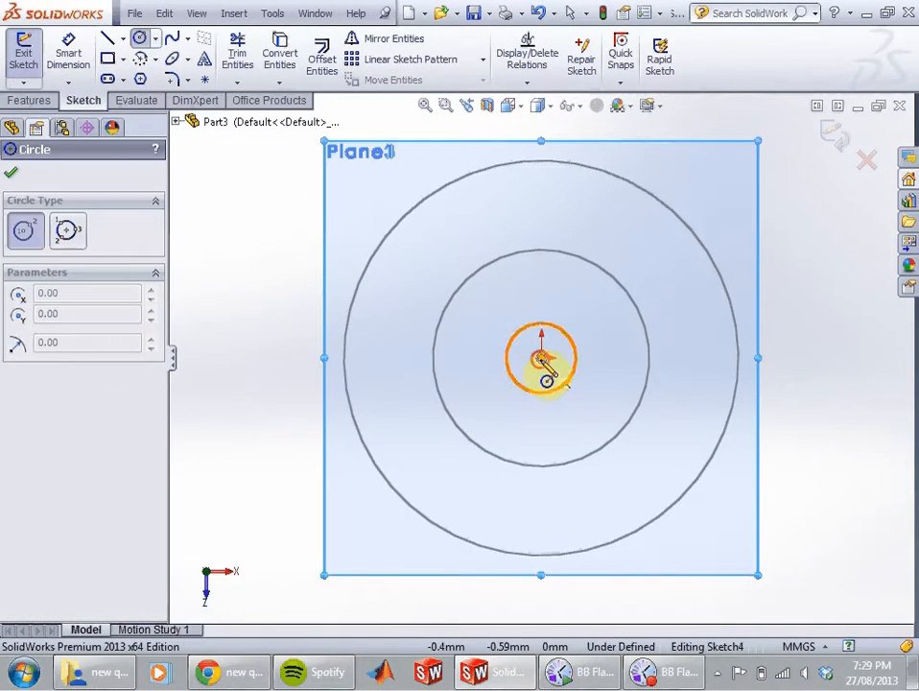
{"action": "left_click", "coordinate": [541, 358]}
{"action": "left_click", "coordinate": [637, 370]}
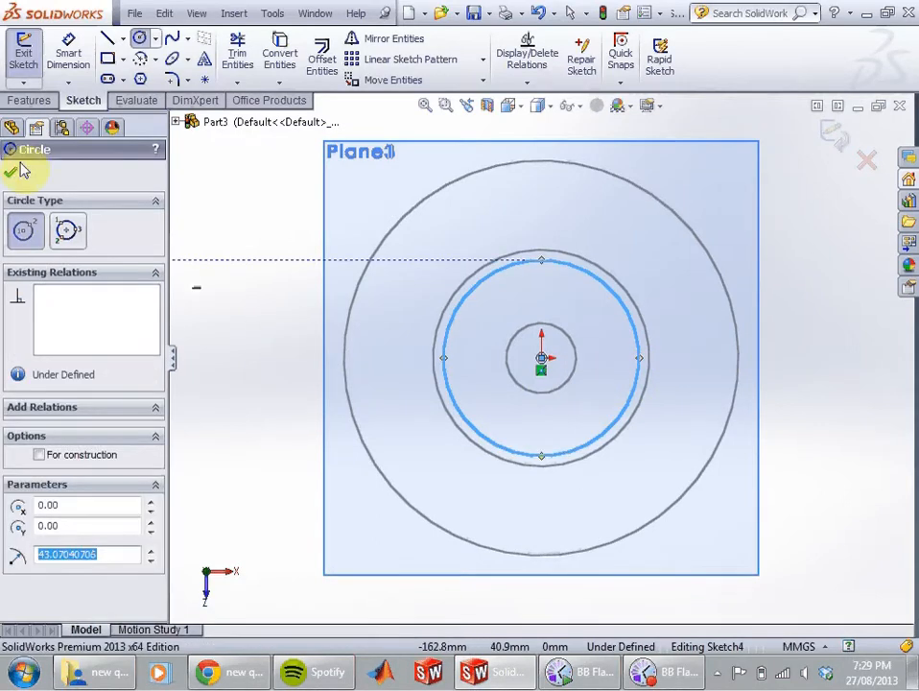
Step: Finish the circle on Plane3 and exit the sketch
{"action": "left_click", "coordinate": [17, 169]}
{"action": "middle_click_drag", "start_coordinate": [687, 455], "coordinate": [672, 293]}
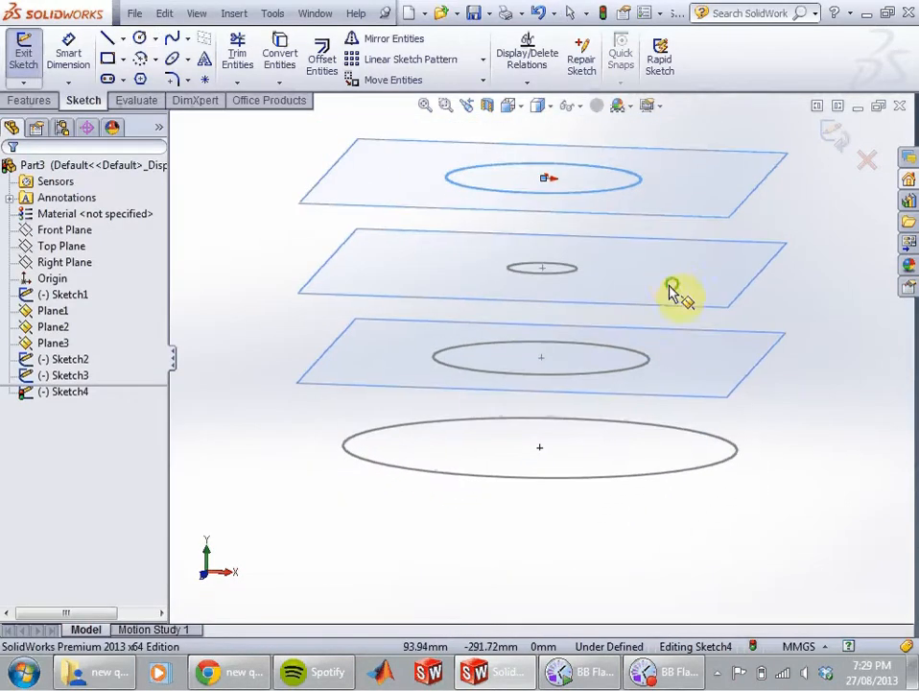
{"action": "left_click", "coordinate": [840, 144]}
Step: Start a Lofted Boss/Base and remove the preselected Plane3 circle from its profiles
{"action": "left_click", "coordinate": [29, 101]}
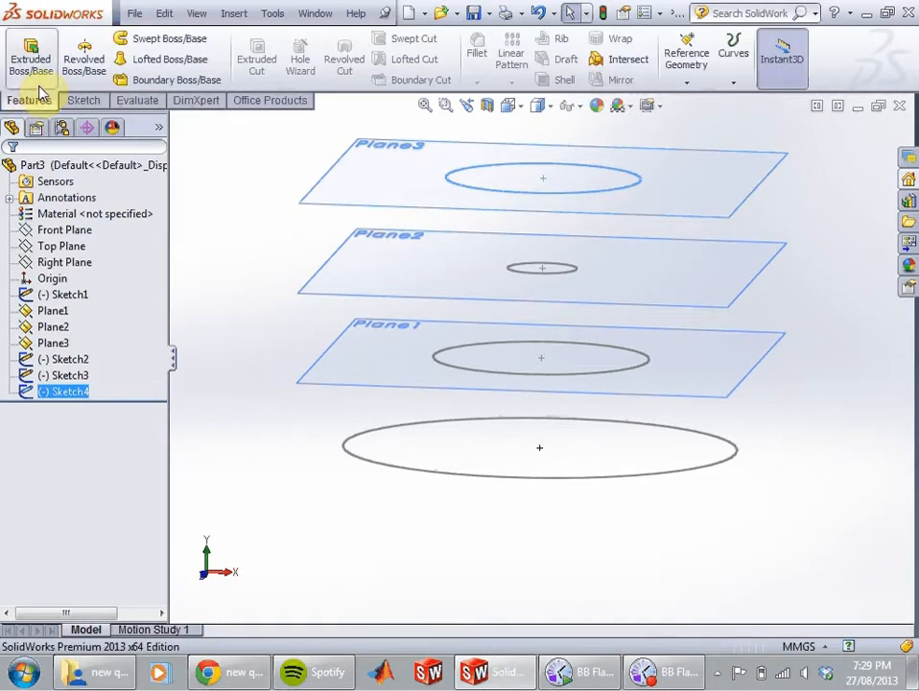
{"action": "left_click", "coordinate": [179, 59]}
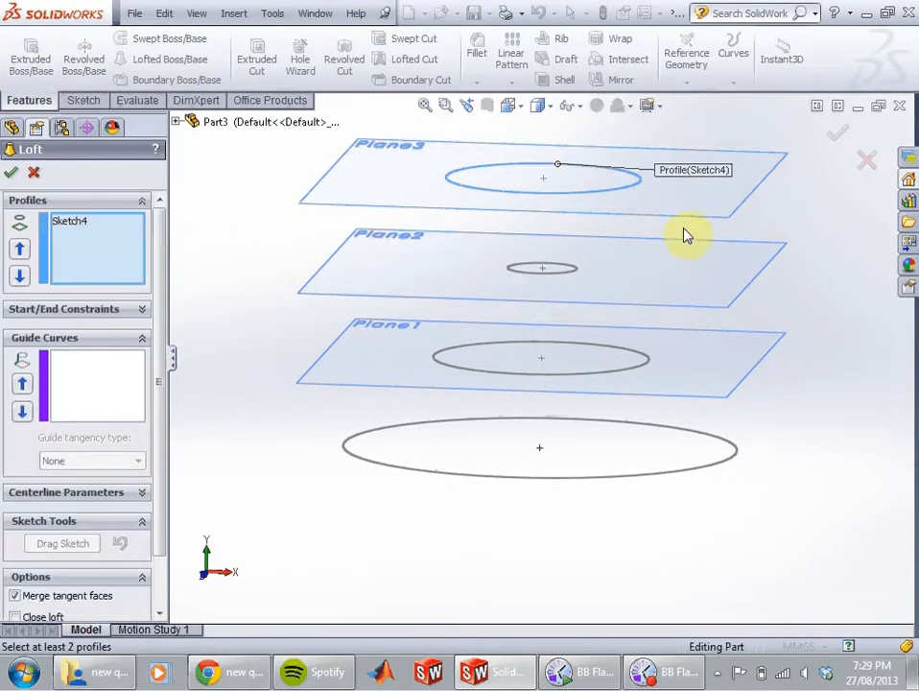
{"action": "middle_click_drag", "start_coordinate": [666, 240], "coordinate": [563, 228]}
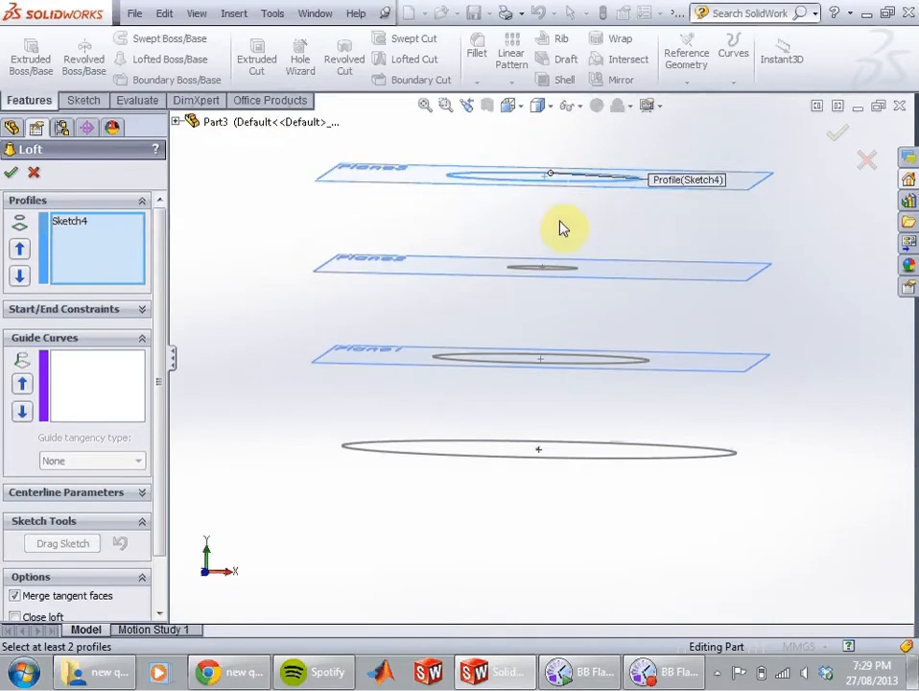
{"action": "right_click", "coordinate": [69, 228]}
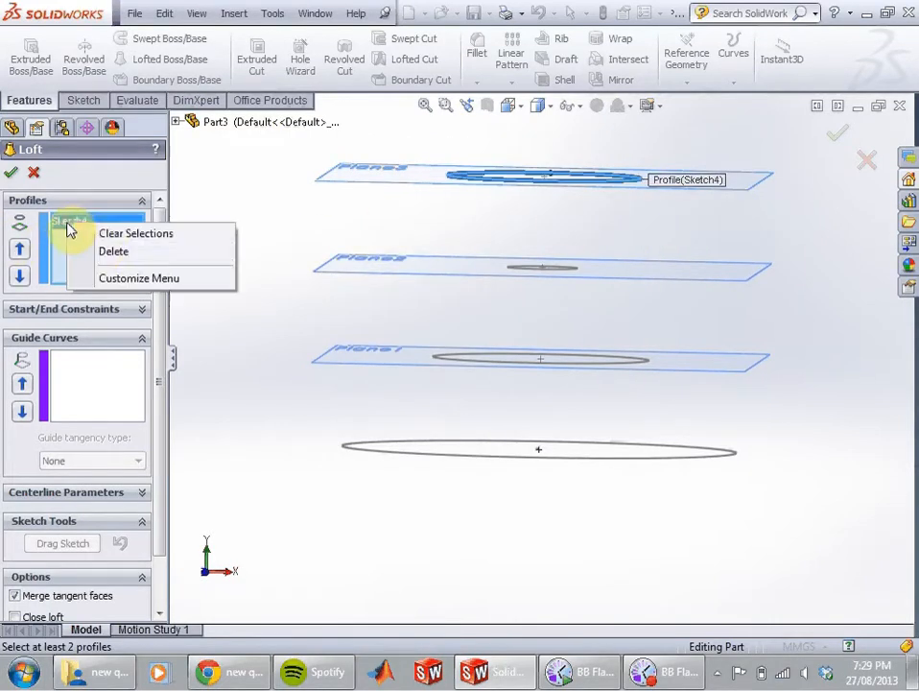
{"action": "left_click", "coordinate": [81, 252]}
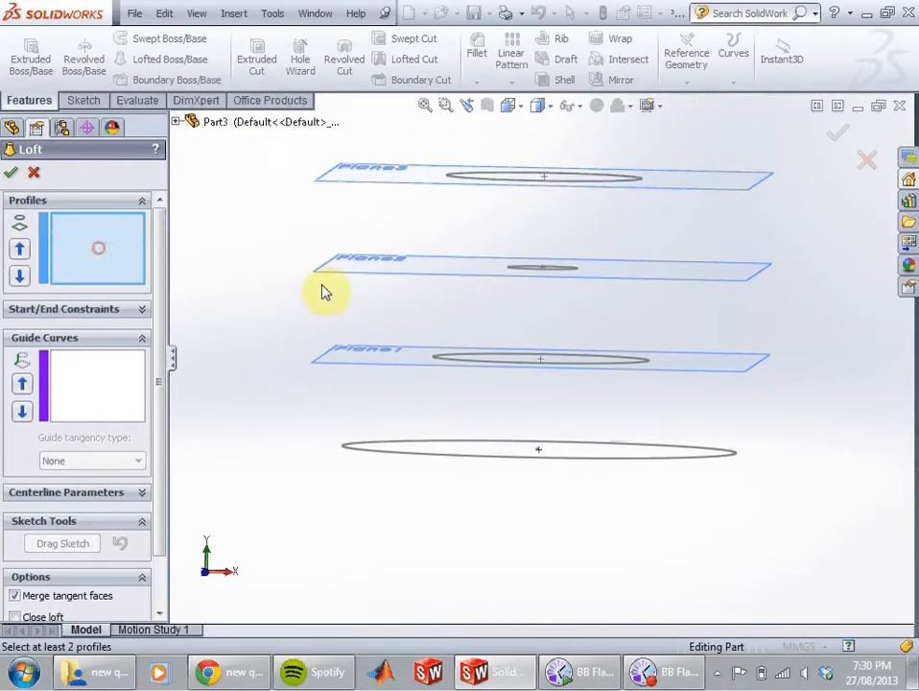
Step: Loft through the four circles in order from the base circle up to the Plane3 circle and accept the feature
{"action": "left_click", "coordinate": [625, 459]}
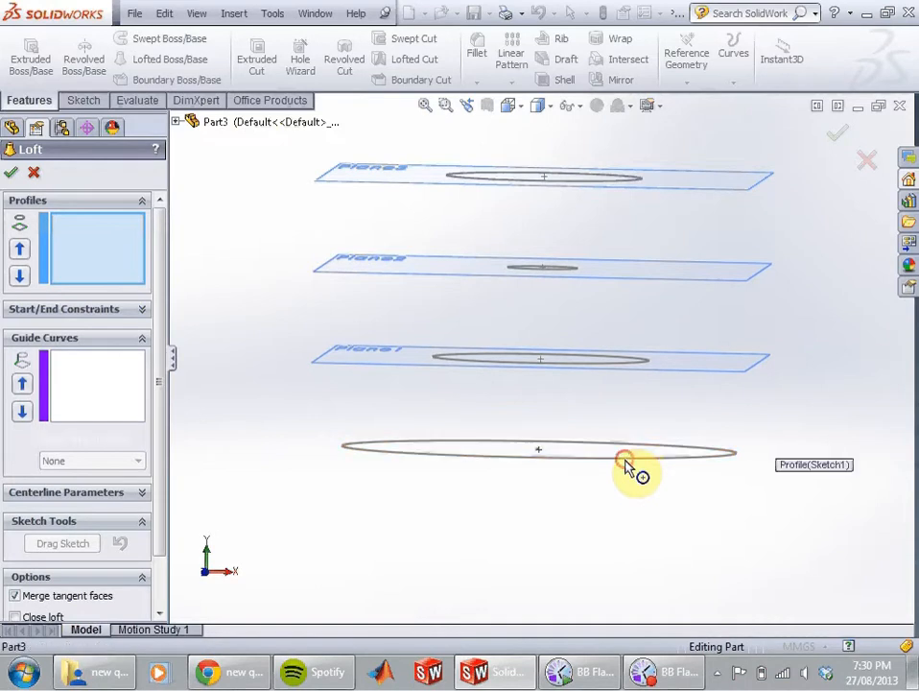
{"action": "left_click", "coordinate": [609, 363]}
{"action": "left_click", "coordinate": [559, 271]}
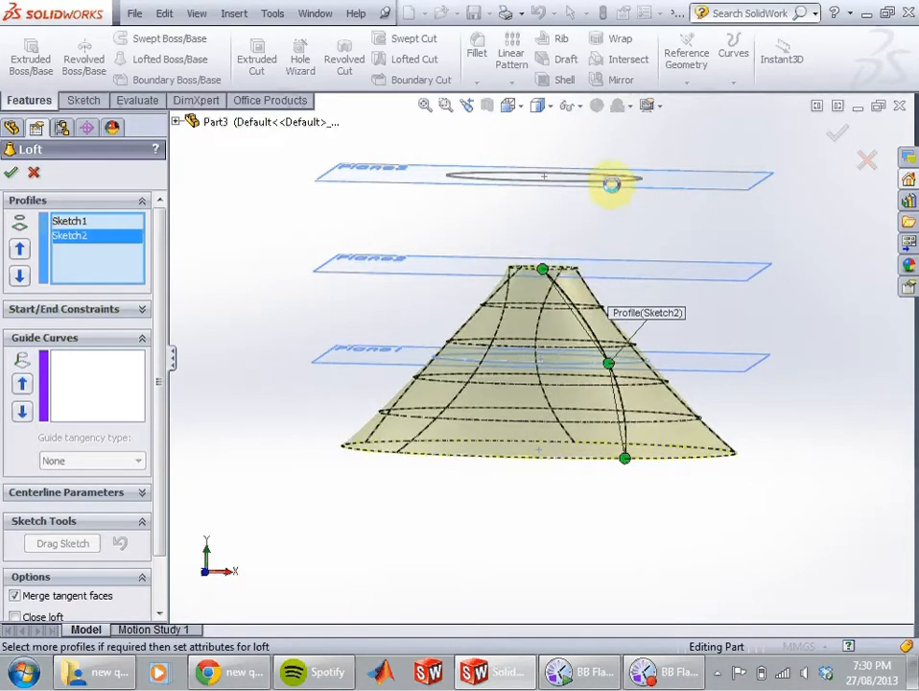
{"action": "left_click", "coordinate": [619, 181]}
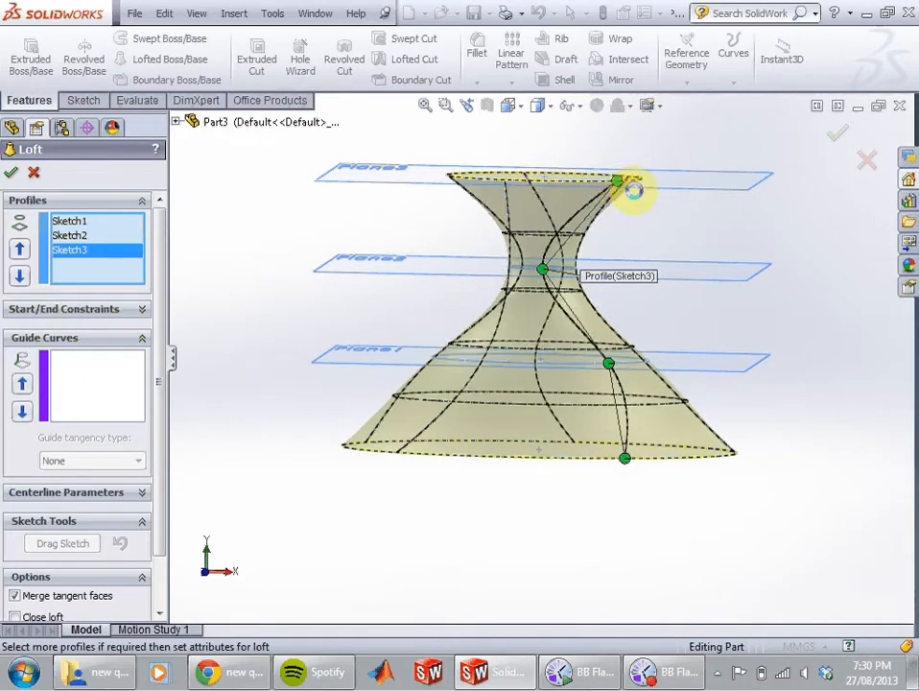
{"action": "mouse_move", "coordinate": [632, 189]}
{"action": "middle_mouse_down"}
{"action": "mouse_move", "coordinate": [687, 236]}
{"action": "mouse_move", "coordinate": [632, 259]}
{"action": "mouse_move", "coordinate": [560, 267]}
{"action": "mouse_move", "coordinate": [537, 258]}
{"action": "mouse_move", "coordinate": [683, 248]}
{"action": "mouse_move", "coordinate": [716, 228]}
{"action": "mouse_move", "coordinate": [697, 232]}
{"action": "middle_mouse_up"}
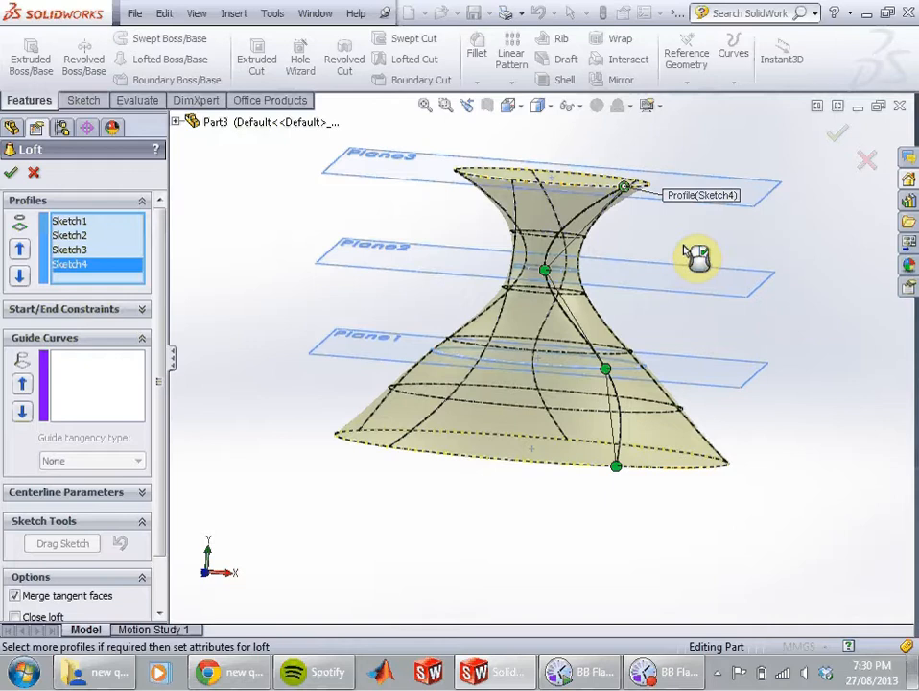
{"action": "middle_click_drag", "start_coordinate": [644, 343], "coordinate": [674, 262]}
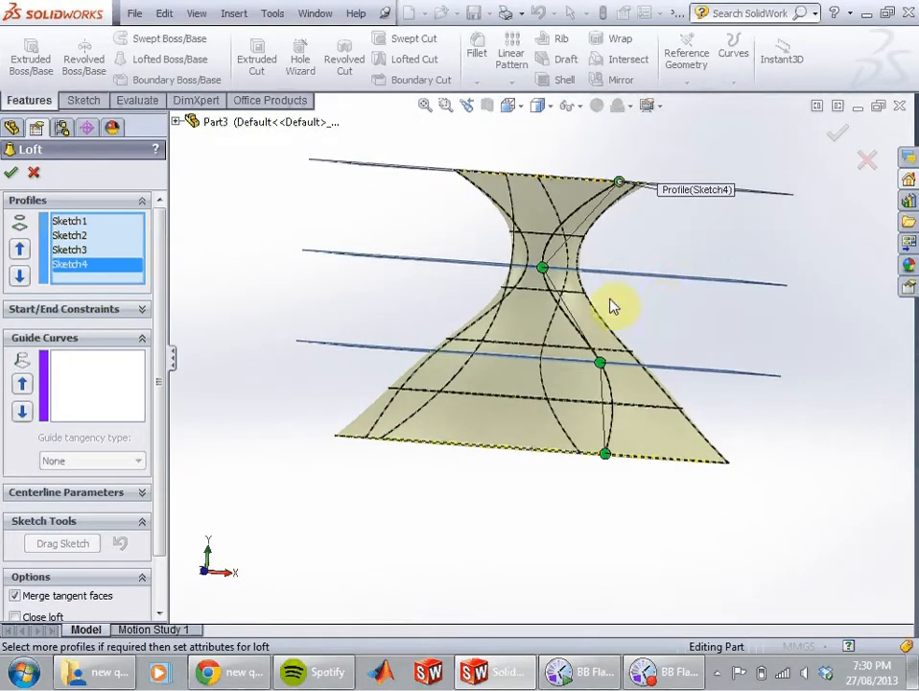
{"action": "middle_click_drag", "start_coordinate": [478, 308], "coordinate": [460, 323]}
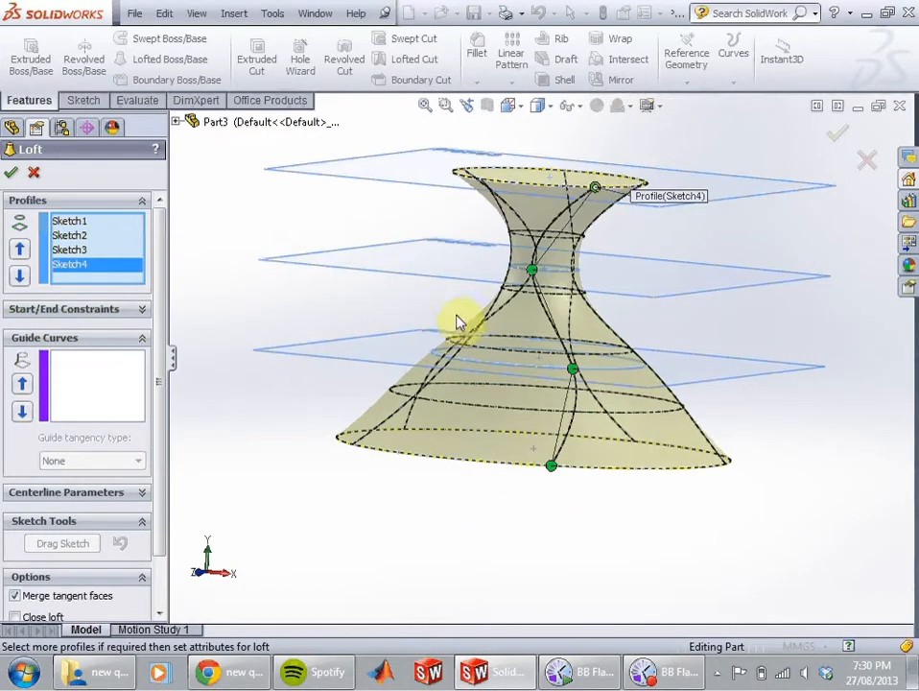
{"action": "left_click", "coordinate": [11, 172]}
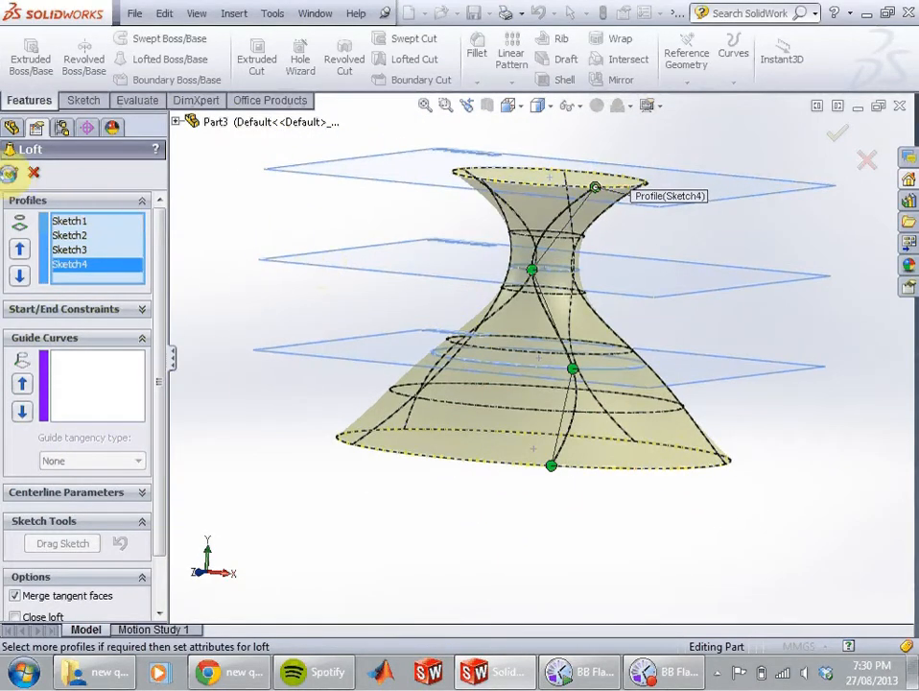
{"action": "middle_click_drag", "start_coordinate": [439, 265], "coordinate": [396, 263]}
{"action": "left_click", "coordinate": [622, 248]}
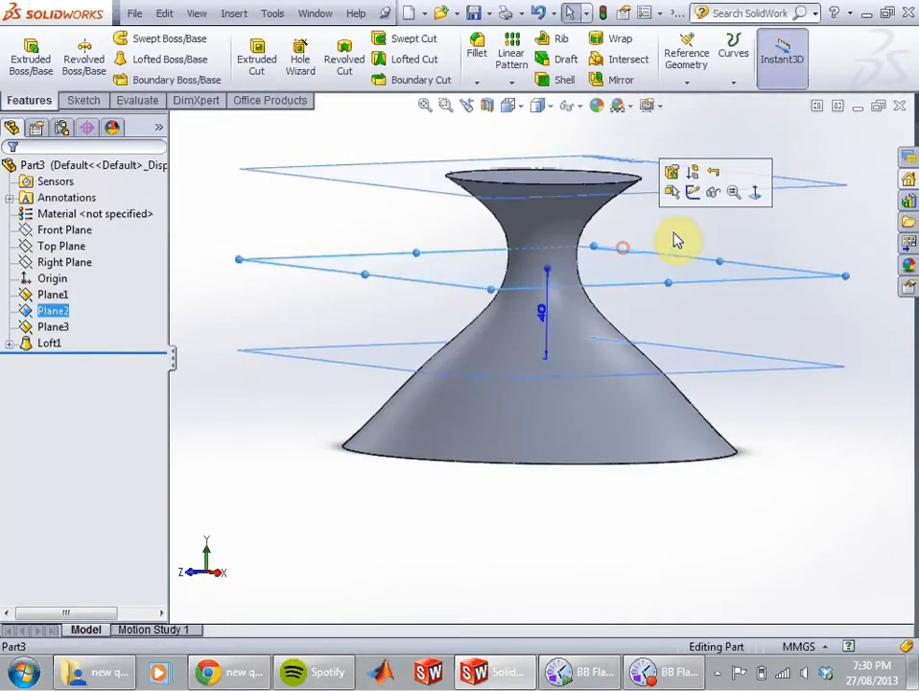
{"action": "middle_click_drag", "start_coordinate": [673, 232], "coordinate": [651, 277]}
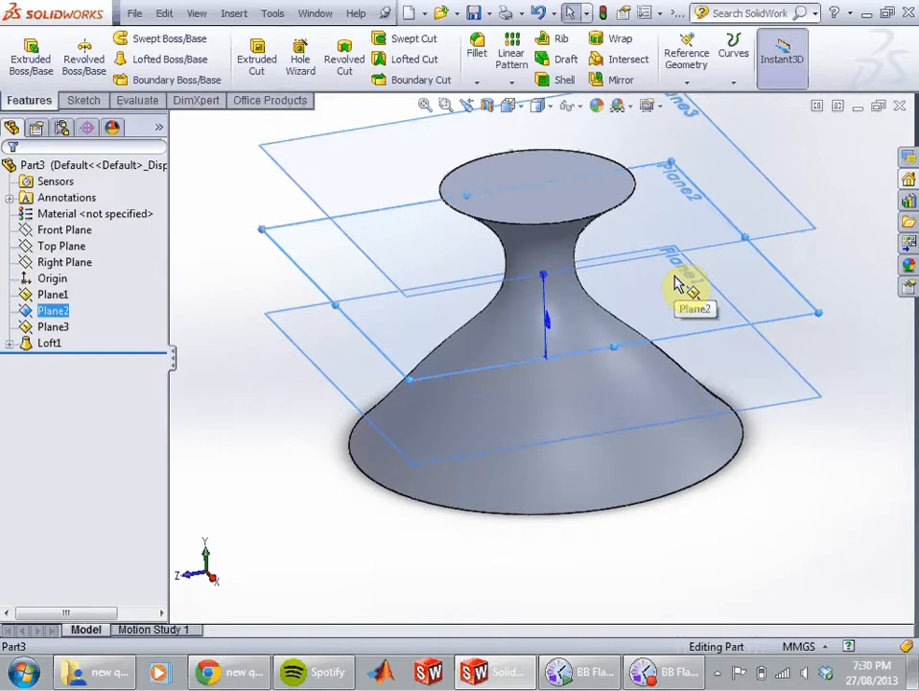
{"action": "scroll", "coordinate": [618, 302], "scroll_direction": "up", "scroll_amount": 2}
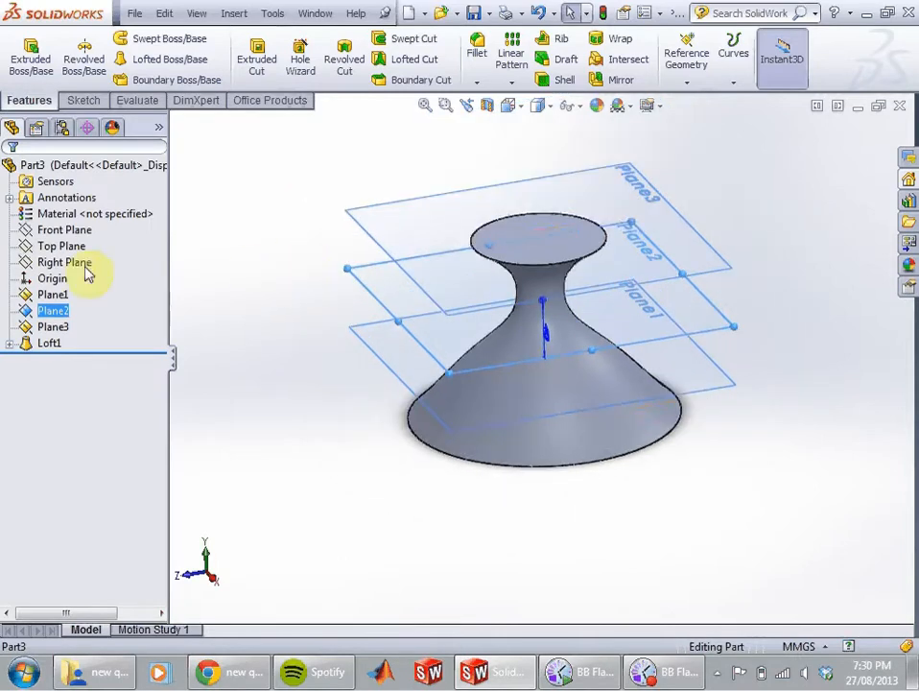
{"action": "left_click", "coordinate": [60, 270]}
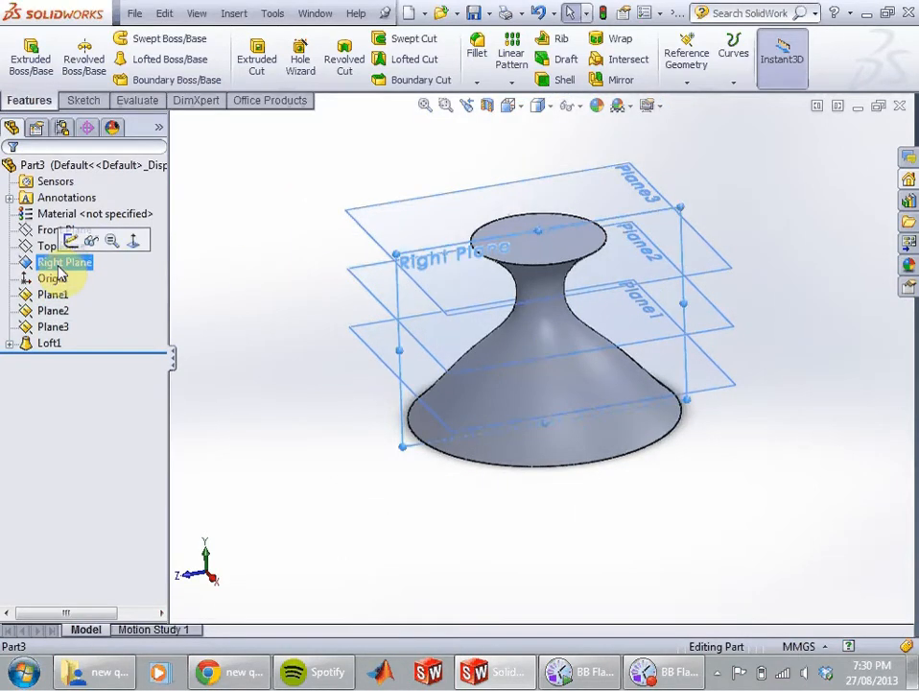
{"action": "left_click", "coordinate": [71, 241]}
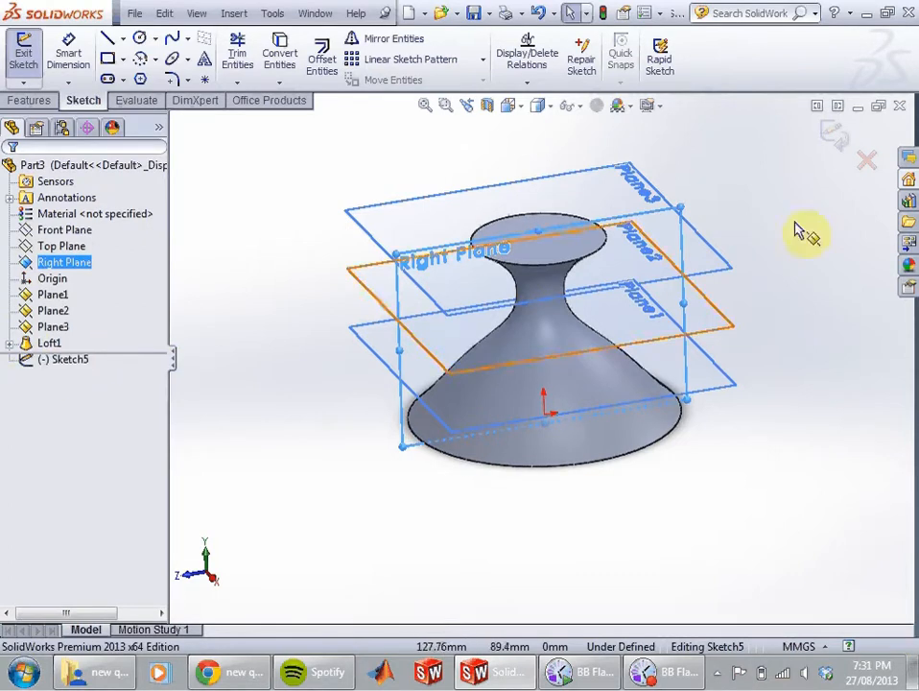
{"action": "left_click", "coordinate": [865, 162]}
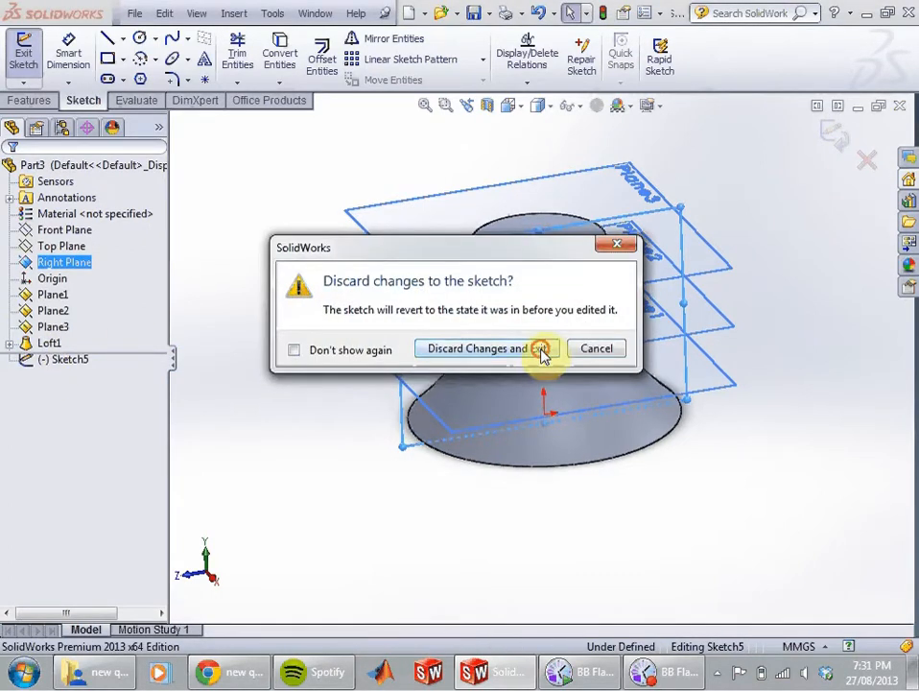
{"action": "left_click", "coordinate": [539, 350]}
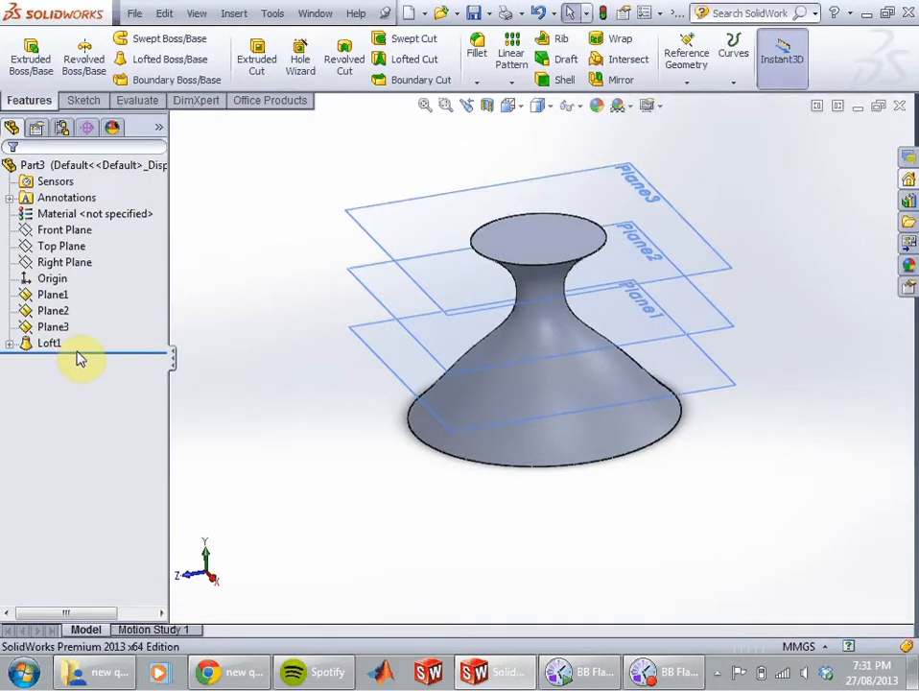
{"action": "left_click_drag", "start_coordinate": [86, 351], "coordinate": [170, 336]}
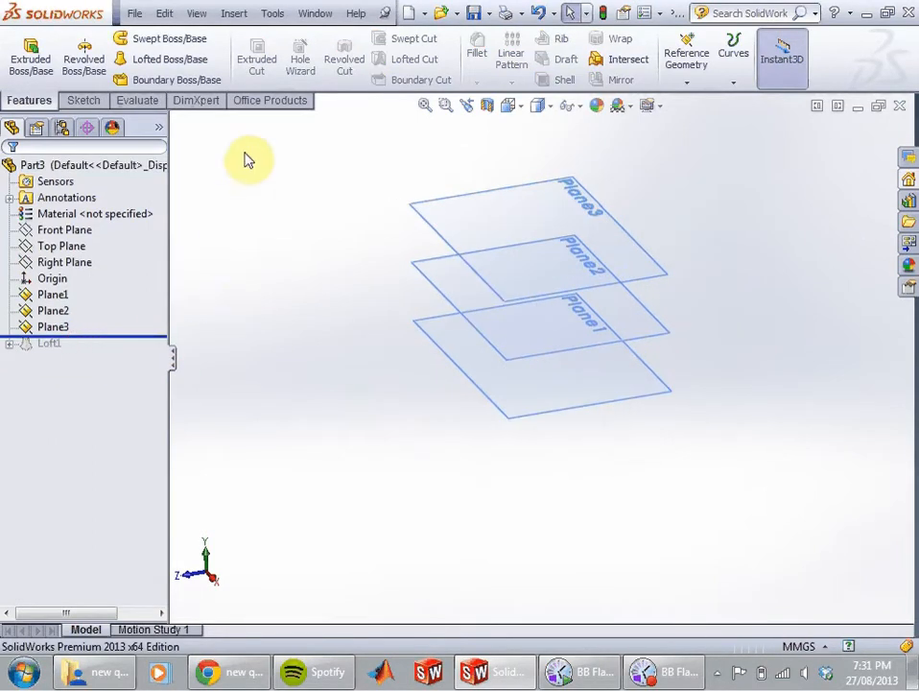
{"action": "left_click", "coordinate": [61, 262]}
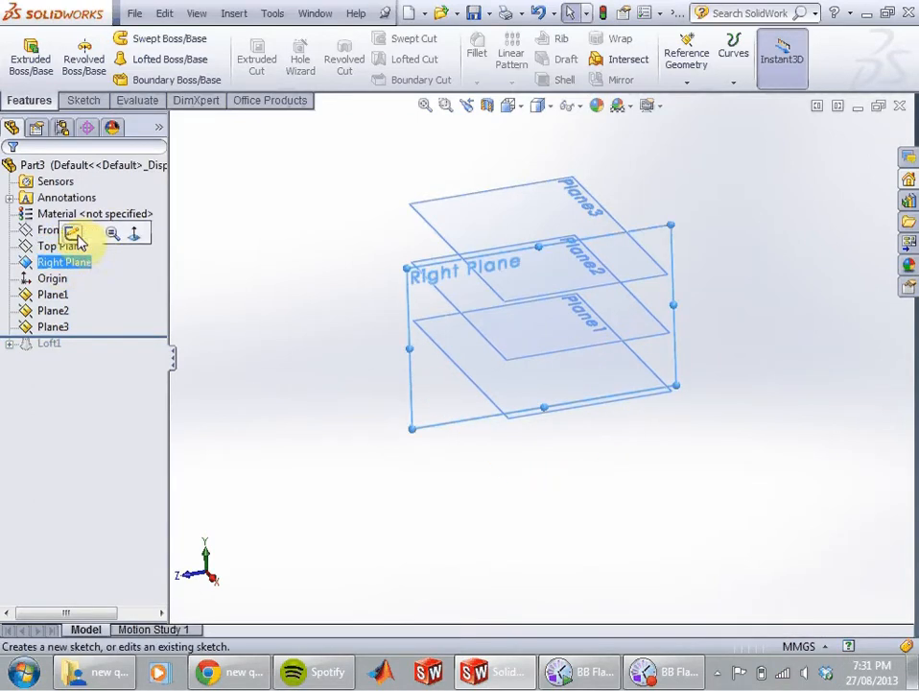
{"action": "left_click", "coordinate": [70, 232]}
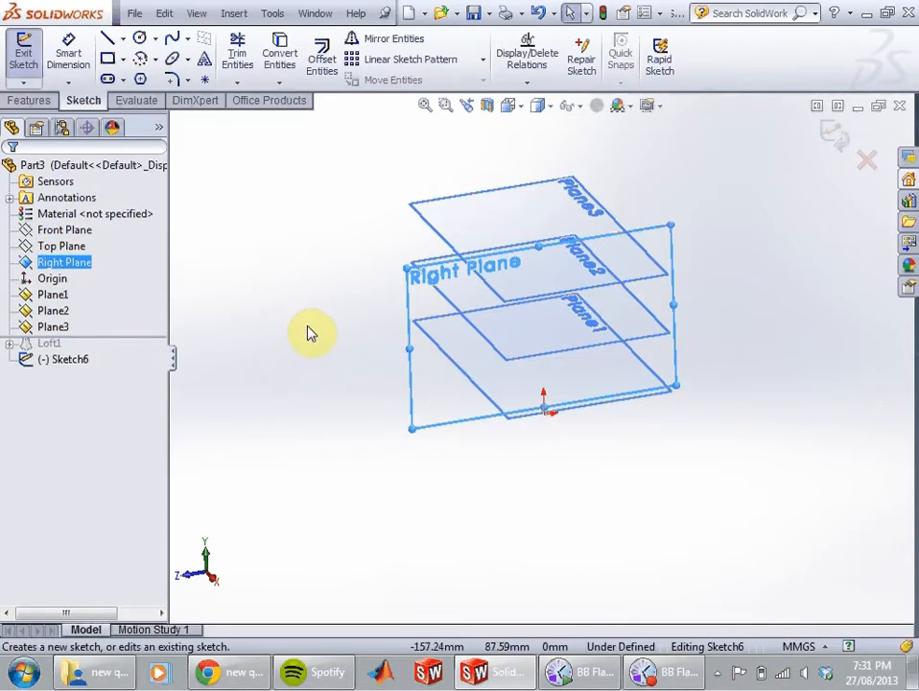
{"action": "key", "text": "space"}
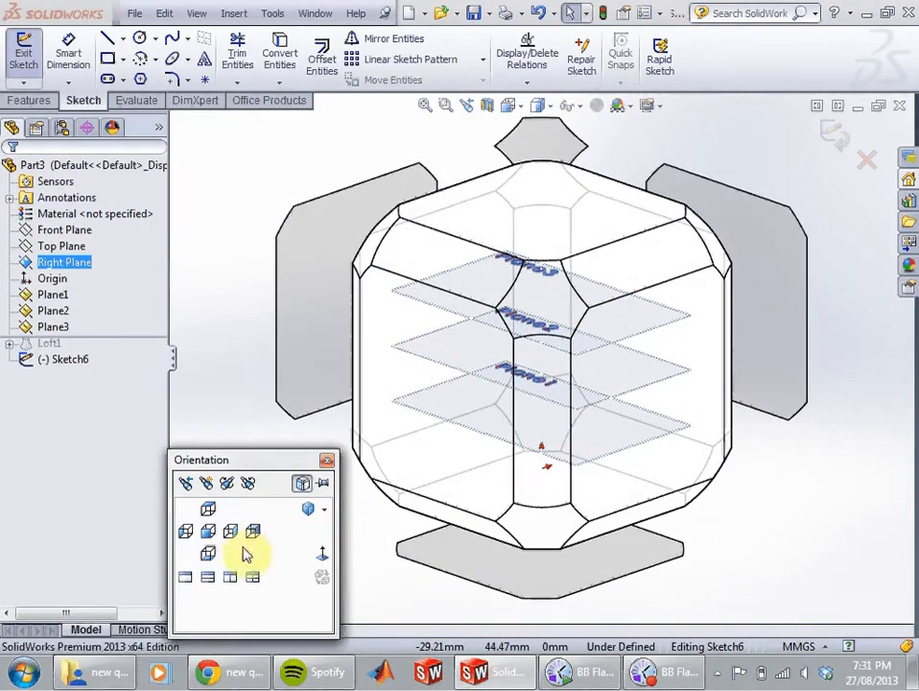
{"action": "left_click", "coordinate": [323, 554]}
{"action": "scroll", "coordinate": [528, 346], "scroll_direction": "up", "scroll_amount": 3}
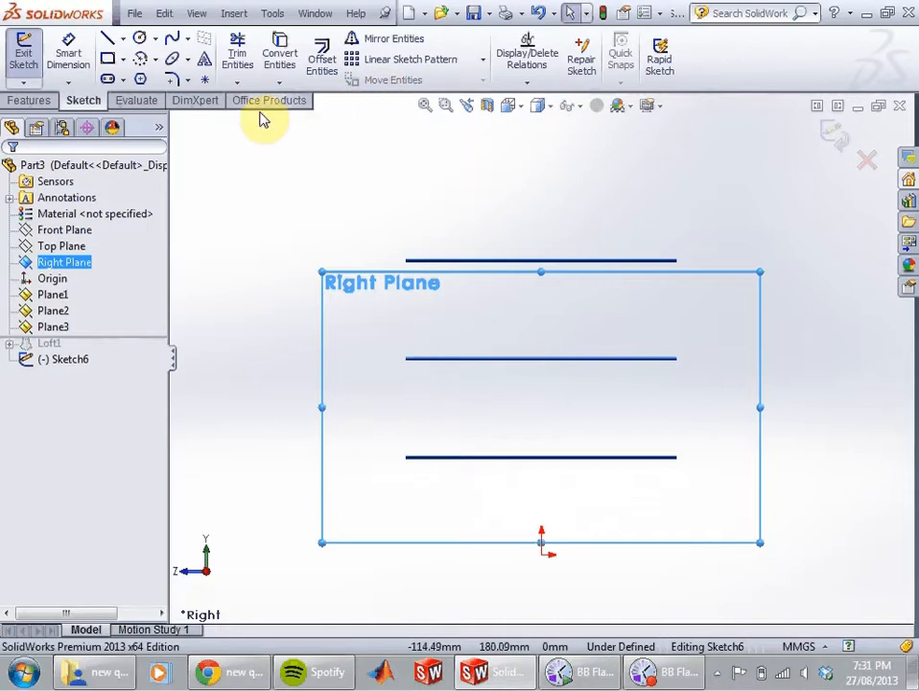
{"action": "key", "text": "ctrl+z"}
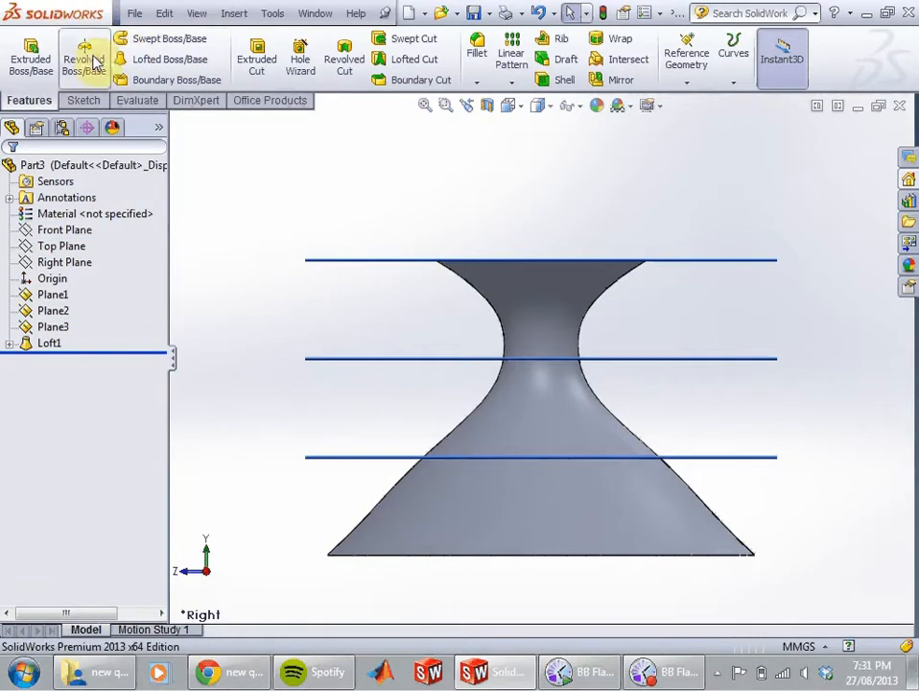
Step: On the Right Plane, sketch a spline along one side of the loft's silhouette, with points at the base, Plane1, Plane2 and Plane3
{"action": "left_click", "coordinate": [60, 262]}
{"action": "left_click", "coordinate": [72, 234]}
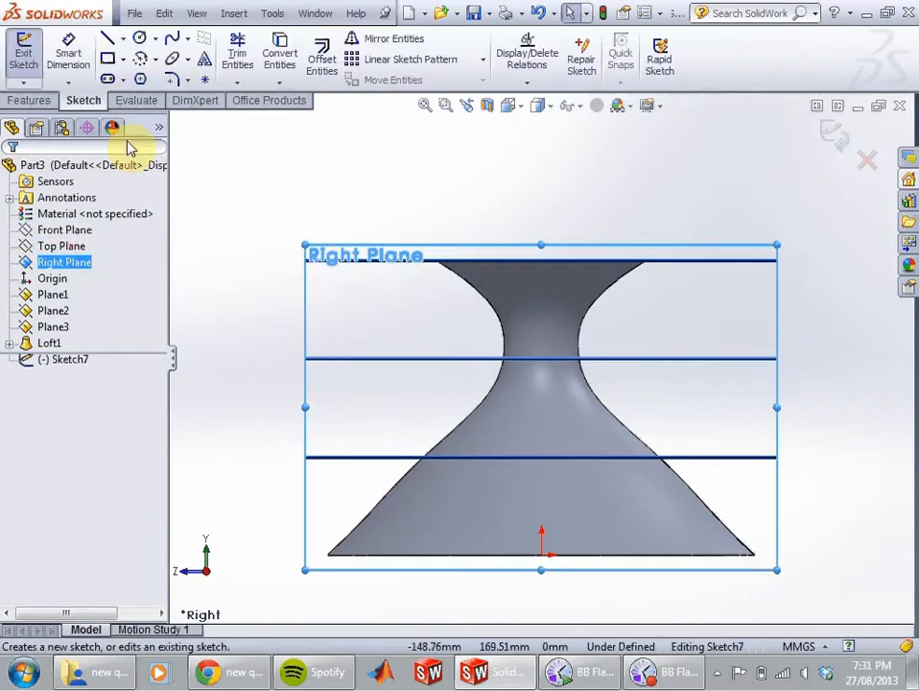
{"action": "left_click", "coordinate": [174, 39]}
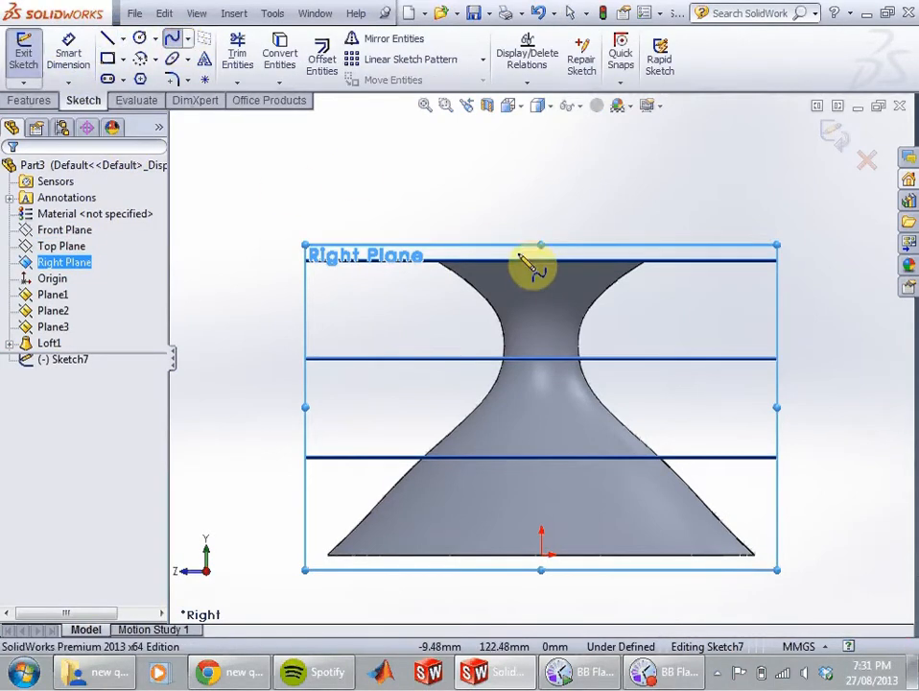
{"action": "left_click", "coordinate": [327, 555]}
{"action": "left_click", "coordinate": [423, 457]}
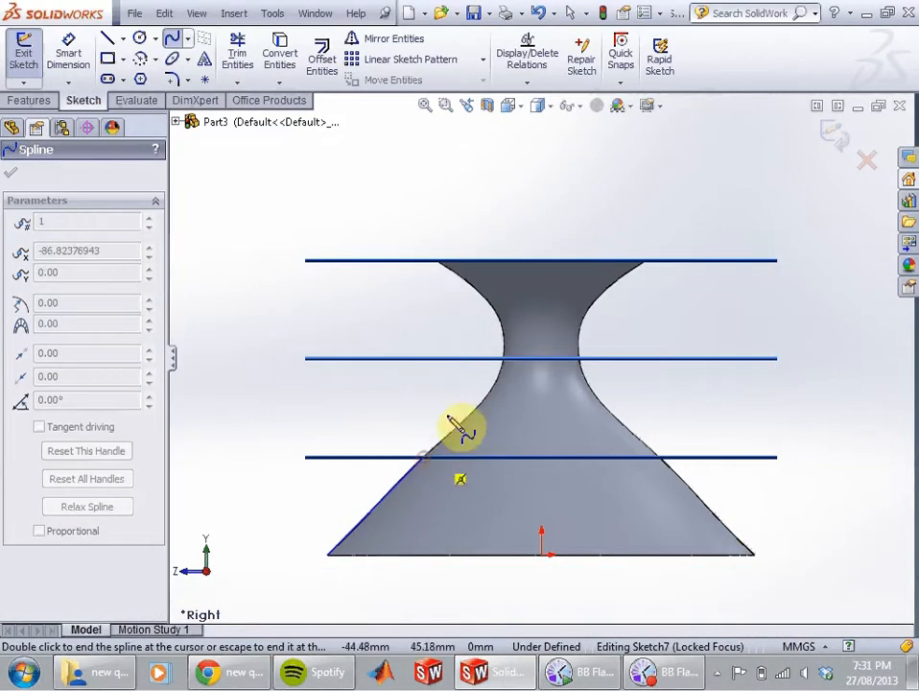
{"action": "left_click", "coordinate": [506, 359]}
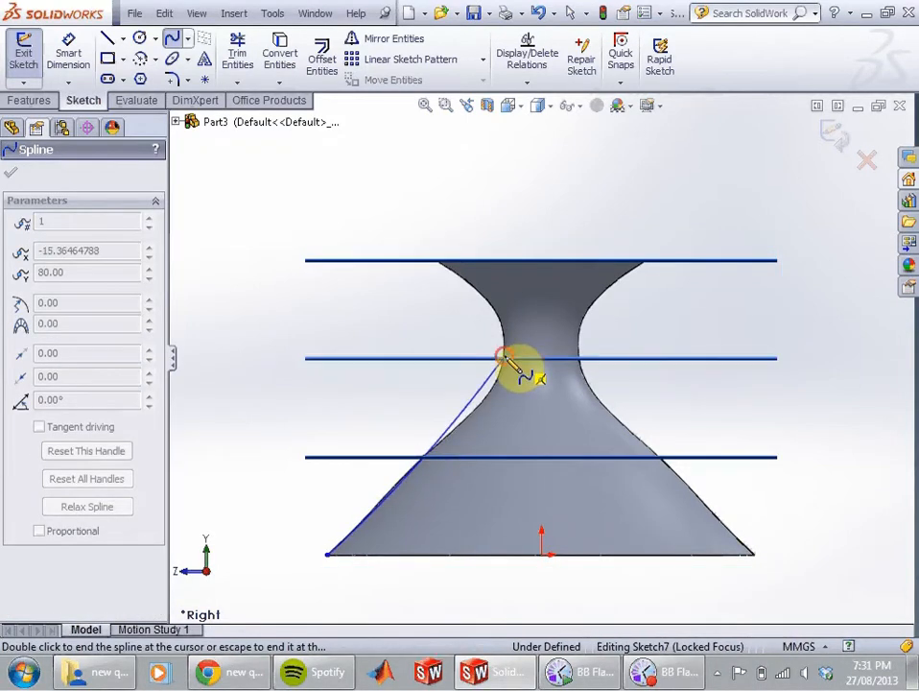
{"action": "left_click", "coordinate": [437, 260]}
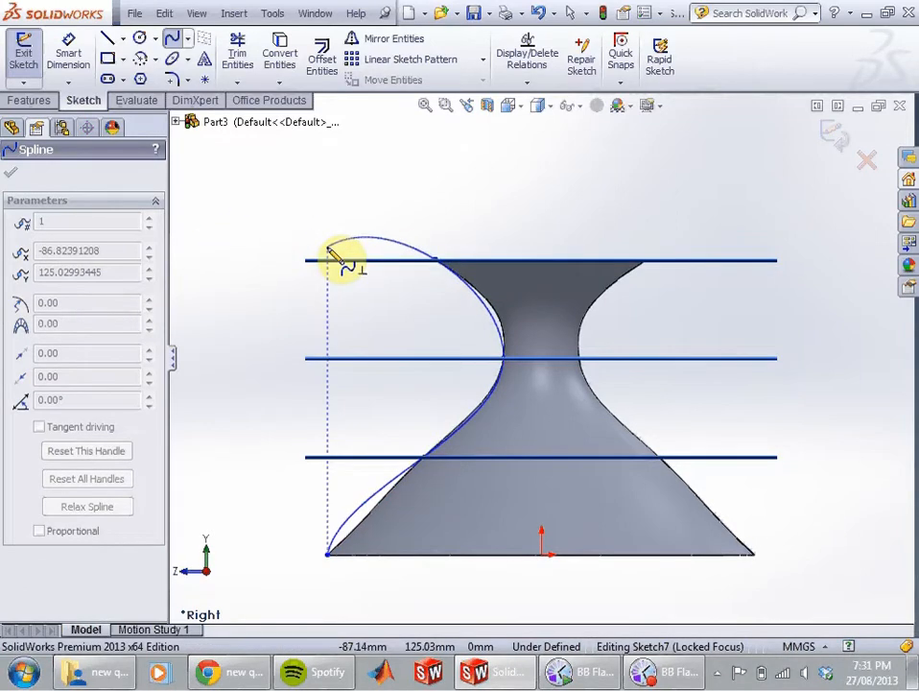
{"action": "key", "text": "Escape"}
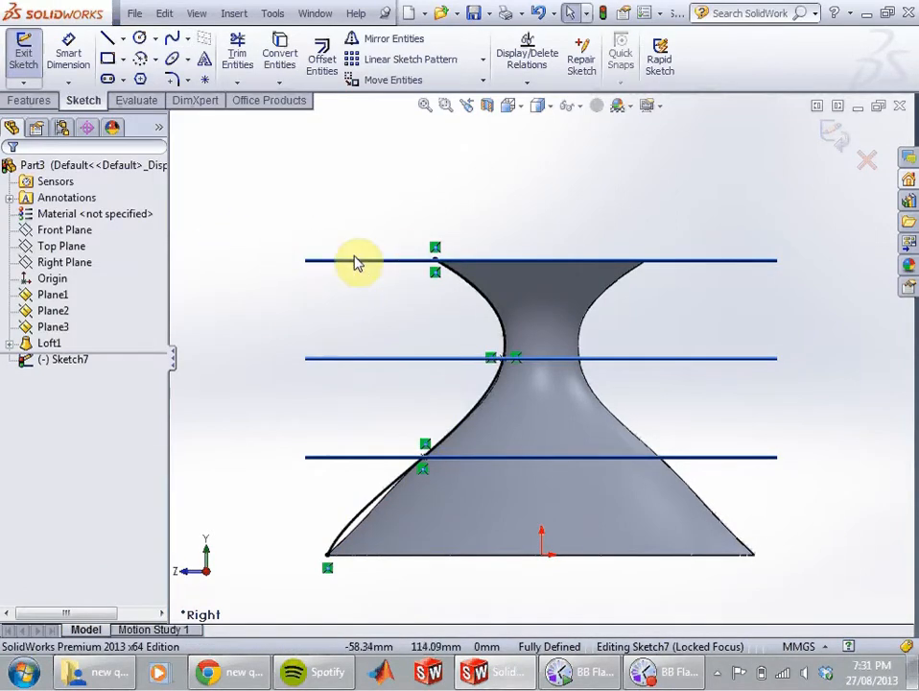
Step: Reshape the spline by rotating its tangent handles at the Plane2 and Plane1 points
{"action": "left_click", "coordinate": [480, 334]}
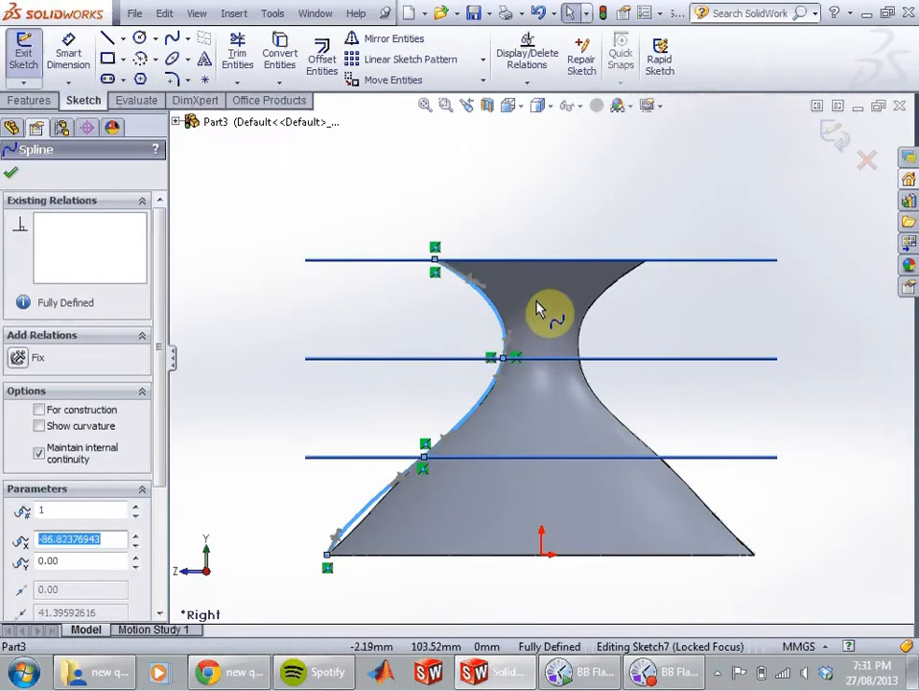
{"action": "left_click", "coordinate": [536, 300]}
{"action": "left_click", "coordinate": [510, 337]}
{"action": "mouse_move", "coordinate": [512, 344]}
{"action": "left_mouse_down"}
{"action": "mouse_move", "coordinate": [533, 311]}
{"action": "mouse_move", "coordinate": [523, 319]}
{"action": "mouse_move", "coordinate": [538, 322]}
{"action": "mouse_move", "coordinate": [528, 321]}
{"action": "mouse_move", "coordinate": [524, 332]}
{"action": "left_mouse_up"}
{"action": "left_click", "coordinate": [408, 478]}
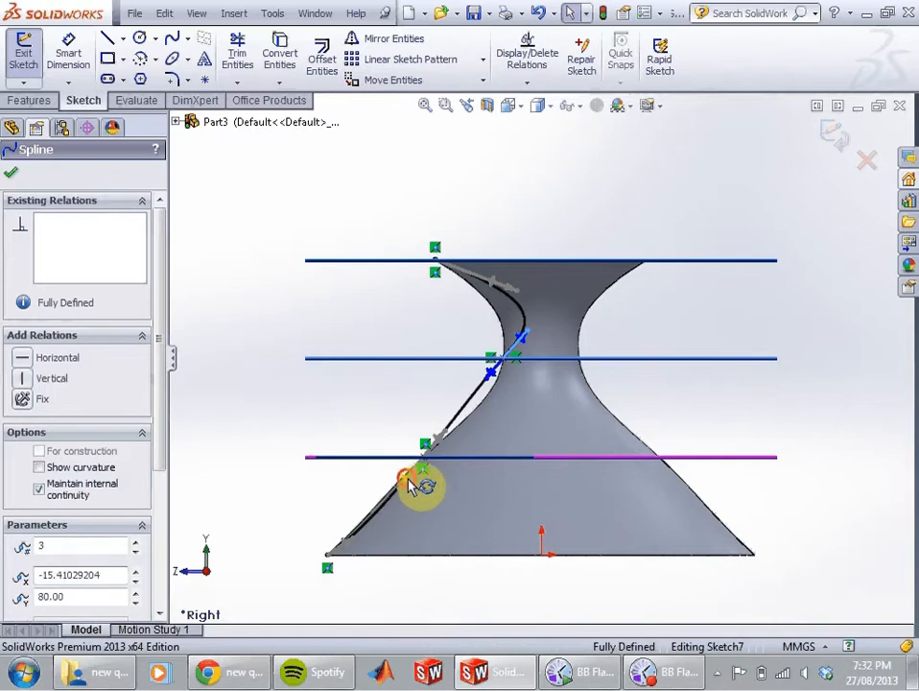
{"action": "left_click_drag", "start_coordinate": [407, 477], "coordinate": [425, 445]}
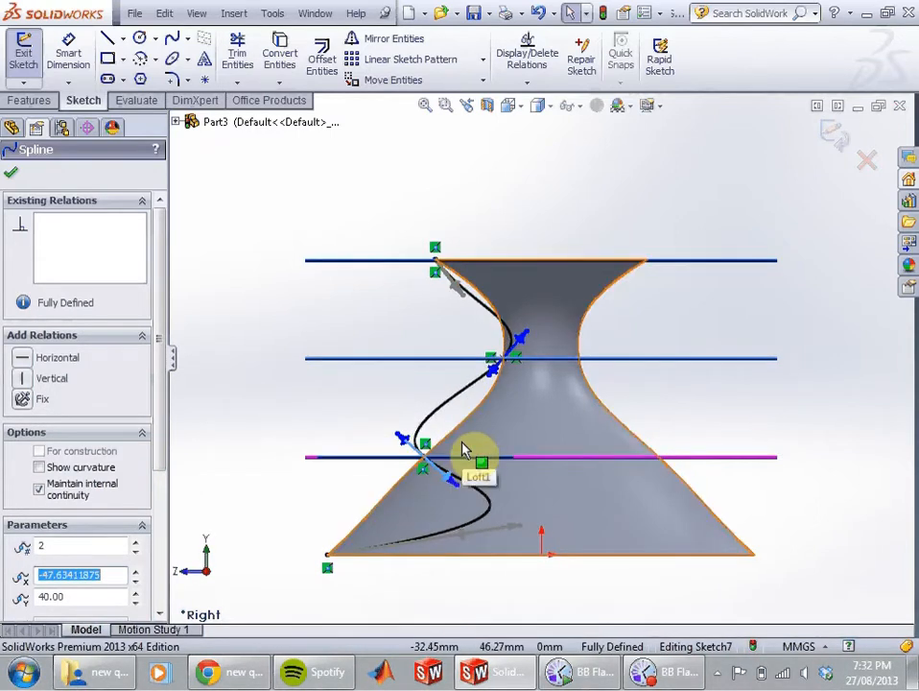
Step: Finish editing the side spline and close its sketch with a rebuild
{"action": "left_click", "coordinate": [10, 172]}
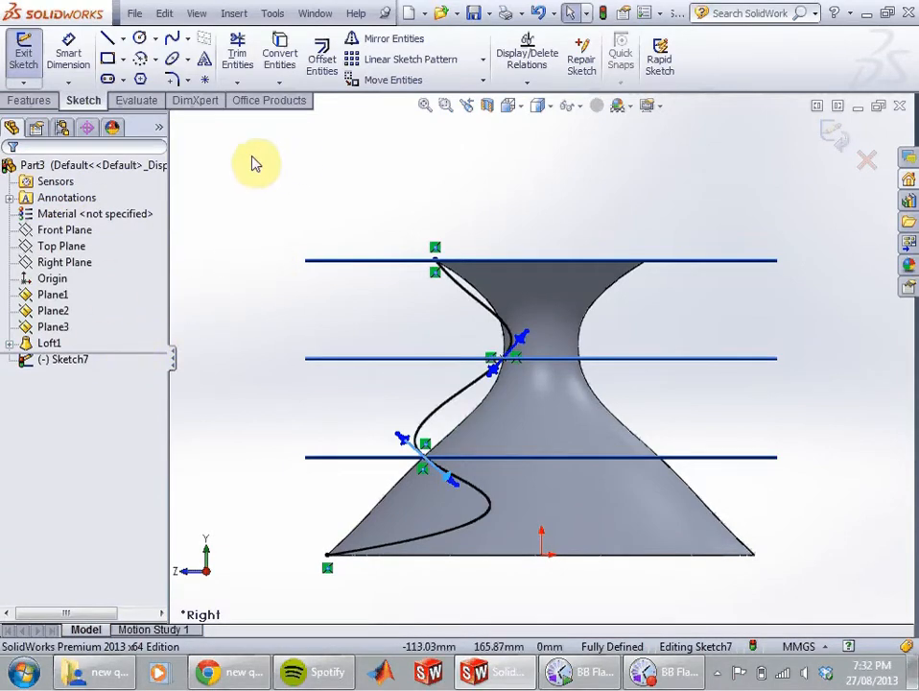
{"action": "left_click", "coordinate": [46, 100]}
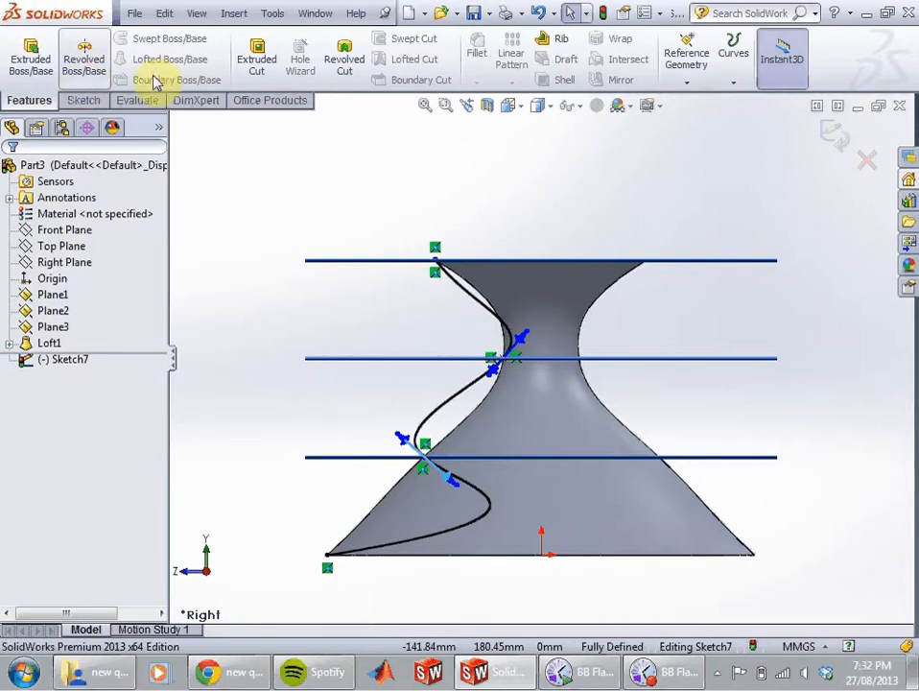
{"action": "left_click", "coordinate": [82, 100]}
{"action": "left_click", "coordinate": [606, 17]}
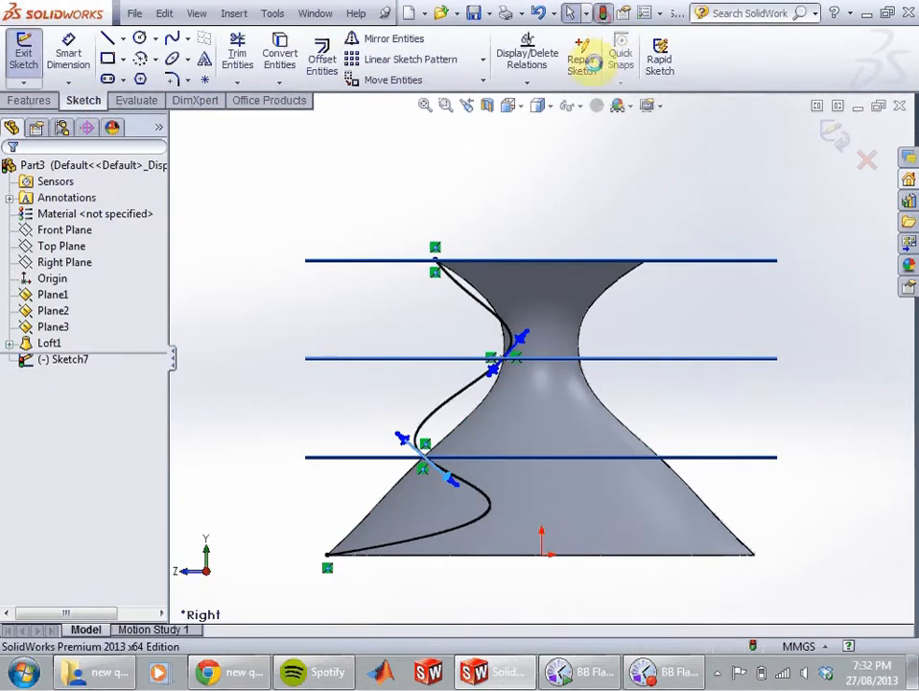
{"action": "middle_click_drag", "start_coordinate": [394, 196], "coordinate": [447, 257]}
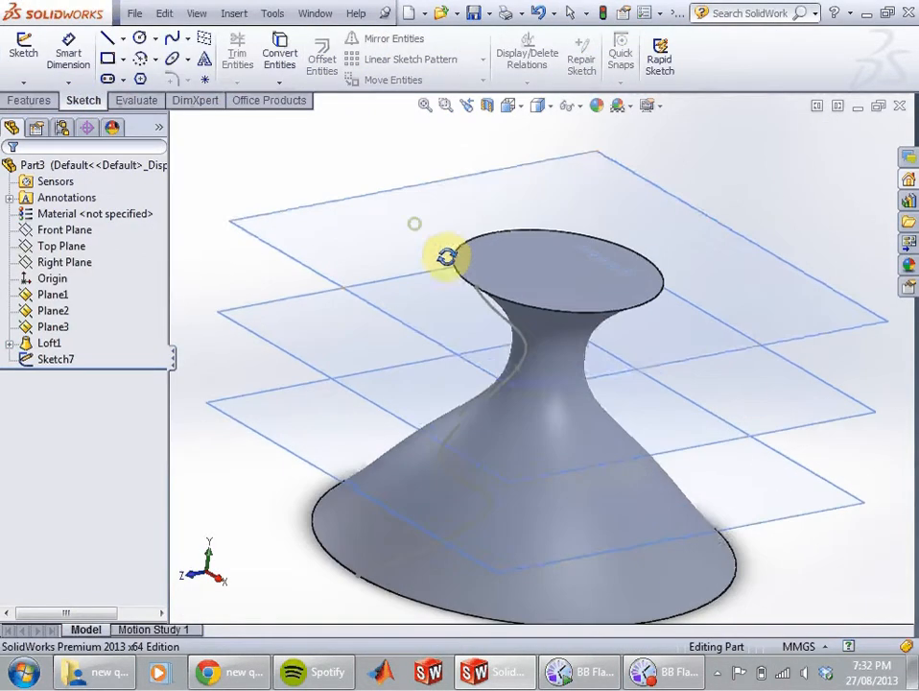
{"action": "left_click", "coordinate": [25, 346]}
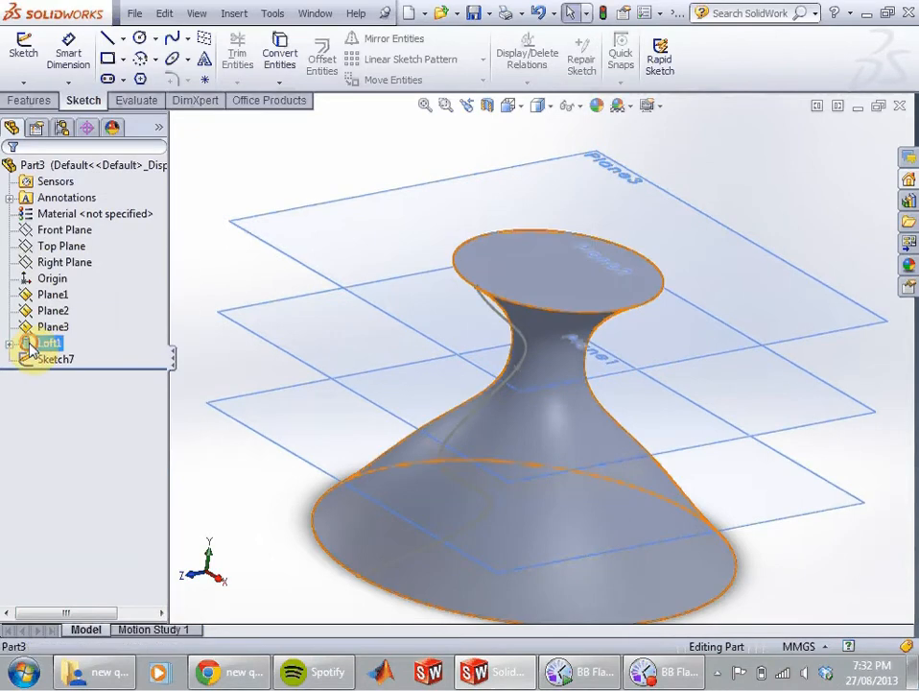
{"action": "left_click_drag", "start_coordinate": [45, 346], "coordinate": [94, 359]}
{"action": "left_click", "coordinate": [47, 346]}
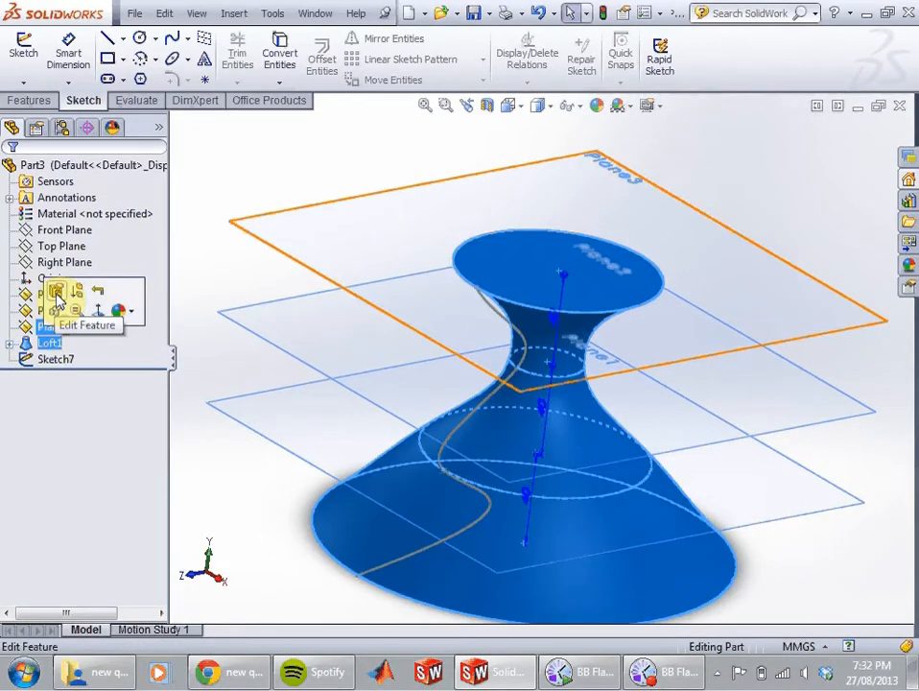
{"action": "left_click", "coordinate": [57, 300]}
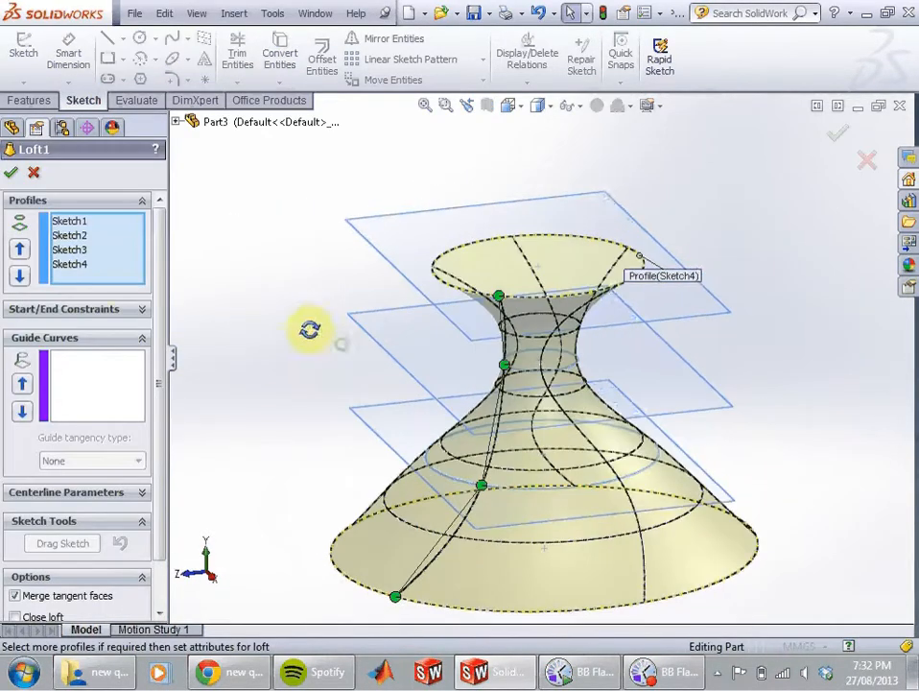
{"action": "left_click", "coordinate": [110, 369]}
{"action": "scroll", "coordinate": [488, 384], "scroll_direction": "up", "scroll_amount": 3}
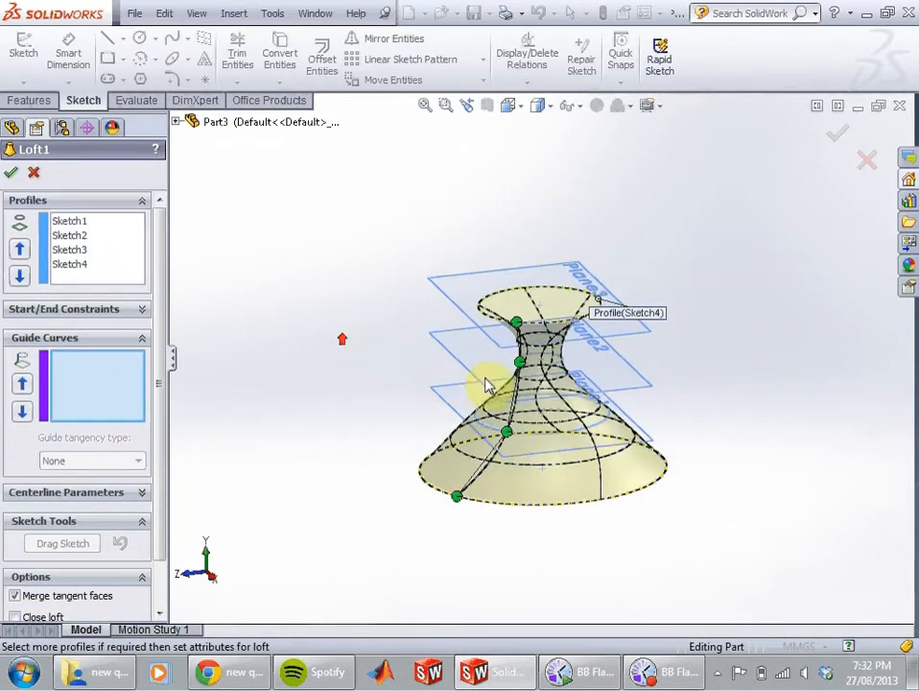
{"action": "middle_click_drag", "start_coordinate": [487, 384], "coordinate": [447, 369]}
{"action": "scroll", "coordinate": [488, 414], "scroll_direction": "down", "scroll_amount": 5}
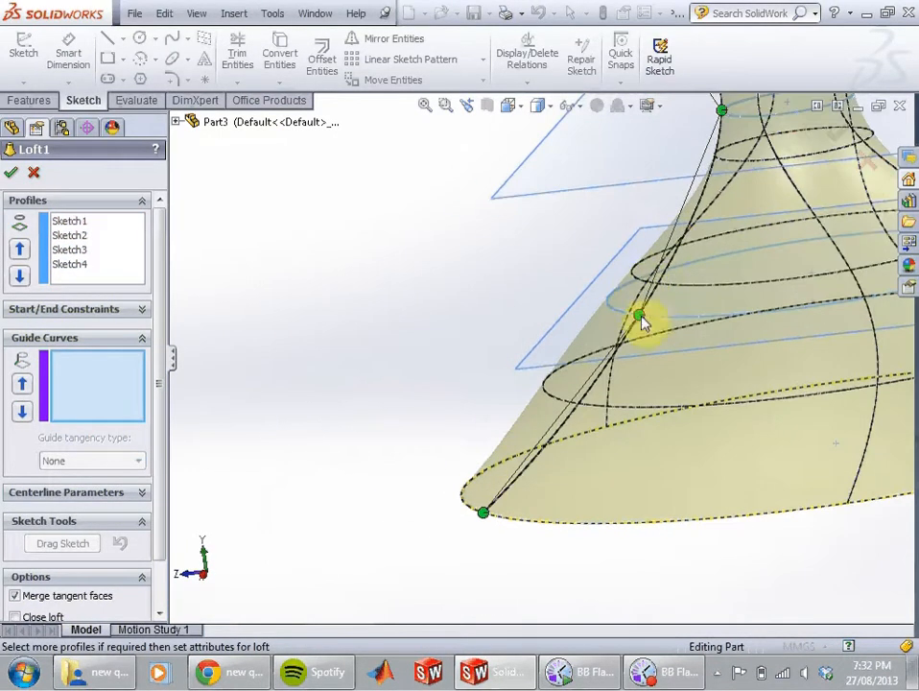
{"action": "middle_click_drag", "start_coordinate": [608, 413], "coordinate": [278, 357]}
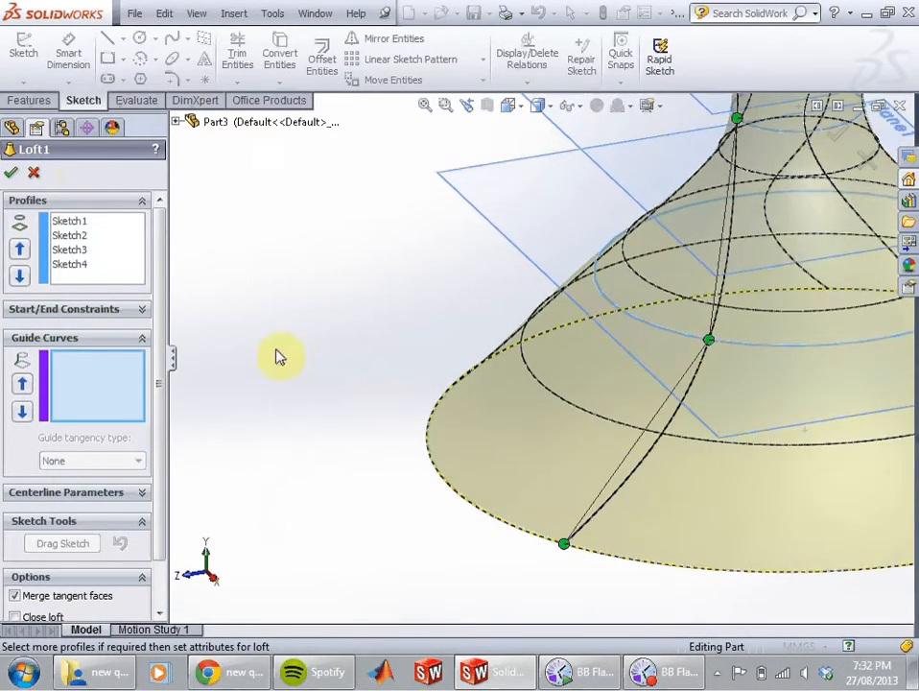
{"action": "left_click", "coordinate": [35, 174]}
Step: Try to reorder the feature tree so that the spline sketch, Sketch7, comes before Loft1
{"action": "mouse_move", "coordinate": [43, 351]}
{"action": "left_mouse_down"}
{"action": "mouse_move", "coordinate": [58, 354]}
{"action": "mouse_move", "coordinate": [38, 346]}
{"action": "mouse_move", "coordinate": [53, 345]}
{"action": "mouse_move", "coordinate": [25, 366]}
{"action": "mouse_move", "coordinate": [27, 343]}
{"action": "mouse_move", "coordinate": [70, 325]}
{"action": "left_mouse_up"}
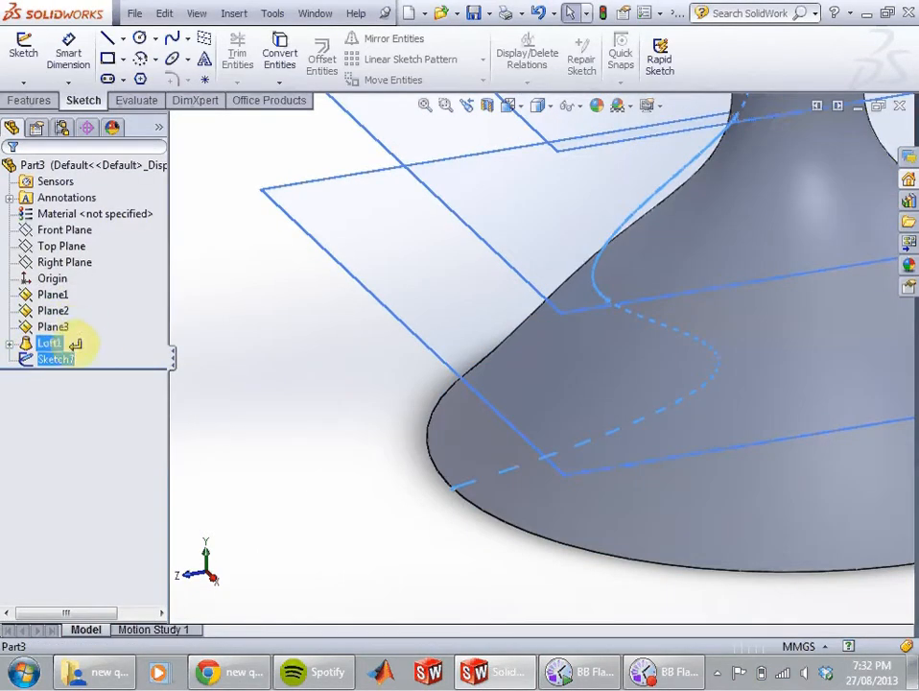
{"action": "left_click", "coordinate": [94, 357]}
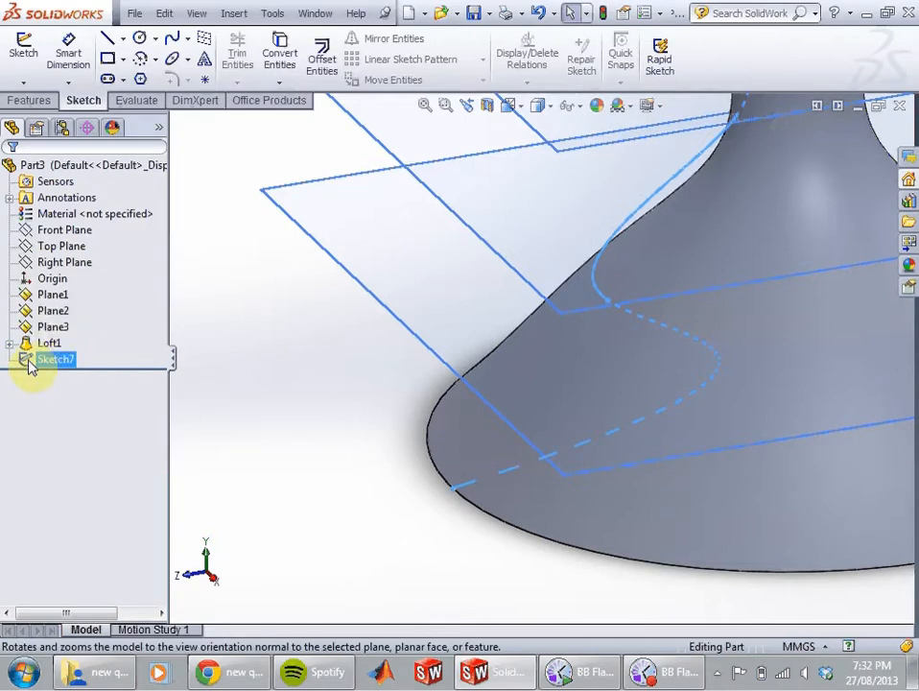
{"action": "middle_click_drag", "start_coordinate": [328, 355], "coordinate": [305, 327]}
{"action": "scroll", "coordinate": [305, 327], "scroll_direction": "up", "scroll_amount": 4}
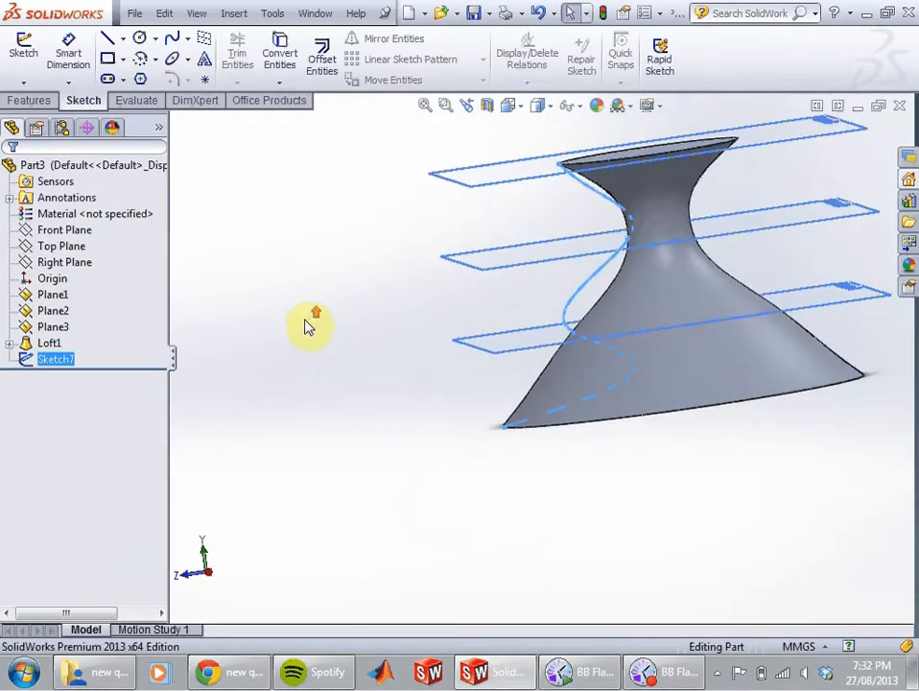
{"action": "left_click", "coordinate": [26, 361]}
{"action": "mouse_move", "coordinate": [27, 364]}
{"action": "left_mouse_down"}
{"action": "mouse_move", "coordinate": [88, 330]}
{"action": "mouse_move", "coordinate": [83, 316]}
{"action": "mouse_move", "coordinate": [29, 364]}
{"action": "mouse_move", "coordinate": [103, 328]}
{"action": "left_mouse_up"}
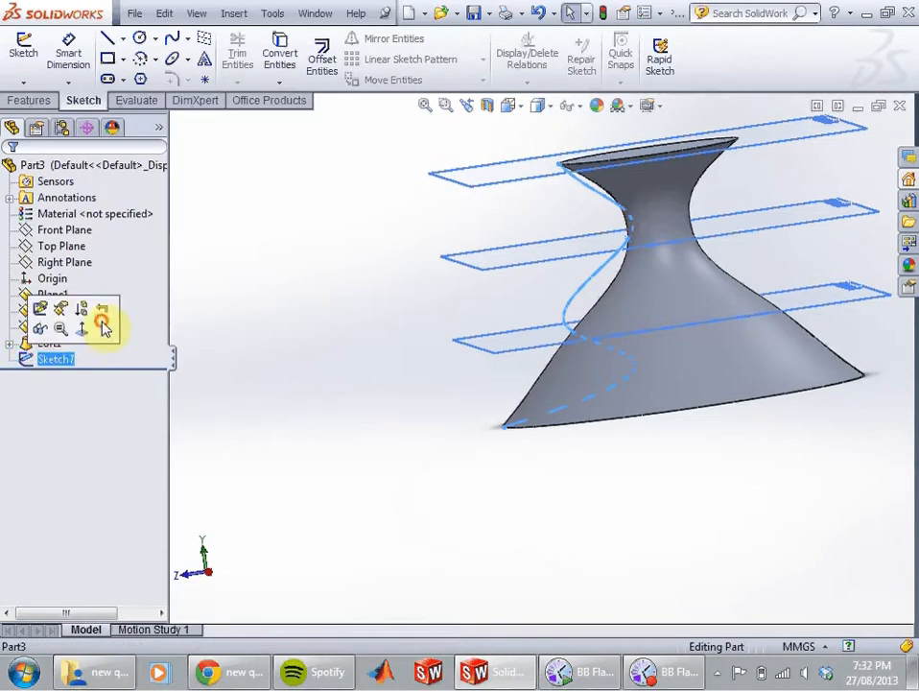
{"action": "left_click", "coordinate": [8, 344]}
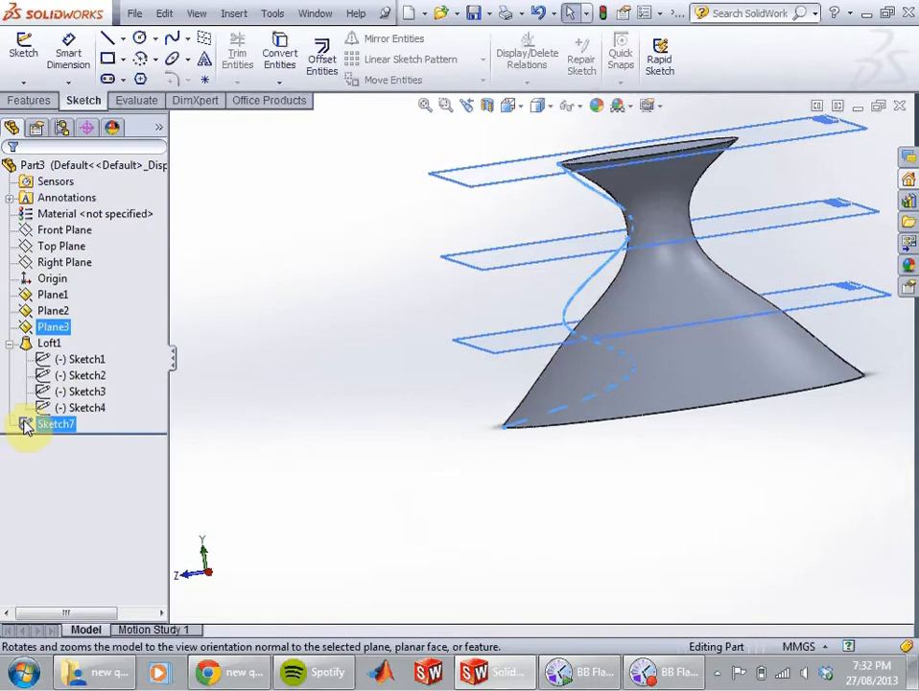
Step: Delete the spline sketch, Sketch7, from the part
{"action": "left_click", "coordinate": [27, 427]}
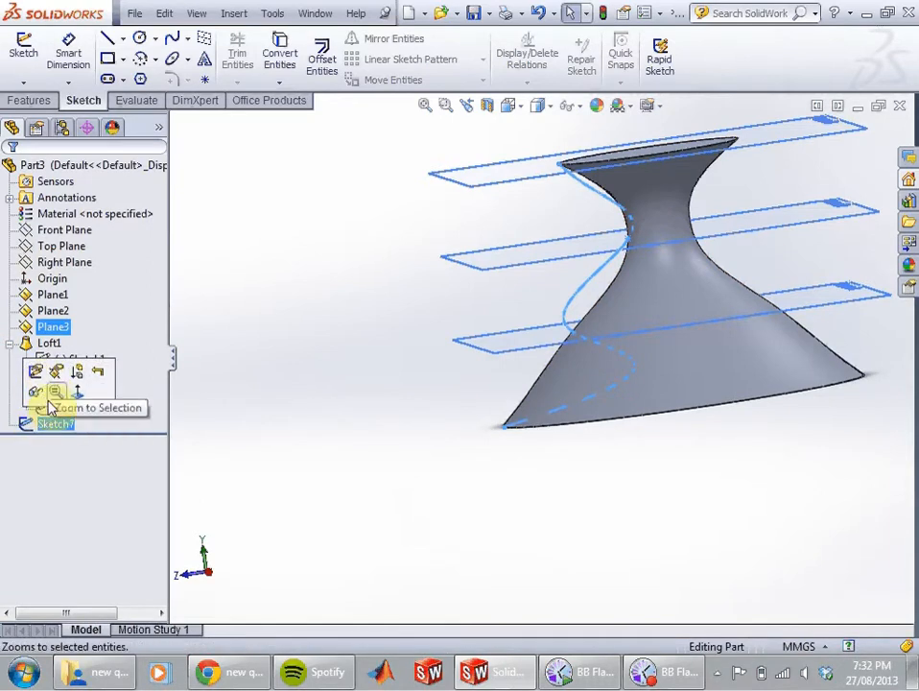
{"action": "right_click", "coordinate": [49, 425]}
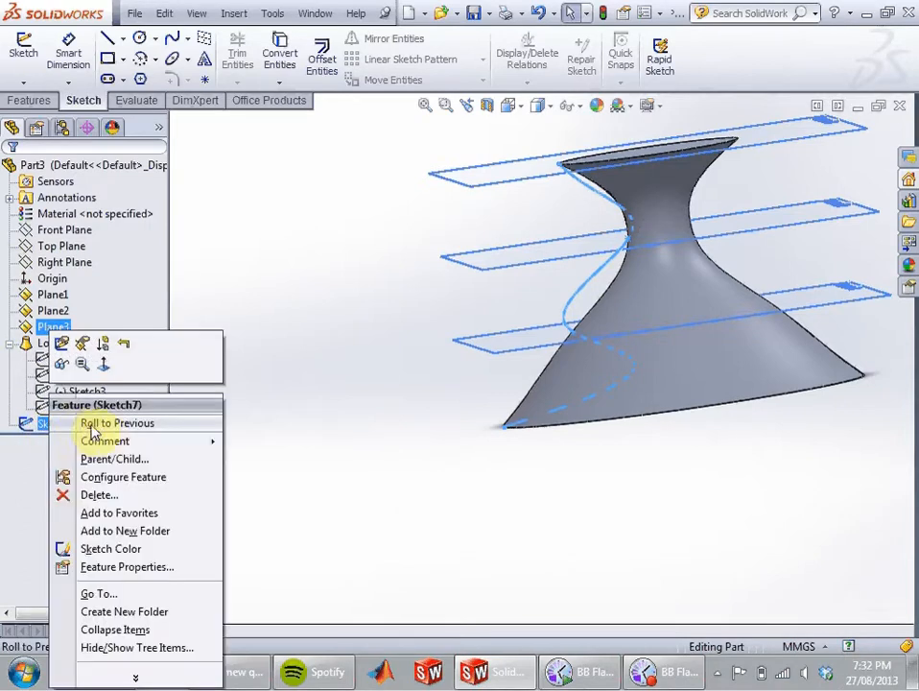
{"action": "left_click", "coordinate": [99, 495]}
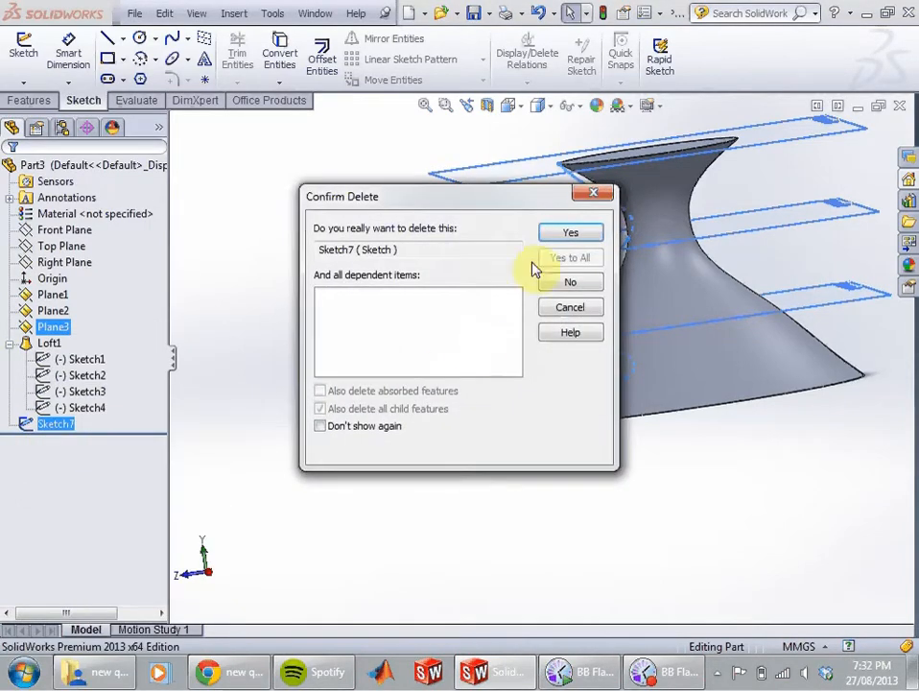
{"action": "left_click", "coordinate": [570, 232]}
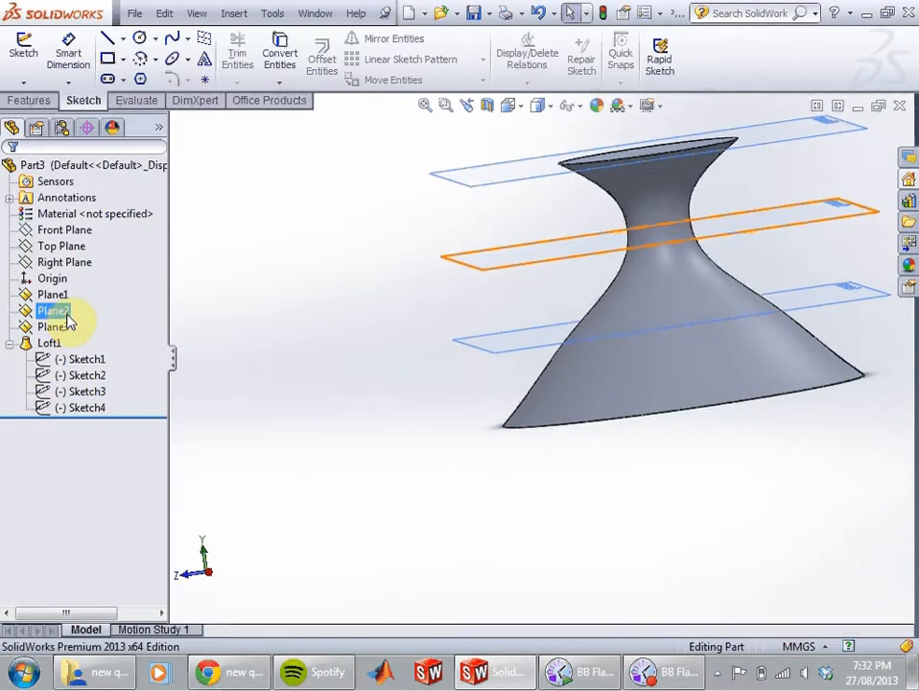
Step: Suppress the Loft1 feature and roll the feature history back to between Plane3 and Loft1
{"action": "right_click", "coordinate": [36, 350]}
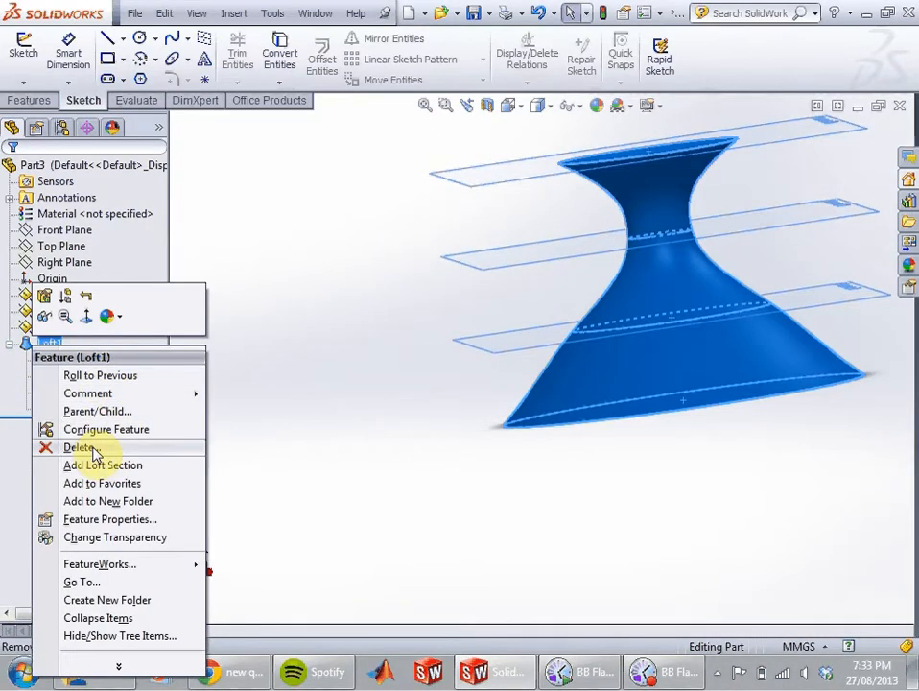
{"action": "left_click", "coordinate": [259, 433]}
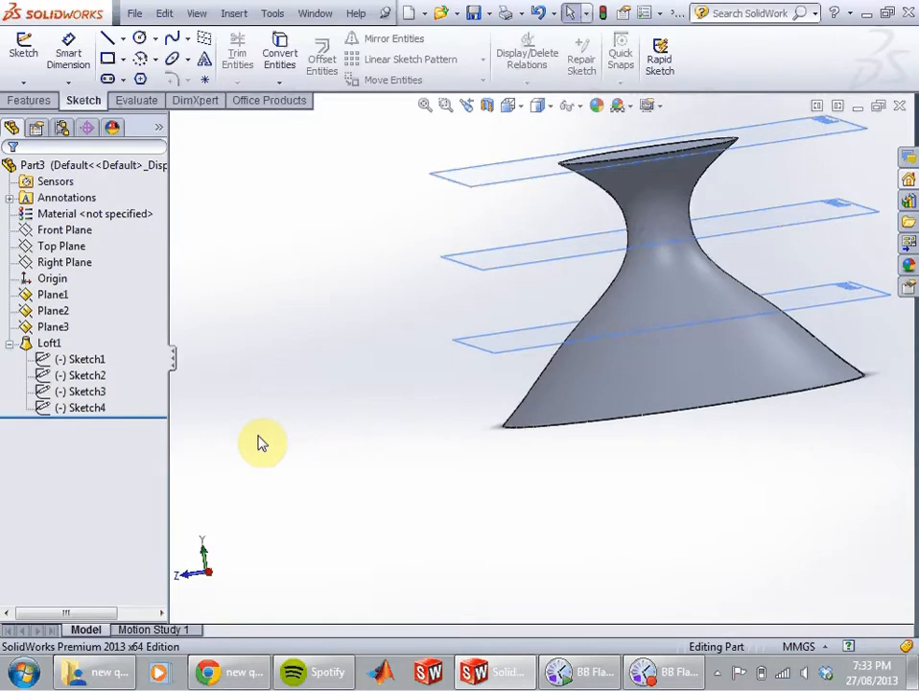
{"action": "right_click", "coordinate": [29, 342]}
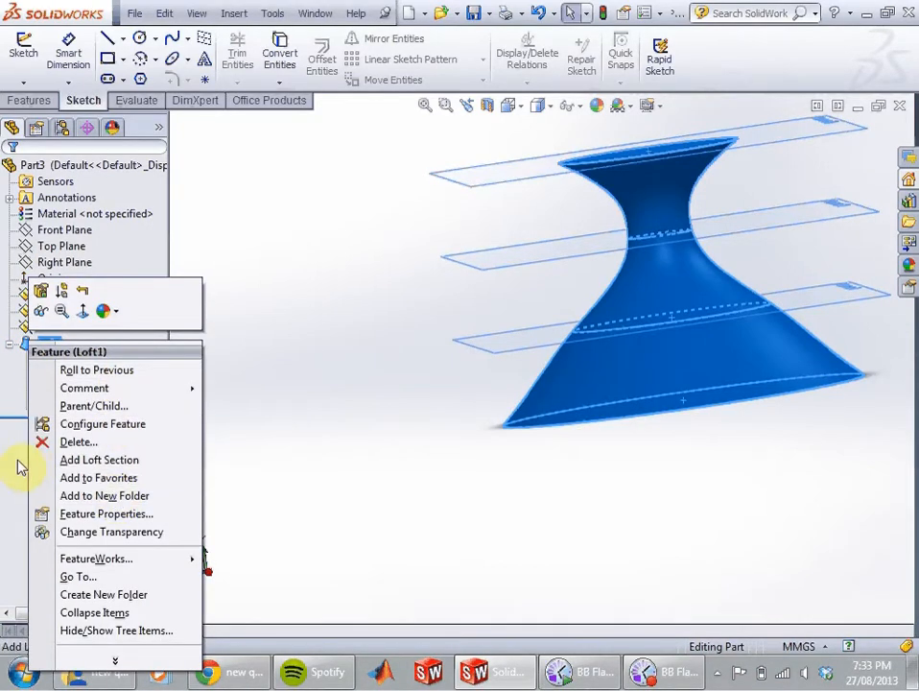
{"action": "left_click", "coordinate": [61, 291]}
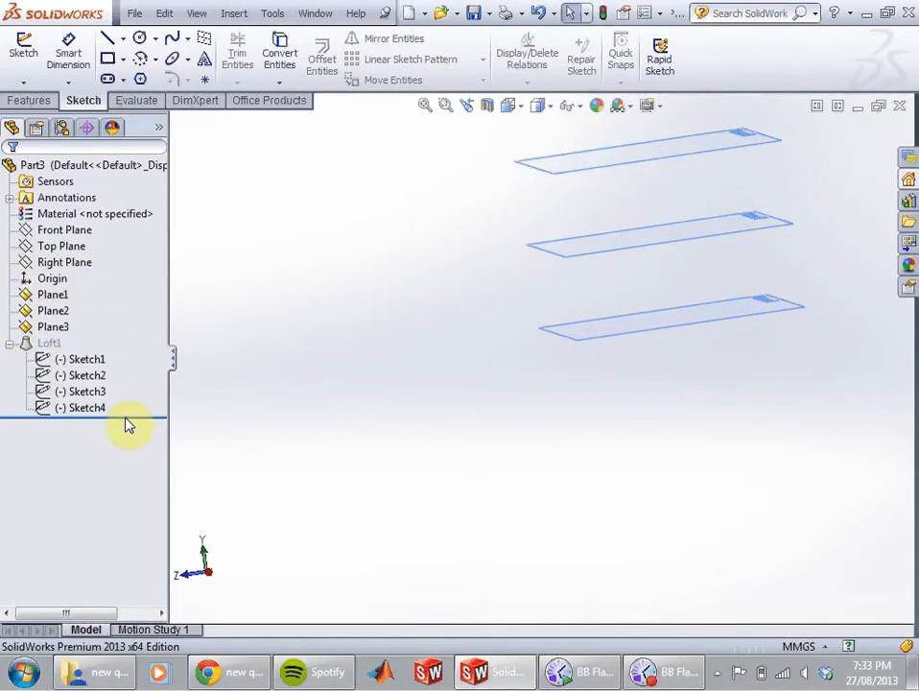
{"action": "left_click_drag", "start_coordinate": [139, 414], "coordinate": [139, 336]}
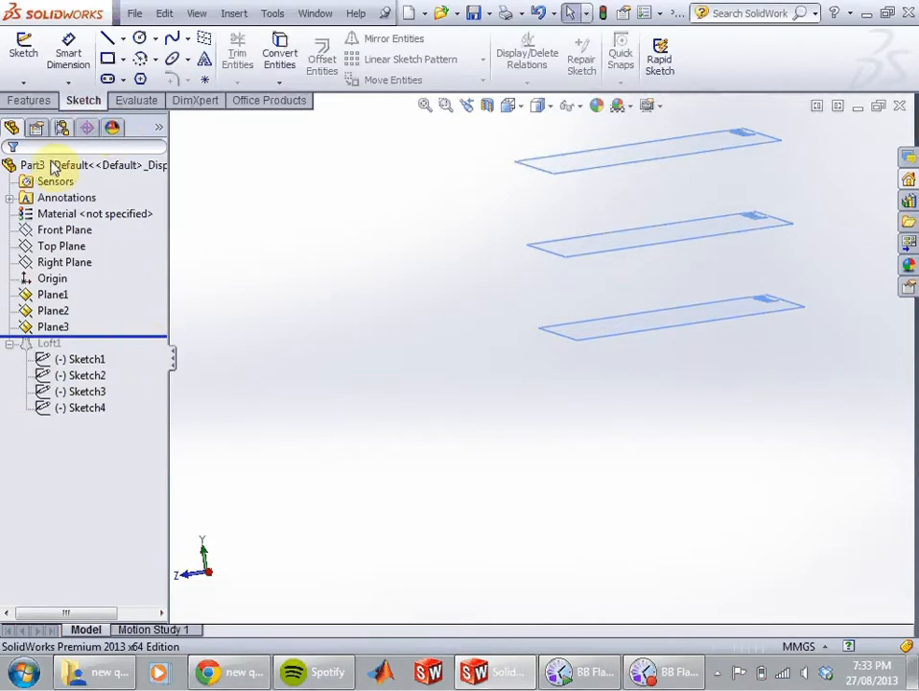
{"action": "left_click", "coordinate": [59, 263]}
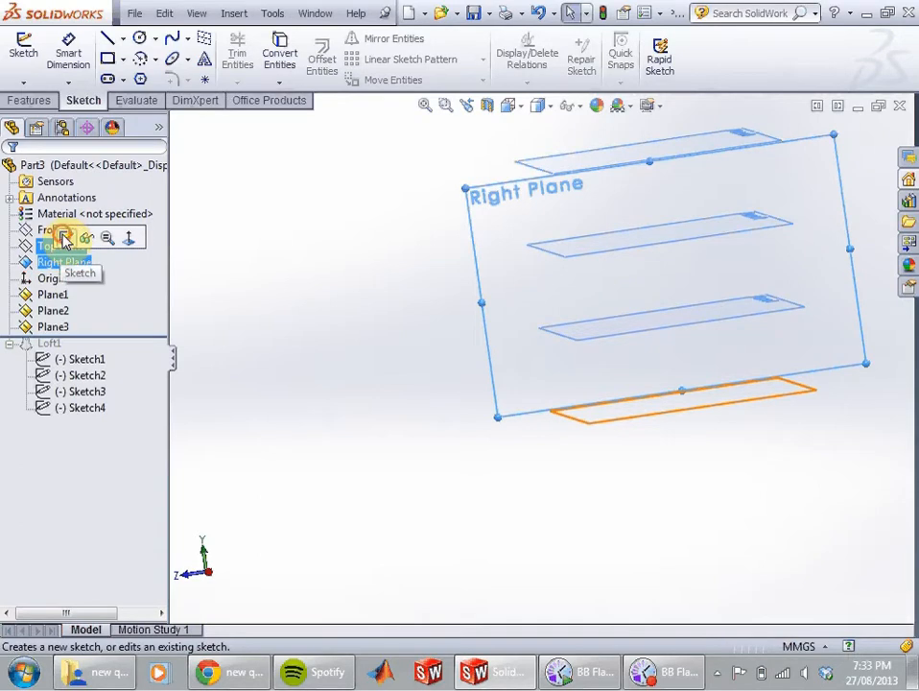
{"action": "left_click", "coordinate": [63, 237]}
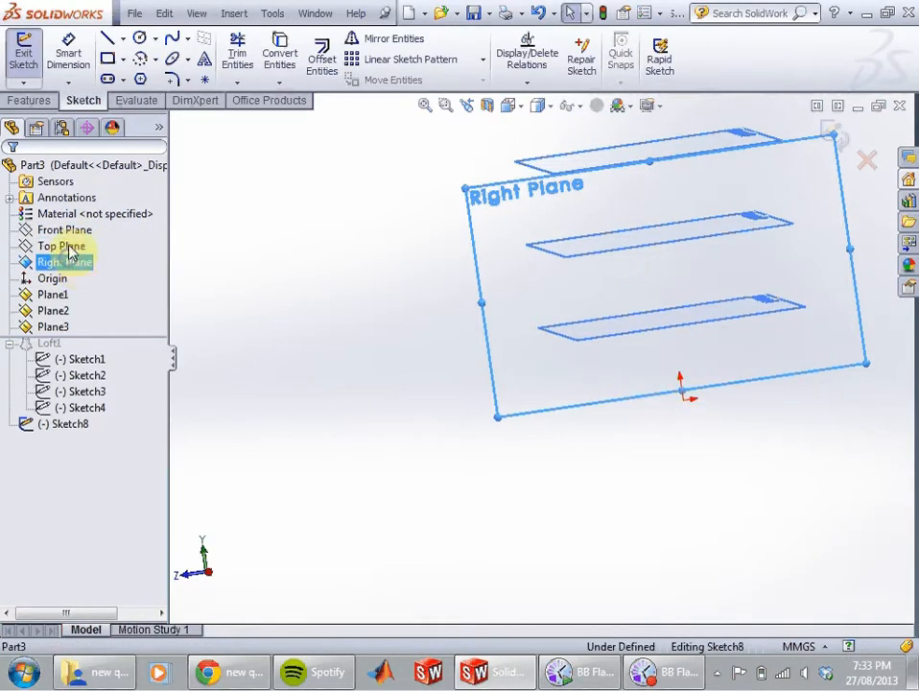
{"action": "right_click", "coordinate": [72, 261]}
{"action": "left_click", "coordinate": [79, 233]}
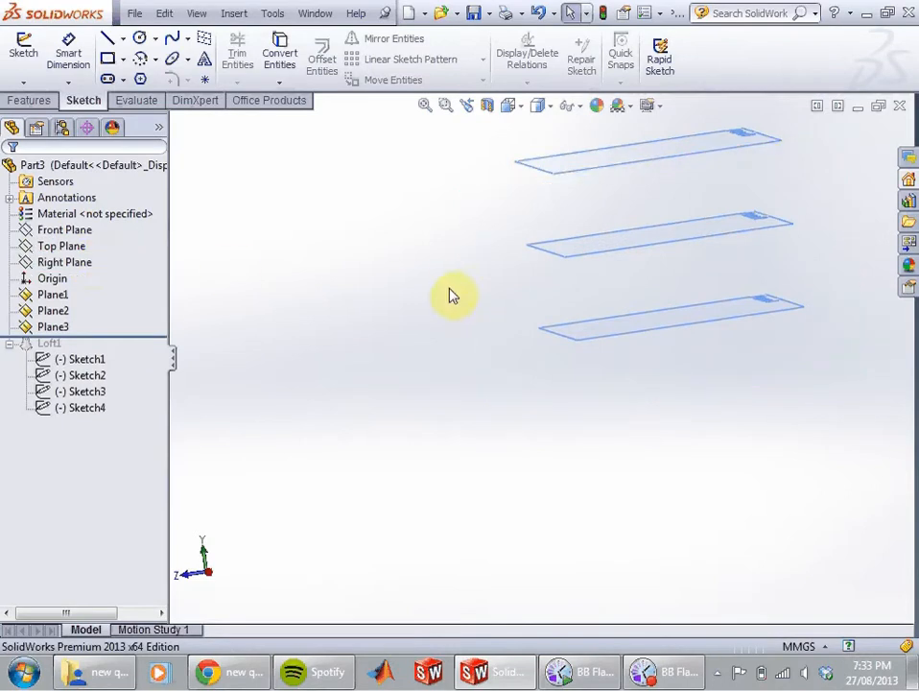
{"action": "key", "text": "space"}
{"action": "left_click", "coordinate": [417, 345]}
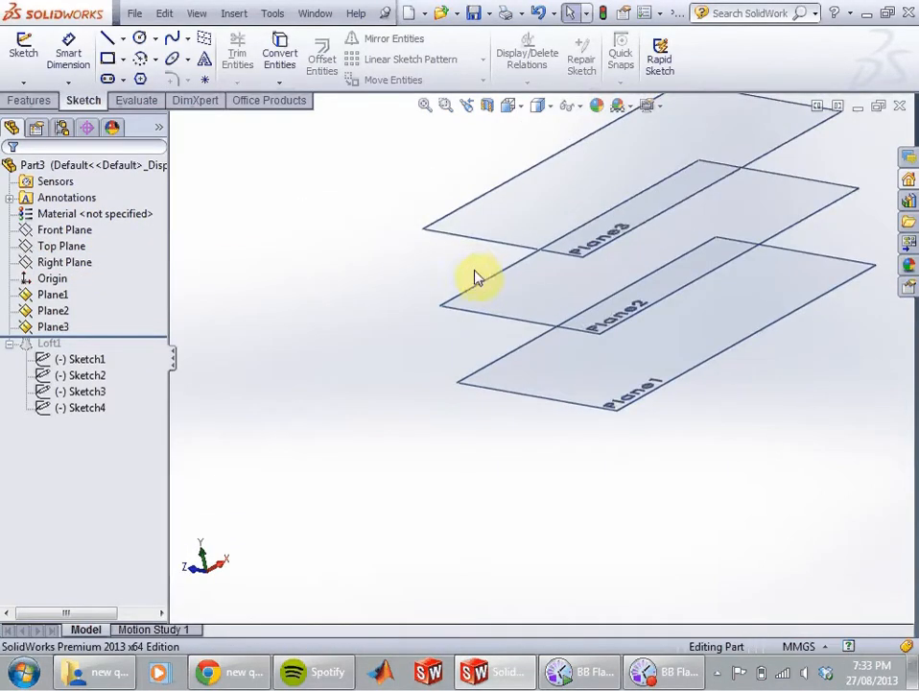
{"action": "mouse_move", "coordinate": [476, 279]}
{"action": "middle_mouse_down"}
{"action": "mouse_move", "coordinate": [431, 242]}
{"action": "mouse_move", "coordinate": [492, 273]}
{"action": "middle_mouse_up"}
{"action": "key", "text": "space"}
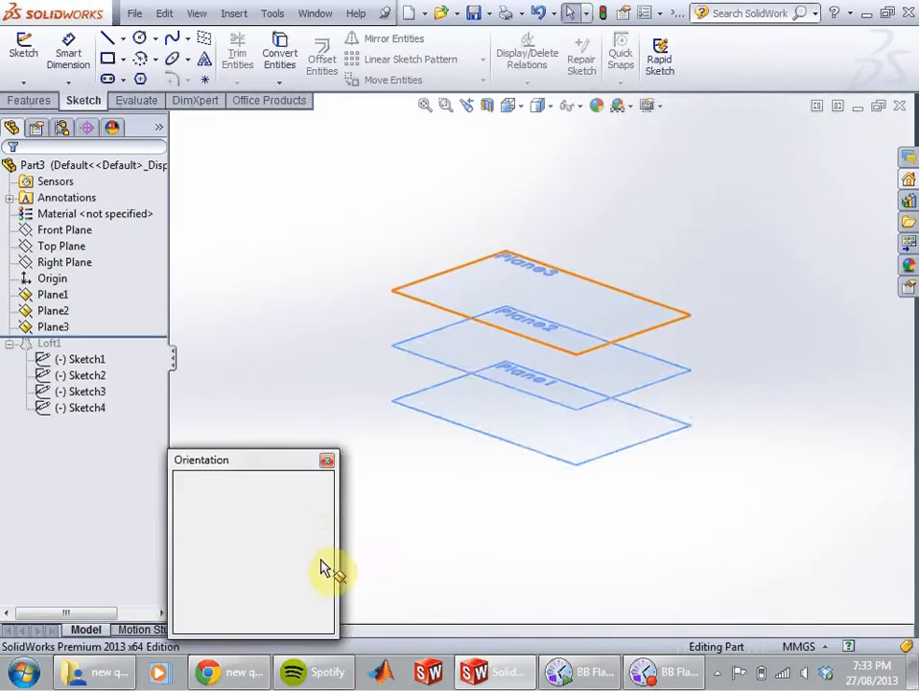
{"action": "left_click", "coordinate": [323, 557]}
{"action": "scroll", "coordinate": [570, 314], "scroll_direction": "up", "scroll_amount": 3}
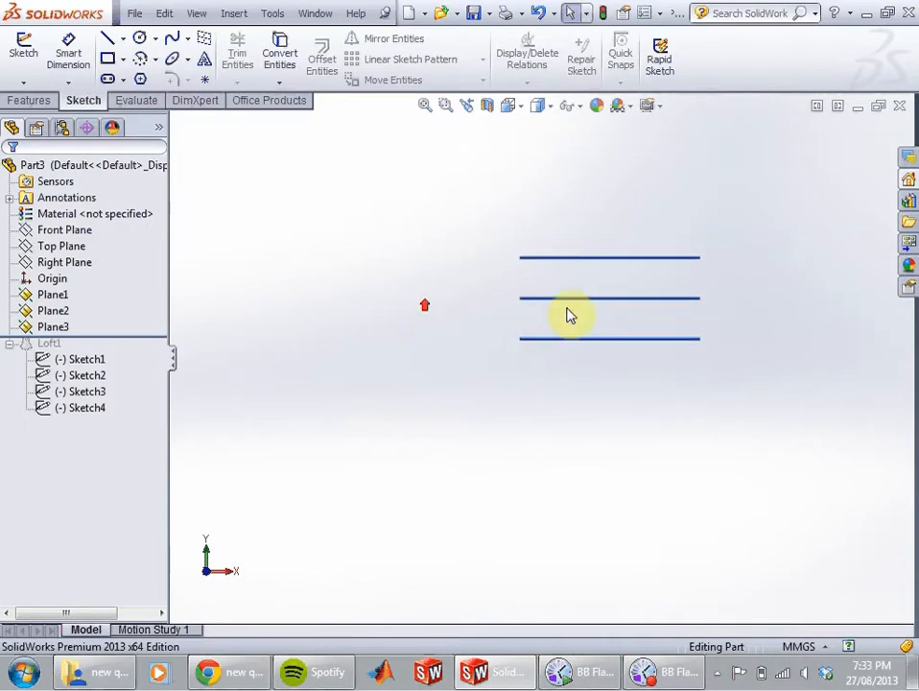
{"action": "scroll", "coordinate": [604, 305], "scroll_direction": "down", "scroll_amount": 4}
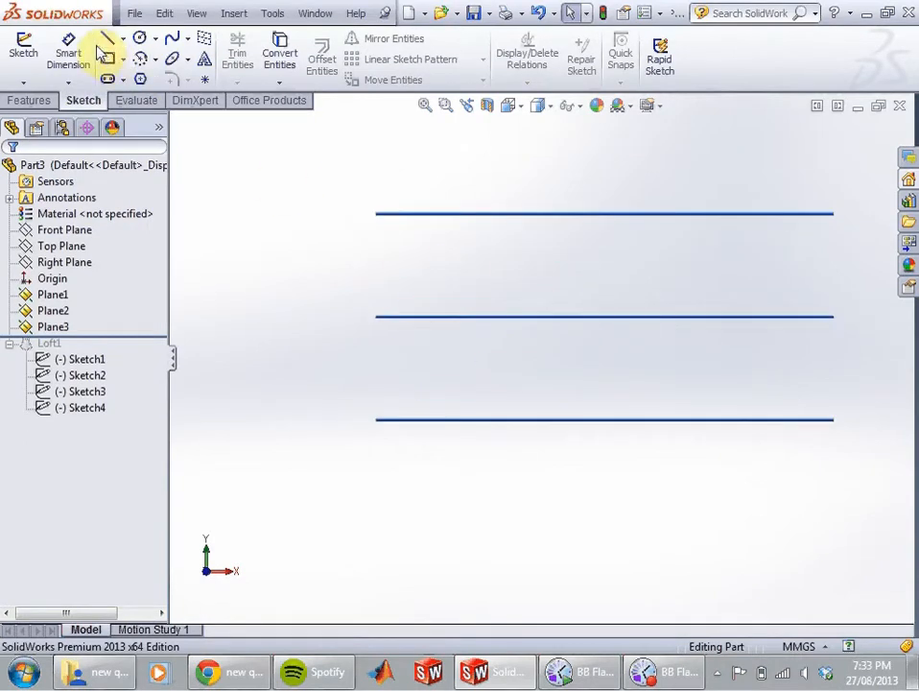
{"action": "left_click", "coordinate": [172, 38]}
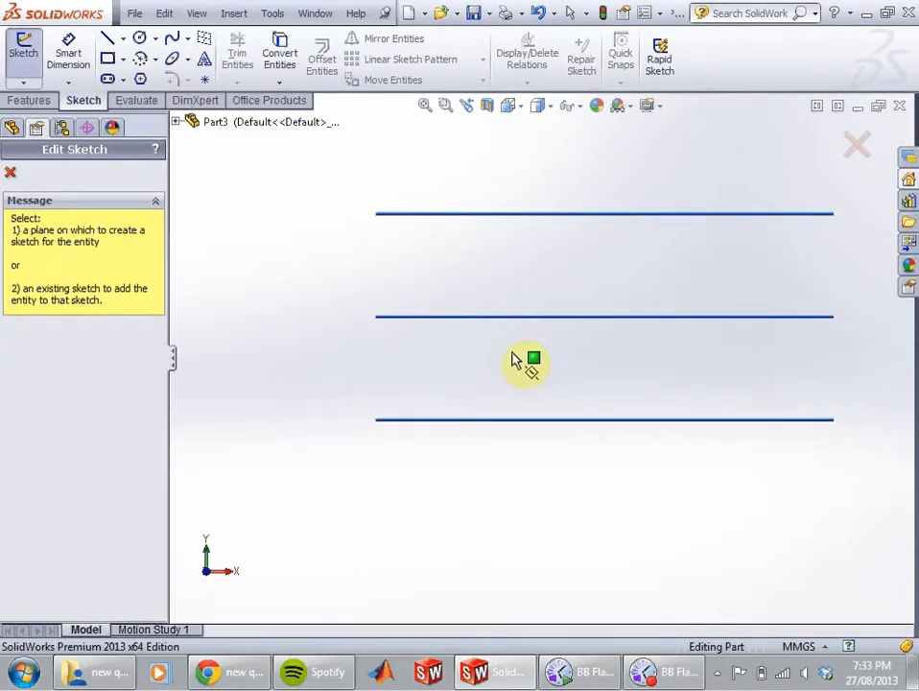
{"action": "left_click", "coordinate": [501, 419]}
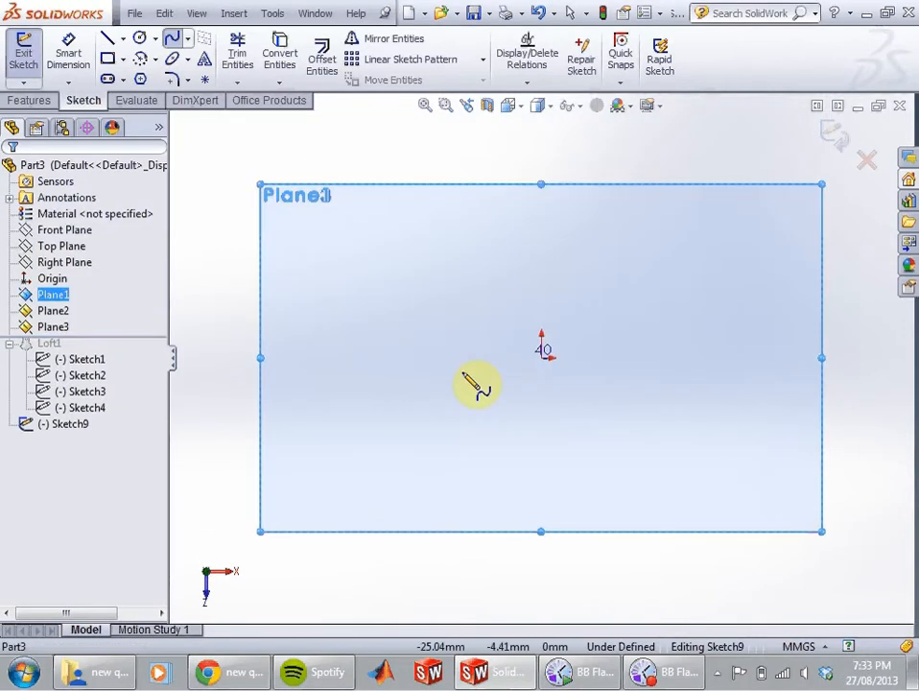
{"action": "key", "text": "ctrl+z"}
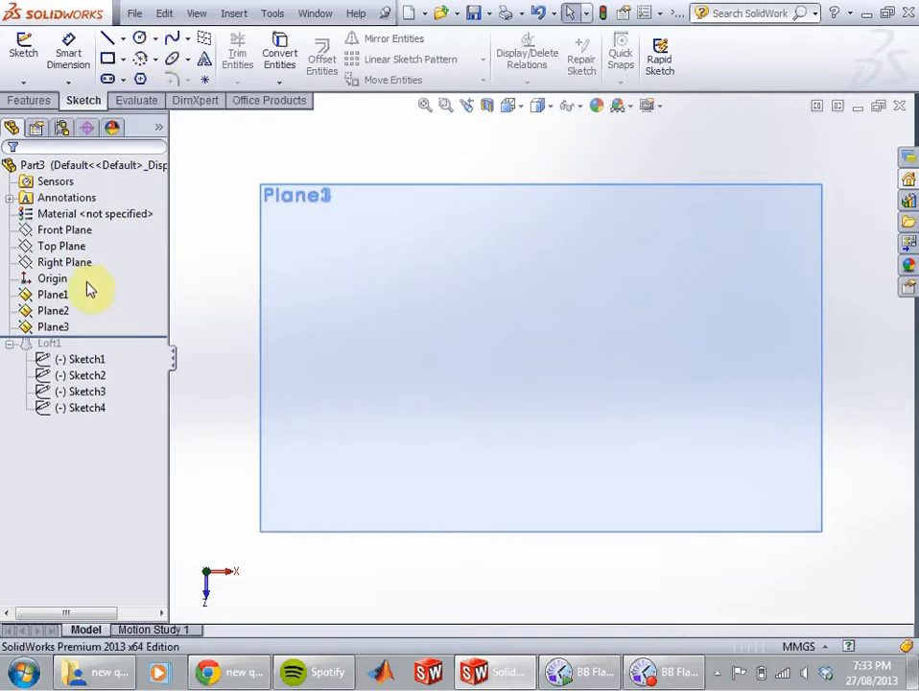
Step: Start a new sketch on the Right Plane and view it face-on with all three offset planes in view
{"action": "left_click", "coordinate": [64, 265]}
{"action": "left_click", "coordinate": [77, 237]}
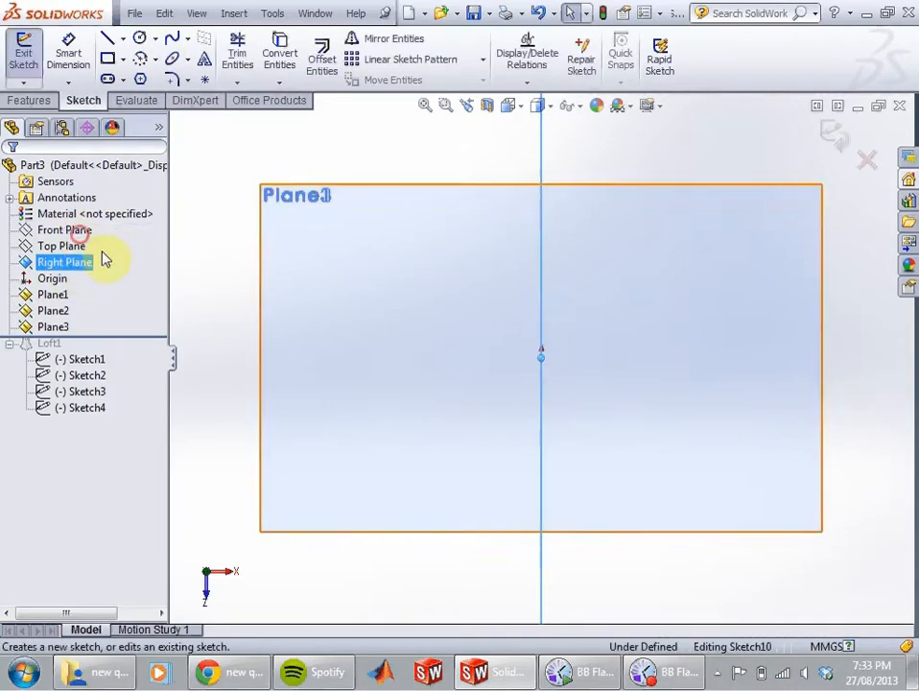
{"action": "middle_click_drag", "start_coordinate": [474, 348], "coordinate": [487, 339]}
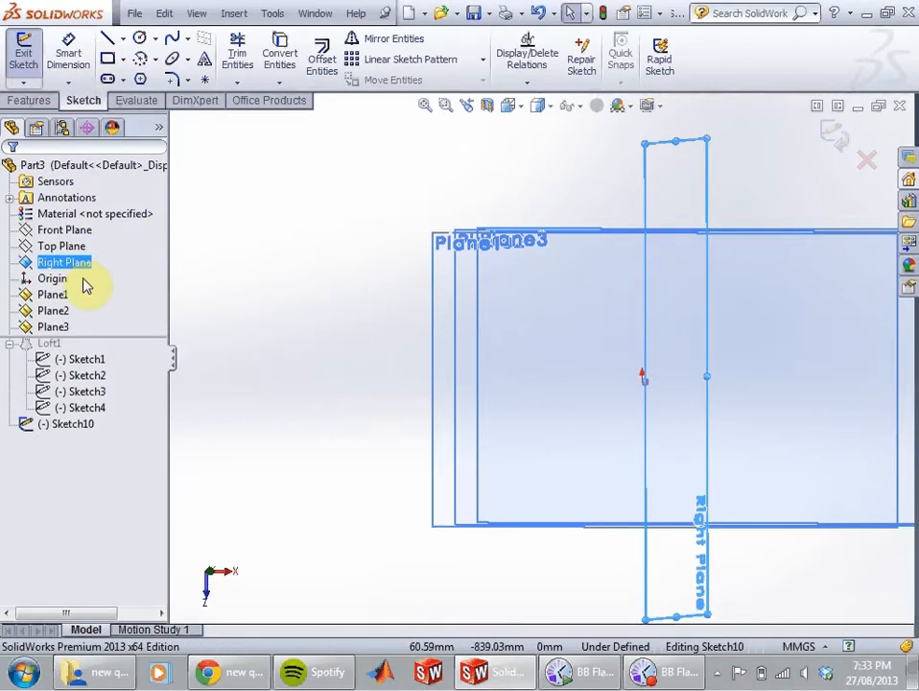
{"action": "key", "text": "space"}
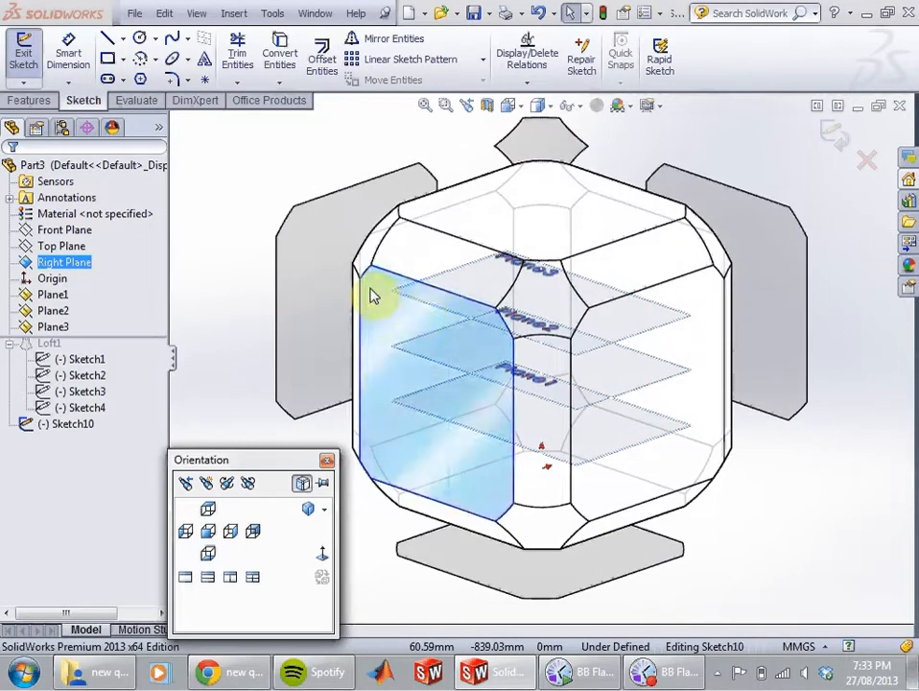
{"action": "left_click", "coordinate": [321, 557]}
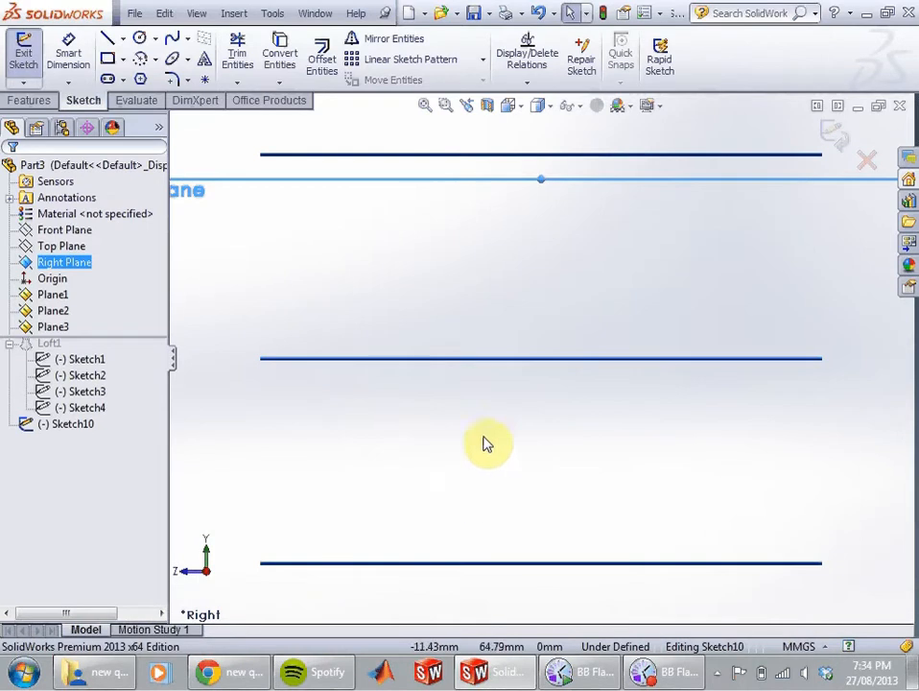
{"action": "scroll", "coordinate": [487, 441], "scroll_direction": "up", "scroll_amount": 3}
{"action": "scroll", "coordinate": [498, 427], "scroll_direction": "down", "scroll_amount": 2}
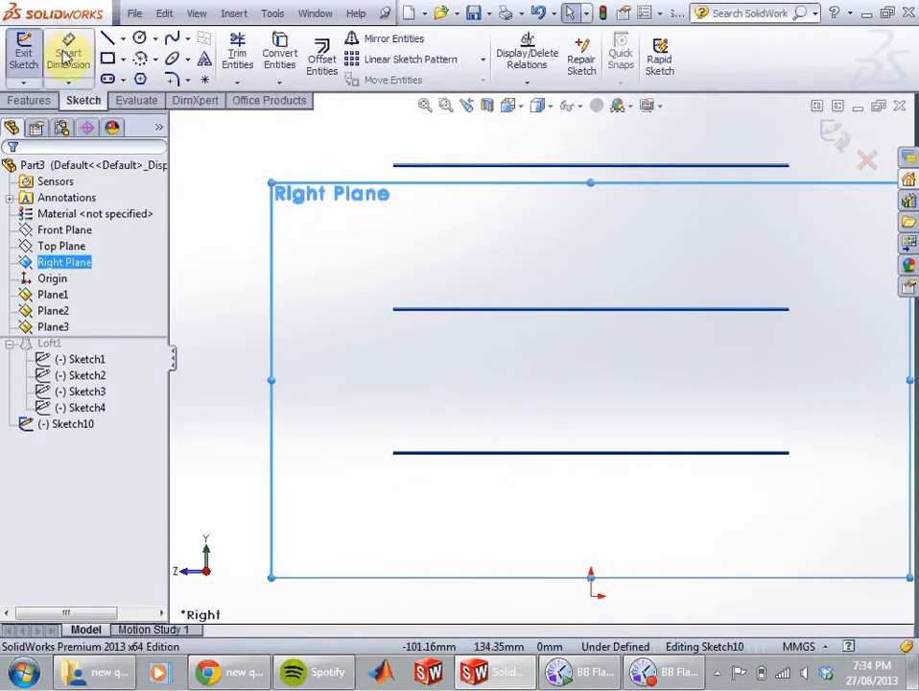
Step: Draw an S-shaped four-point spline from just above the origin's level through Plane1 and Plane2 to Plane3, and close the sketch with a rebuild
{"action": "left_click", "coordinate": [174, 39]}
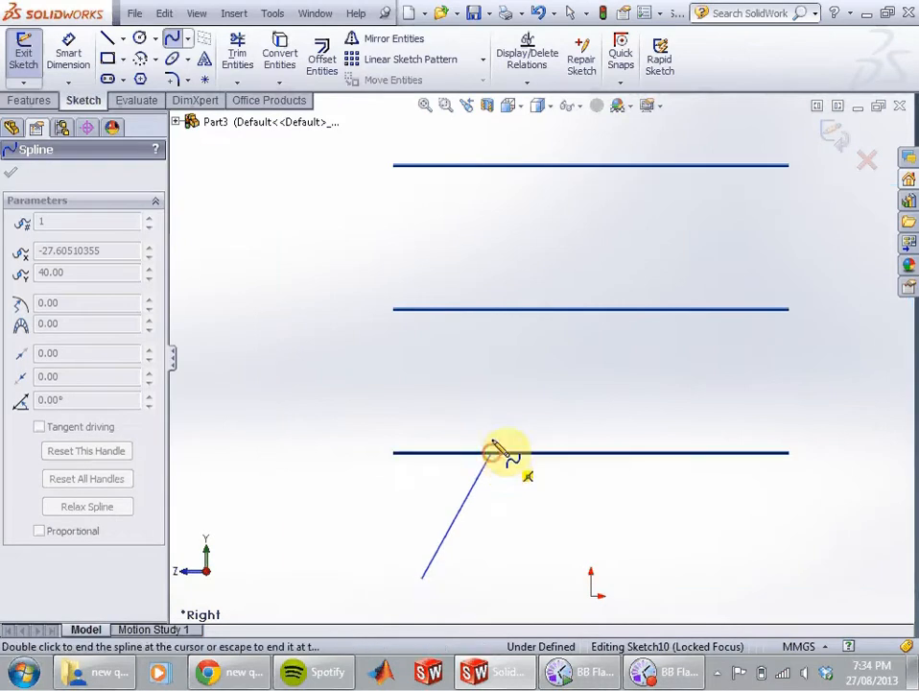
{"action": "left_click", "coordinate": [418, 307]}
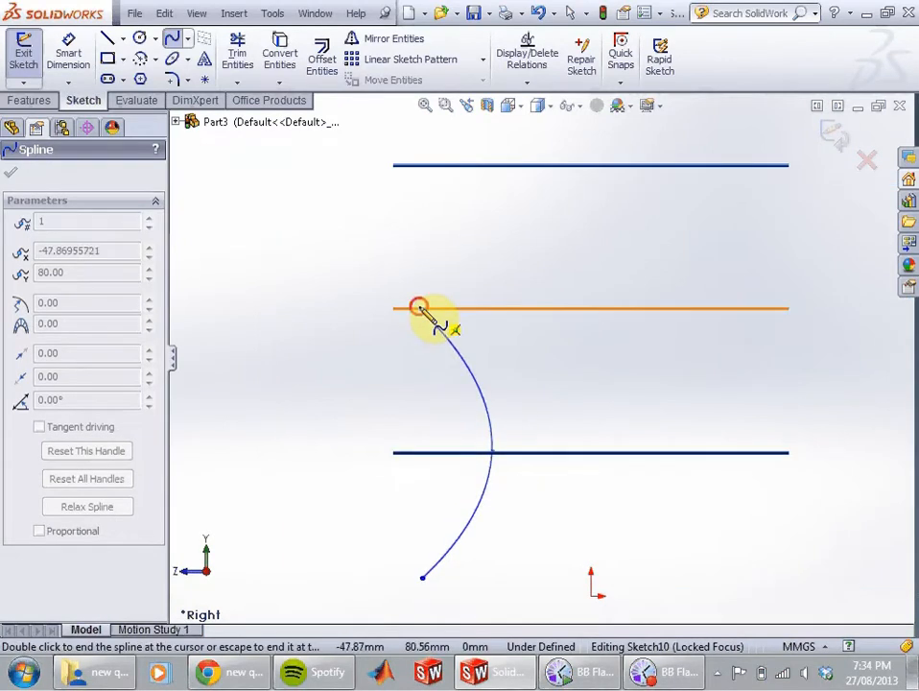
{"action": "left_click", "coordinate": [501, 164]}
{"action": "key", "text": "Escape"}
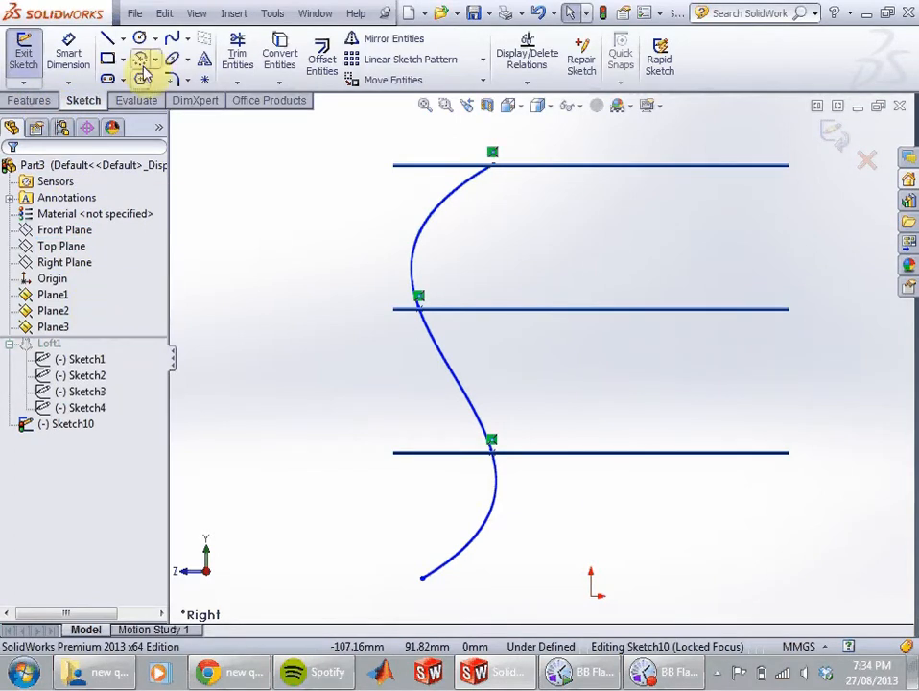
{"action": "right_click", "coordinate": [582, 56]}
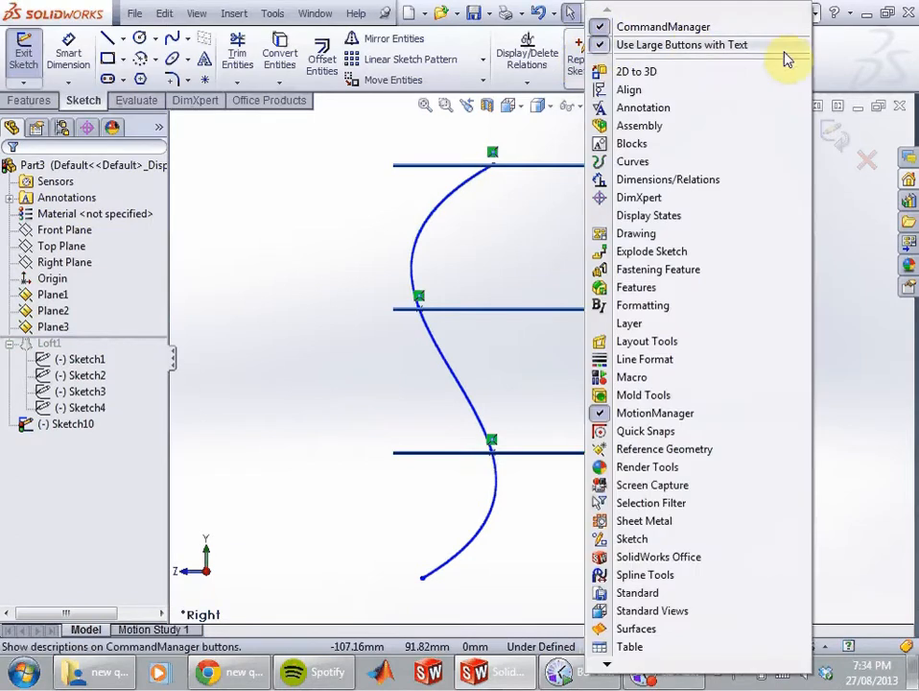
{"action": "left_click", "coordinate": [844, 57]}
{"action": "left_click", "coordinate": [604, 12]}
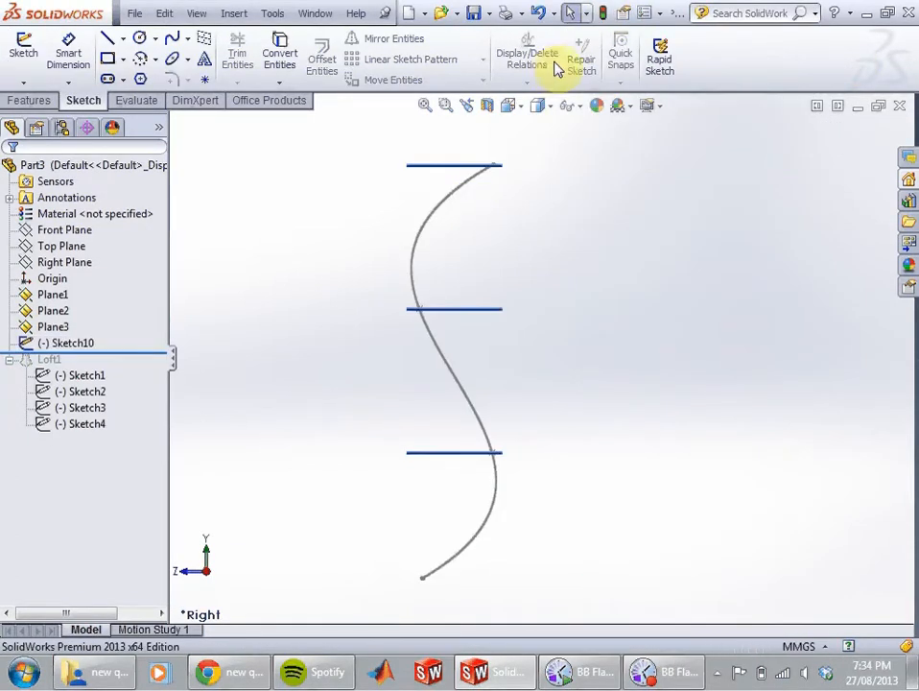
{"action": "middle_click_drag", "start_coordinate": [486, 283], "coordinate": [390, 320]}
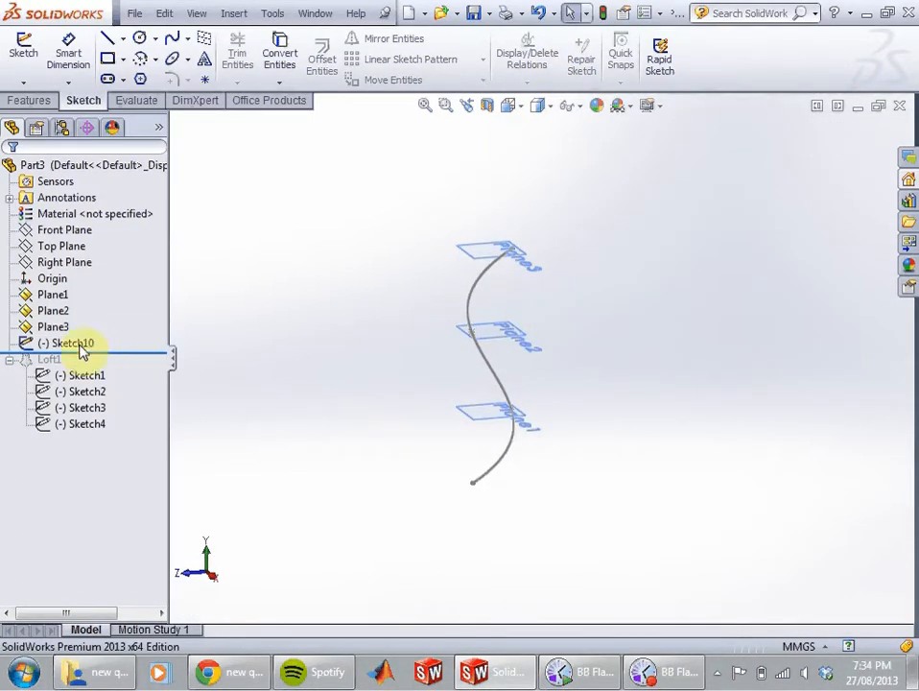
{"action": "left_click", "coordinate": [27, 362]}
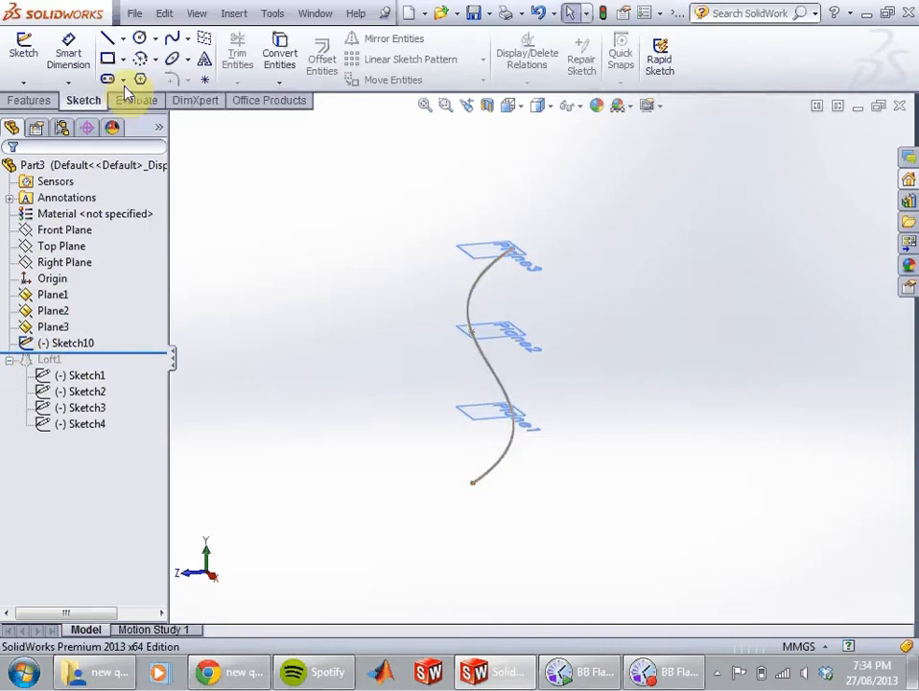
{"action": "left_click", "coordinate": [38, 100]}
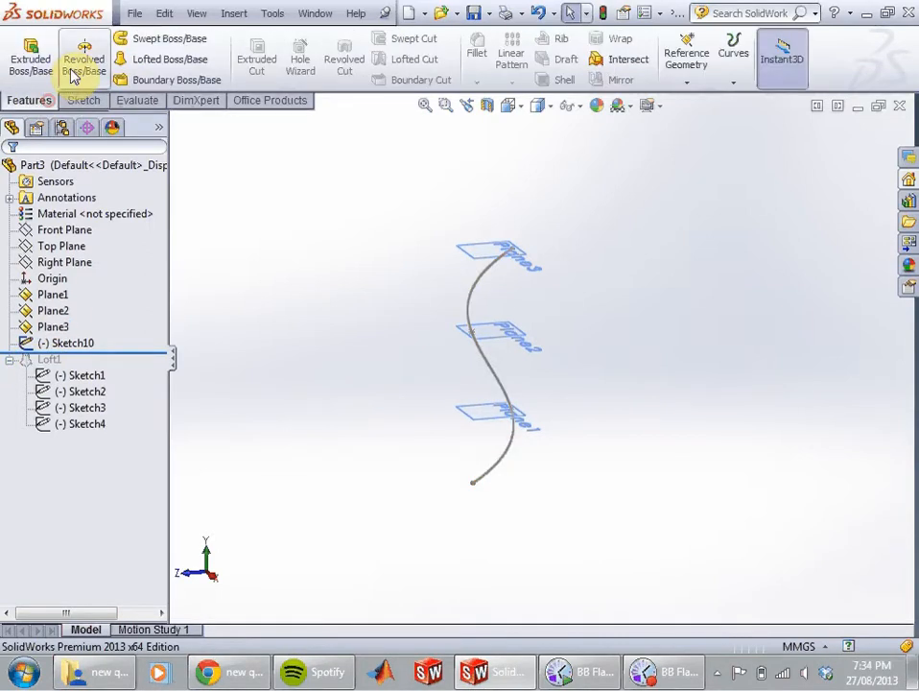
{"action": "left_click", "coordinate": [164, 59]}
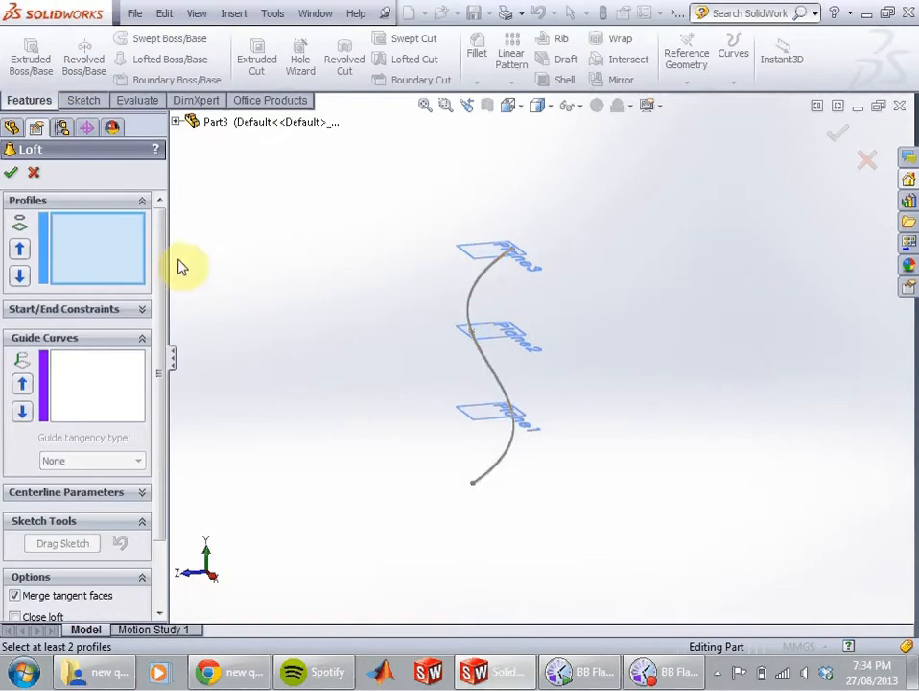
{"action": "left_click", "coordinate": [123, 371]}
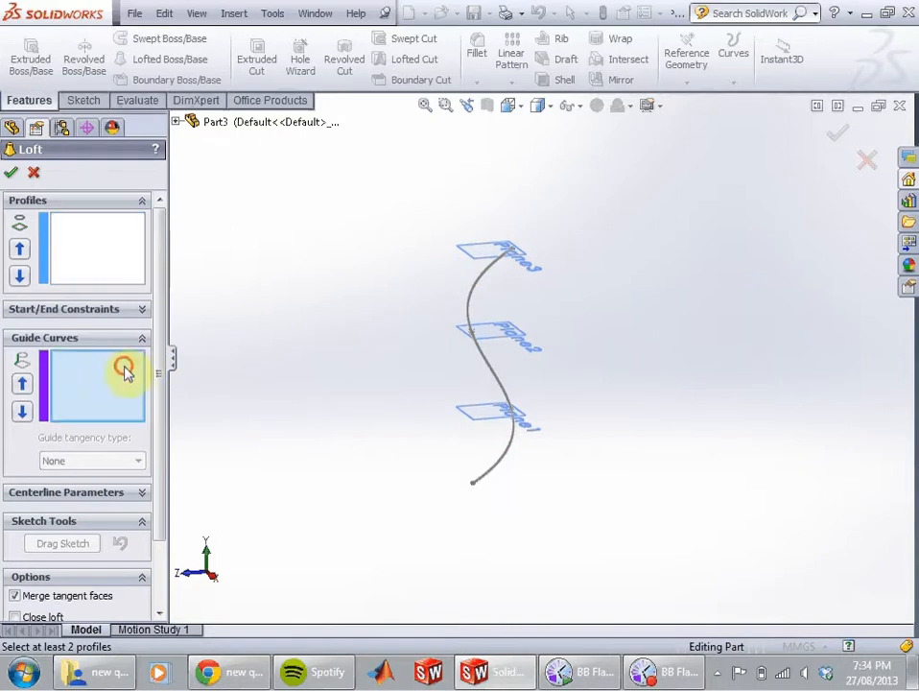
{"action": "left_click", "coordinate": [477, 290]}
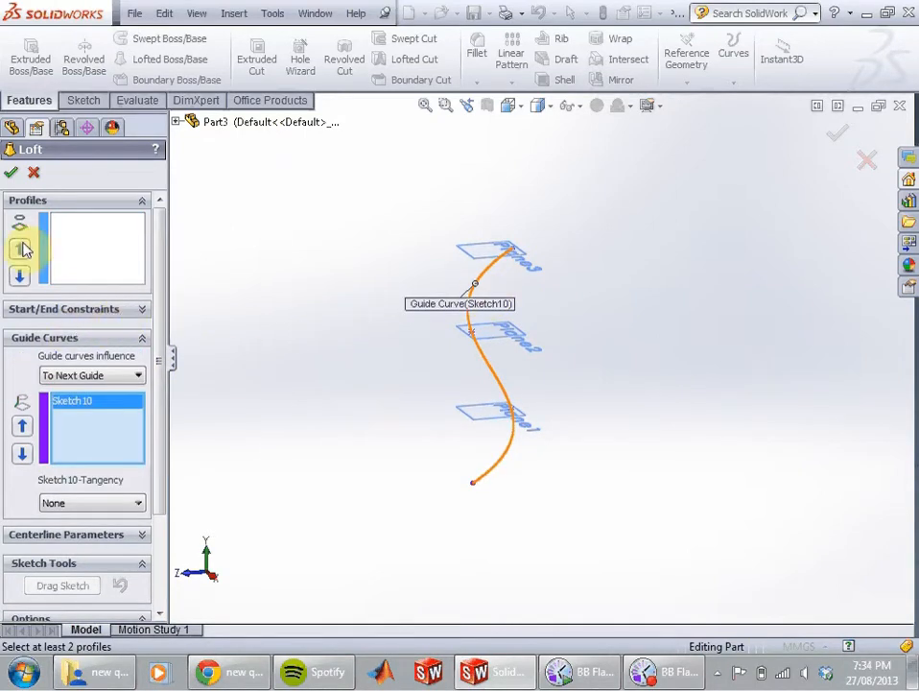
{"action": "left_click", "coordinate": [109, 240]}
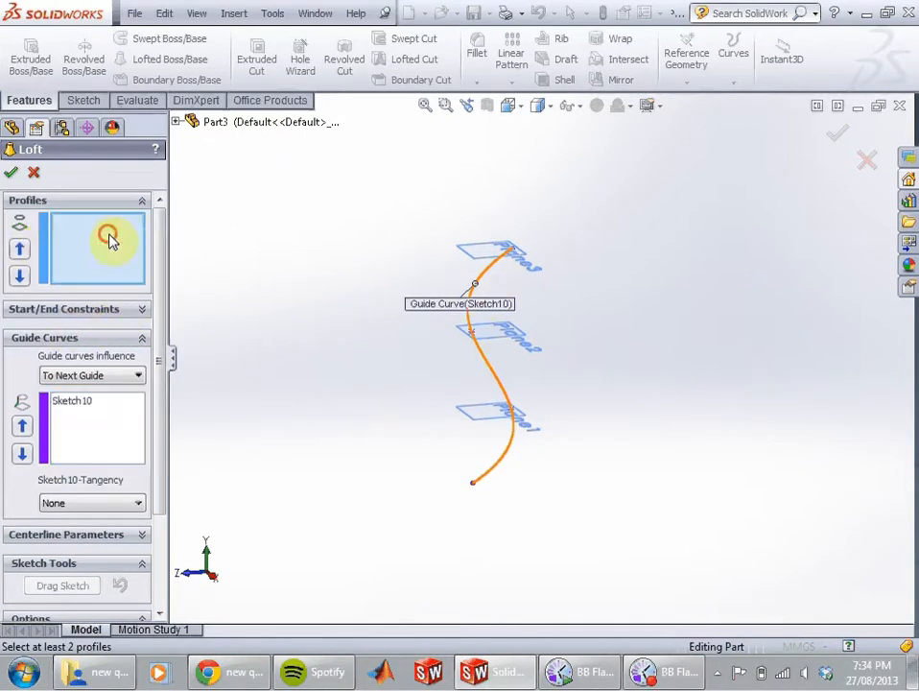
{"action": "left_click", "coordinate": [37, 175]}
Step: Roll the feature history to the end and delete the Loft1 feature, keeping its four profile sketches
{"action": "right_click", "coordinate": [29, 367]}
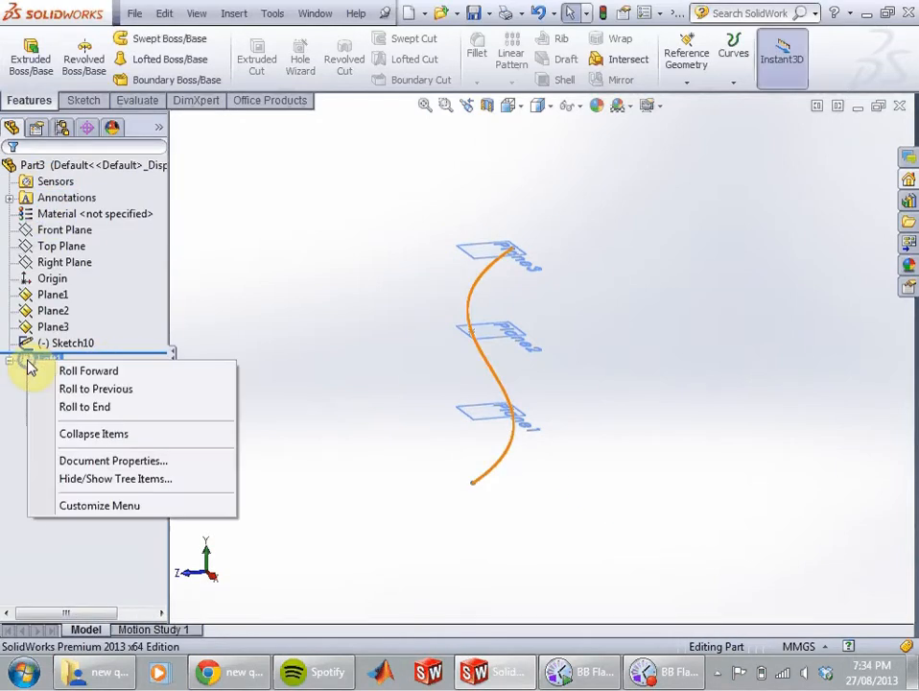
{"action": "left_click", "coordinate": [63, 407]}
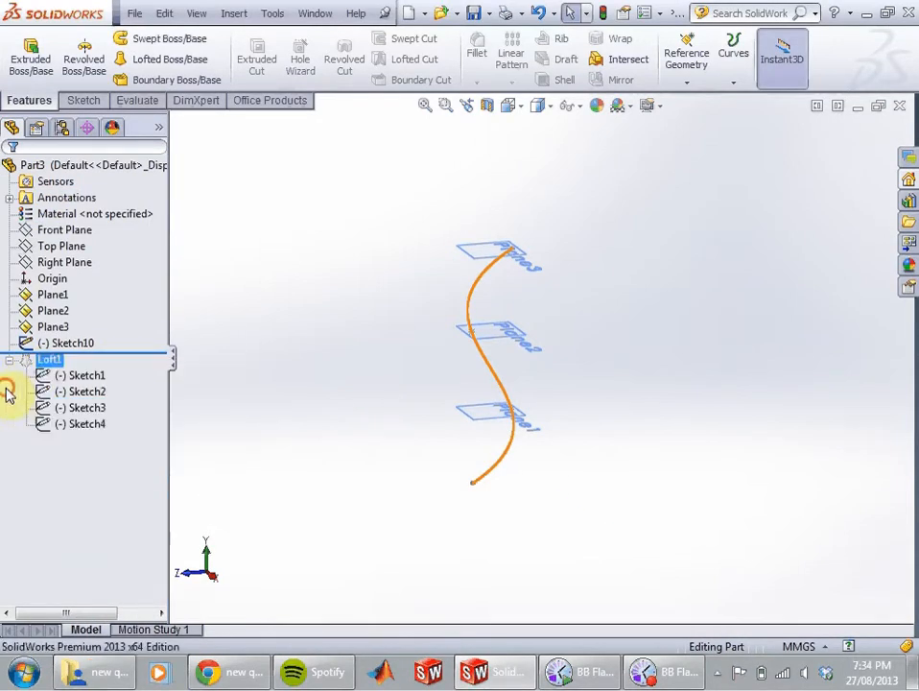
{"action": "right_click", "coordinate": [48, 361]}
{"action": "left_click", "coordinate": [96, 459]}
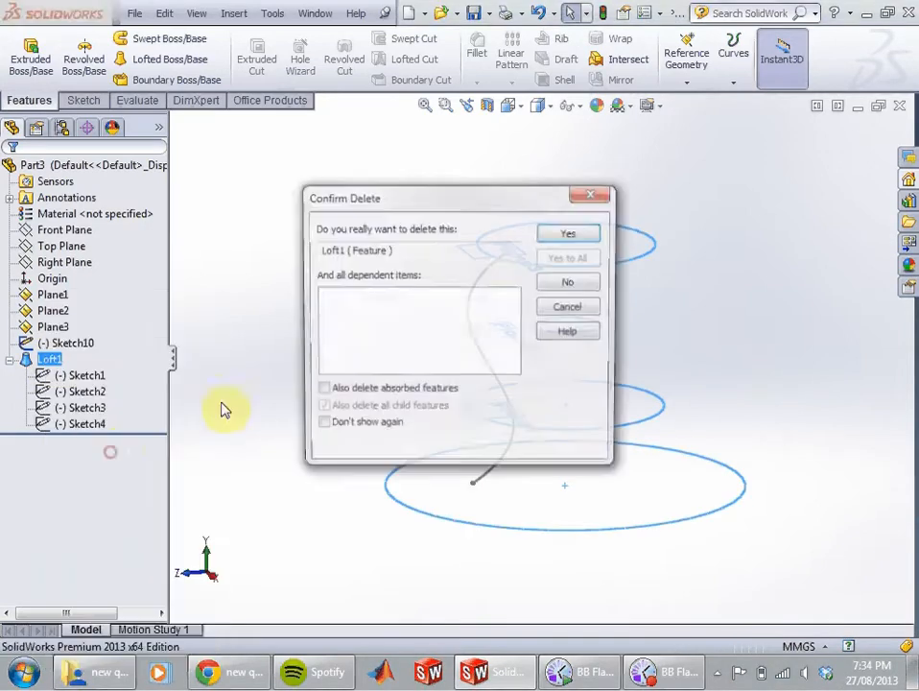
{"action": "left_click", "coordinate": [570, 233]}
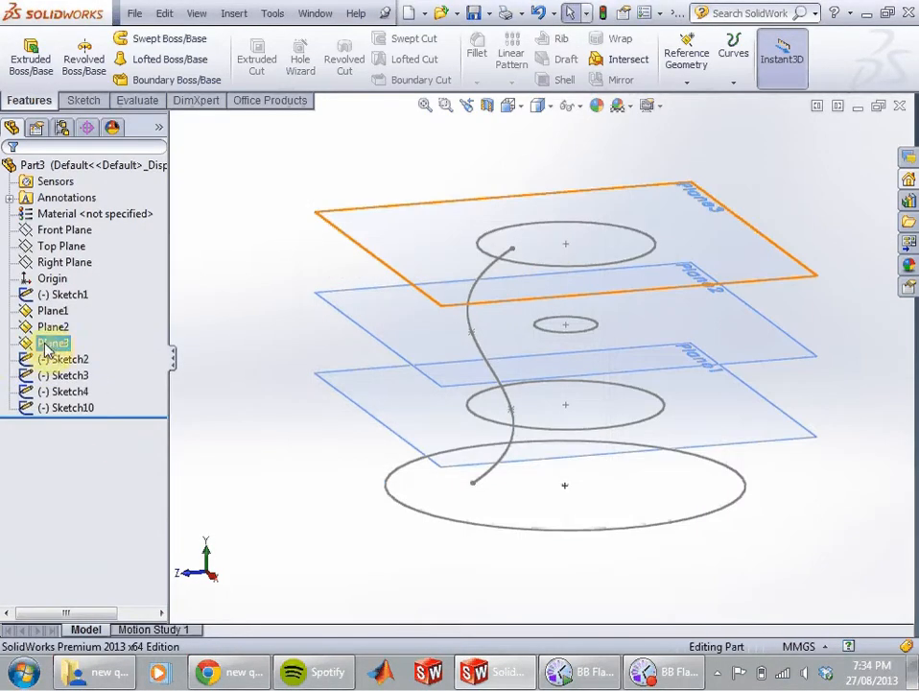
Step: Edit the spline sketch, Sketch10, and move its Plane3 and Plane1 points onto the edges of the circles on those planes
{"action": "middle_click_drag", "start_coordinate": [366, 342], "coordinate": [355, 306]}
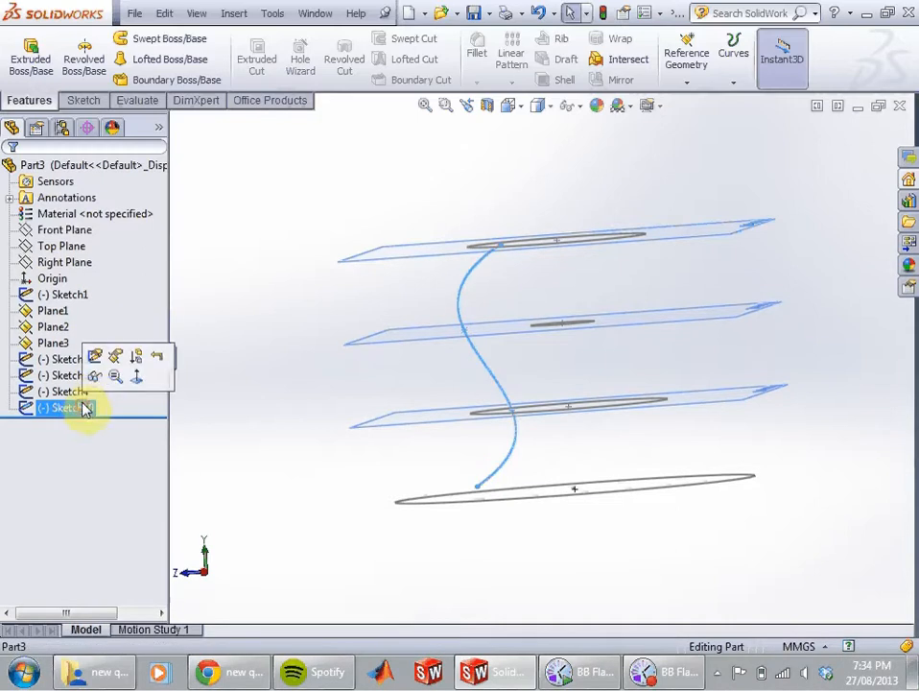
{"action": "left_click", "coordinate": [92, 359]}
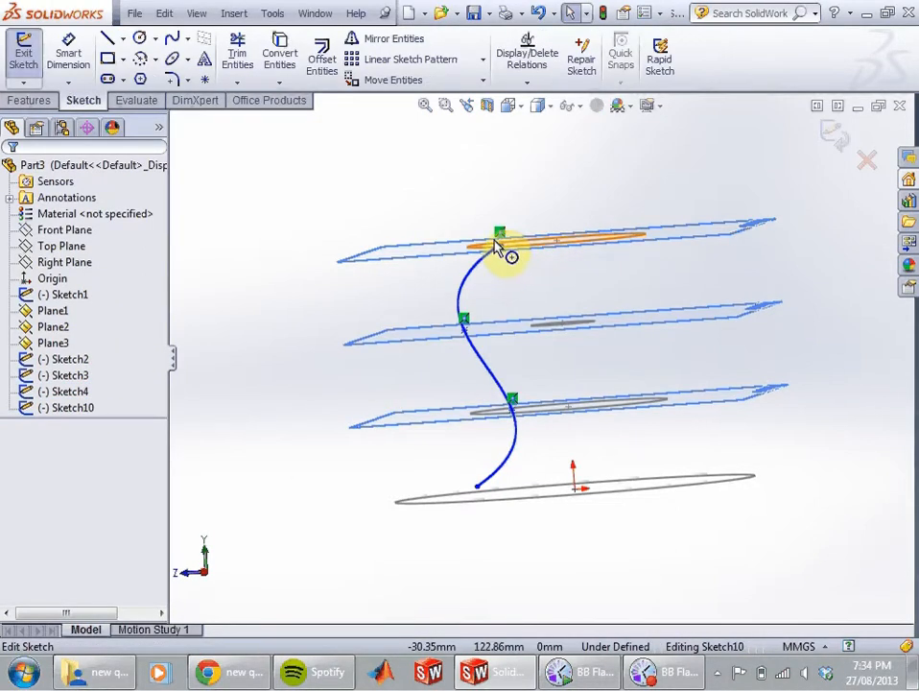
{"action": "left_click_drag", "start_coordinate": [494, 248], "coordinate": [465, 247]}
{"action": "key", "text": "space"}
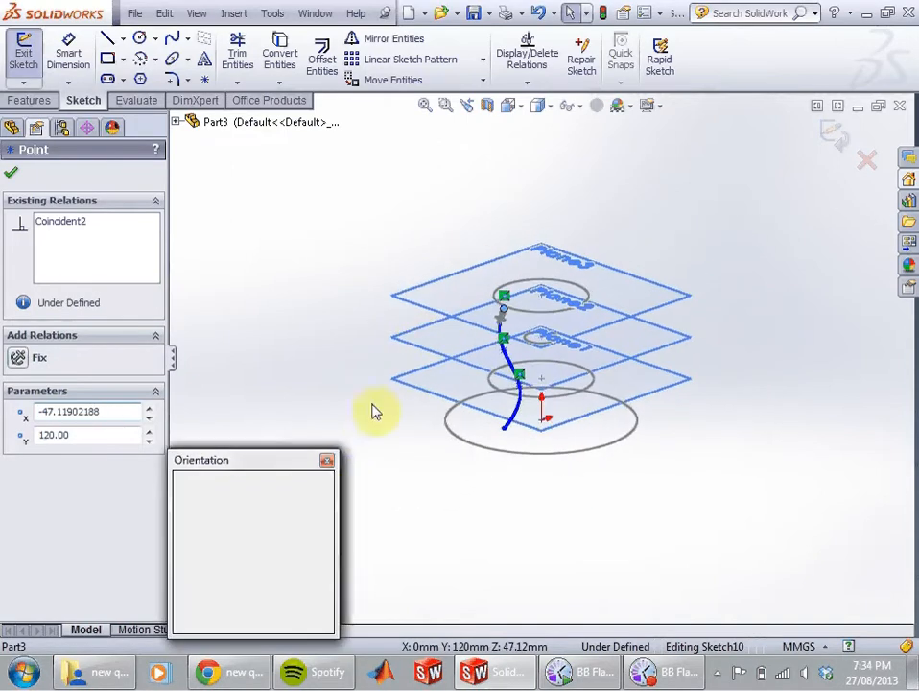
{"action": "left_click", "coordinate": [322, 556]}
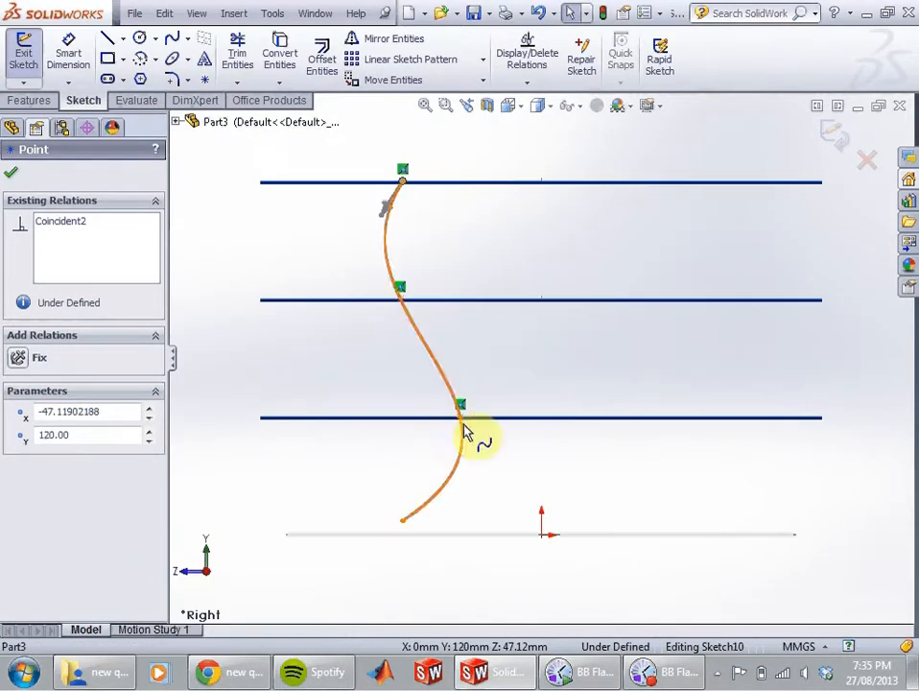
{"action": "mouse_move", "coordinate": [403, 187]}
{"action": "left_mouse_down"}
{"action": "mouse_move", "coordinate": [366, 182]}
{"action": "mouse_move", "coordinate": [467, 189]}
{"action": "mouse_move", "coordinate": [420, 191]}
{"action": "mouse_move", "coordinate": [414, 182]}
{"action": "left_mouse_up"}
{"action": "left_click_drag", "start_coordinate": [421, 303], "coordinate": [389, 309]}
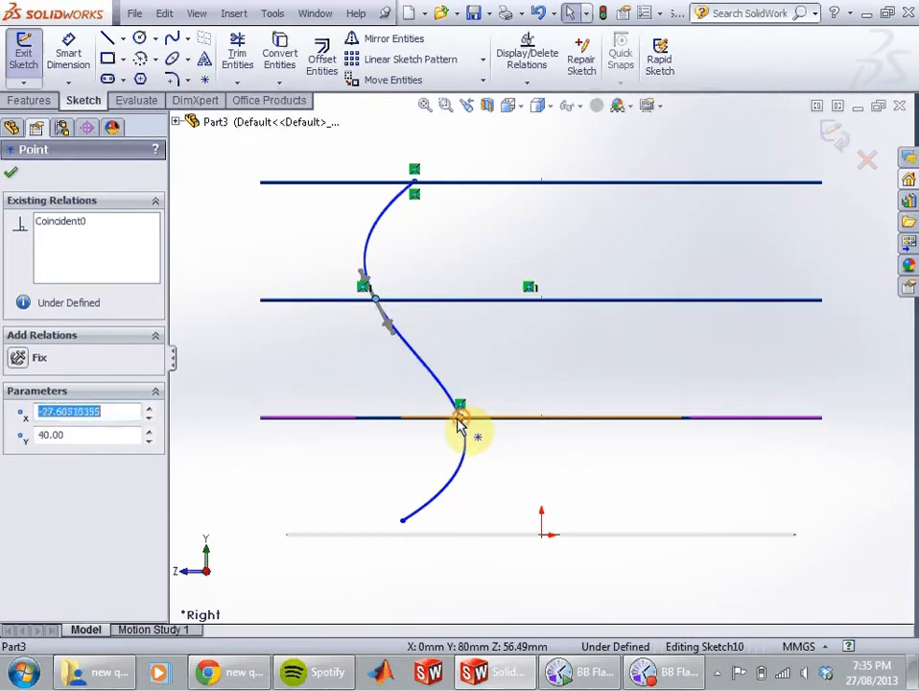
{"action": "left_click_drag", "start_coordinate": [459, 424], "coordinate": [403, 430]}
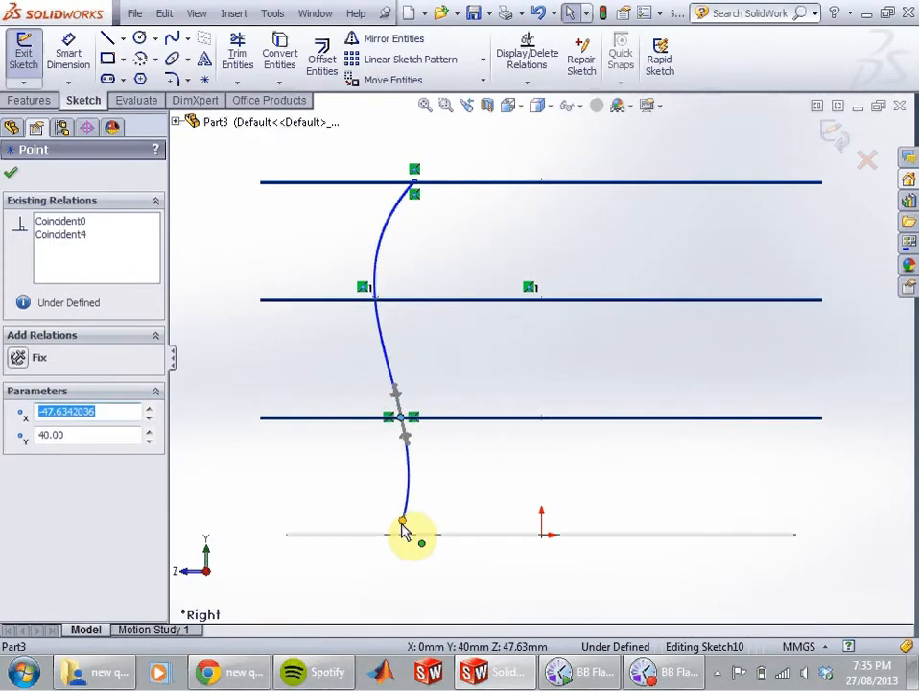
Step: Move the spline's Plane2 point onto the small circle's edge, about X -15.4, and its lower endpoint onto the base circle, about X -86.5
{"action": "left_click_drag", "start_coordinate": [403, 528], "coordinate": [347, 537]}
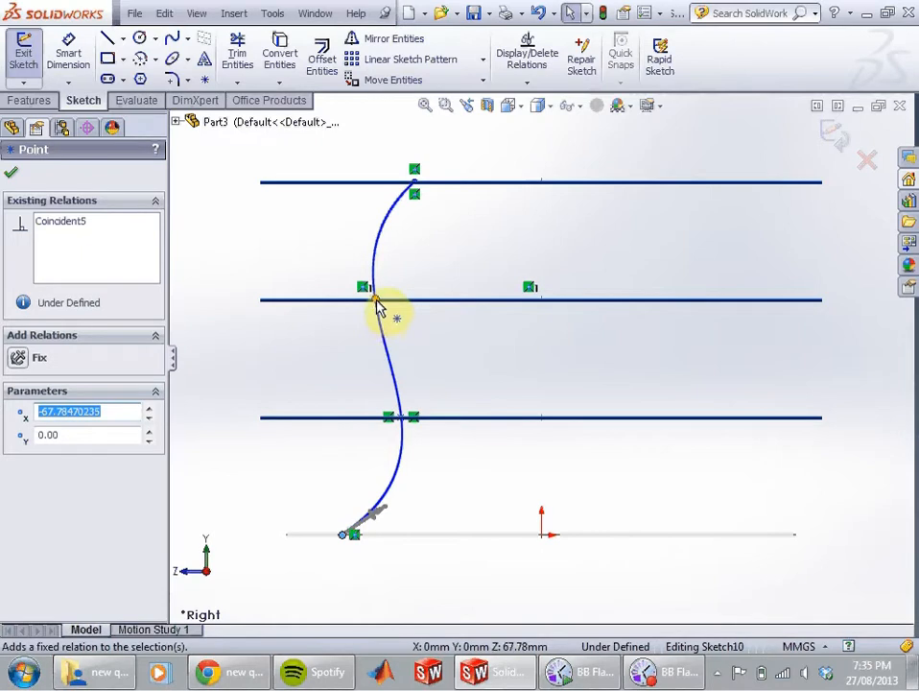
{"action": "left_click_drag", "start_coordinate": [379, 307], "coordinate": [467, 305]}
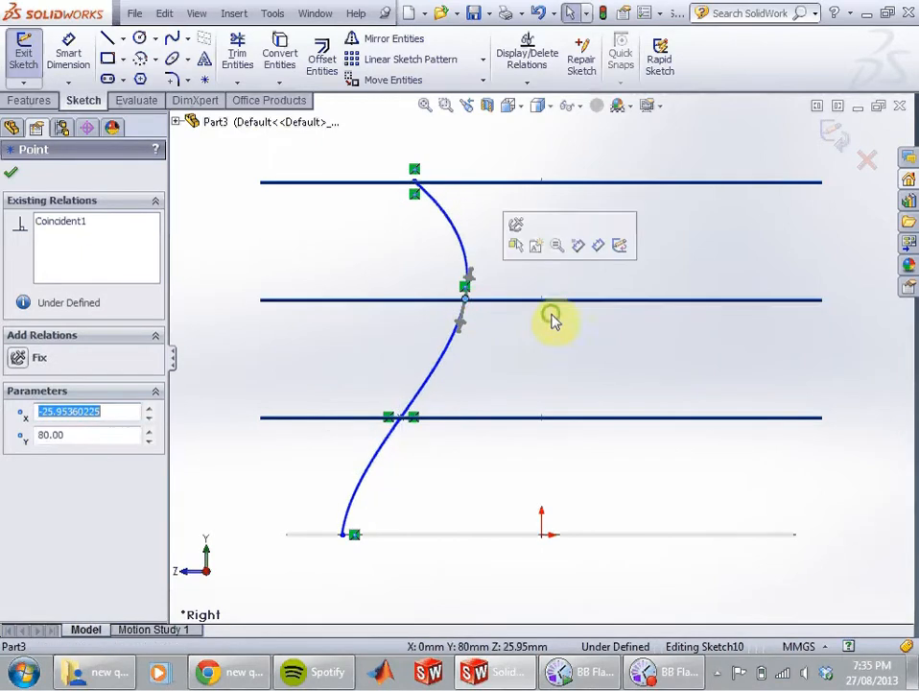
{"action": "middle_click_drag", "start_coordinate": [552, 320], "coordinate": [476, 312]}
{"action": "left_click_drag", "start_coordinate": [470, 304], "coordinate": [498, 302]}
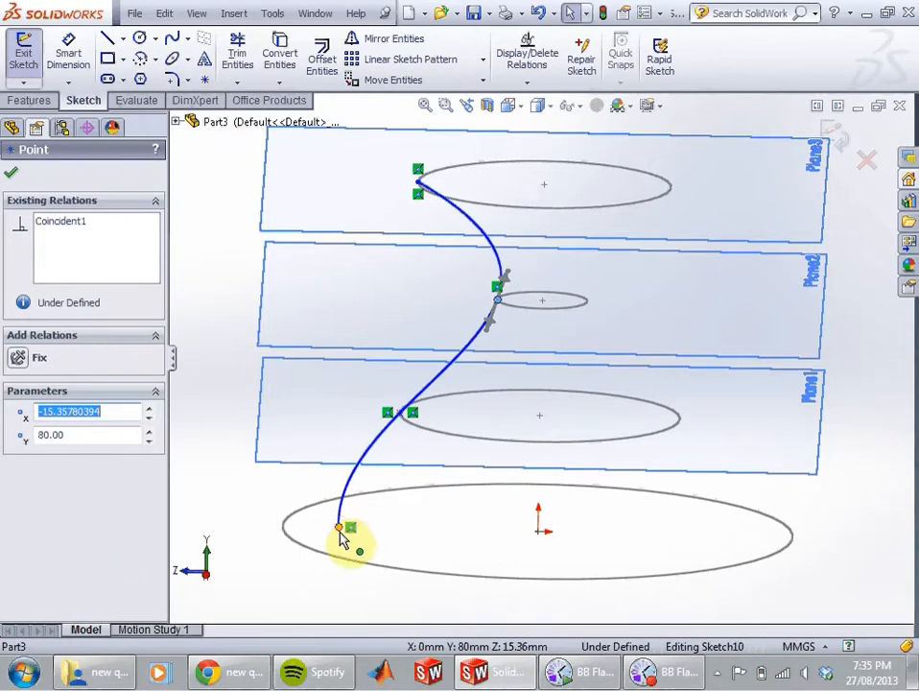
{"action": "left_click_drag", "start_coordinate": [340, 533], "coordinate": [284, 525]}
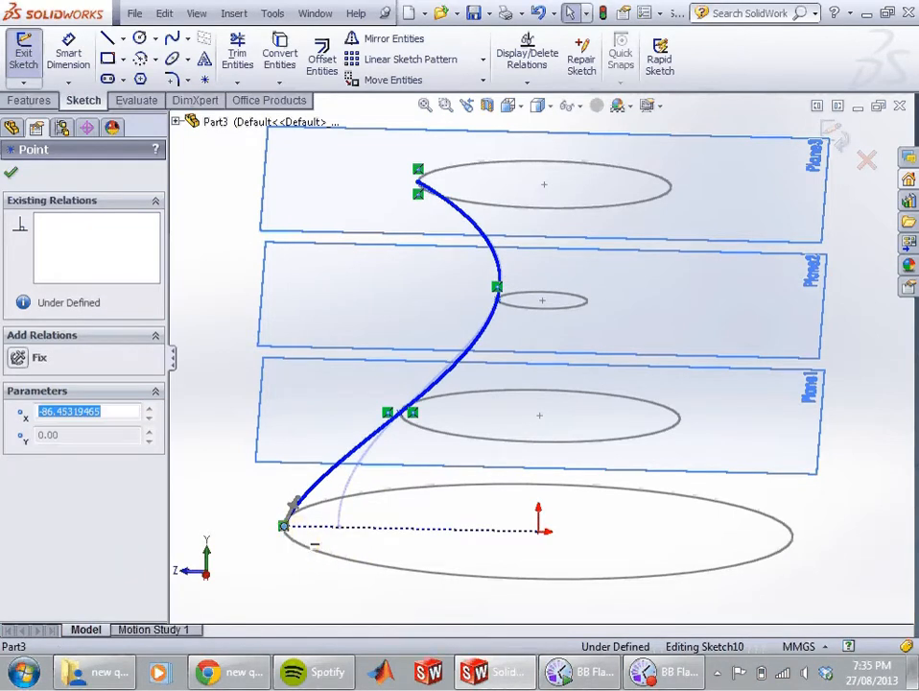
Step: Accept the spline's base endpoint position and finish editing Sketch10
{"action": "left_click", "coordinate": [17, 182]}
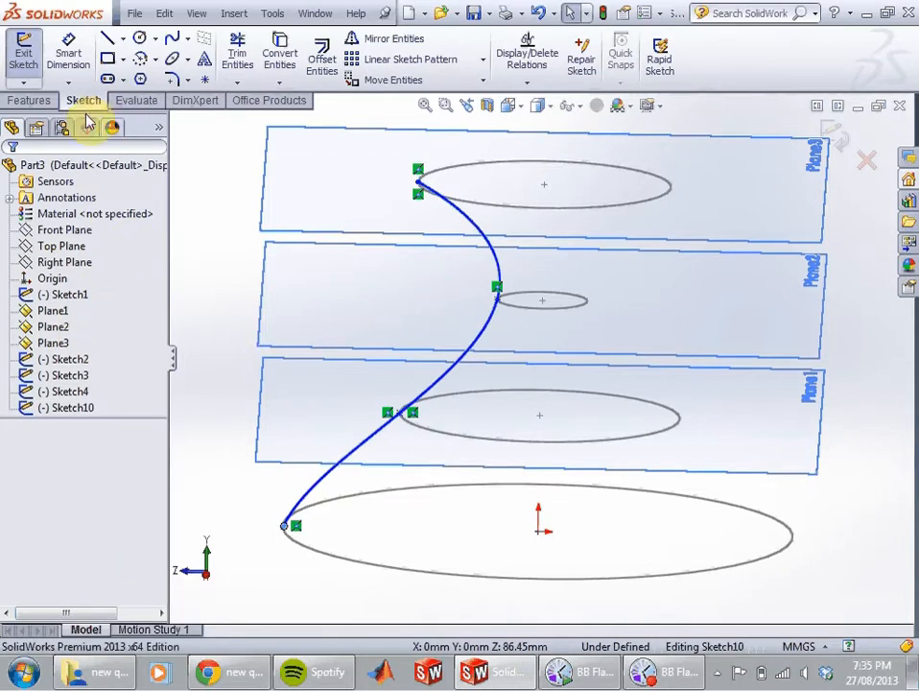
{"action": "left_click", "coordinate": [26, 99]}
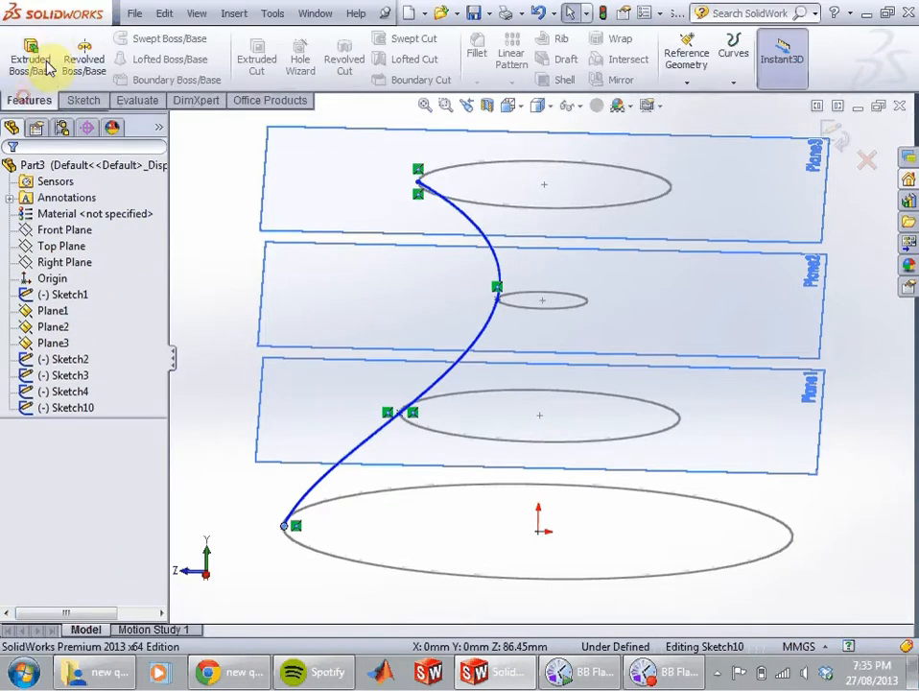
{"action": "left_click", "coordinate": [833, 135]}
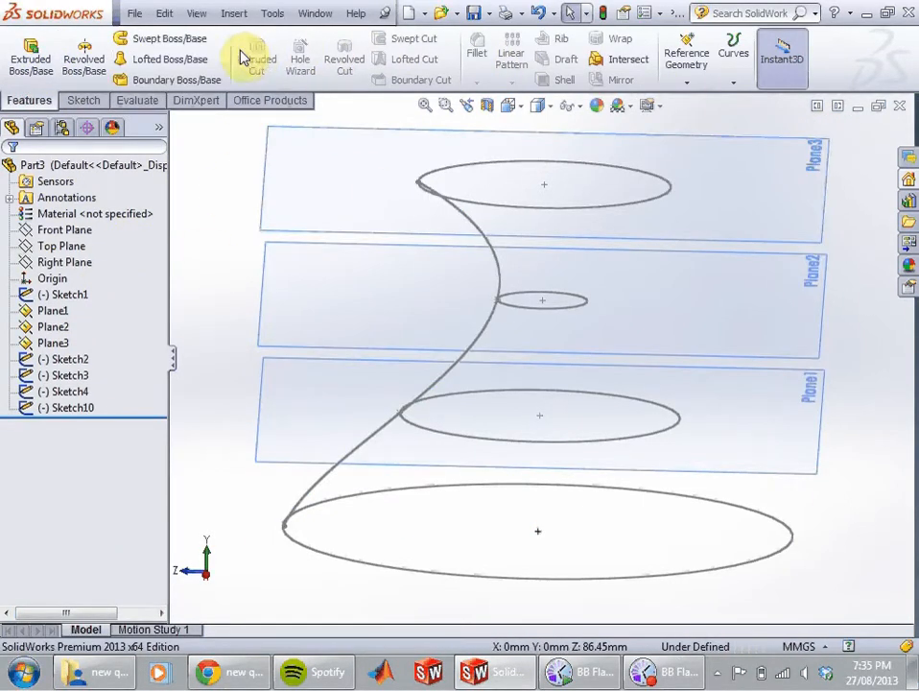
Step: Start a lofted boss with the four circle profiles from base to top: Sketch1, Sketch2, Sketch3 and Sketch4
{"action": "left_click", "coordinate": [192, 76]}
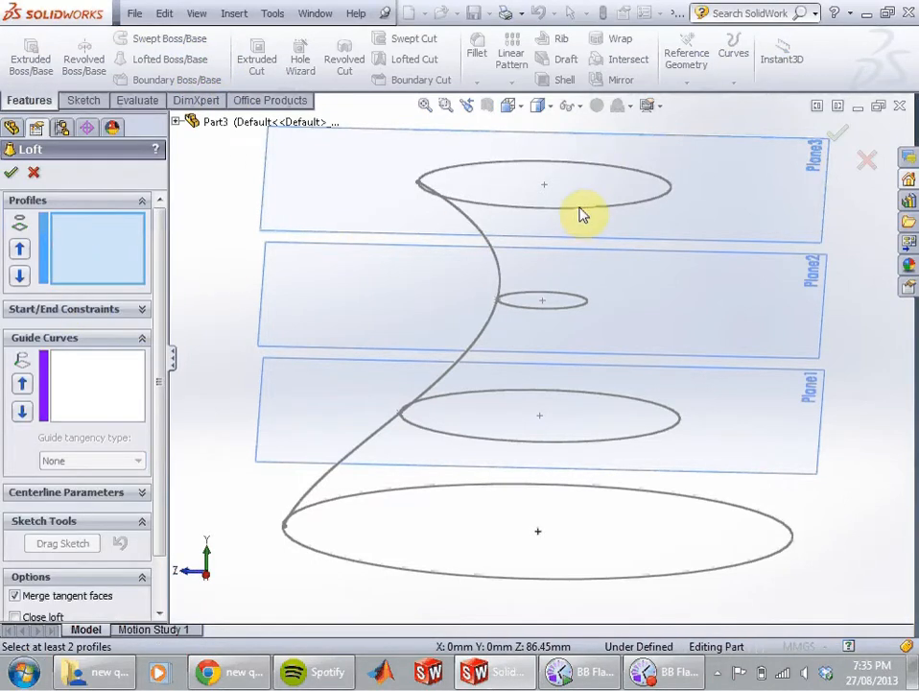
{"action": "left_click", "coordinate": [477, 577]}
{"action": "left_click", "coordinate": [519, 441]}
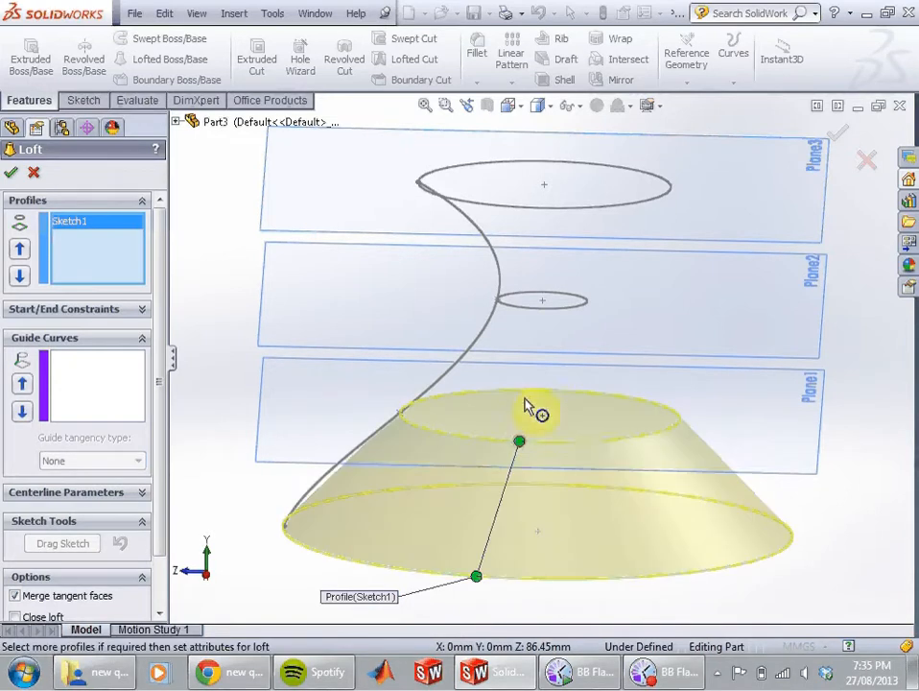
{"action": "left_click", "coordinate": [522, 309]}
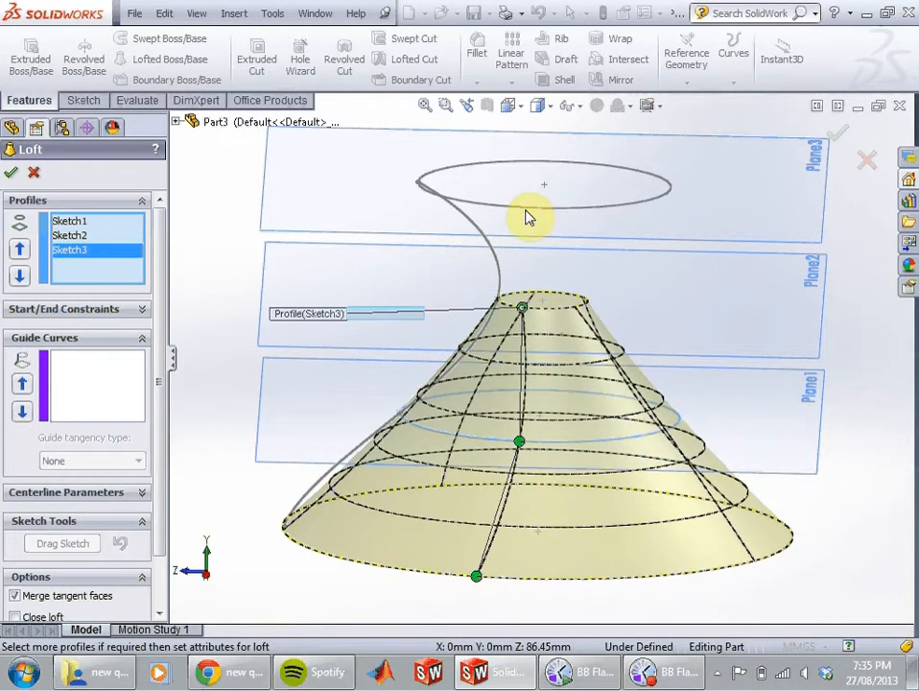
{"action": "left_click", "coordinate": [530, 211]}
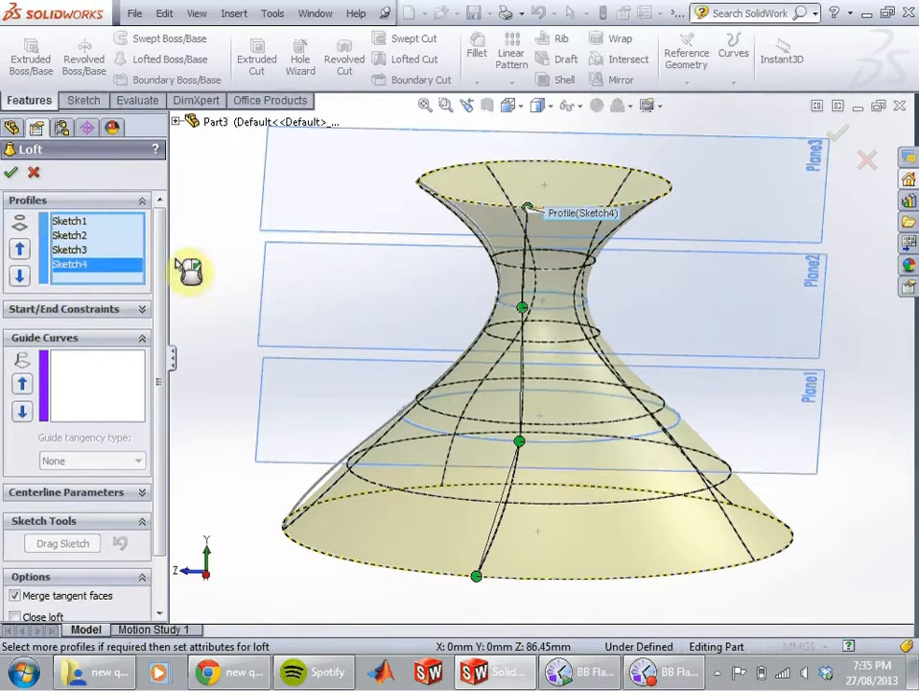
Step: Add the side spline, Sketch10, as the loft's guide curve and create the loft
{"action": "left_click", "coordinate": [83, 365]}
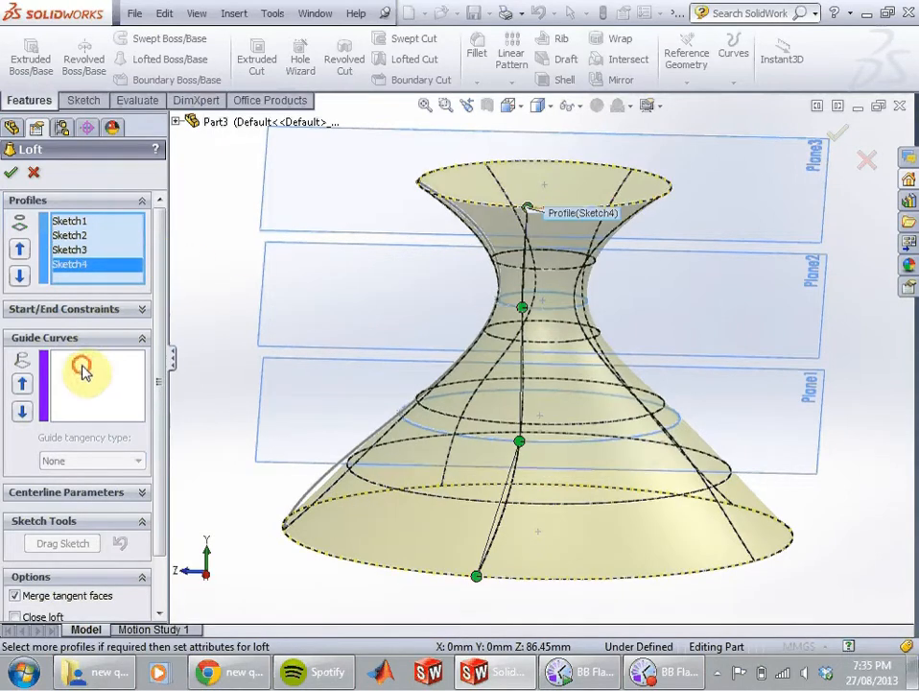
{"action": "left_click", "coordinate": [321, 491]}
{"action": "mouse_move", "coordinate": [359, 411]}
{"action": "middle_mouse_down"}
{"action": "mouse_move", "coordinate": [359, 318]}
{"action": "mouse_move", "coordinate": [361, 328]}
{"action": "middle_mouse_up"}
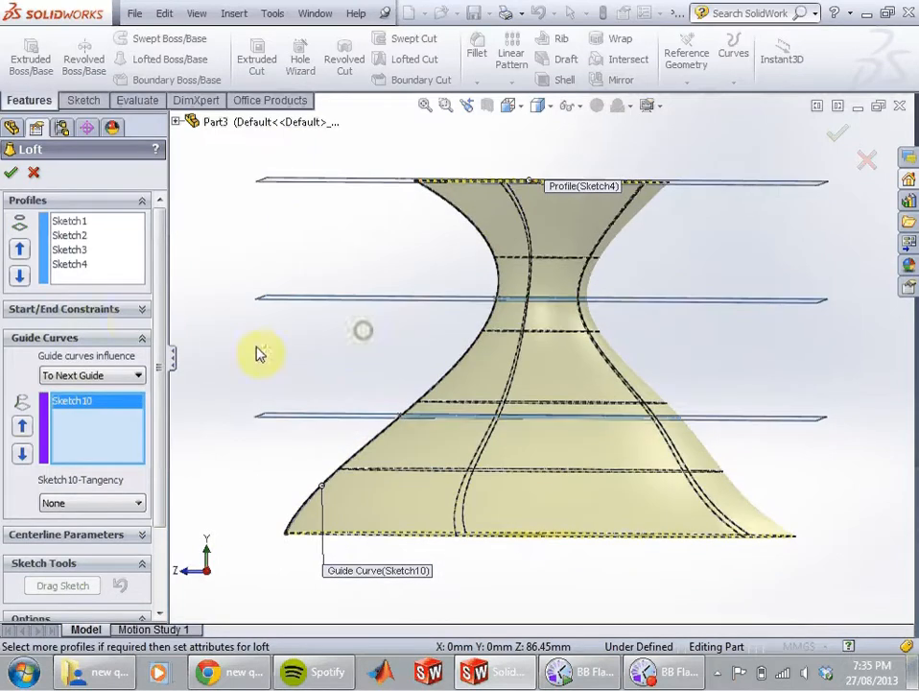
{"action": "left_click", "coordinate": [12, 171]}
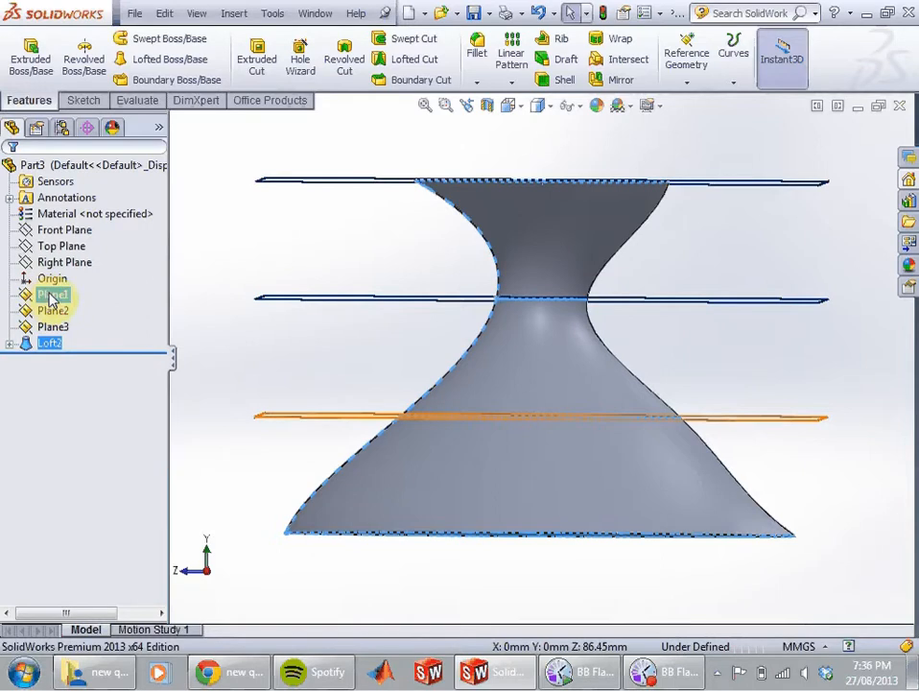
Step: Open the loft's guide curve sketch, Sketch10, for editing
{"action": "left_click", "coordinate": [9, 343]}
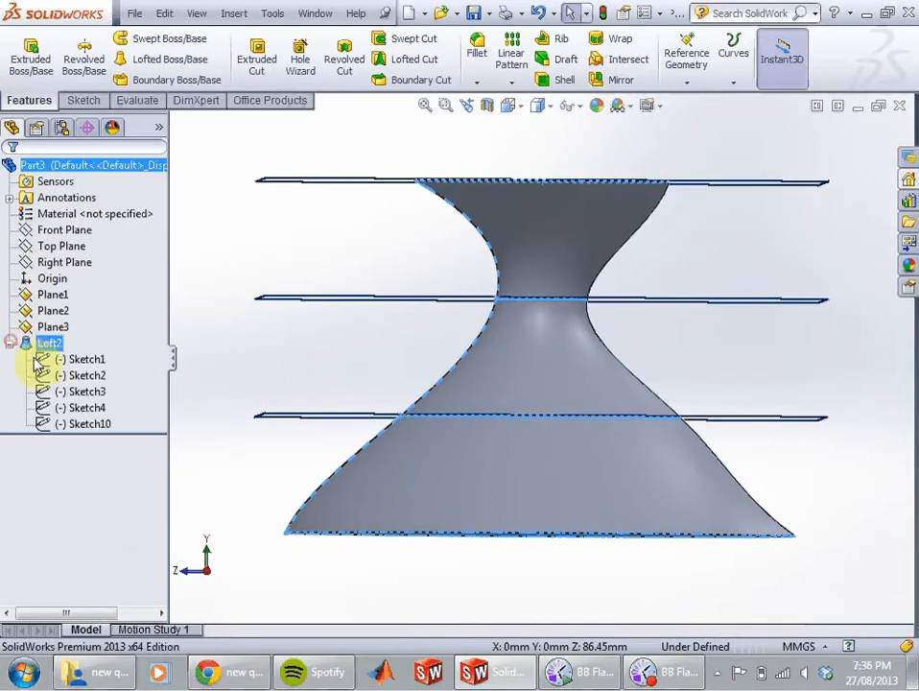
{"action": "double_click", "coordinate": [61, 426]}
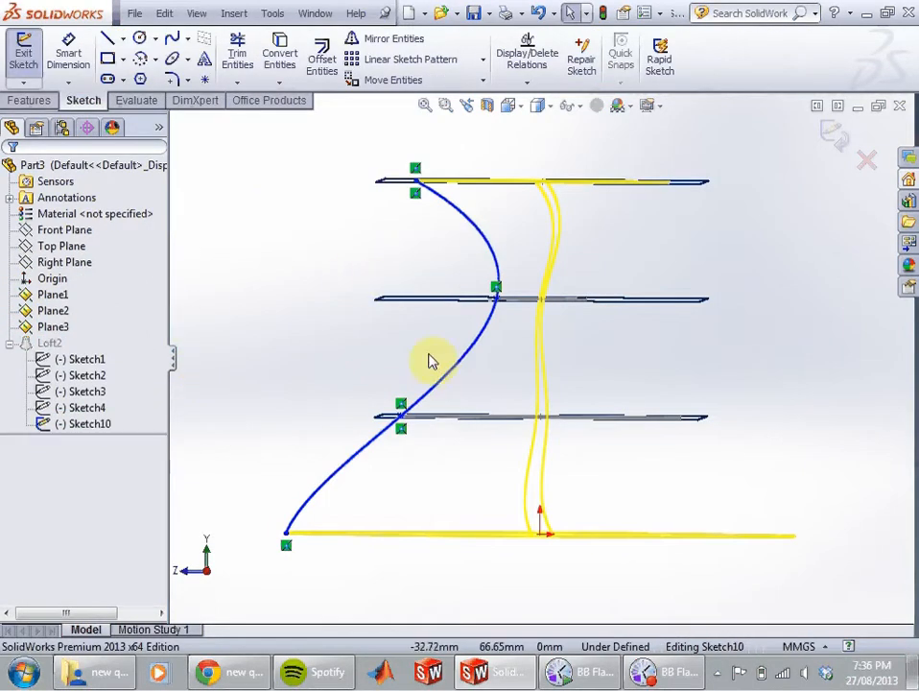
Step: Try shifting the whole guide spline sideways, and undo the move
{"action": "left_click", "coordinate": [327, 486]}
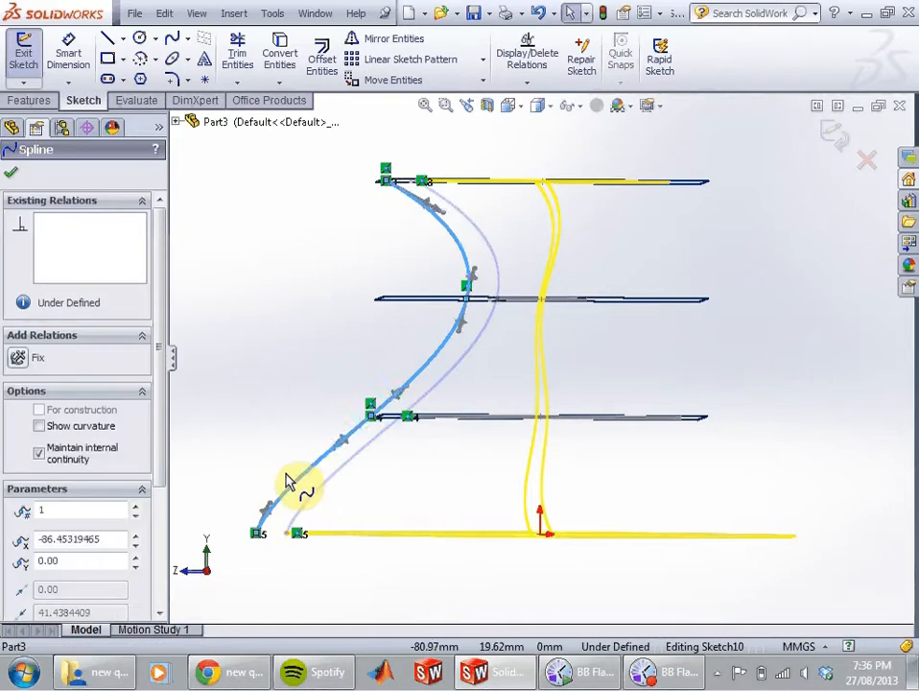
{"action": "left_click_drag", "start_coordinate": [307, 472], "coordinate": [318, 475]}
{"action": "key", "text": "ctrl+z"}
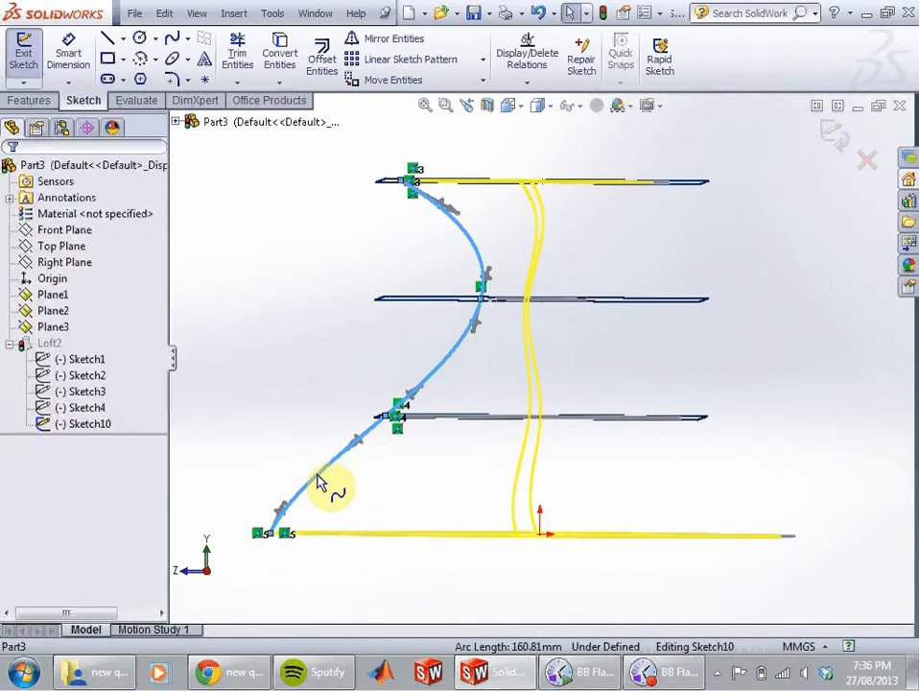
Step: Reshape the guide spline with its tangent handles at the Plane1, Plane2 and Plane3 points, and rebuild the loft
{"action": "left_click", "coordinate": [318, 483]}
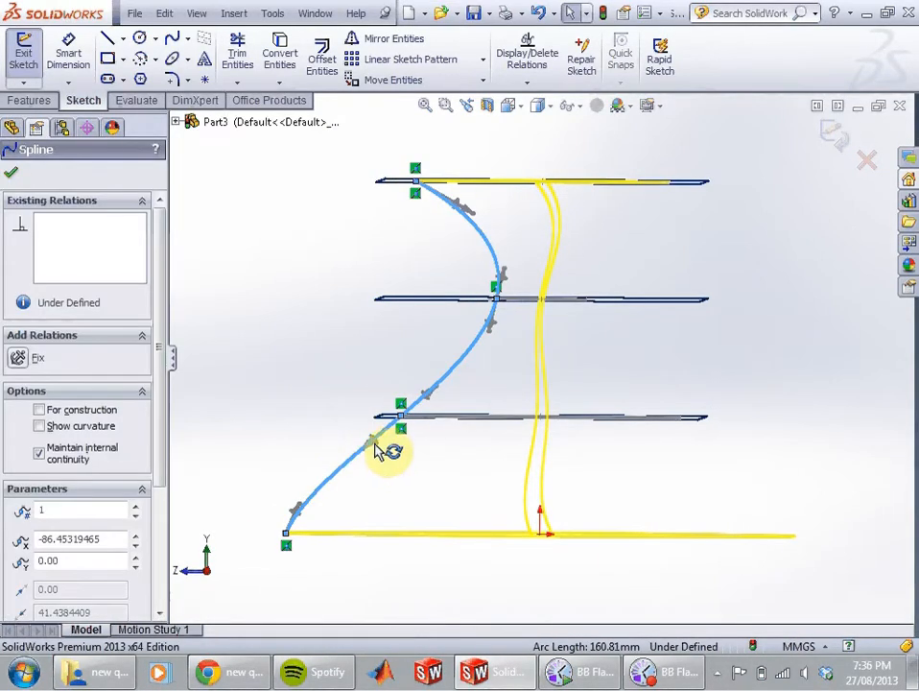
{"action": "left_click_drag", "start_coordinate": [381, 449], "coordinate": [341, 453]}
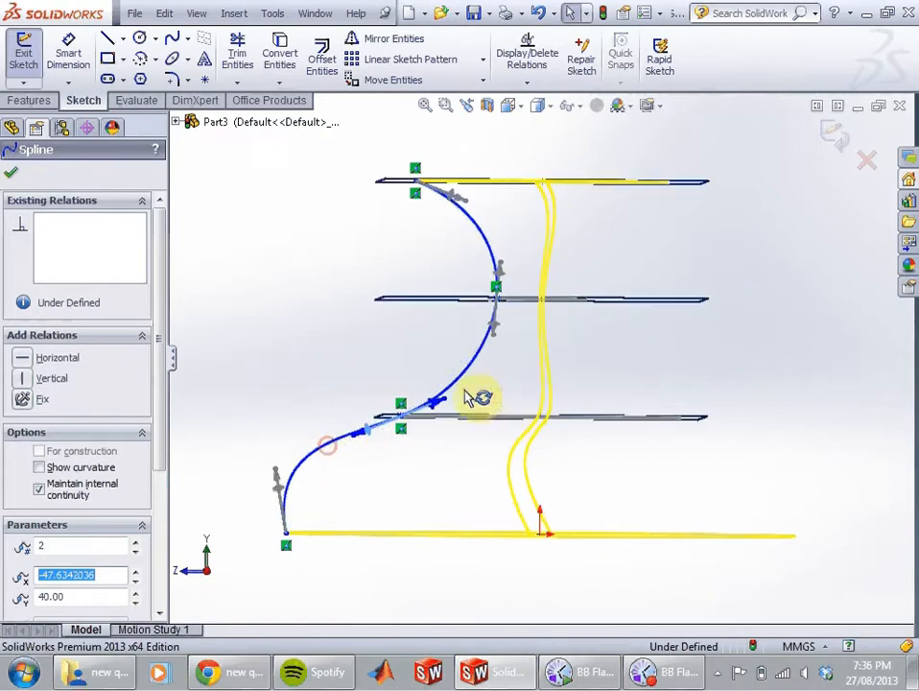
{"action": "left_click_drag", "start_coordinate": [498, 333], "coordinate": [324, 224]}
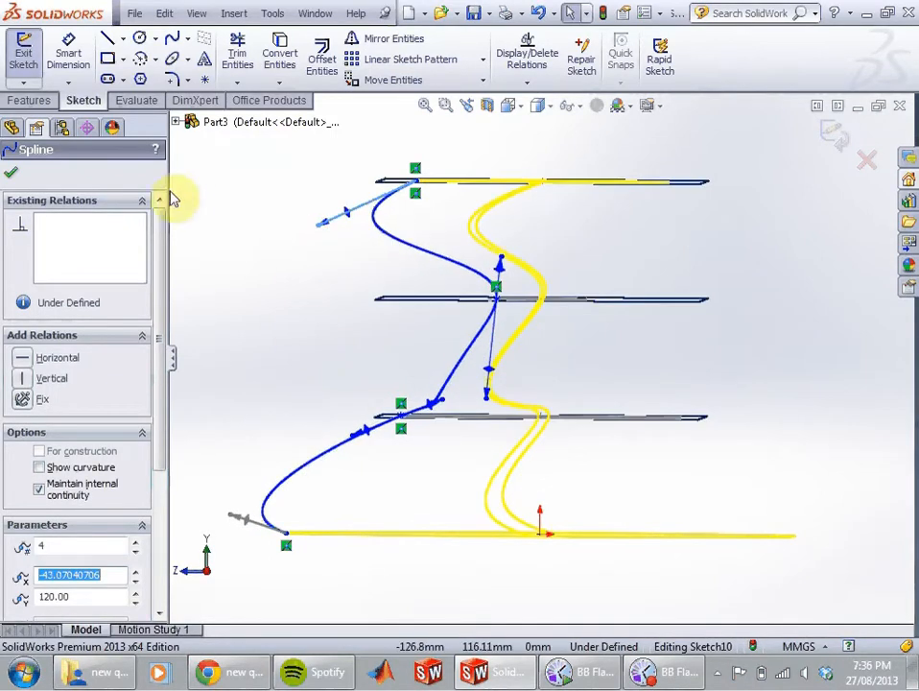
{"action": "left_click", "coordinate": [10, 173]}
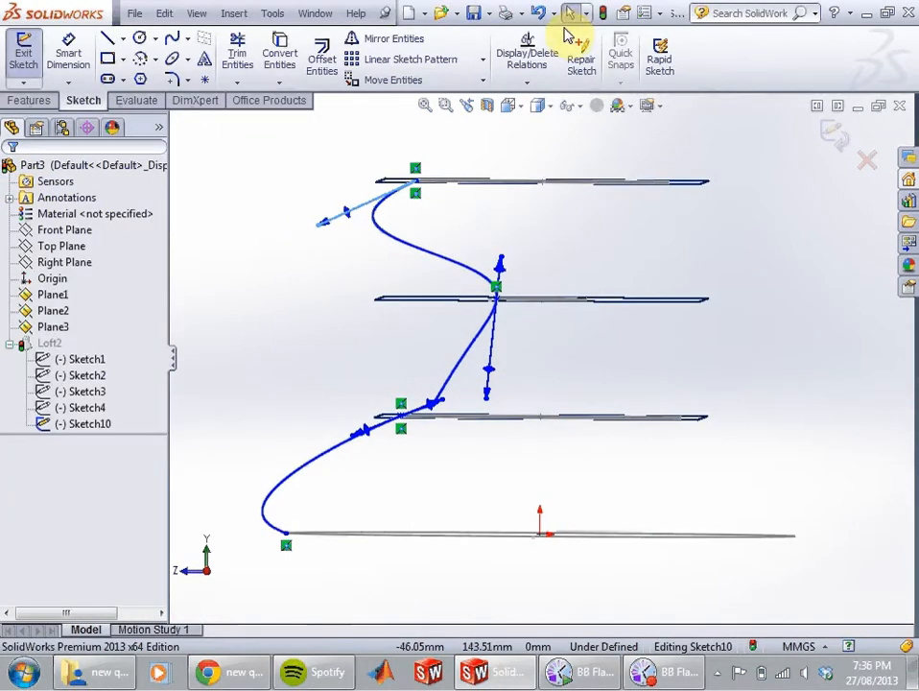
{"action": "left_click", "coordinate": [601, 13]}
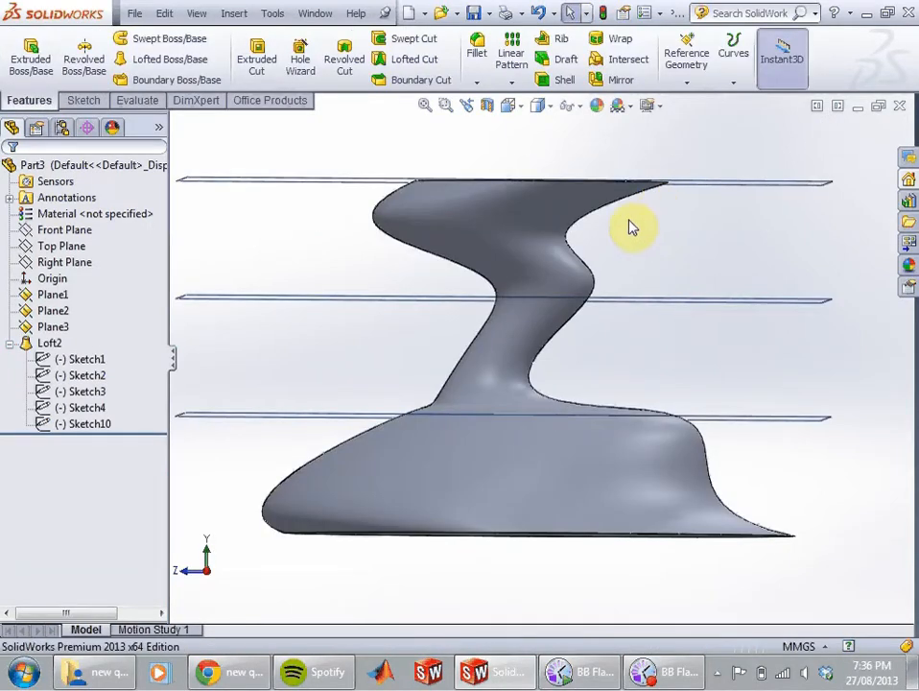
Step: Reopen the loft's guide curve sketch, Sketch10, for editing
{"action": "mouse_move", "coordinate": [621, 230]}
{"action": "middle_mouse_down"}
{"action": "mouse_move", "coordinate": [564, 249]}
{"action": "mouse_move", "coordinate": [568, 283]}
{"action": "mouse_move", "coordinate": [577, 256]}
{"action": "mouse_move", "coordinate": [640, 283]}
{"action": "mouse_move", "coordinate": [638, 248]}
{"action": "middle_mouse_up"}
{"action": "scroll", "coordinate": [577, 256], "scroll_direction": "up", "scroll_amount": 4}
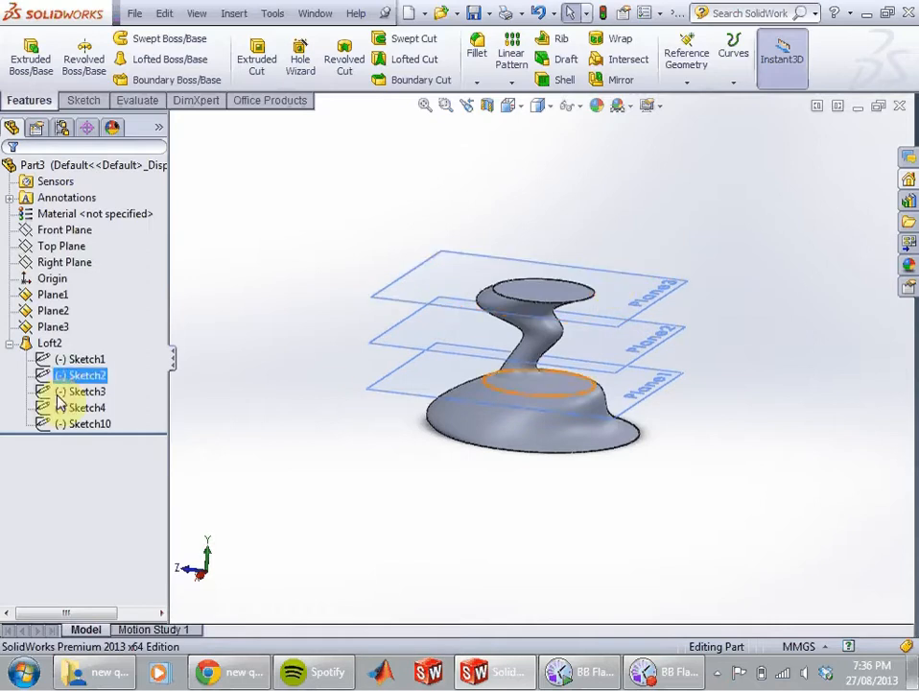
{"action": "left_click", "coordinate": [96, 425]}
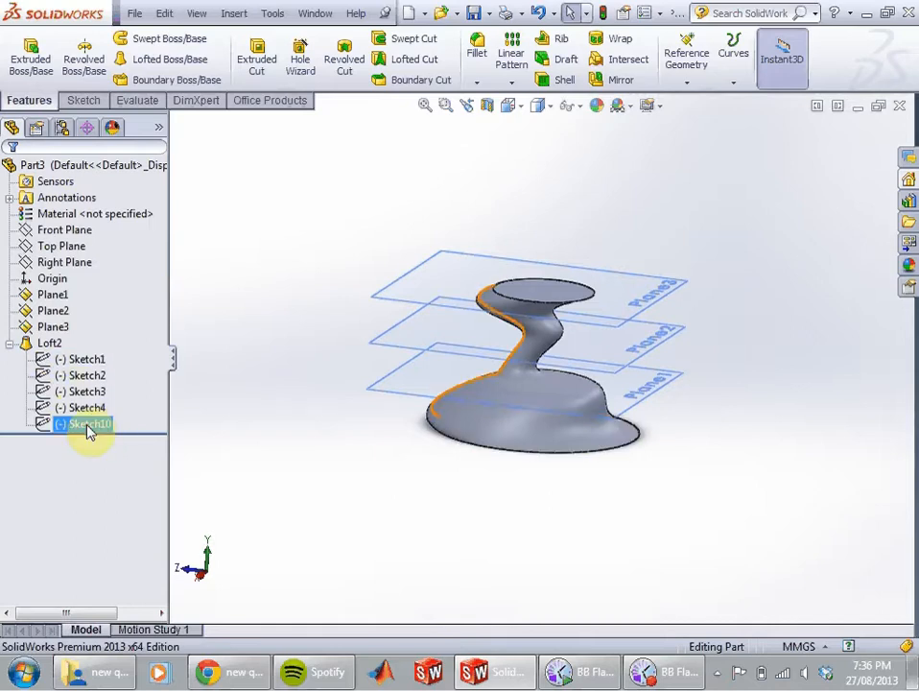
{"action": "right_click", "coordinate": [86, 428]}
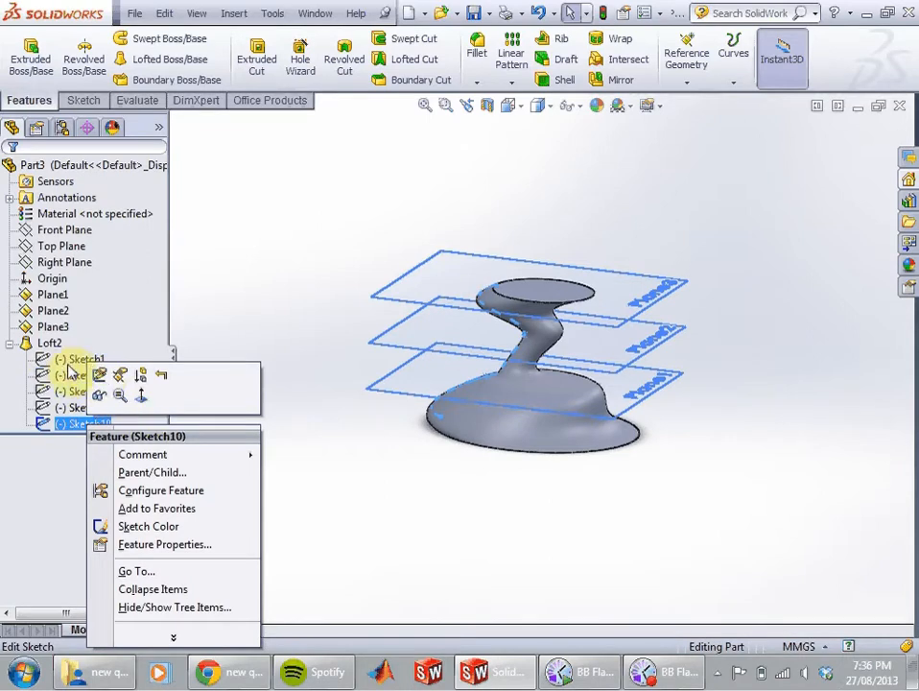
{"action": "left_click", "coordinate": [99, 375]}
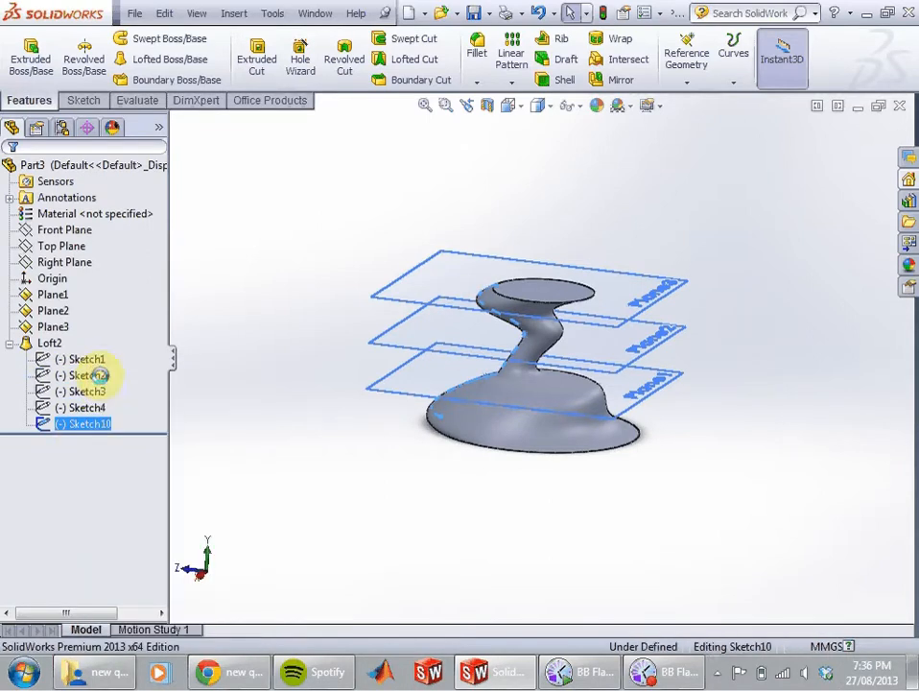
Step: Draw a second four-point spline in Sketch10 through the opposite edges of the four circles, from Plane3's circle down to the base circle
{"action": "mouse_move", "coordinate": [525, 389]}
{"action": "middle_mouse_down"}
{"action": "mouse_move", "coordinate": [568, 365]}
{"action": "mouse_move", "coordinate": [536, 451]}
{"action": "mouse_move", "coordinate": [541, 413]}
{"action": "mouse_move", "coordinate": [594, 377]}
{"action": "mouse_move", "coordinate": [572, 397]}
{"action": "mouse_move", "coordinate": [574, 411]}
{"action": "middle_mouse_up"}
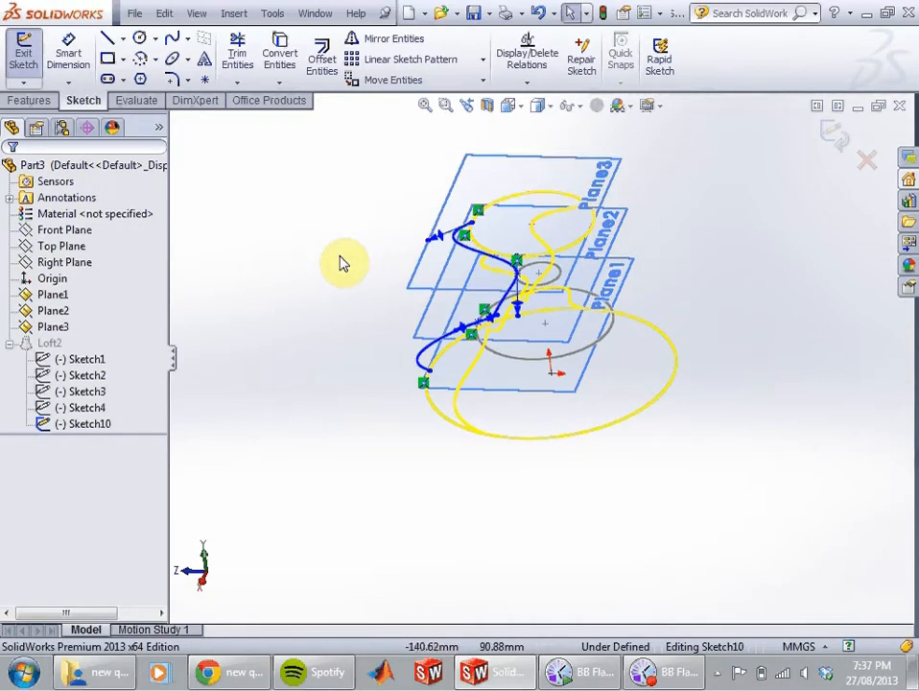
{"action": "left_click", "coordinate": [46, 264]}
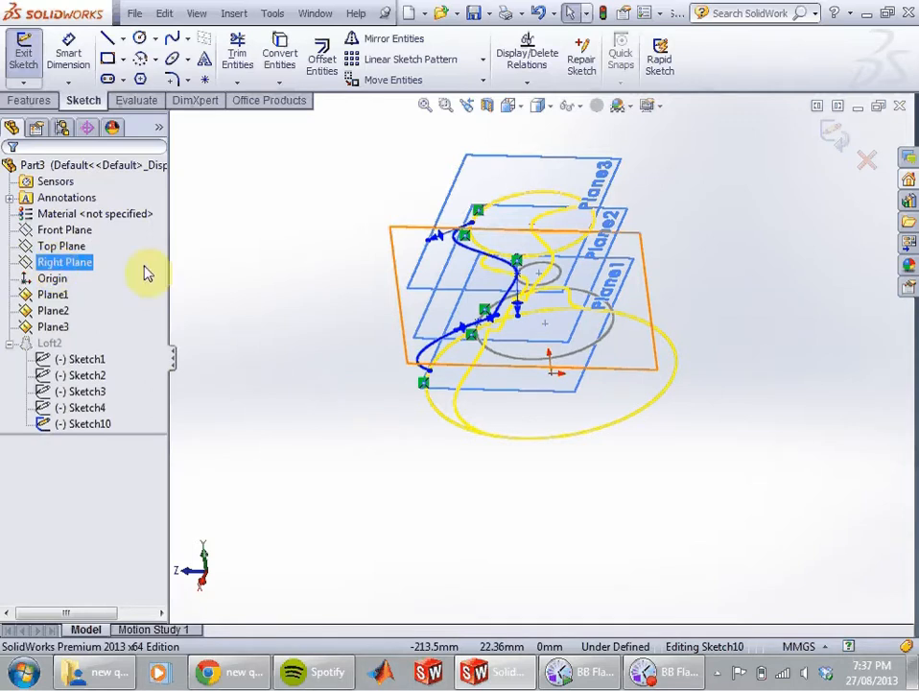
{"action": "middle_click_drag", "start_coordinate": [594, 352], "coordinate": [595, 263]}
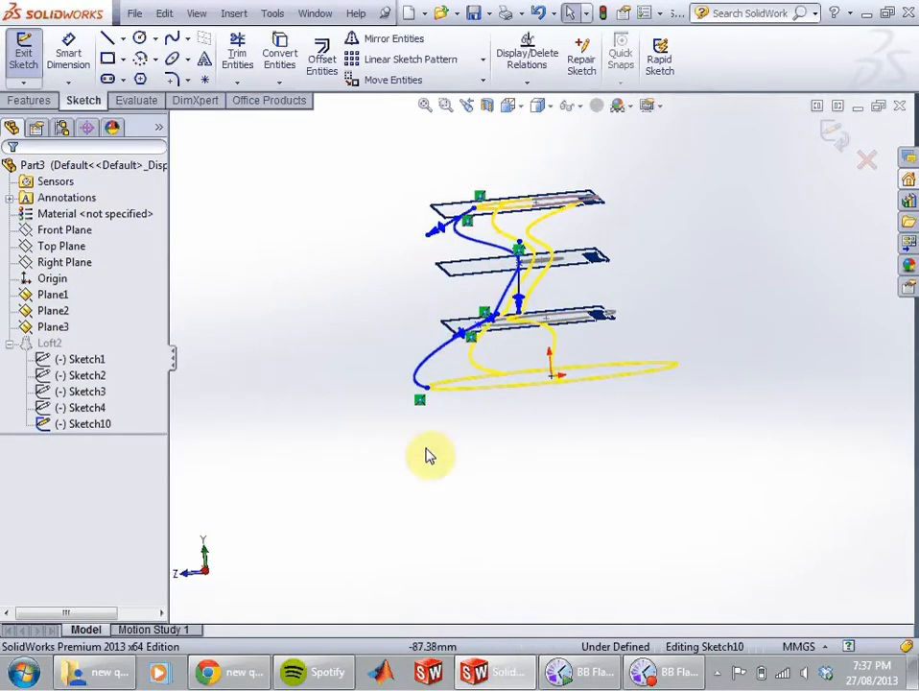
{"action": "mouse_move", "coordinate": [580, 293]}
{"action": "middle_mouse_down"}
{"action": "mouse_move", "coordinate": [586, 281]}
{"action": "mouse_move", "coordinate": [573, 321]}
{"action": "mouse_move", "coordinate": [535, 312]}
{"action": "mouse_move", "coordinate": [544, 322]}
{"action": "middle_mouse_up"}
{"action": "scroll", "coordinate": [554, 334], "scroll_direction": "down", "scroll_amount": 5}
{"action": "scroll", "coordinate": [544, 322], "scroll_direction": "up", "scroll_amount": 5}
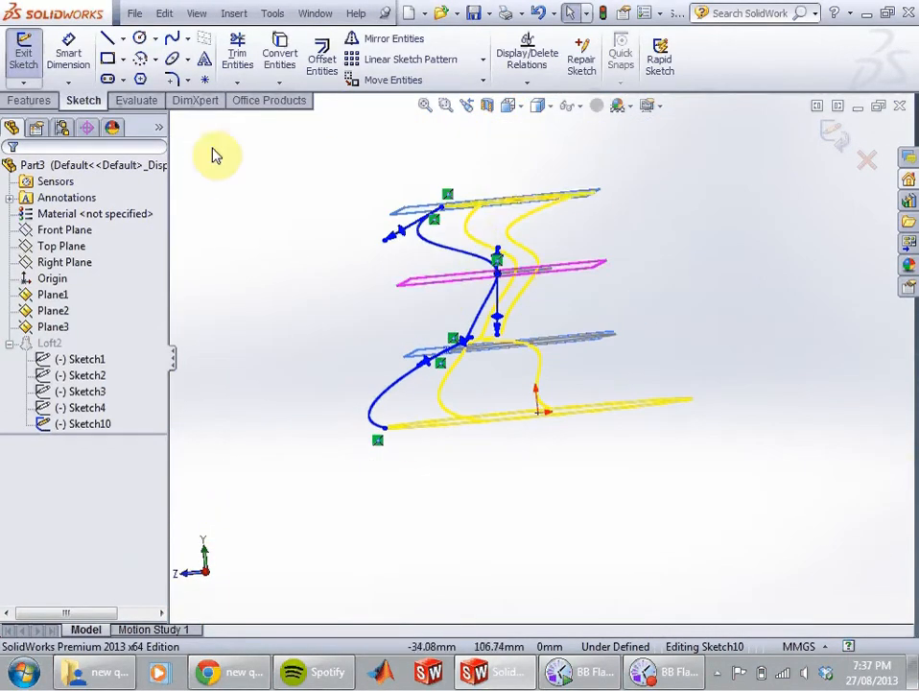
{"action": "middle_click_drag", "start_coordinate": [391, 174], "coordinate": [378, 211]}
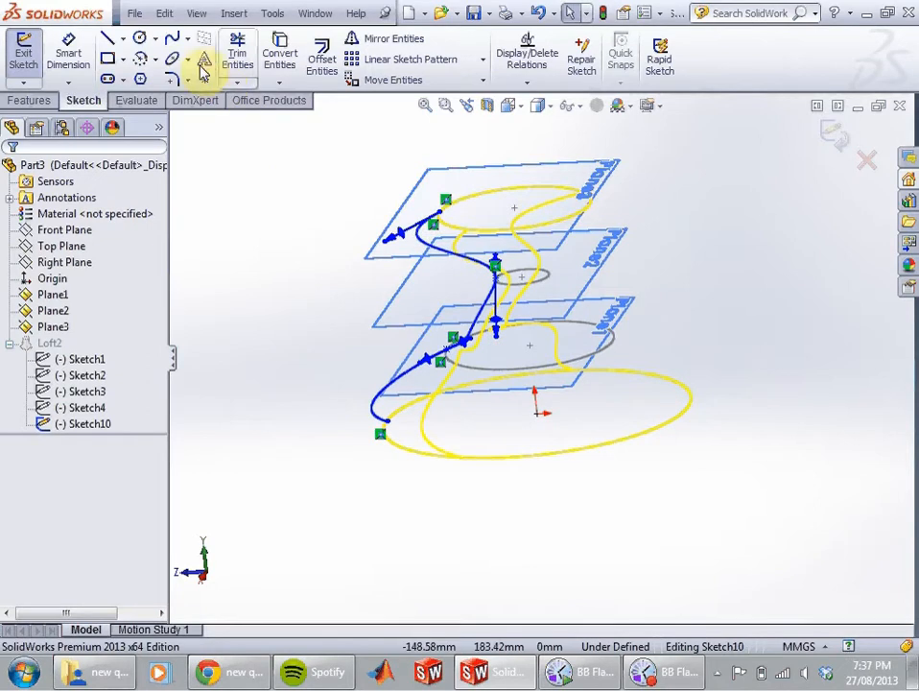
{"action": "left_click", "coordinate": [173, 36]}
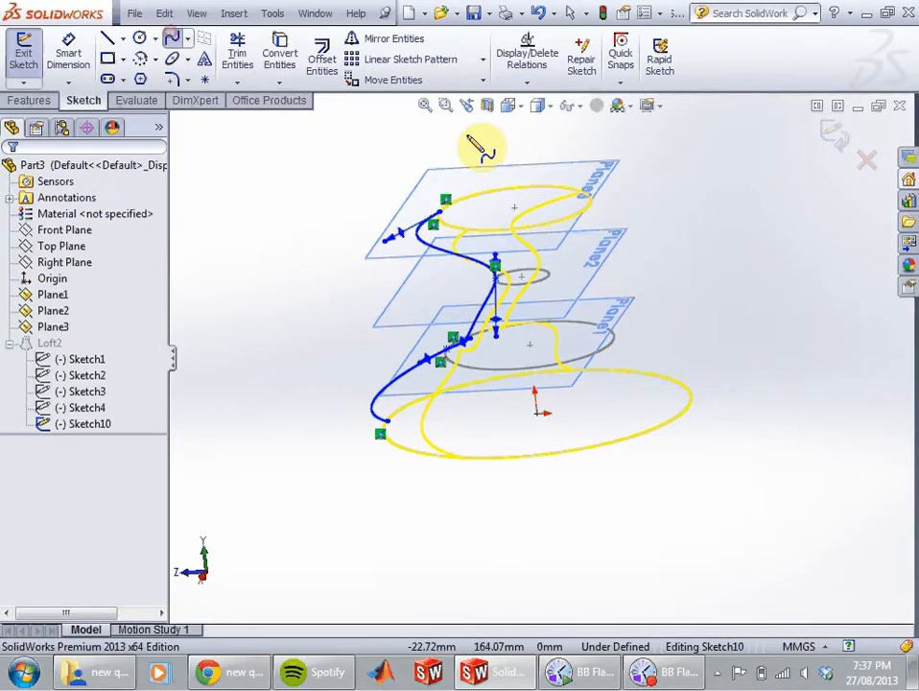
{"action": "left_click", "coordinate": [586, 202]}
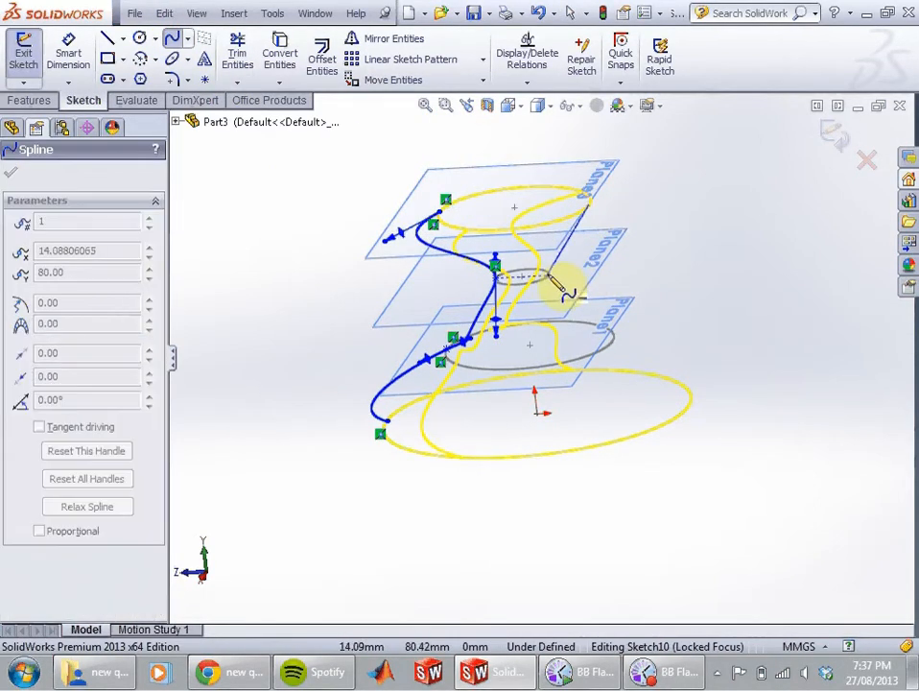
{"action": "left_click", "coordinate": [548, 275]}
{"action": "left_click", "coordinate": [612, 334]}
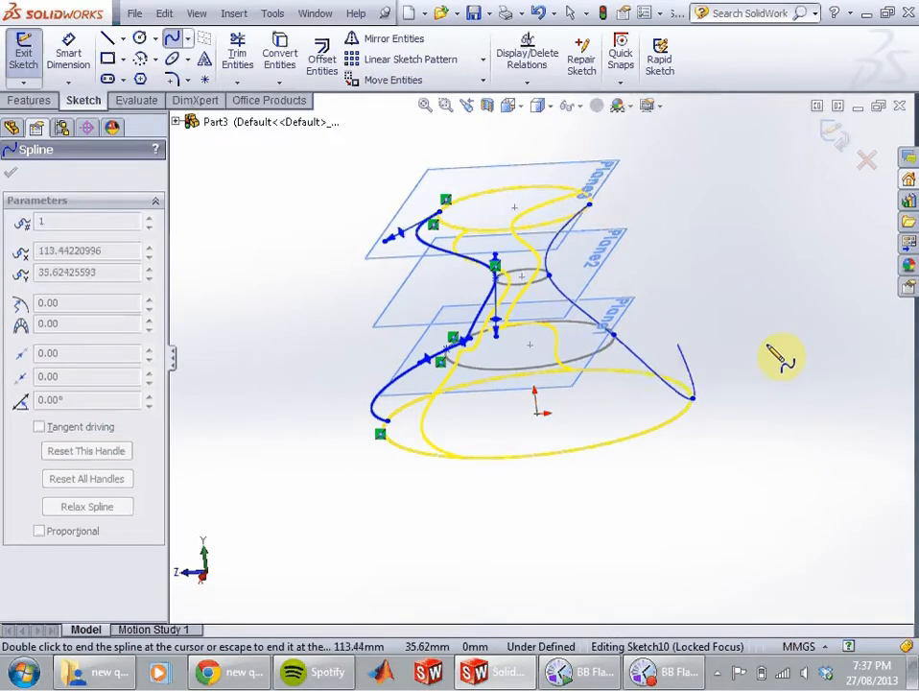
{"action": "key", "text": "Escape"}
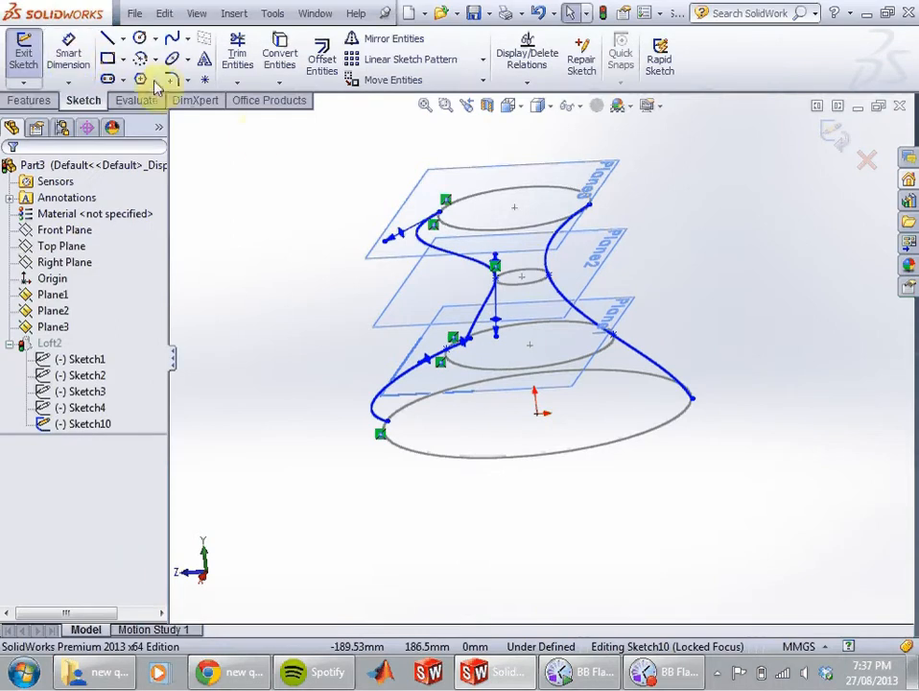
Step: Try to rebuild the loft with both splines in Sketch10, and cancel to stay in the sketch
{"action": "left_click", "coordinate": [53, 327]}
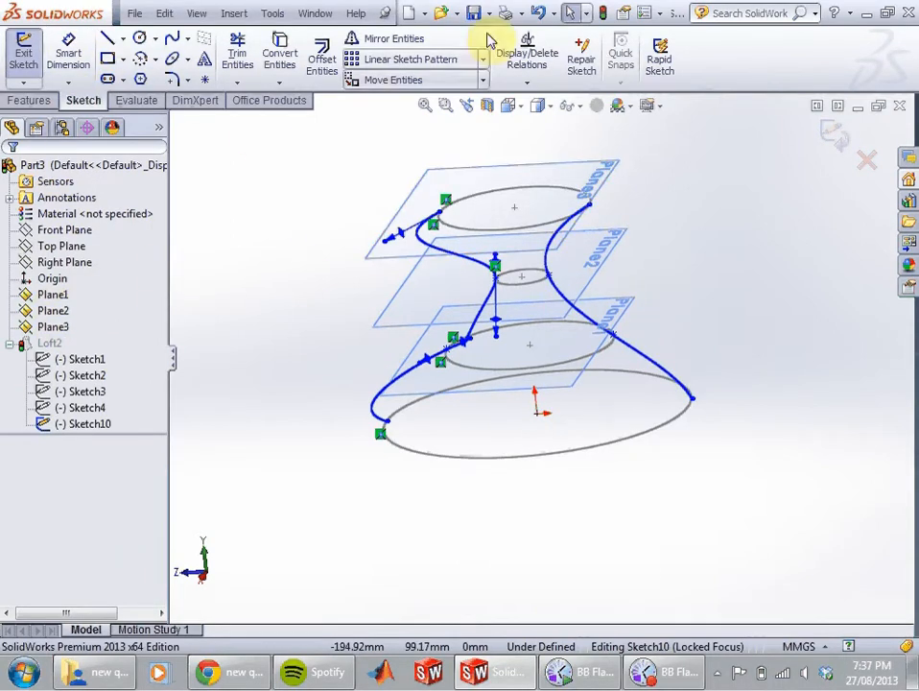
{"action": "left_click", "coordinate": [603, 14]}
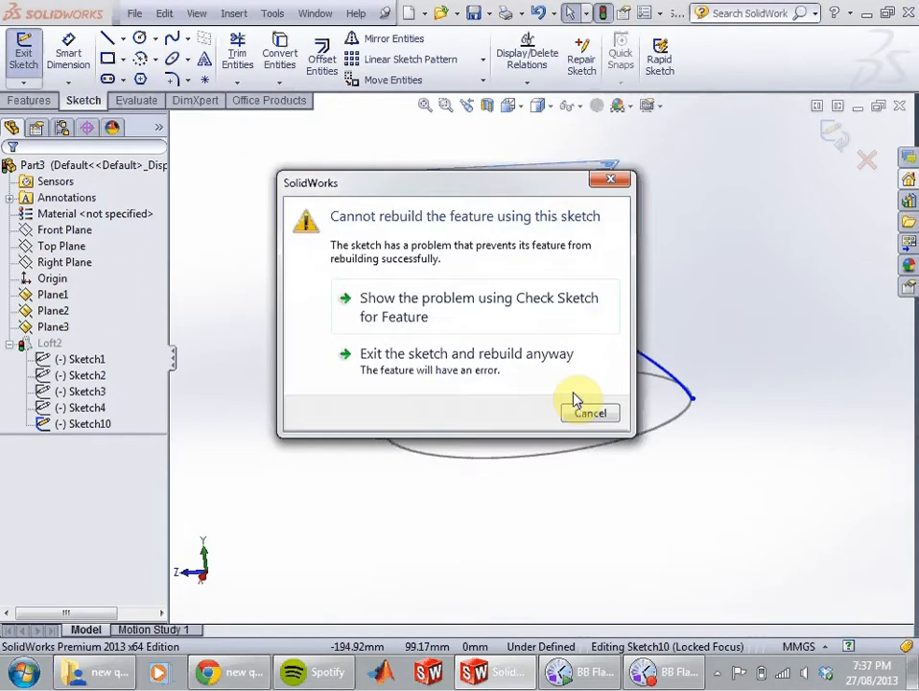
{"action": "left_click", "coordinate": [592, 412]}
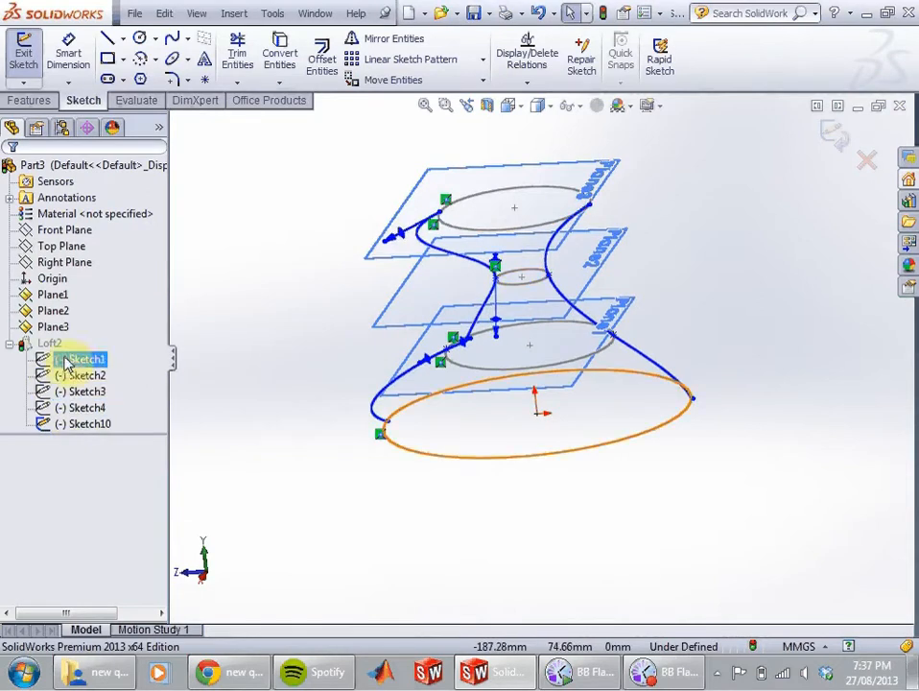
Step: Exit Sketch10 and rebuild the loft anyway with both splines in the guide curve sketch
{"action": "right_click", "coordinate": [32, 346]}
{"action": "left_click", "coordinate": [16, 383]}
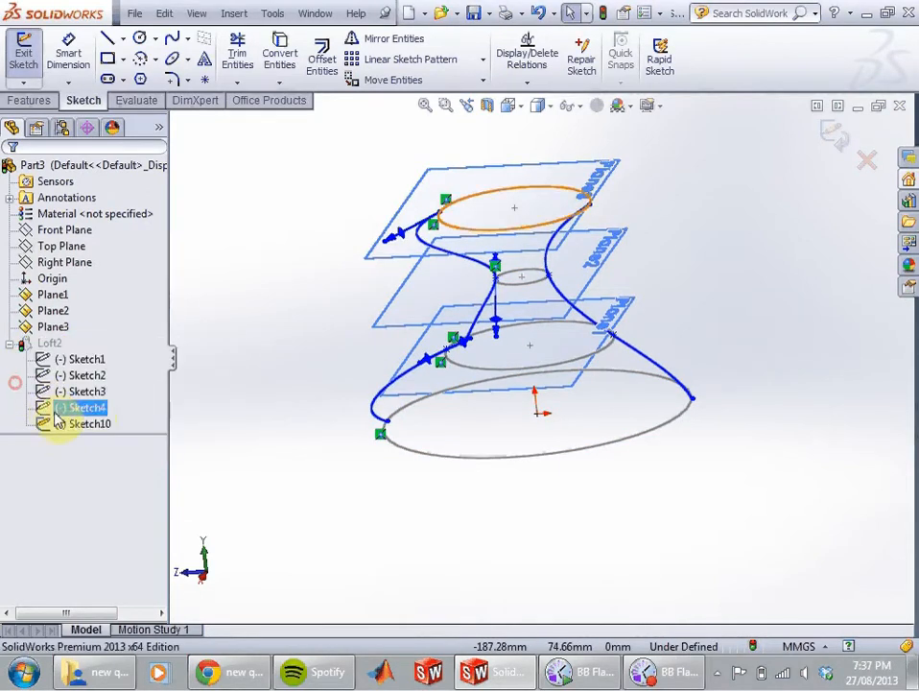
{"action": "left_click", "coordinate": [835, 134]}
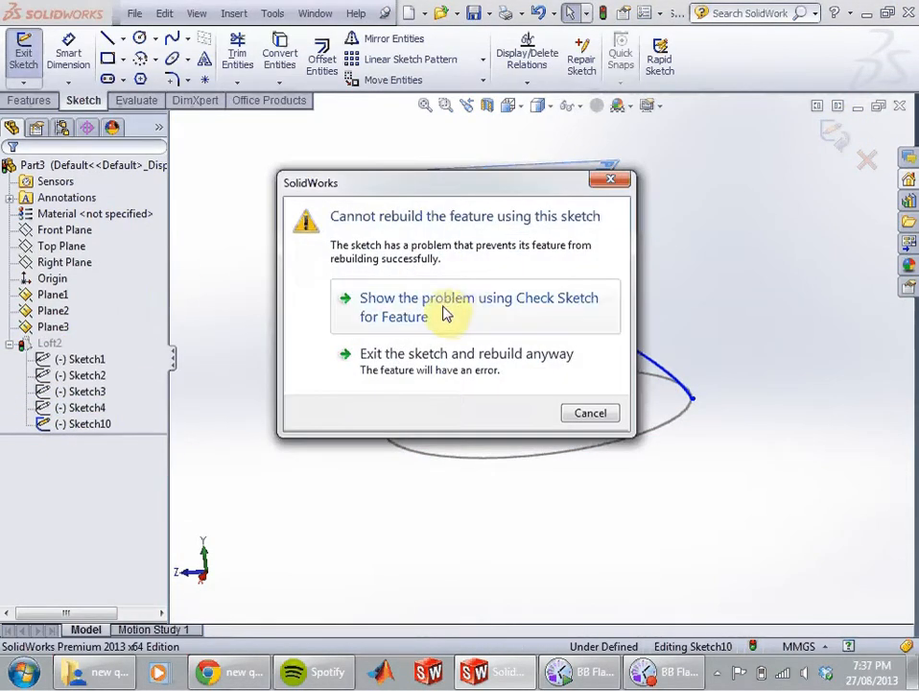
{"action": "left_click", "coordinate": [468, 370]}
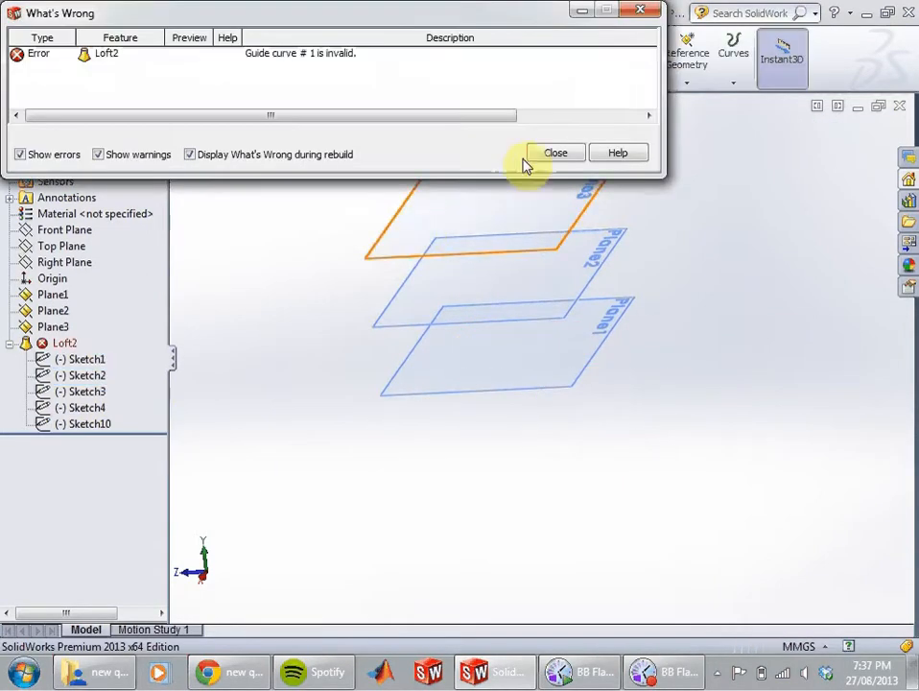
{"action": "left_click", "coordinate": [549, 152]}
Step: Edit the Loft2 feature and remove Sketch10 from its guide curves
{"action": "right_click", "coordinate": [65, 343]}
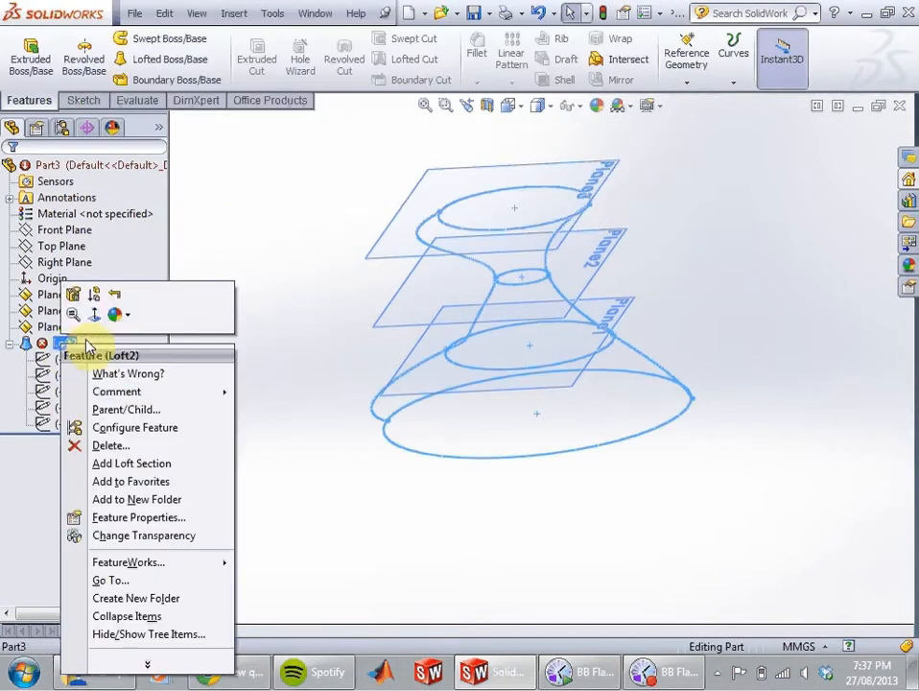
{"action": "left_click", "coordinate": [74, 299]}
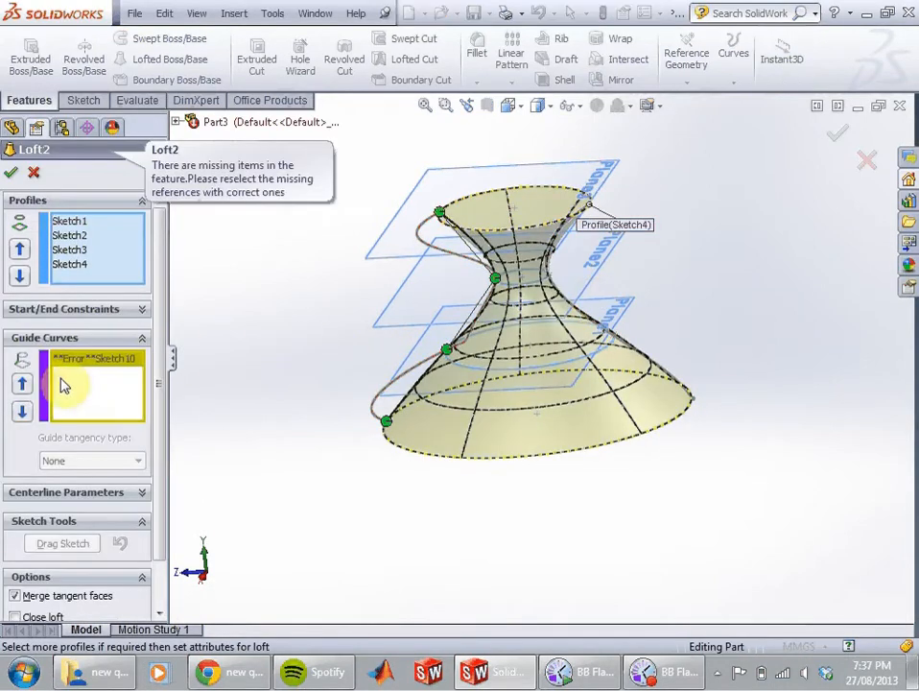
{"action": "left_click", "coordinate": [79, 379]}
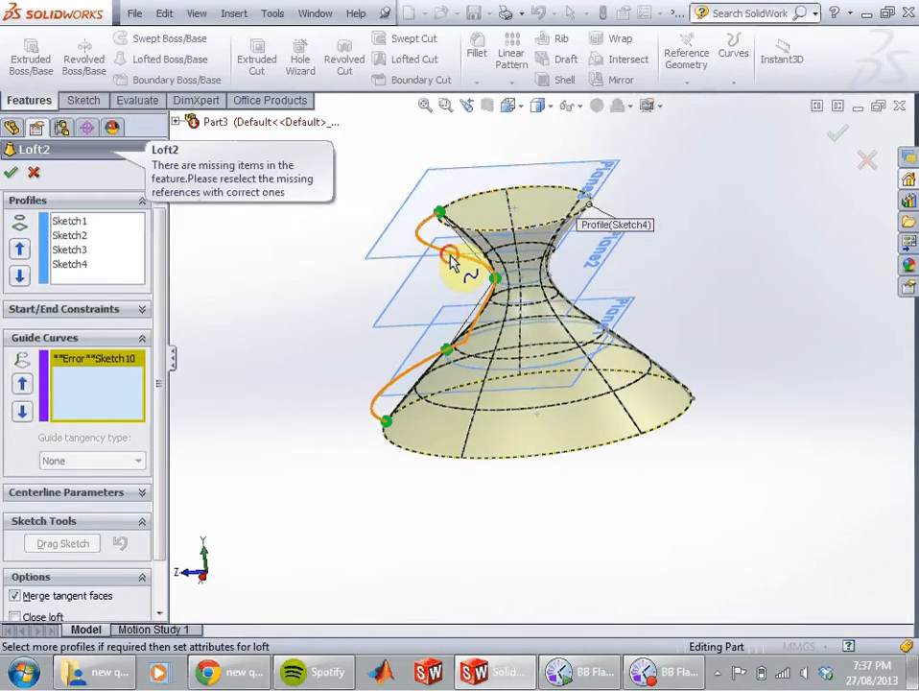
{"action": "left_click", "coordinate": [94, 363]}
{"action": "right_click", "coordinate": [96, 370]}
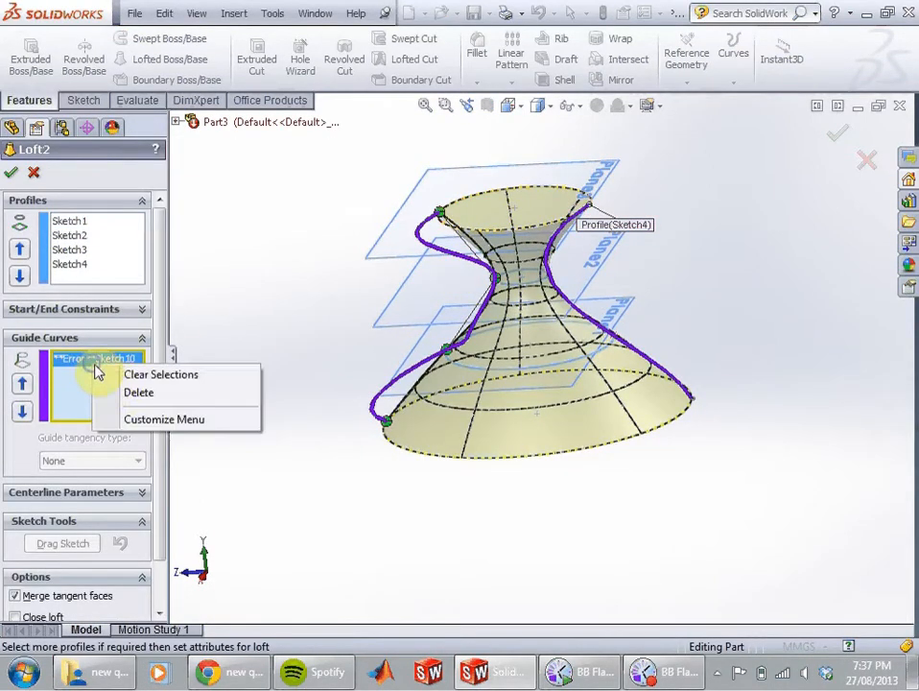
{"action": "left_click", "coordinate": [142, 394]}
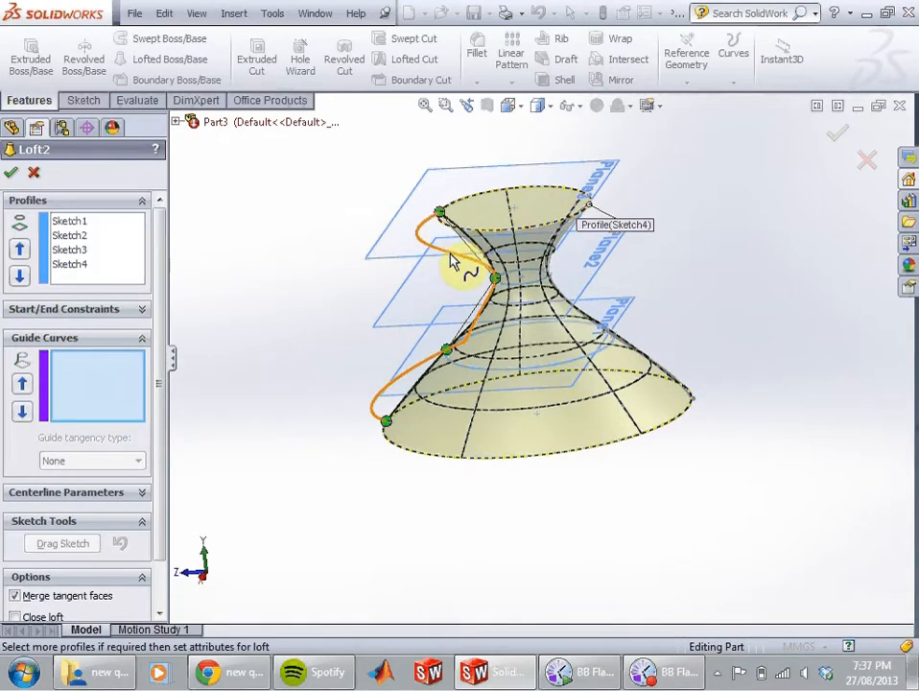
Step: Try to select both splines together as the loft's guide curve, and cancel the feature edit
{"action": "left_click", "coordinate": [453, 260]}
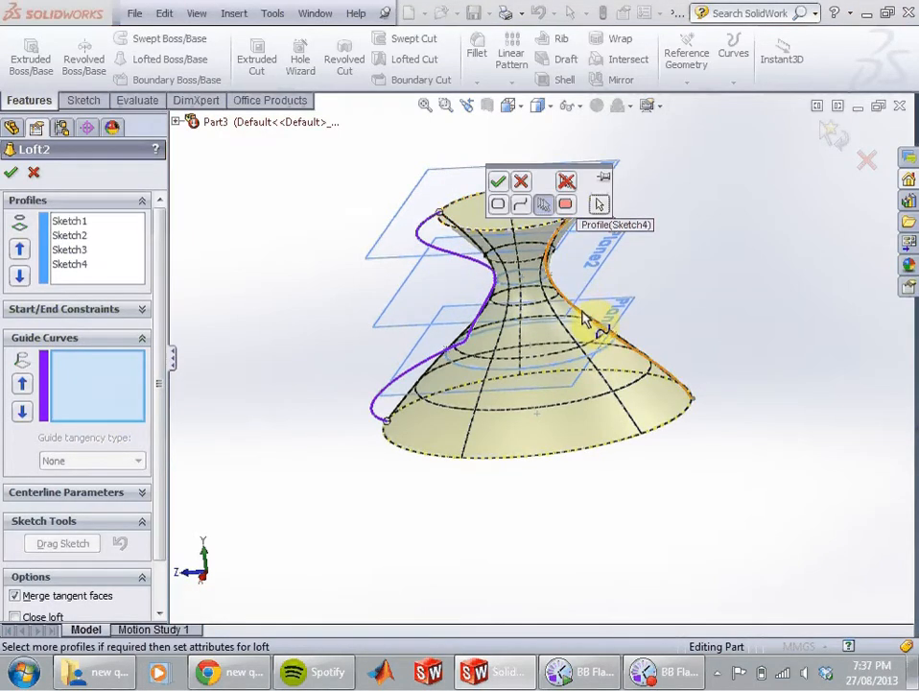
{"action": "scroll", "coordinate": [576, 323], "scroll_direction": "down", "scroll_amount": 5}
{"action": "left_click", "coordinate": [562, 330]}
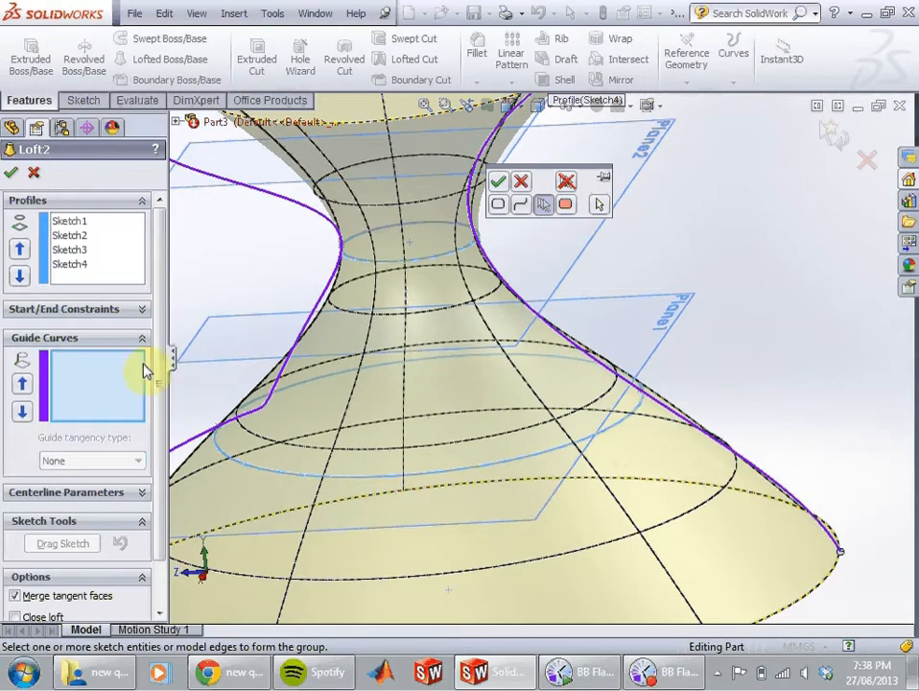
{"action": "scroll", "coordinate": [317, 357], "scroll_direction": "up", "scroll_amount": 5}
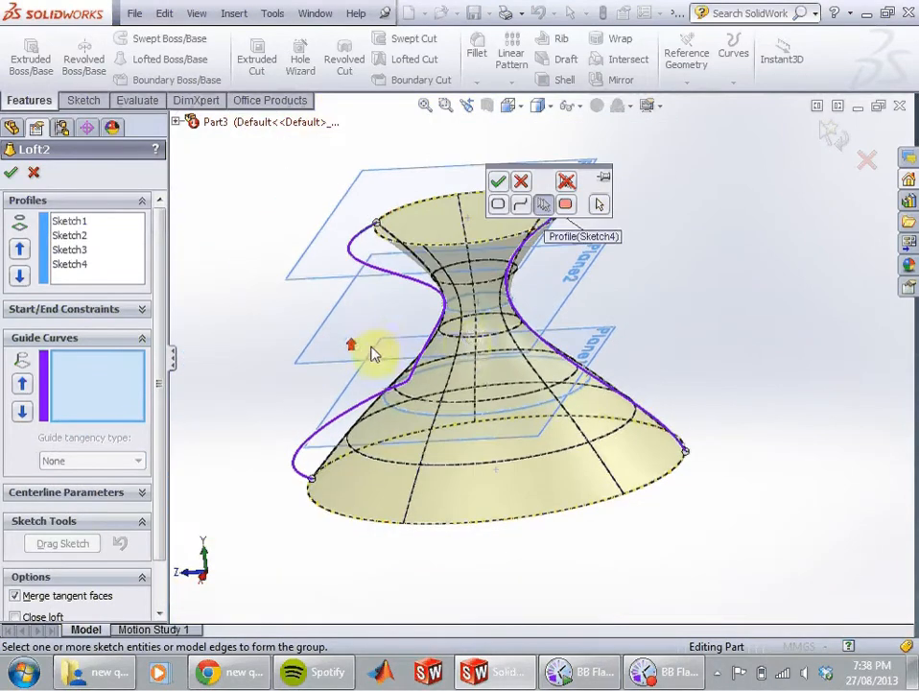
{"action": "left_click", "coordinate": [510, 182]}
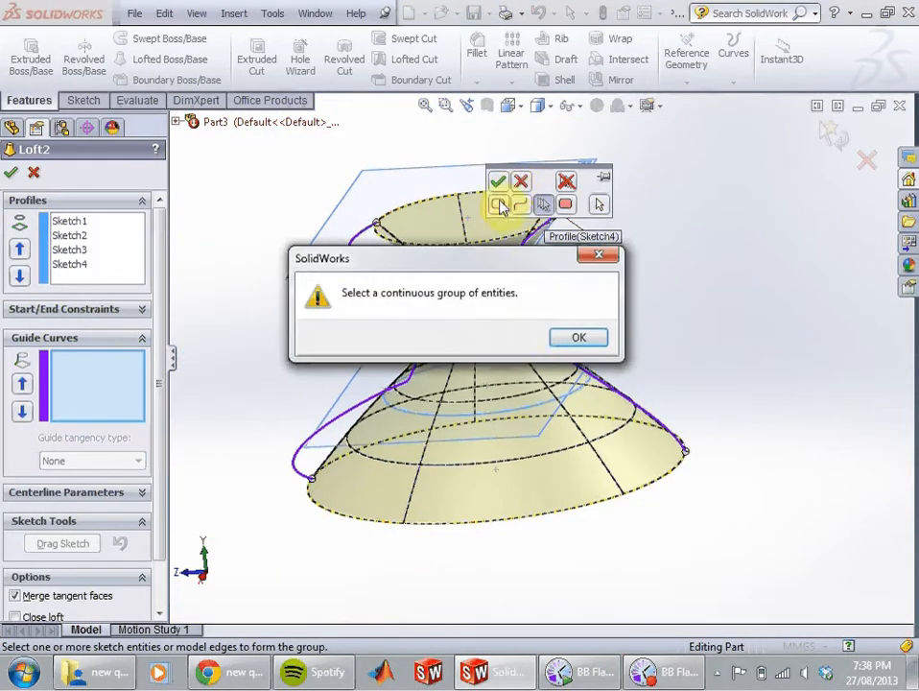
{"action": "left_click", "coordinate": [579, 338]}
{"action": "middle_click_drag", "start_coordinate": [579, 344], "coordinate": [677, 414]}
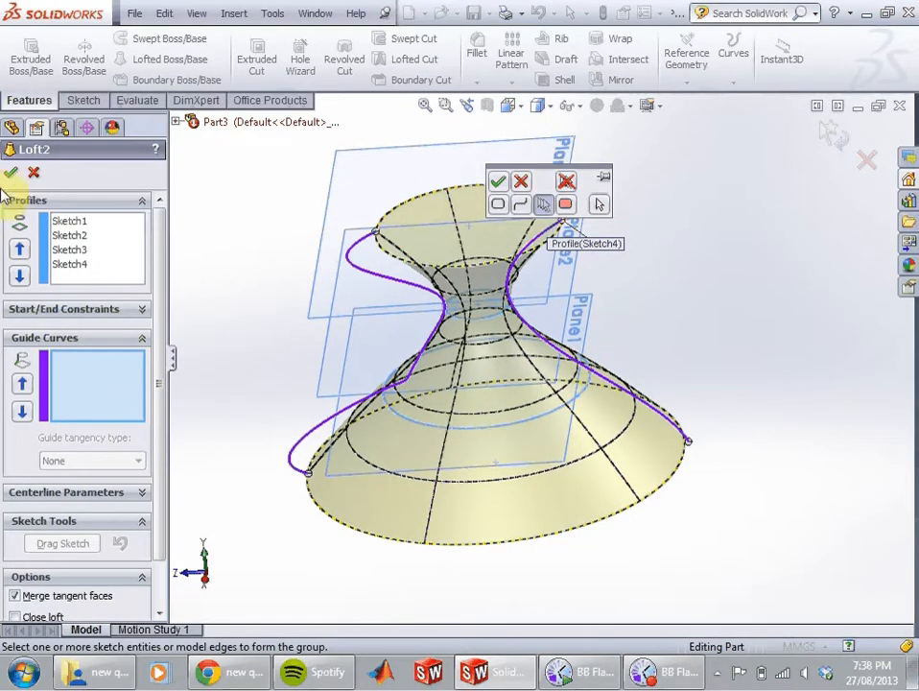
{"action": "left_click", "coordinate": [32, 175]}
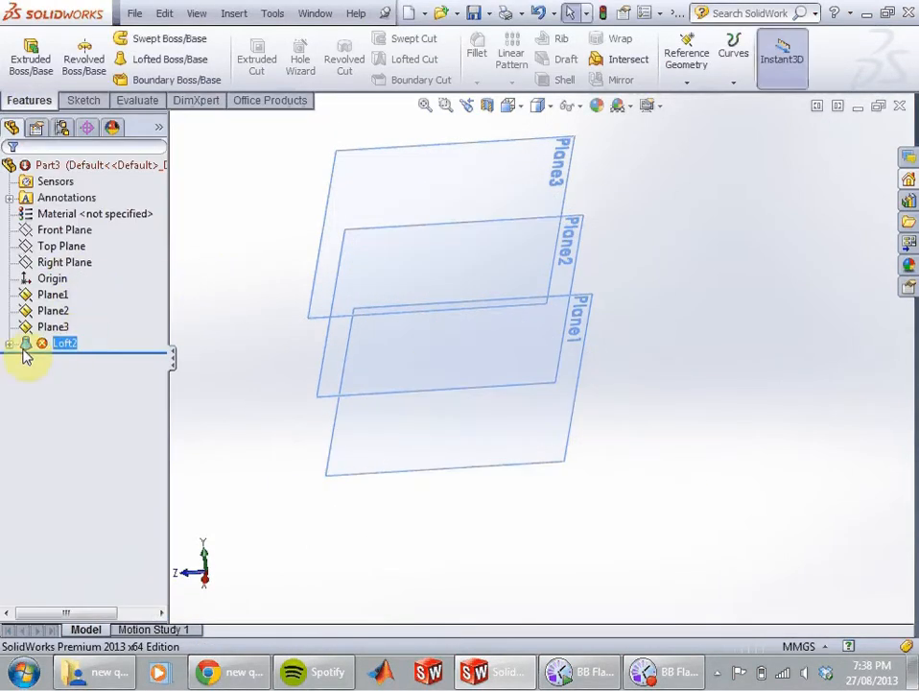
Step: Undo the second spline in Sketch10 and rebuild the loft with the single guide spline
{"action": "left_click", "coordinate": [10, 345]}
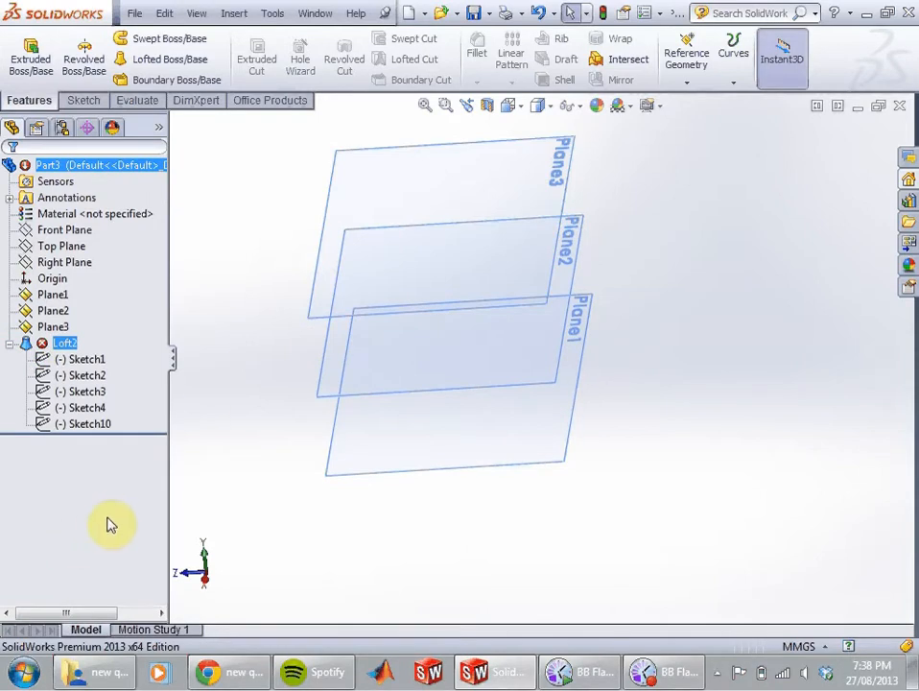
{"action": "key", "text": "ctrl+z"}
{"action": "key", "text": "ctrl+z"}
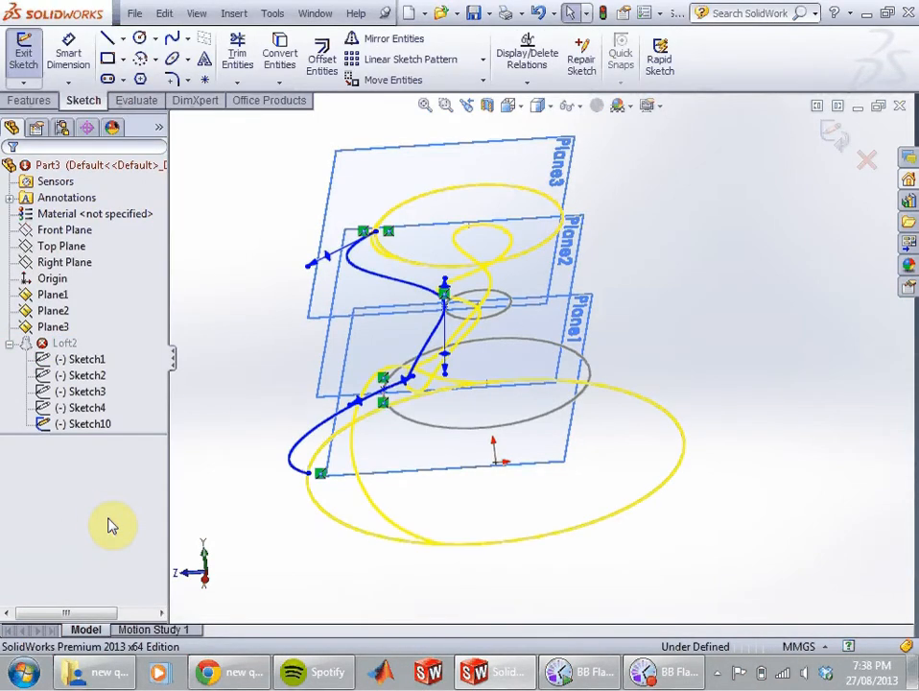
{"action": "left_click", "coordinate": [605, 13]}
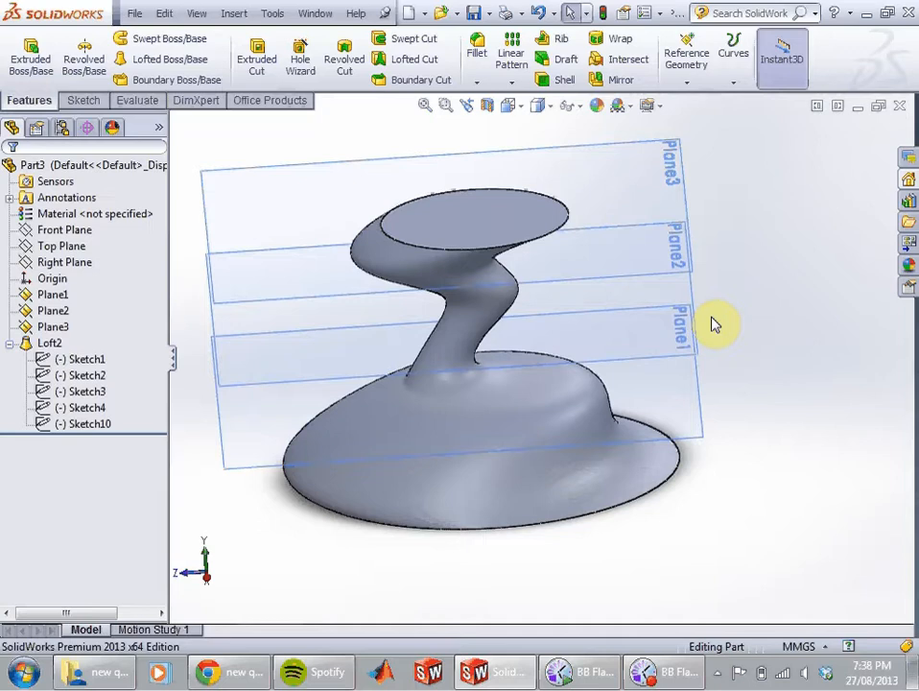
Step: Start a Shell on the loft with its top face and base face as the faces to remove
{"action": "middle_click_drag", "start_coordinate": [642, 308], "coordinate": [595, 307]}
{"action": "left_click", "coordinate": [492, 265]}
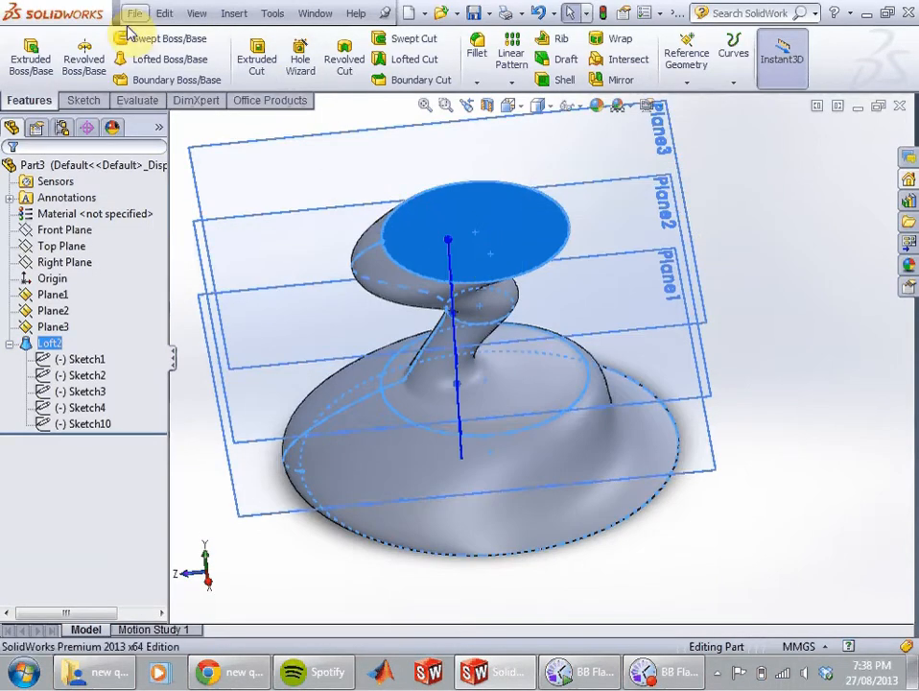
{"action": "left_click", "coordinate": [550, 79]}
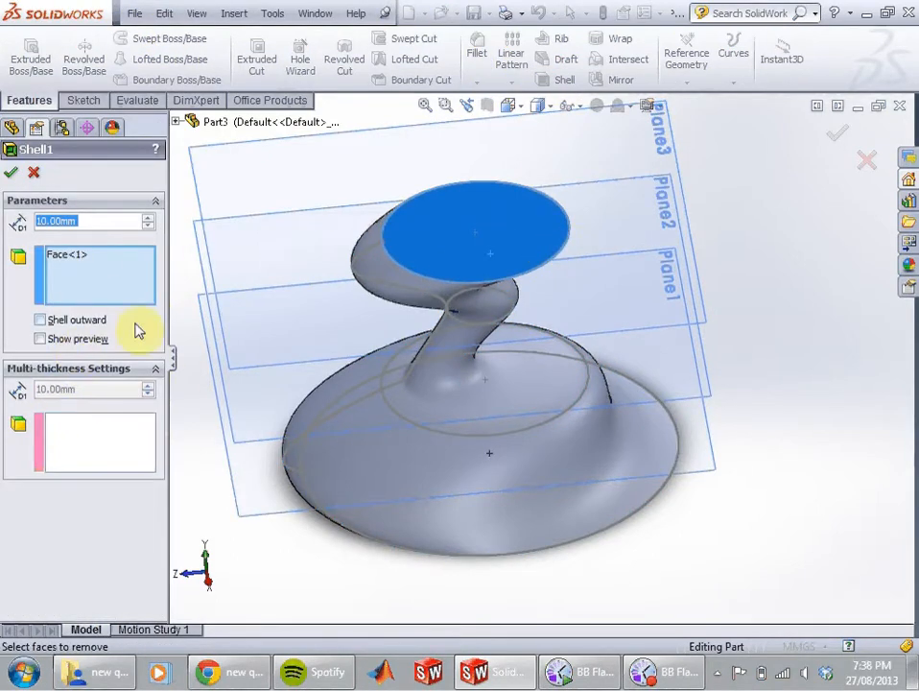
{"action": "middle_click_drag", "start_coordinate": [413, 288], "coordinate": [484, 390]}
{"action": "left_click", "coordinate": [554, 311]}
{"action": "middle_click_drag", "start_coordinate": [553, 312], "coordinate": [447, 345]}
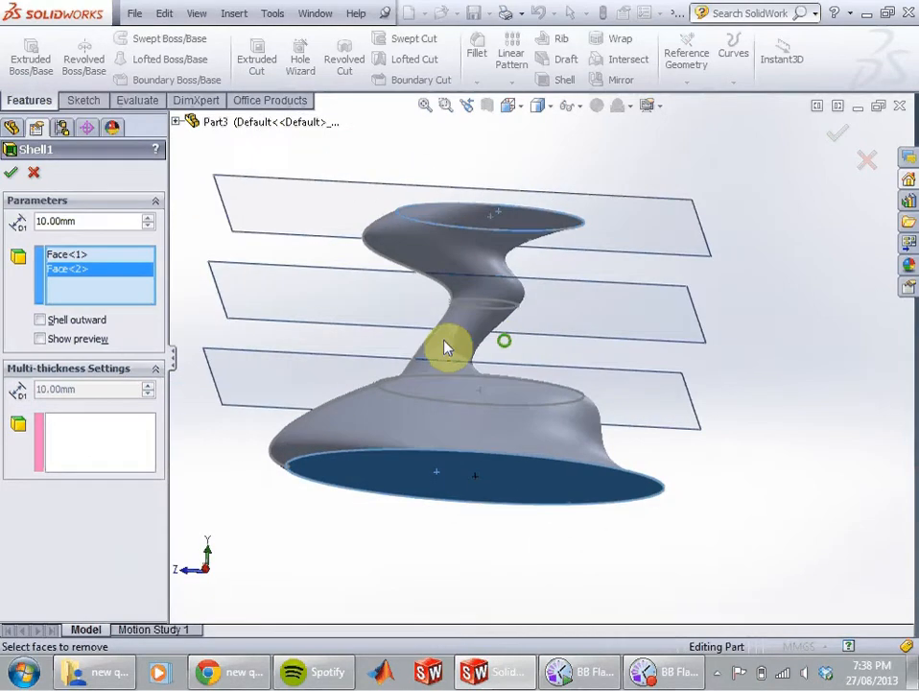
Step: Set the shell thickness to 3 mm and create the shell despite the curvature warning
{"action": "left_click", "coordinate": [43, 222]}
{"action": "left_click", "coordinate": [40, 222]}
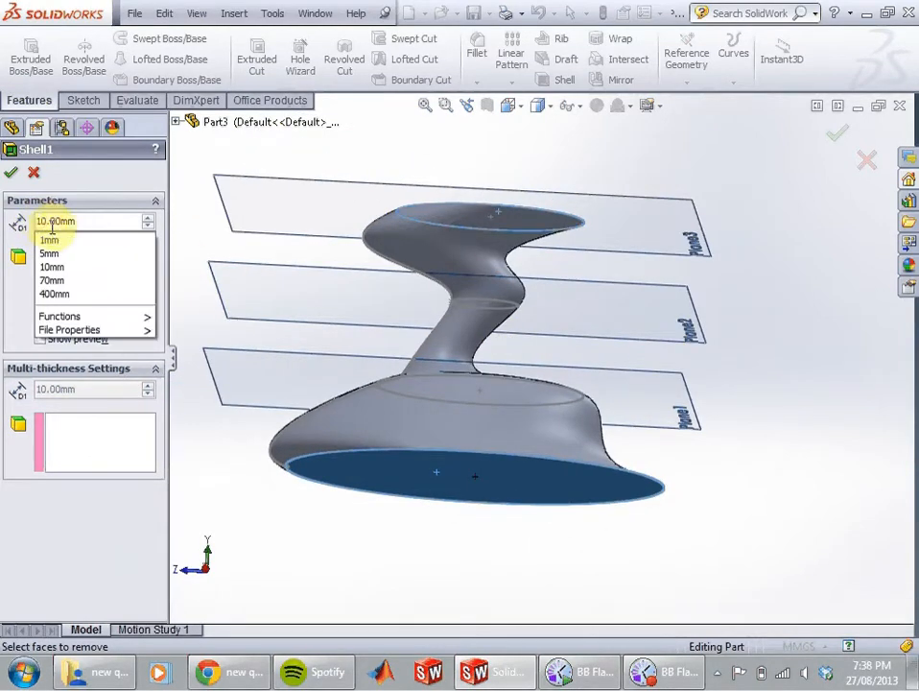
{"action": "left_click_drag", "start_coordinate": [47, 221], "coordinate": [17, 223]}
{"action": "type", "text": "3"}
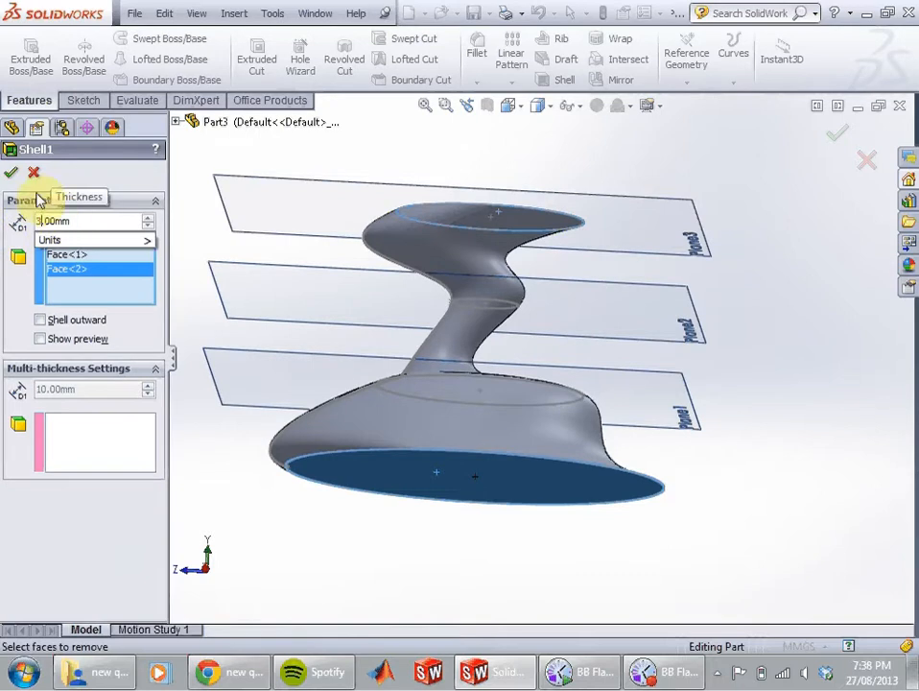
{"action": "left_click", "coordinate": [11, 177]}
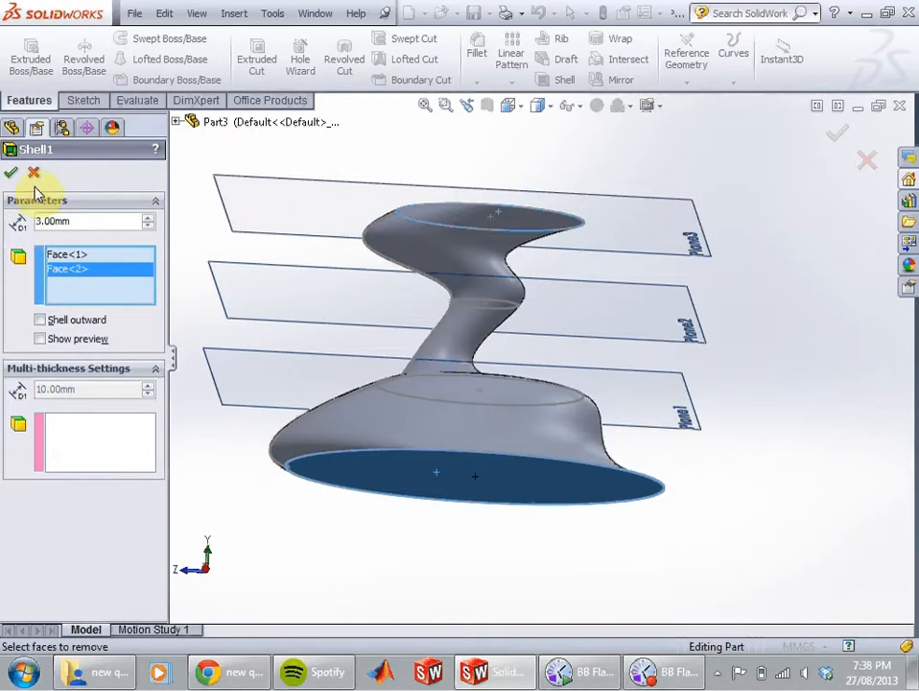
{"action": "left_click", "coordinate": [9, 172]}
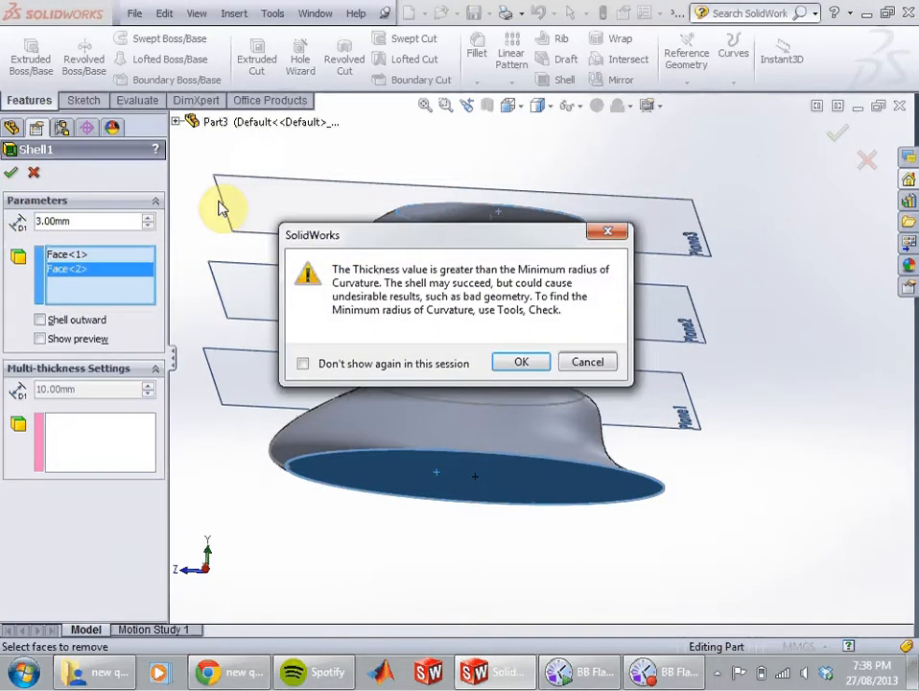
{"action": "left_click", "coordinate": [523, 361]}
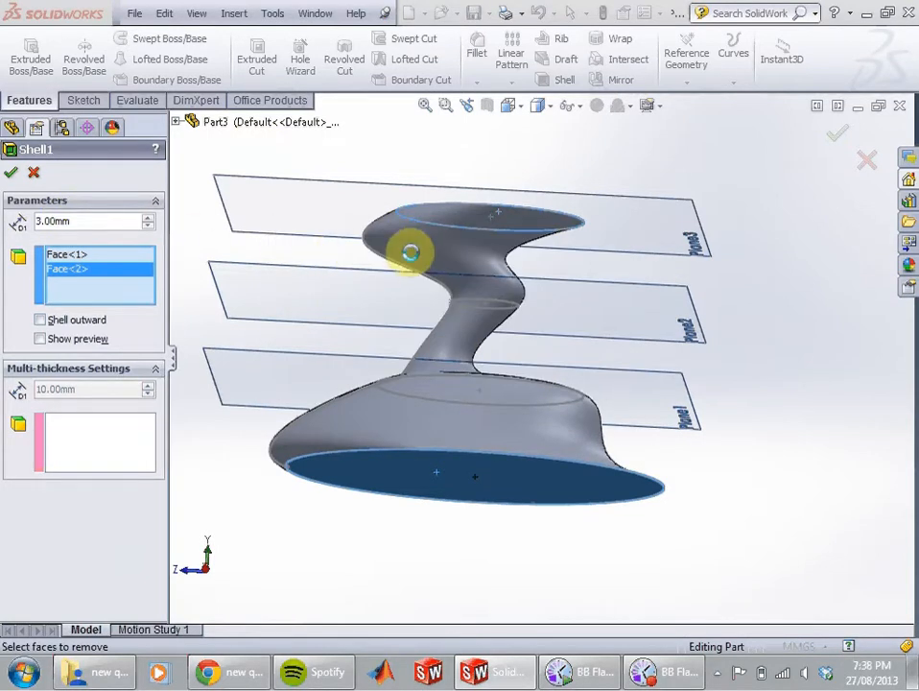
Step: Examine the shelled body from above and below, including its hollow interior and open ends
{"action": "middle_click_drag", "start_coordinate": [415, 259], "coordinate": [516, 295]}
{"action": "scroll", "coordinate": [536, 336], "scroll_direction": "up", "scroll_amount": 6}
{"action": "middle_click_drag", "start_coordinate": [517, 420], "coordinate": [529, 548]}
{"action": "scroll", "coordinate": [529, 548], "scroll_direction": "down", "scroll_amount": 5}
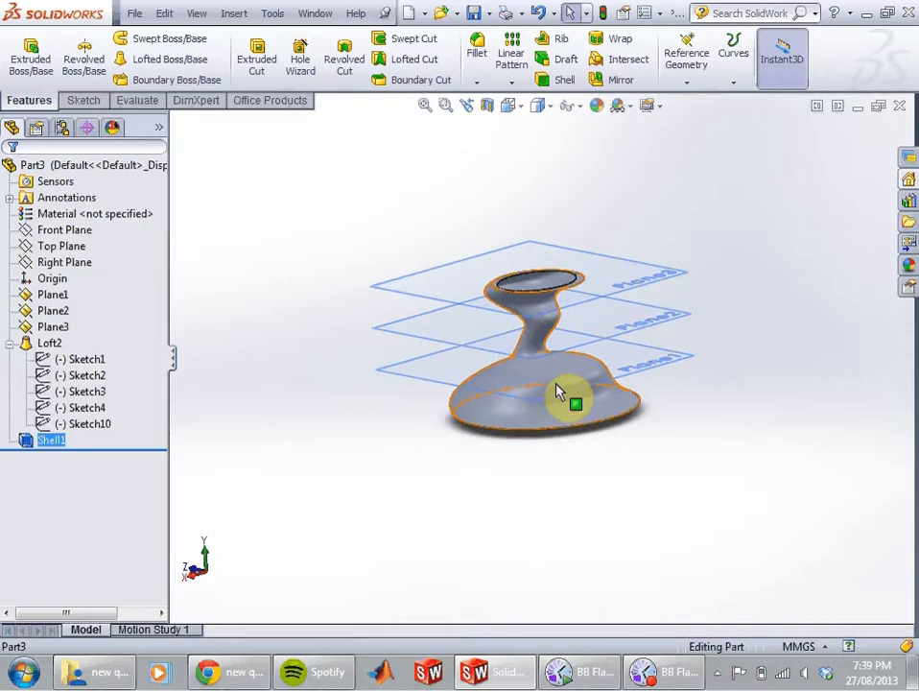
{"action": "scroll", "coordinate": [661, 366], "scroll_direction": "down", "scroll_amount": 5}
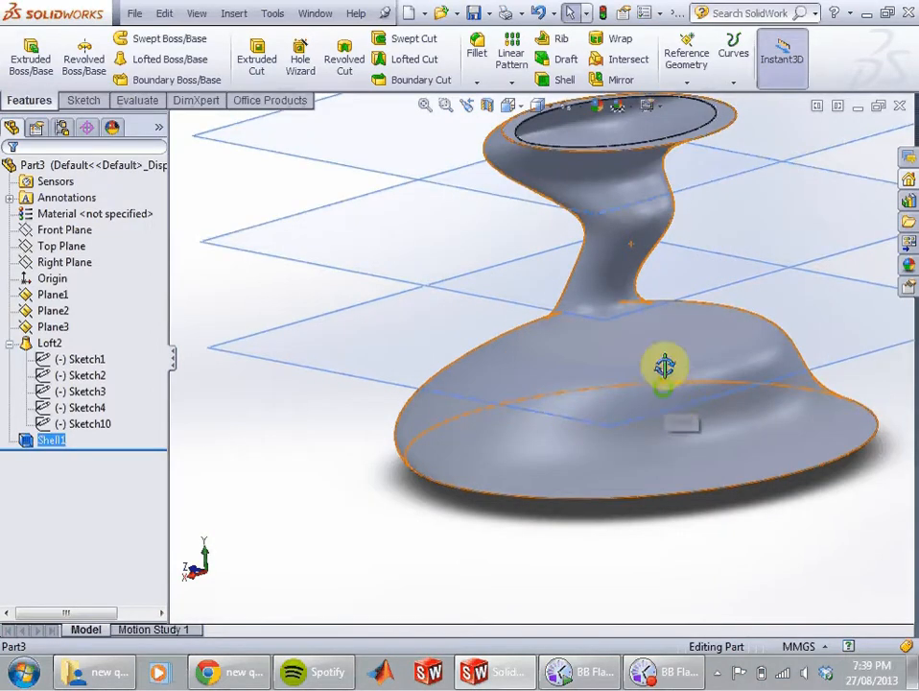
{"action": "middle_click_drag", "start_coordinate": [661, 365], "coordinate": [689, 283]}
{"action": "scroll", "coordinate": [686, 283], "scroll_direction": "up", "scroll_amount": 3}
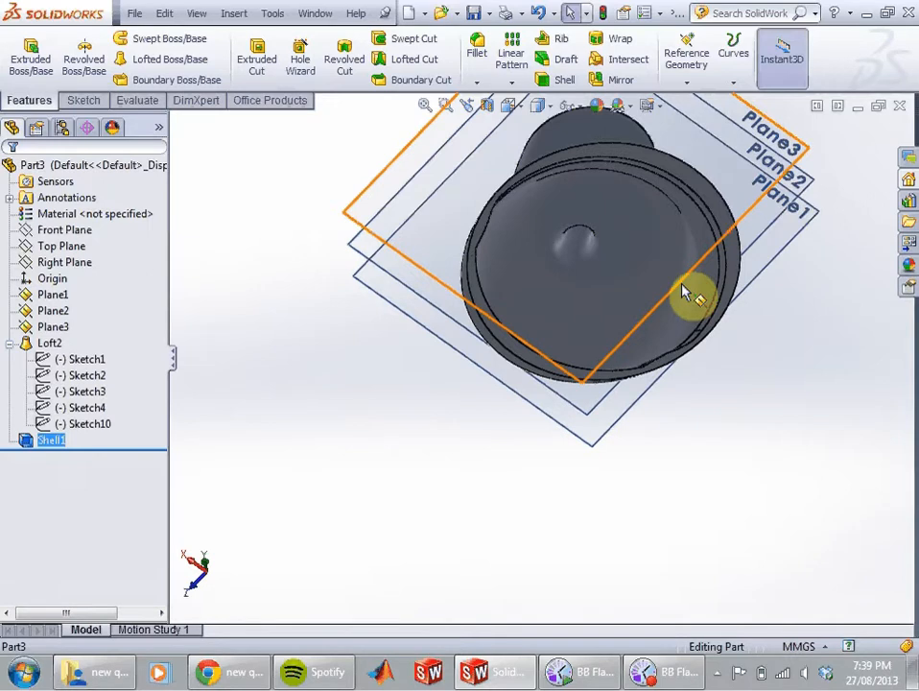
{"action": "middle_click_drag", "start_coordinate": [684, 293], "coordinate": [617, 324]}
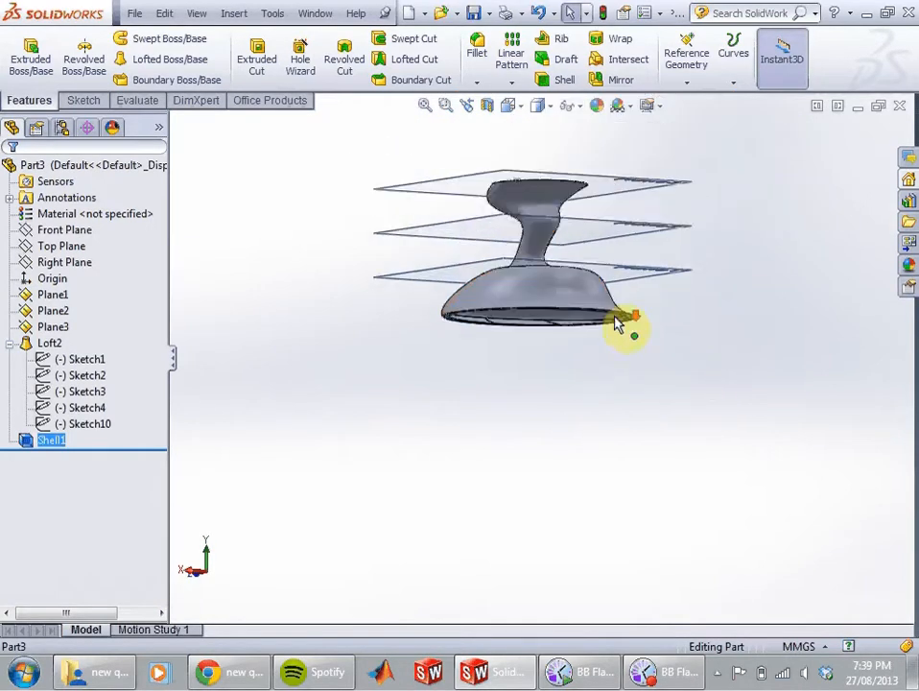
{"action": "scroll", "coordinate": [574, 284], "scroll_direction": "down", "scroll_amount": 6}
{"action": "middle_click_drag", "start_coordinate": [542, 281], "coordinate": [537, 213]}
{"action": "scroll", "coordinate": [583, 333], "scroll_direction": "up", "scroll_amount": 3}
{"action": "middle_click_drag", "start_coordinate": [582, 333], "coordinate": [36, 451]}
Step: Edit Shell1 so the base face is no longer removed, keeping only the top face open, and rebuild it
{"action": "right_click", "coordinate": [39, 441]}
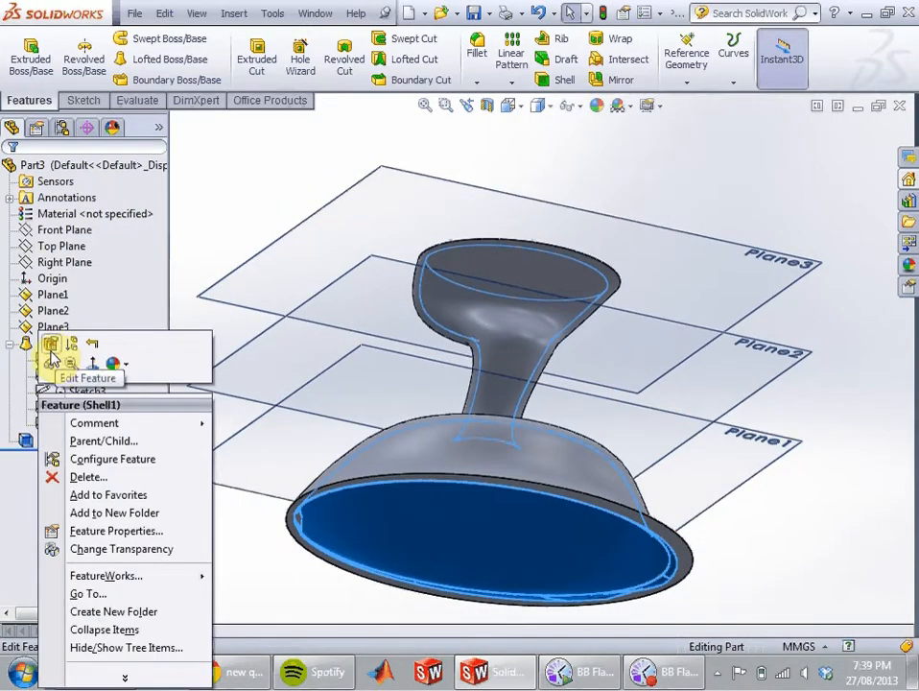
{"action": "left_click", "coordinate": [50, 353]}
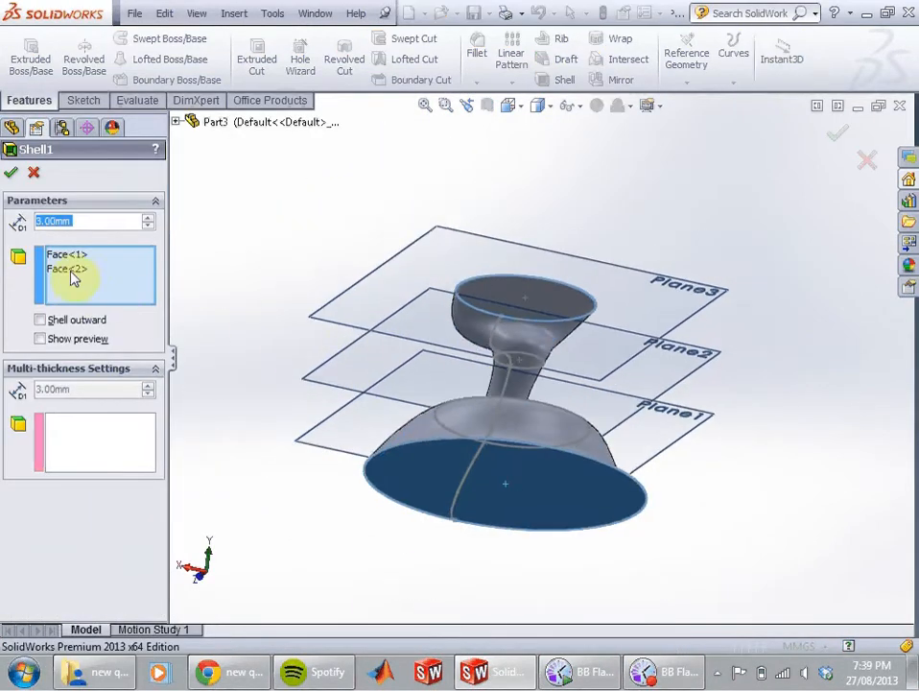
{"action": "right_click", "coordinate": [74, 268]}
{"action": "right_click", "coordinate": [66, 254]}
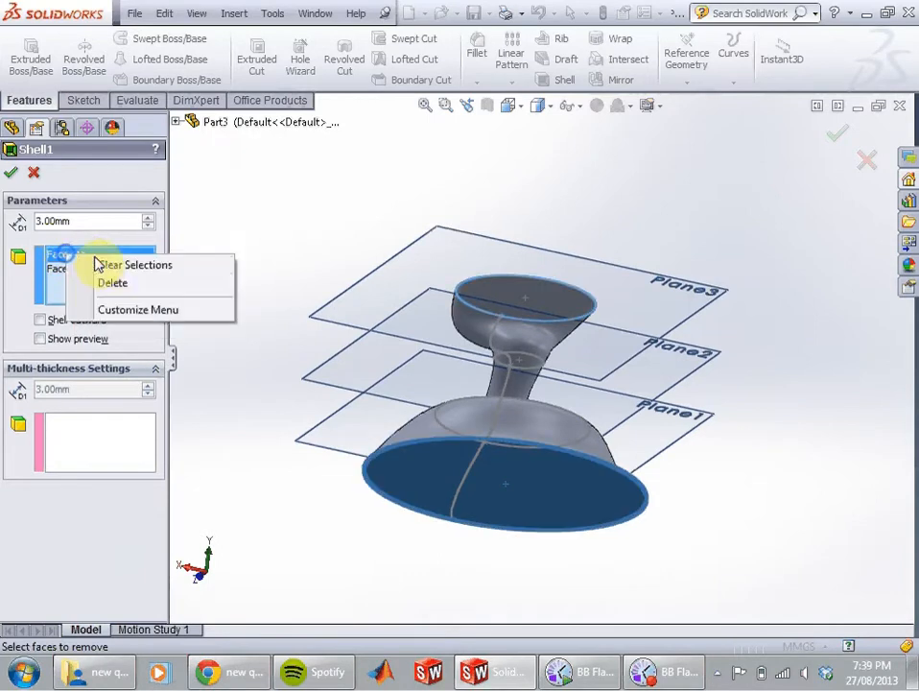
{"action": "left_click", "coordinate": [139, 285]}
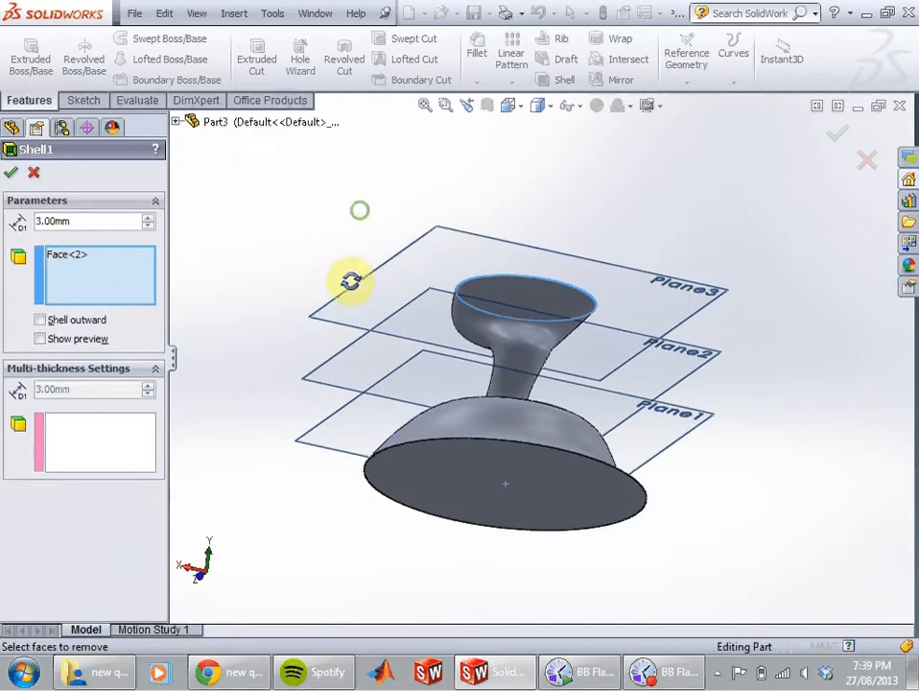
{"action": "left_click", "coordinate": [10, 173]}
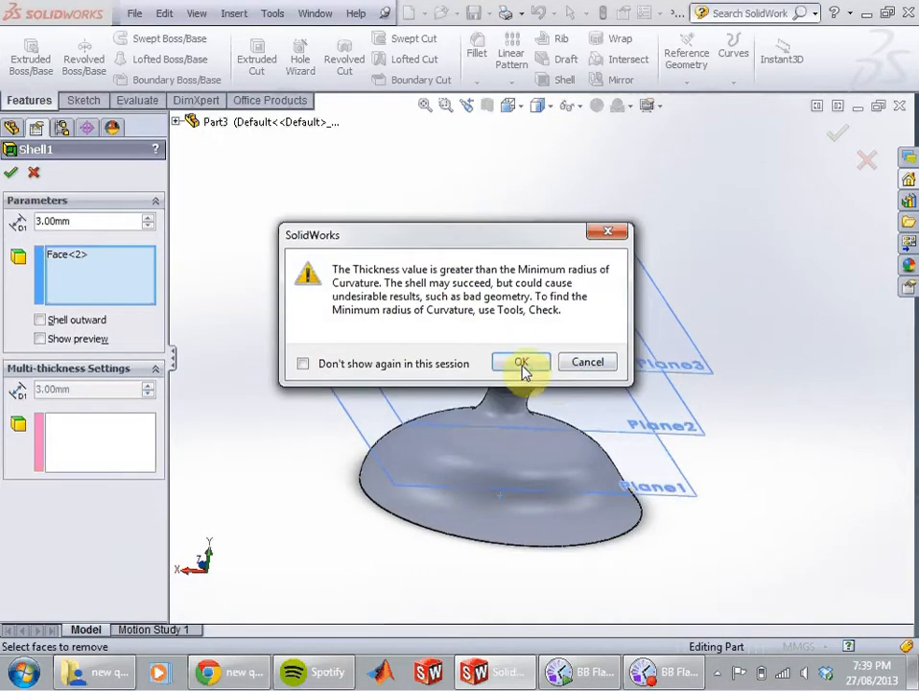
{"action": "left_click", "coordinate": [516, 363]}
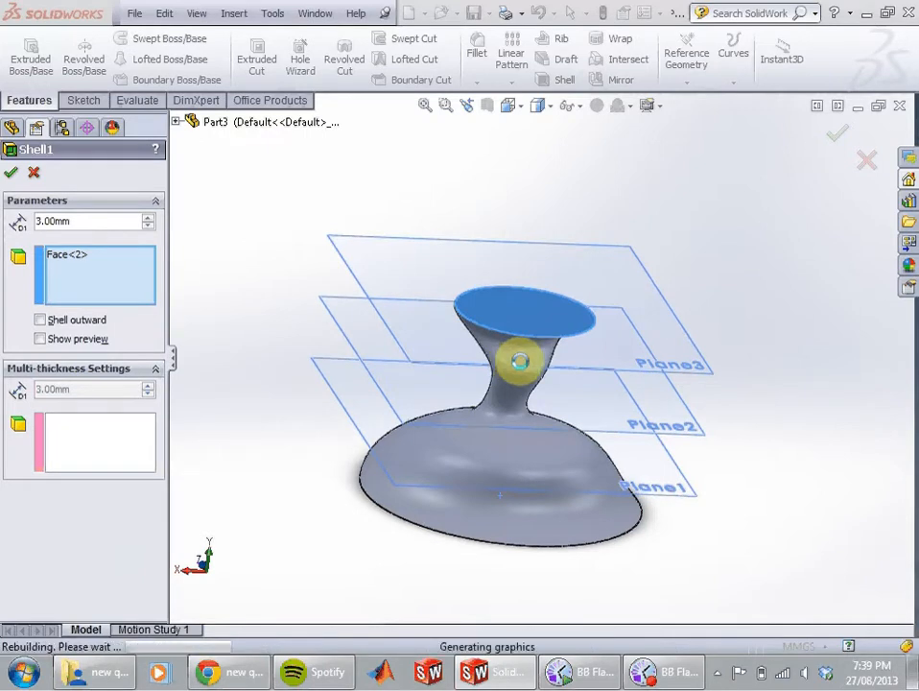
Step: Hide the reference planes Plane3, Plane2 and Plane1 so only the shelled loft body is displayed
{"action": "middle_click_drag", "start_coordinate": [523, 370], "coordinate": [567, 325]}
{"action": "scroll", "coordinate": [567, 324], "scroll_direction": "up", "scroll_amount": 5}
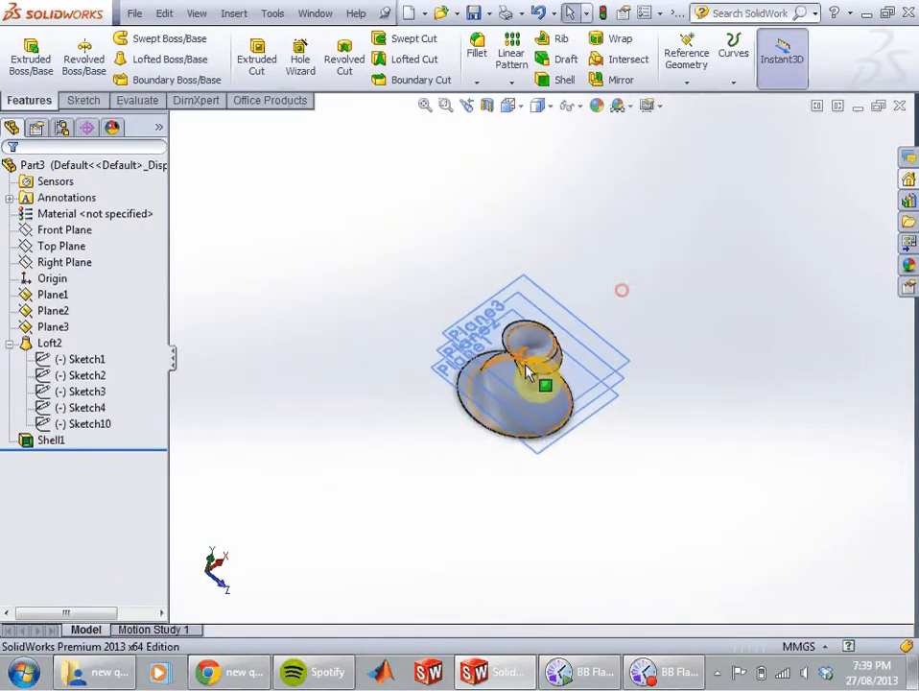
{"action": "scroll", "coordinate": [542, 369], "scroll_direction": "down", "scroll_amount": 5}
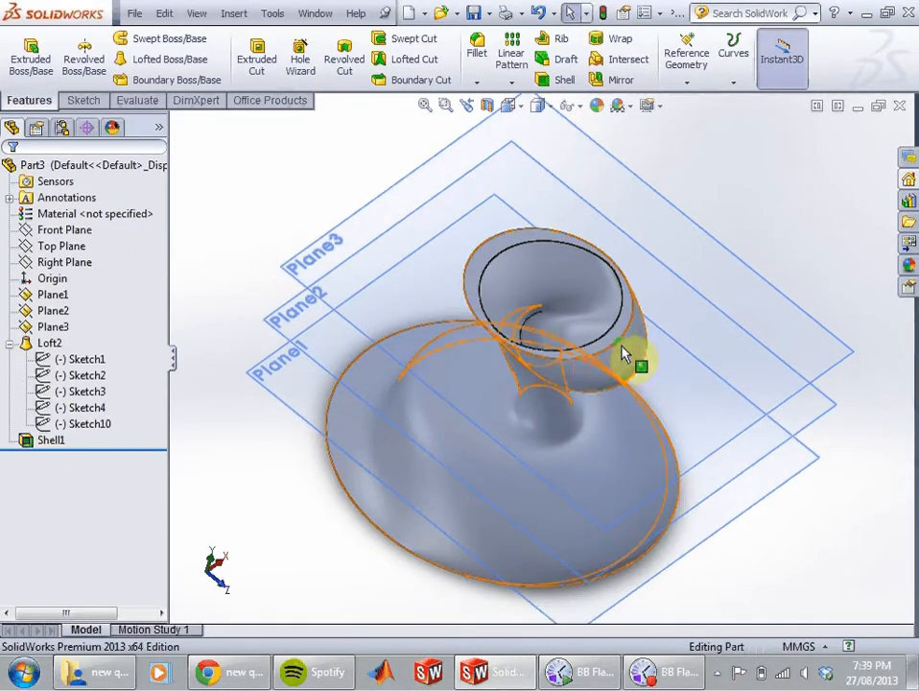
{"action": "left_click", "coordinate": [302, 275]}
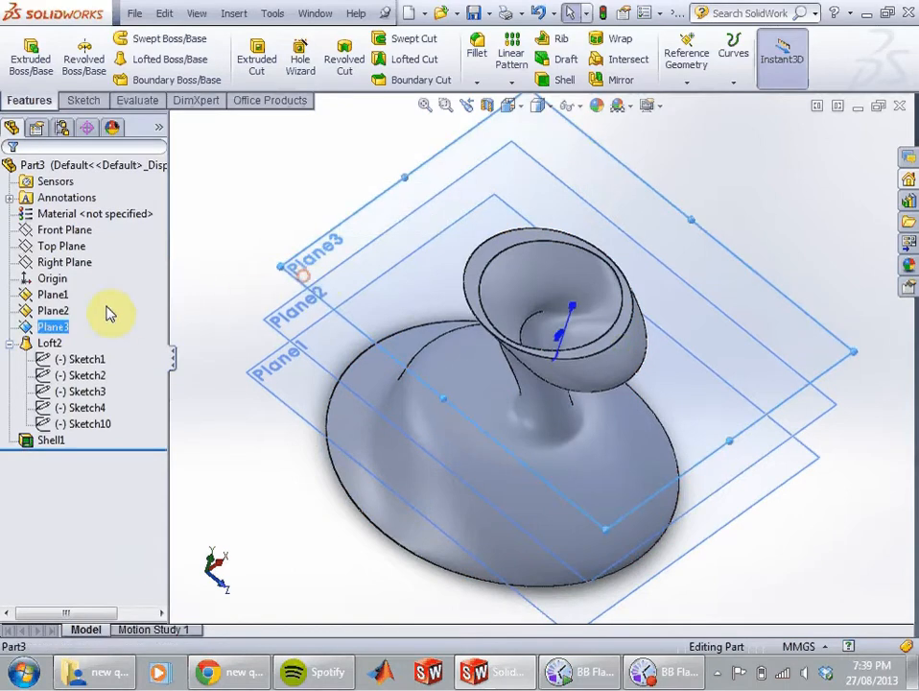
{"action": "right_click", "coordinate": [46, 333]}
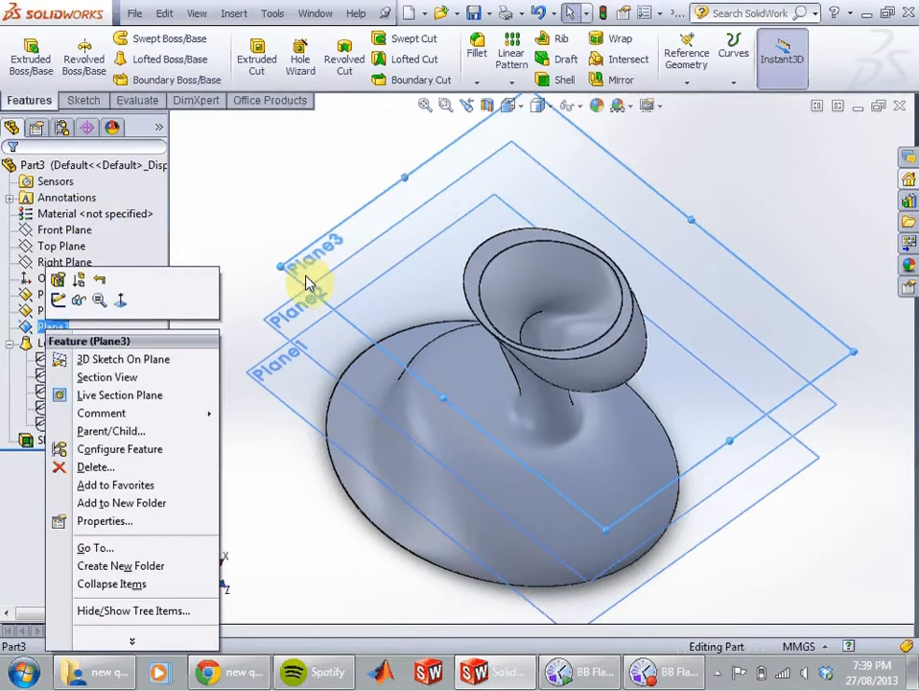
{"action": "left_click", "coordinate": [77, 303]}
{"action": "left_click", "coordinate": [52, 309]}
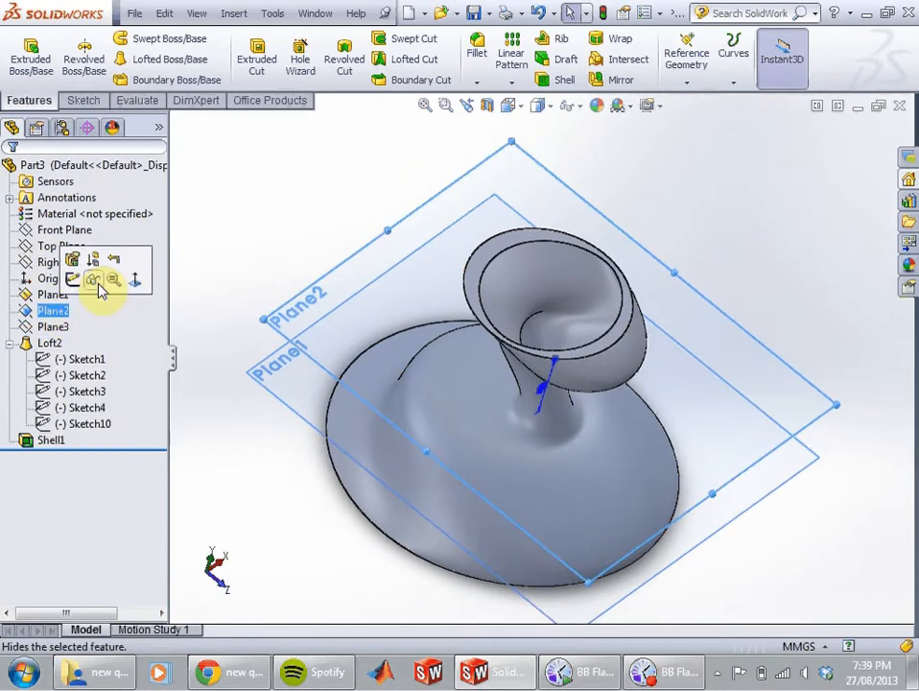
{"action": "left_click", "coordinate": [99, 285]}
{"action": "left_click", "coordinate": [53, 295]}
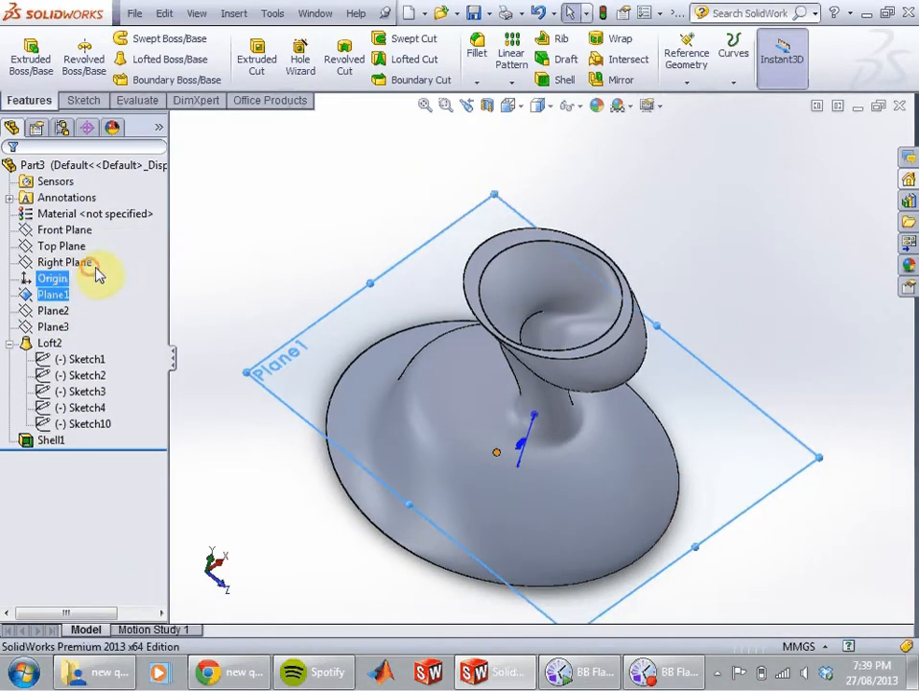
{"action": "left_click", "coordinate": [93, 264]}
{"action": "middle_click_drag", "start_coordinate": [365, 269], "coordinate": [387, 261]}
{"action": "scroll", "coordinate": [390, 272], "scroll_direction": "up", "scroll_amount": 5}
{"action": "scroll", "coordinate": [634, 384], "scroll_direction": "down", "scroll_amount": 2}
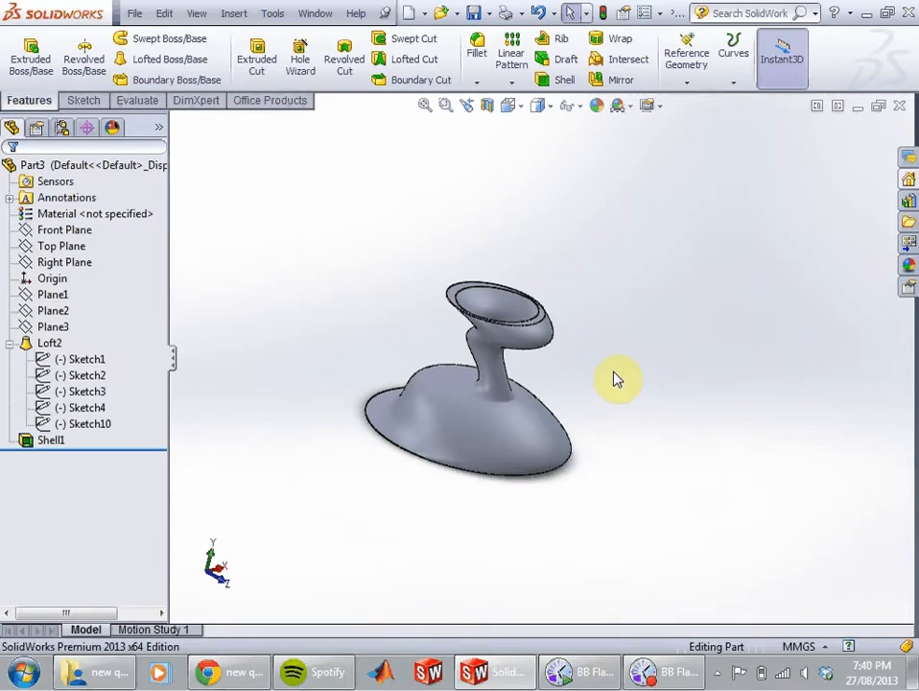
Step: Switch to the CAD Workshop document in Google Docs, review the Week 2 topic list, and return to SolidWorks
{"action": "left_click", "coordinate": [111, 679]}
{"action": "left_click", "coordinate": [113, 676]}
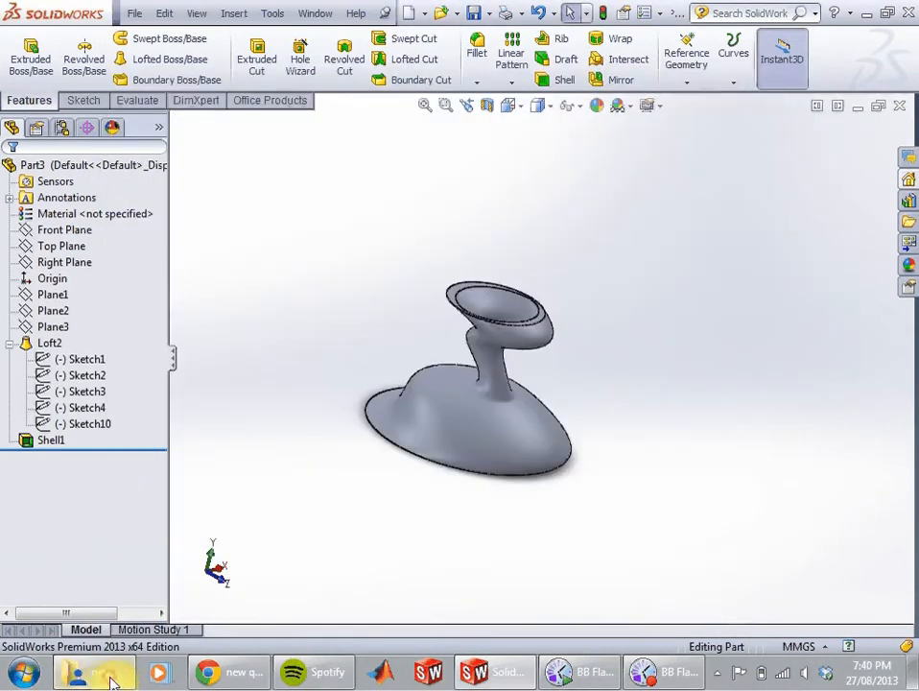
{"action": "left_click", "coordinate": [247, 679]}
{"action": "left_click", "coordinate": [62, 9]}
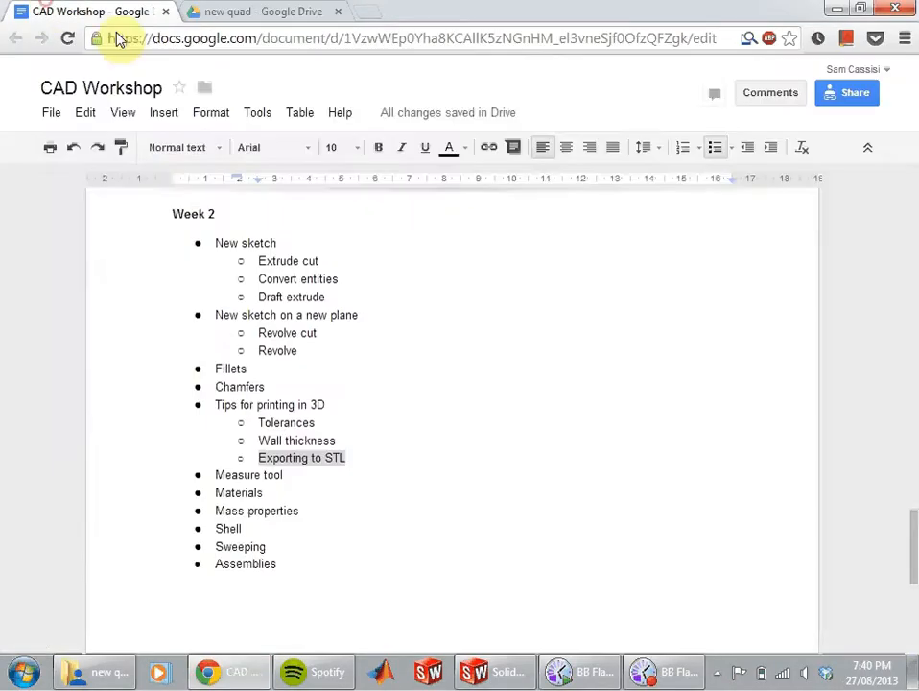
{"action": "mouse_move", "coordinate": [288, 564]}
{"action": "left_mouse_down"}
{"action": "mouse_move", "coordinate": [274, 538]}
{"action": "mouse_move", "coordinate": [154, 463]}
{"action": "mouse_move", "coordinate": [176, 375]}
{"action": "mouse_move", "coordinate": [177, 308]}
{"action": "left_mouse_up"}
{"action": "left_click", "coordinate": [581, 334]}
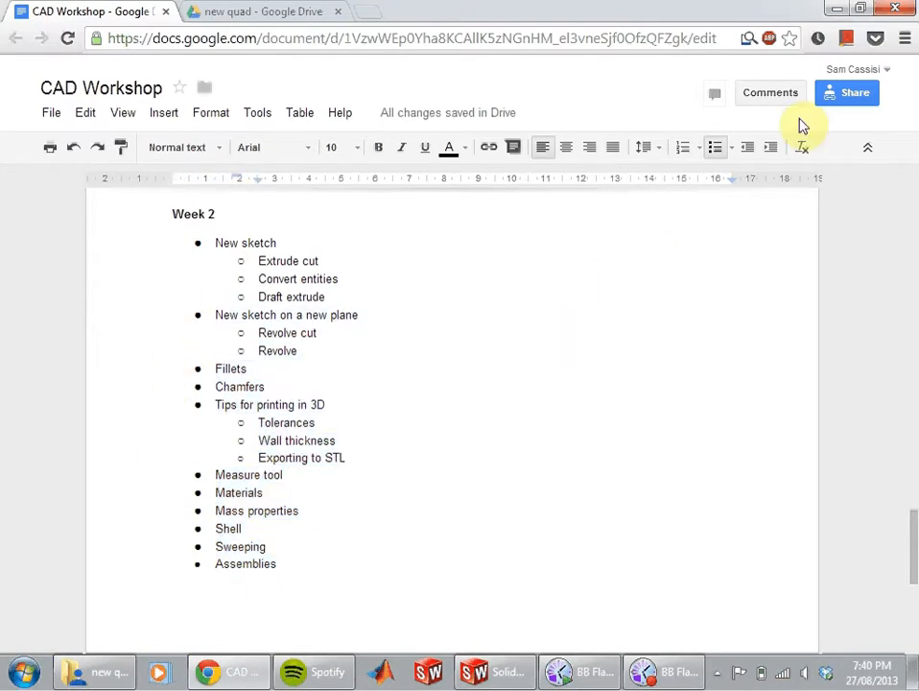
{"action": "left_click", "coordinate": [835, 9]}
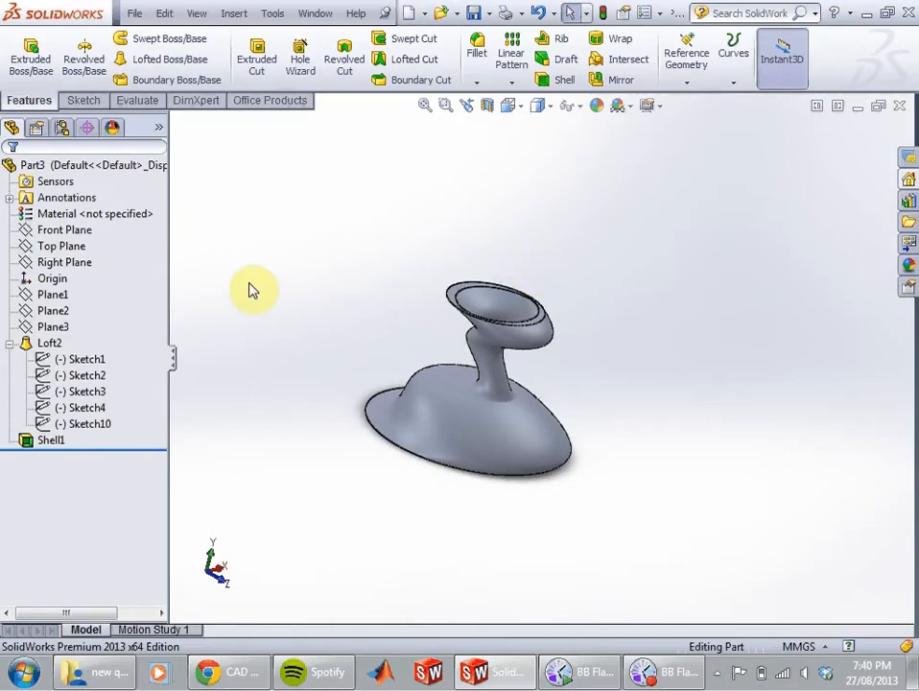
Step: Open Sketch4, the loft's top circle, for editing to look at the Convert Entities tool, and exit the sketch
{"action": "right_click", "coordinate": [80, 411]}
{"action": "left_click", "coordinate": [57, 361]}
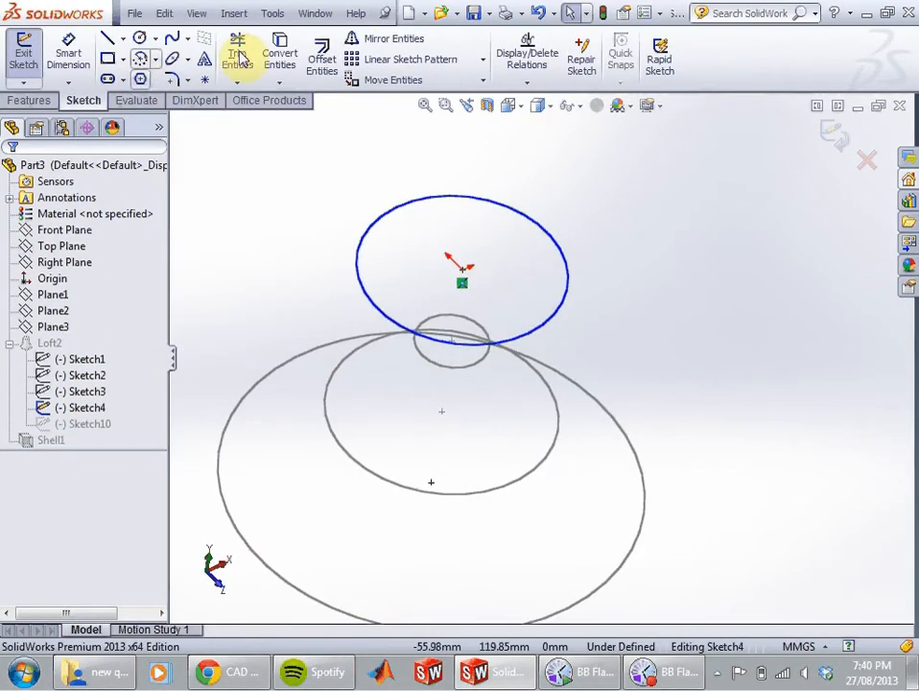
{"action": "left_click", "coordinate": [282, 83]}
{"action": "left_click", "coordinate": [285, 85]}
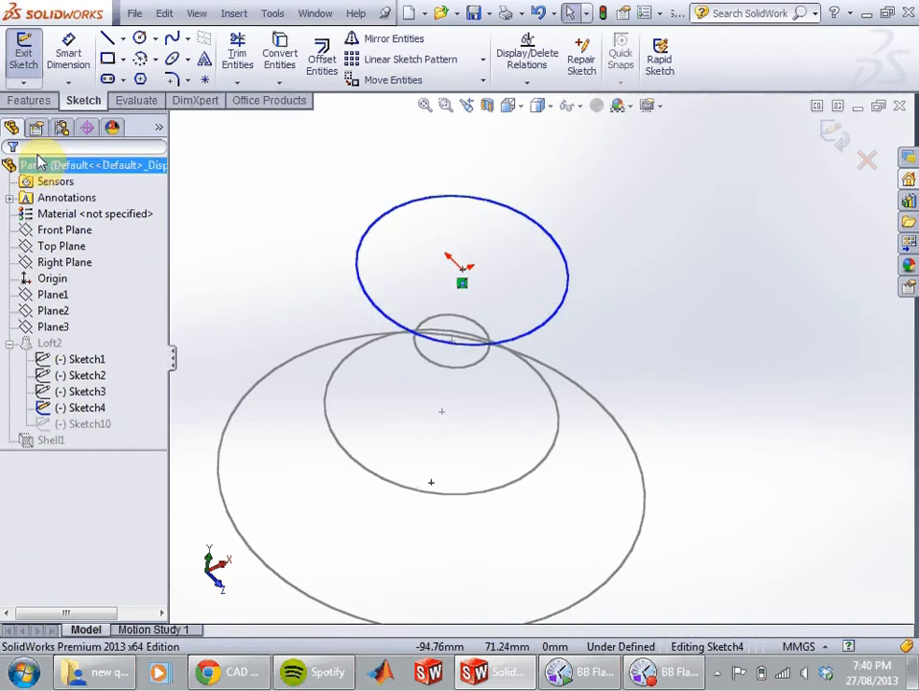
{"action": "left_click", "coordinate": [24, 55]}
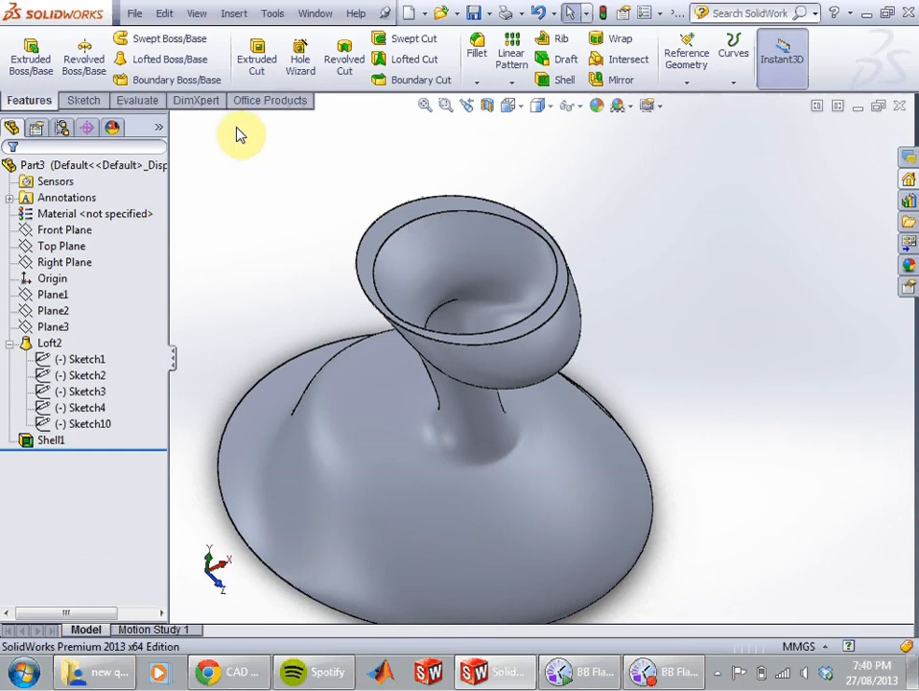
{"action": "left_click", "coordinate": [649, 679]}
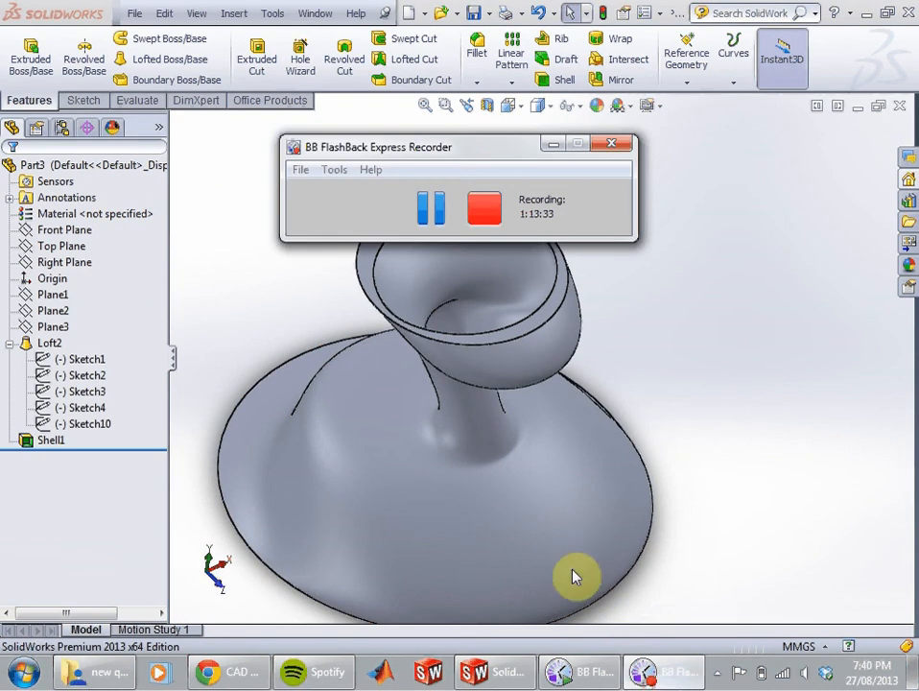